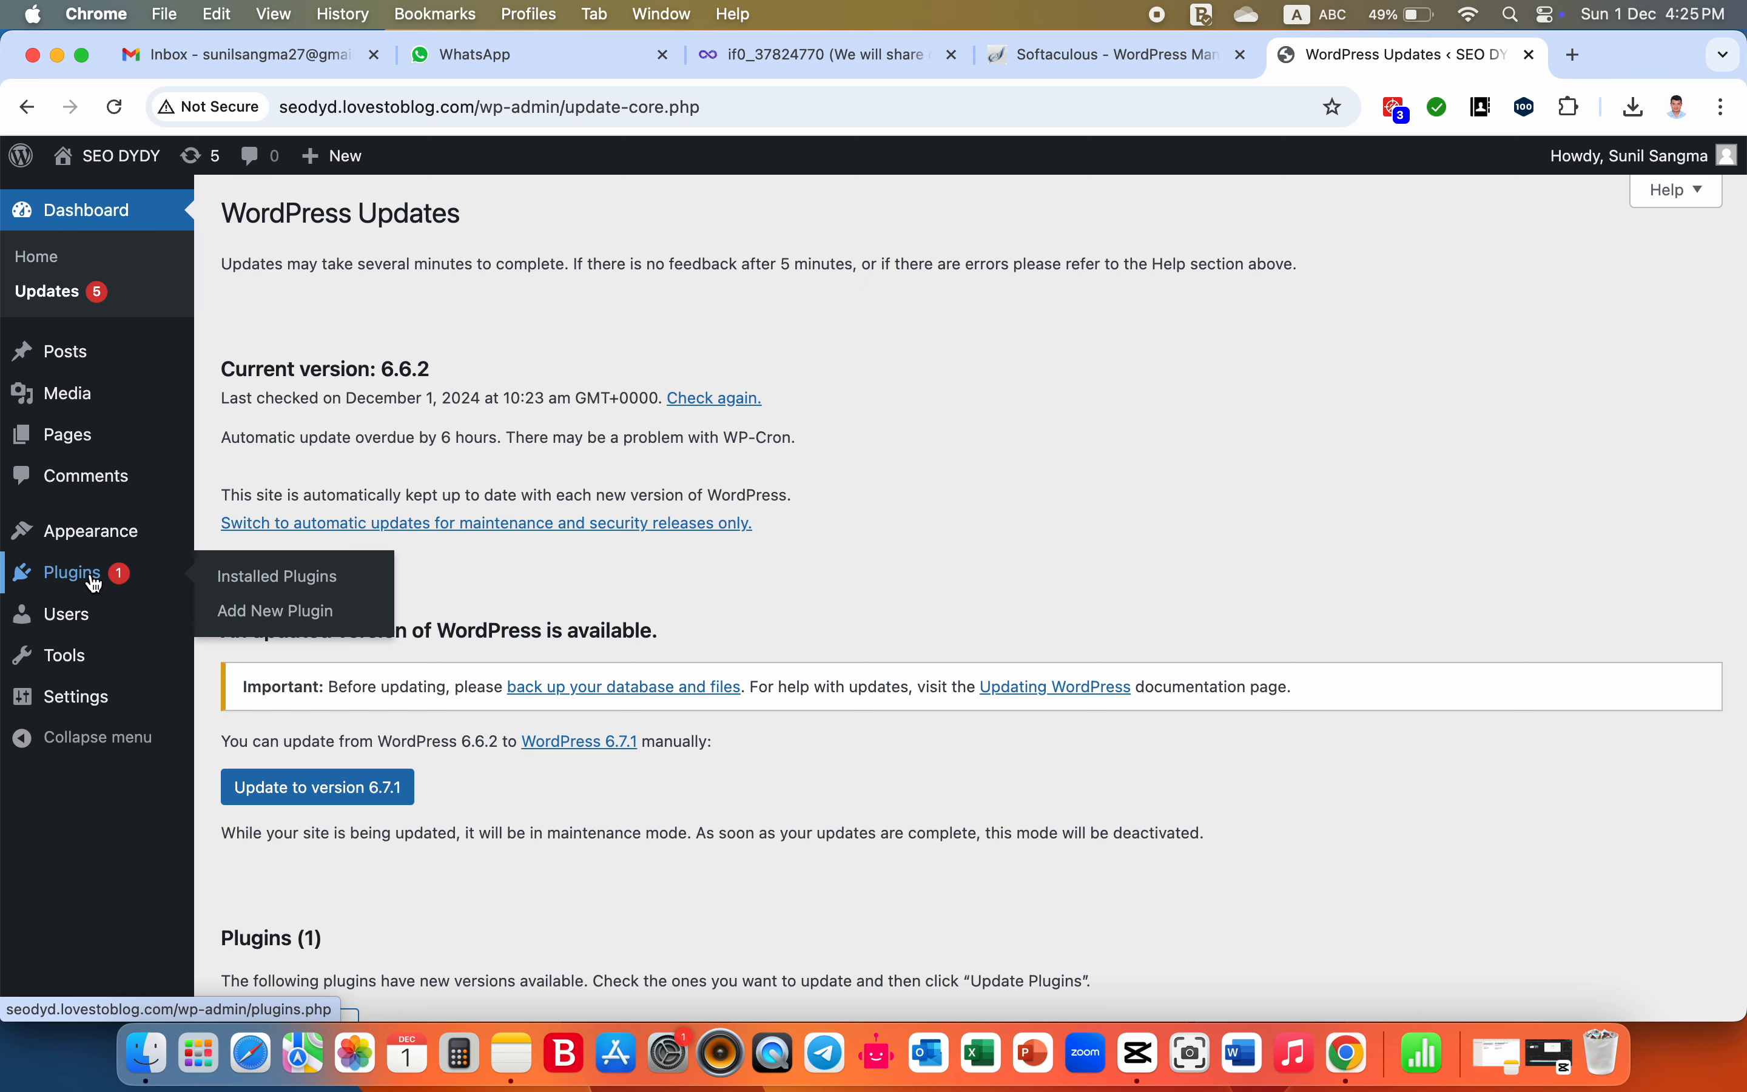
- Search the plugin directory for "yoast", then install and activate the Yoast SEO plugin
{"action": "left_click", "coordinate": [273, 630]}
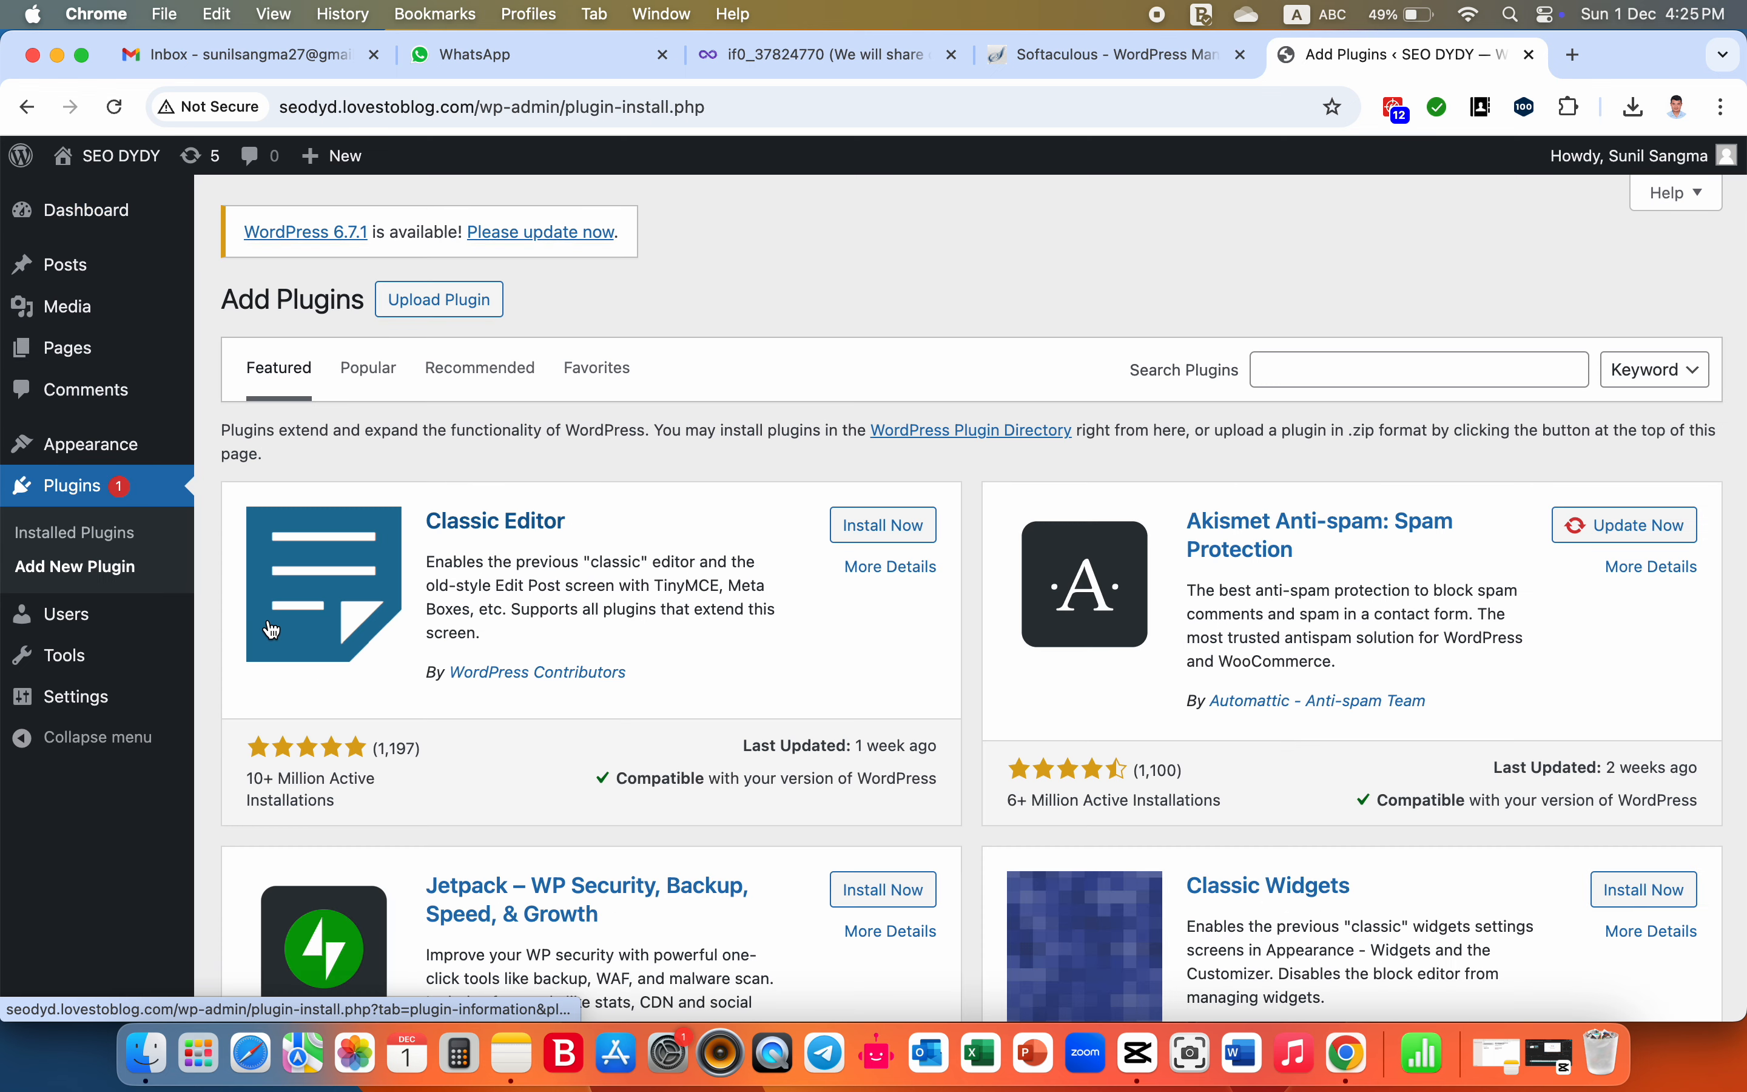
{"action": "left_click", "coordinate": [1312, 372]}
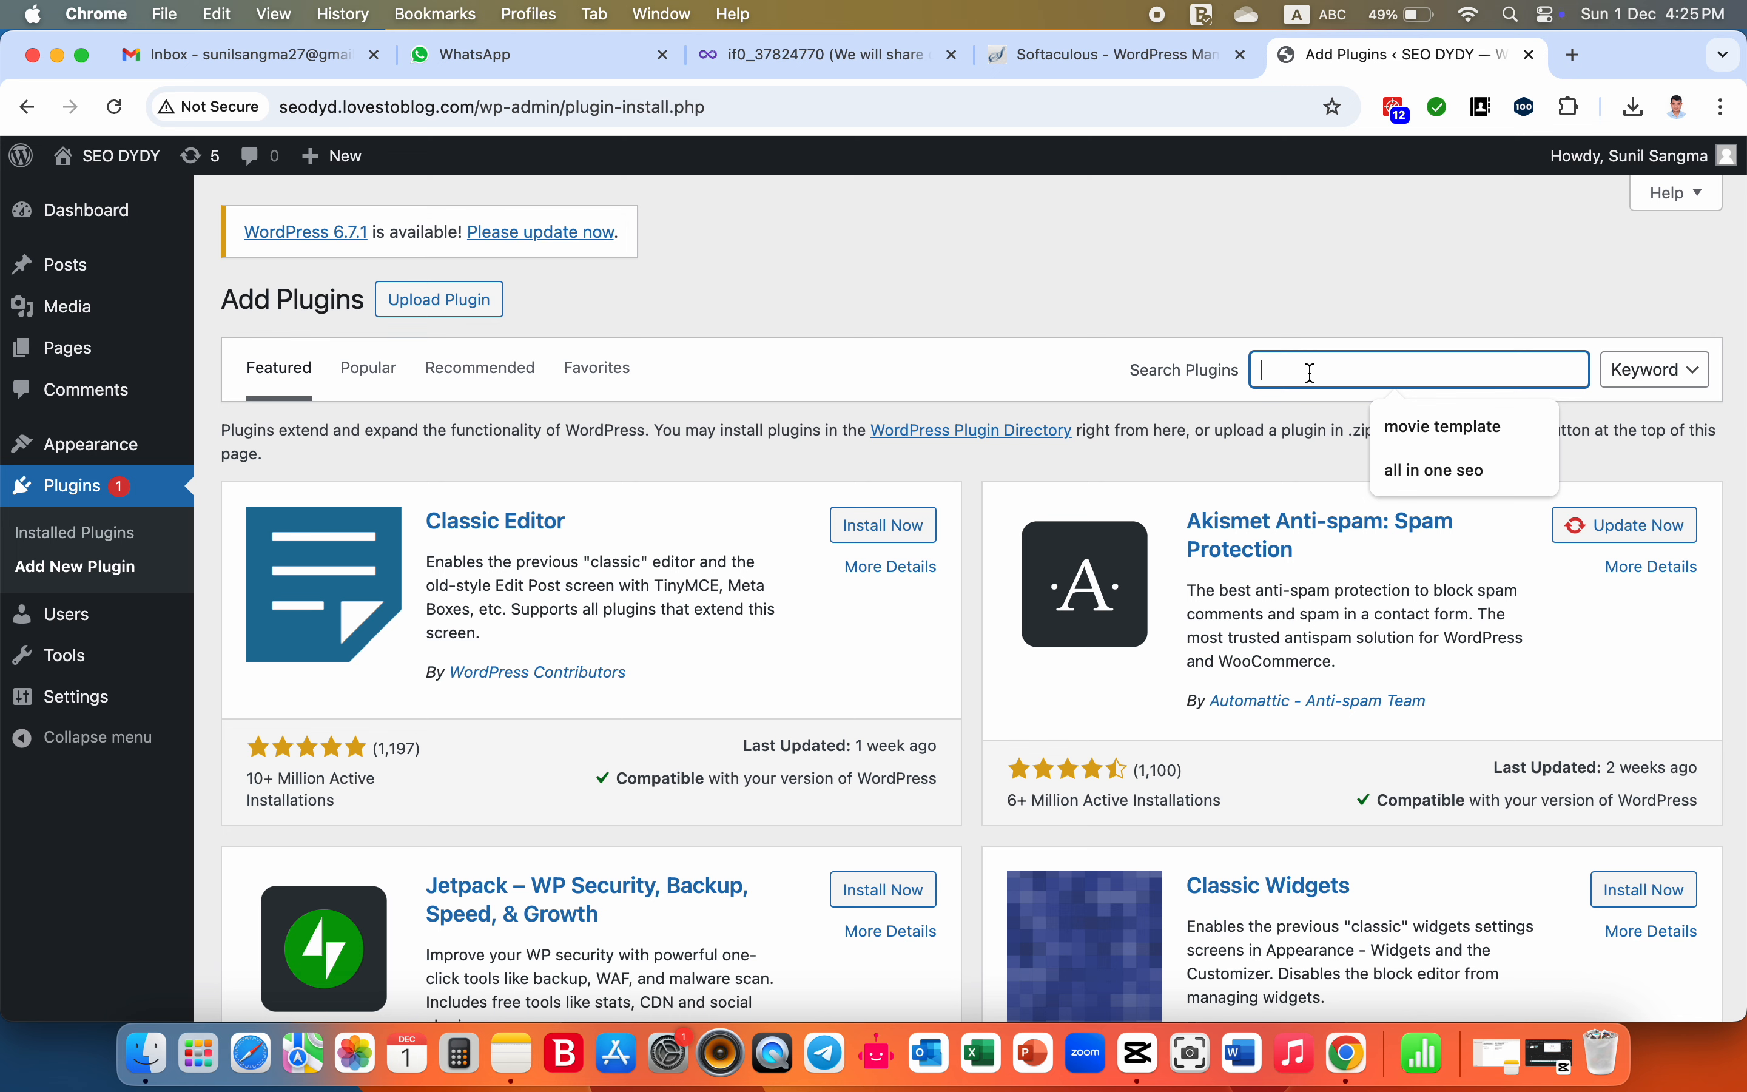
{"action": "type", "text": "yoast"}
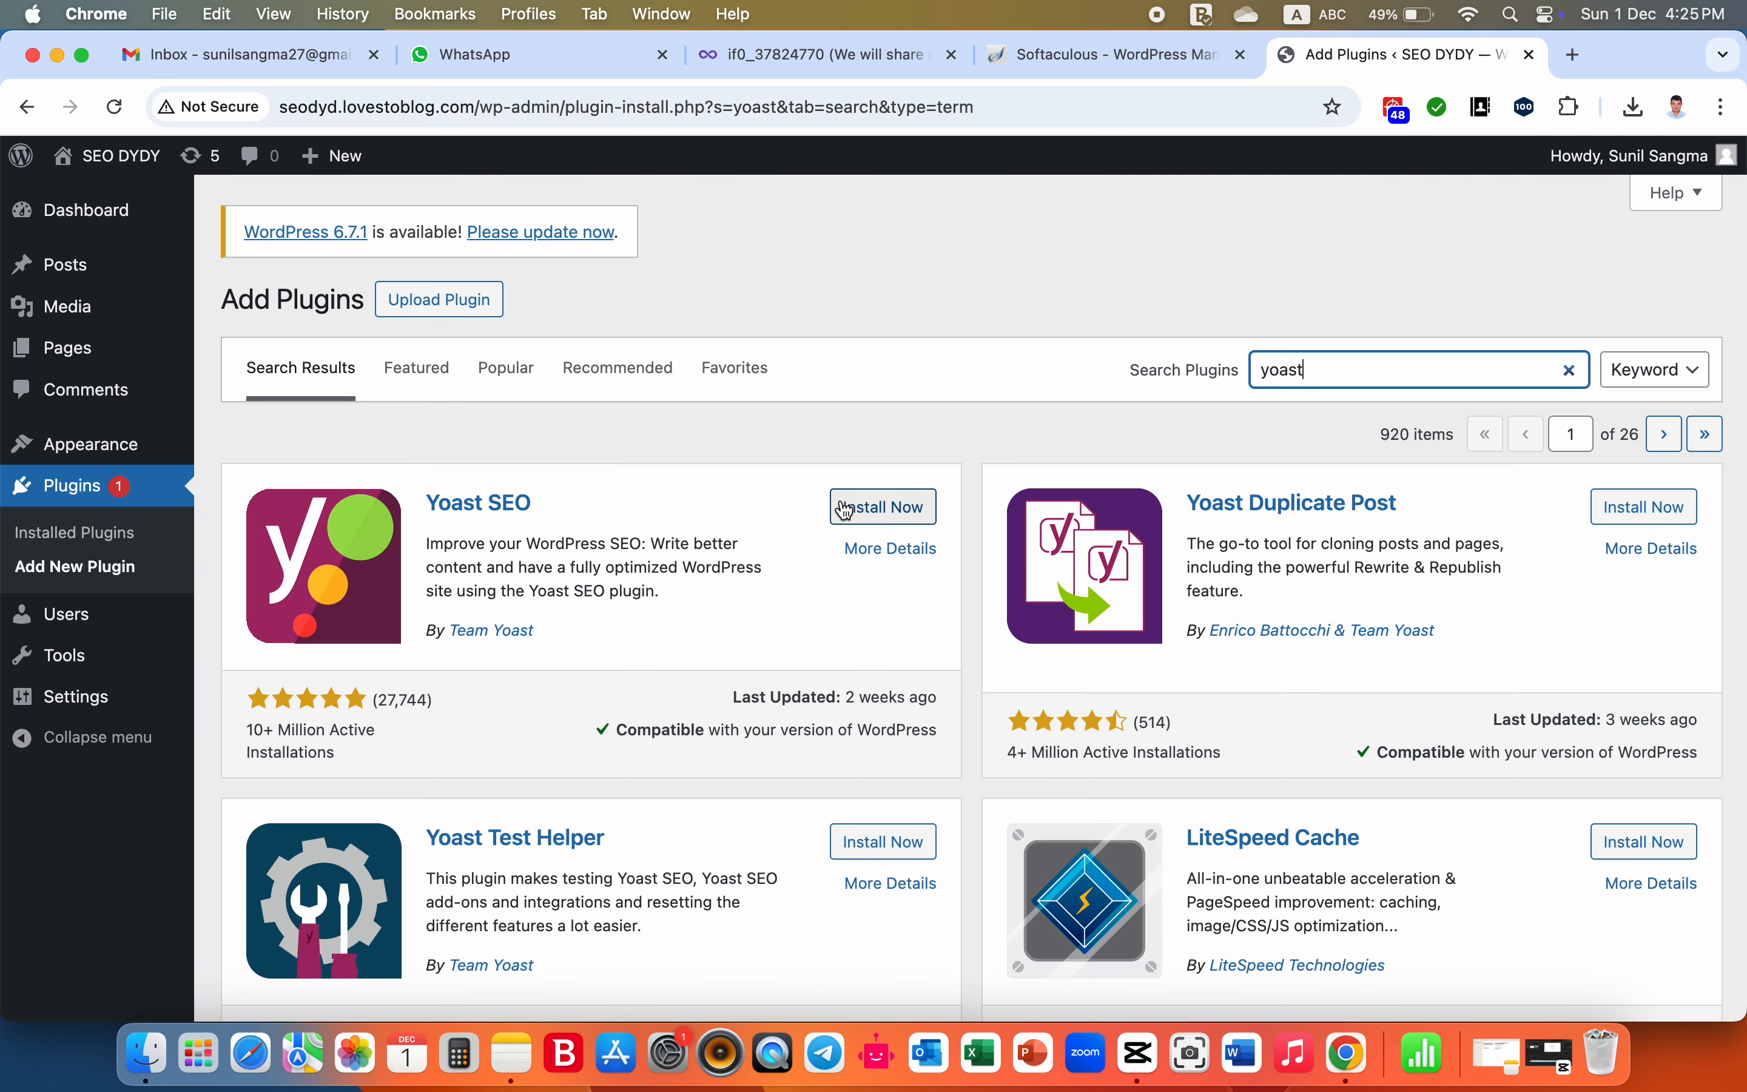
{"action": "left_click", "coordinate": [883, 507]}
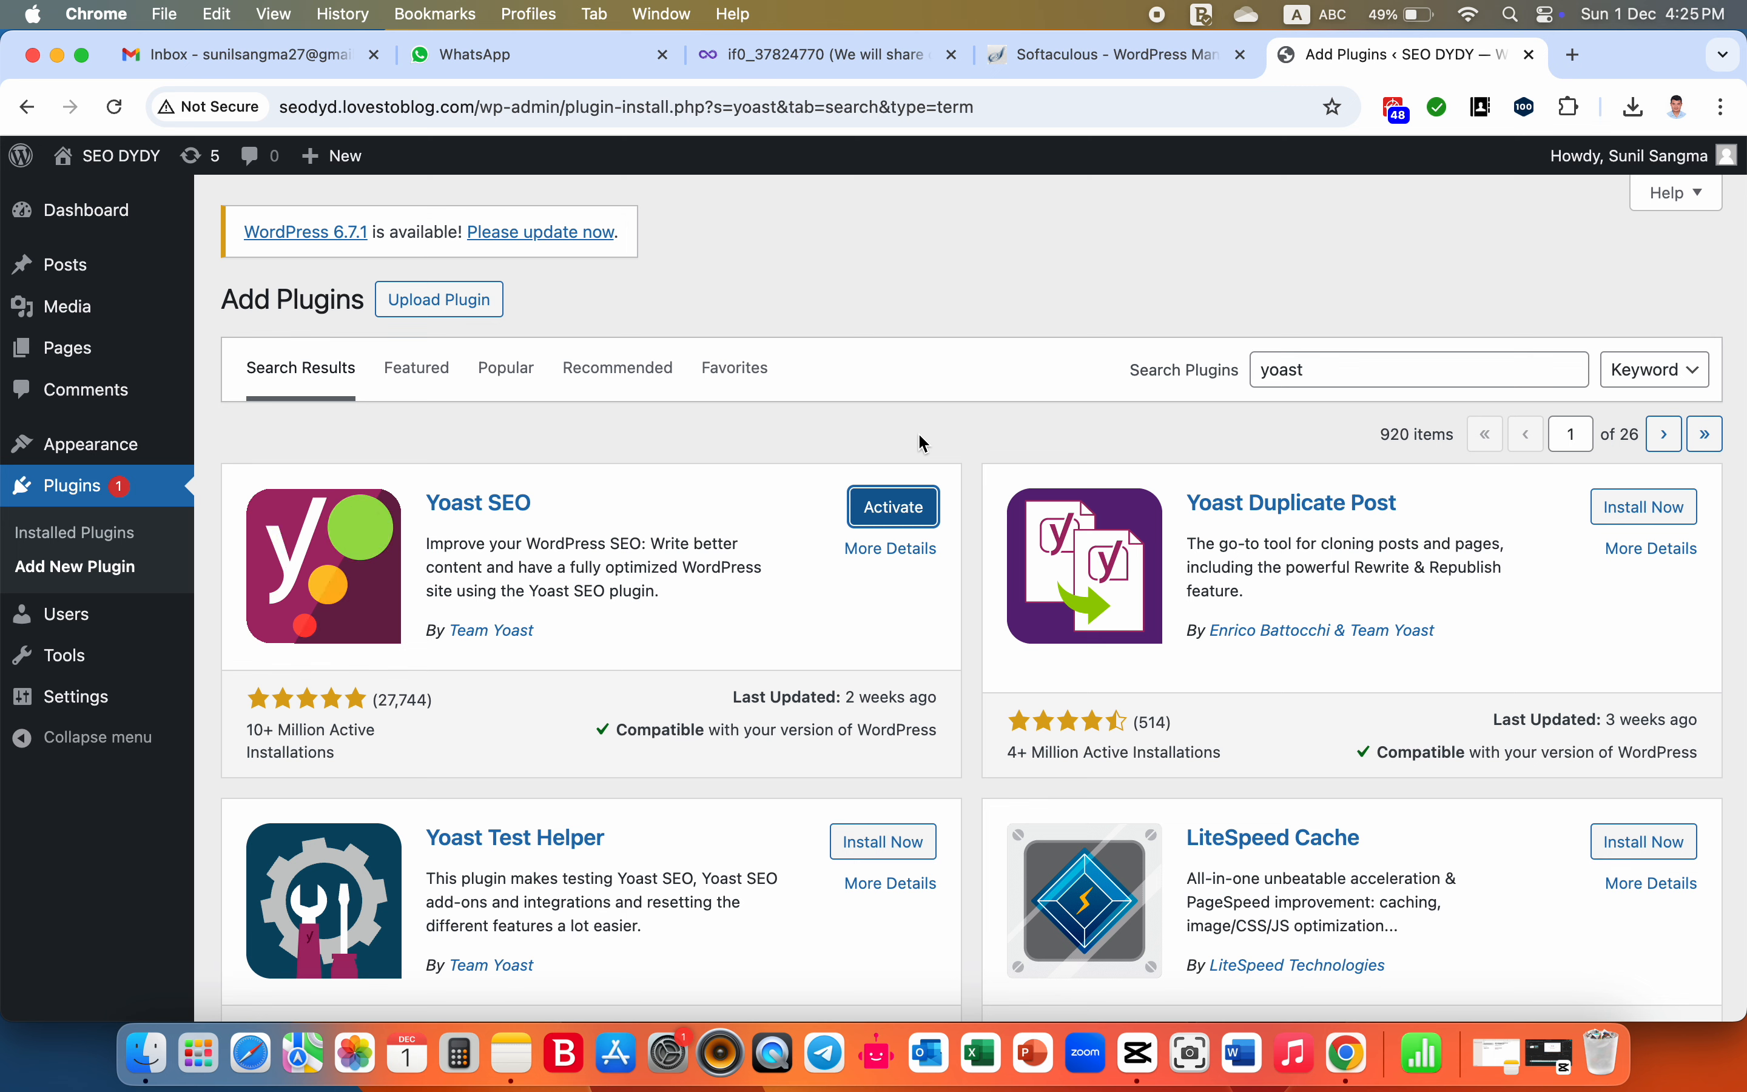
{"action": "left_click", "coordinate": [891, 522]}
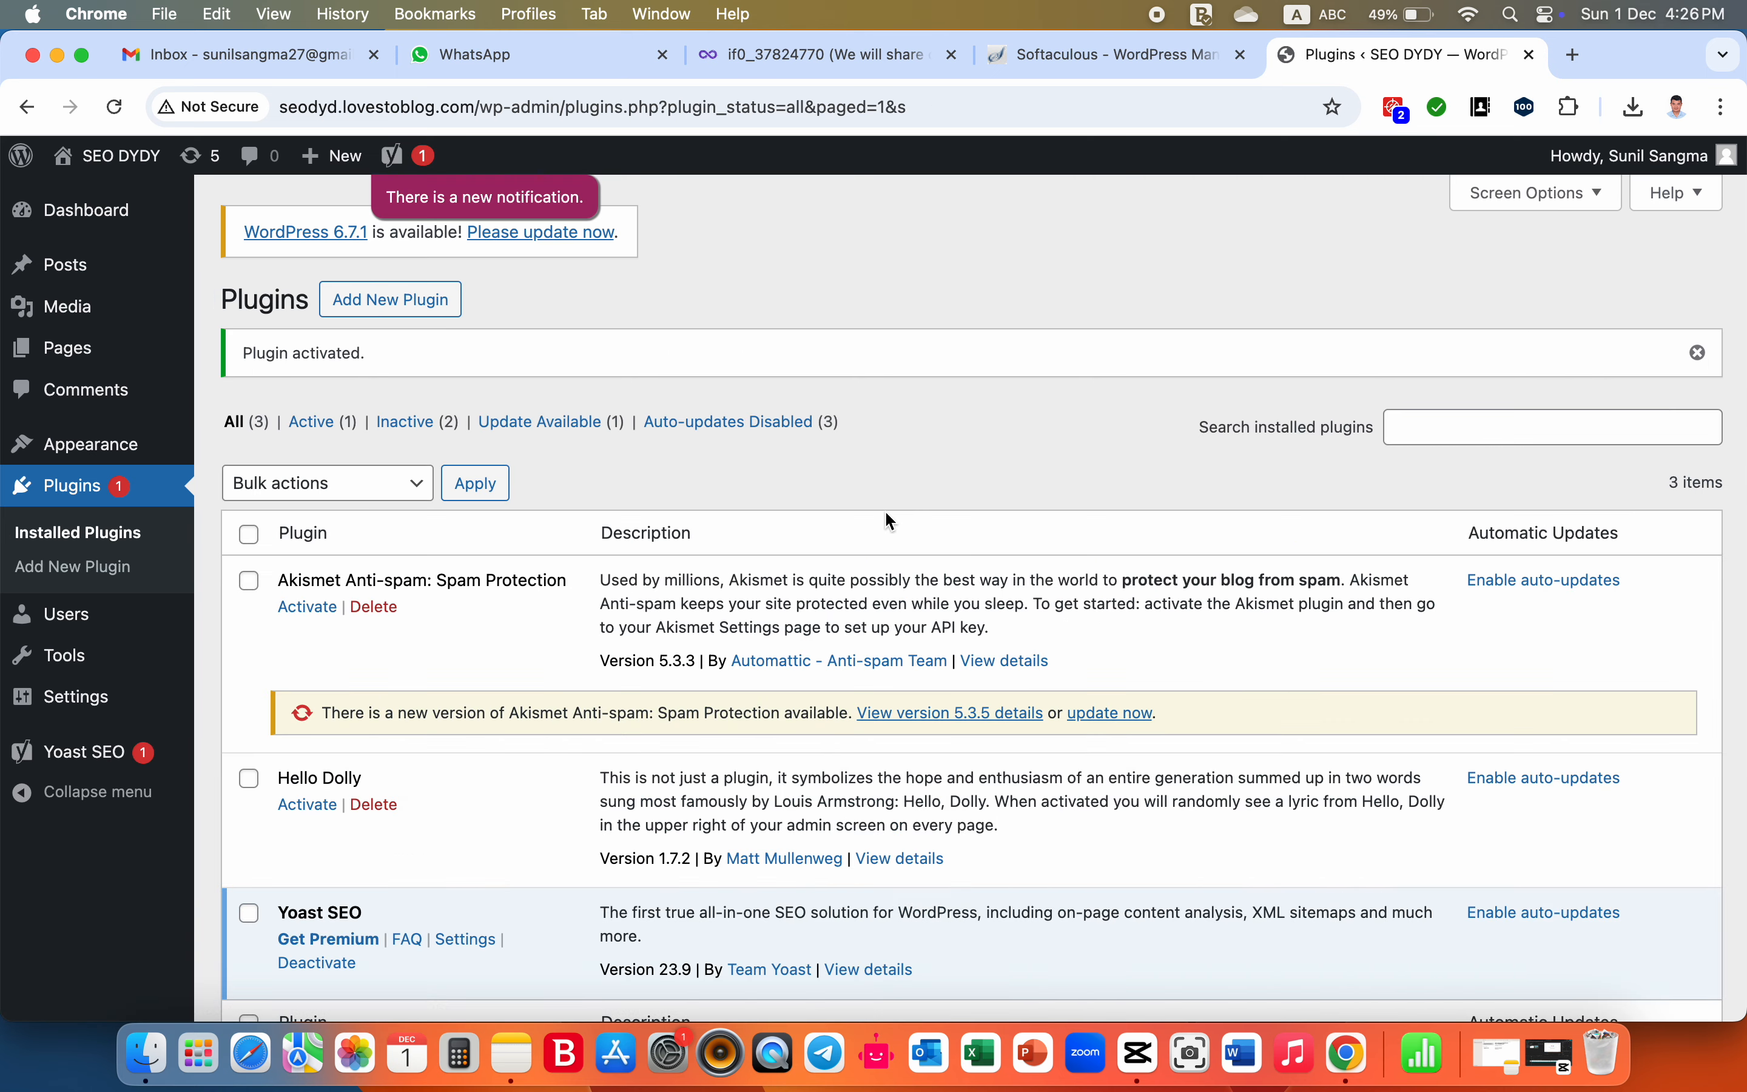
- Update the Akismet Anti-spam plugin from the list of installed plugins
{"action": "scroll", "coordinate": [885, 513], "scroll_direction": "down", "scroll_amount": 3}
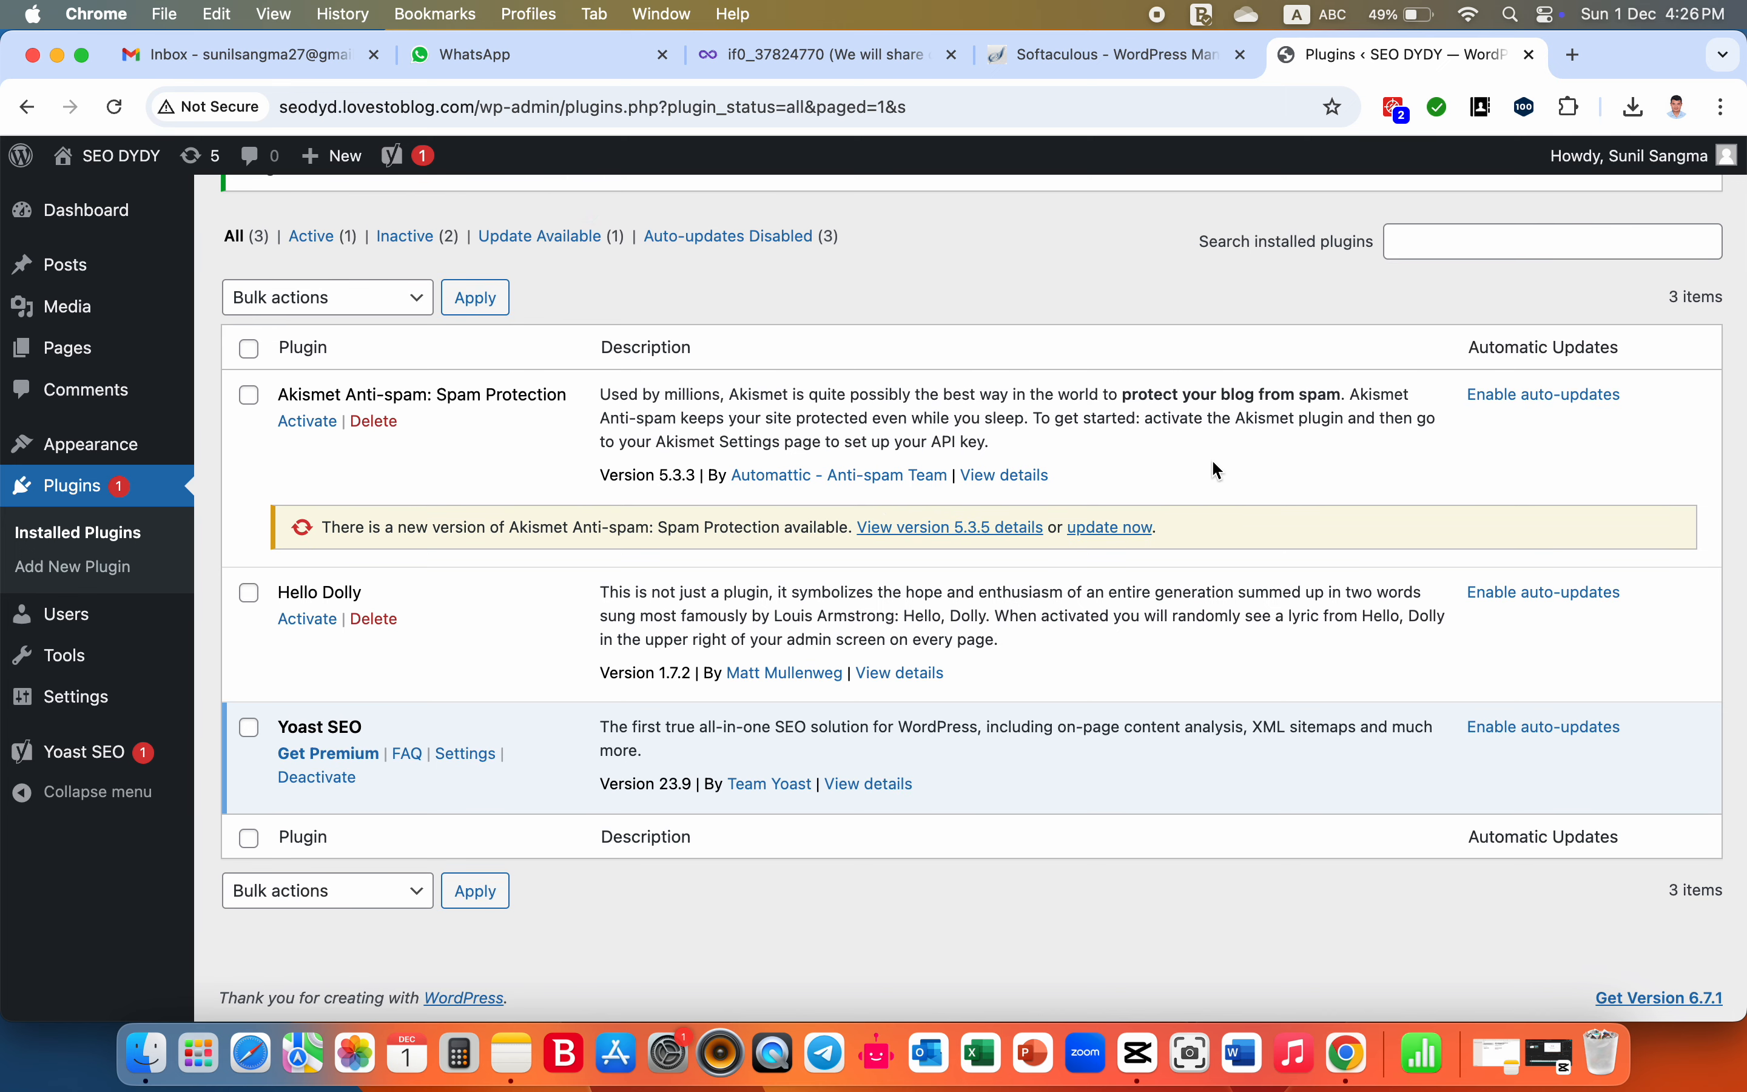
{"action": "left_click", "coordinate": [1093, 527]}
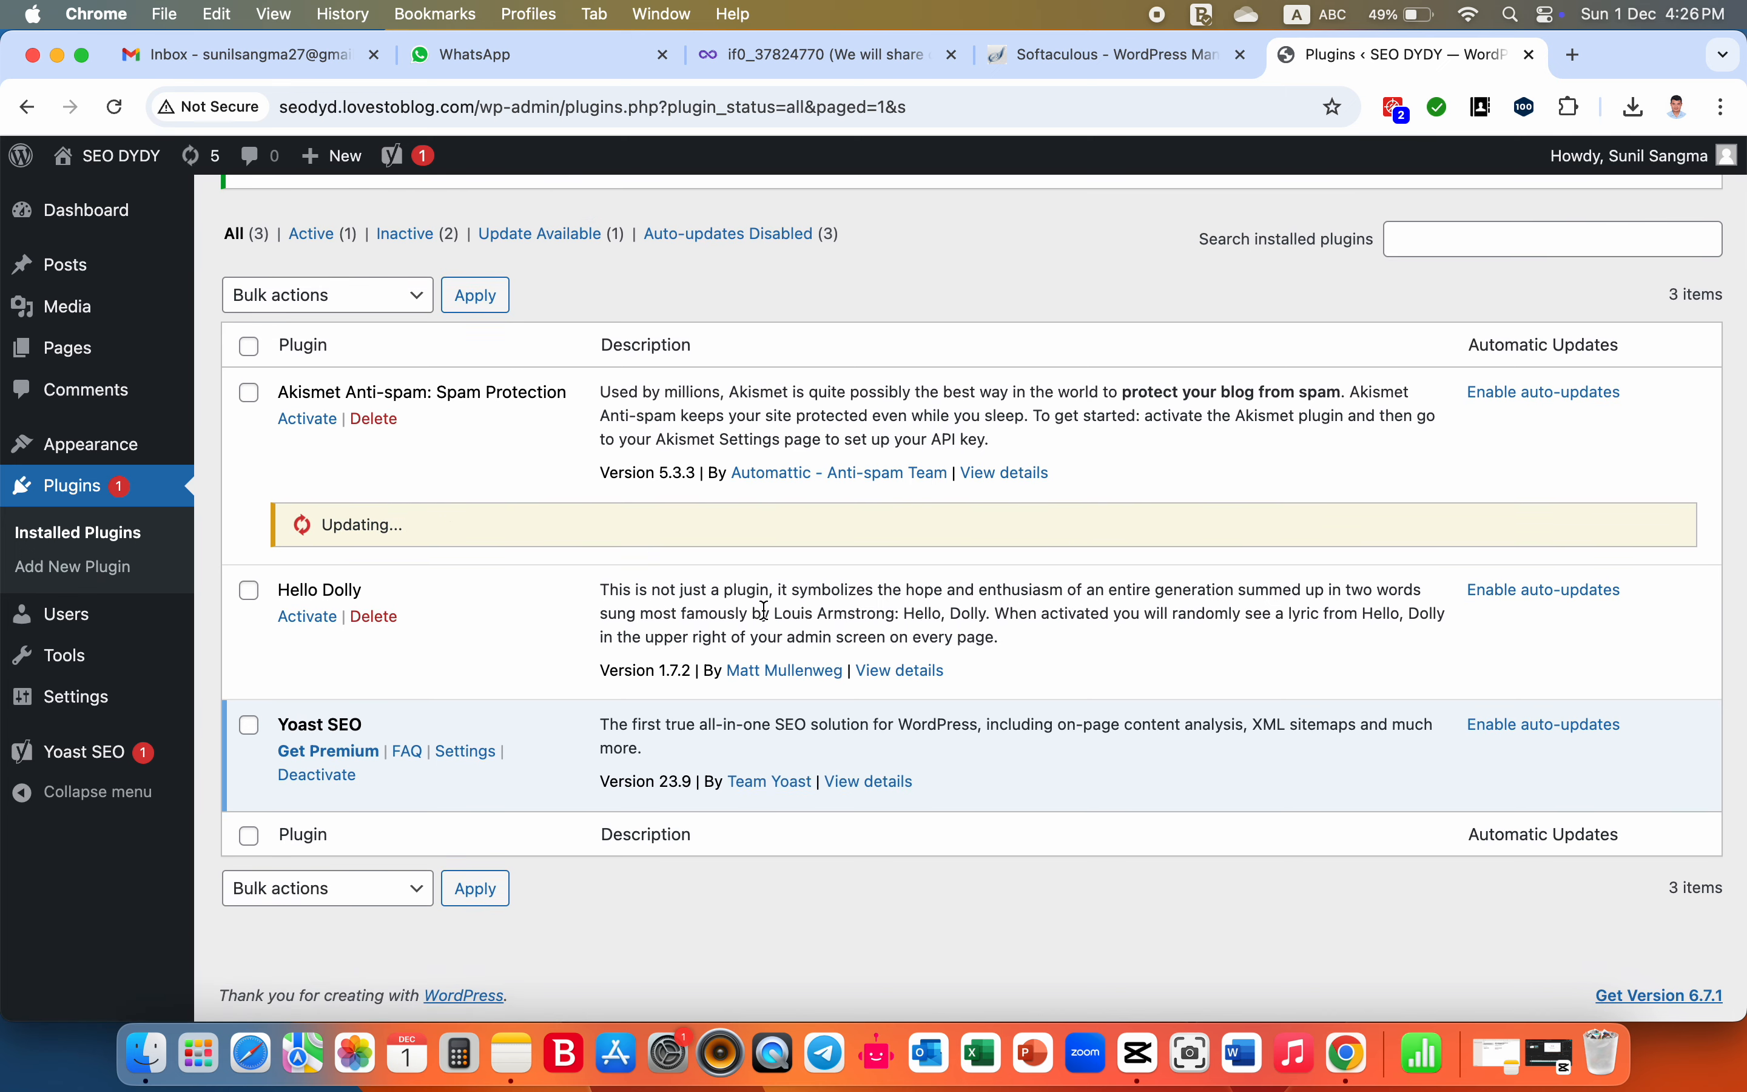
{"action": "scroll", "coordinate": [765, 610], "scroll_direction": "up", "scroll_amount": 5}
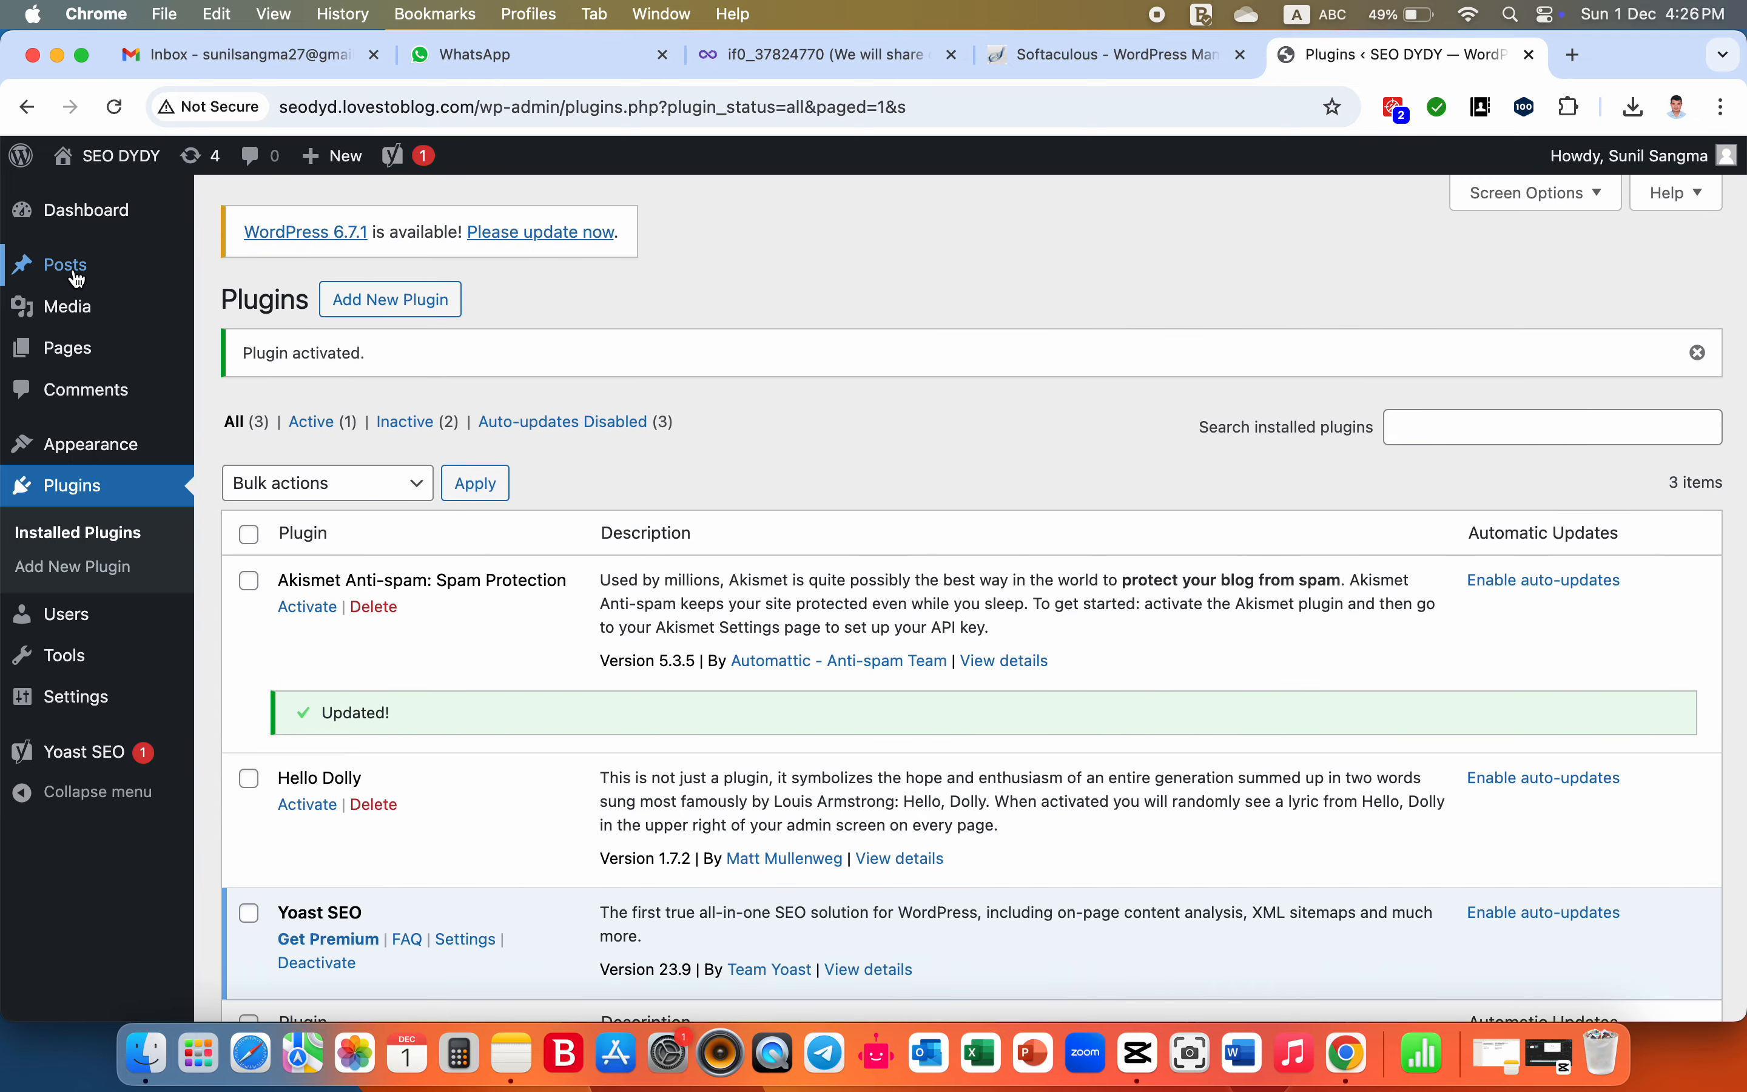
- Start a new blog post and look over the Yoast SEO options below the editor
{"action": "mouse_move", "coordinate": [76, 276]}
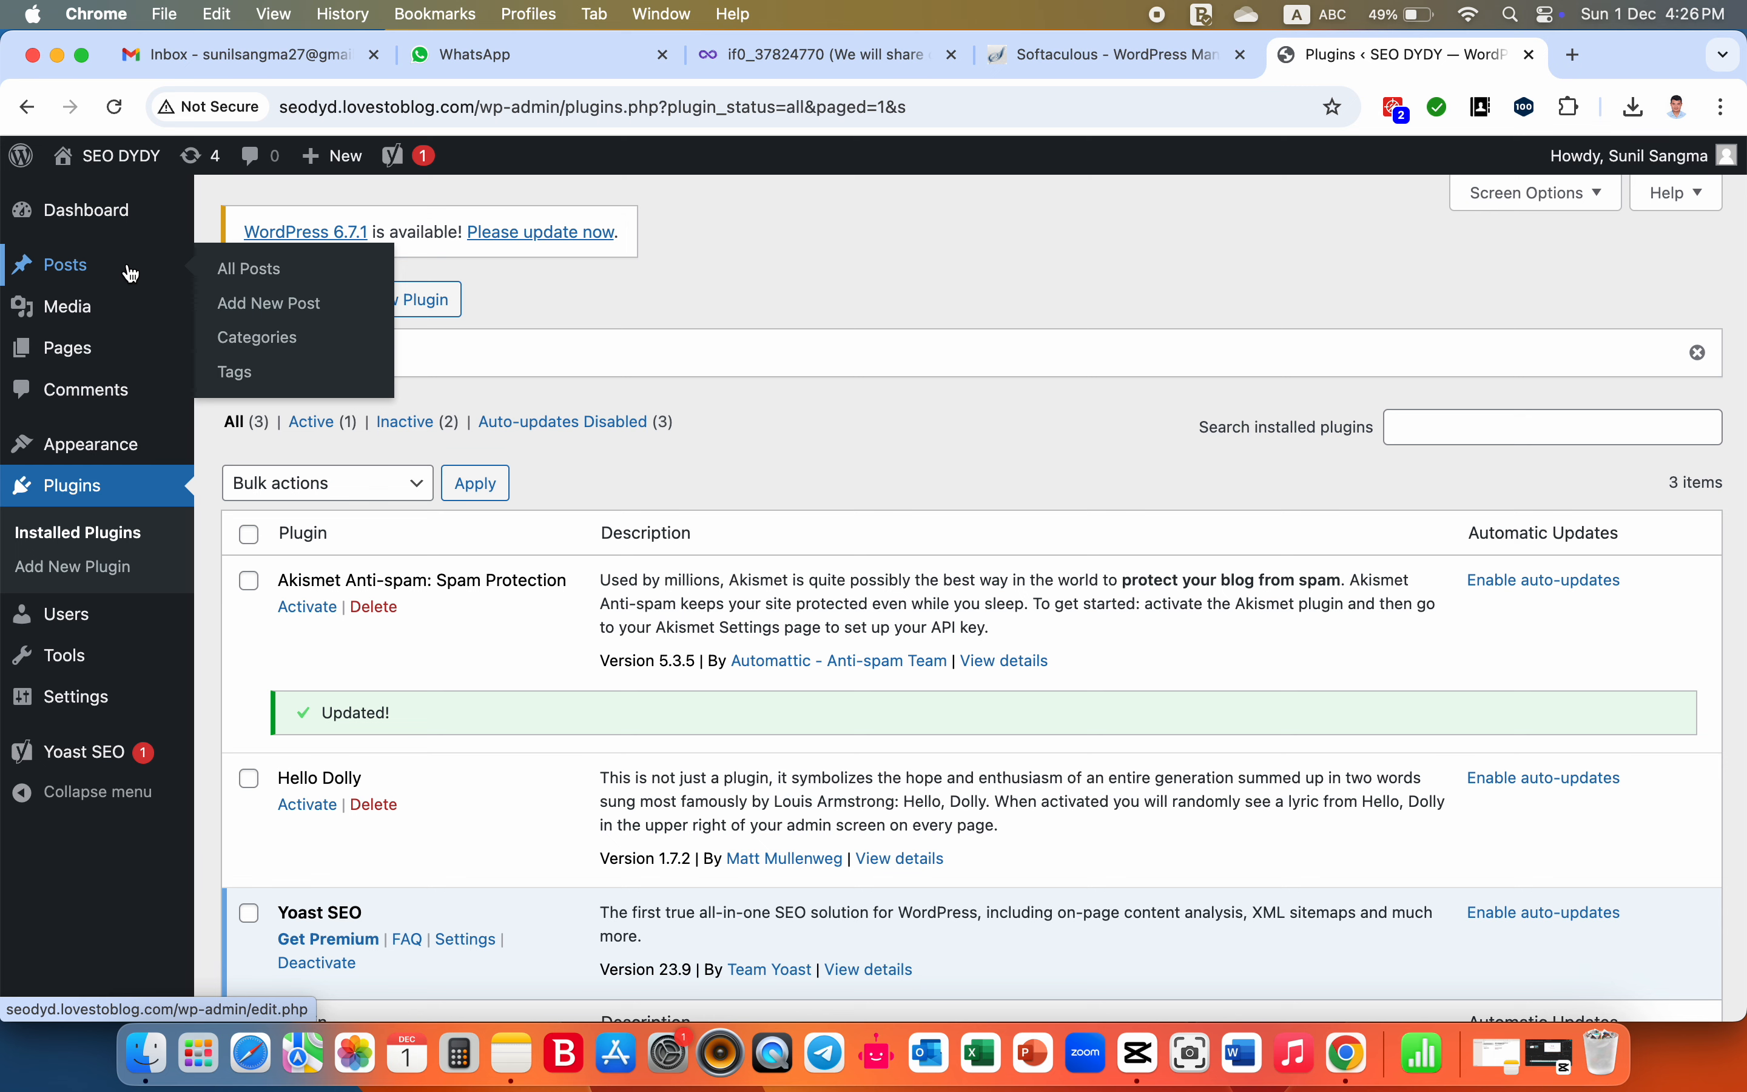
{"action": "left_click", "coordinate": [276, 319]}
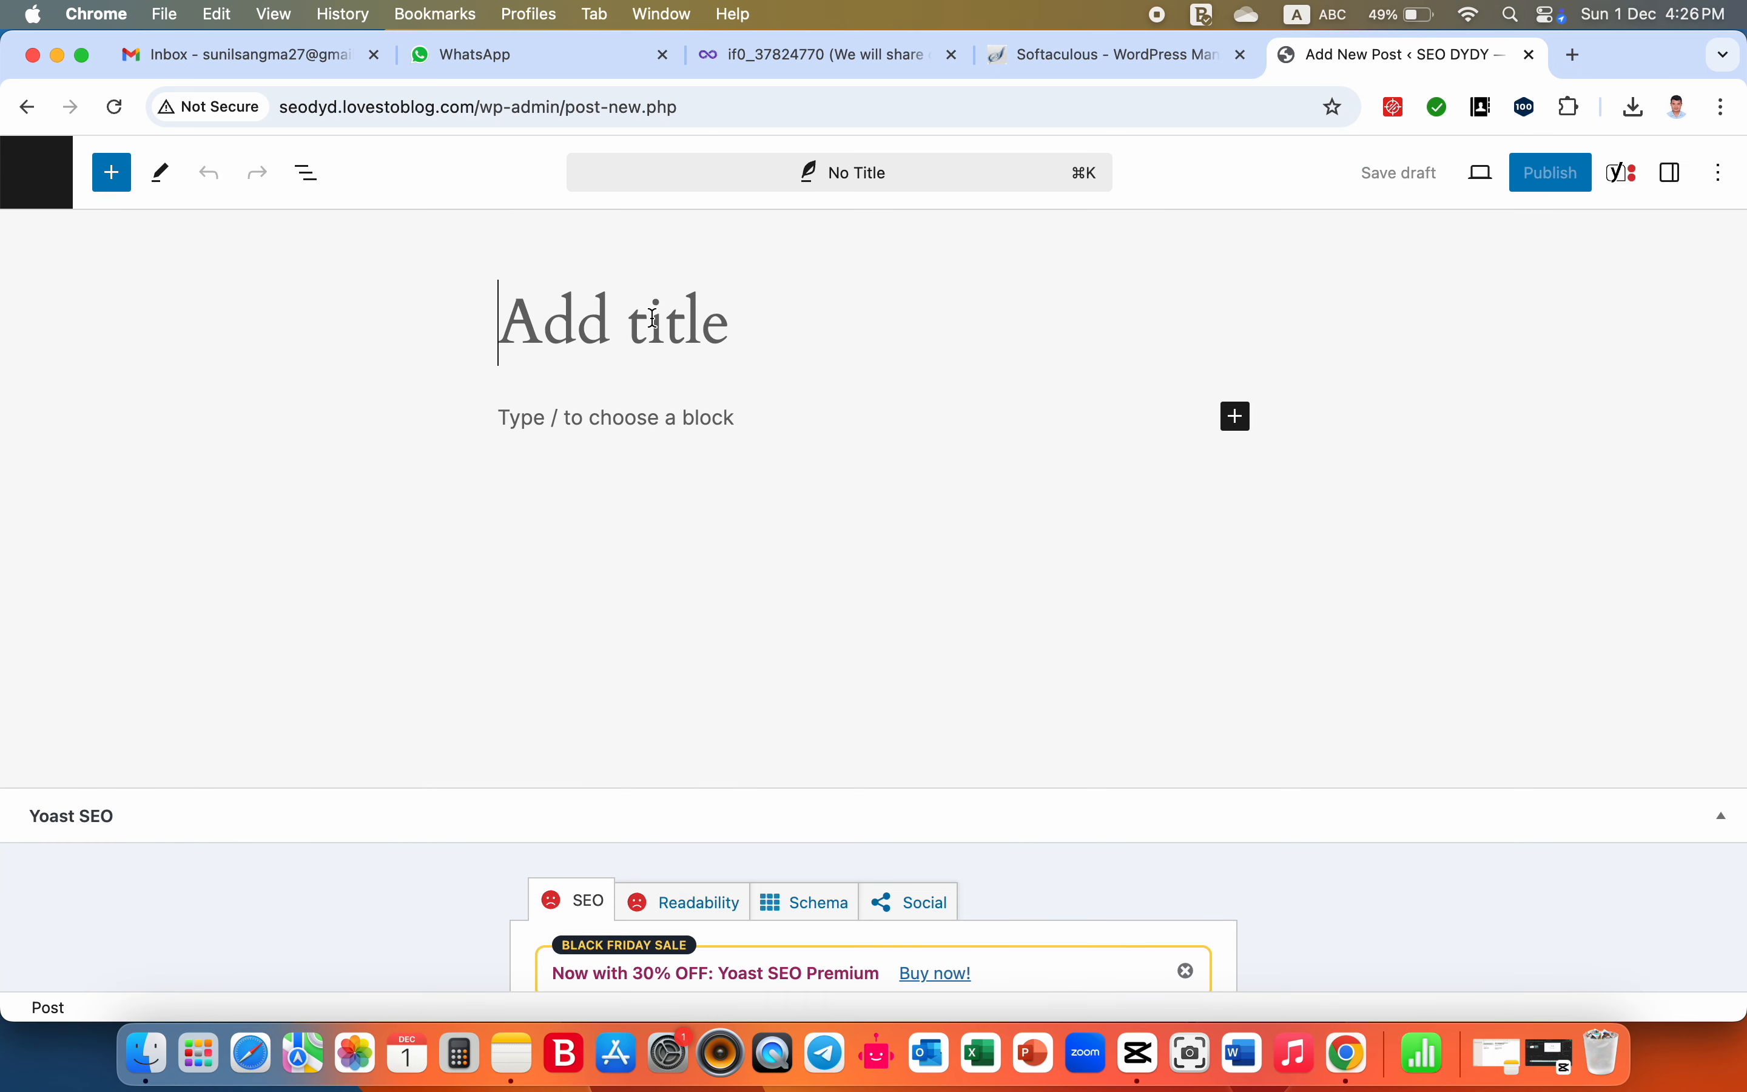
{"action": "left_click", "coordinate": [625, 418]}
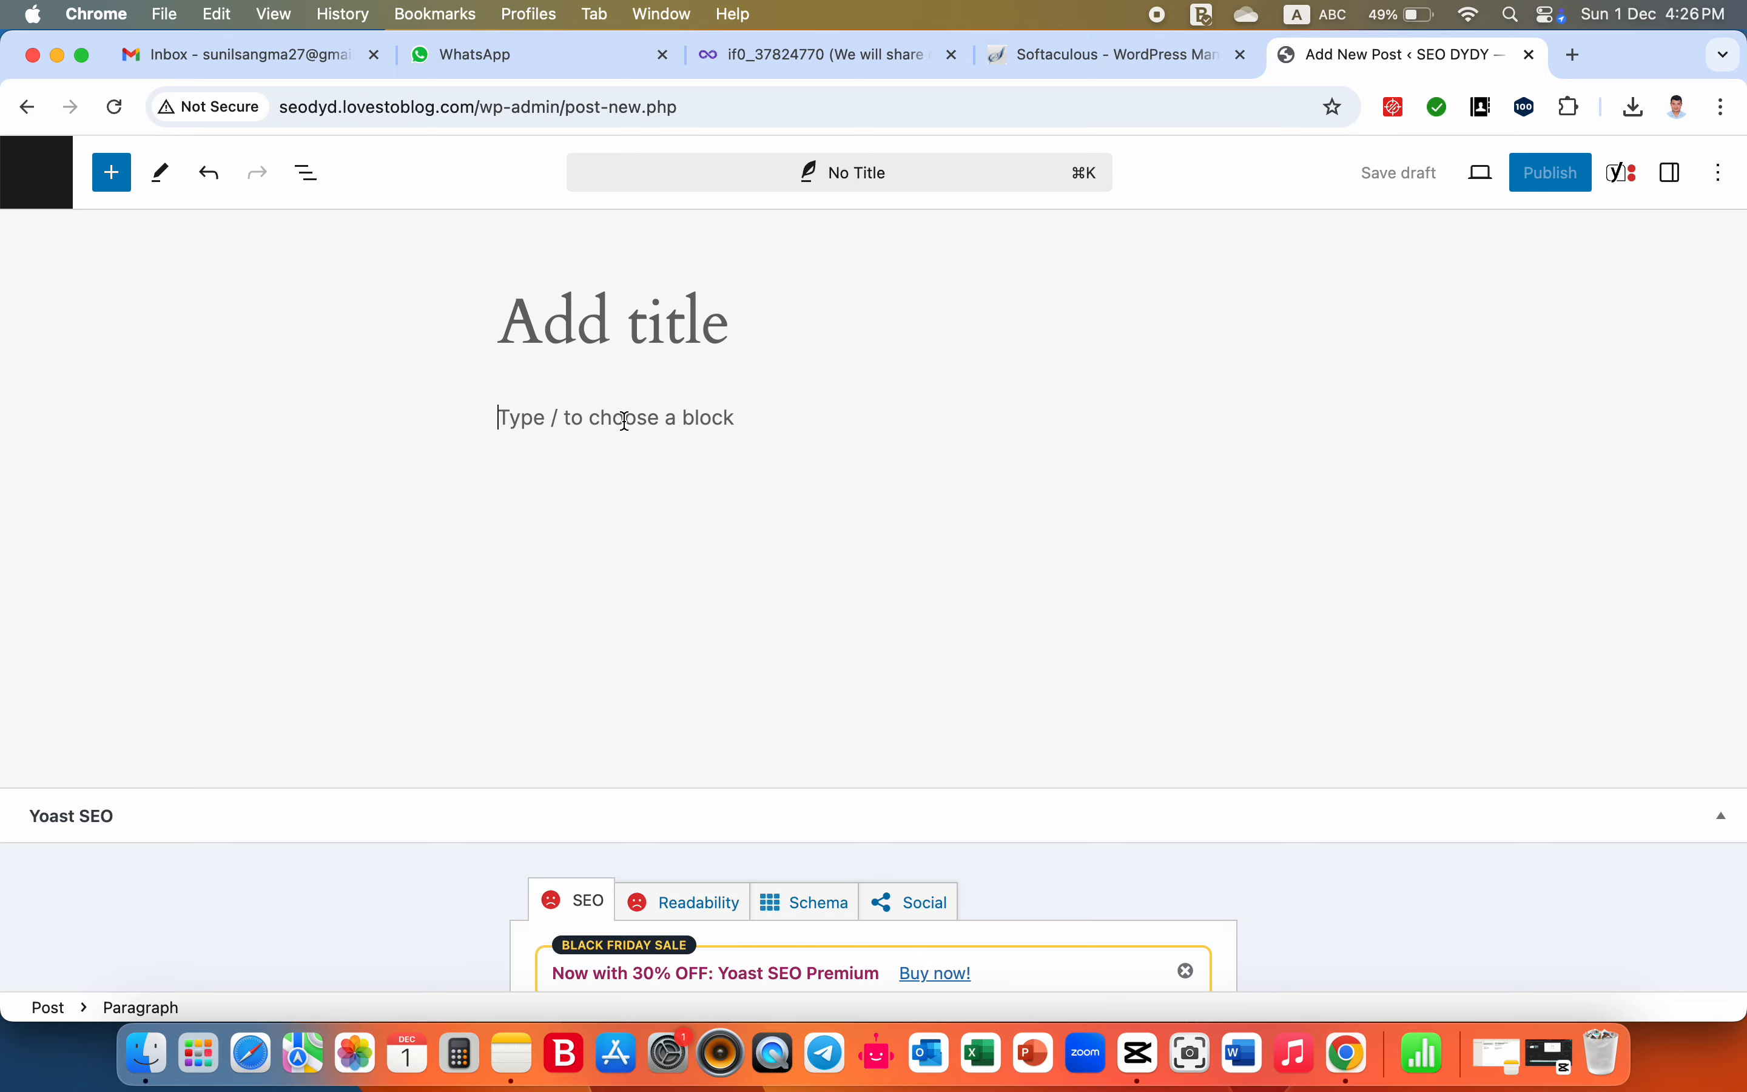
{"action": "scroll", "coordinate": [604, 584], "scroll_direction": "down", "scroll_amount": 10}
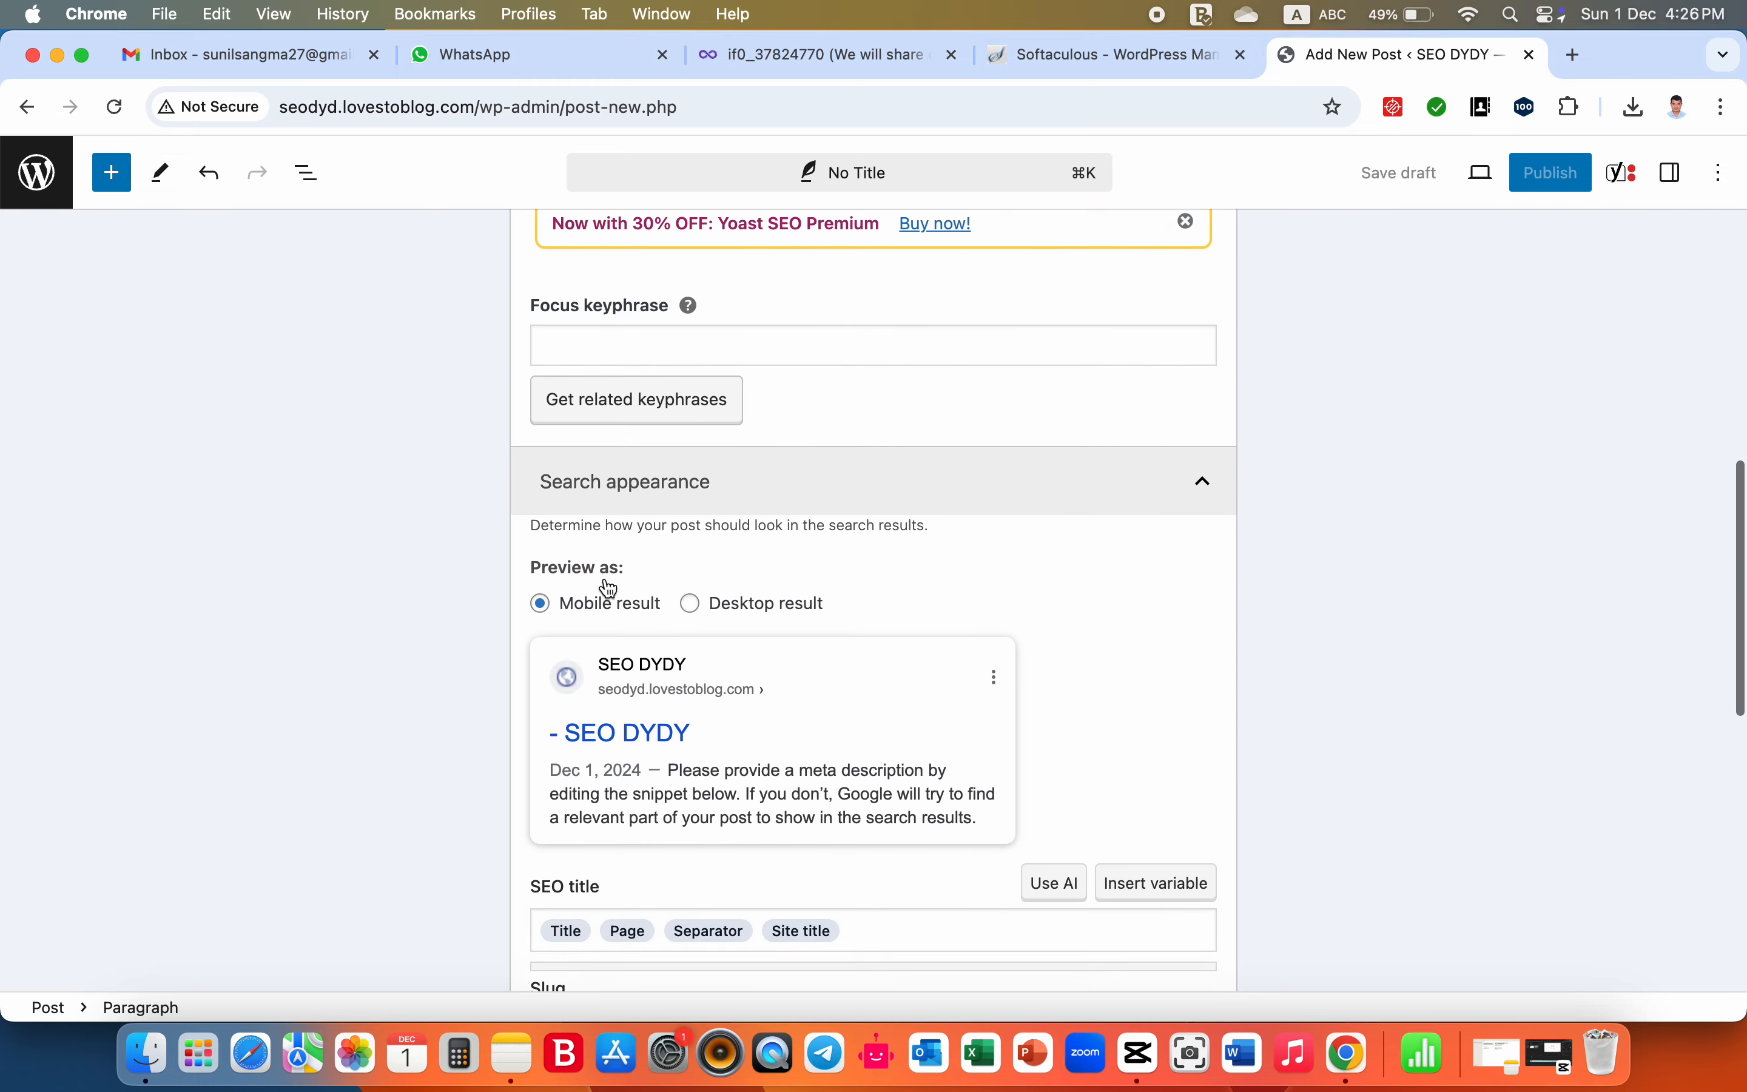
{"action": "scroll", "coordinate": [608, 588], "scroll_direction": "down", "scroll_amount": 10}
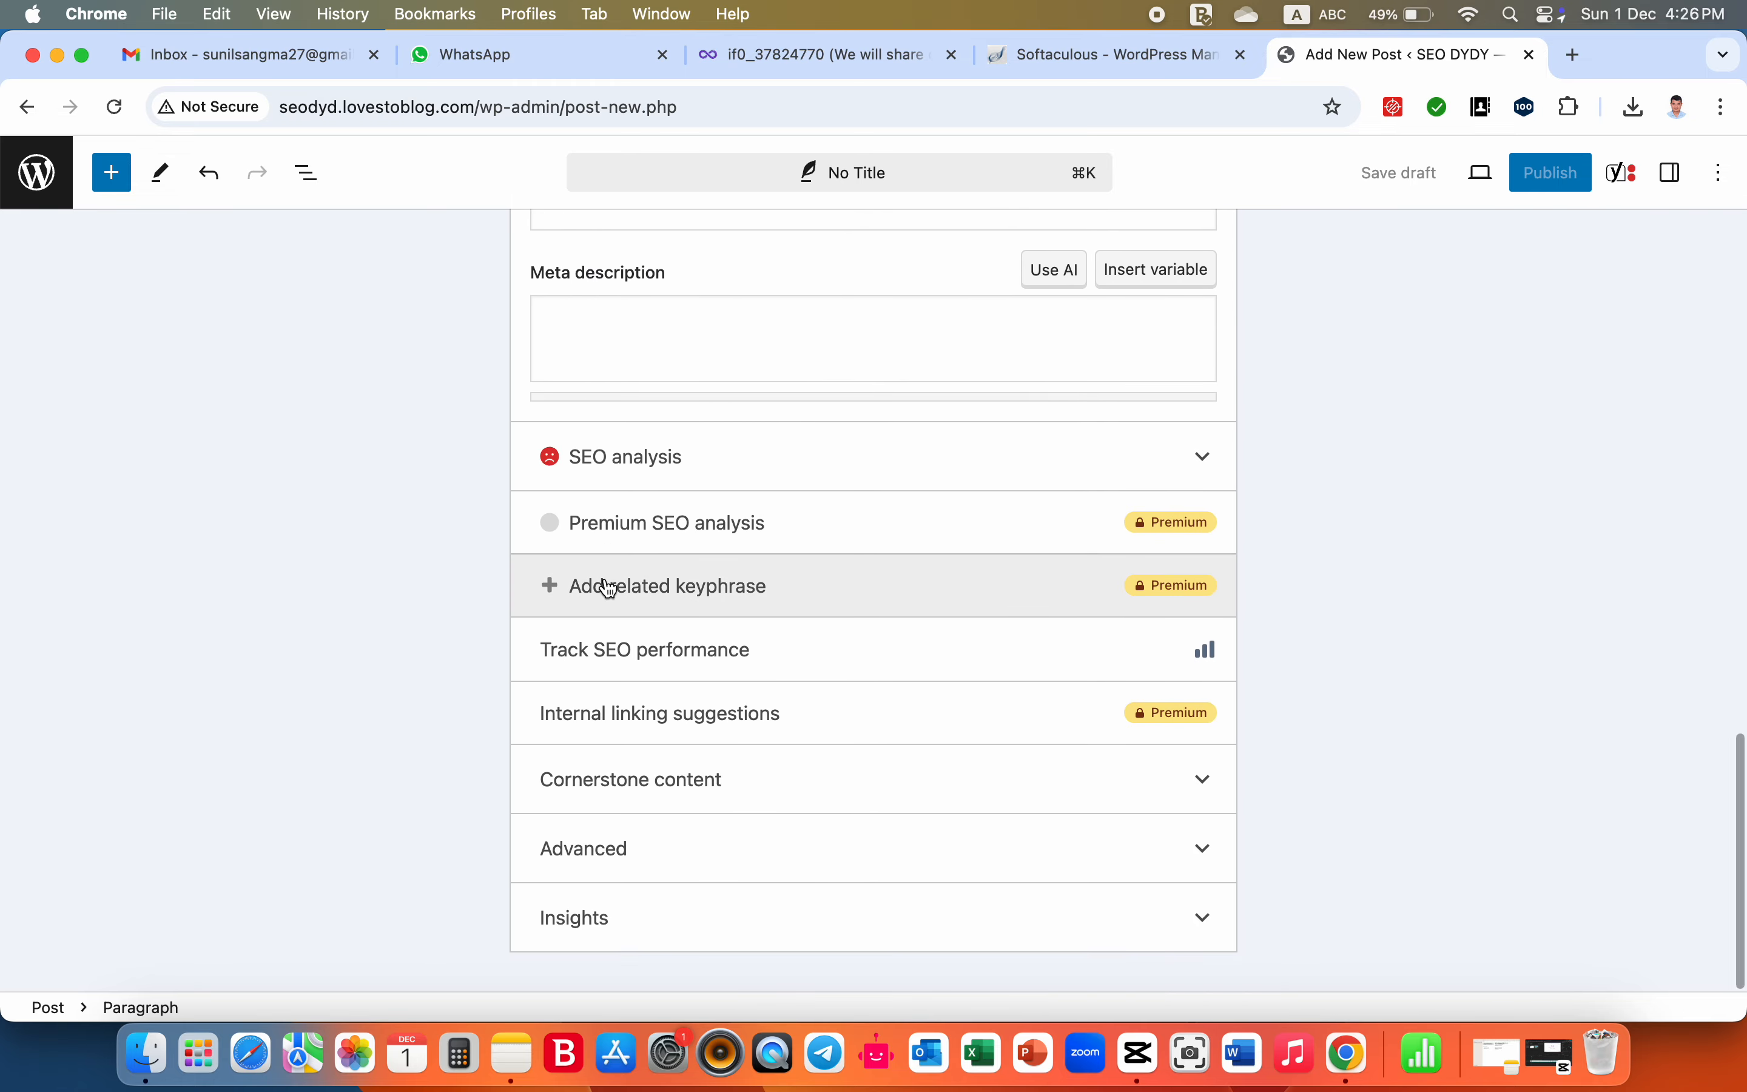
{"action": "scroll", "coordinate": [609, 588], "scroll_direction": "up", "scroll_amount": 10}
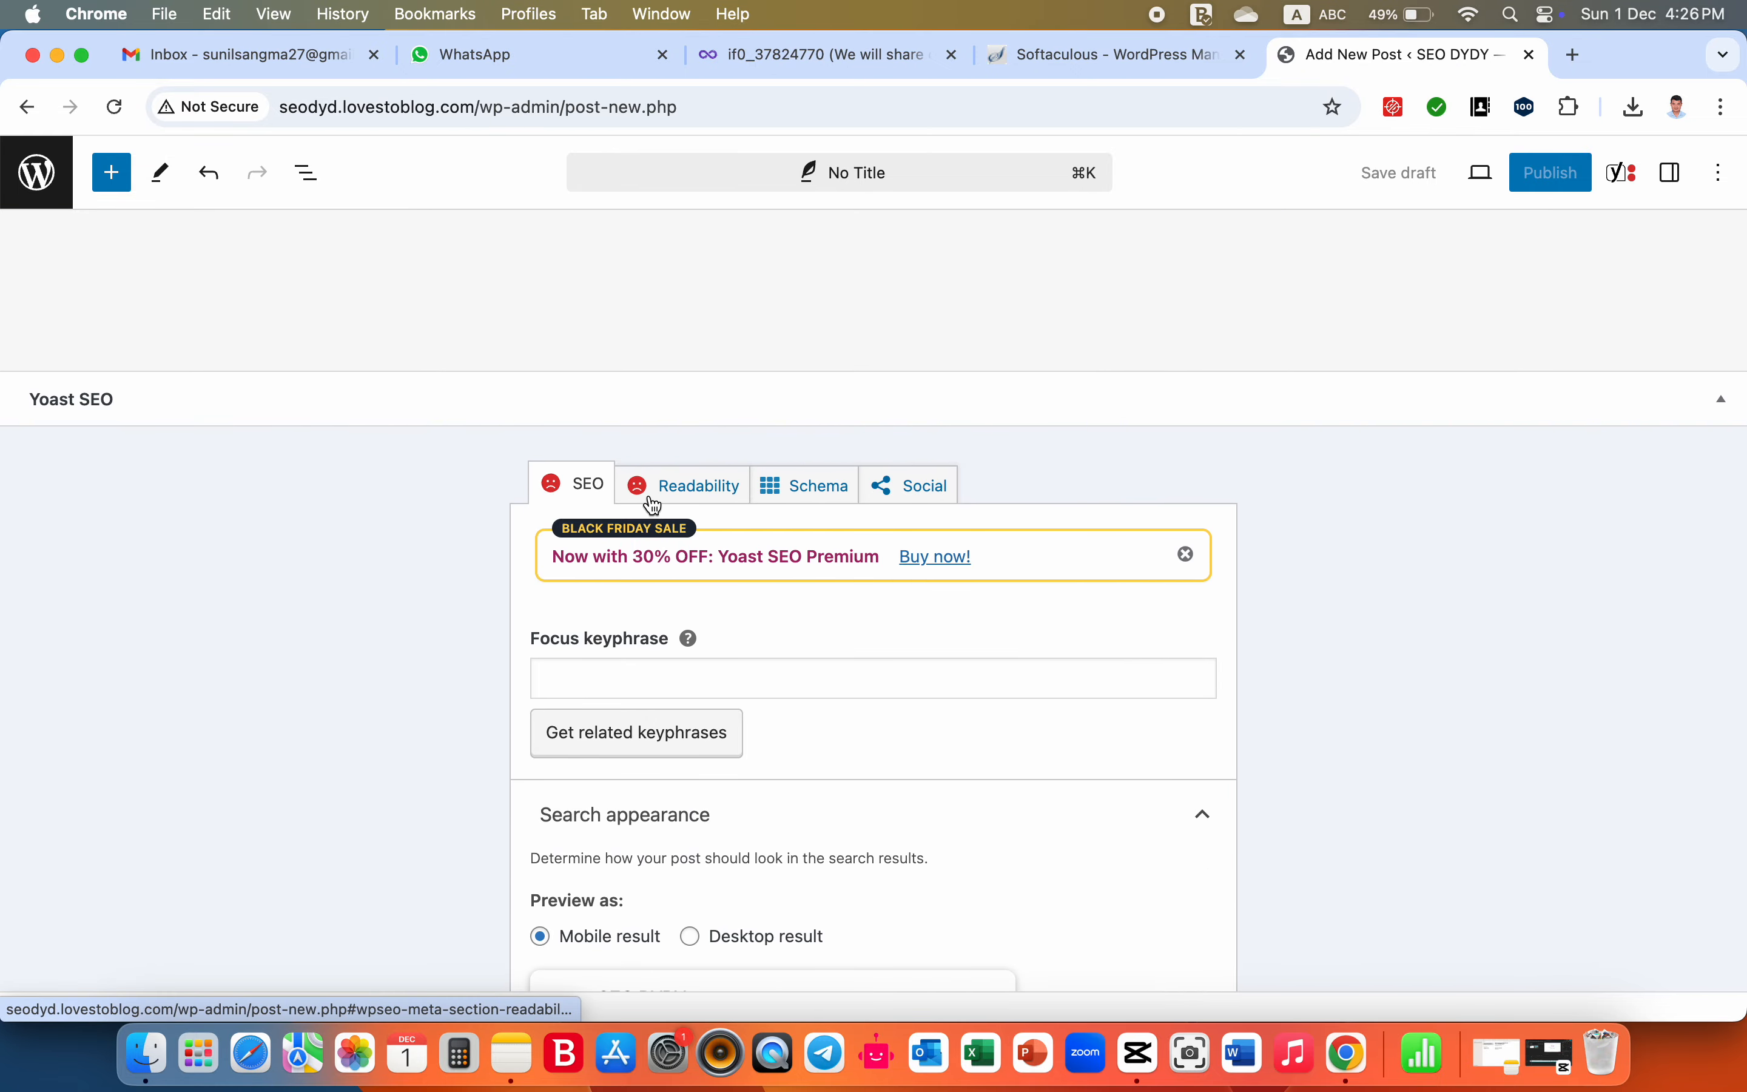
{"action": "scroll", "coordinate": [653, 505], "scroll_direction": "up", "scroll_amount": 5}
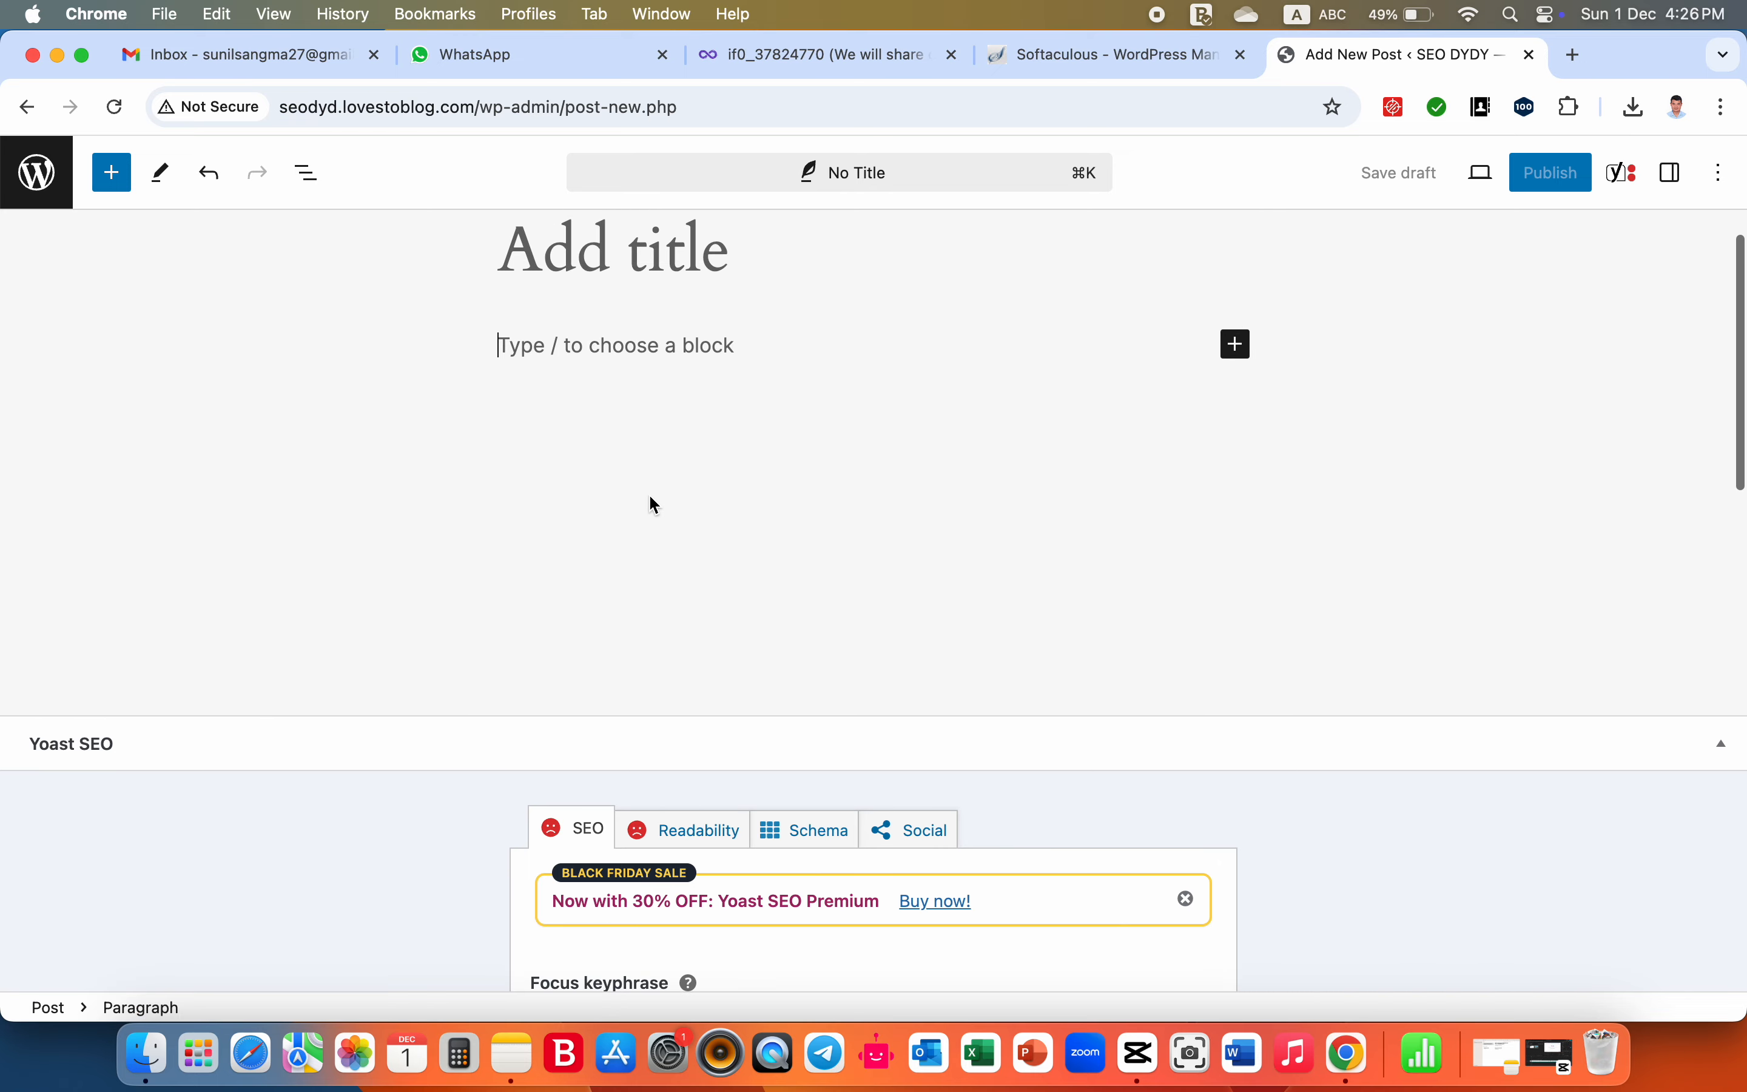
{"action": "scroll", "coordinate": [654, 506], "scroll_direction": "up", "scroll_amount": 1}
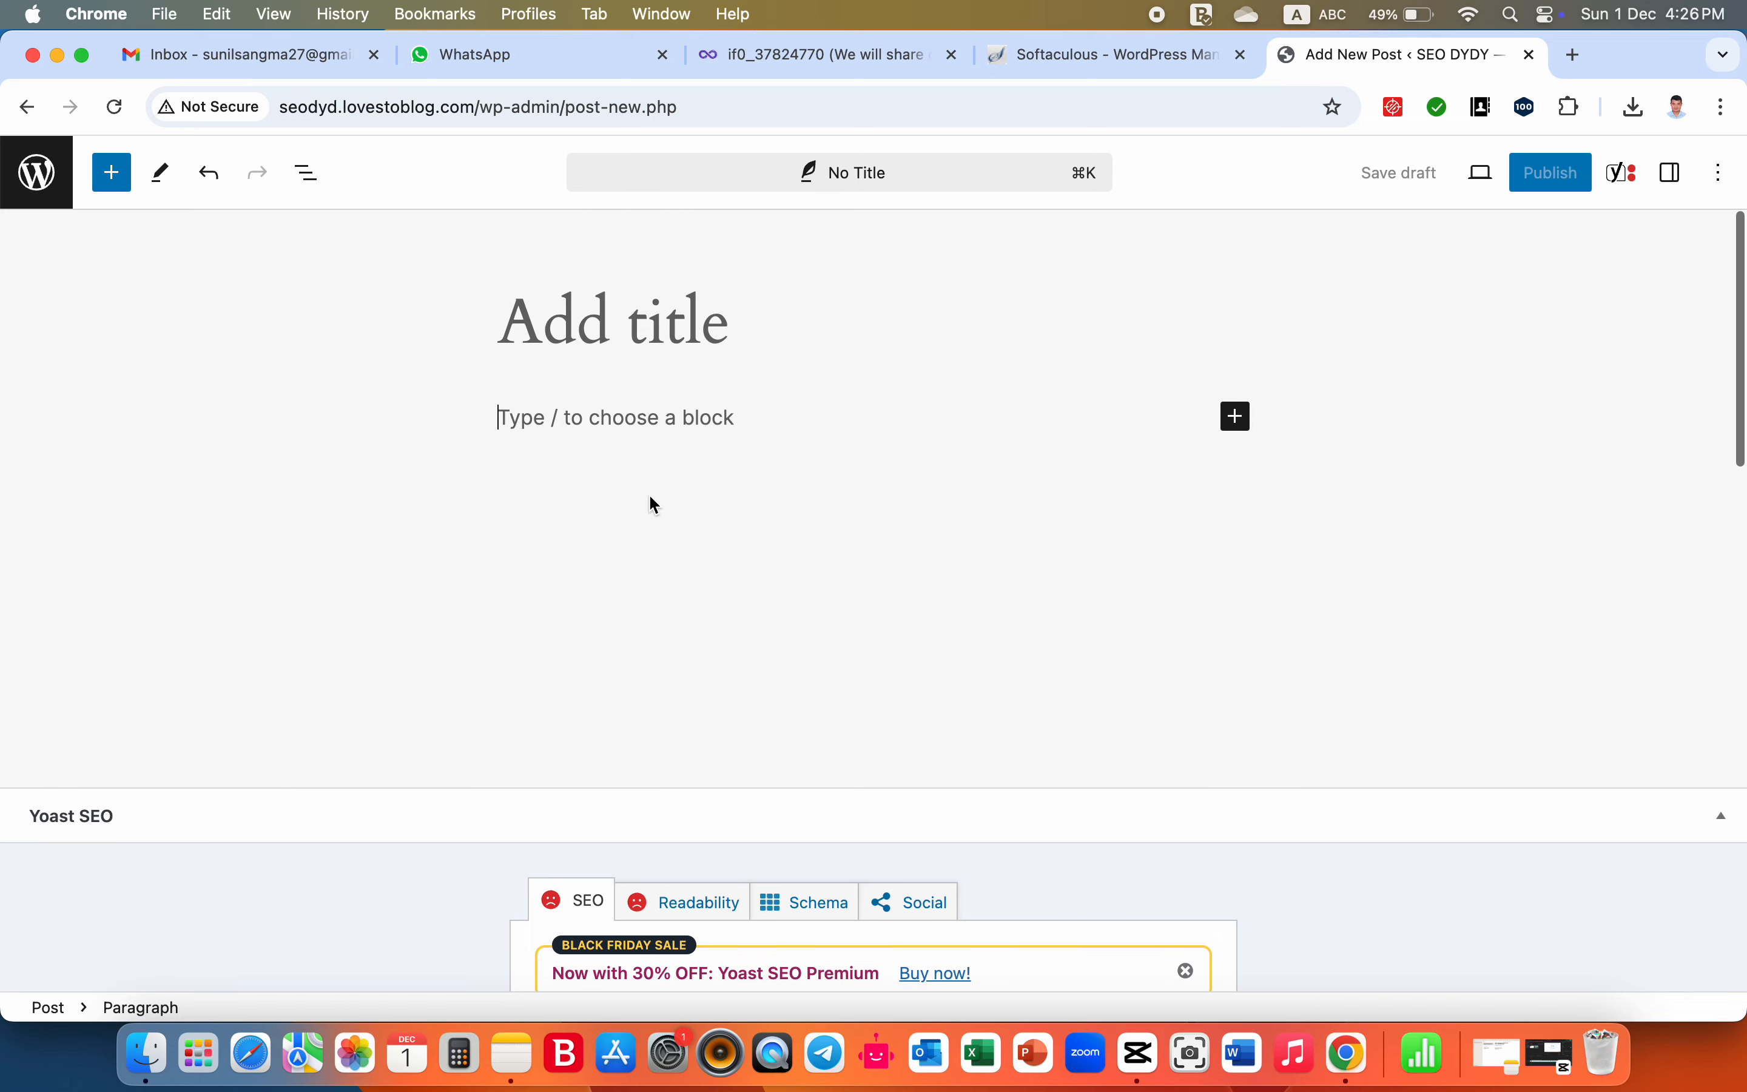
{"action": "left_click", "coordinate": [673, 323]}
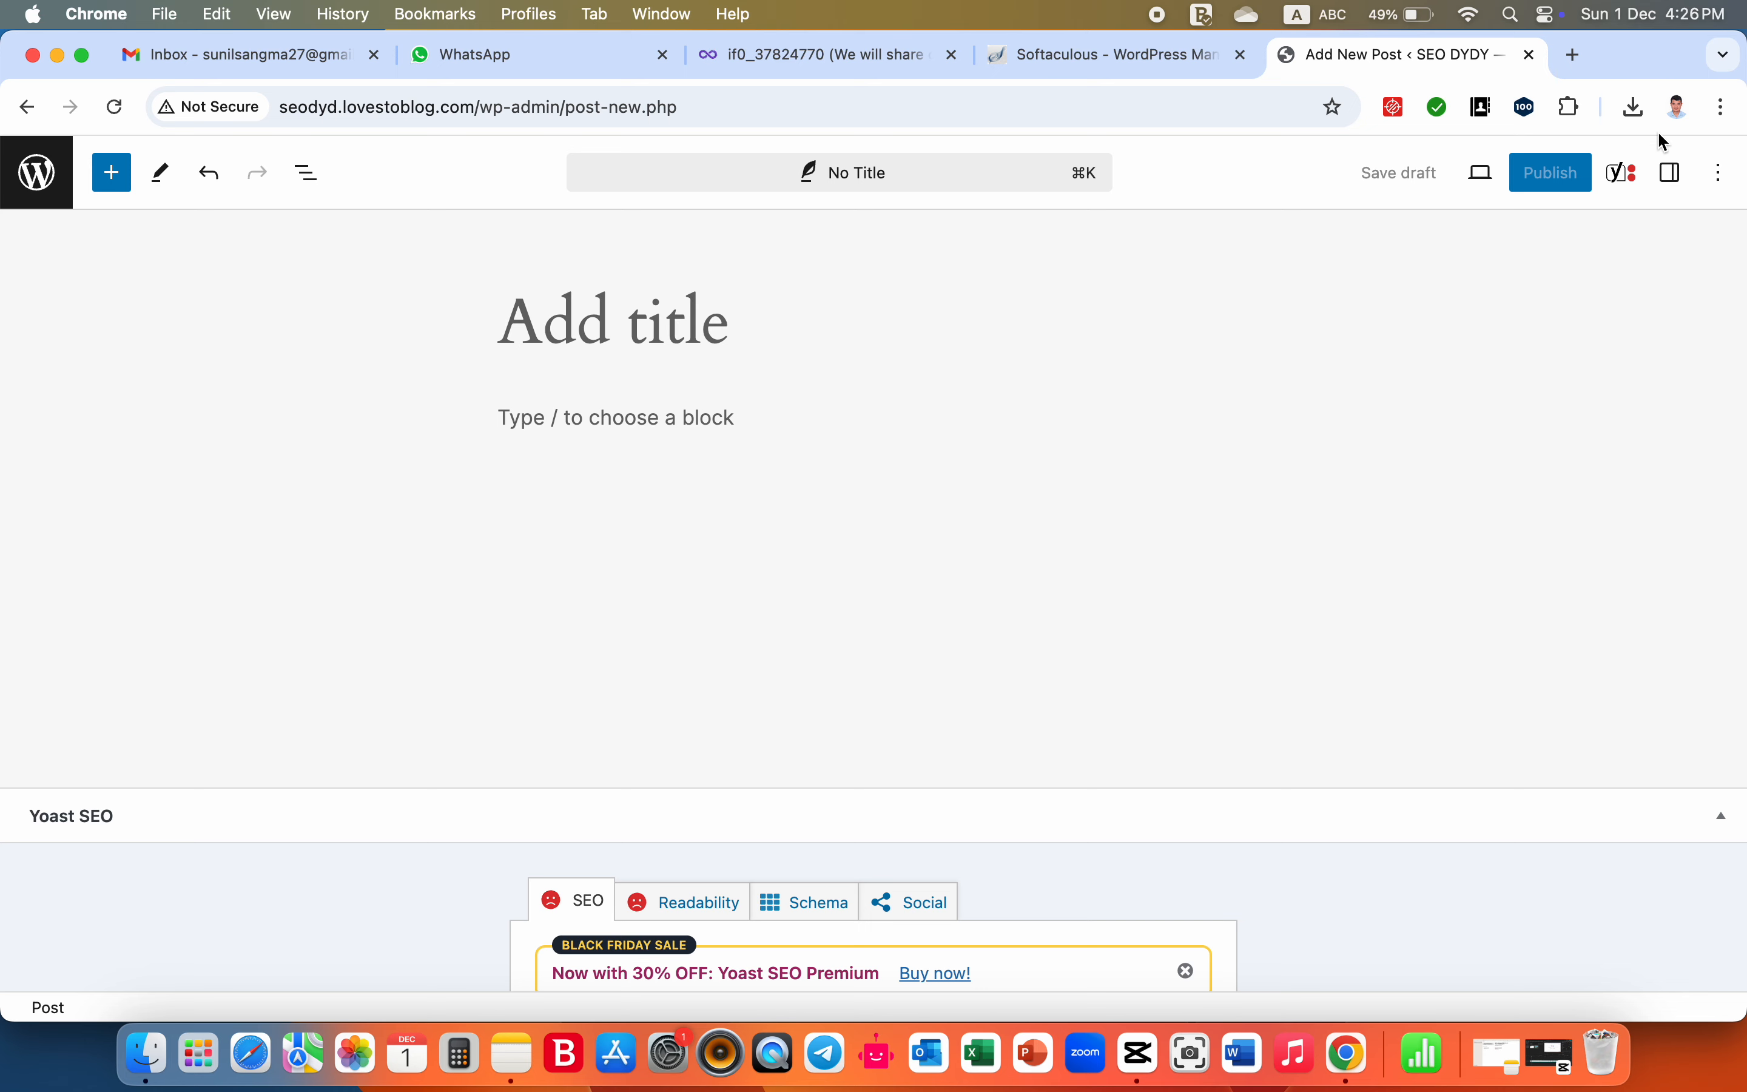
- Open ChatGPT in a new browser tab and submit the prompt "provide me 5 blogpost articles title on seo"
{"action": "left_click", "coordinate": [1579, 57]}
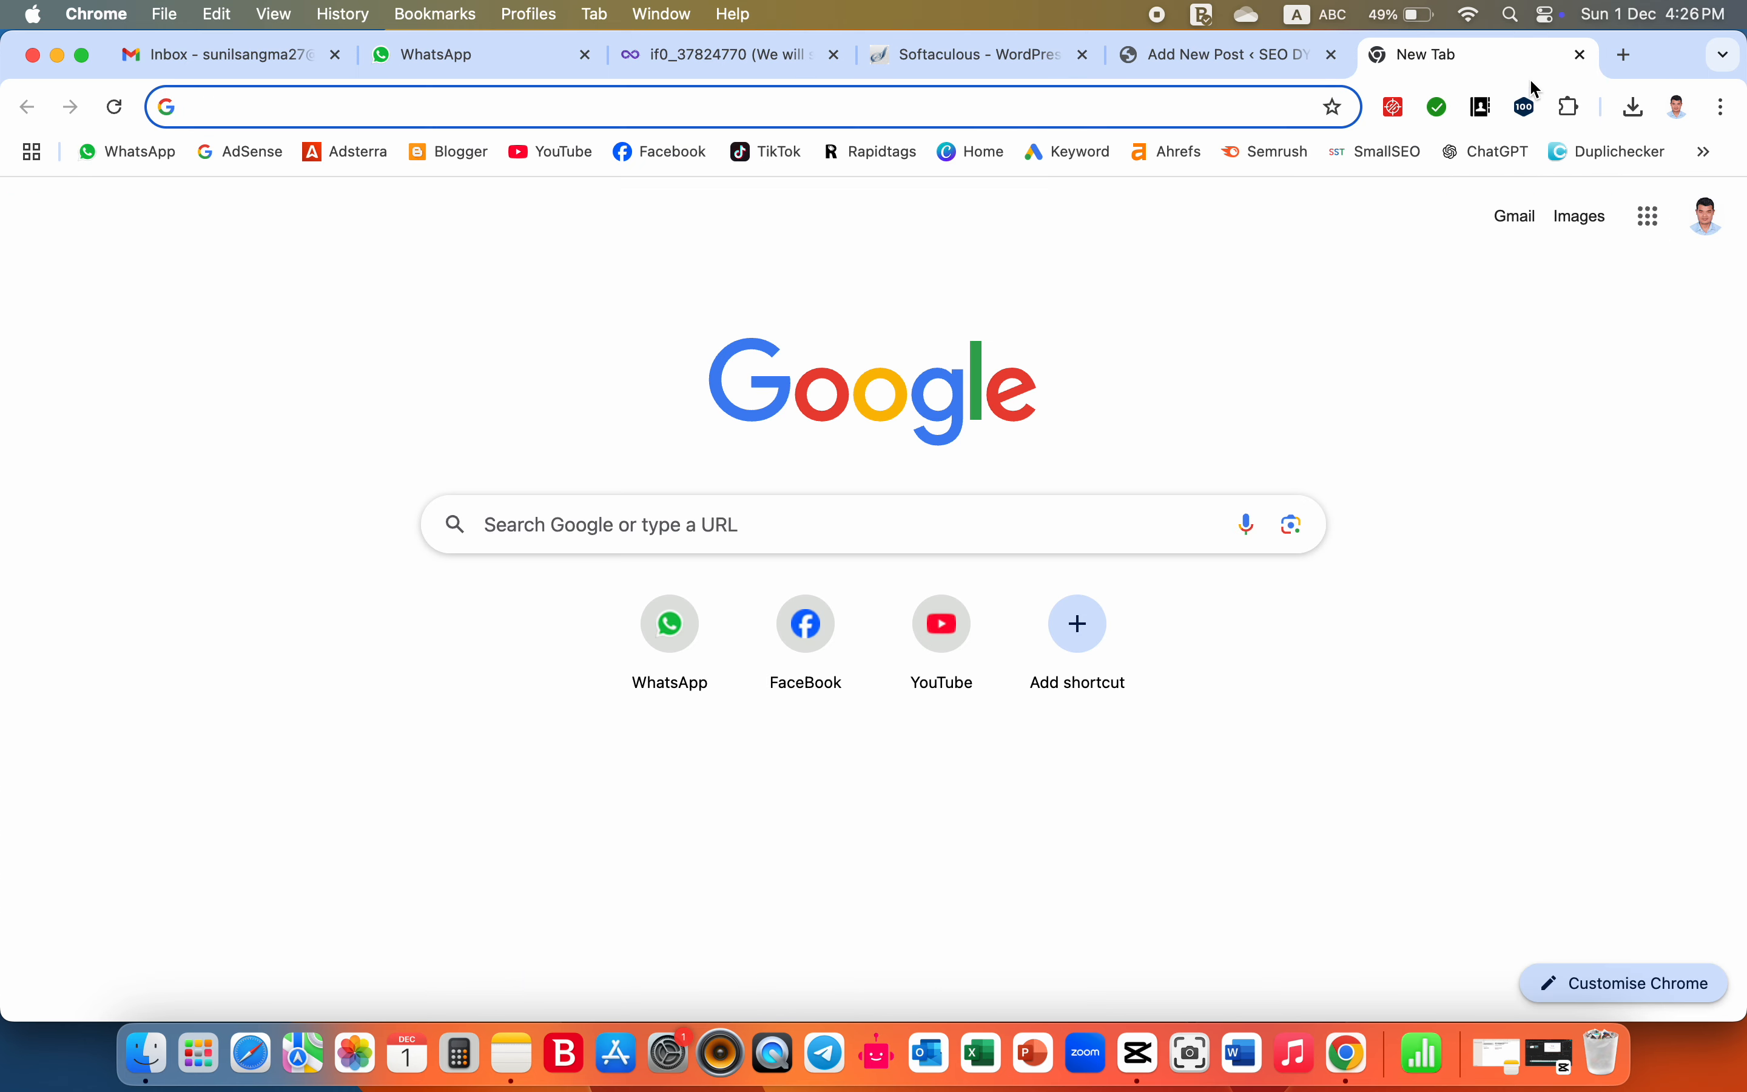
{"action": "left_click", "coordinate": [1493, 158]}
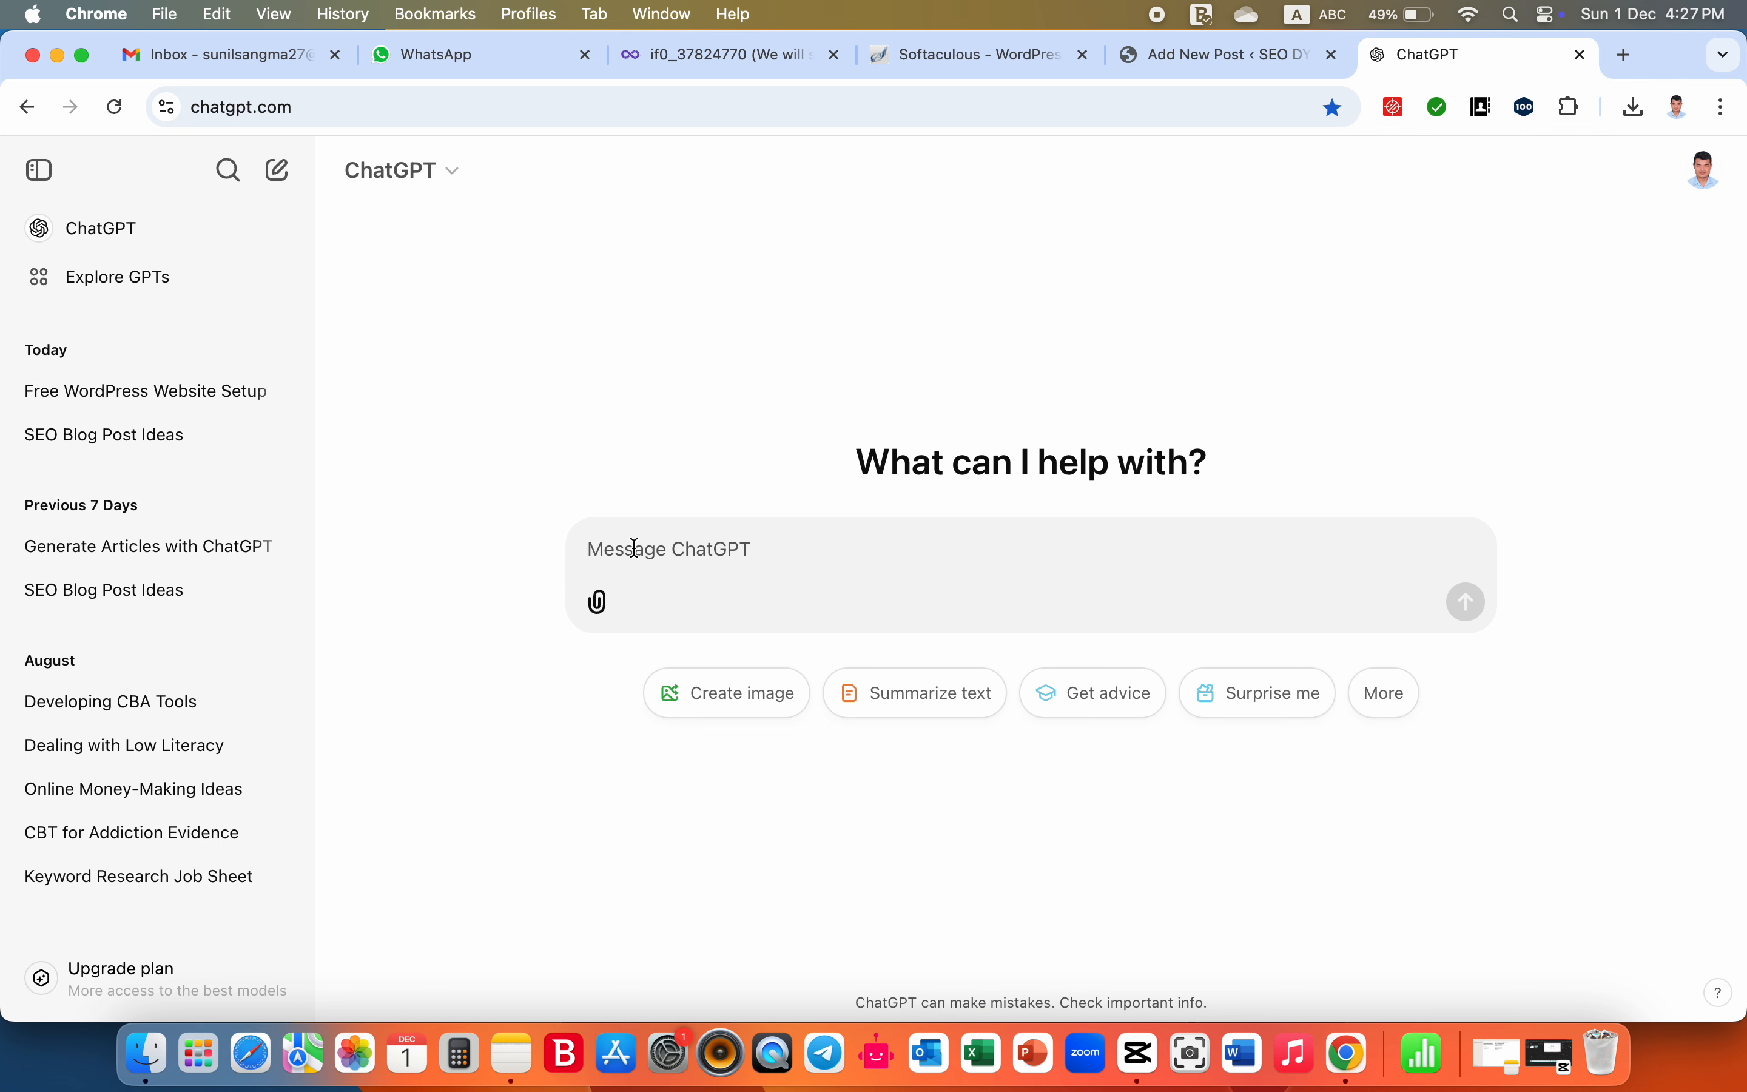
{"action": "type", "text": "provid"}
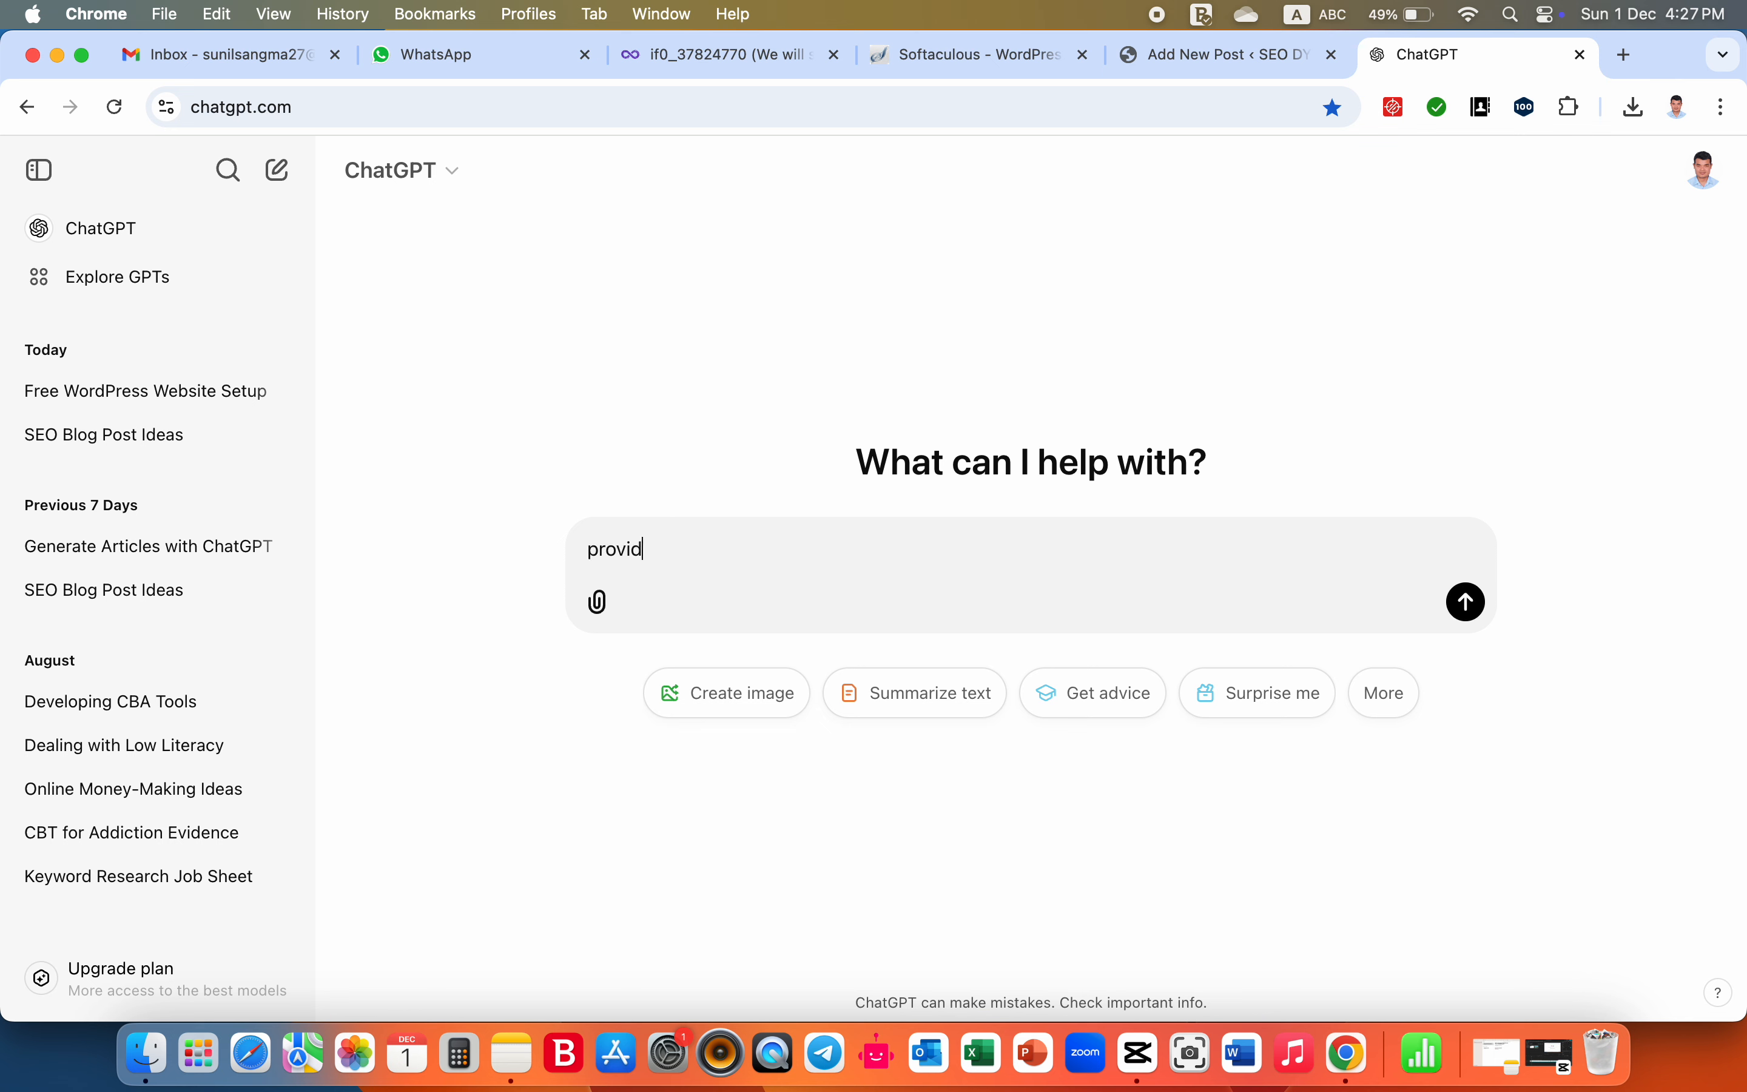
{"action": "type", "text": "e me 10"}
{"action": "key", "text": "BackSpace"}
{"action": "key", "text": "BackSpace"}
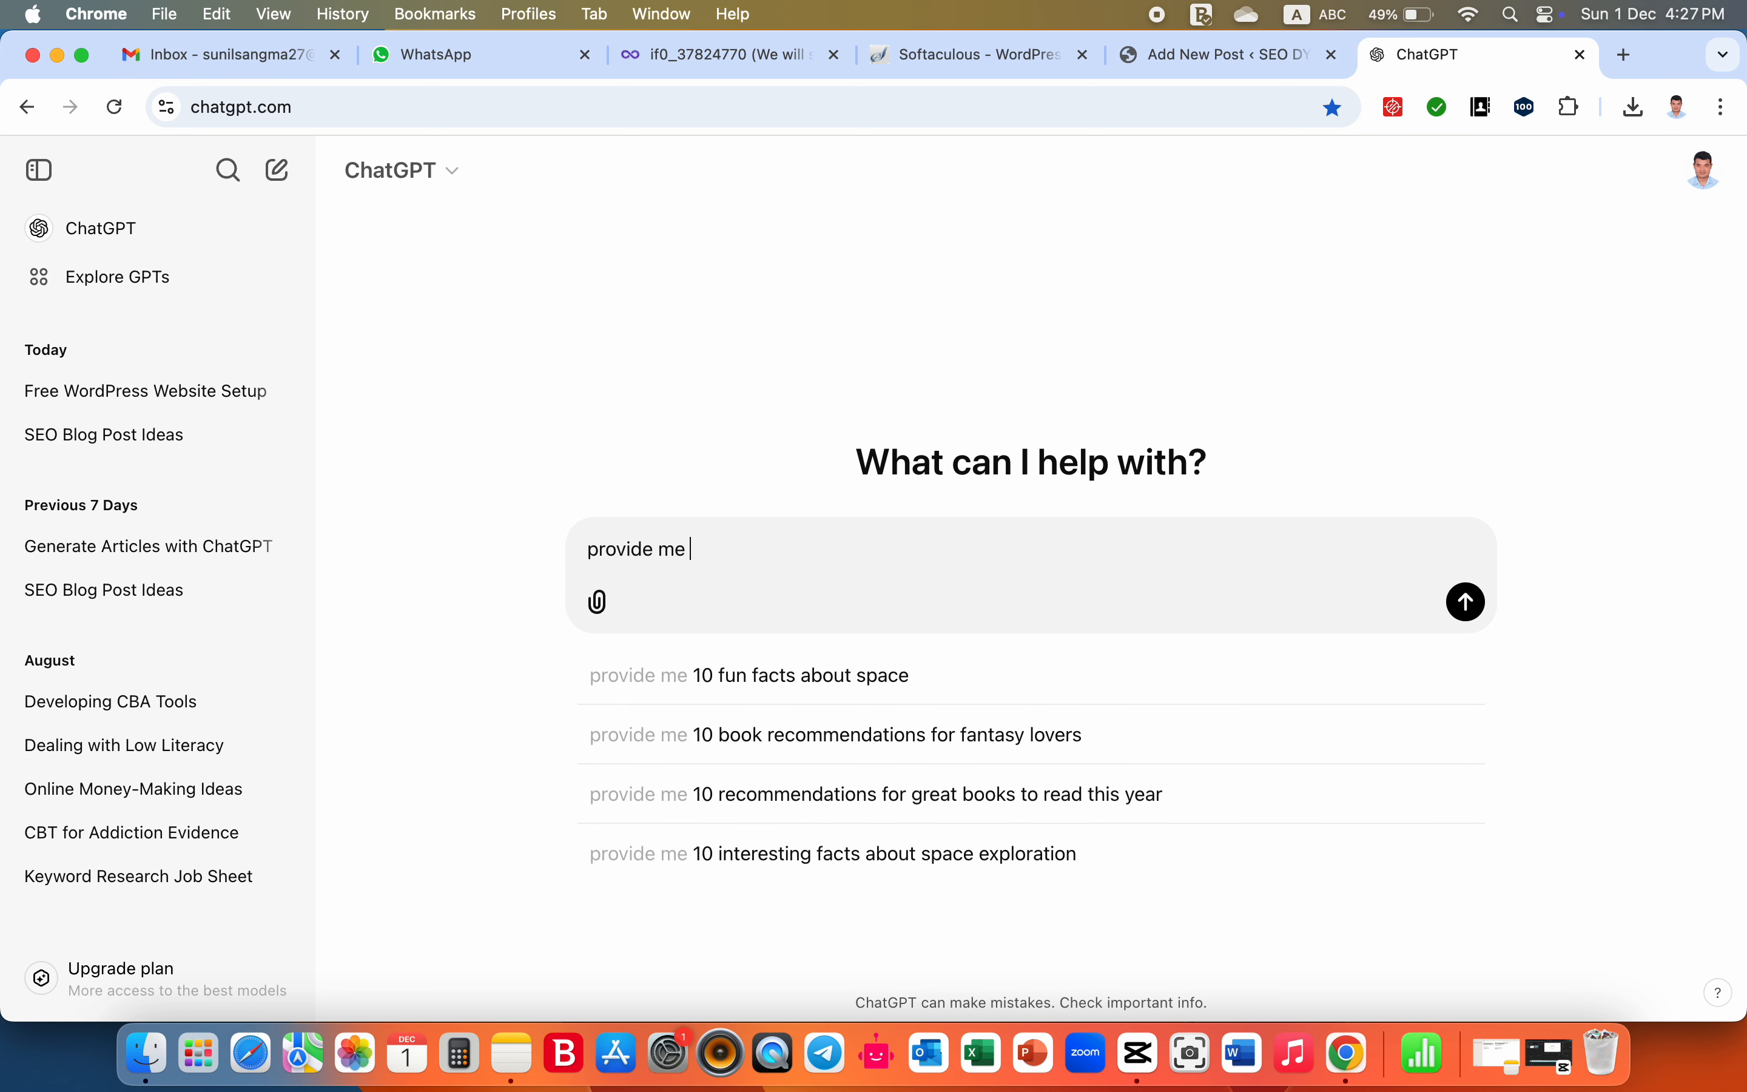
{"action": "type", "text": "5 b"}
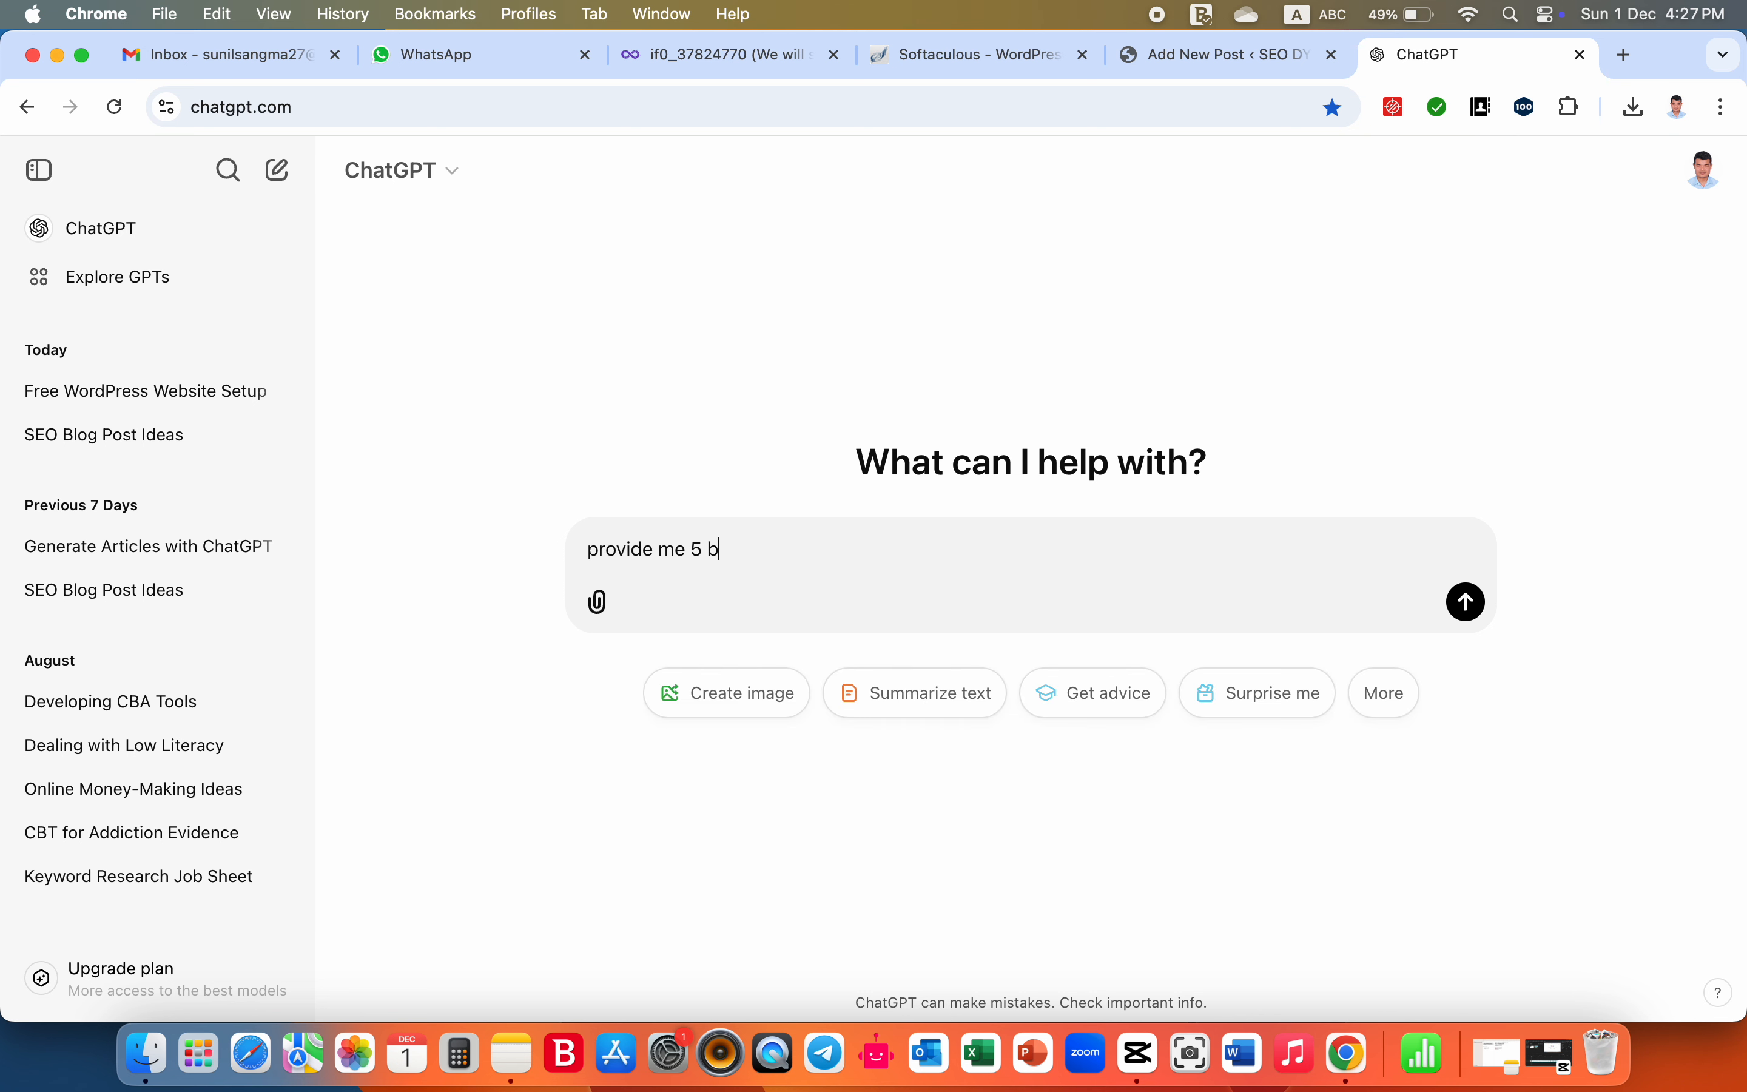
{"action": "type", "text": "logpost articles title on"}
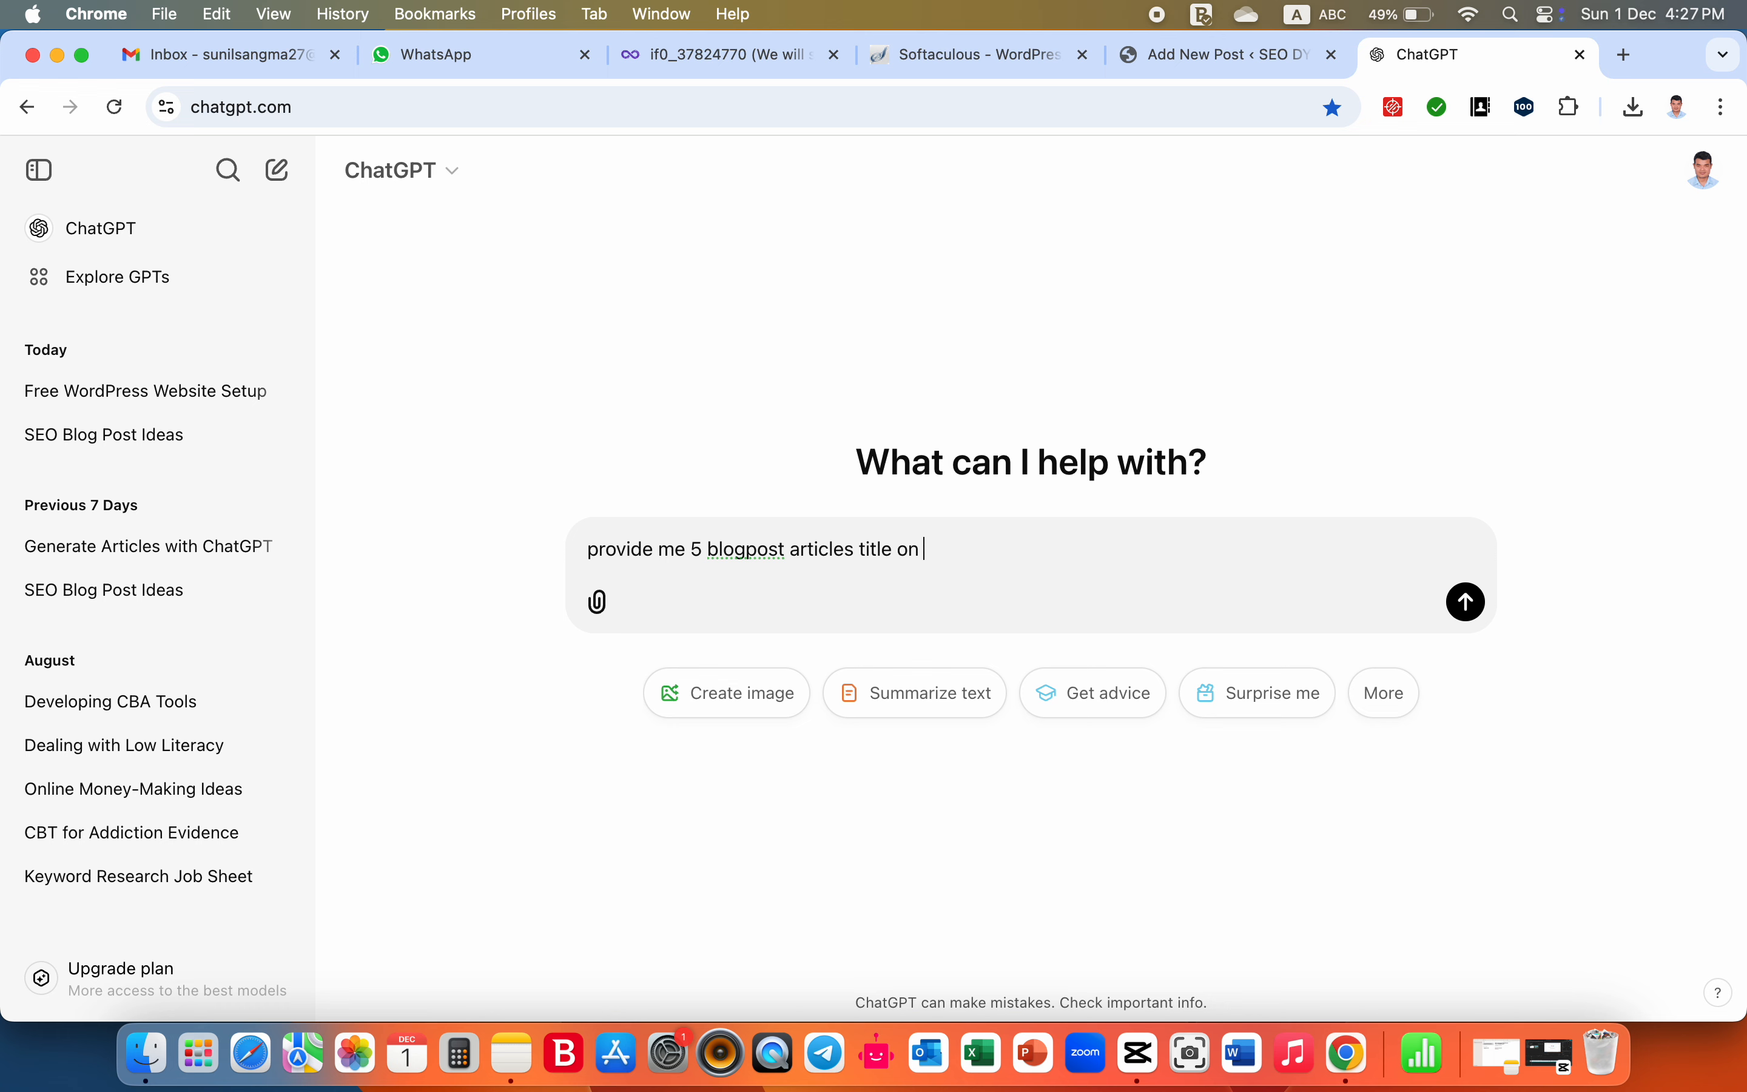
{"action": "type", "text": " seo"}
{"action": "key", "text": "Return"}
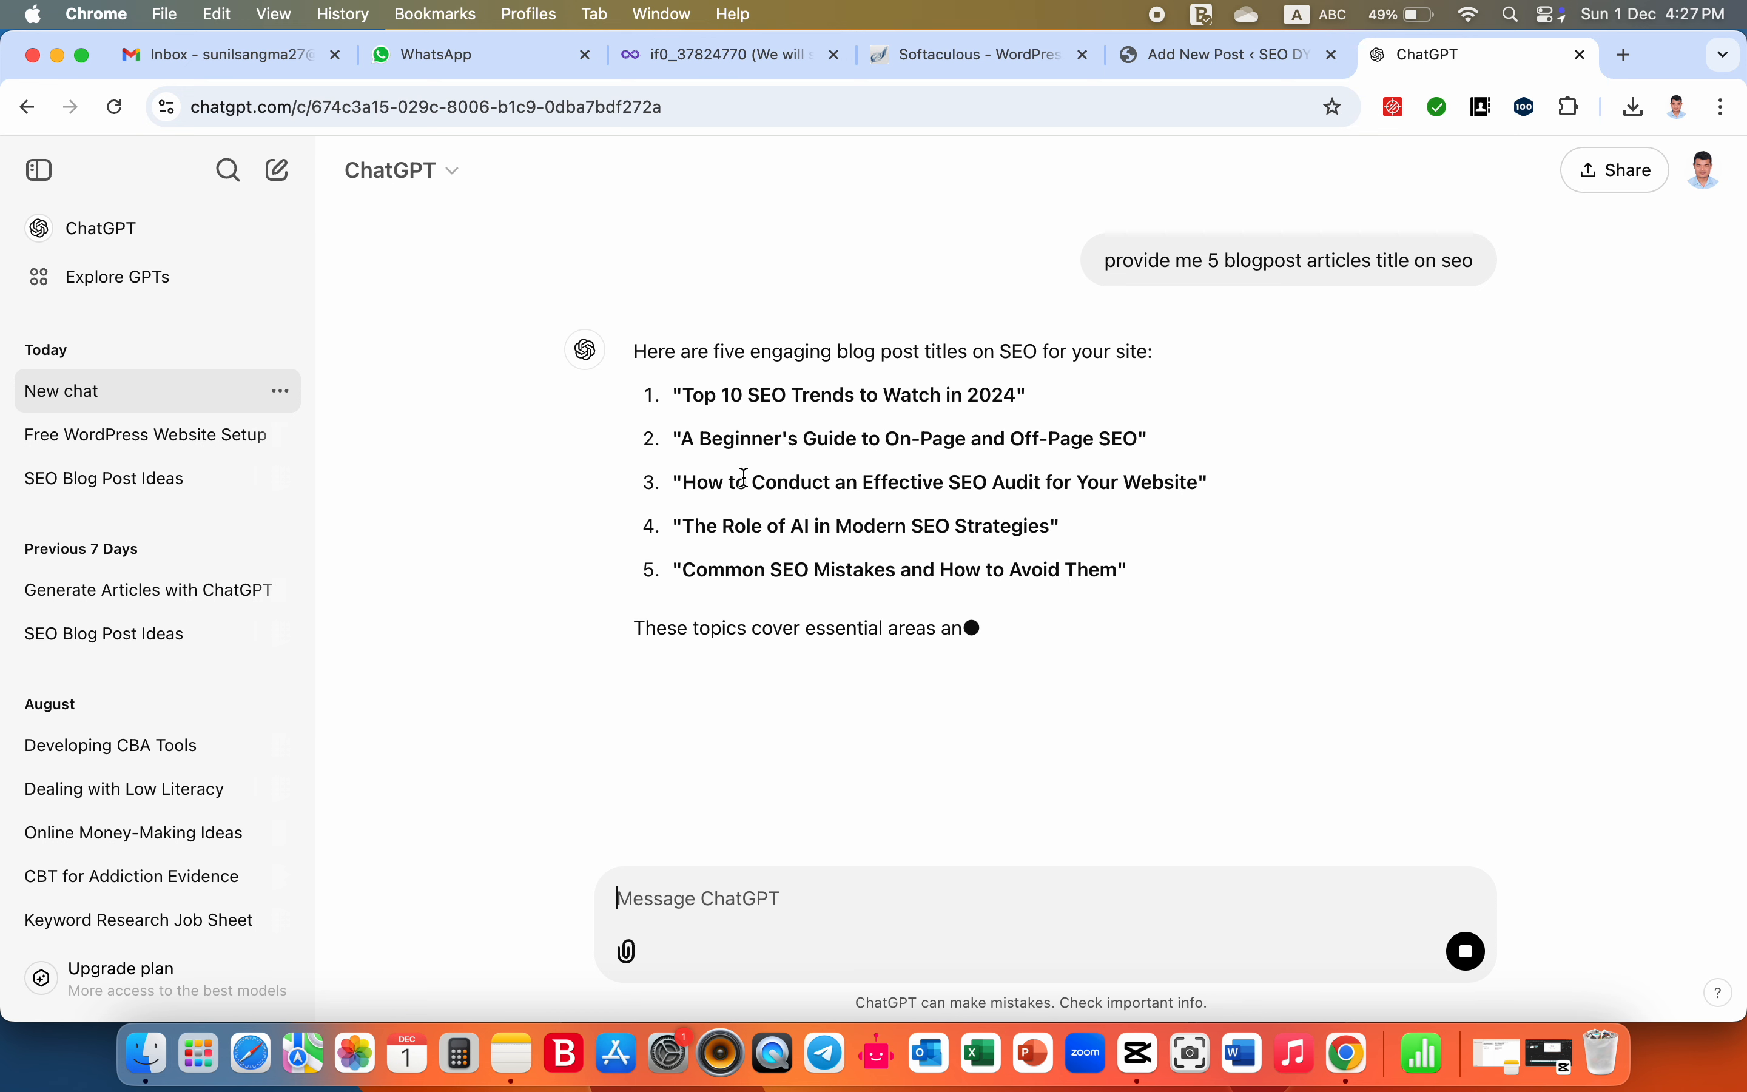
- Copy the suggested title "Common SEO Mistakes and How to Avoid Them" and submit it as the next prompt
{"action": "left_click_drag", "start_coordinate": [686, 567], "coordinate": [1121, 561]}
{"action": "key", "text": "super+c"}
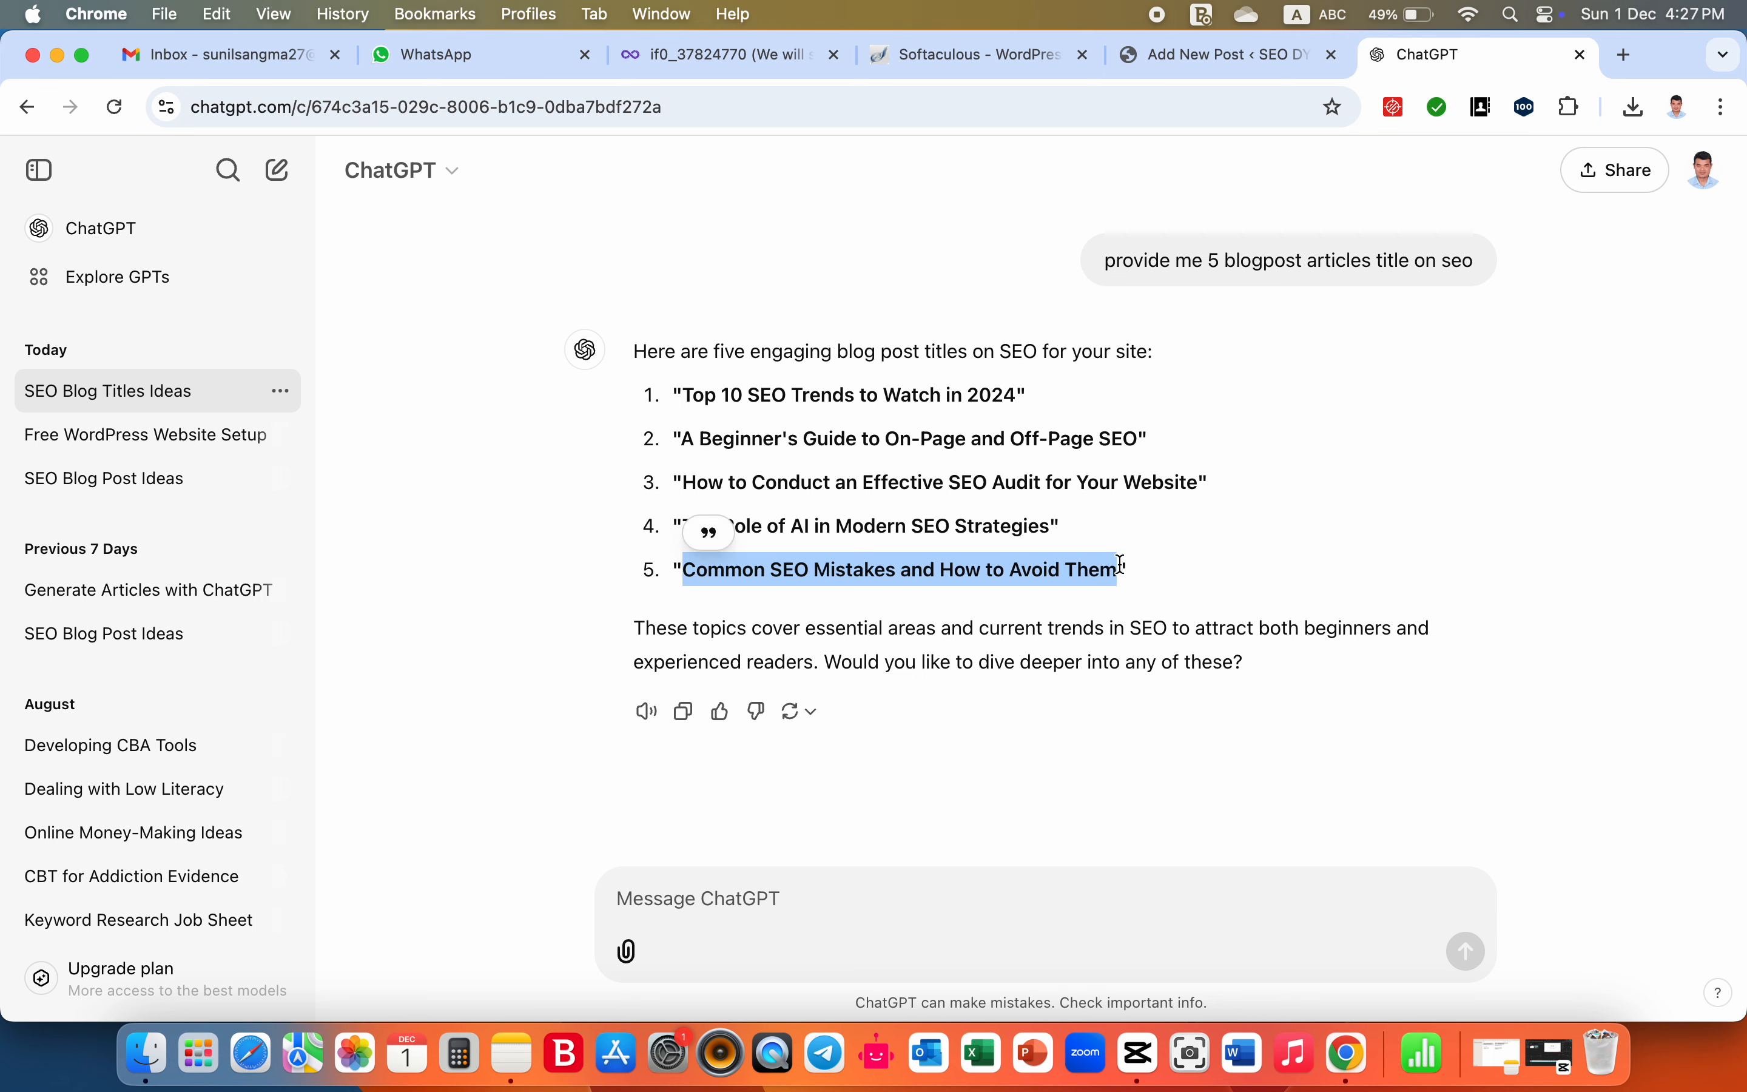
{"action": "left_click", "coordinate": [869, 939]}
{"action": "key", "text": "super+v"}
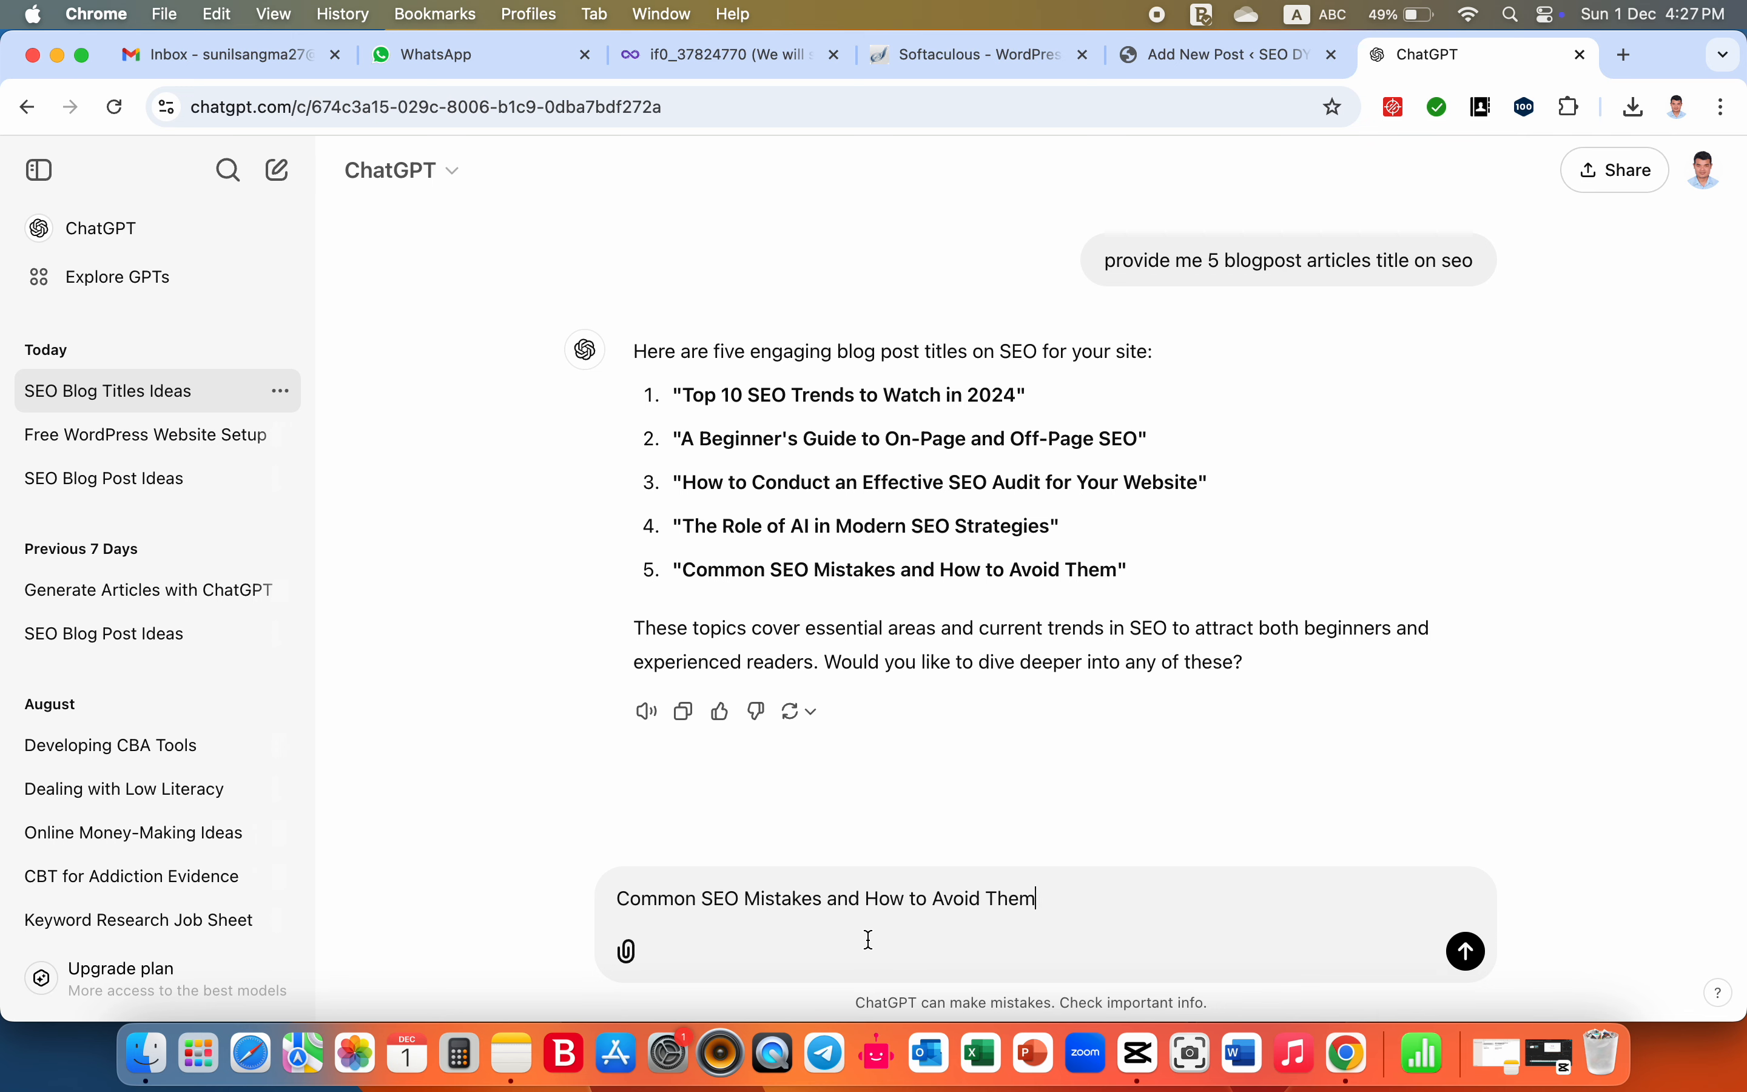
{"action": "key", "text": "Return"}
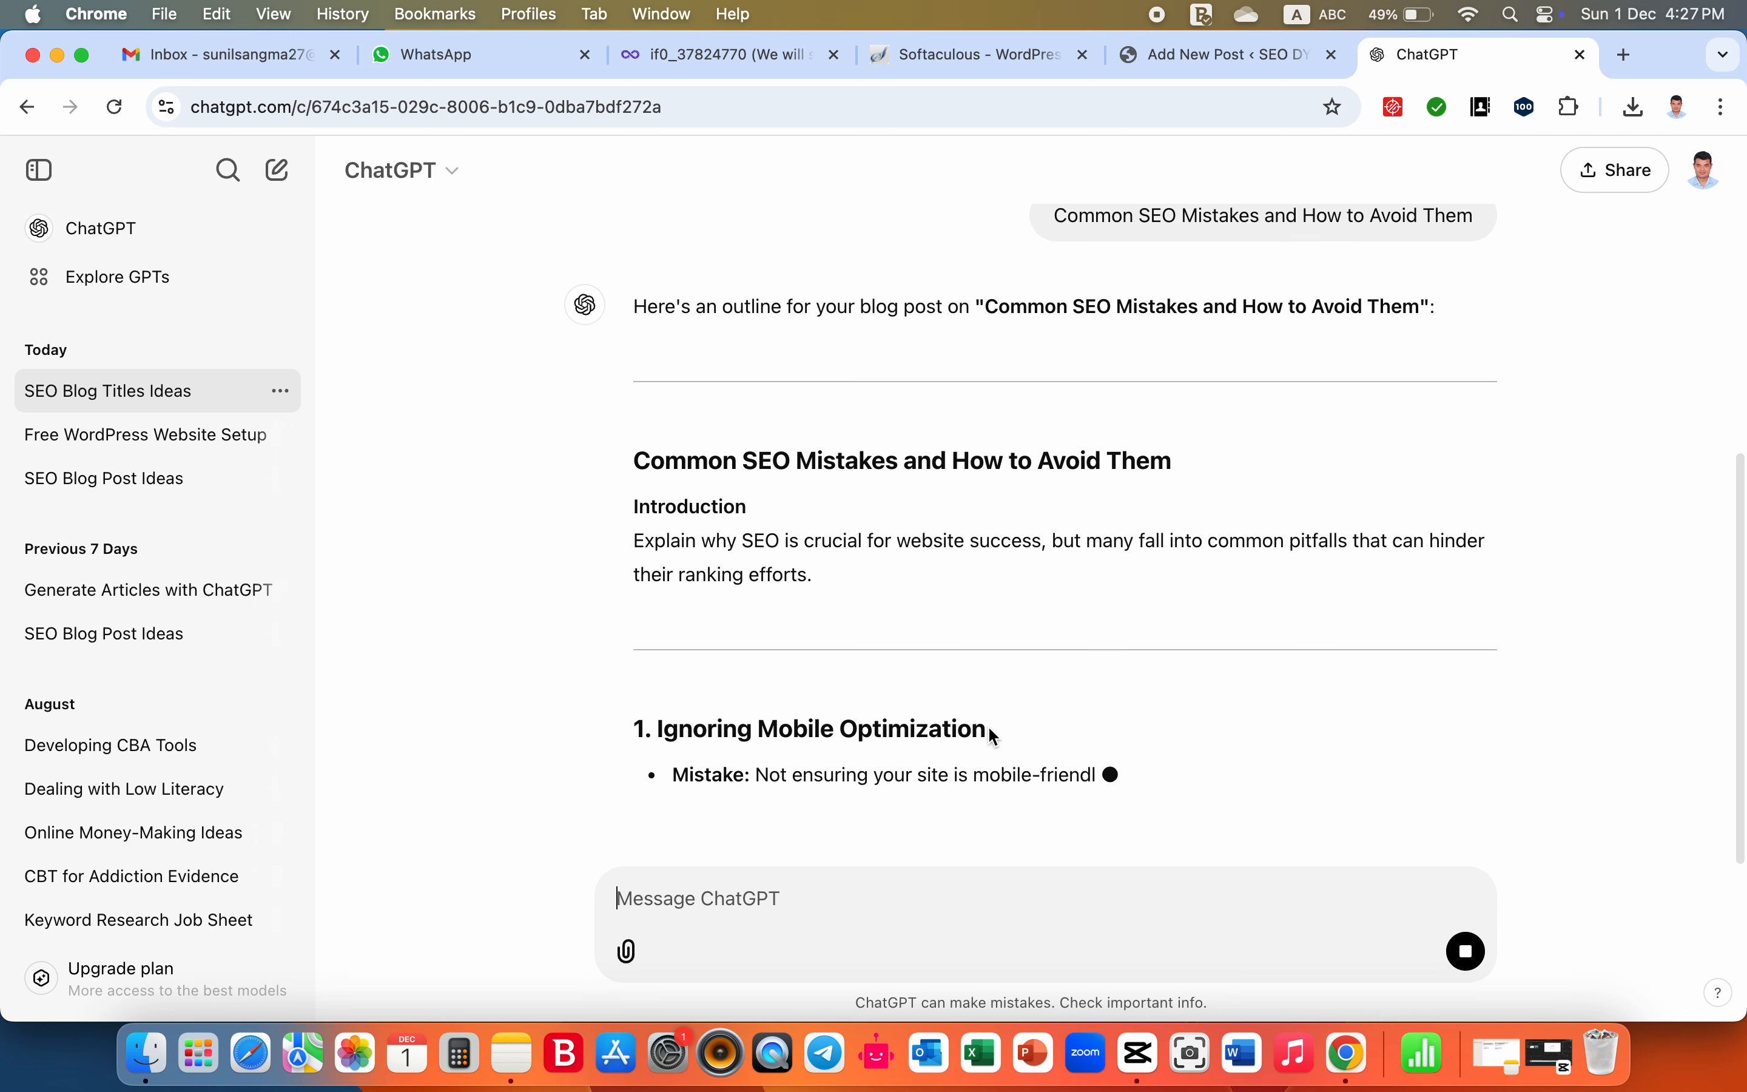
- Read through the generated blog post outline from its introduction to its last sections
{"action": "scroll", "coordinate": [994, 736], "scroll_direction": "down", "scroll_amount": 5}
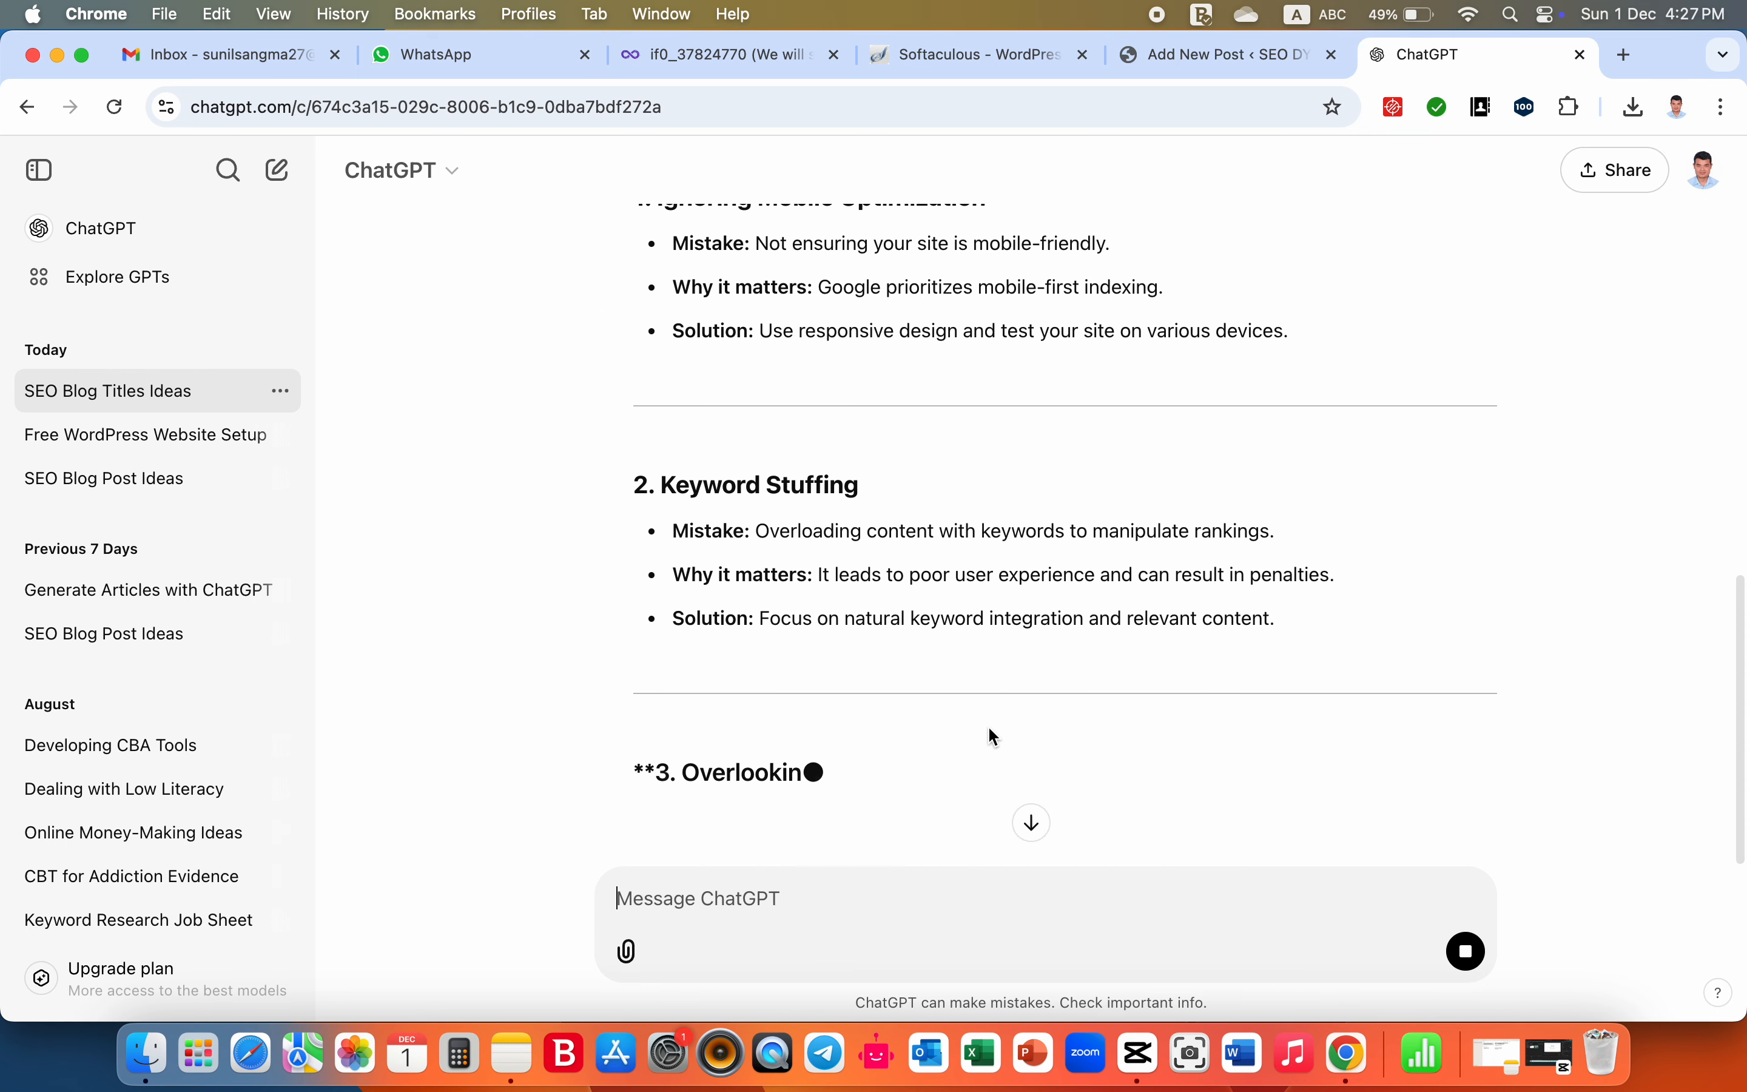
{"action": "scroll", "coordinate": [994, 736], "scroll_direction": "down", "scroll_amount": 5}
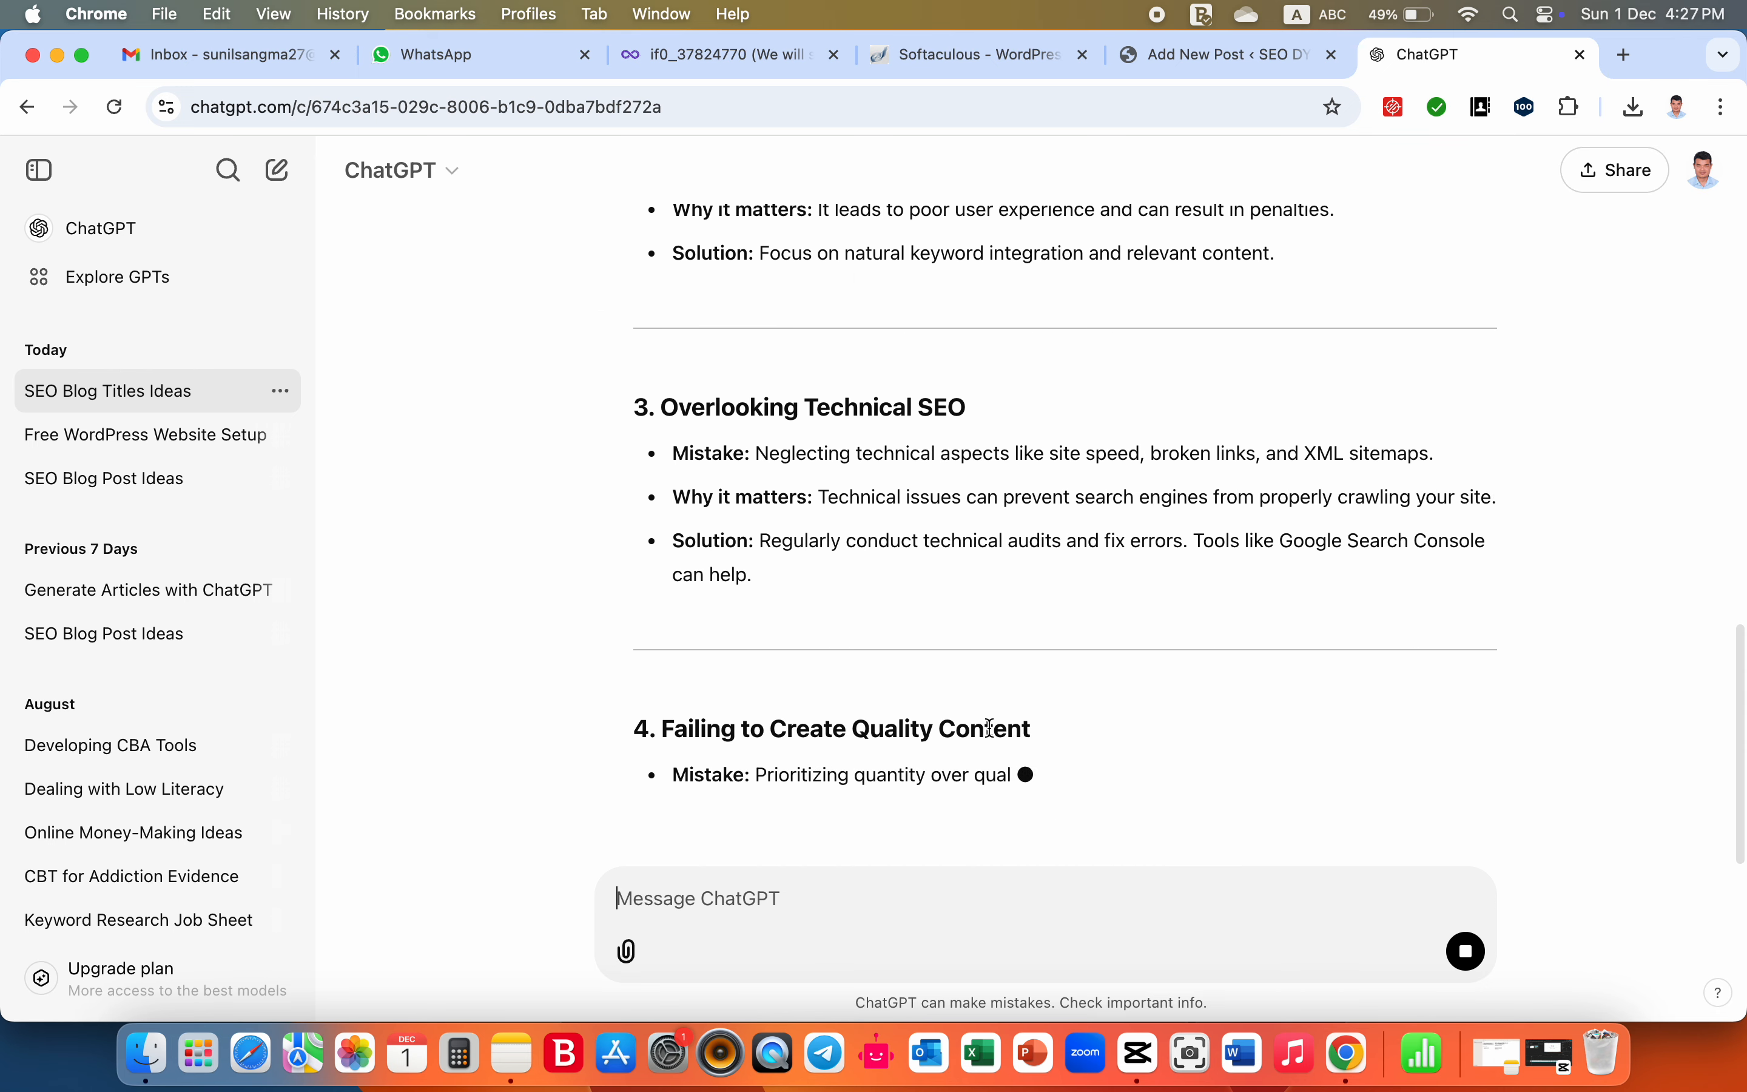
{"action": "scroll", "coordinate": [991, 731], "scroll_direction": "down", "scroll_amount": 7}
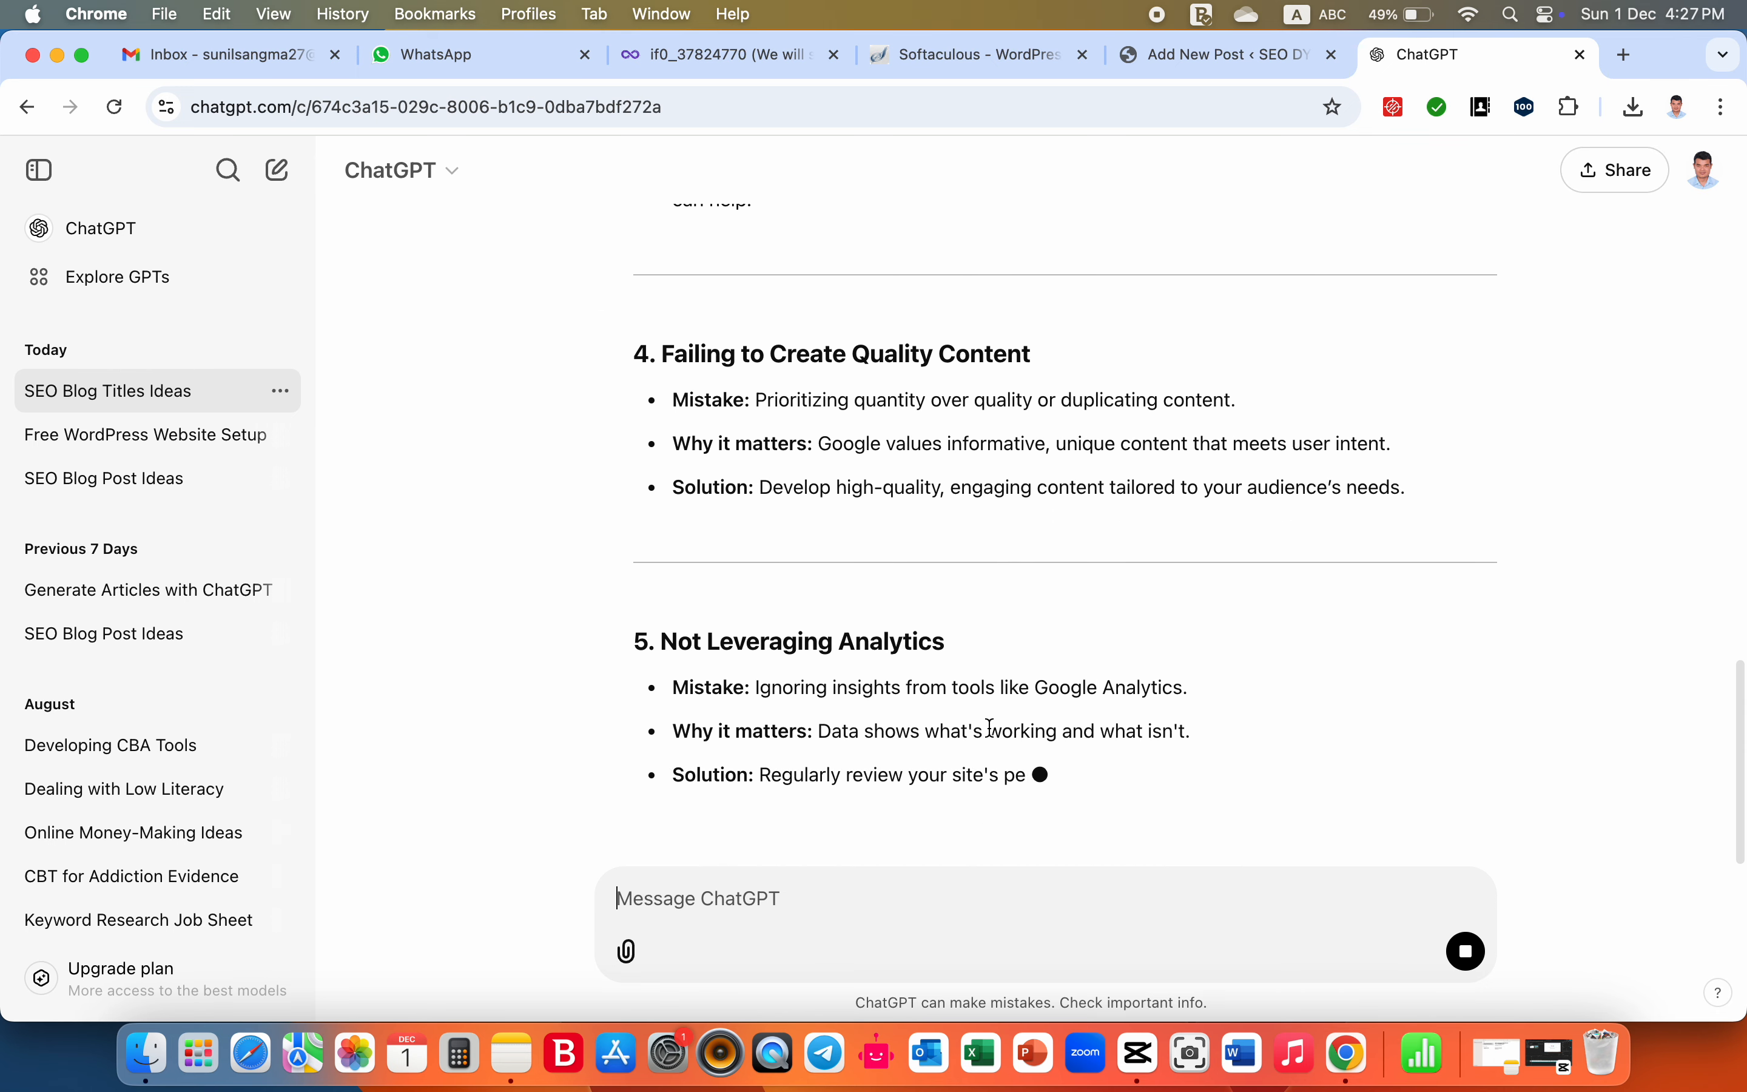
{"action": "scroll", "coordinate": [994, 736], "scroll_direction": "down", "scroll_amount": 2}
{"action": "scroll", "coordinate": [994, 736], "scroll_direction": "up", "scroll_amount": 10}
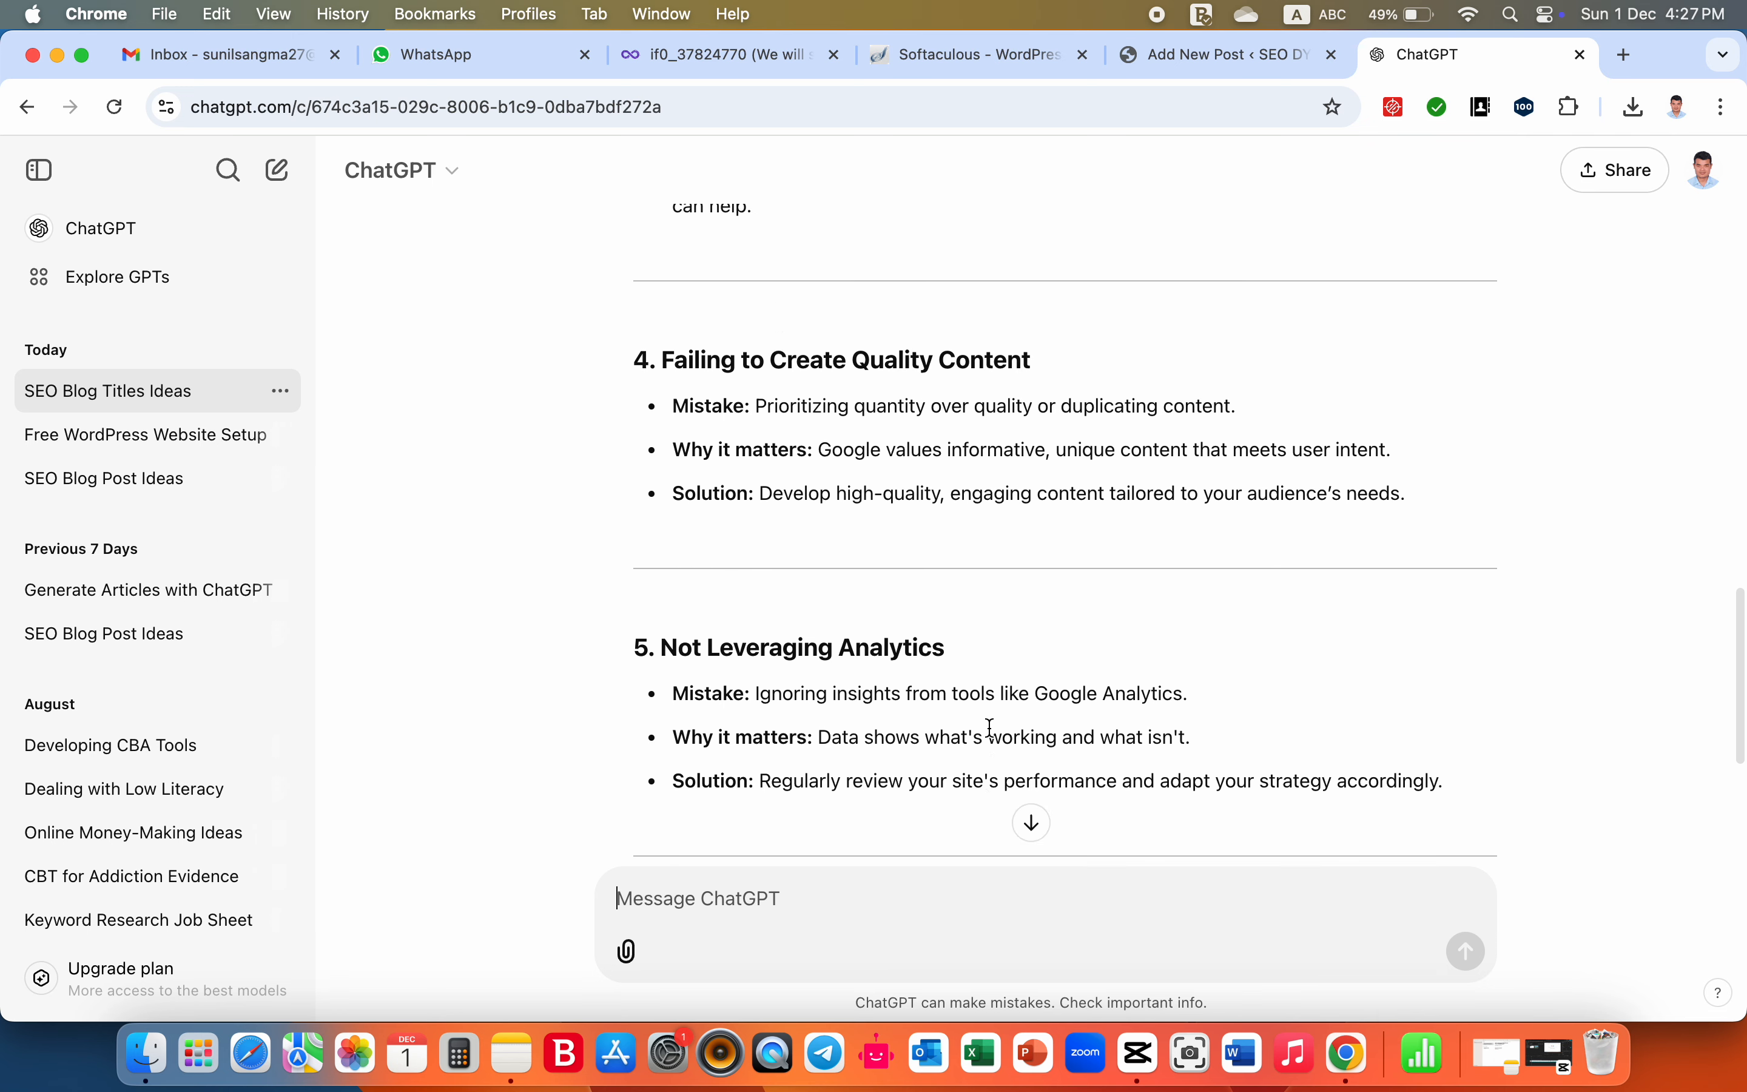
{"action": "scroll", "coordinate": [989, 729], "scroll_direction": "up", "scroll_amount": 12}
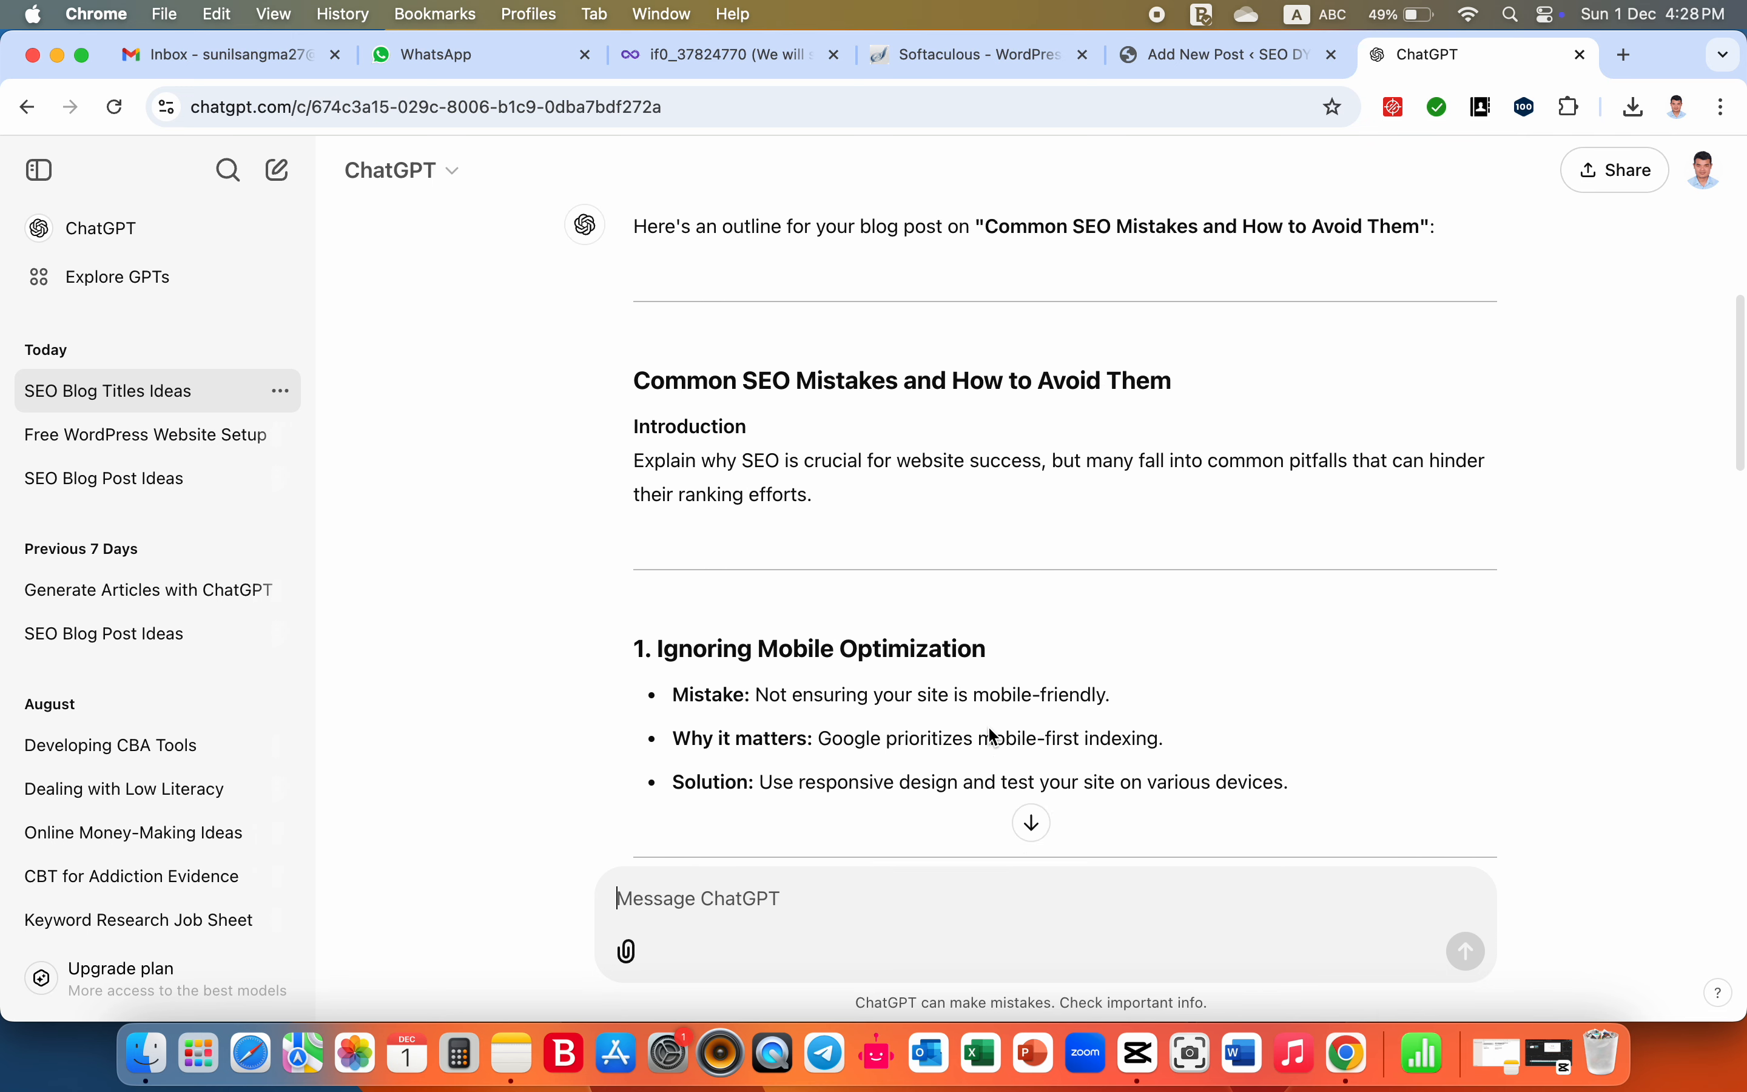
{"action": "scroll", "coordinate": [993, 737], "scroll_direction": "up", "scroll_amount": 5}
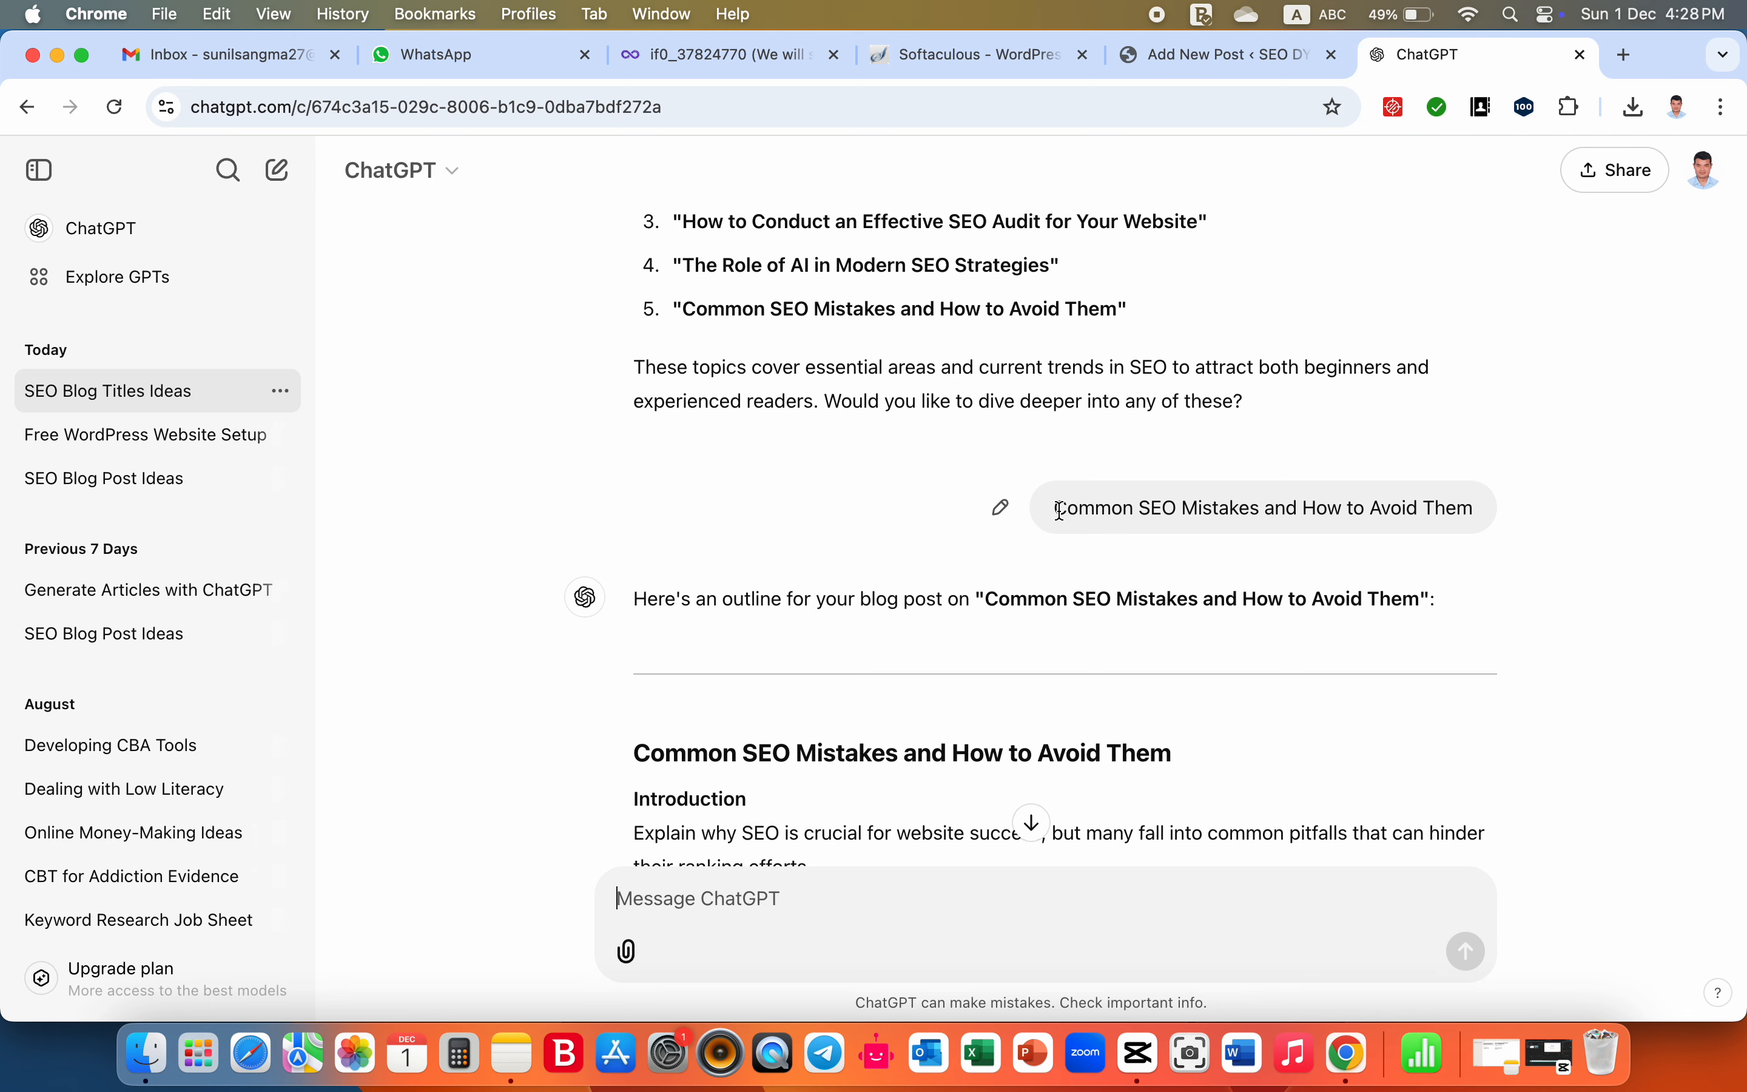
- Return to the WordPress post editor and paste "Common SEO Mistakes and How to Avoid Them" as the post title
{"action": "left_click", "coordinate": [1198, 53]}
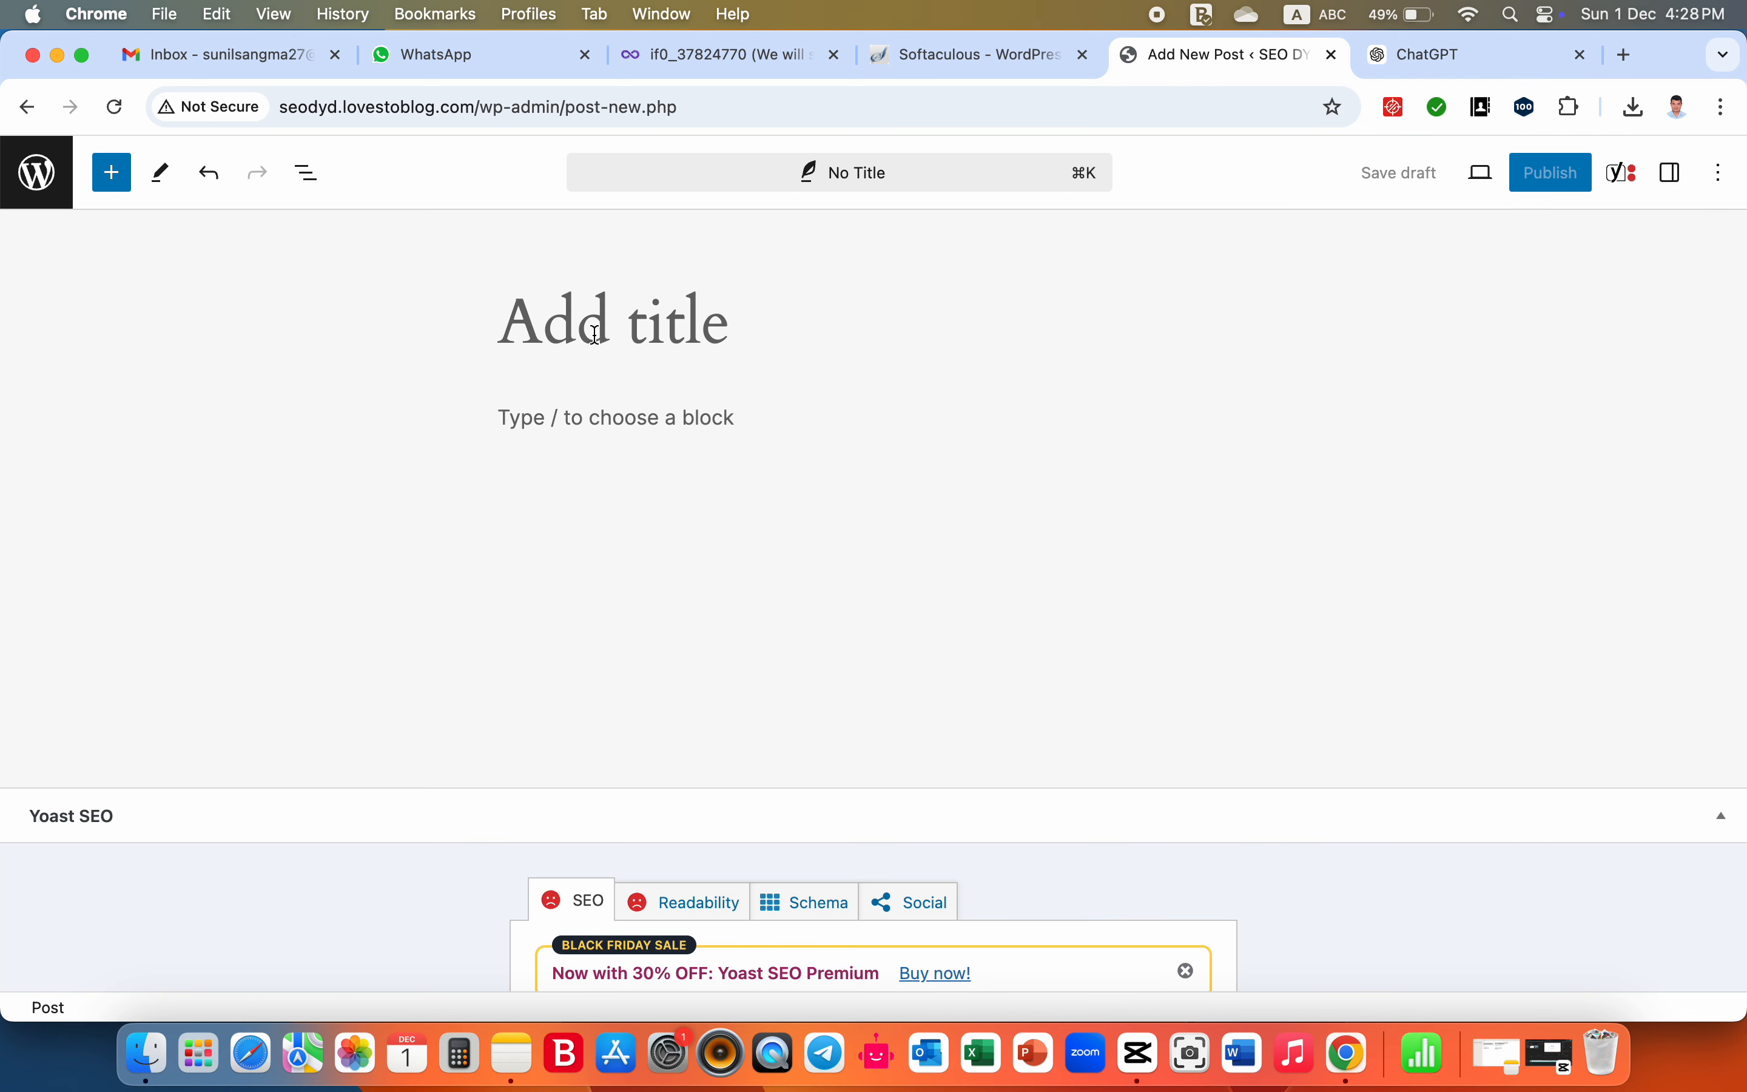
{"action": "key", "text": "super+v"}
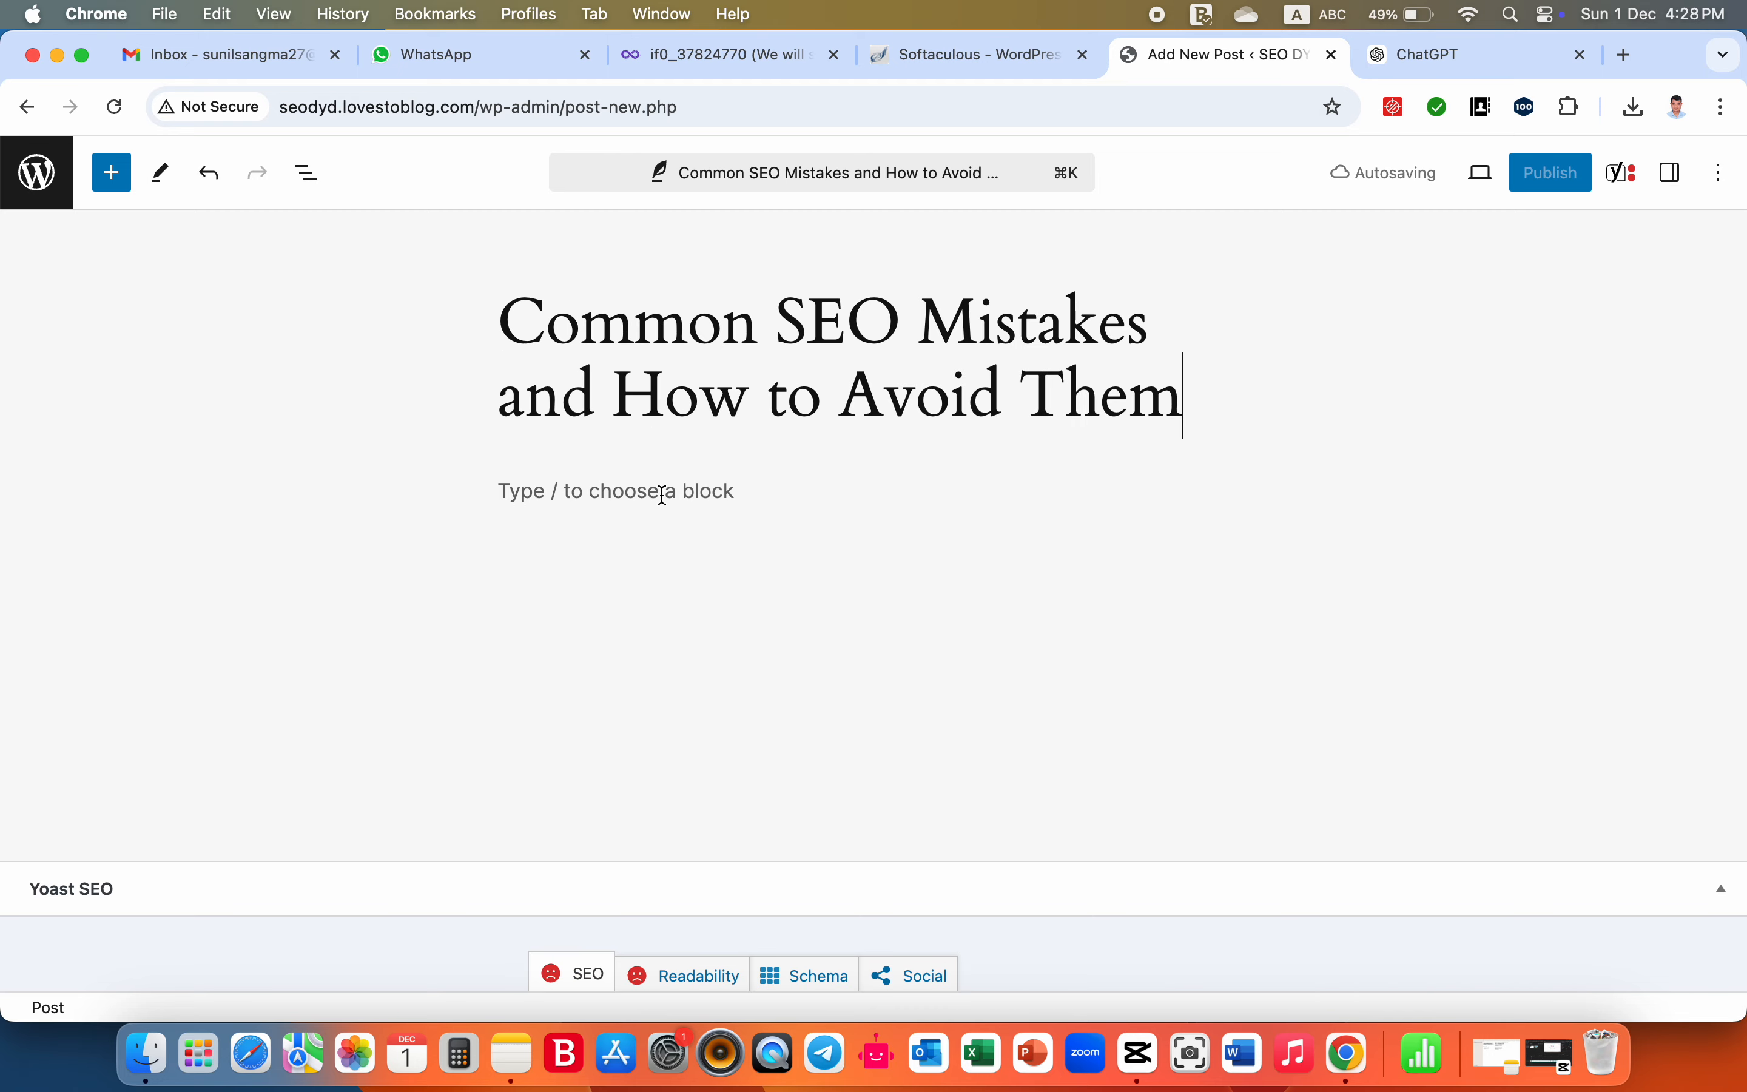
- Switch to ChatGPT and copy the generated outline from its "Common SEO Mistakes and How to Avoid Them" heading through the Conclusion
{"action": "left_click", "coordinate": [662, 495]}
{"action": "left_click", "coordinate": [1435, 55]}
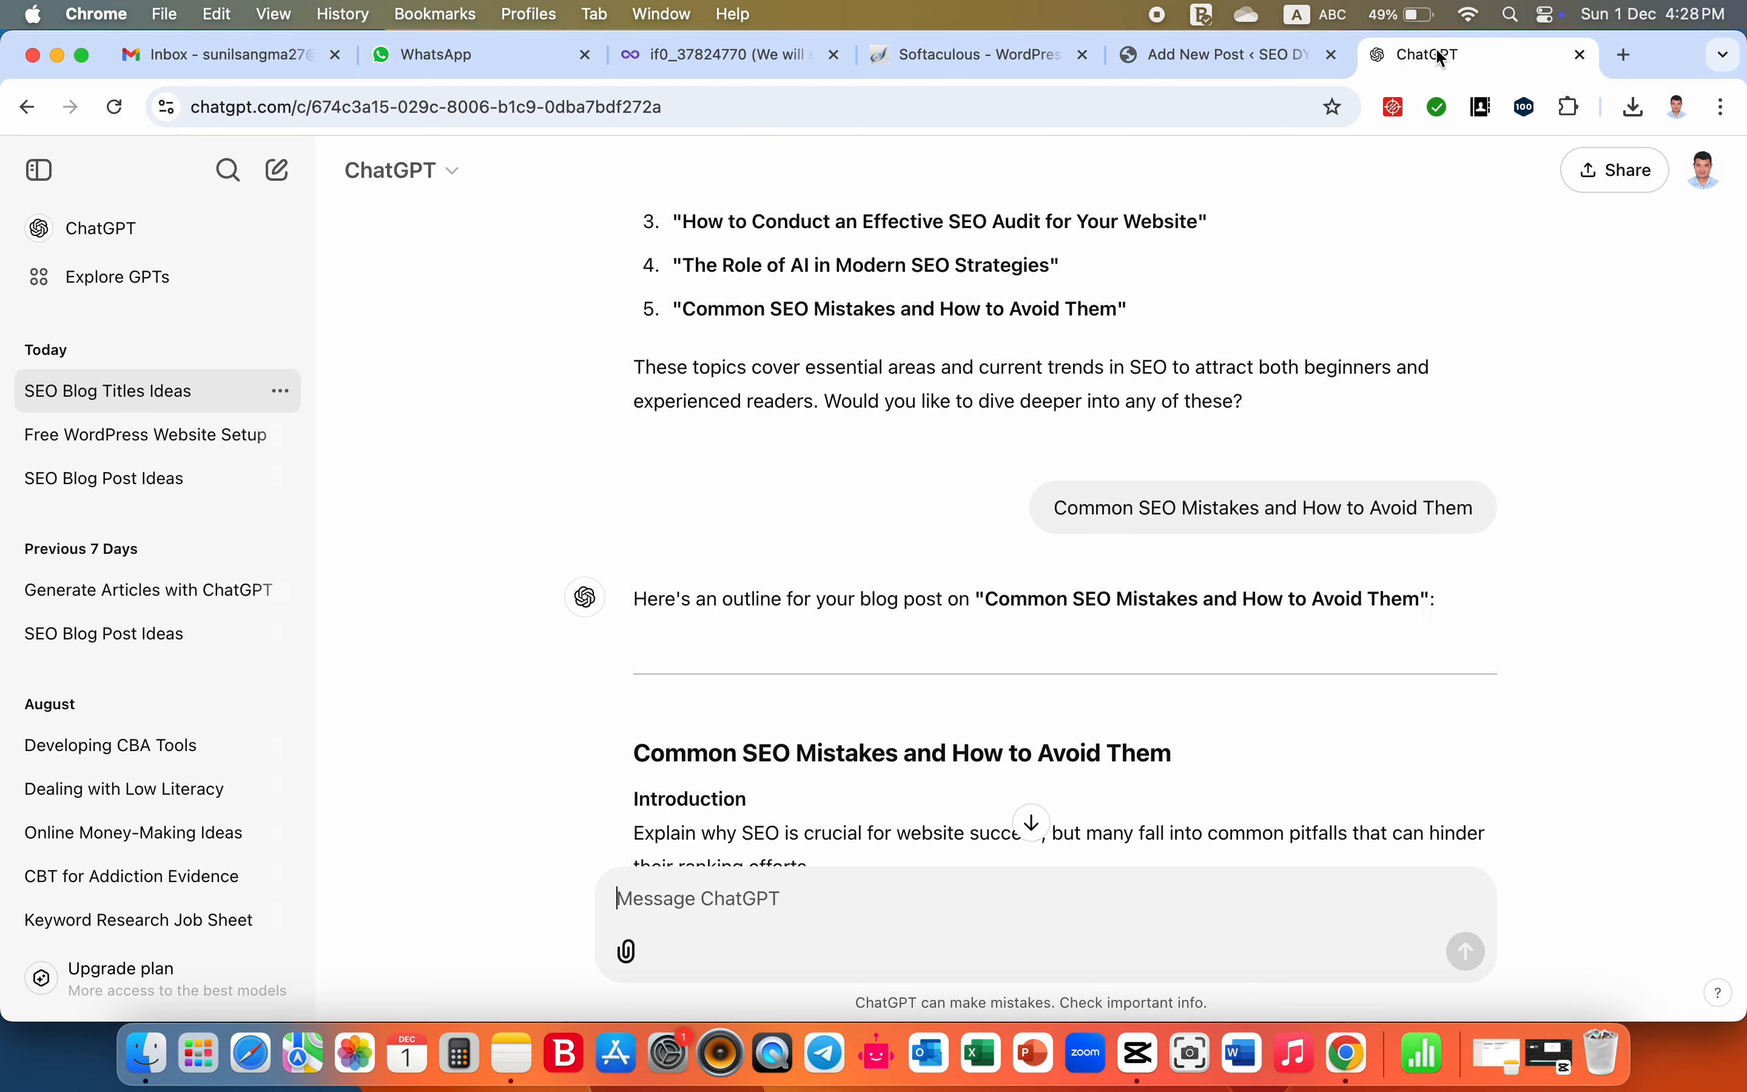
{"action": "scroll", "coordinate": [665, 685], "scroll_direction": "down", "scroll_amount": 4}
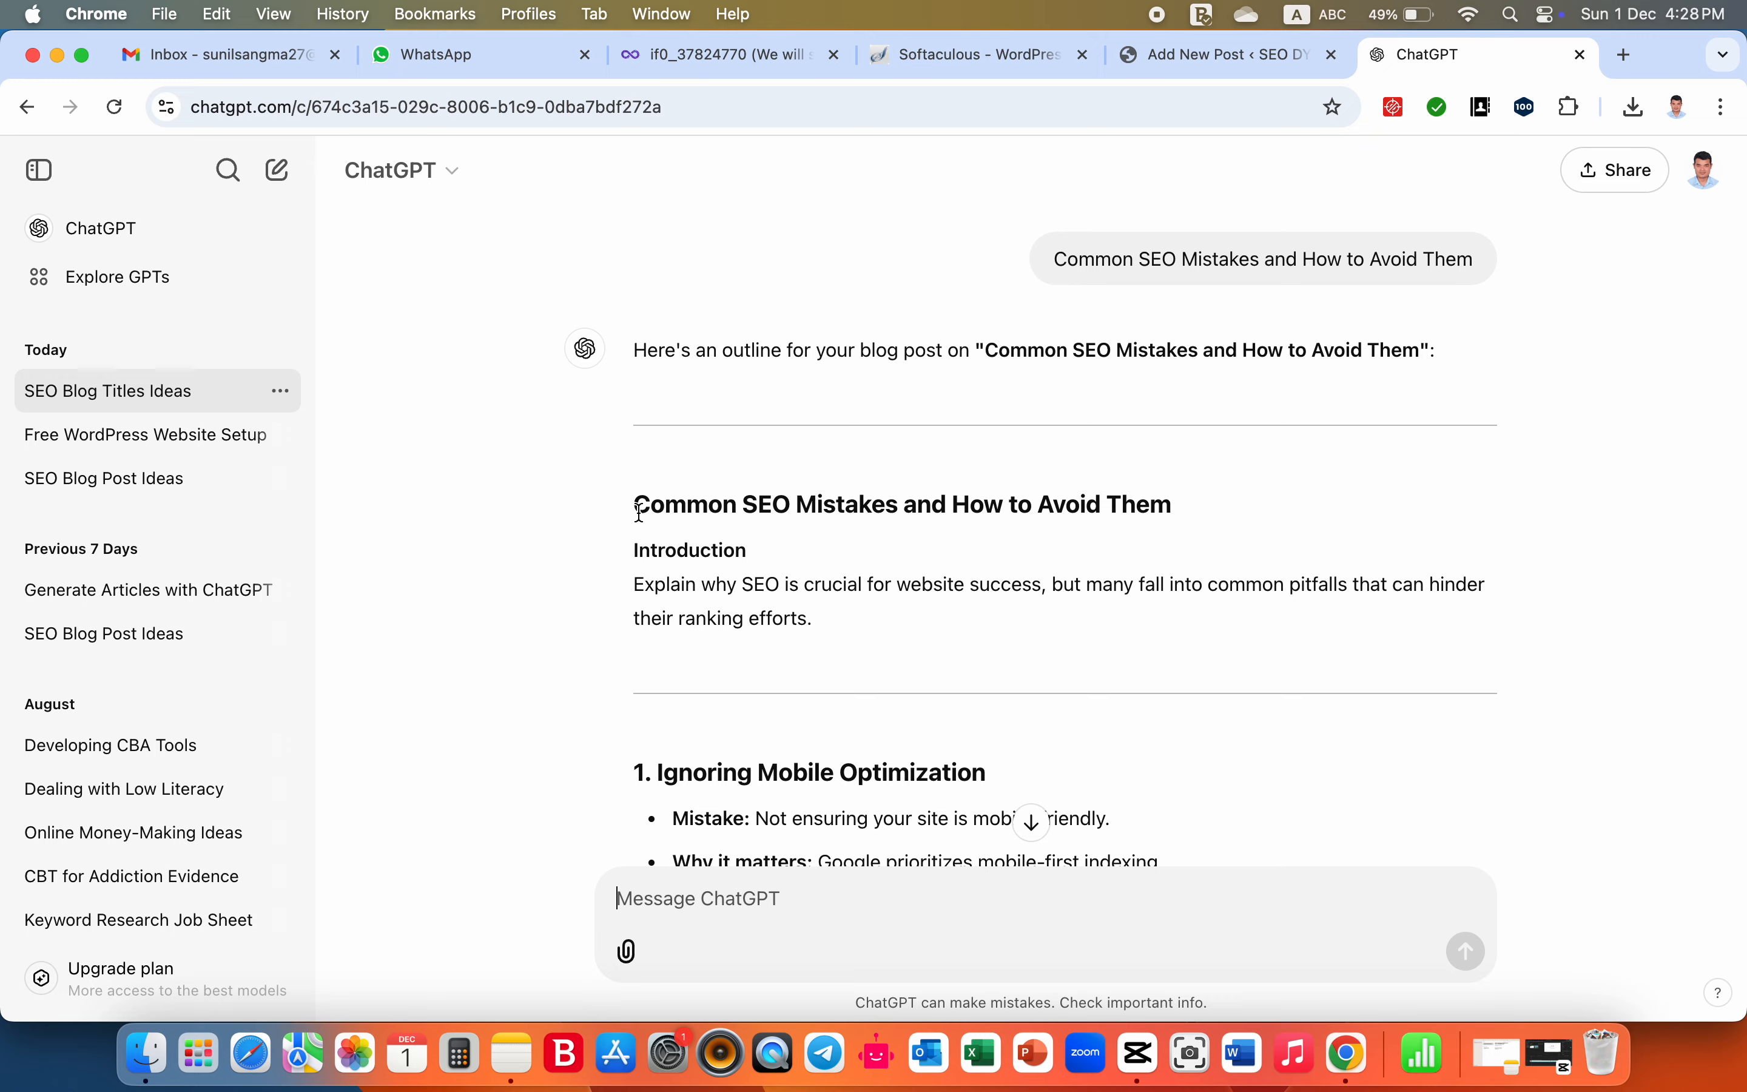
{"action": "left_click_drag", "start_coordinate": [639, 504], "coordinate": [1393, 609]}
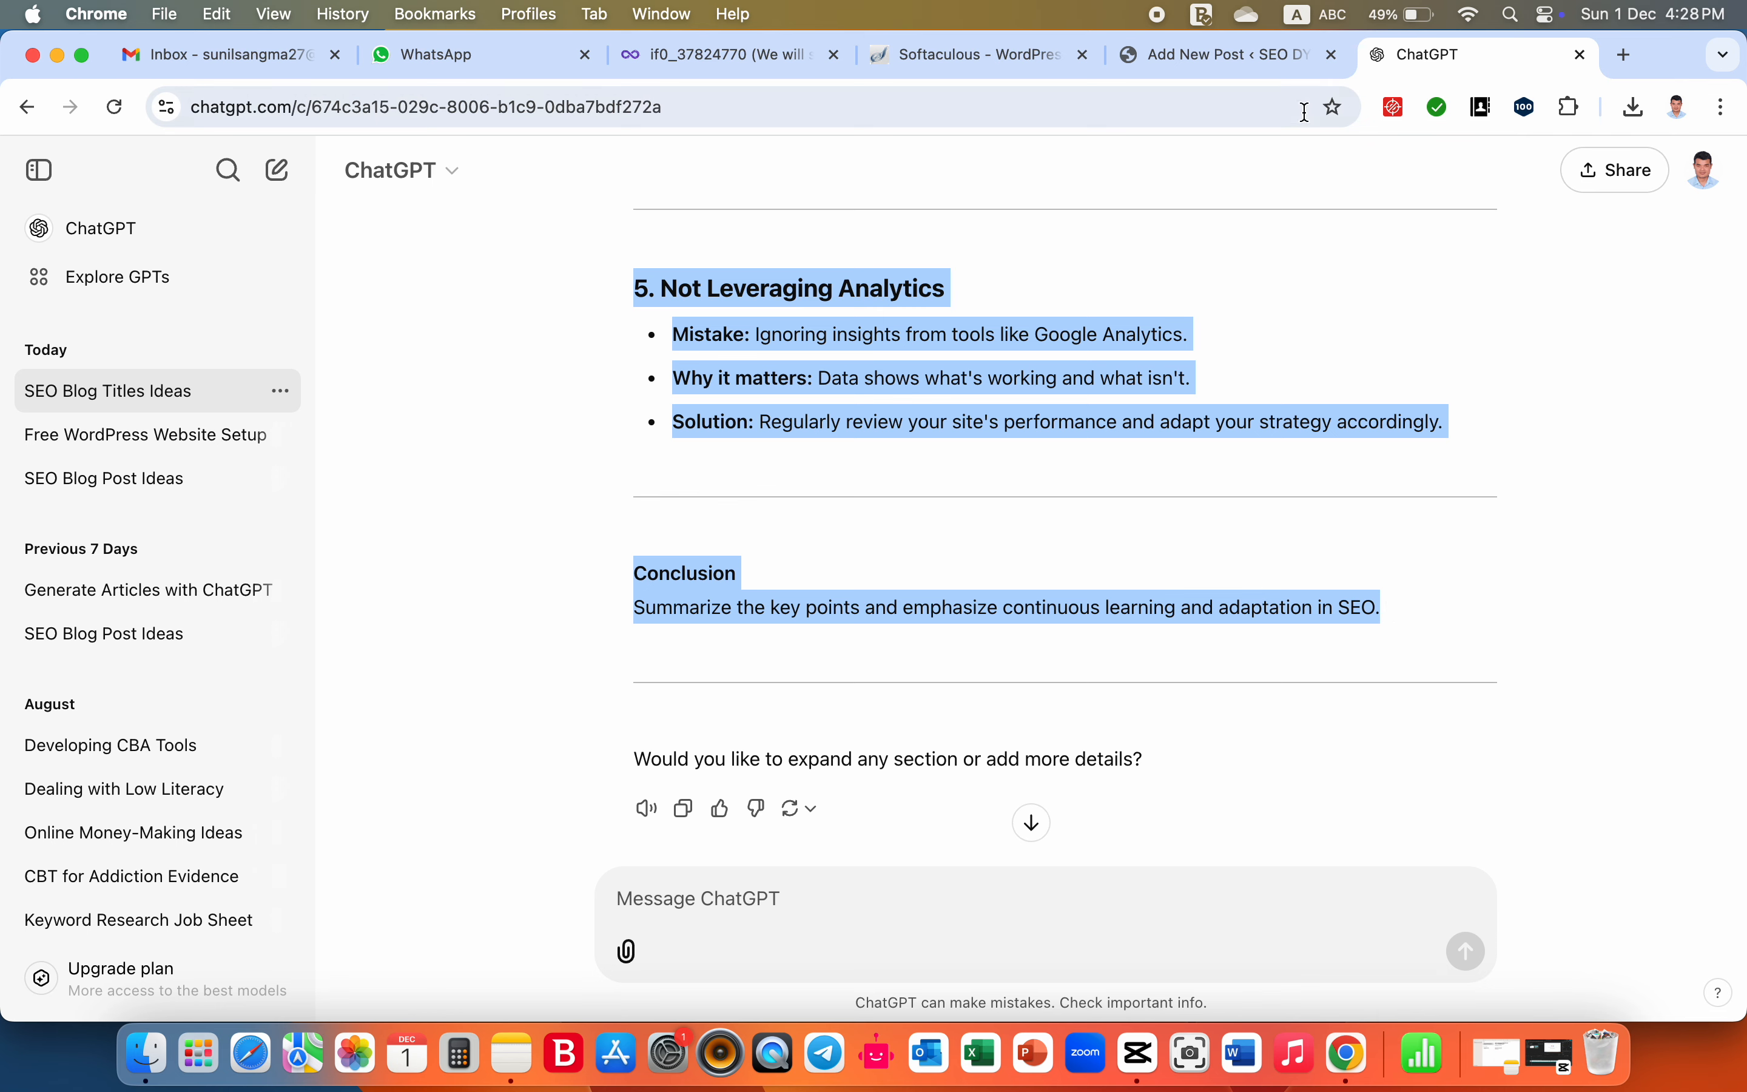
- Return to the WordPress post editor and paste the copied outline into the body below the title
{"action": "left_click", "coordinate": [1273, 56]}
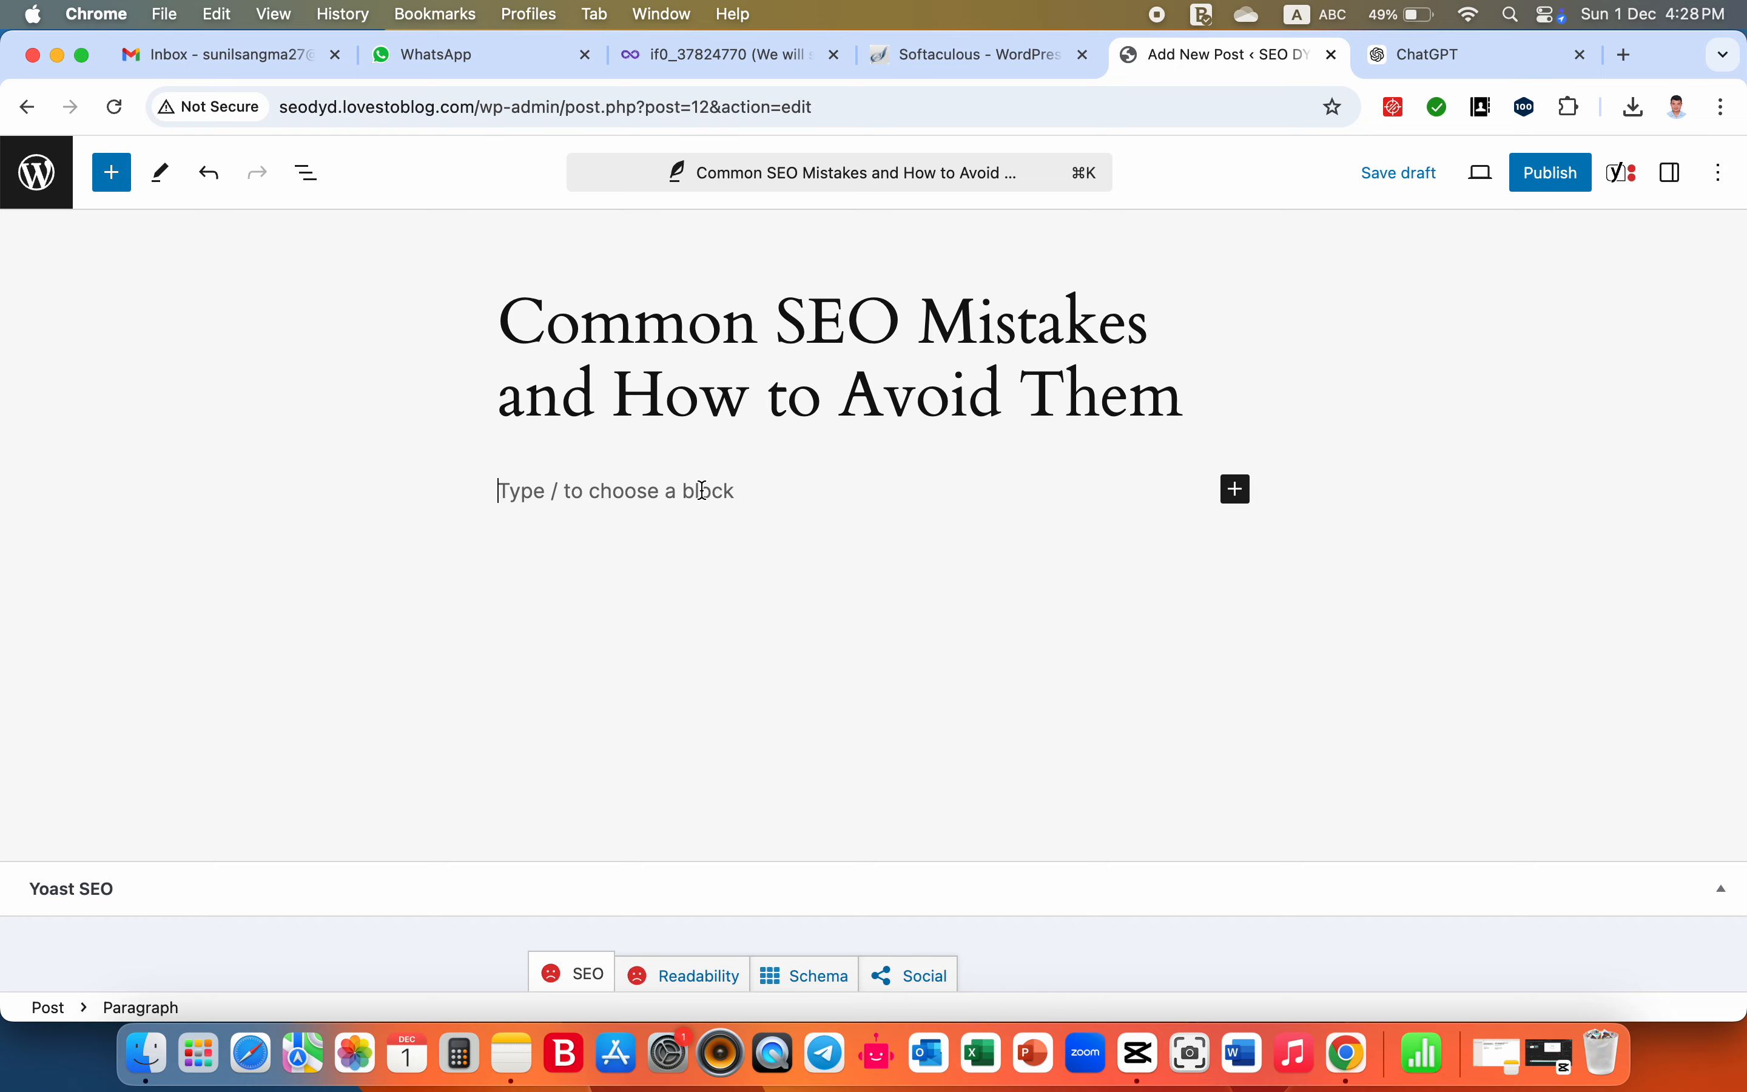
{"action": "key", "text": "super+v"}
{"action": "left_click", "coordinate": [706, 593]}
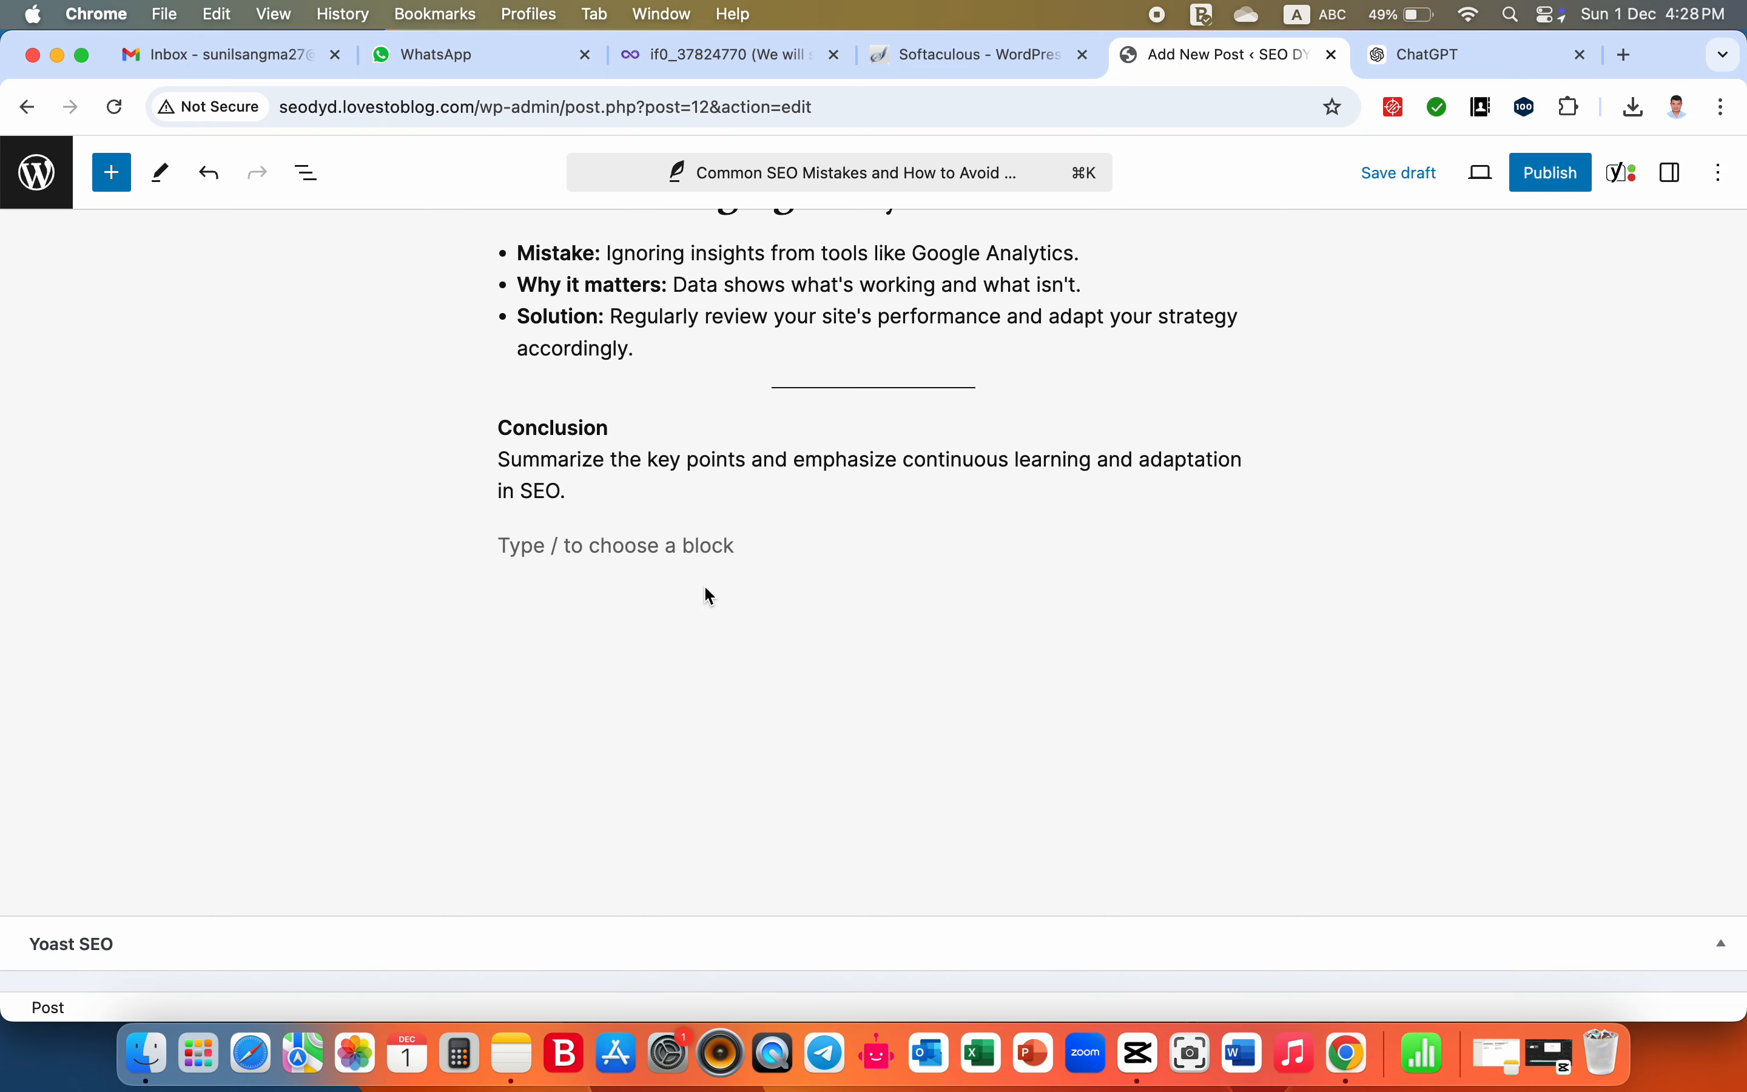
- Review the pasted outline in the post, from the repeated title heading and Introduction down to the Conclusion
{"action": "scroll", "coordinate": [705, 588], "scroll_direction": "up", "scroll_amount": 20}
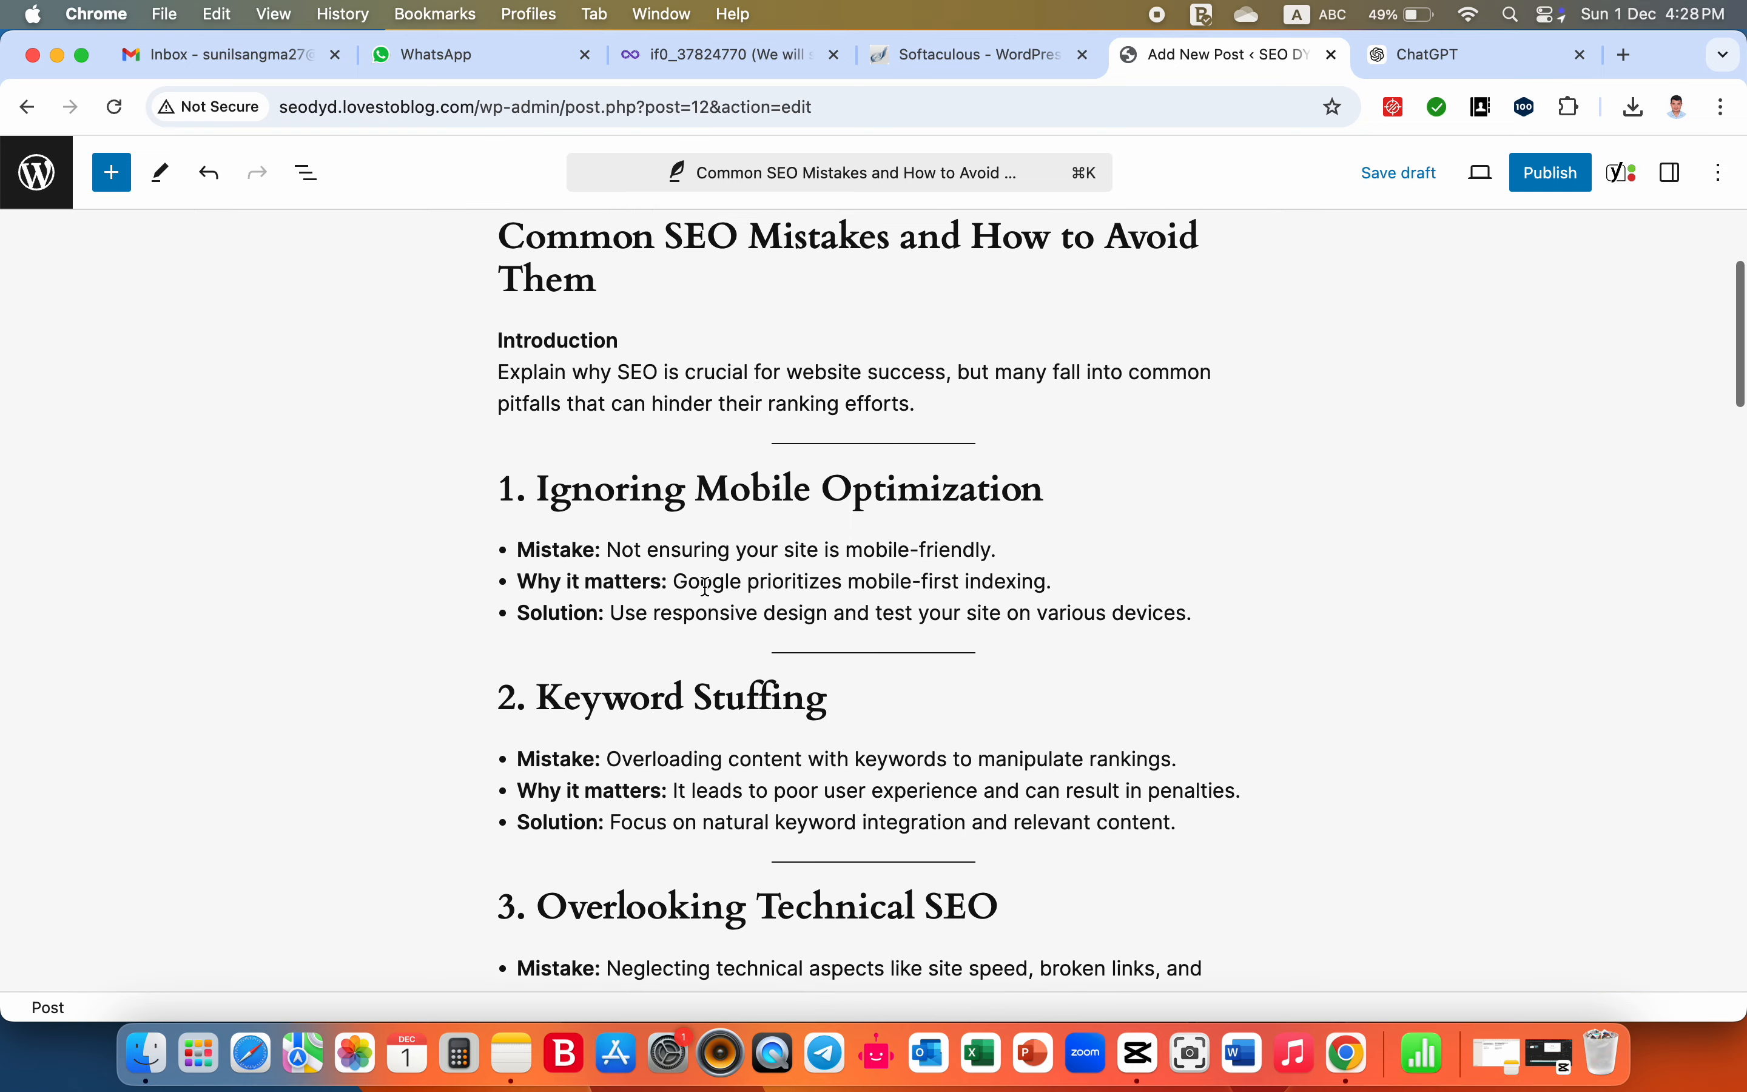
{"action": "scroll", "coordinate": [706, 588], "scroll_direction": "up", "scroll_amount": 5}
{"action": "scroll", "coordinate": [706, 586], "scroll_direction": "down", "scroll_amount": 1}
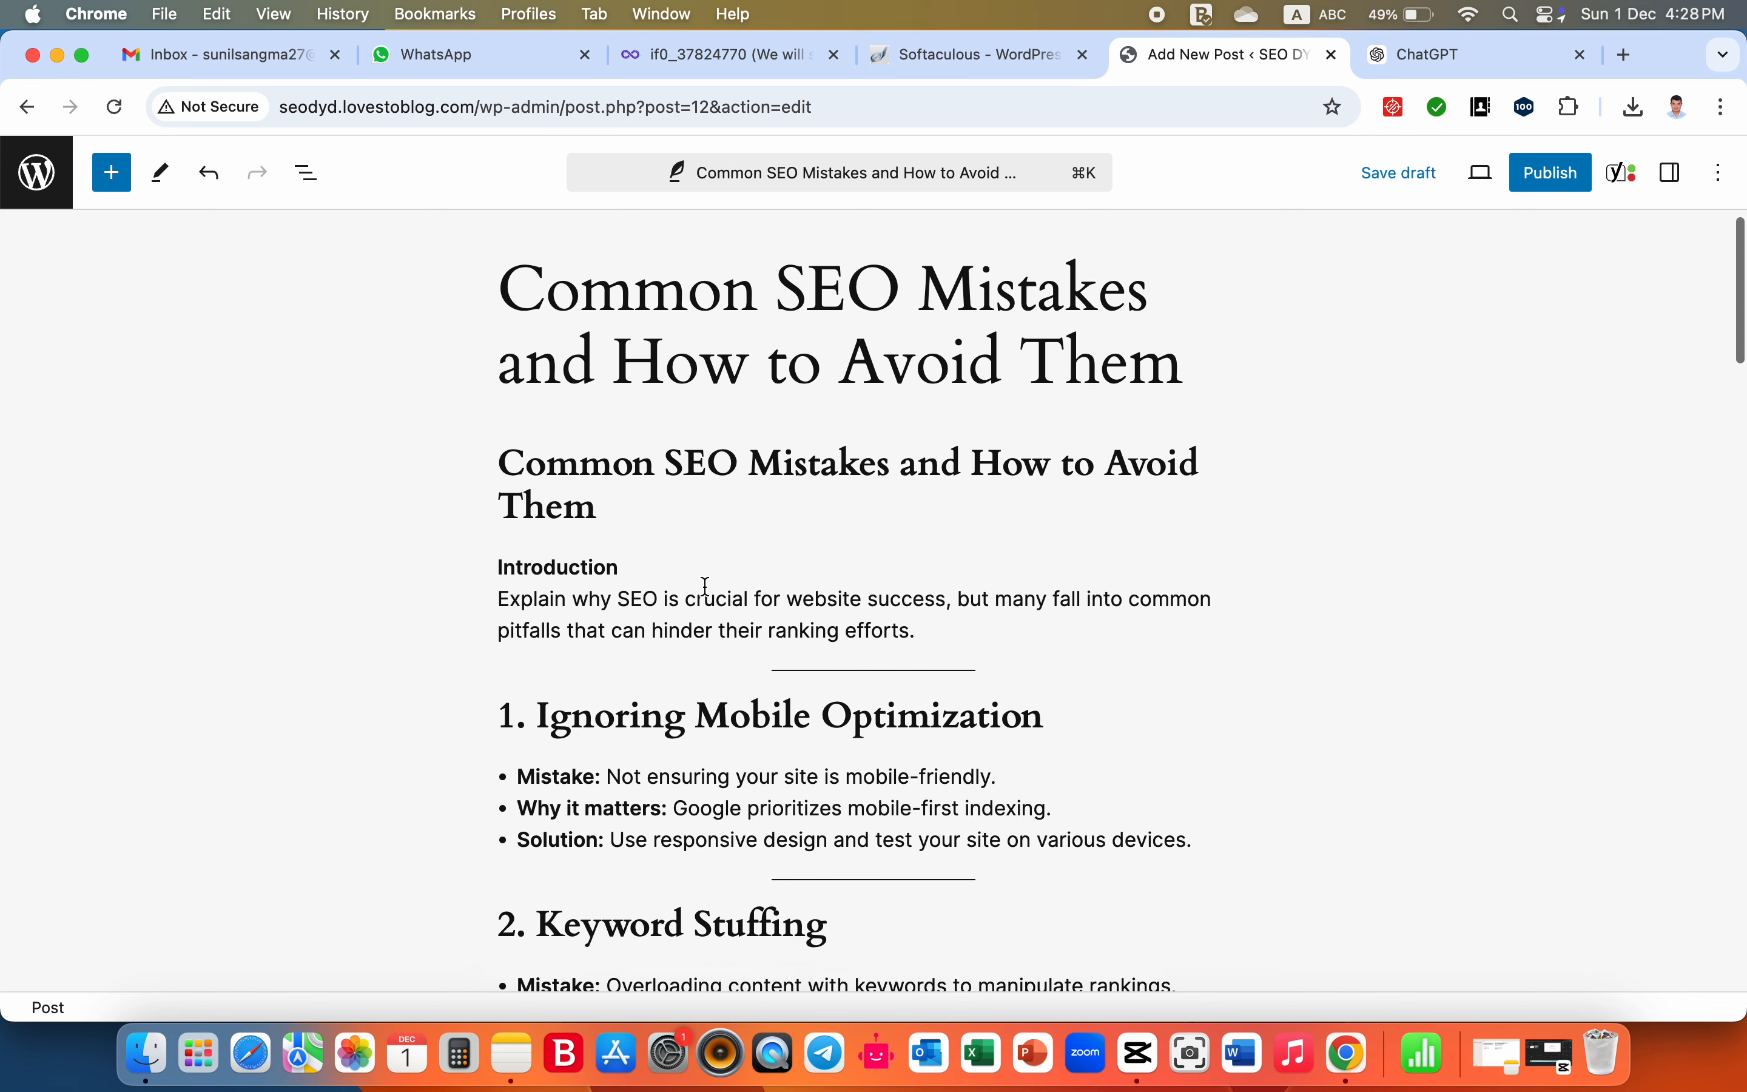
{"action": "scroll", "coordinate": [706, 586], "scroll_direction": "down", "scroll_amount": 2}
{"action": "scroll", "coordinate": [706, 586], "scroll_direction": "up", "scroll_amount": 2}
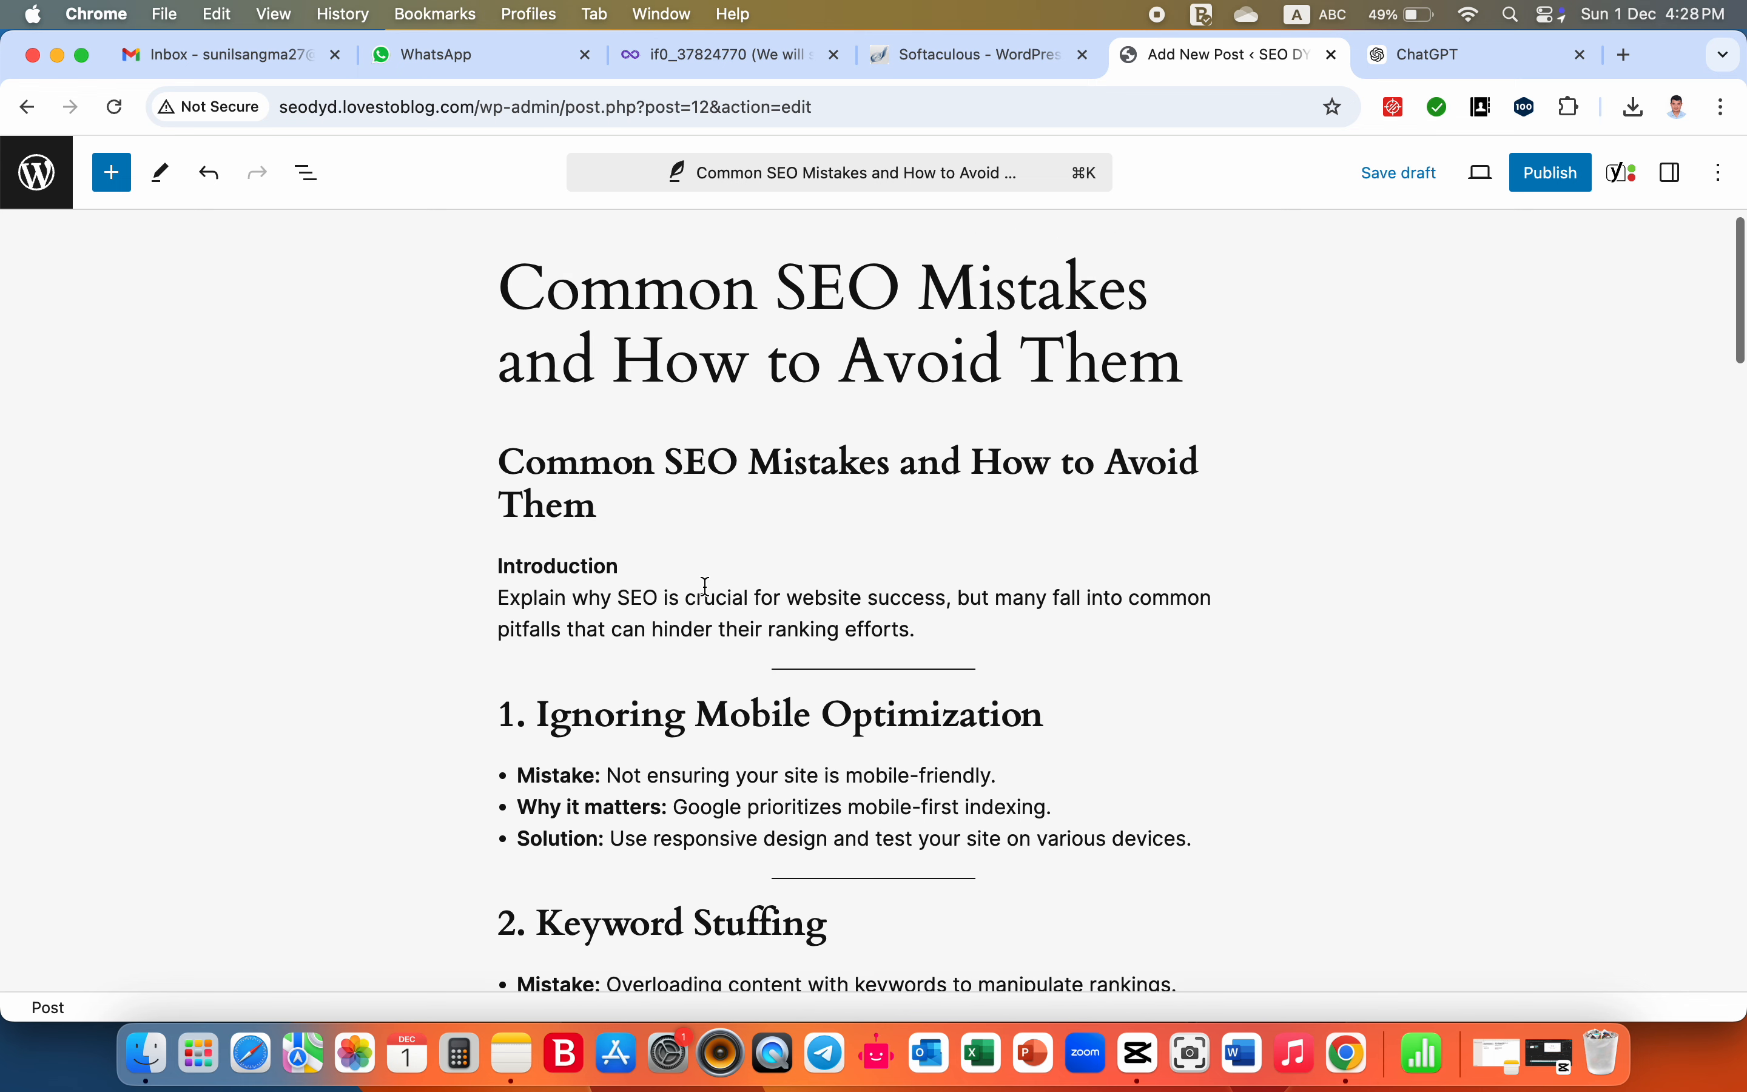
{"action": "scroll", "coordinate": [706, 586], "scroll_direction": "up", "scroll_amount": 1}
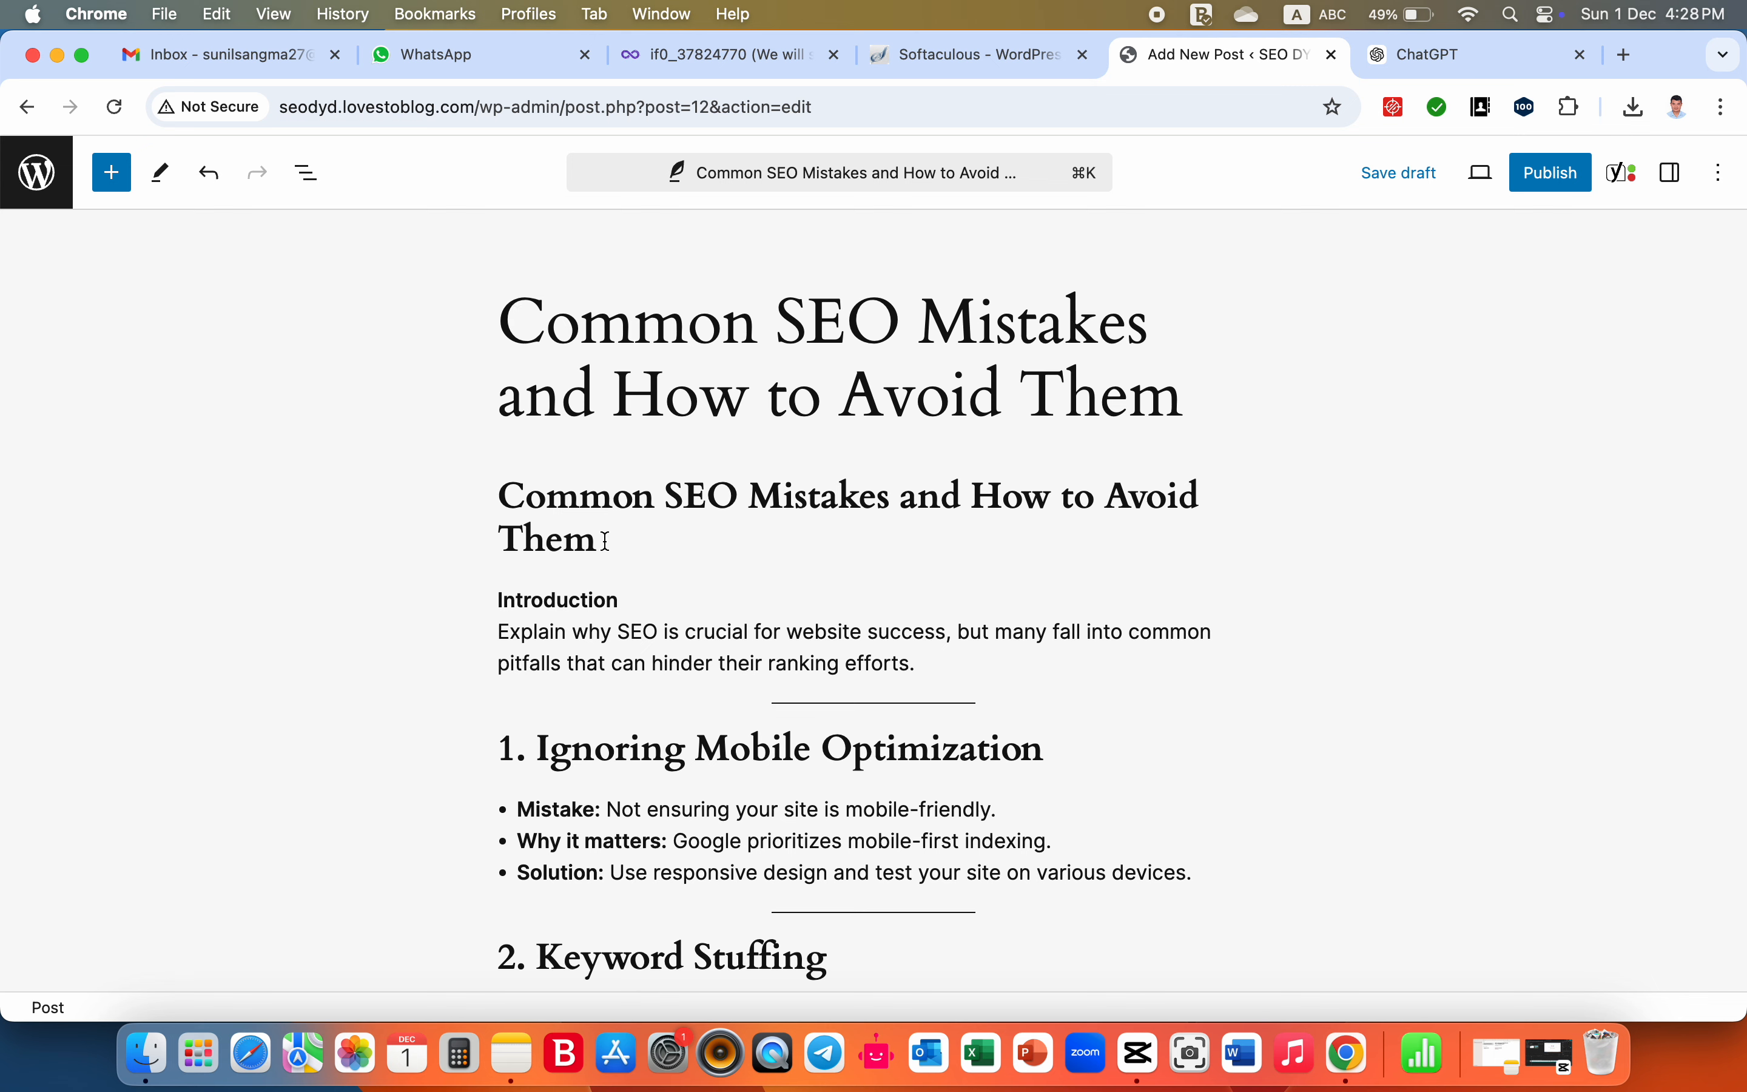
{"action": "left_click", "coordinate": [606, 541]}
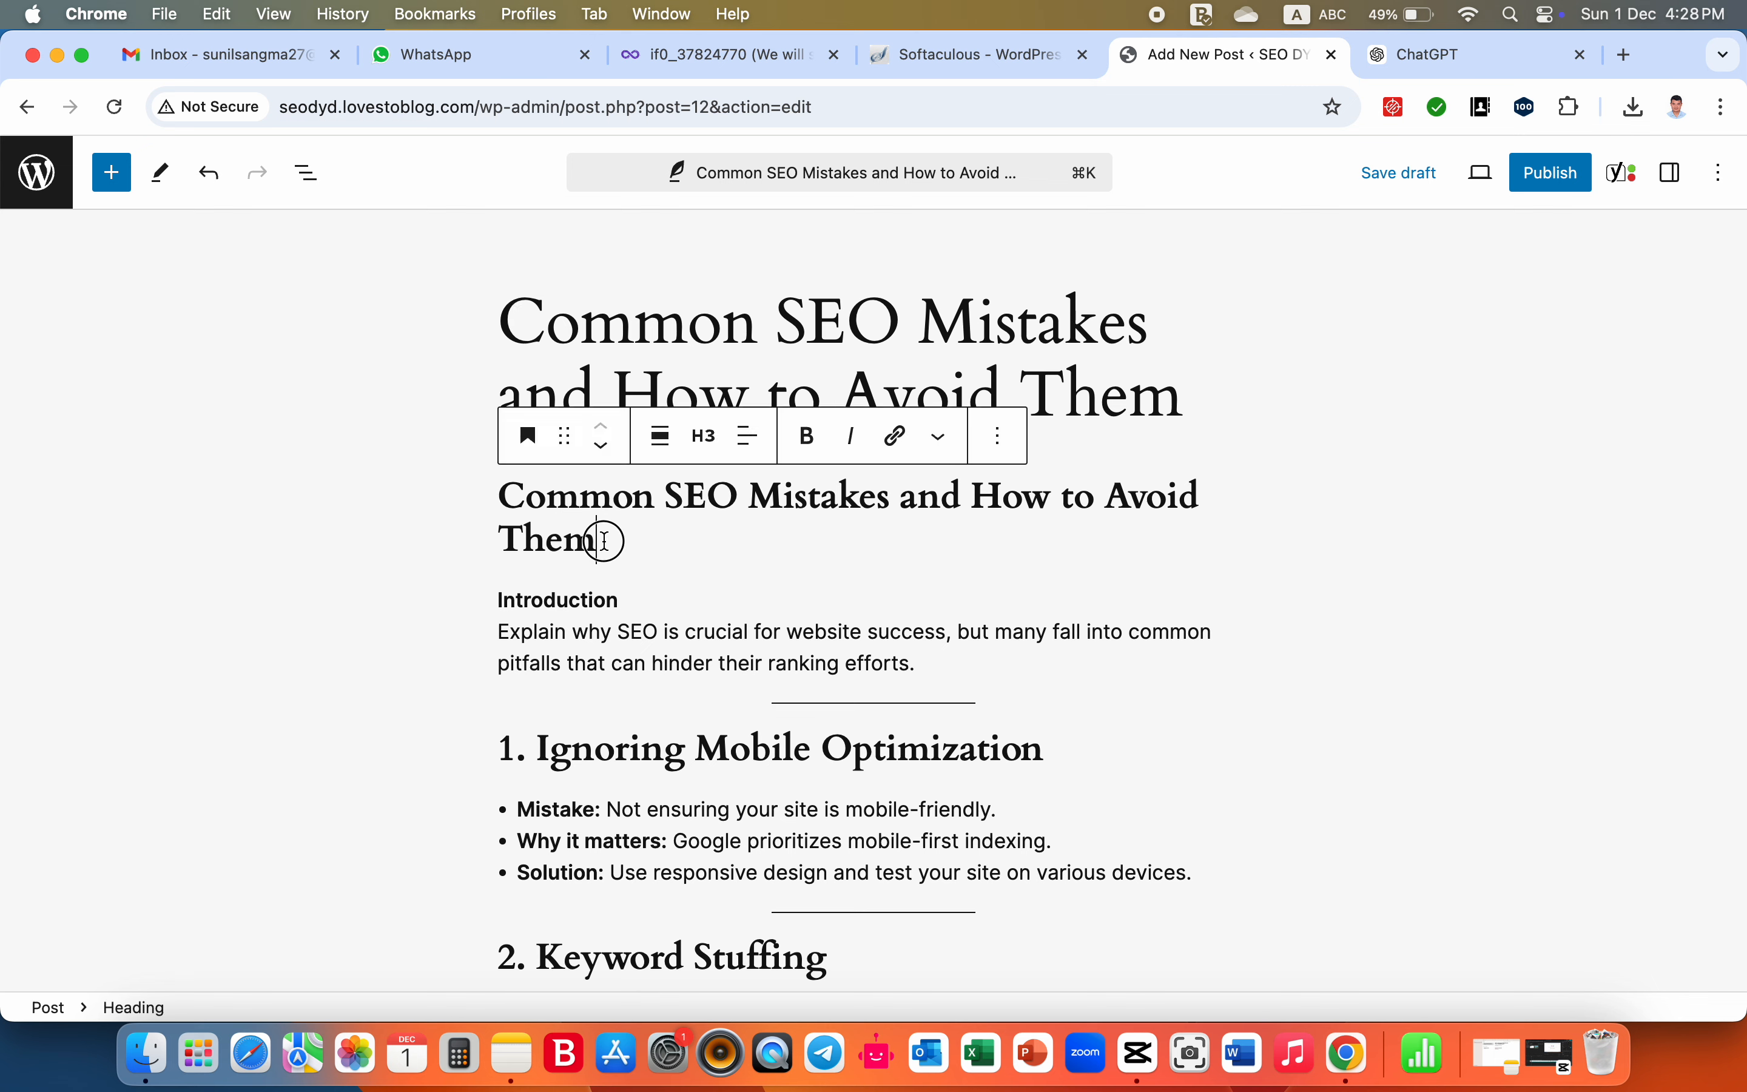
{"action": "left_click", "coordinate": [481, 541]}
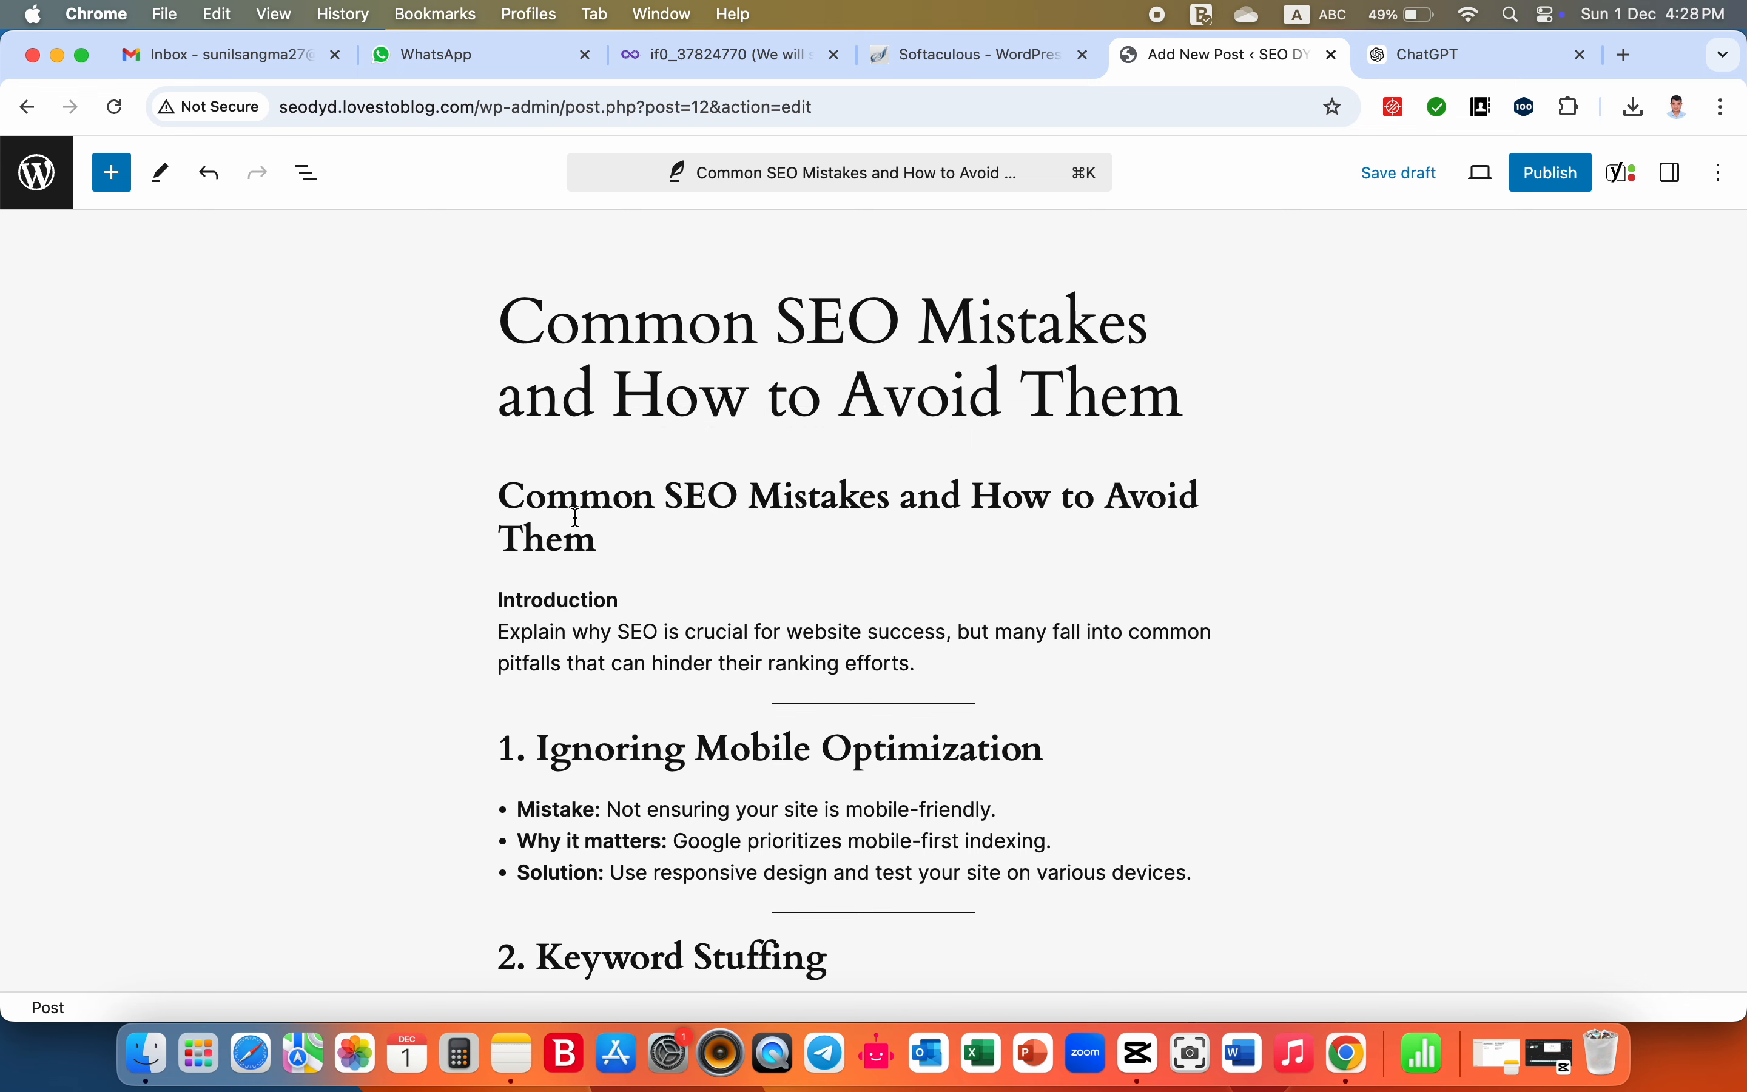
{"action": "scroll", "coordinate": [581, 534], "scroll_direction": "down", "scroll_amount": 2}
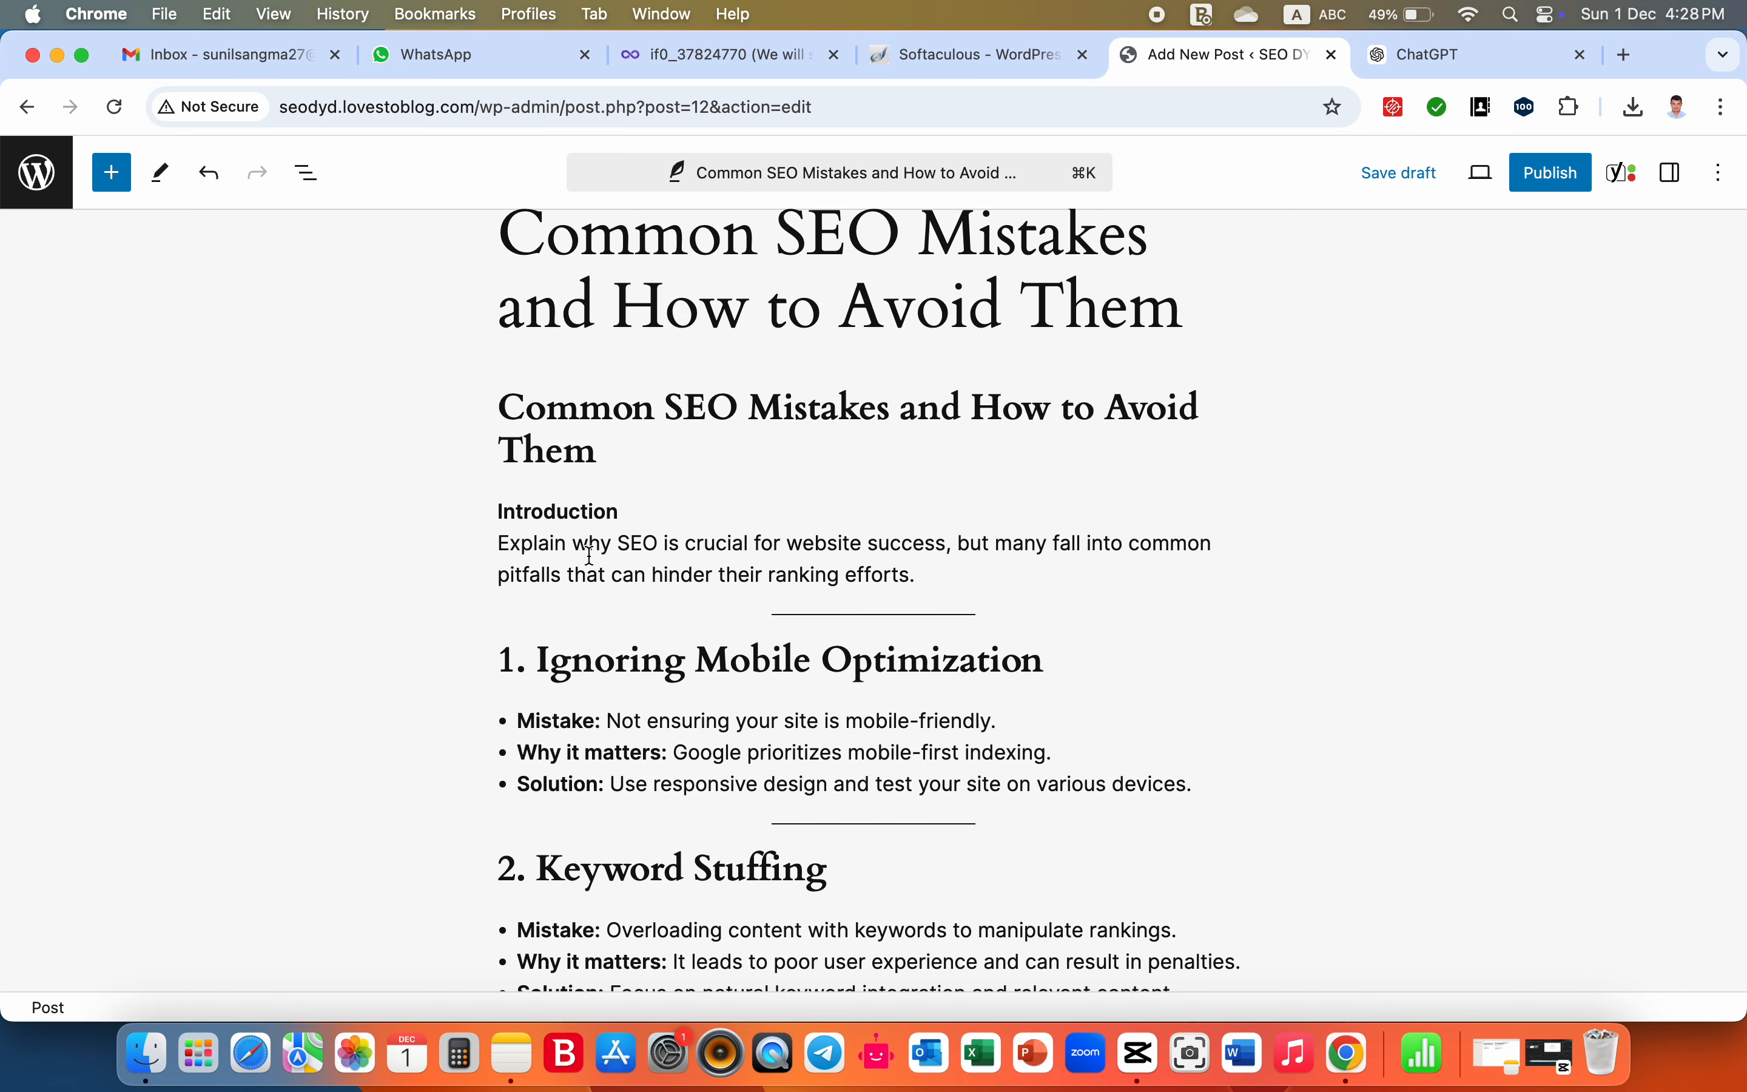
{"action": "scroll", "coordinate": [1010, 613], "scroll_direction": "down", "scroll_amount": 2}
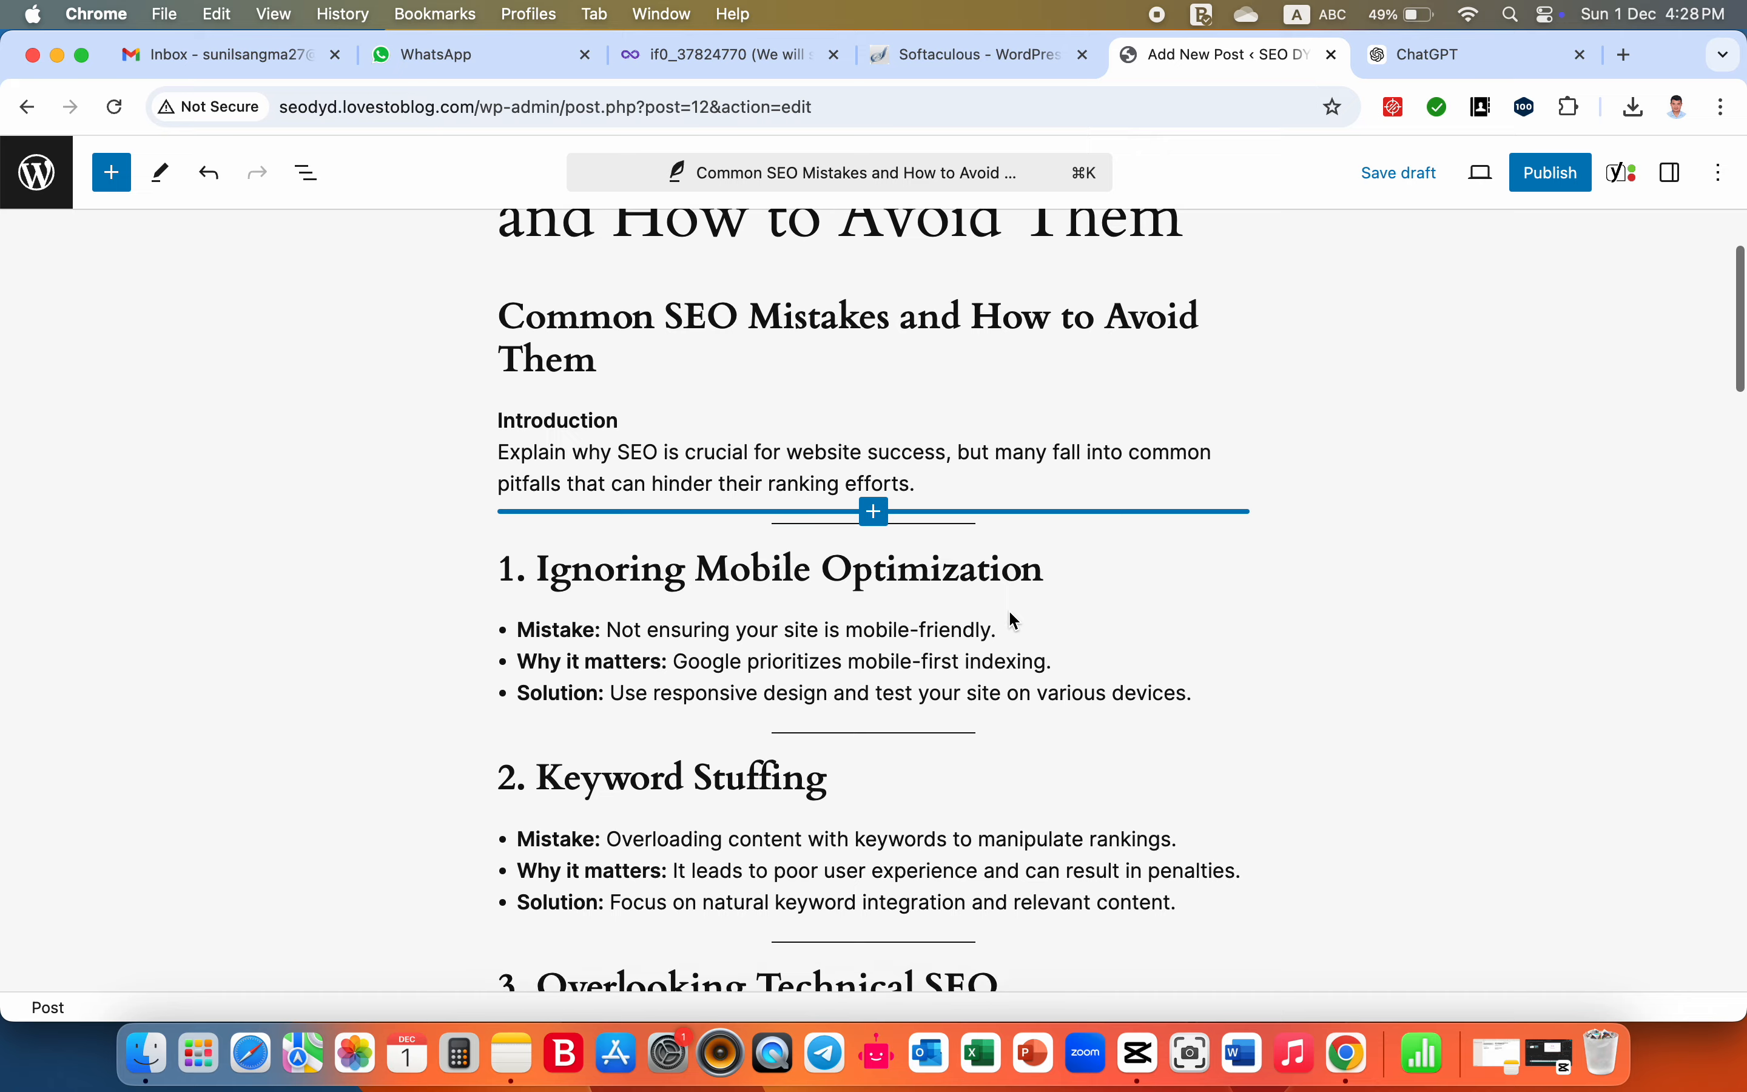
{"action": "scroll", "coordinate": [1009, 613], "scroll_direction": "down", "scroll_amount": 20}
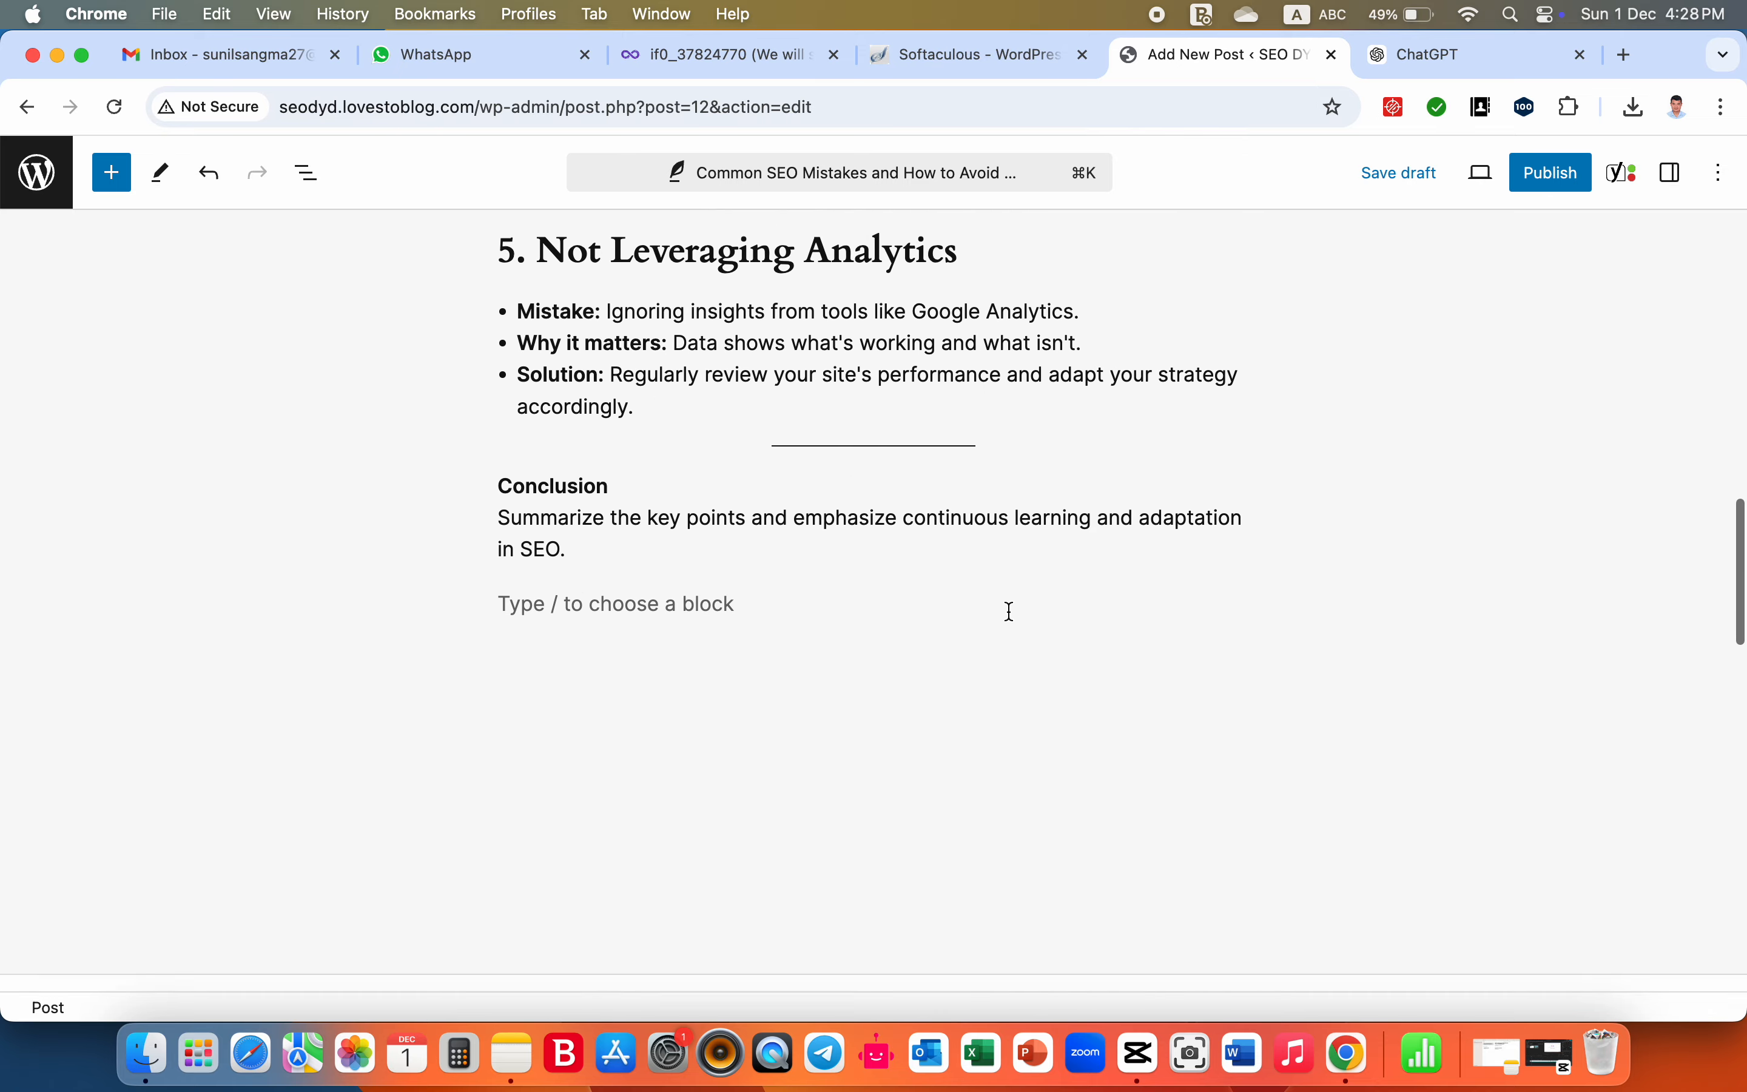
{"action": "scroll", "coordinate": [1010, 612], "scroll_direction": "down", "scroll_amount": 10}
{"action": "scroll", "coordinate": [1009, 613], "scroll_direction": "up", "scroll_amount": 20}
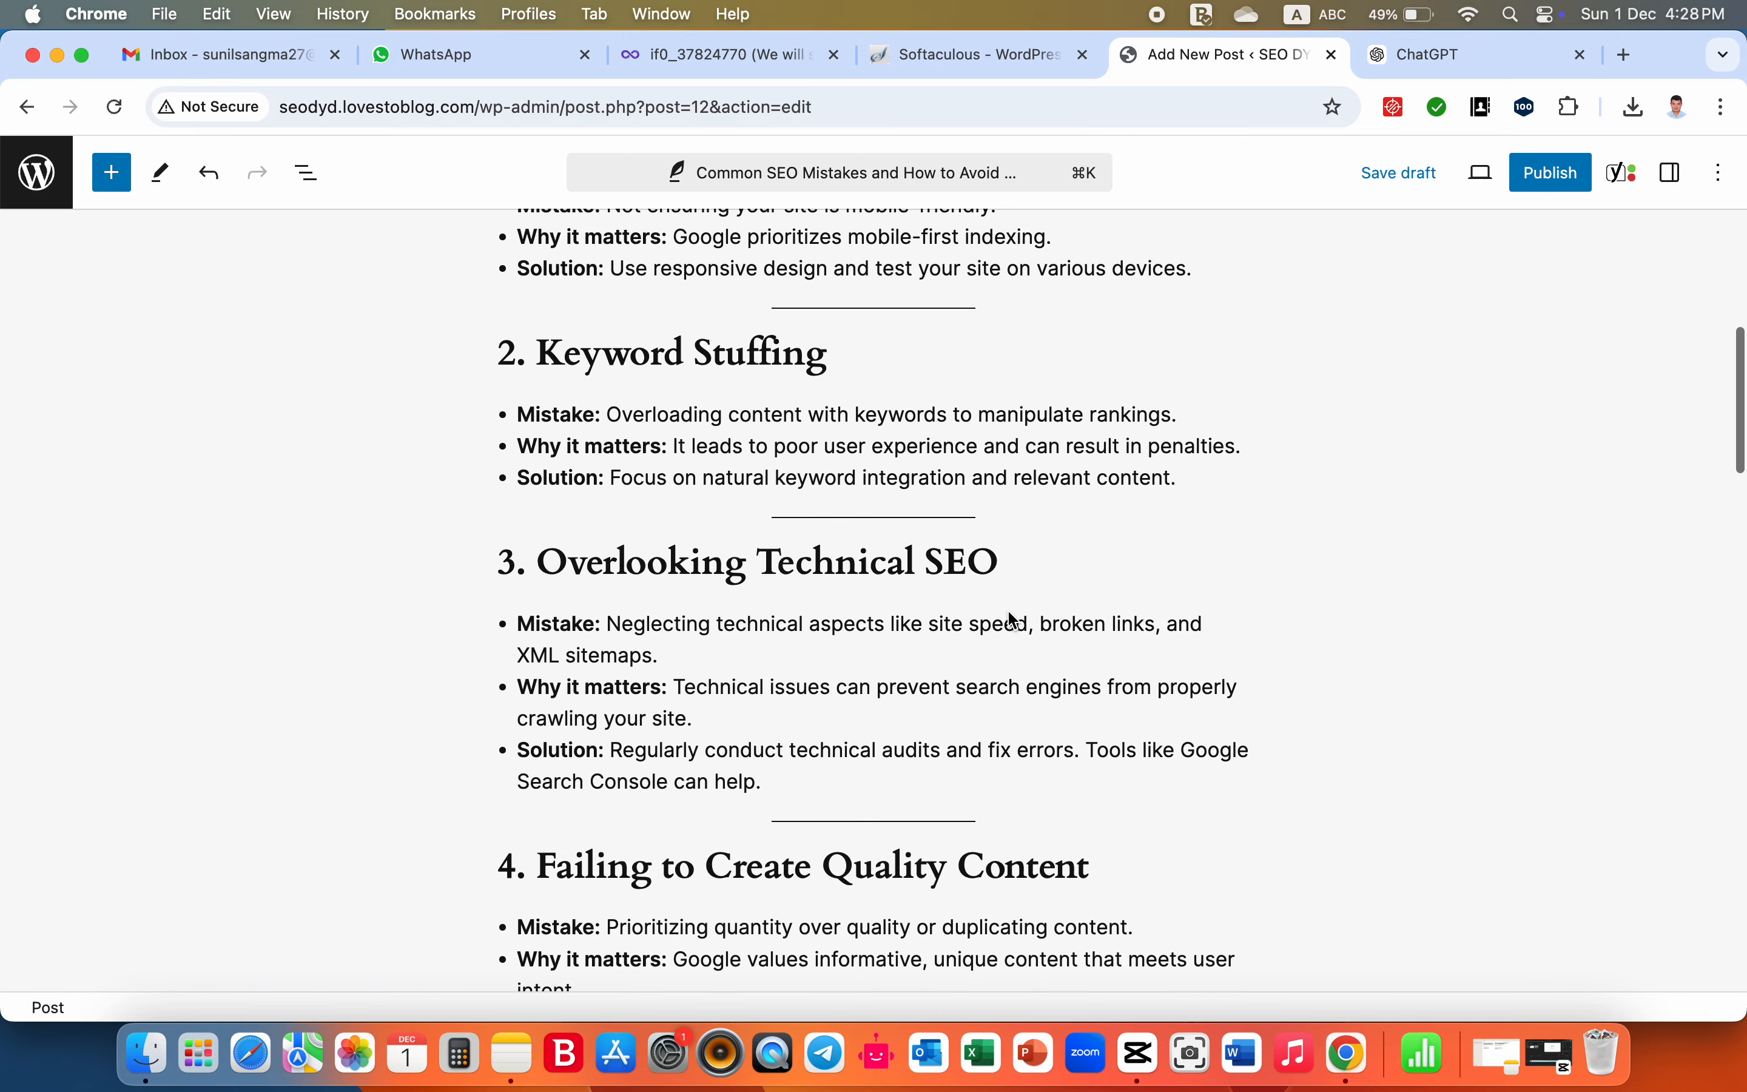
{"action": "scroll", "coordinate": [1010, 614], "scroll_direction": "up", "scroll_amount": 10}
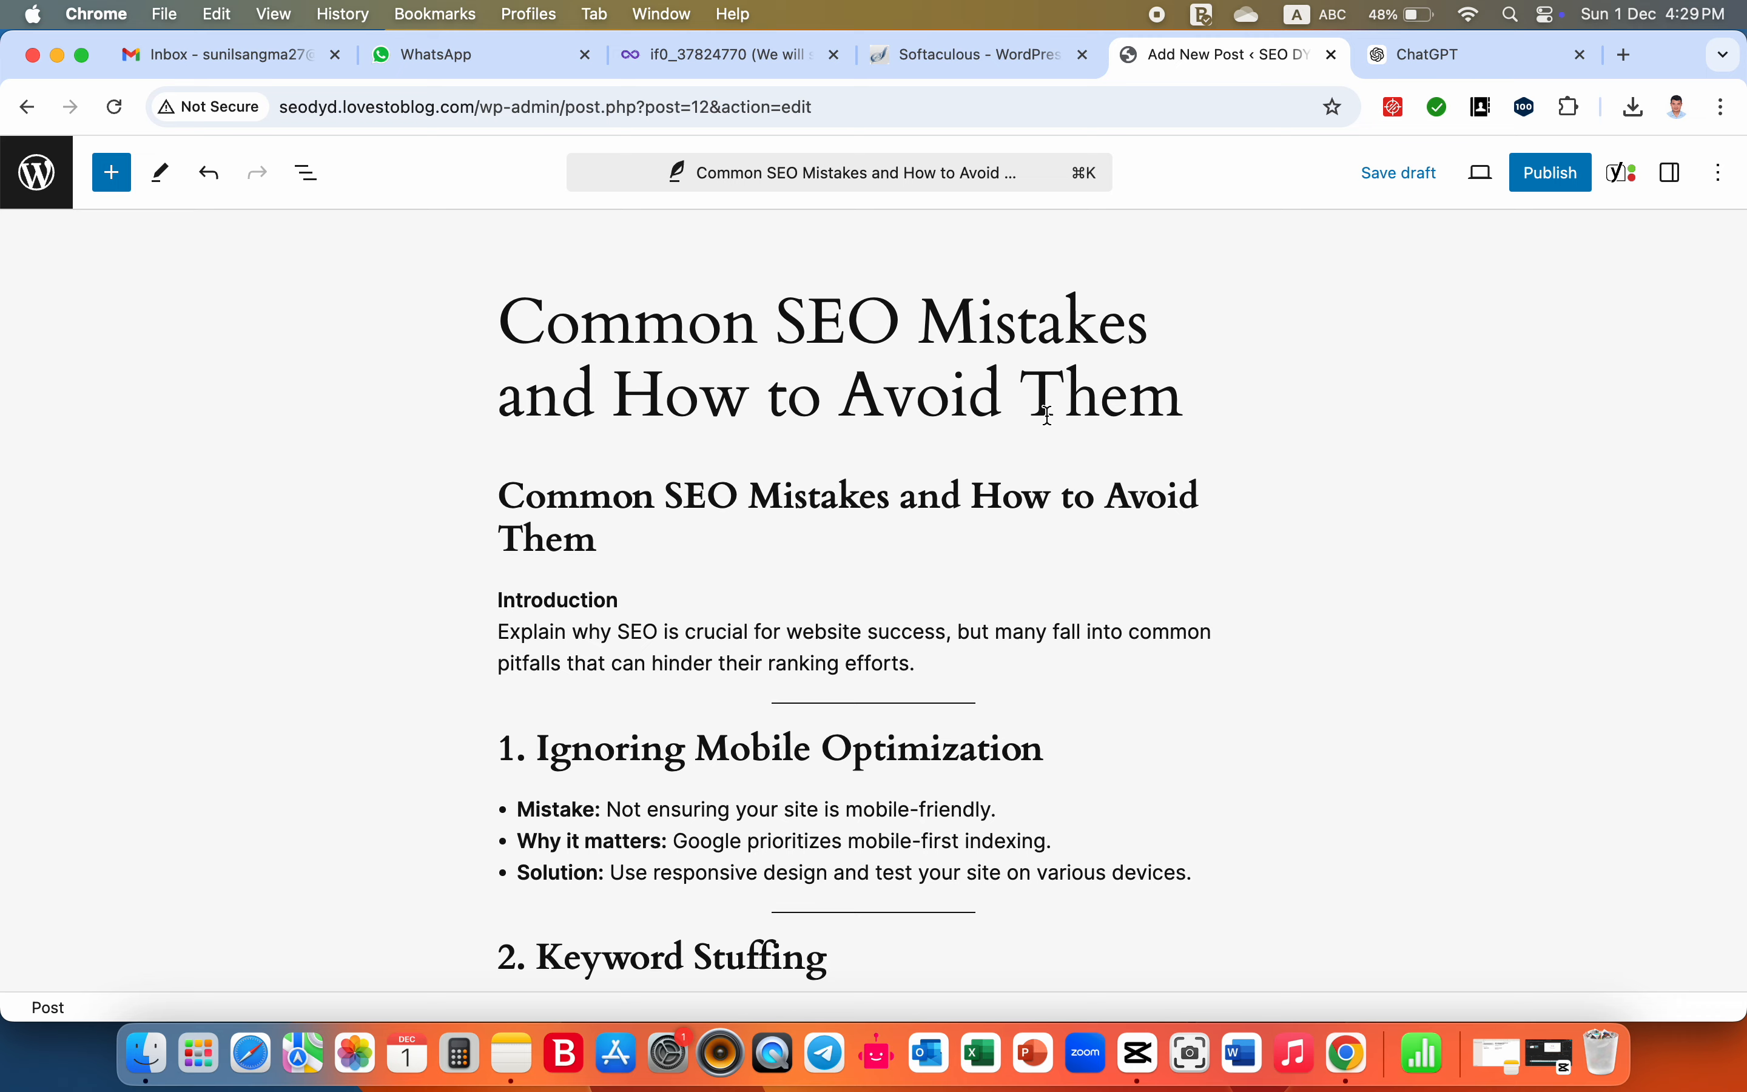
- Look back at the five suggested blog post titles in ChatGPT and return to the WordPress post editor
{"action": "left_click", "coordinate": [1422, 64]}
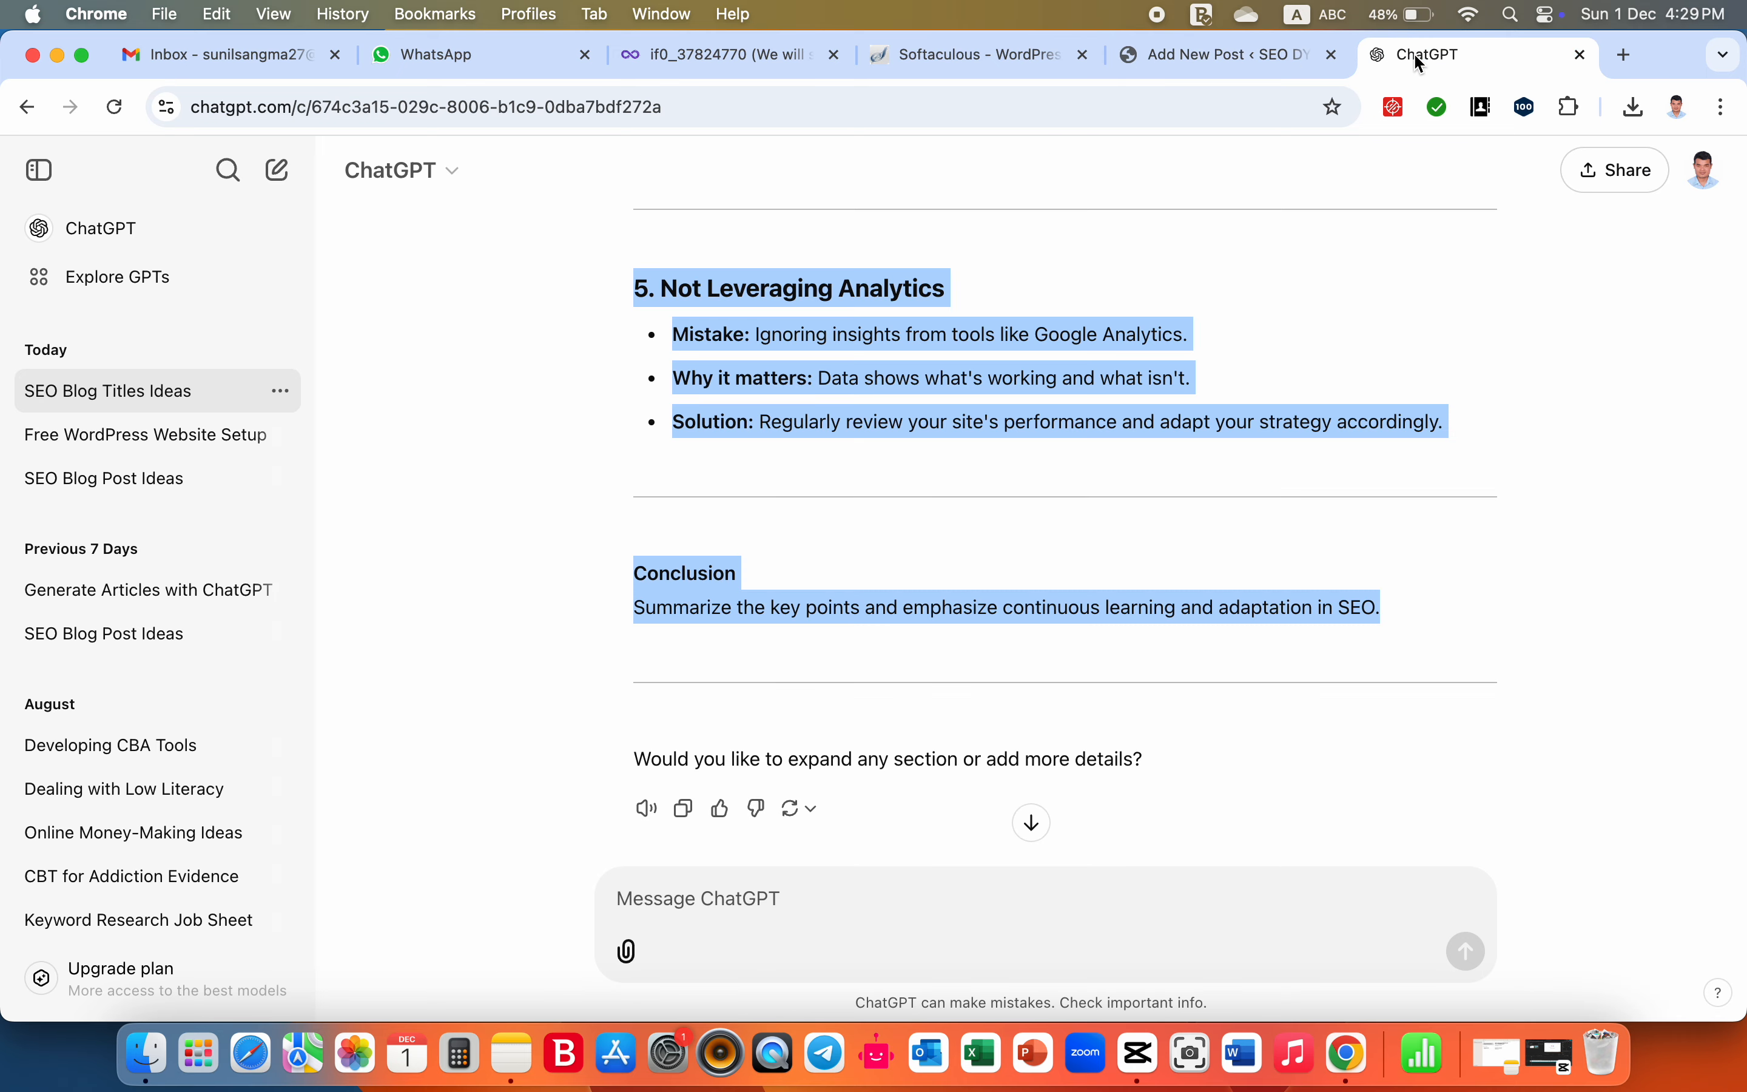
{"action": "scroll", "coordinate": [963, 479], "scroll_direction": "up", "scroll_amount": 15}
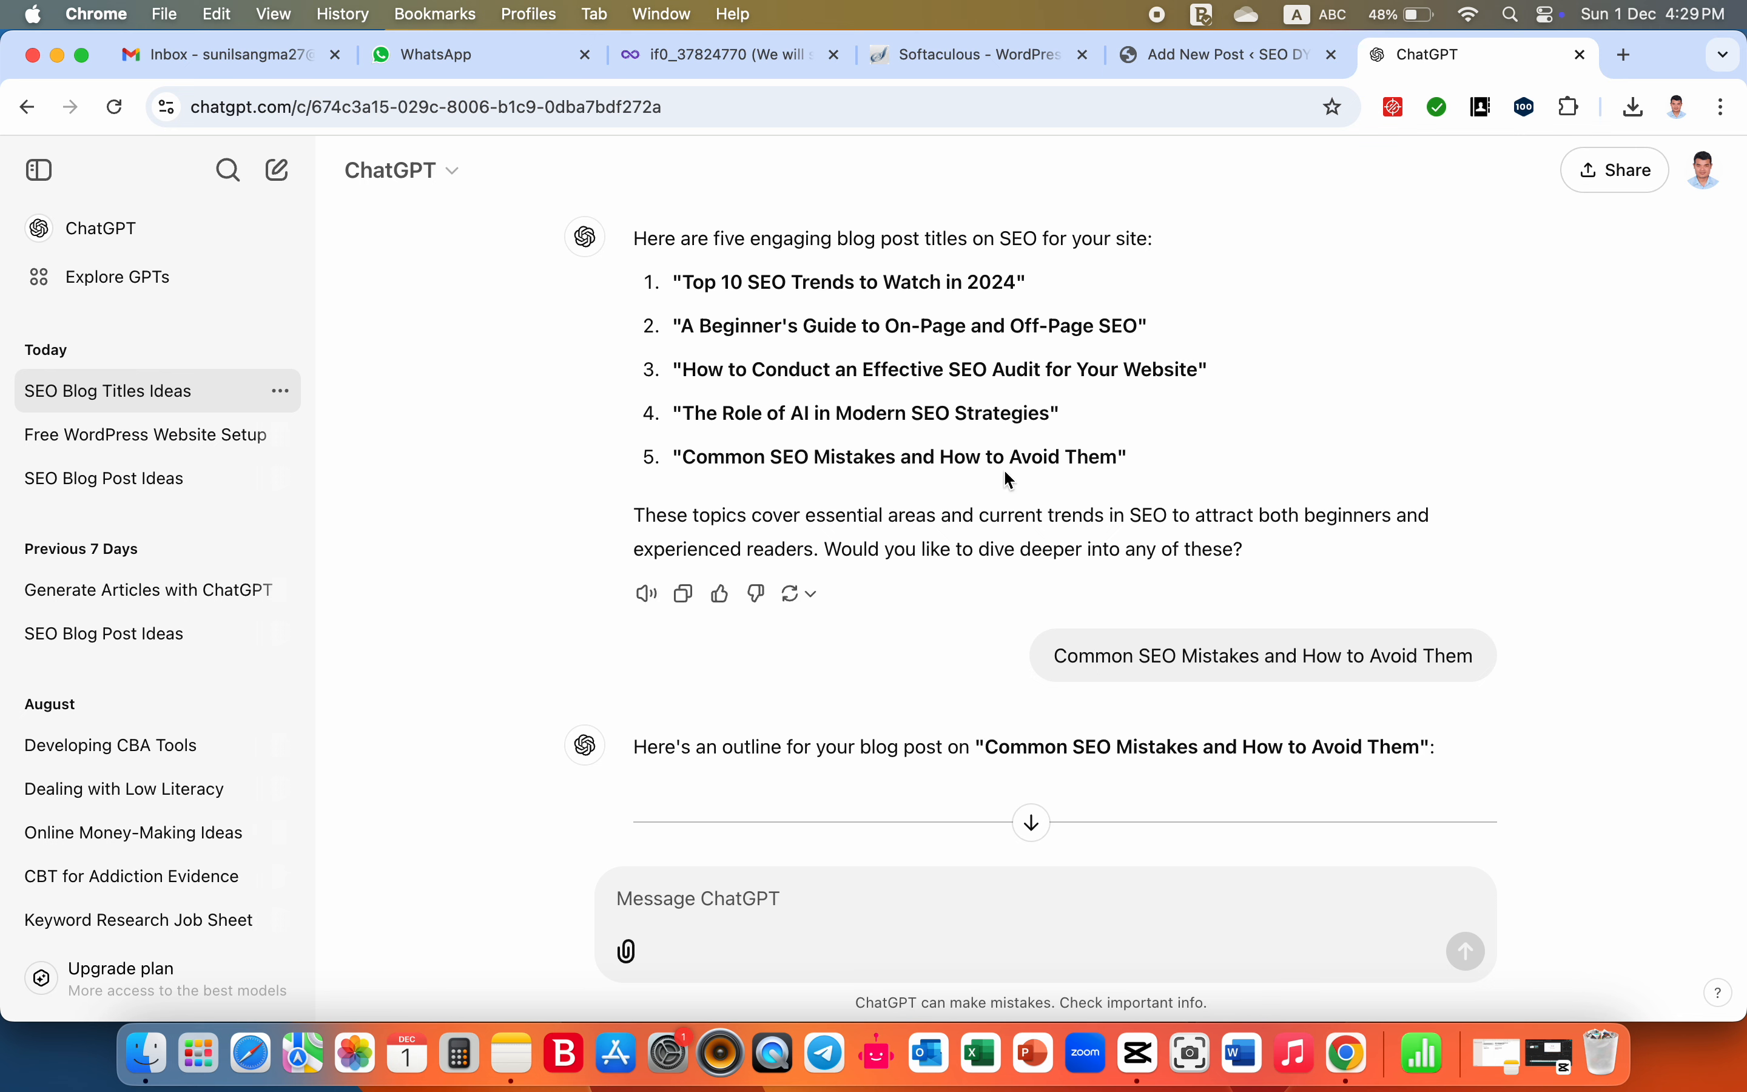
{"action": "left_click", "coordinate": [1198, 54]}
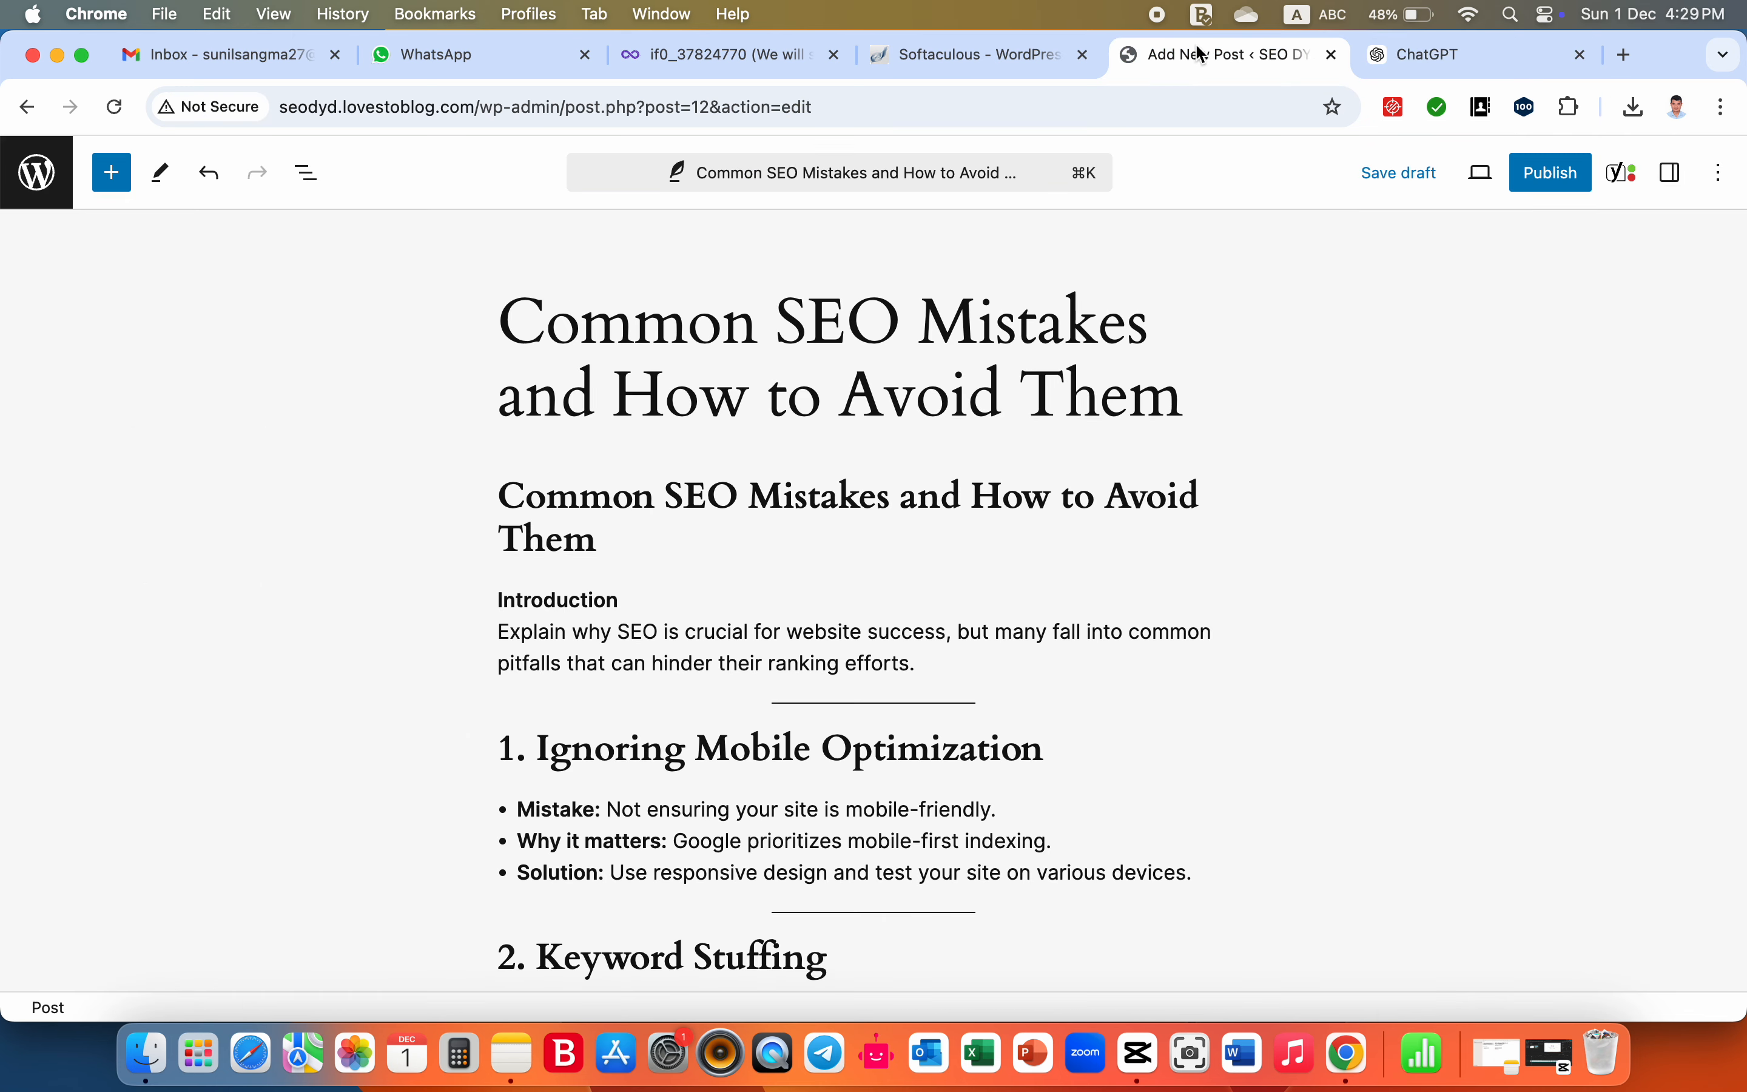
- Read through the post's title, introduction, five numbered sections and Conclusion, down to the Yoast SEO section
{"action": "scroll", "coordinate": [861, 366], "scroll_direction": "down", "scroll_amount": 5}
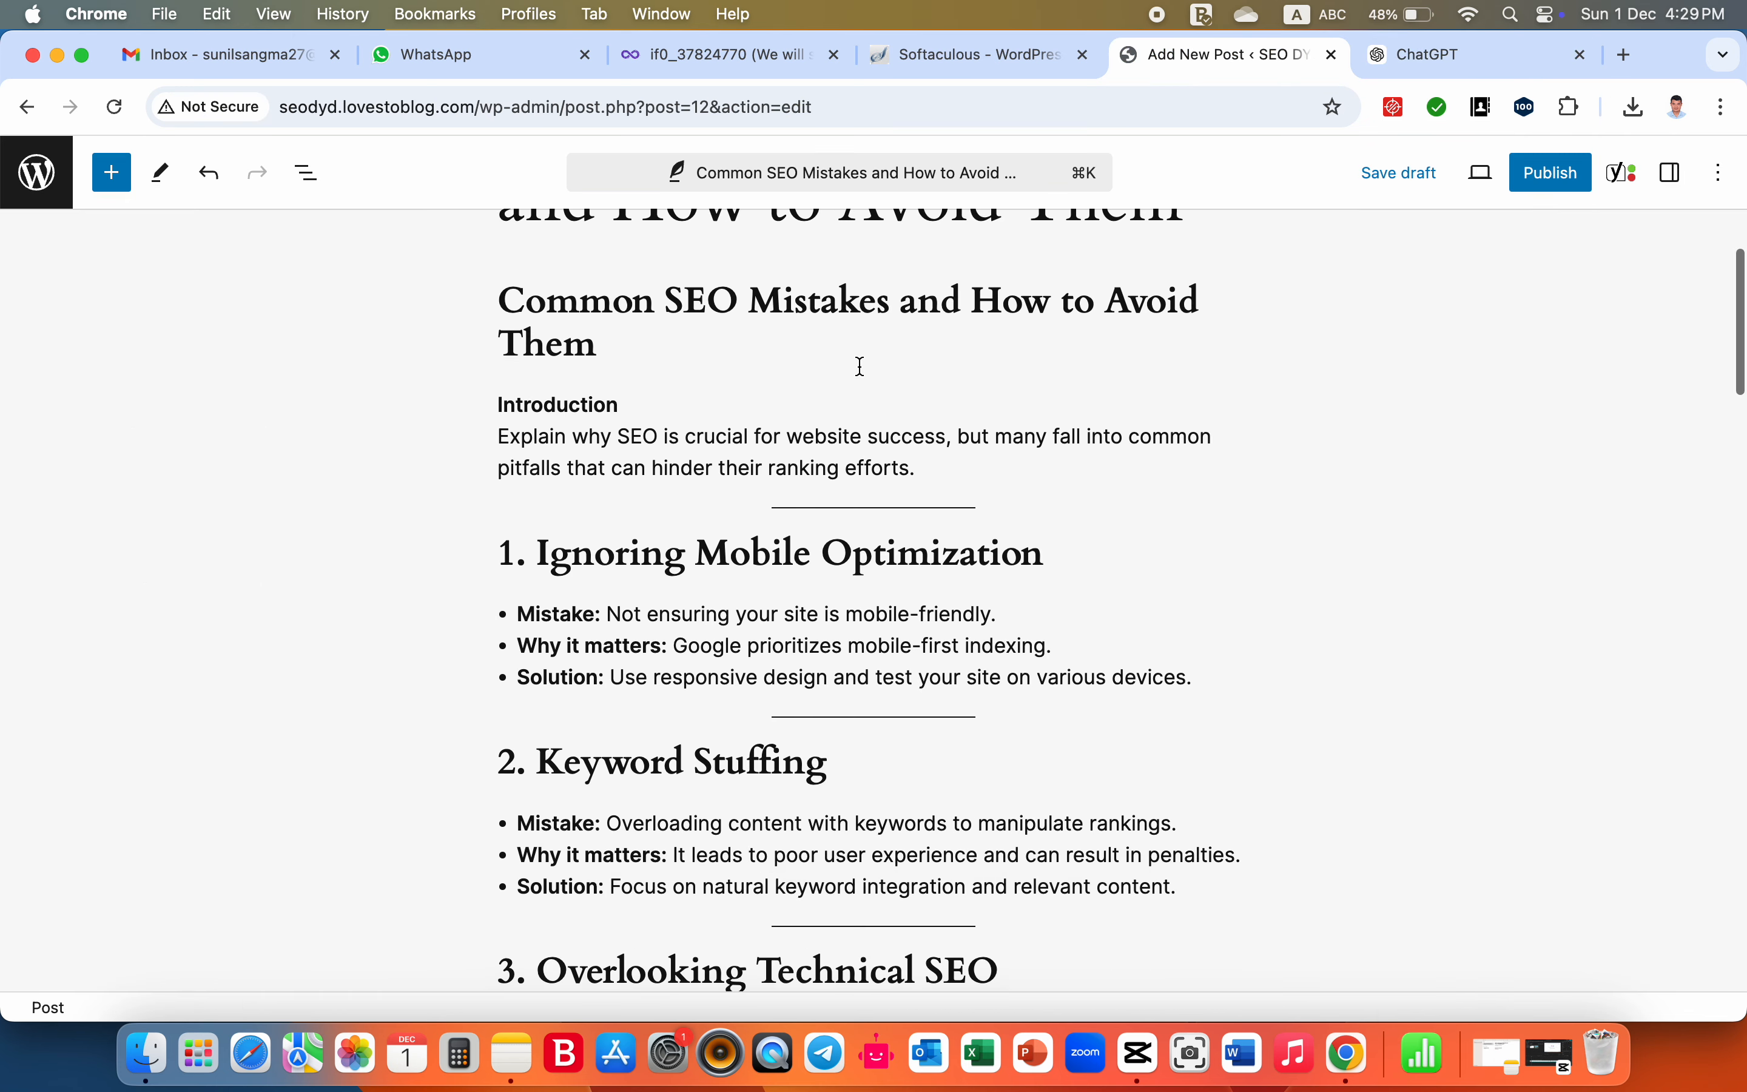
{"action": "scroll", "coordinate": [861, 367], "scroll_direction": "up", "scroll_amount": 5}
{"action": "scroll", "coordinate": [861, 367], "scroll_direction": "down", "scroll_amount": 1}
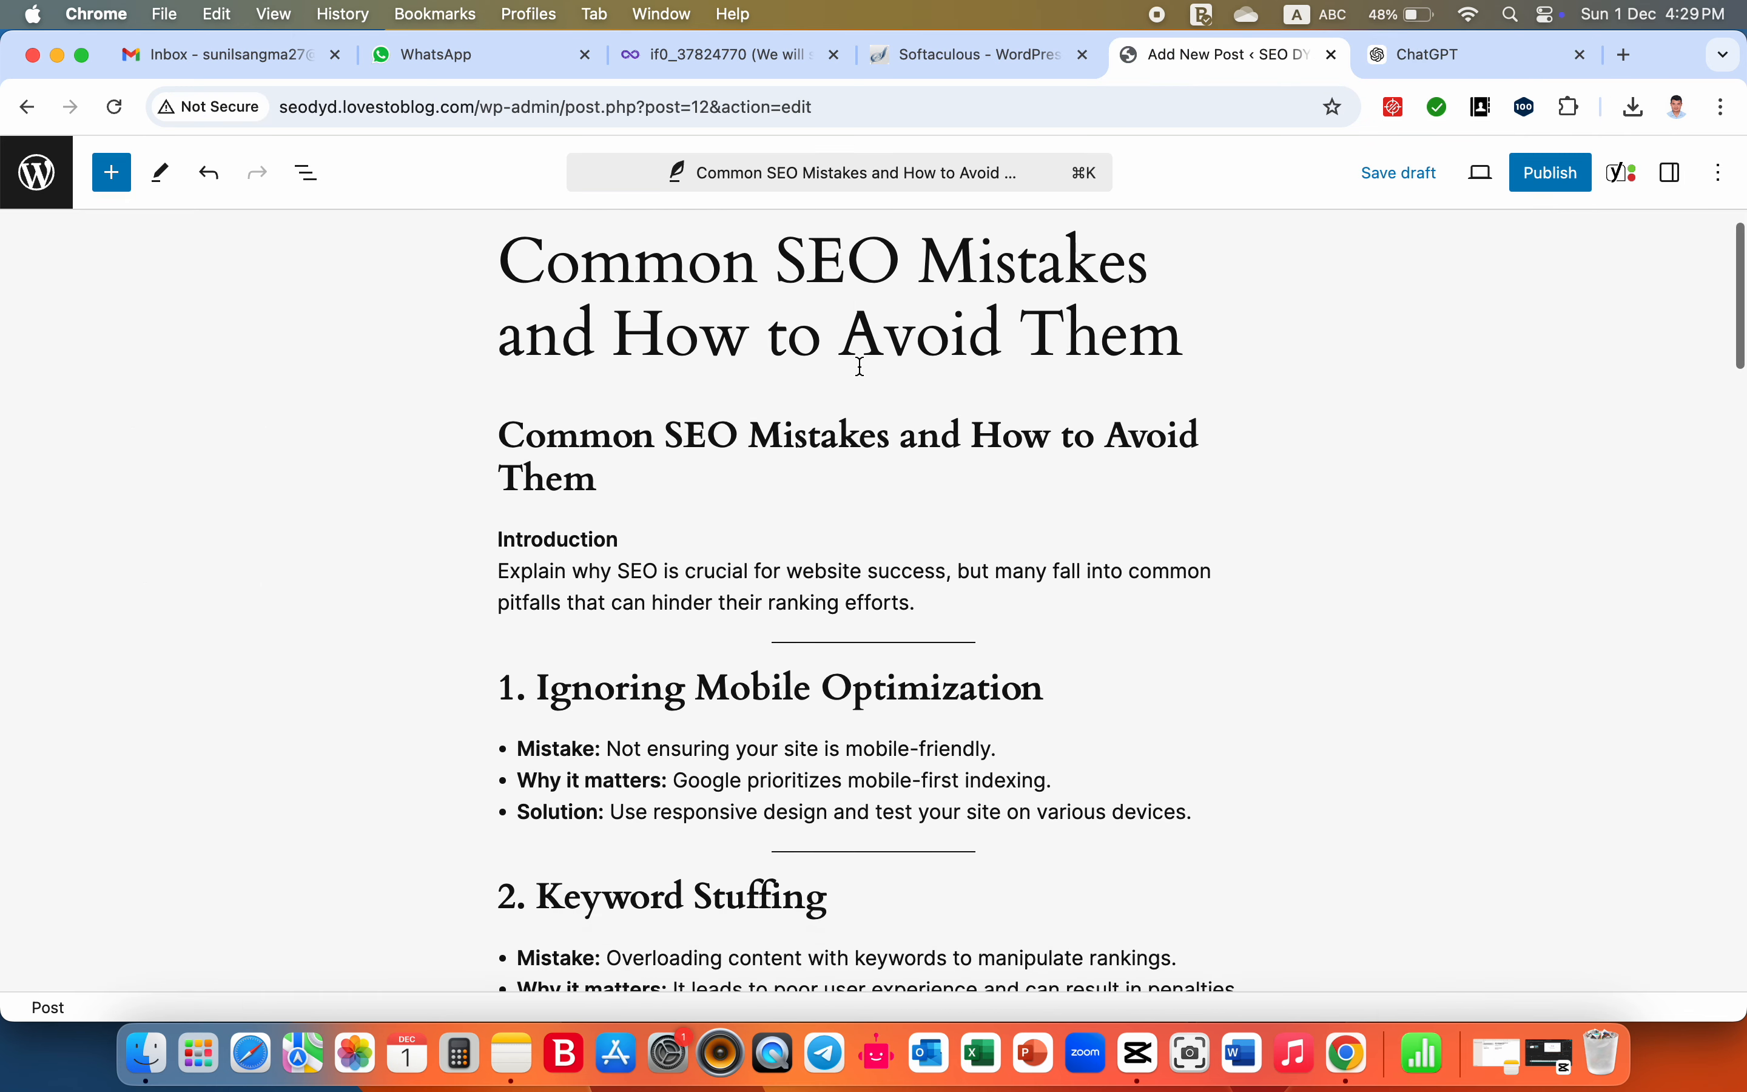
{"action": "scroll", "coordinate": [861, 367], "scroll_direction": "down", "scroll_amount": 5}
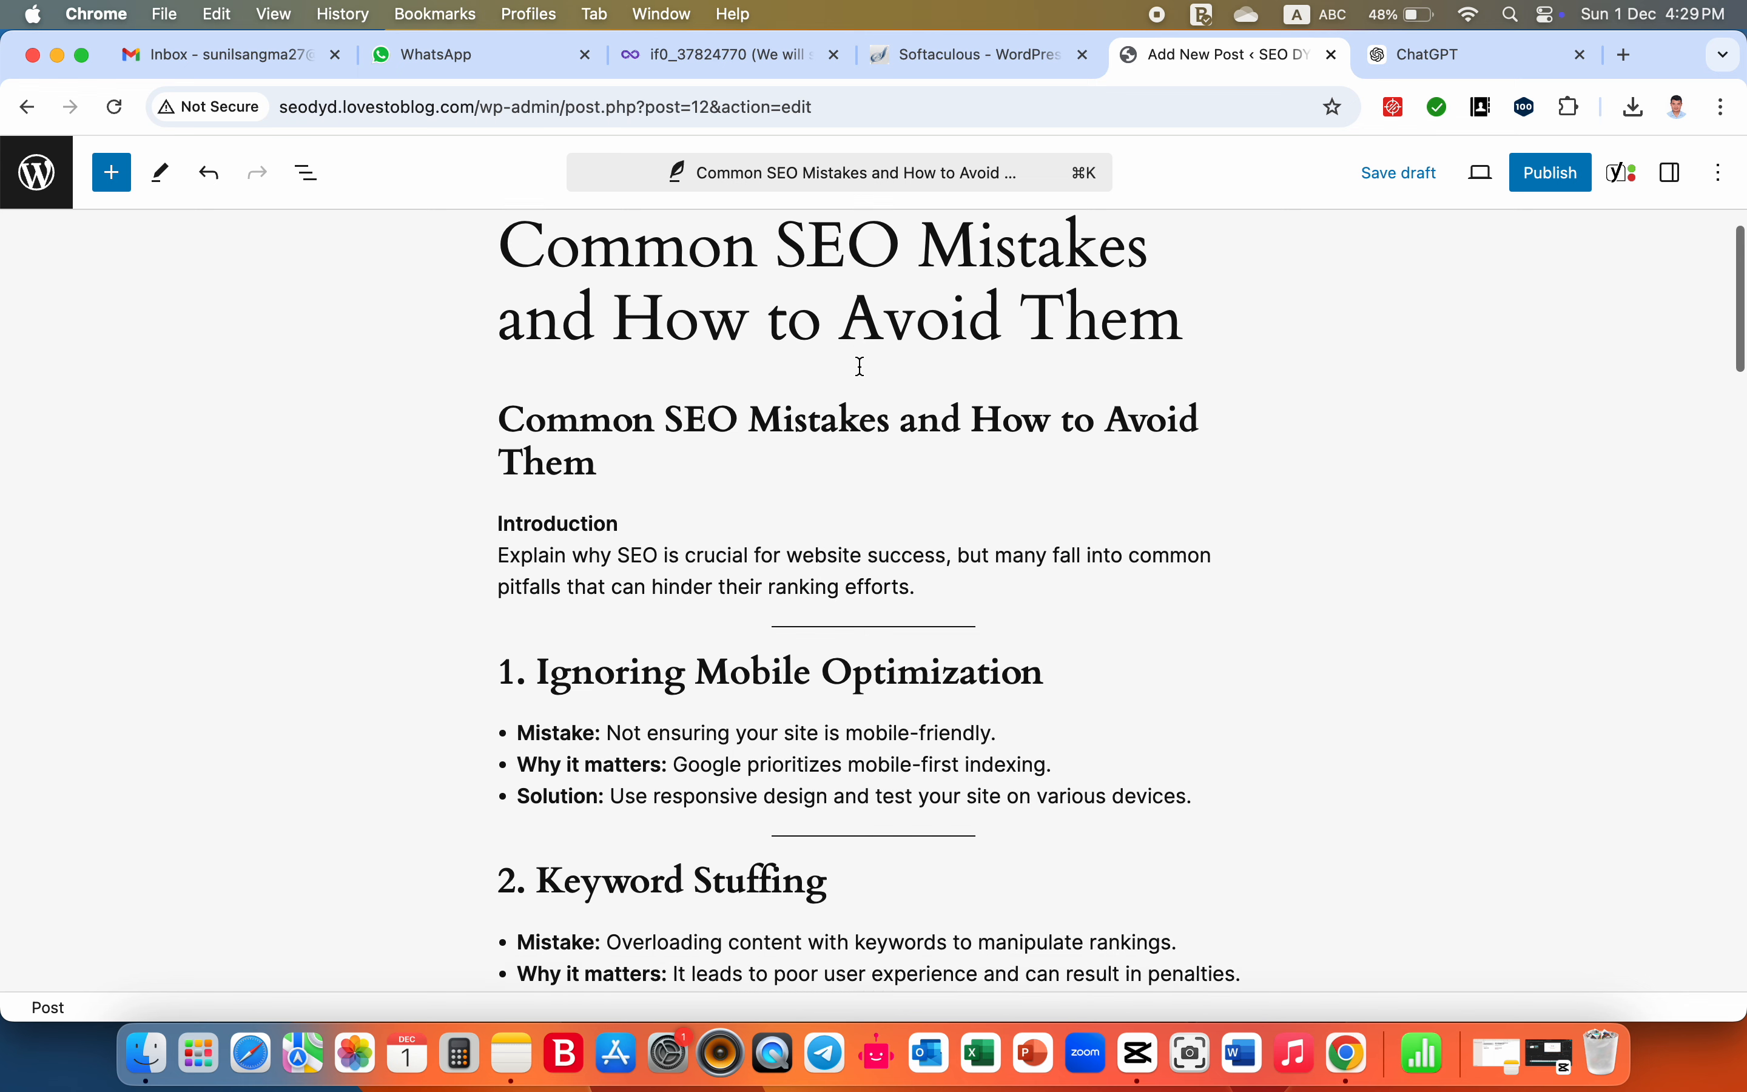
{"action": "scroll", "coordinate": [861, 366], "scroll_direction": "up", "scroll_amount": 5}
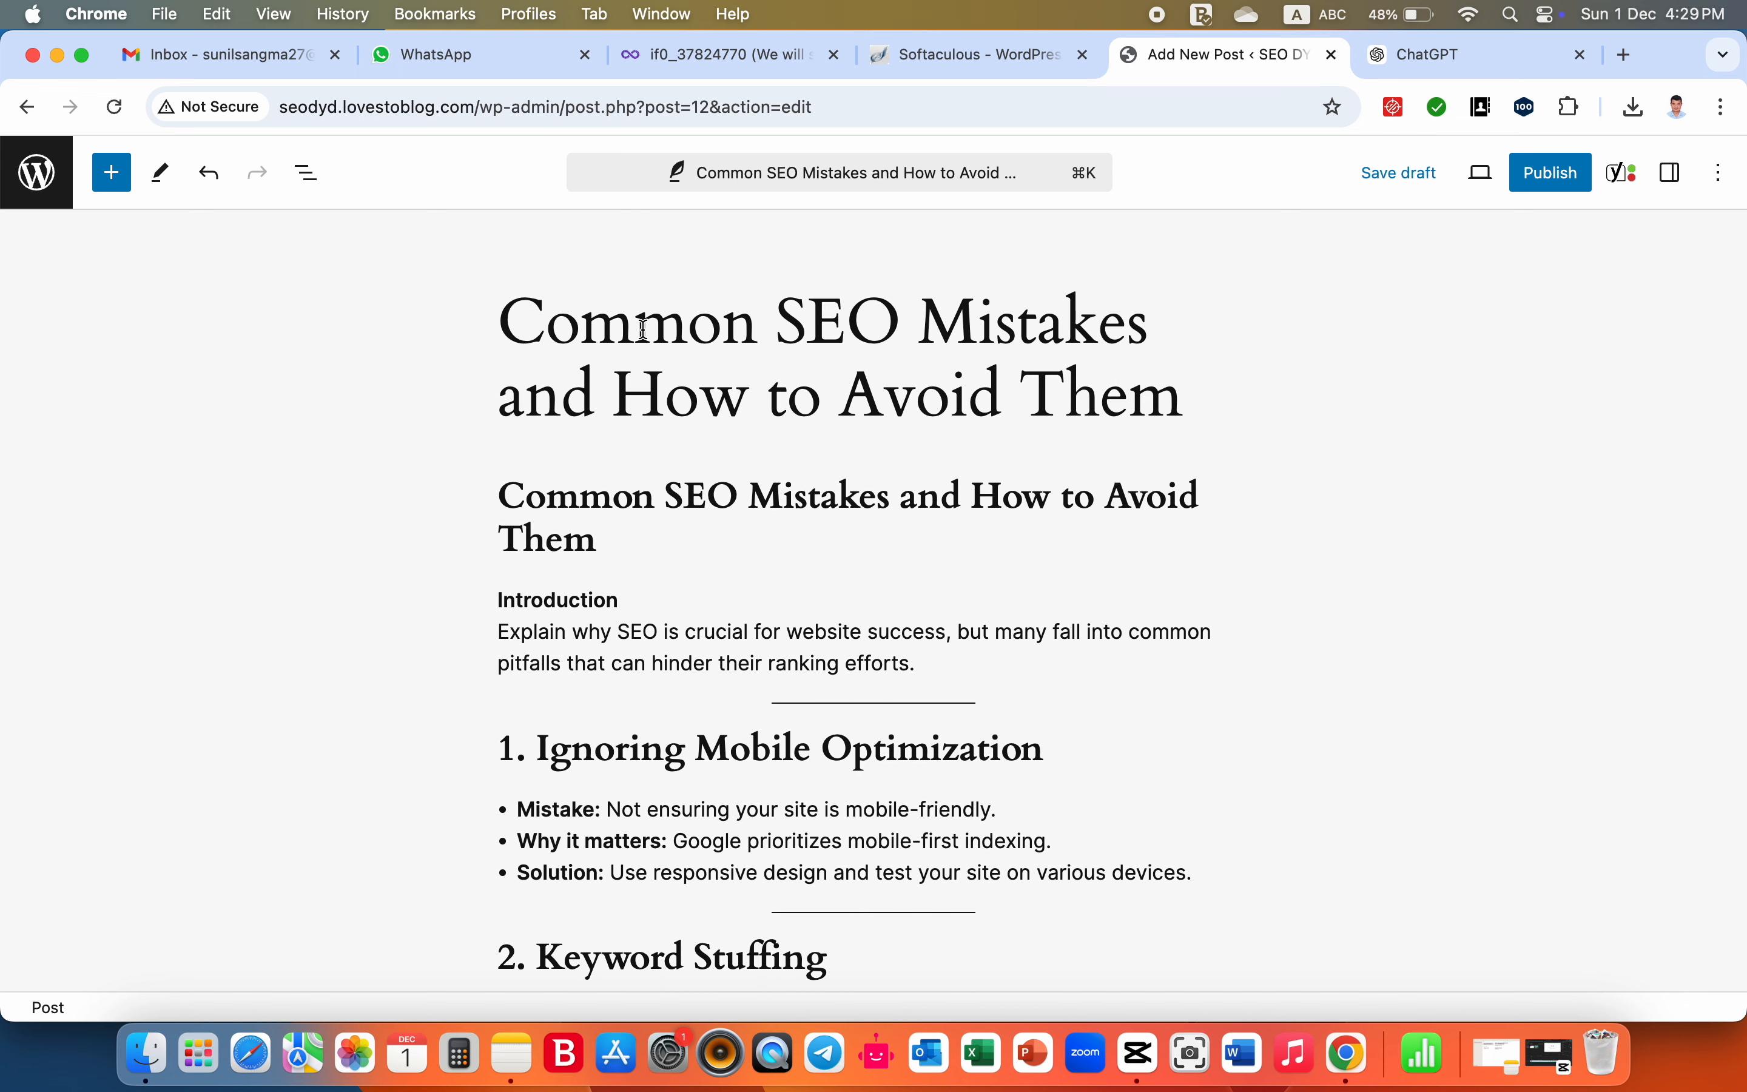
{"action": "scroll", "coordinate": [896, 523], "scroll_direction": "down", "scroll_amount": 2}
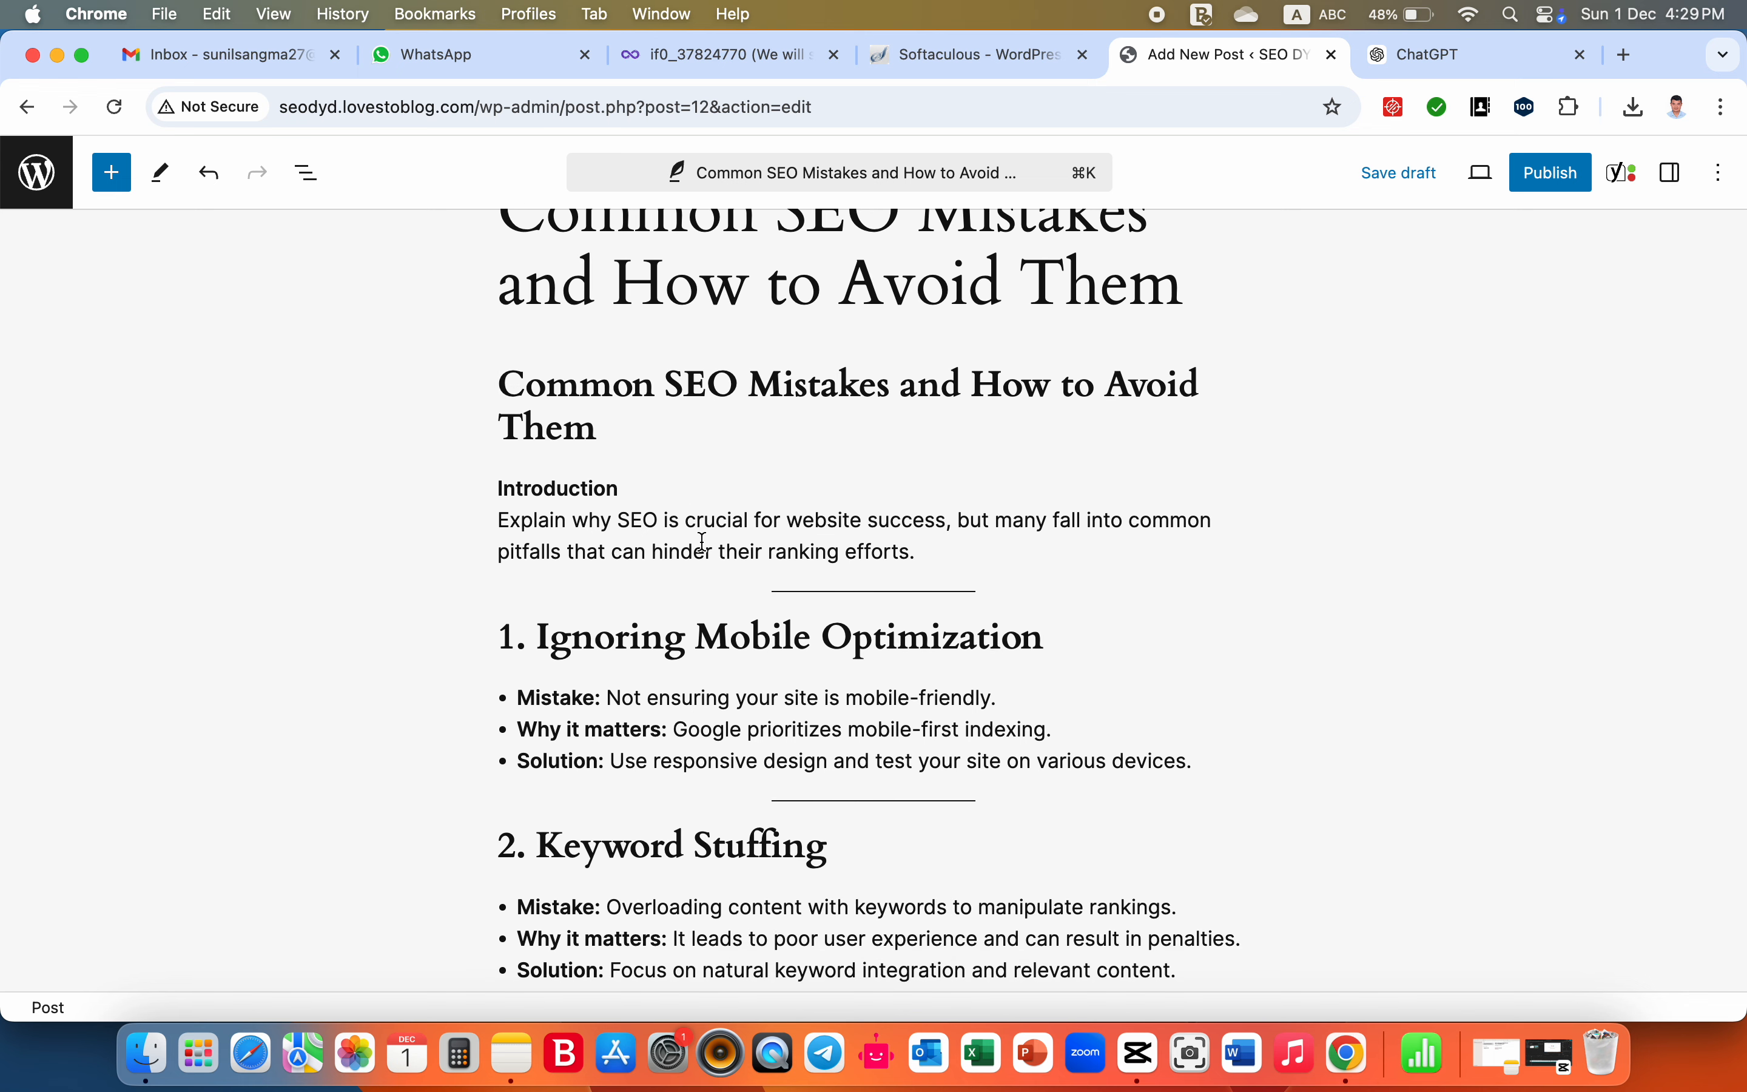
{"action": "scroll", "coordinate": [721, 653], "scroll_direction": "down", "scroll_amount": 10}
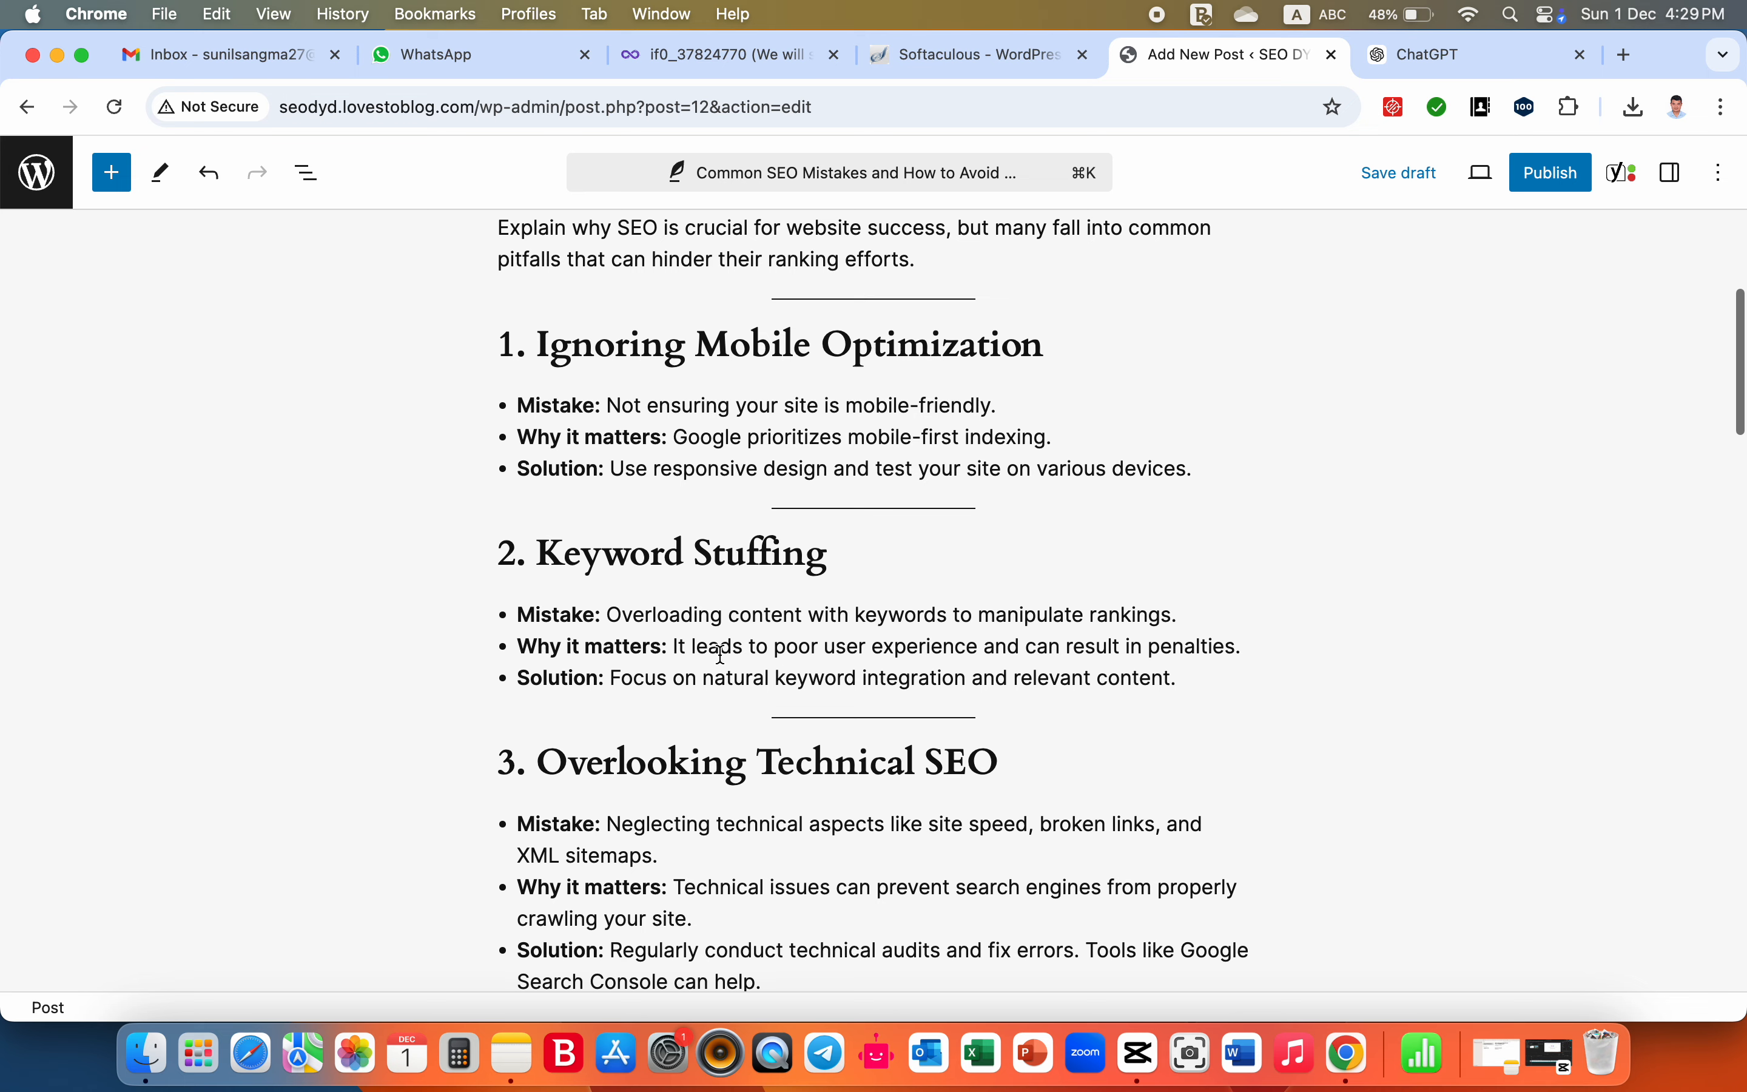
{"action": "scroll", "coordinate": [722, 660], "scroll_direction": "down", "scroll_amount": 10}
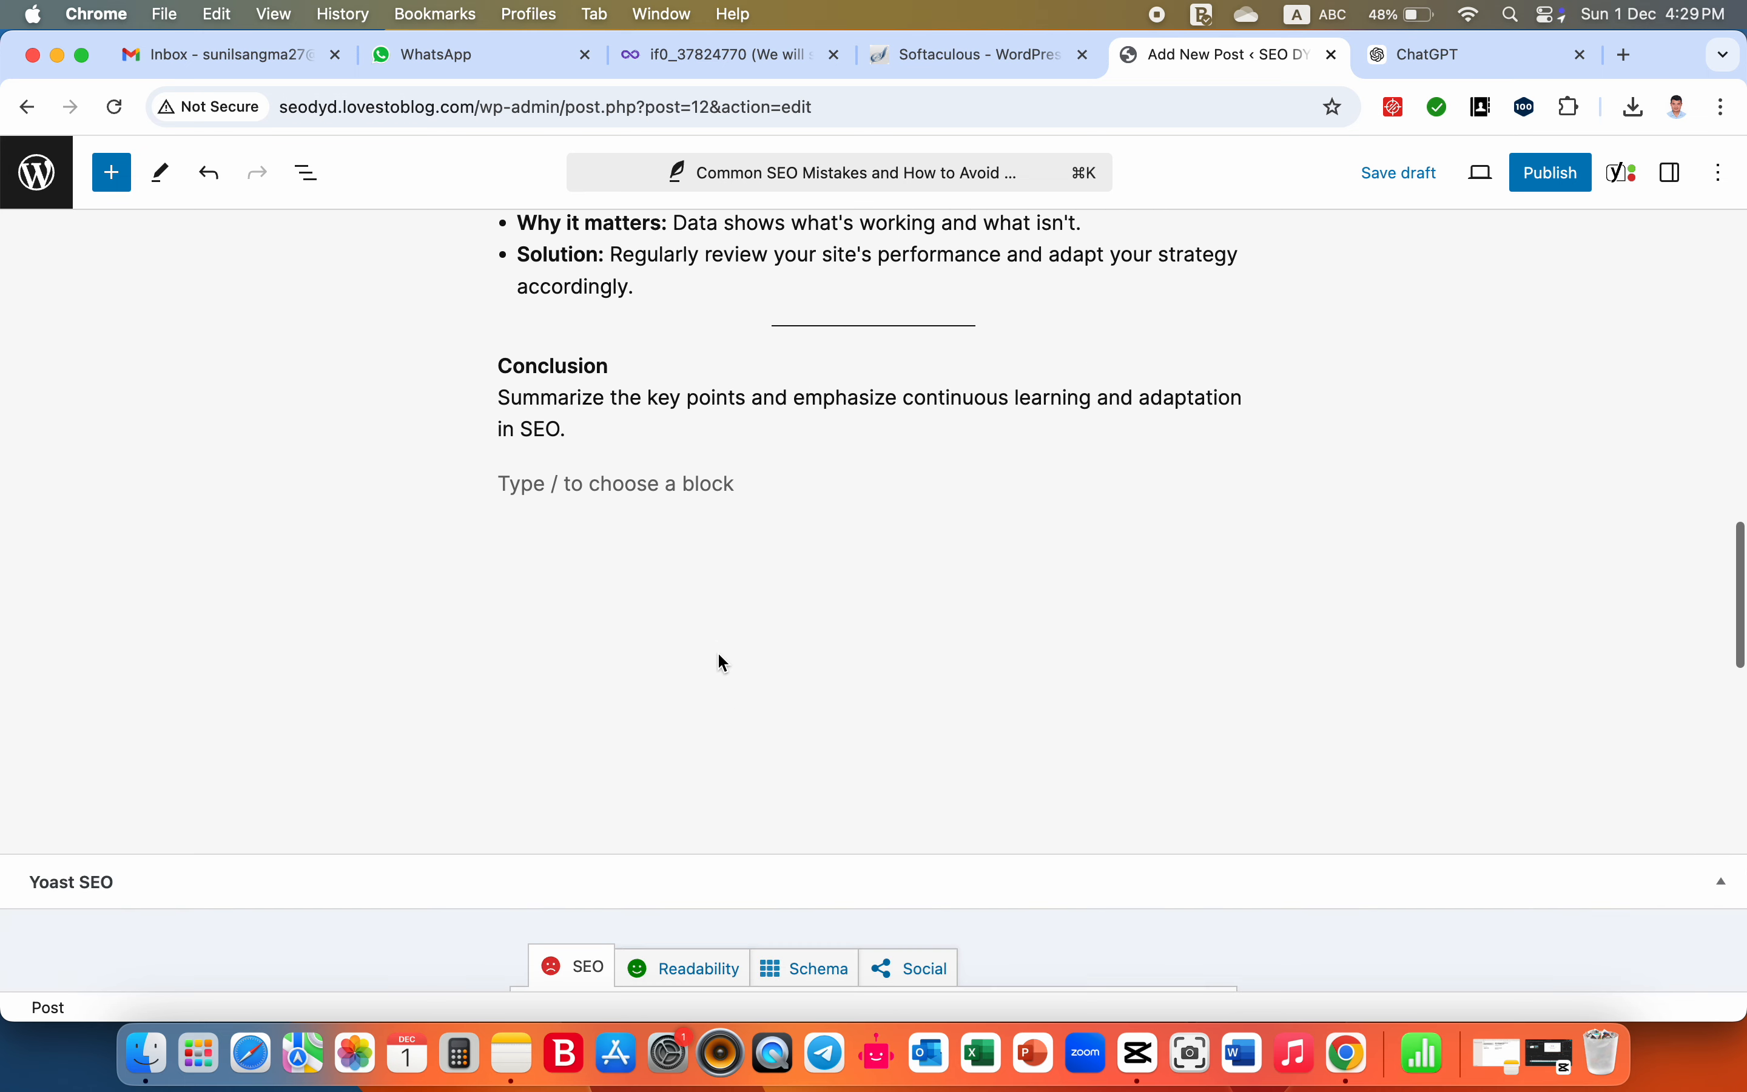
{"action": "scroll", "coordinate": [724, 661], "scroll_direction": "up", "scroll_amount": 4}
{"action": "scroll", "coordinate": [721, 661], "scroll_direction": "up", "scroll_amount": 2}
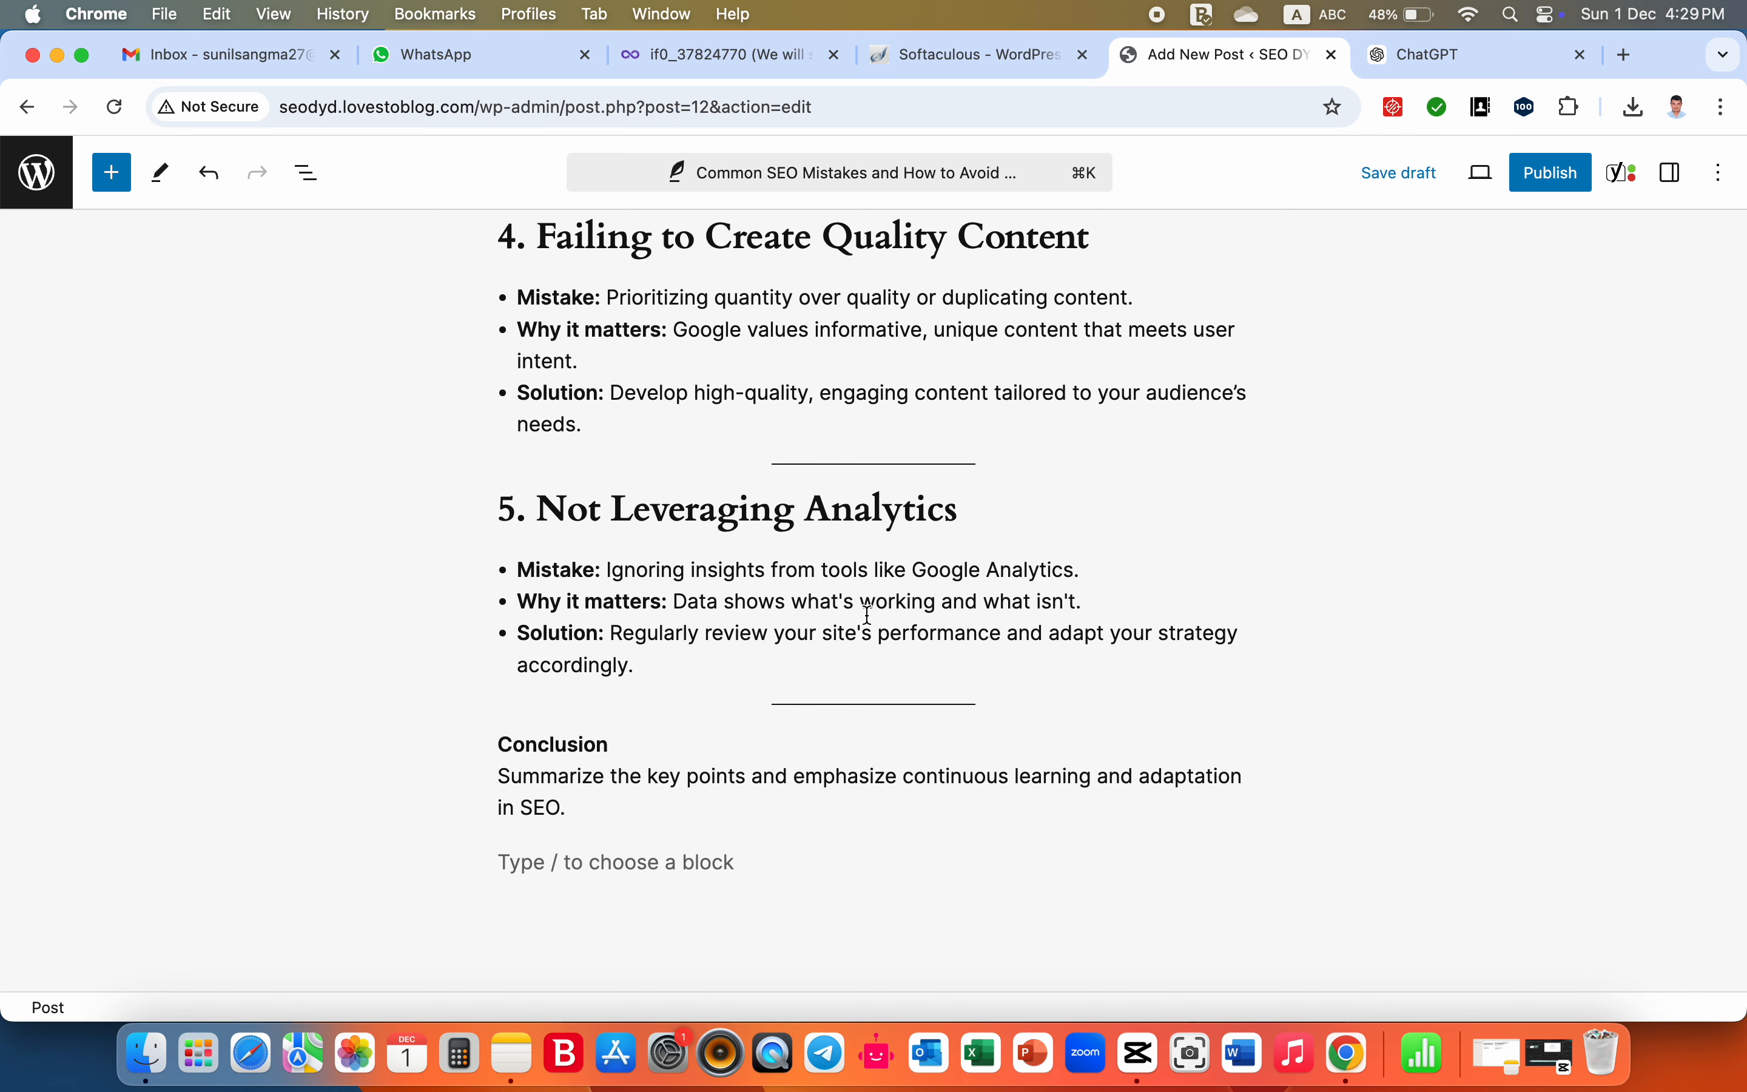
{"action": "scroll", "coordinate": [974, 518], "scroll_direction": "up", "scroll_amount": 3}
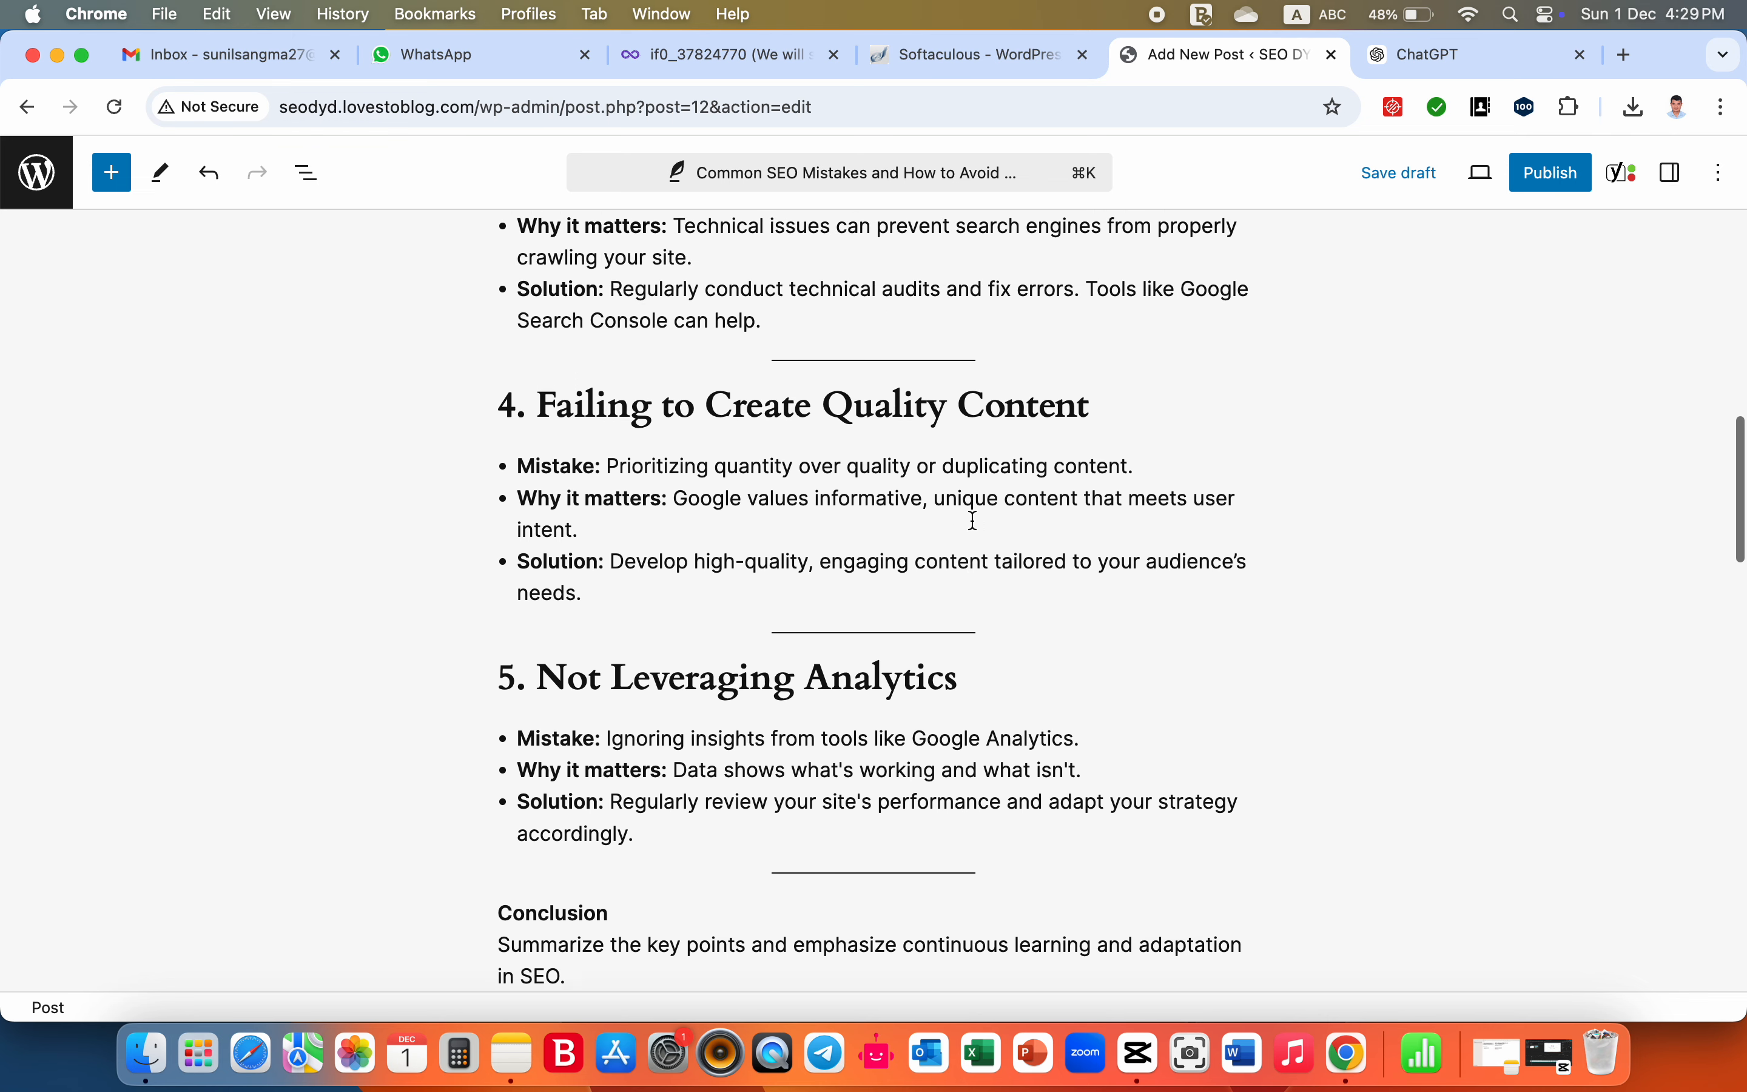
{"action": "scroll", "coordinate": [974, 520], "scroll_direction": "up", "scroll_amount": 5}
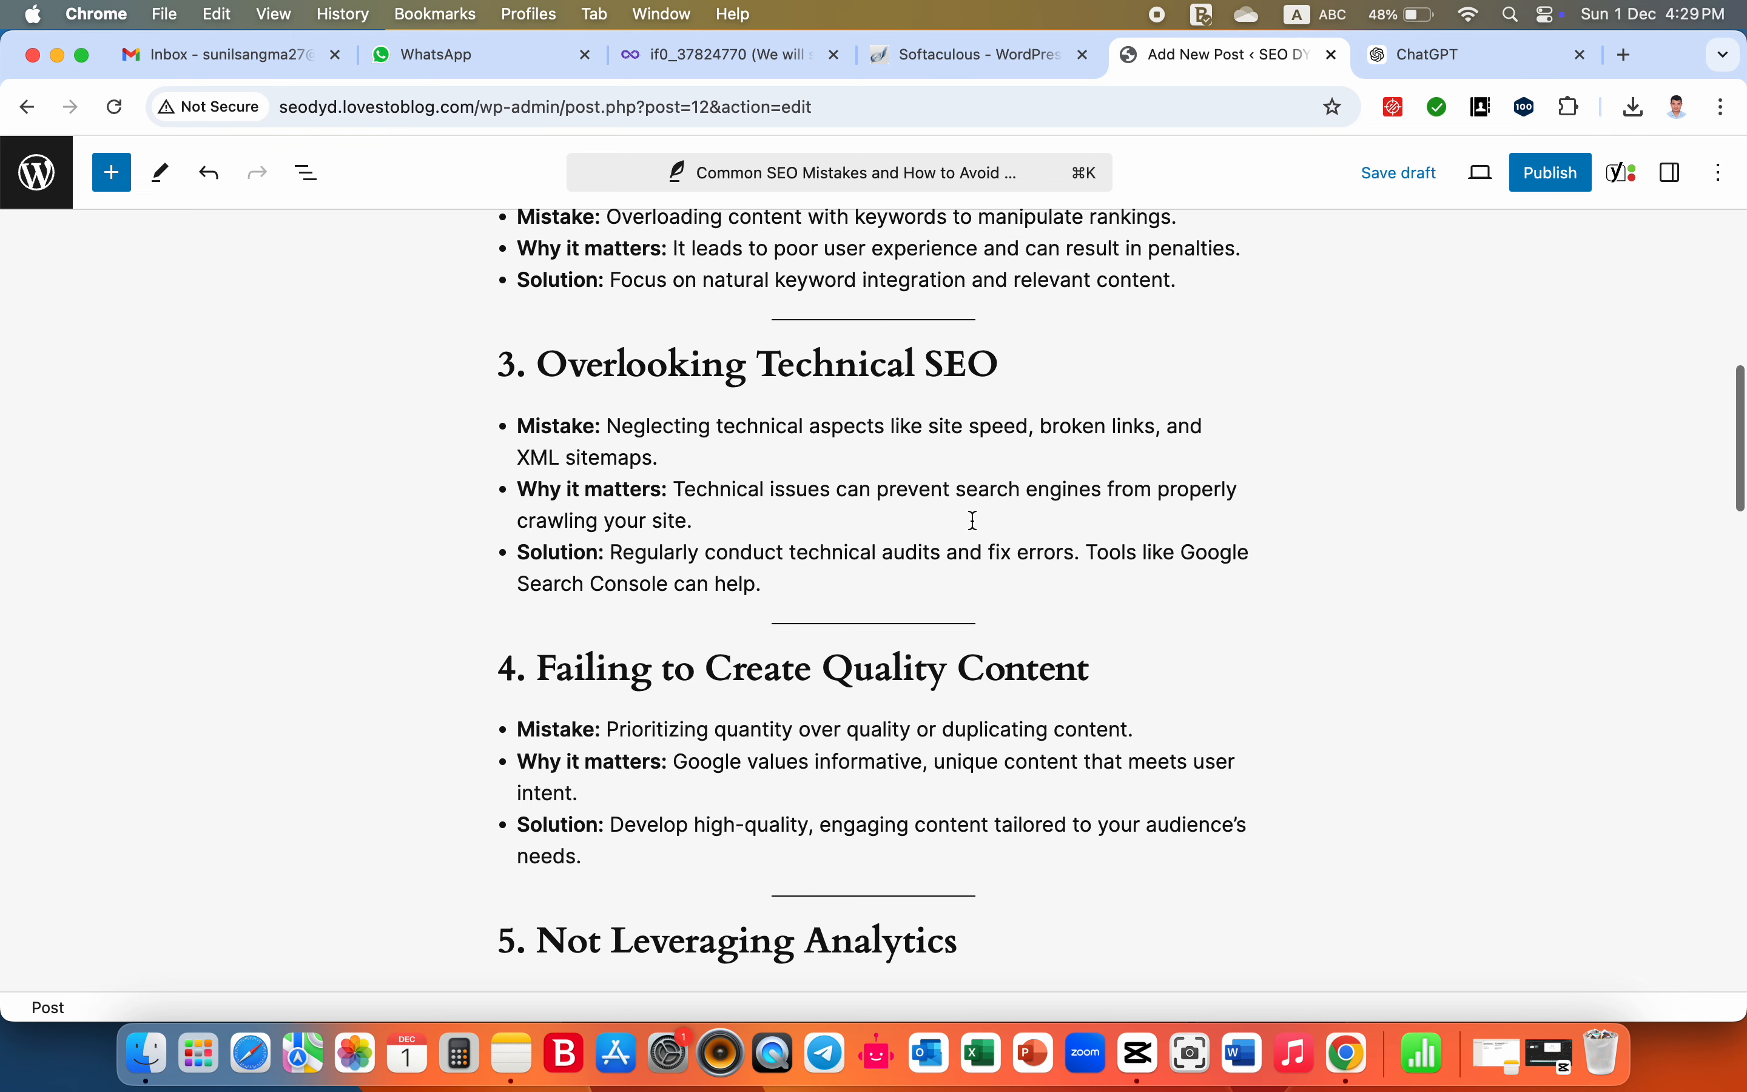
{"action": "scroll", "coordinate": [974, 520], "scroll_direction": "up", "scroll_amount": 7}
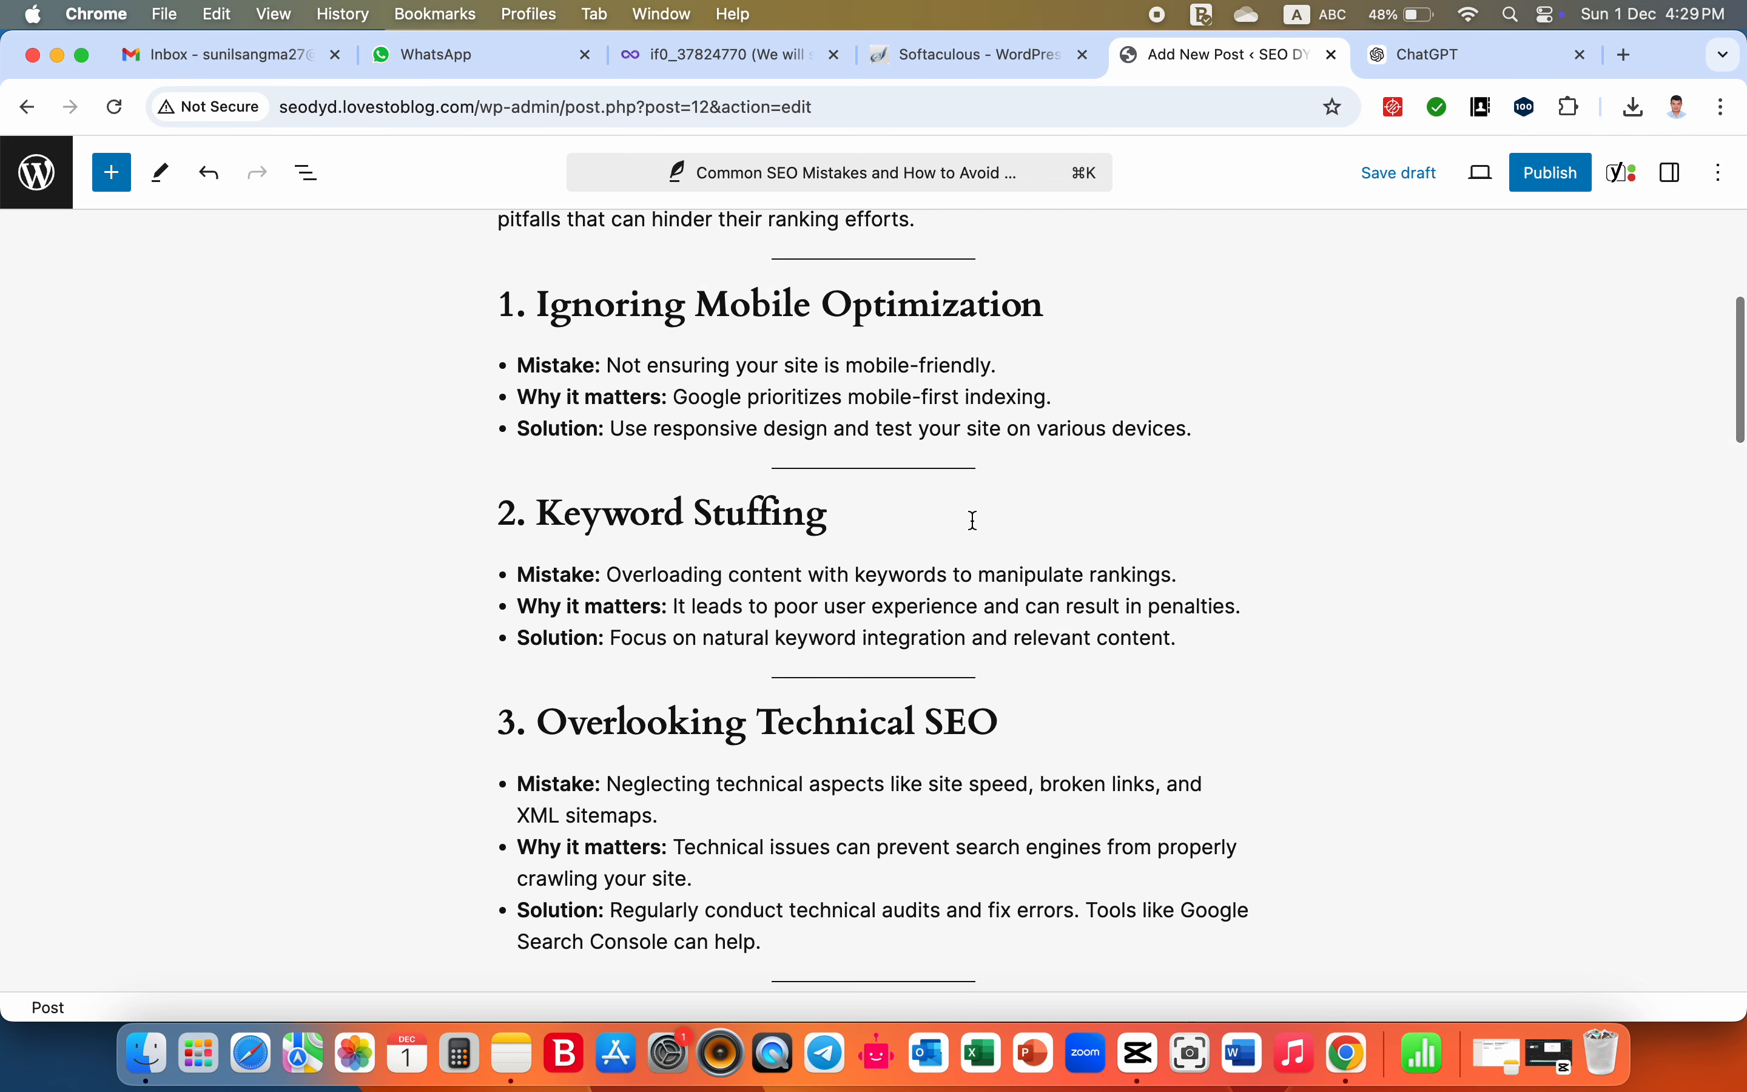
{"action": "scroll", "coordinate": [973, 520], "scroll_direction": "up", "scroll_amount": 5}
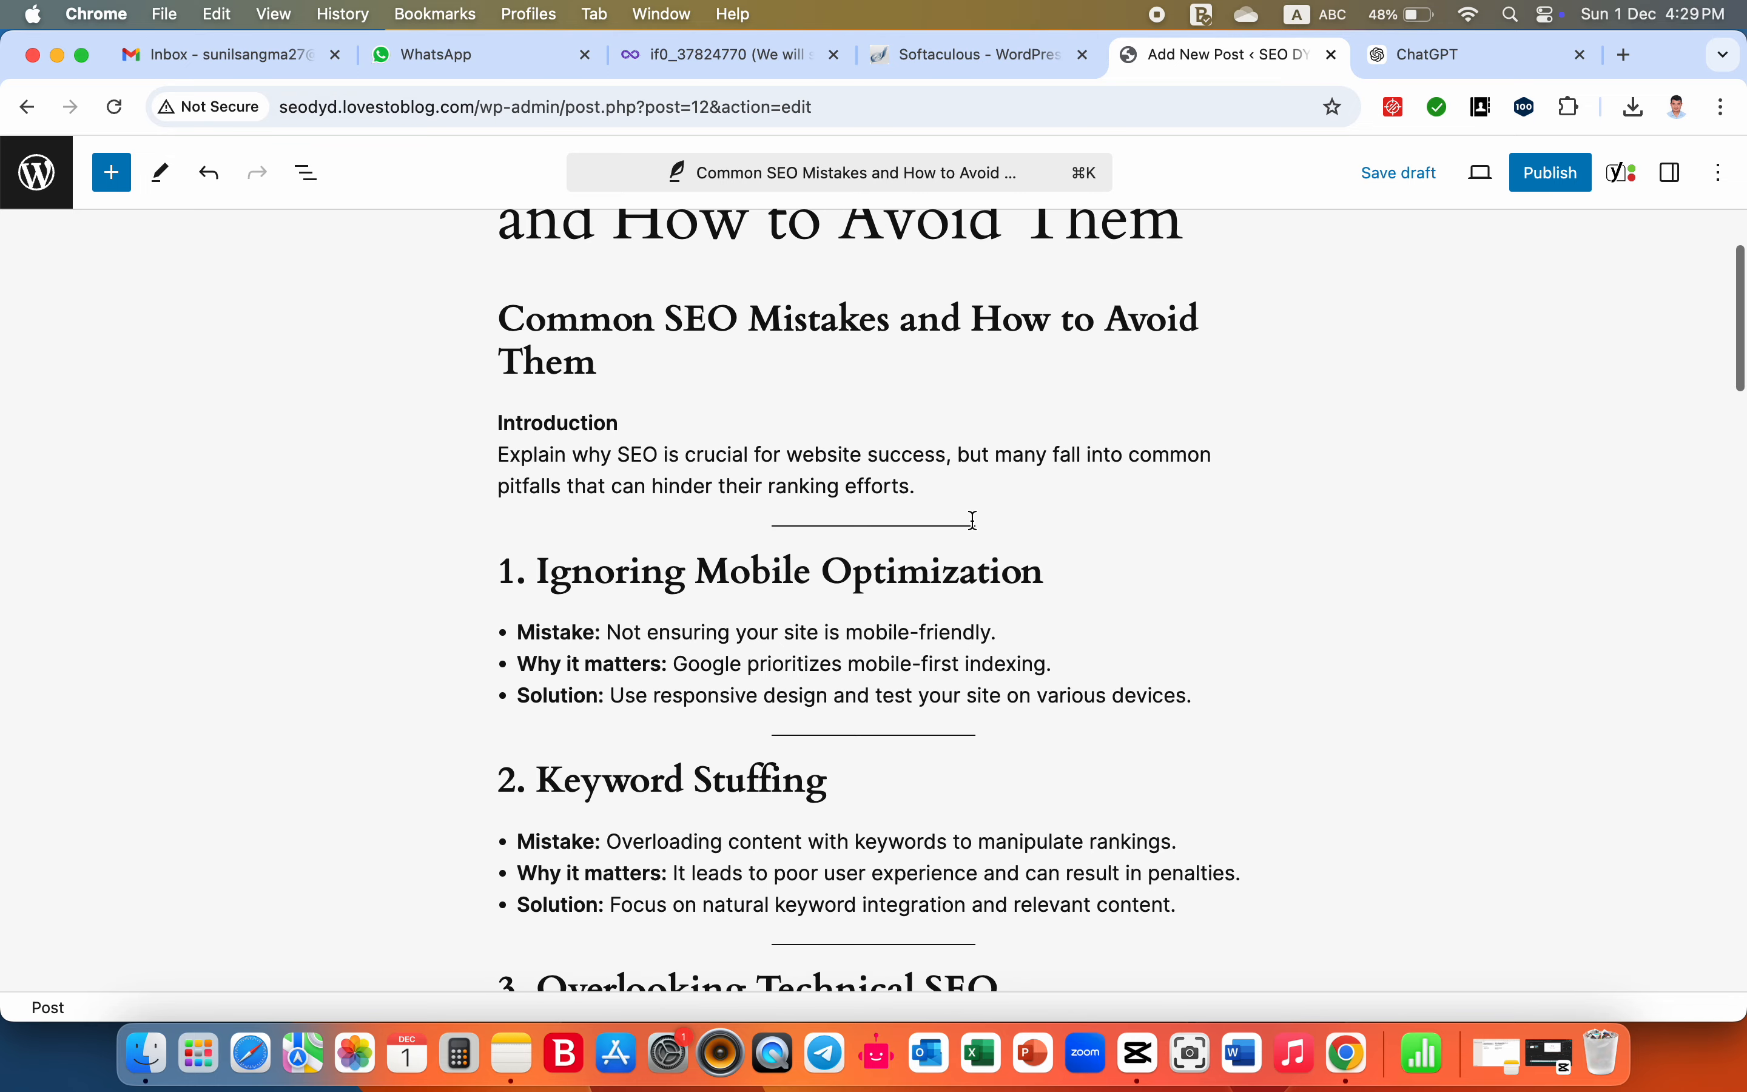
{"action": "scroll", "coordinate": [973, 520], "scroll_direction": "down", "scroll_amount": 7}
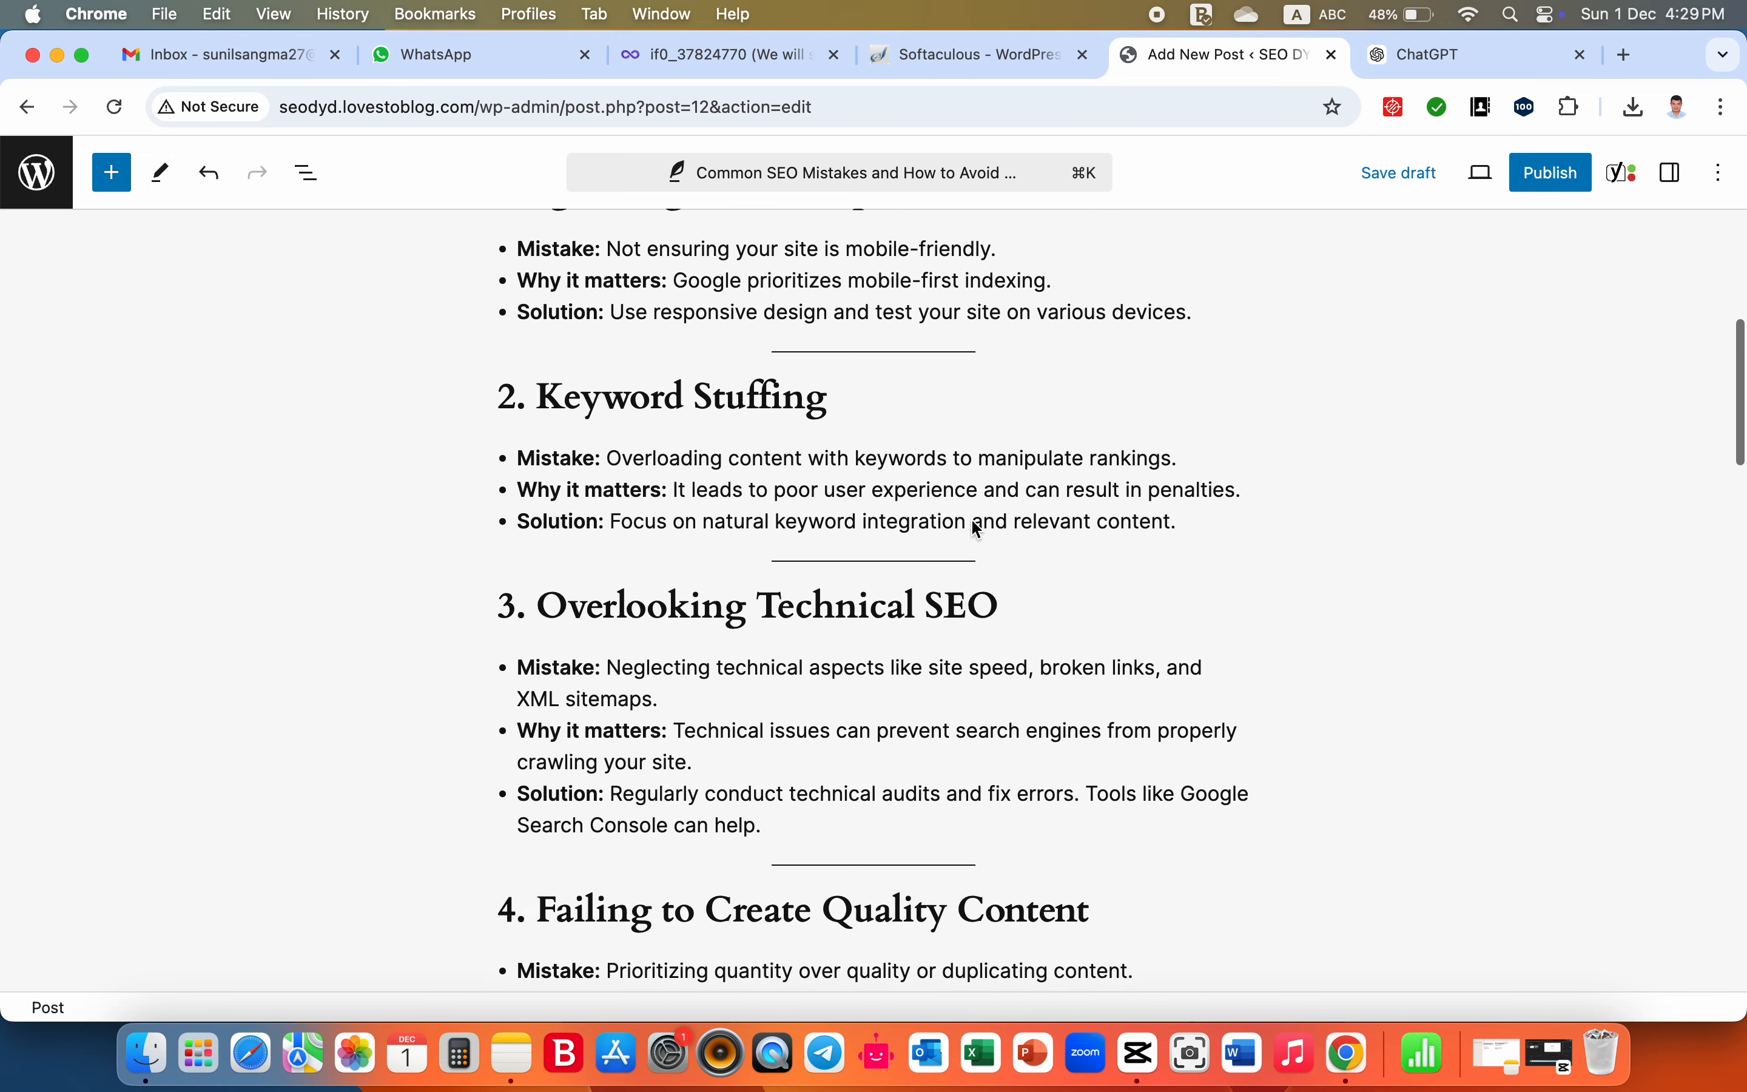
- Copy the "Keyword Stuffing" heading text of section 2 and search Google for it in a new browser tab
{"action": "left_click", "coordinate": [834, 353]}
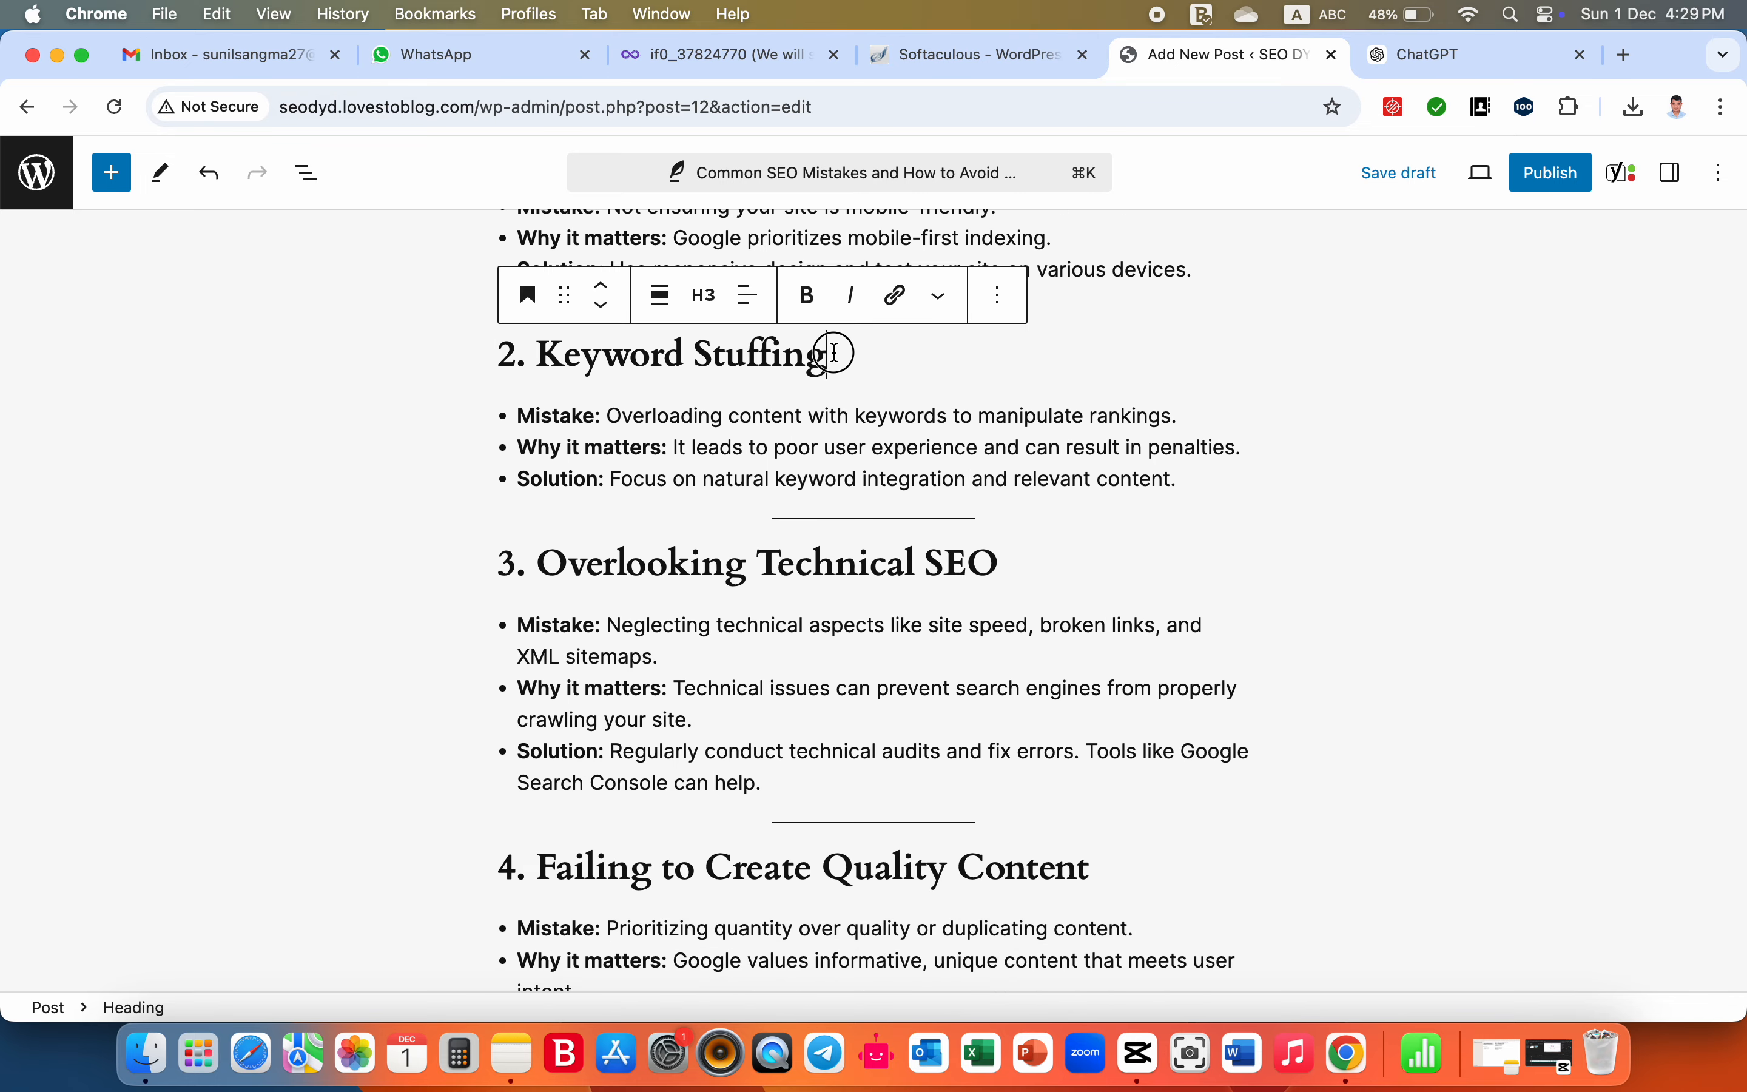
{"action": "left_click_drag", "start_coordinate": [834, 353], "coordinate": [514, 359]}
{"action": "key", "text": "super+c"}
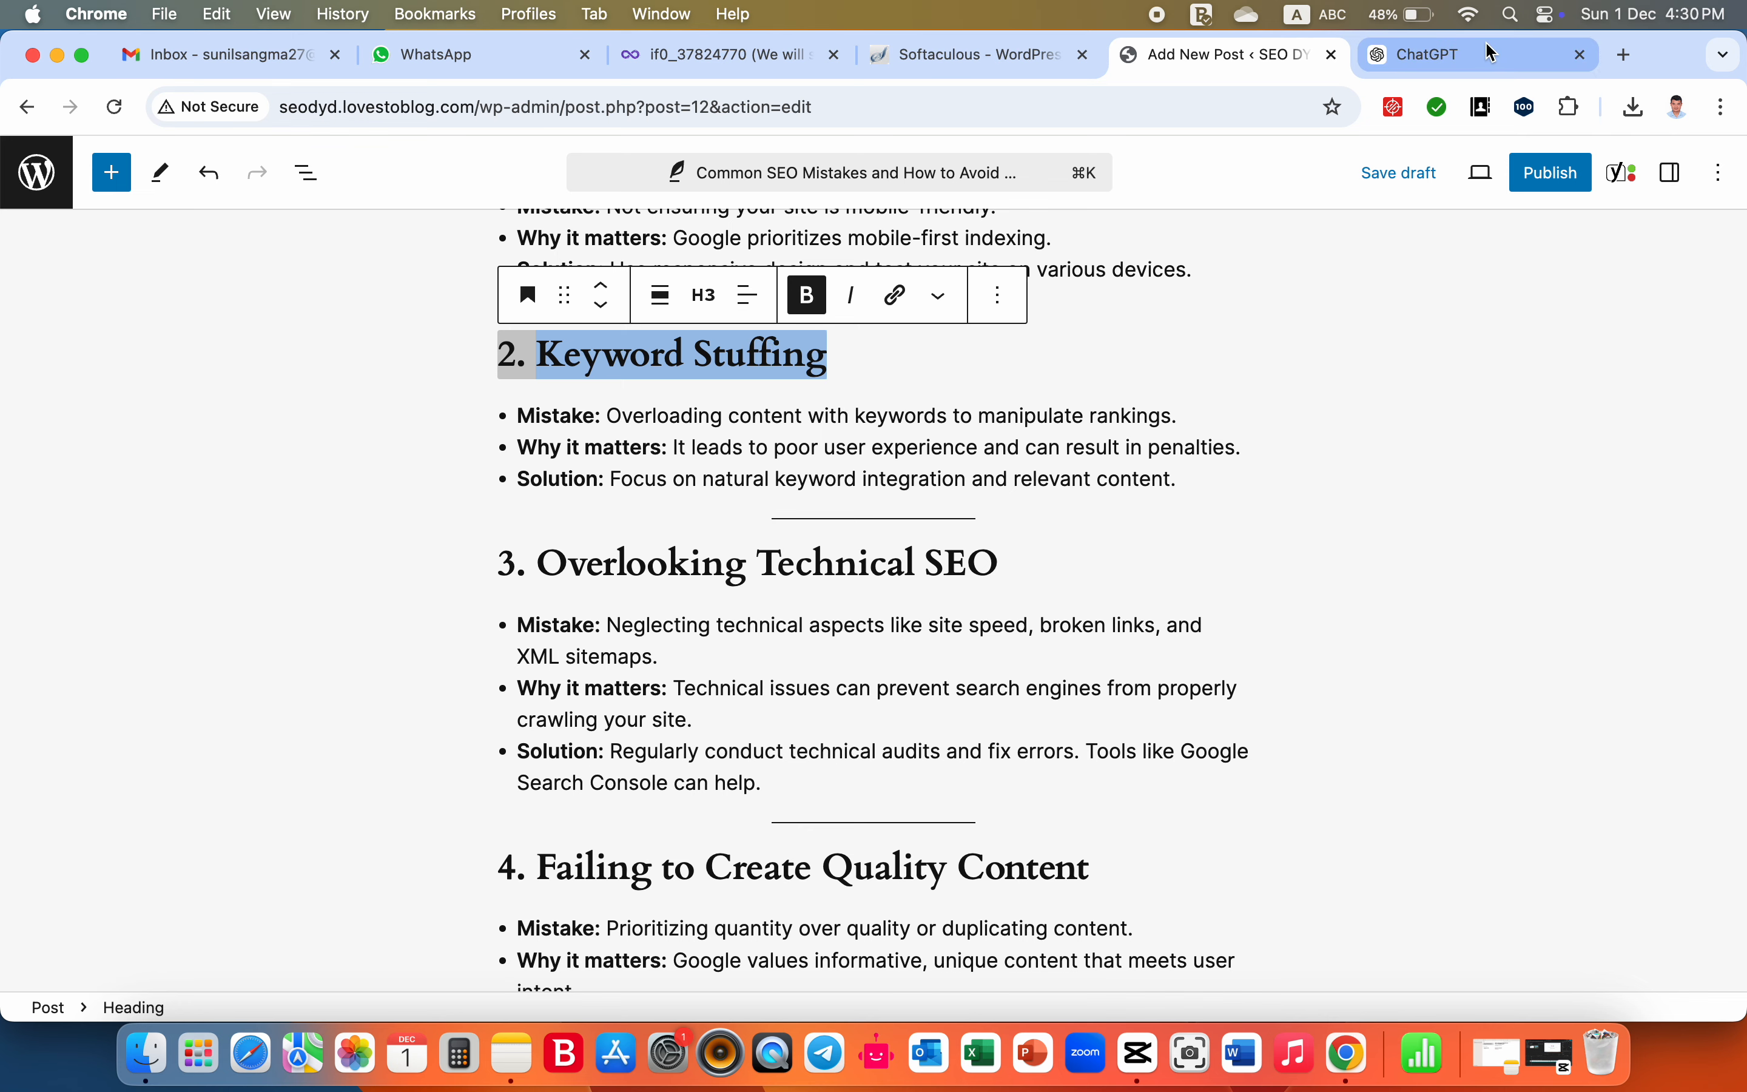
{"action": "left_click", "coordinate": [1493, 57]}
{"action": "left_click", "coordinate": [1626, 55]}
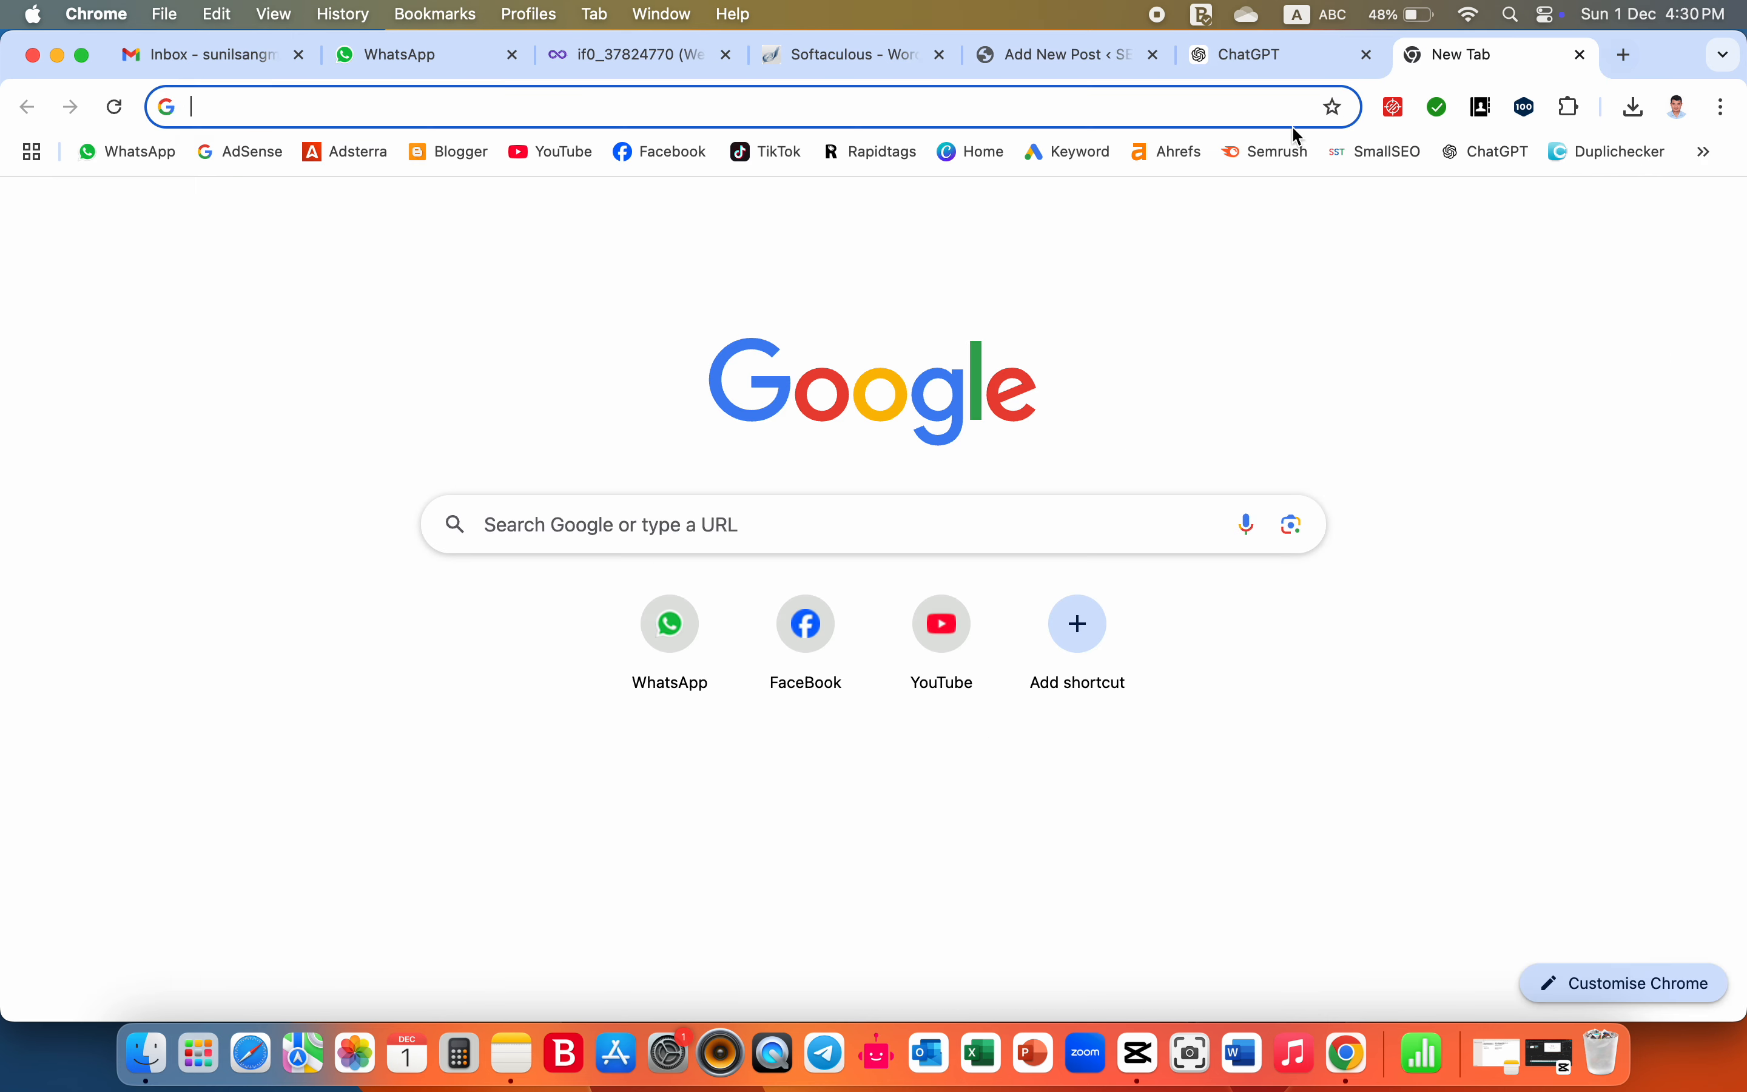
{"action": "key", "text": "super+v"}
{"action": "key", "text": "Return"}
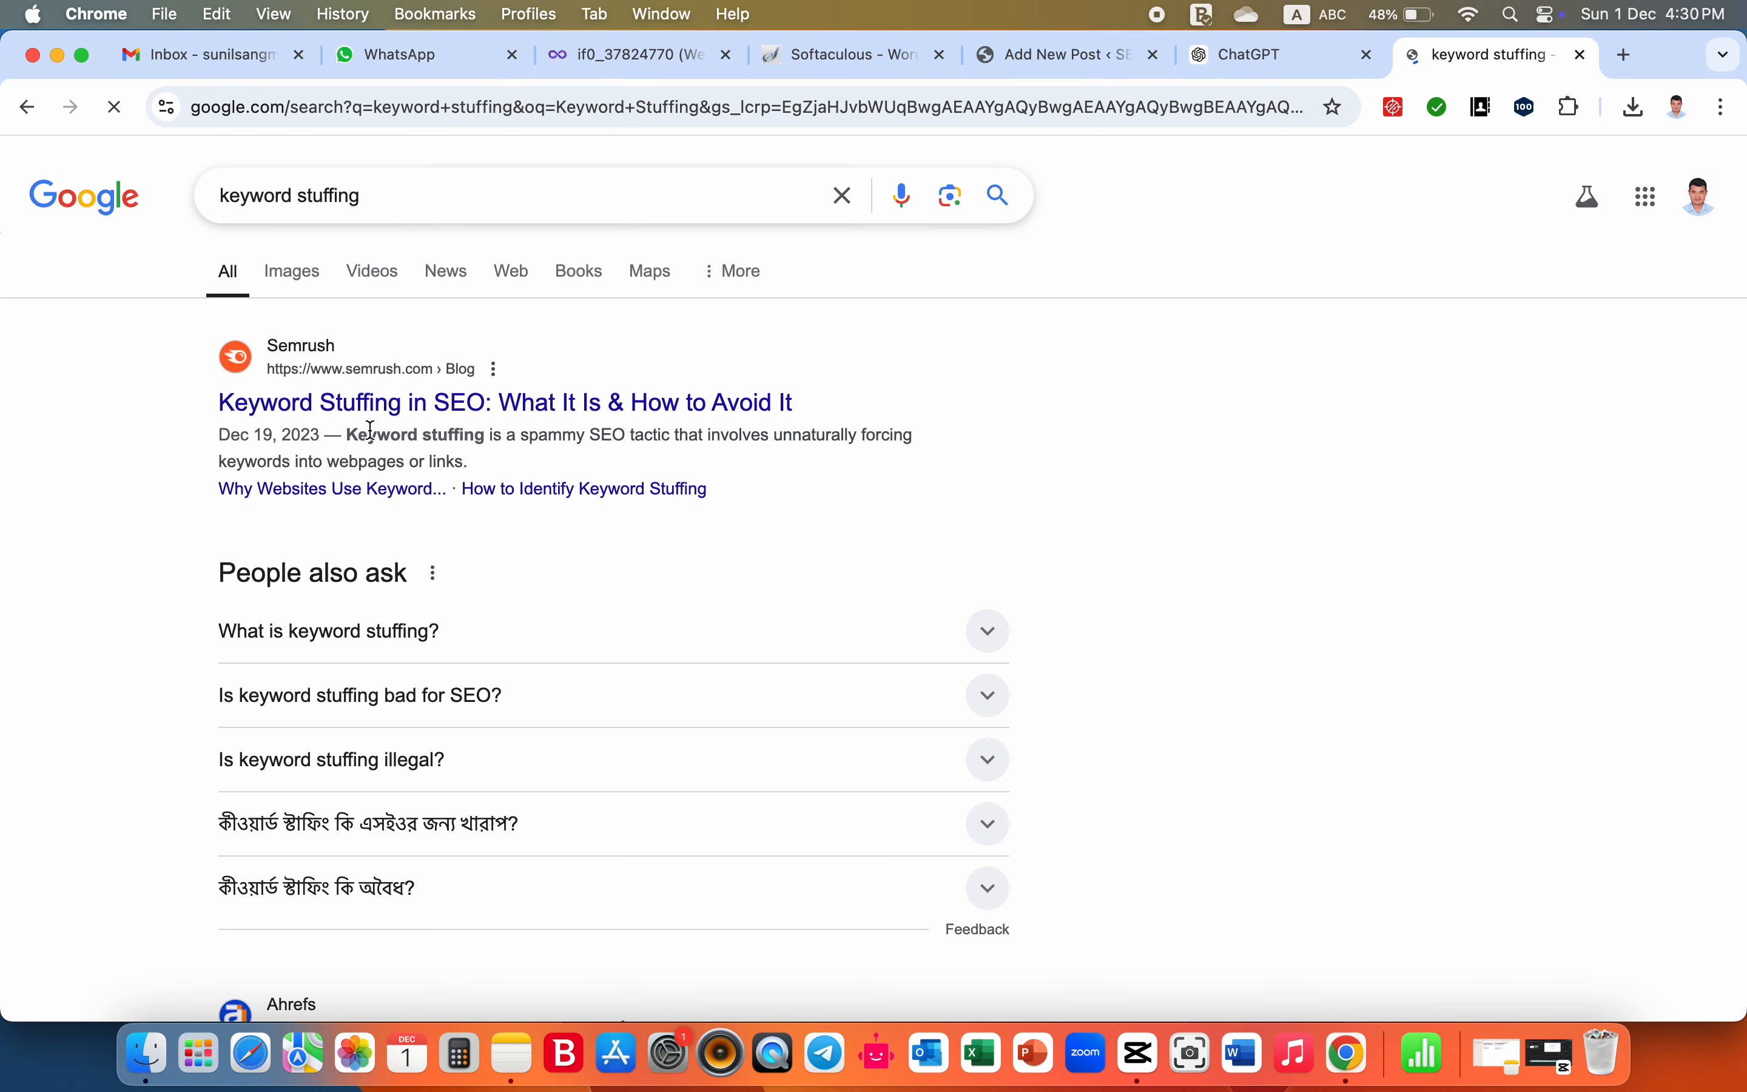
- Try to open the Semrush article on keyword stuffing and return to the search results
{"action": "left_click", "coordinate": [387, 404]}
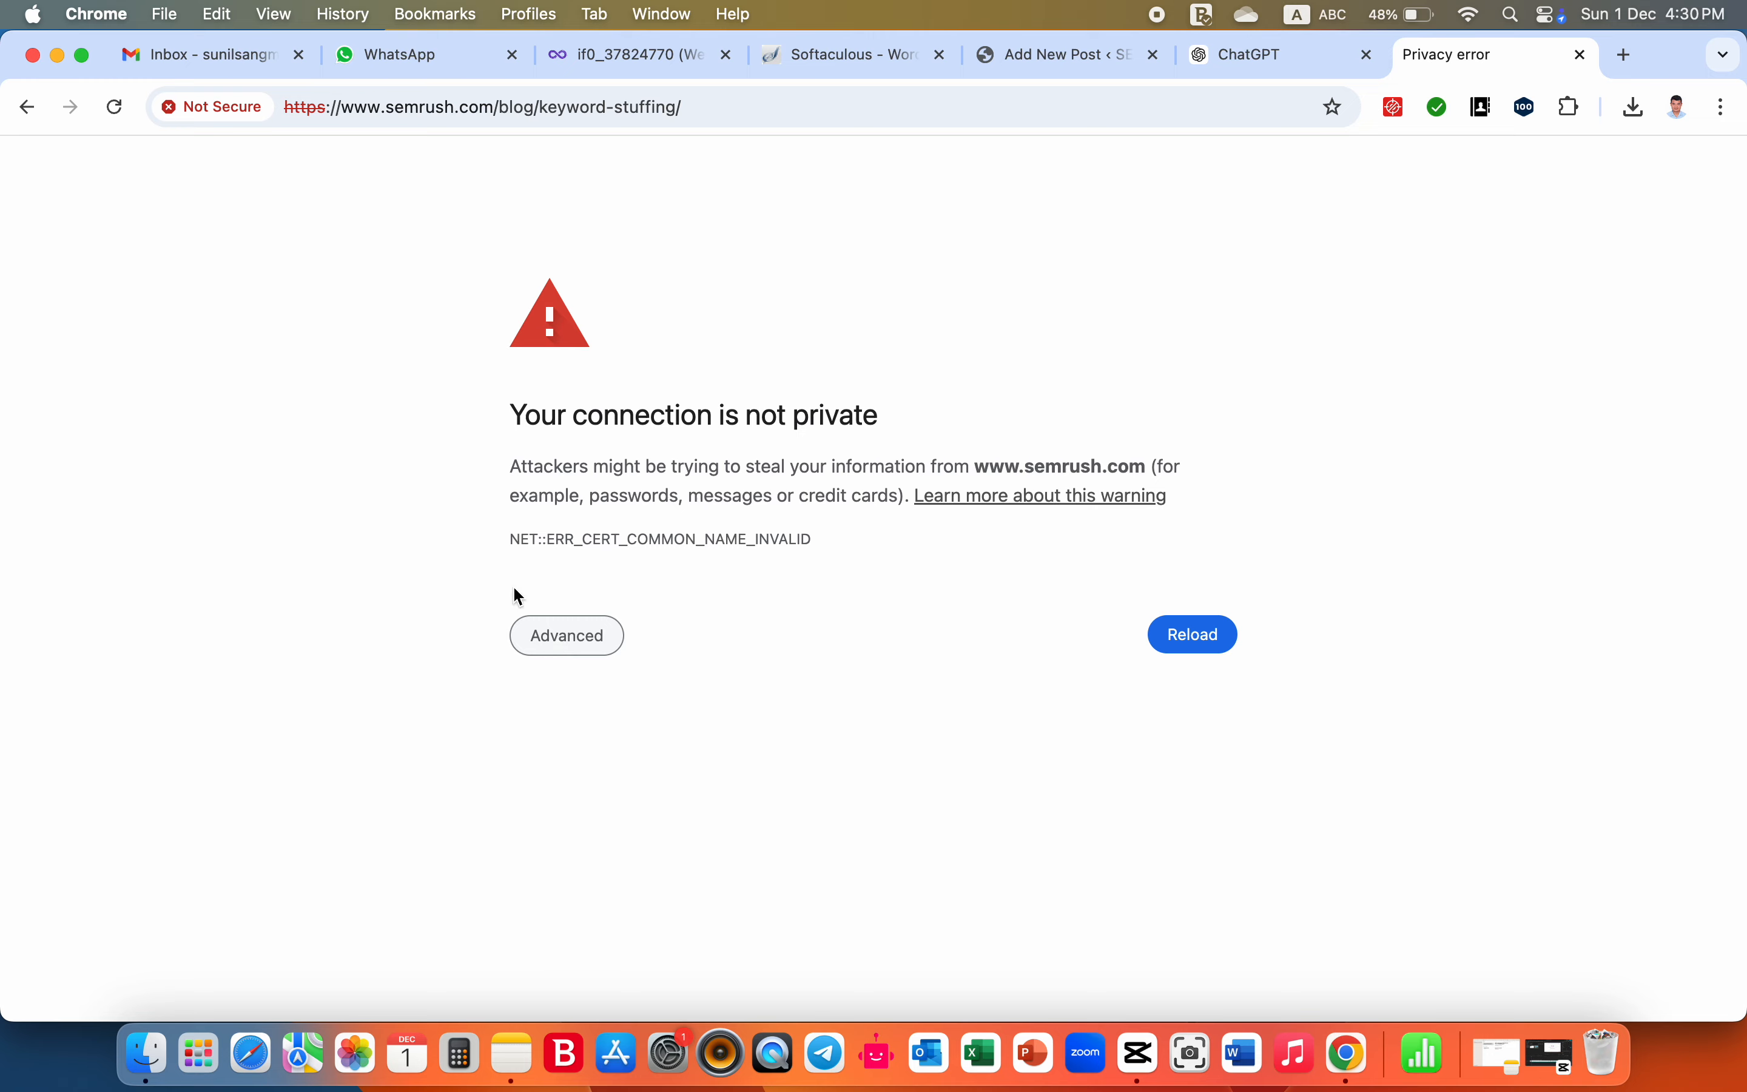
{"action": "left_click", "coordinate": [24, 106]}
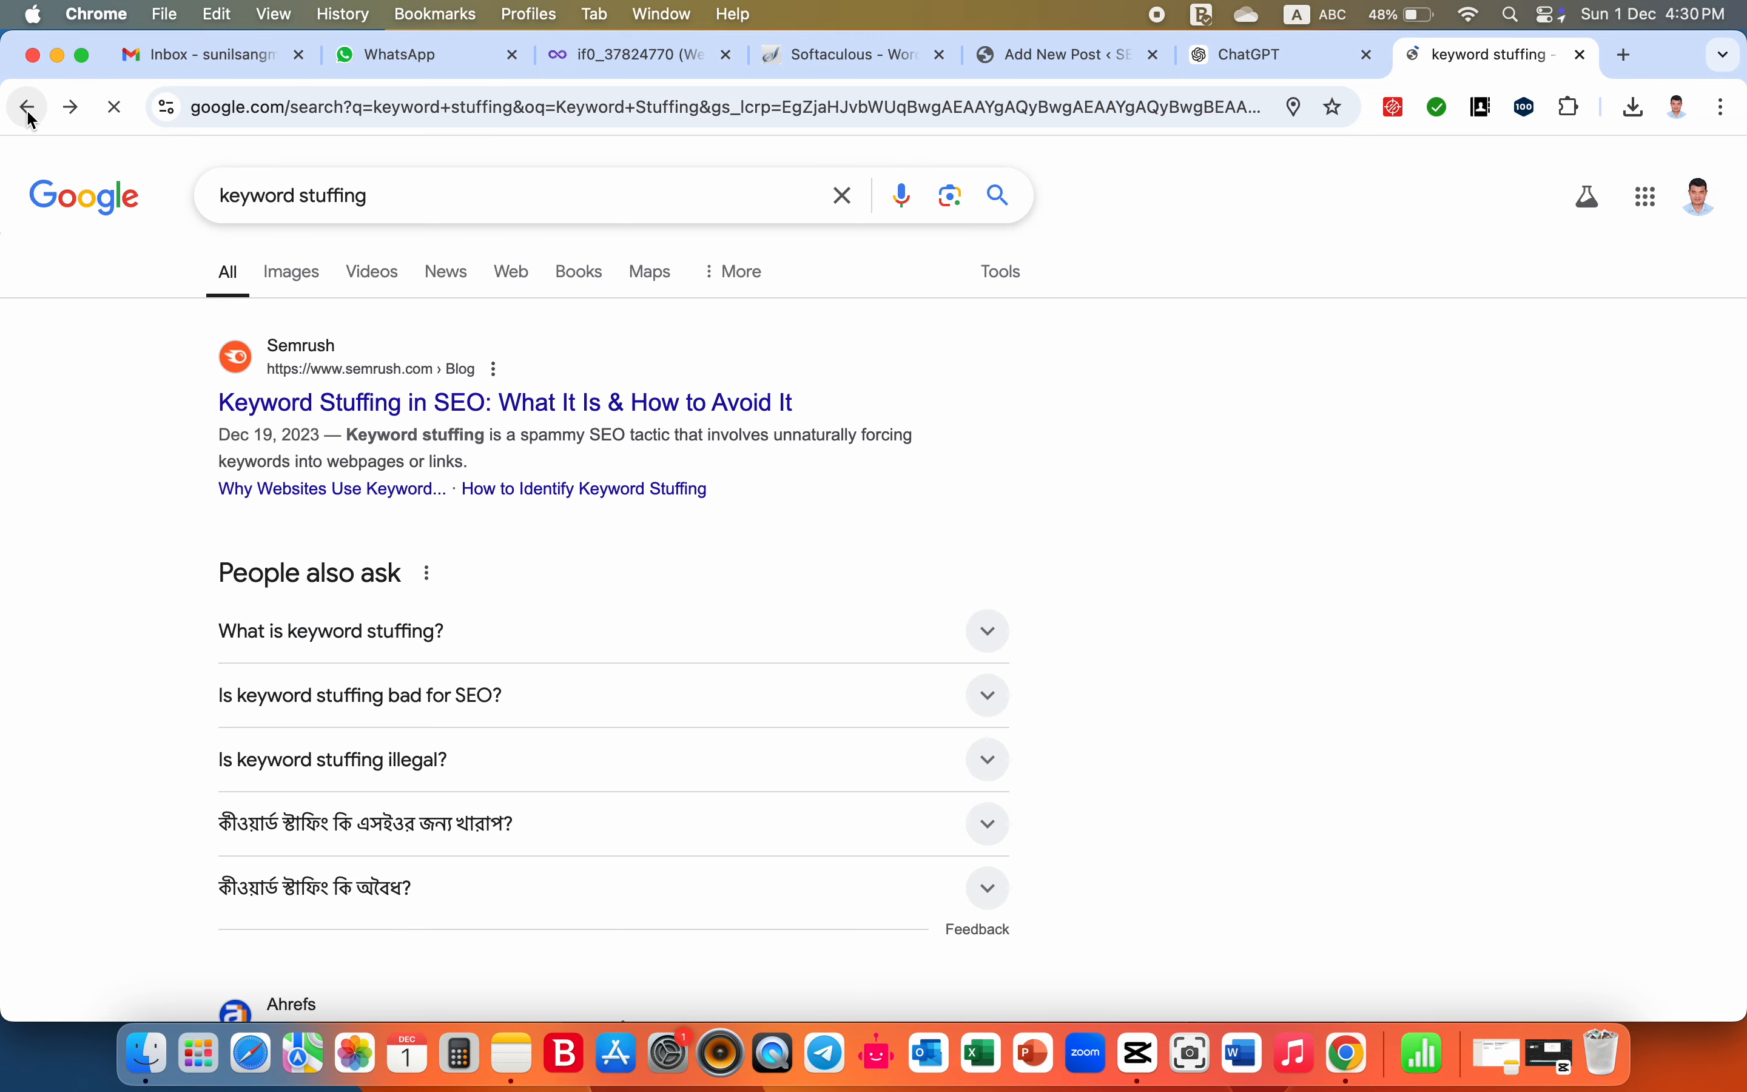
{"action": "left_click", "coordinate": [433, 409]}
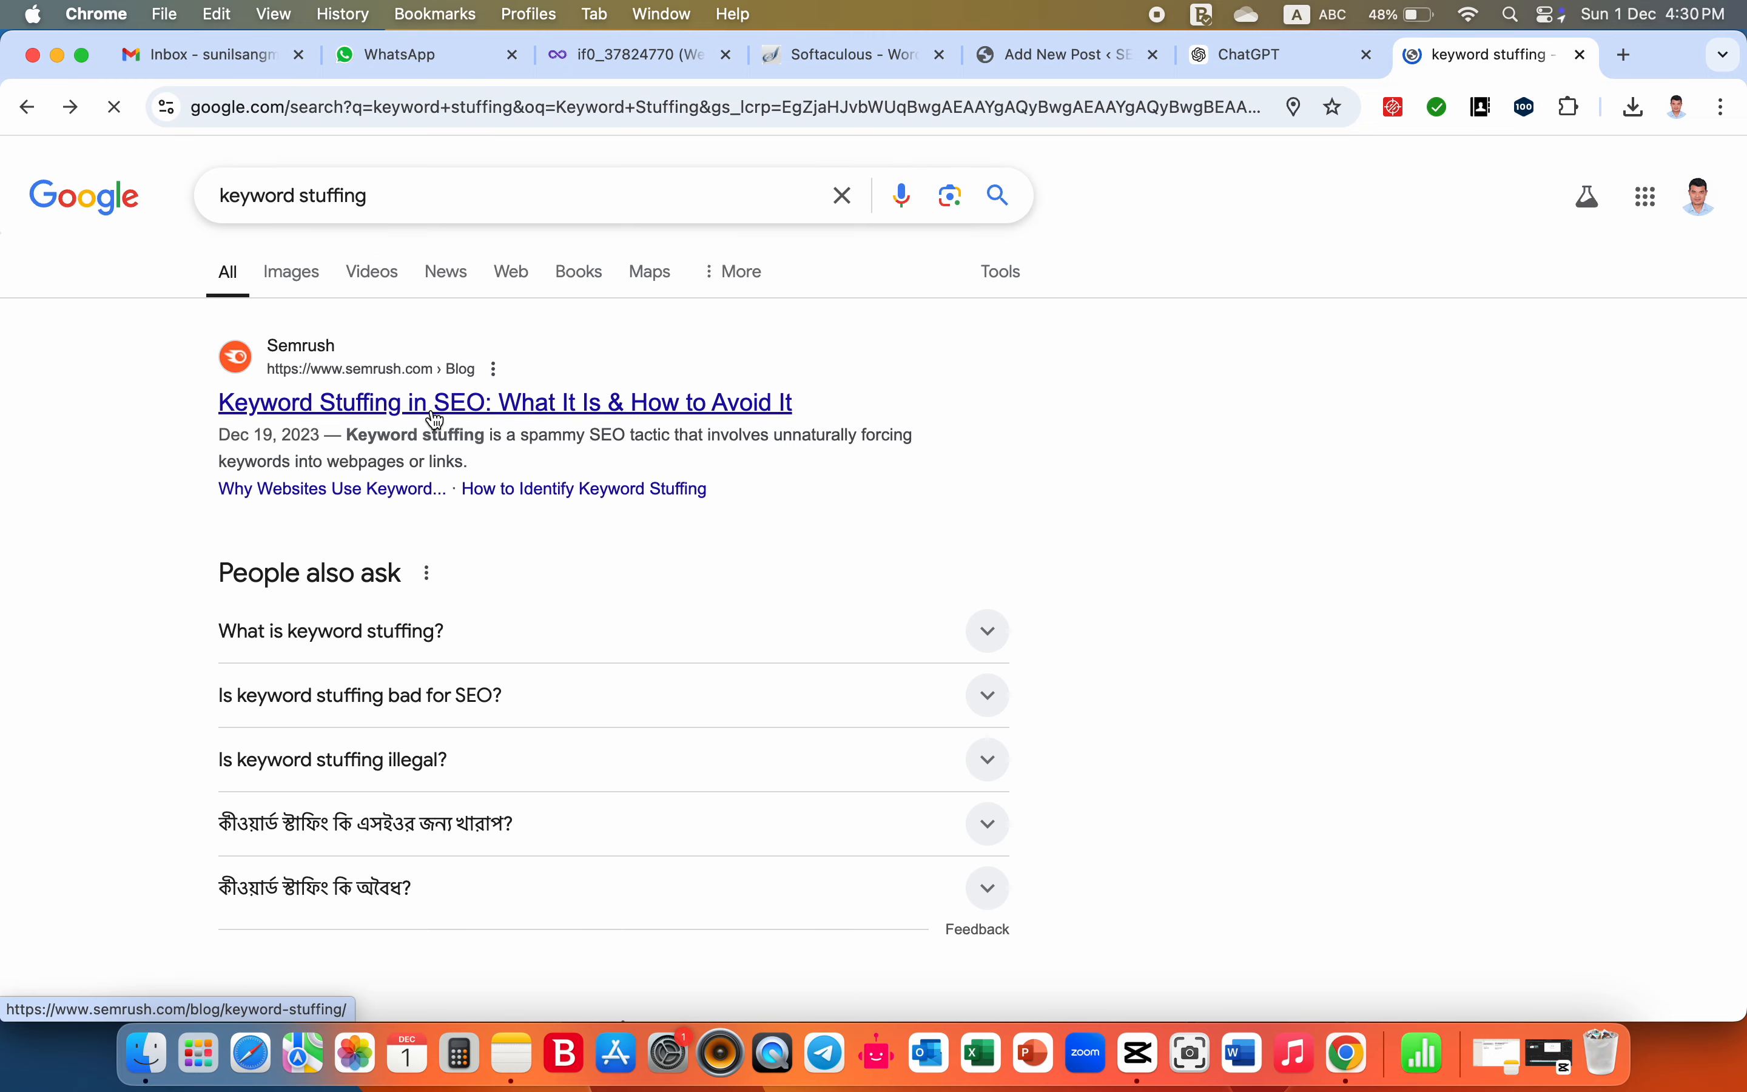
{"action": "left_click", "coordinate": [24, 106]}
- Open the Ahrefs result "What is Keyword Stuffing?" and copy its page address
{"action": "scroll", "coordinate": [563, 565], "scroll_direction": "down", "scroll_amount": 1}
{"action": "scroll", "coordinate": [563, 565], "scroll_direction": "down", "scroll_amount": 5}
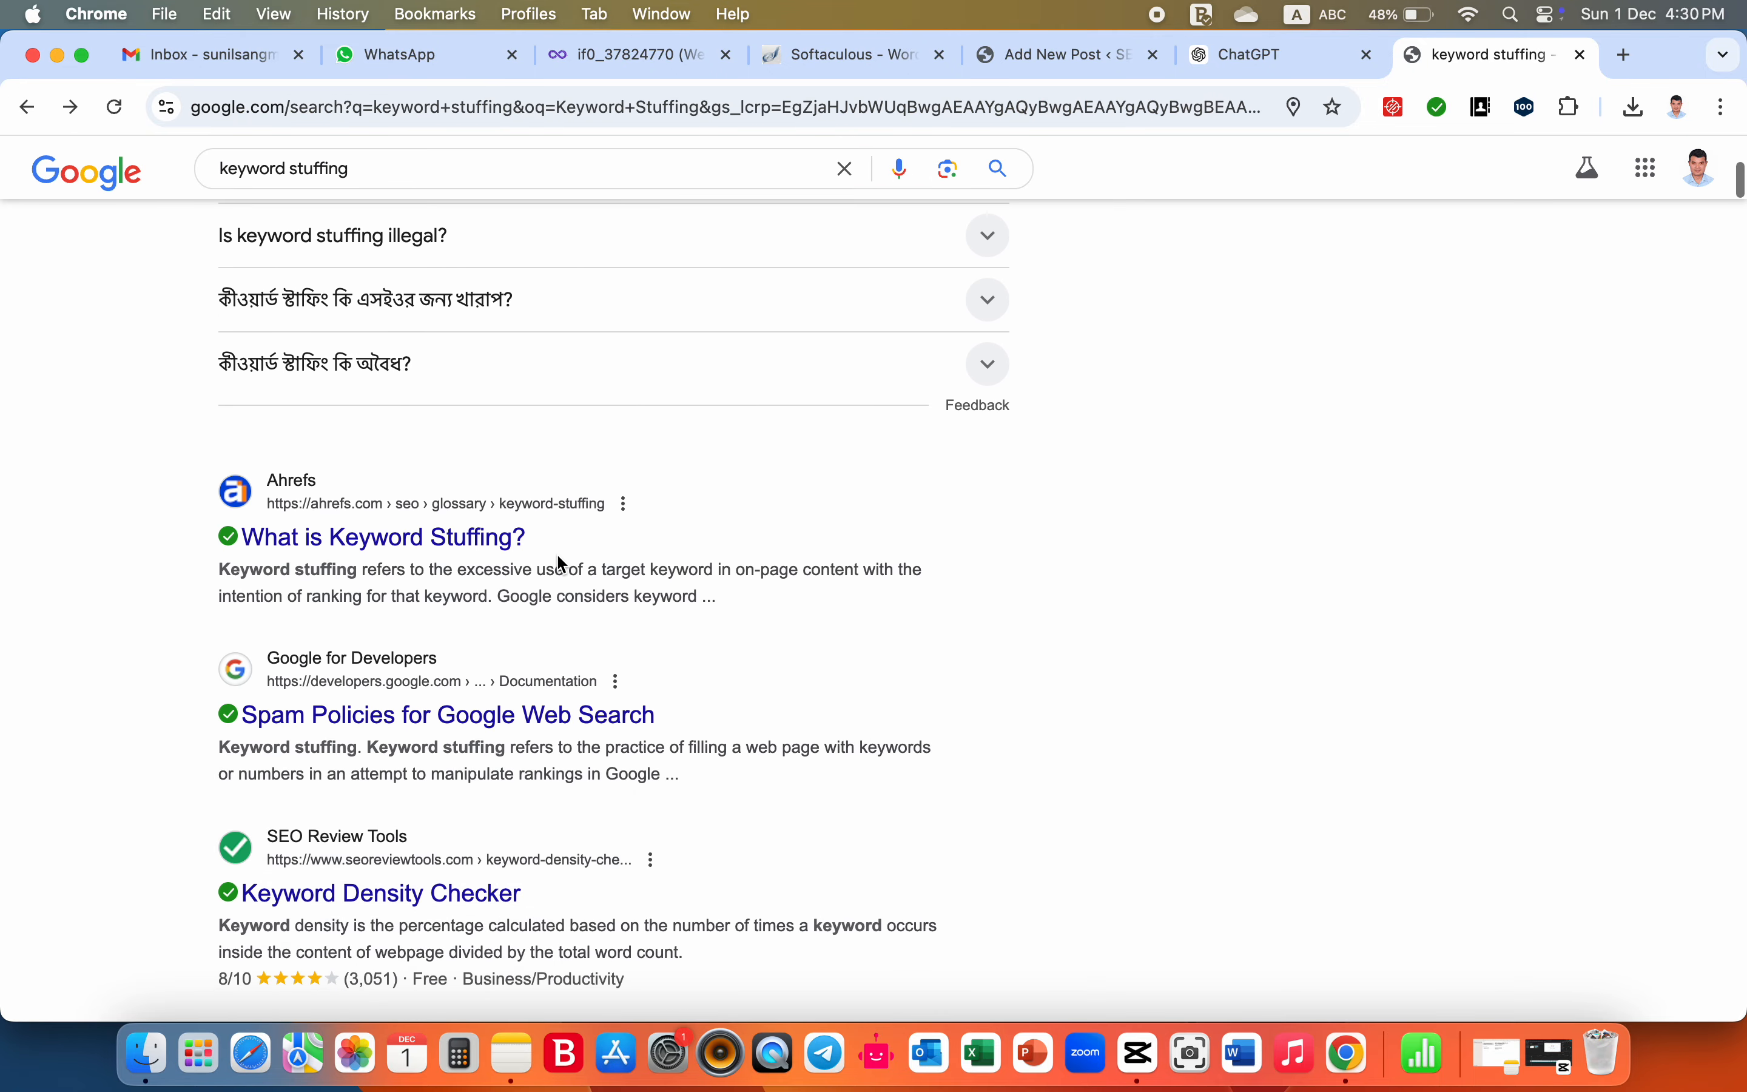
{"action": "left_click", "coordinate": [436, 554]}
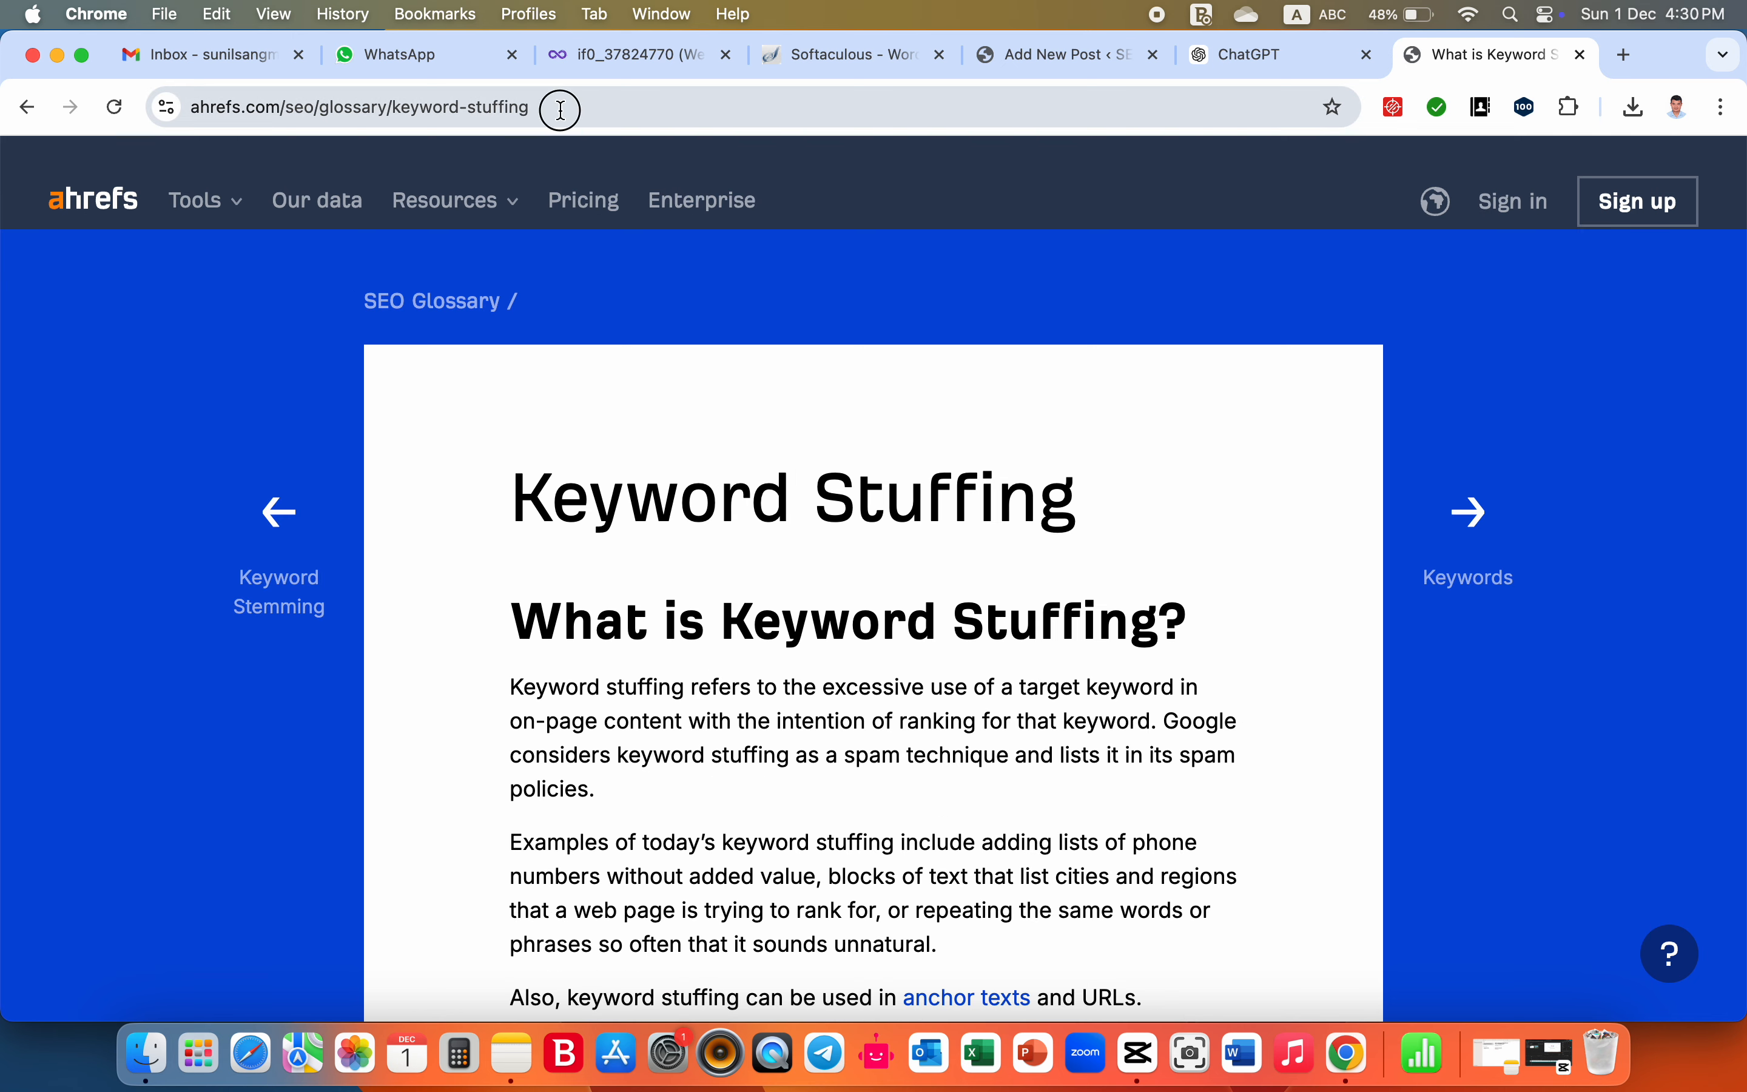
{"action": "left_click", "coordinate": [561, 107]}
{"action": "key", "text": "super+c"}
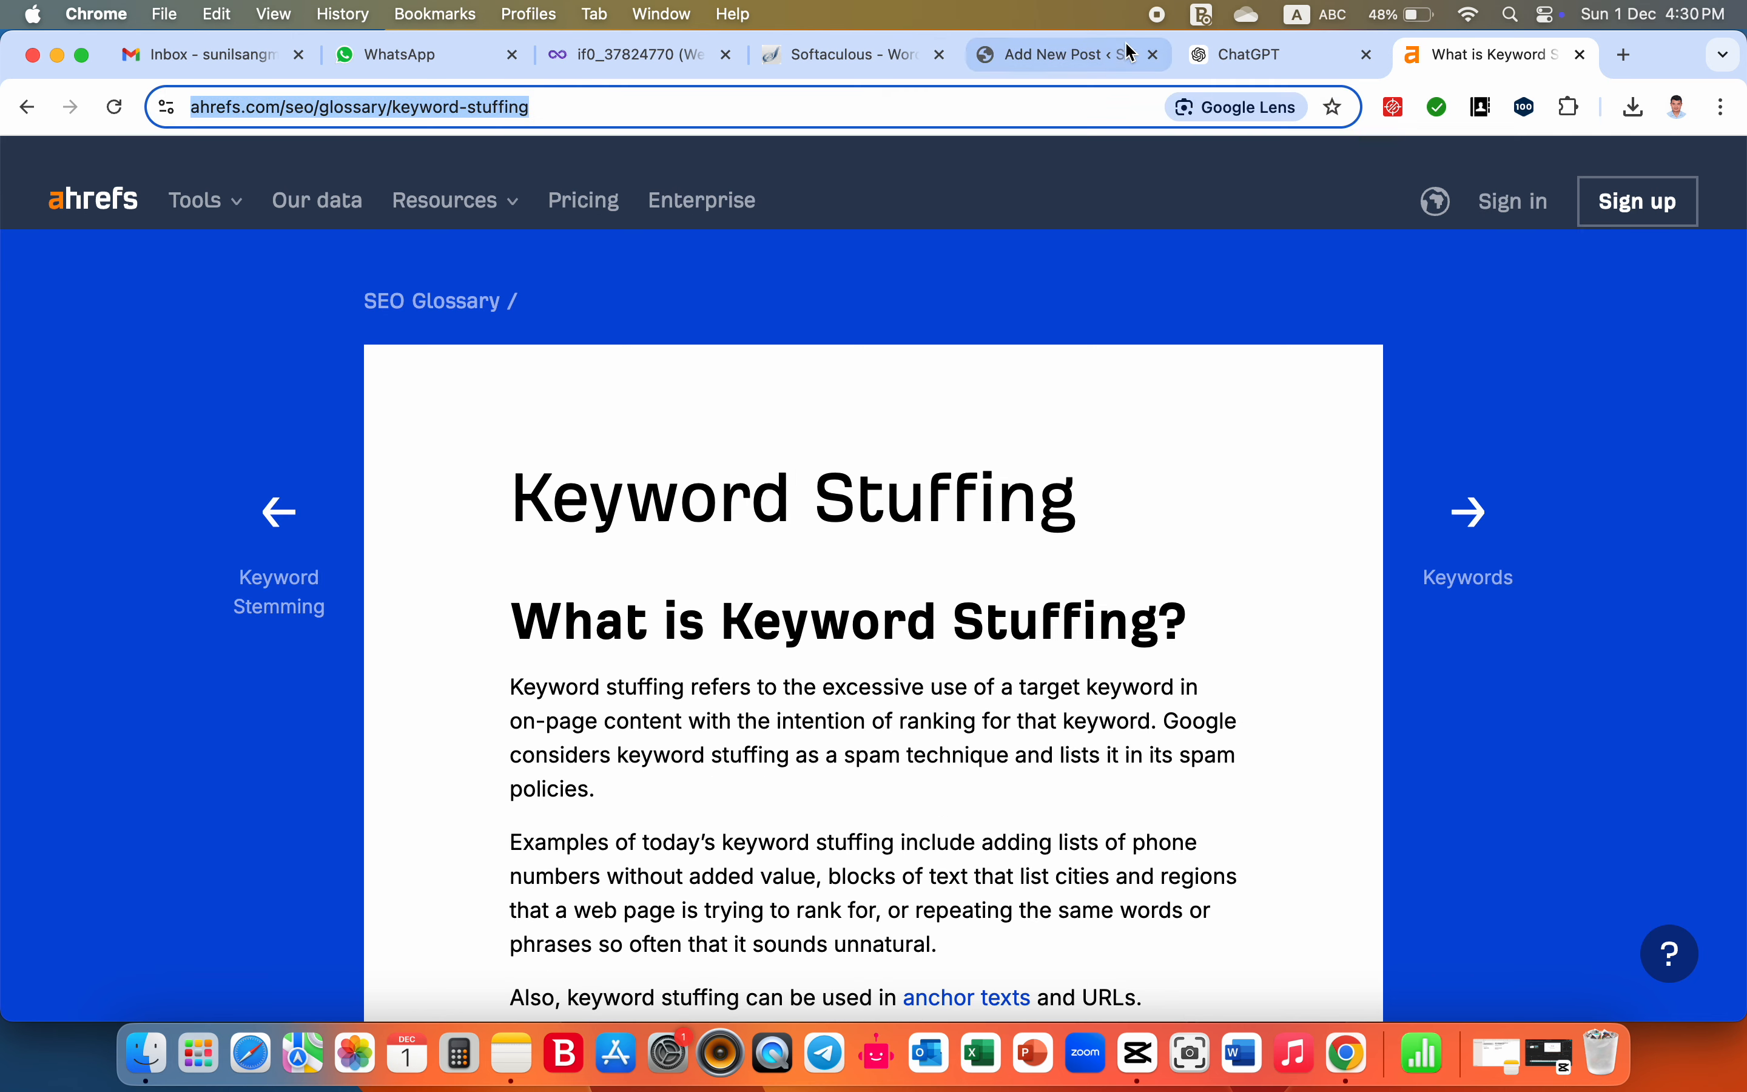
- Return to the WordPress post editor and link the words "Keyword Stuffing" in heading 2 to ahrefs.com/seo/glossary/keyword-stuffing
{"action": "left_click", "coordinate": [1057, 55]}
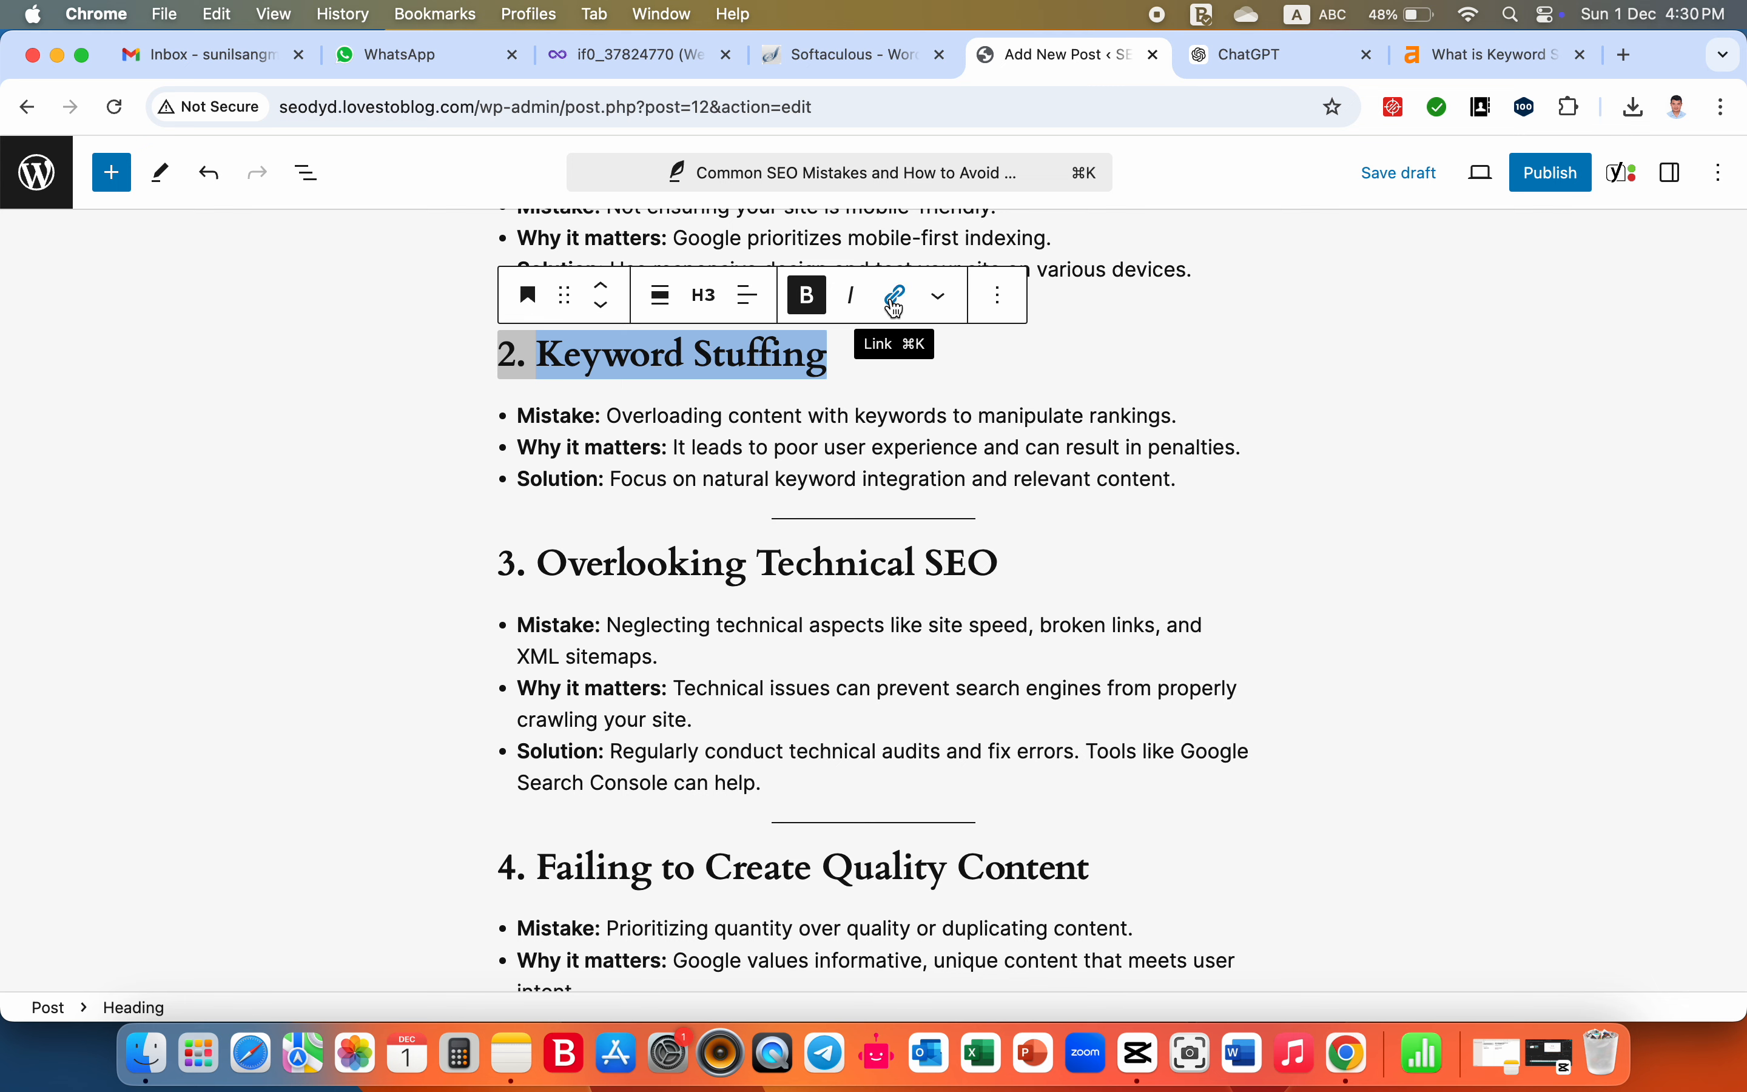
{"action": "left_click", "coordinate": [895, 296]}
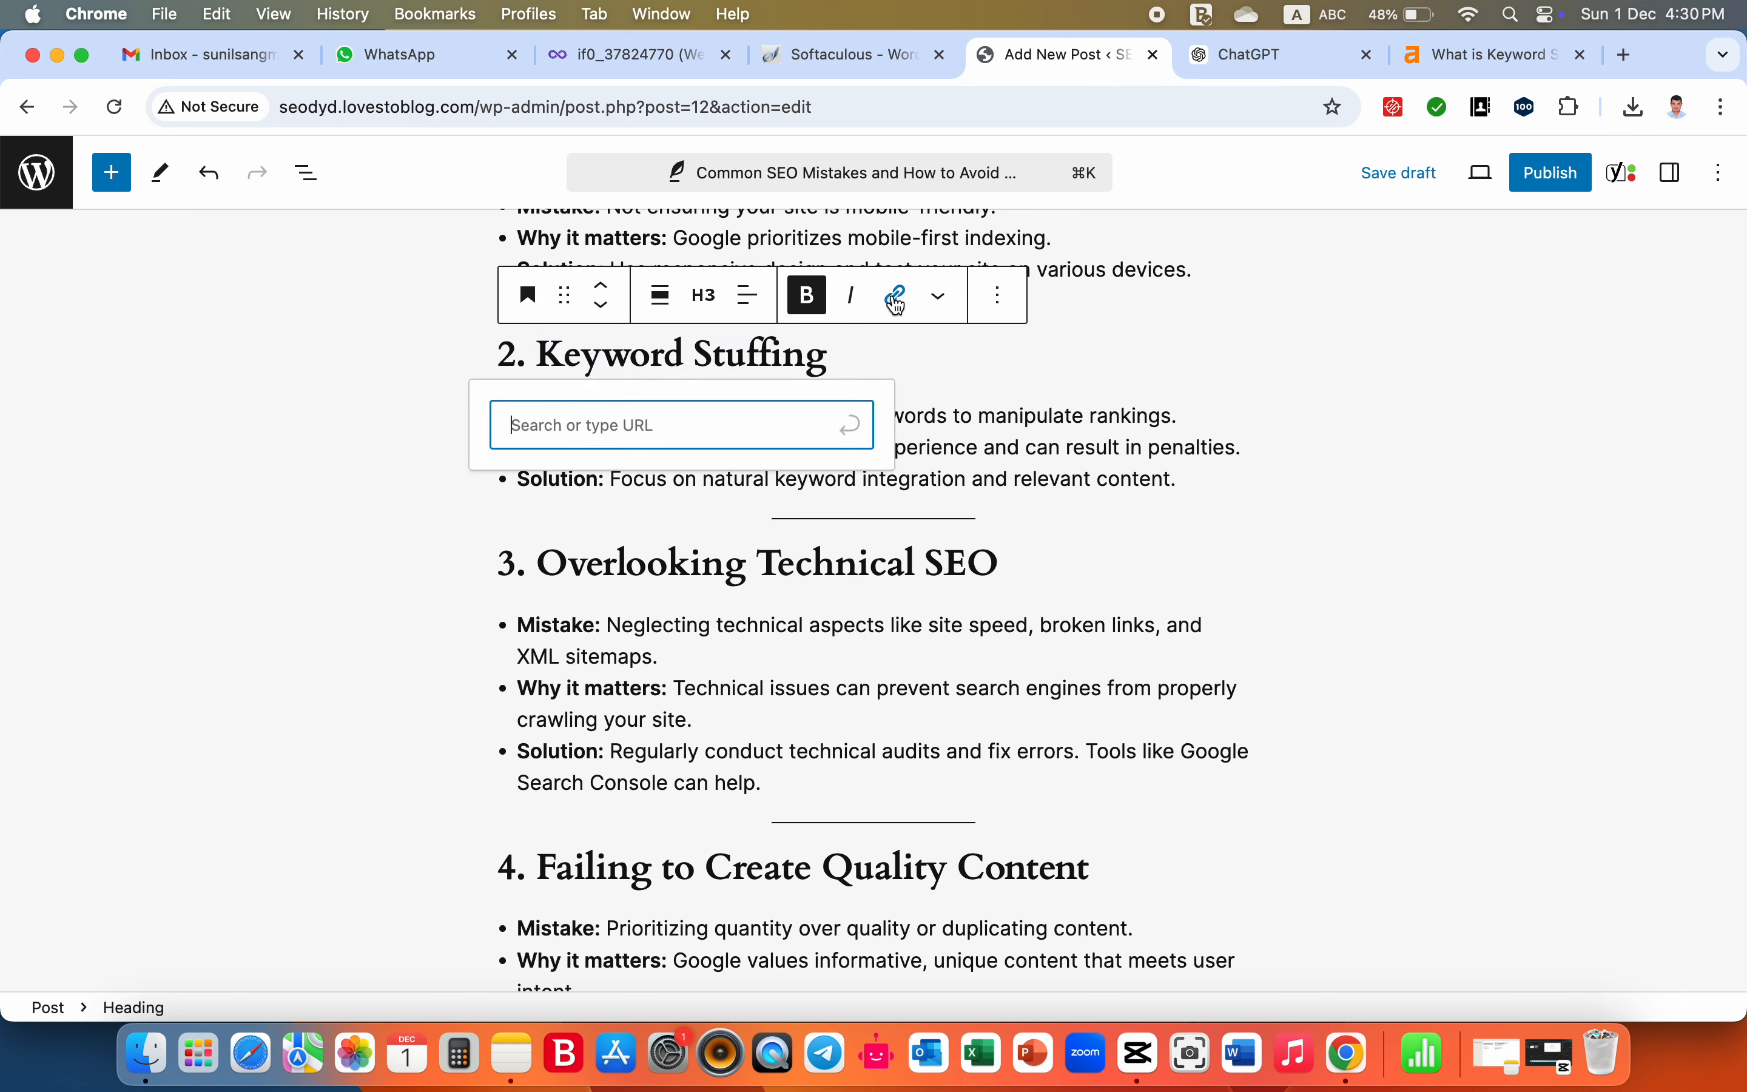
{"action": "key", "text": "super+v"}
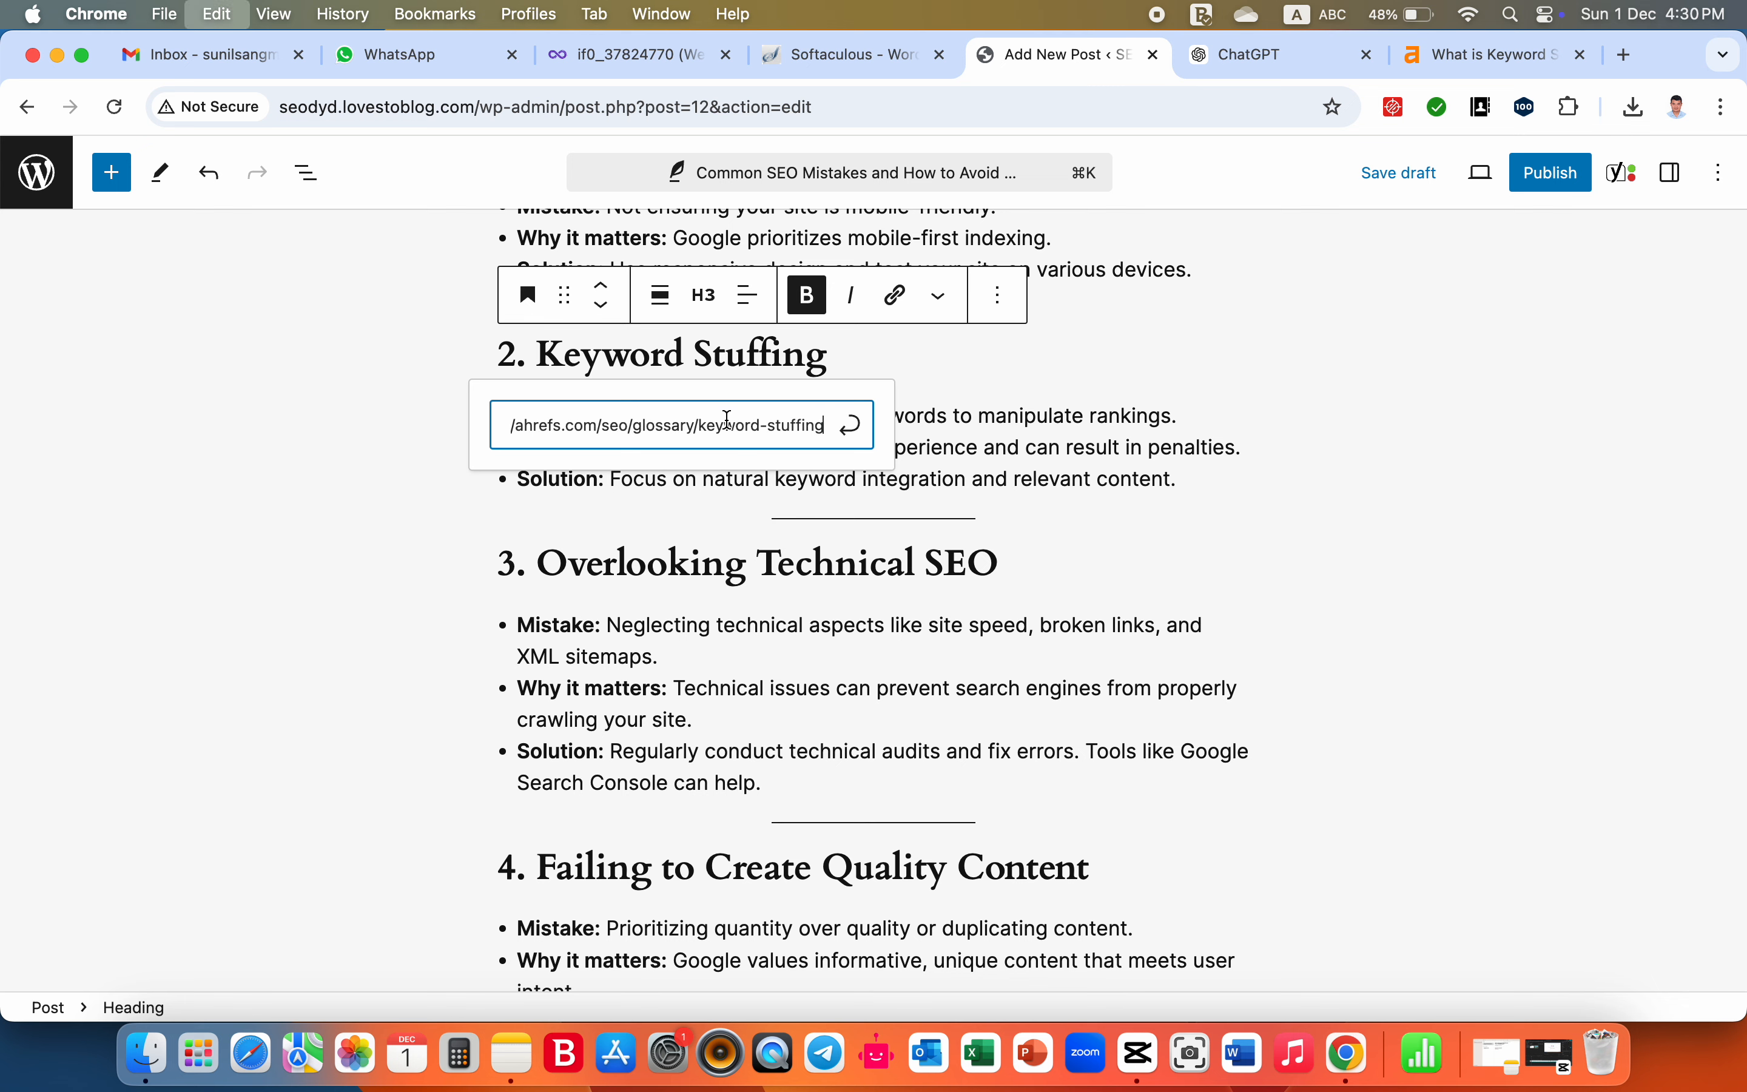
{"action": "left_click", "coordinate": [852, 425]}
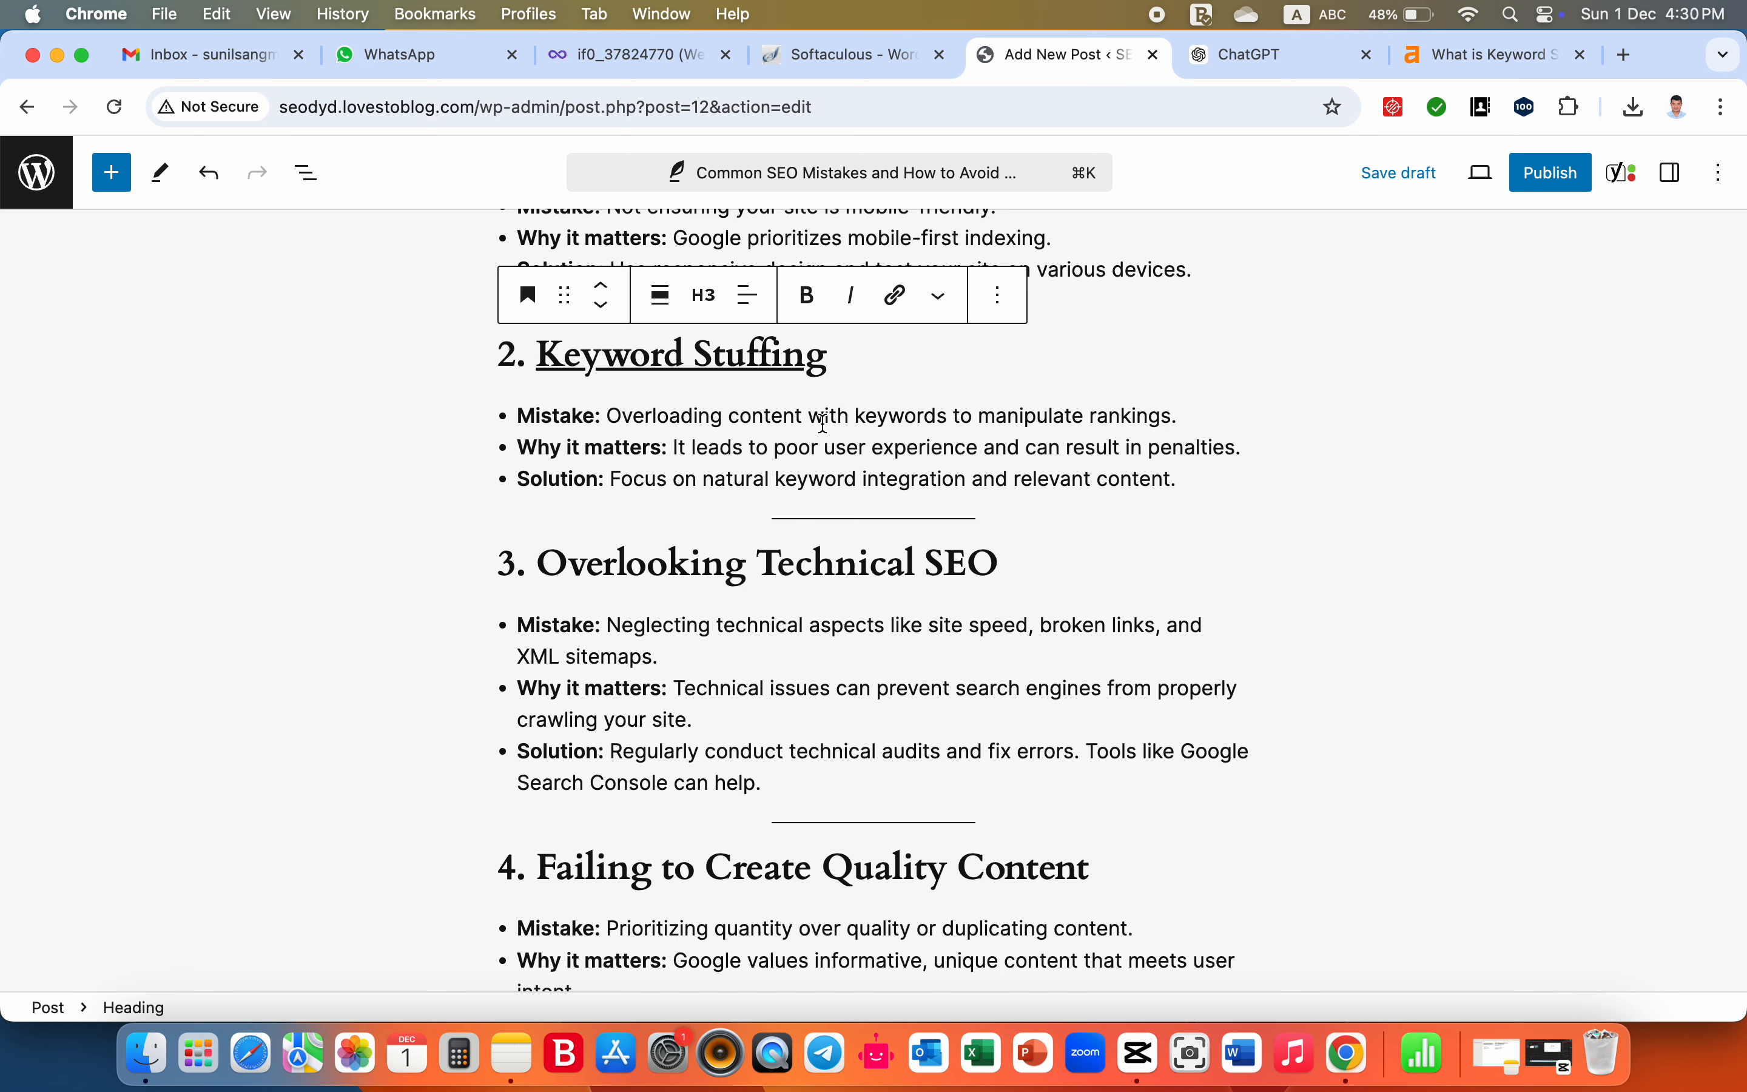
{"action": "left_click", "coordinate": [824, 417]}
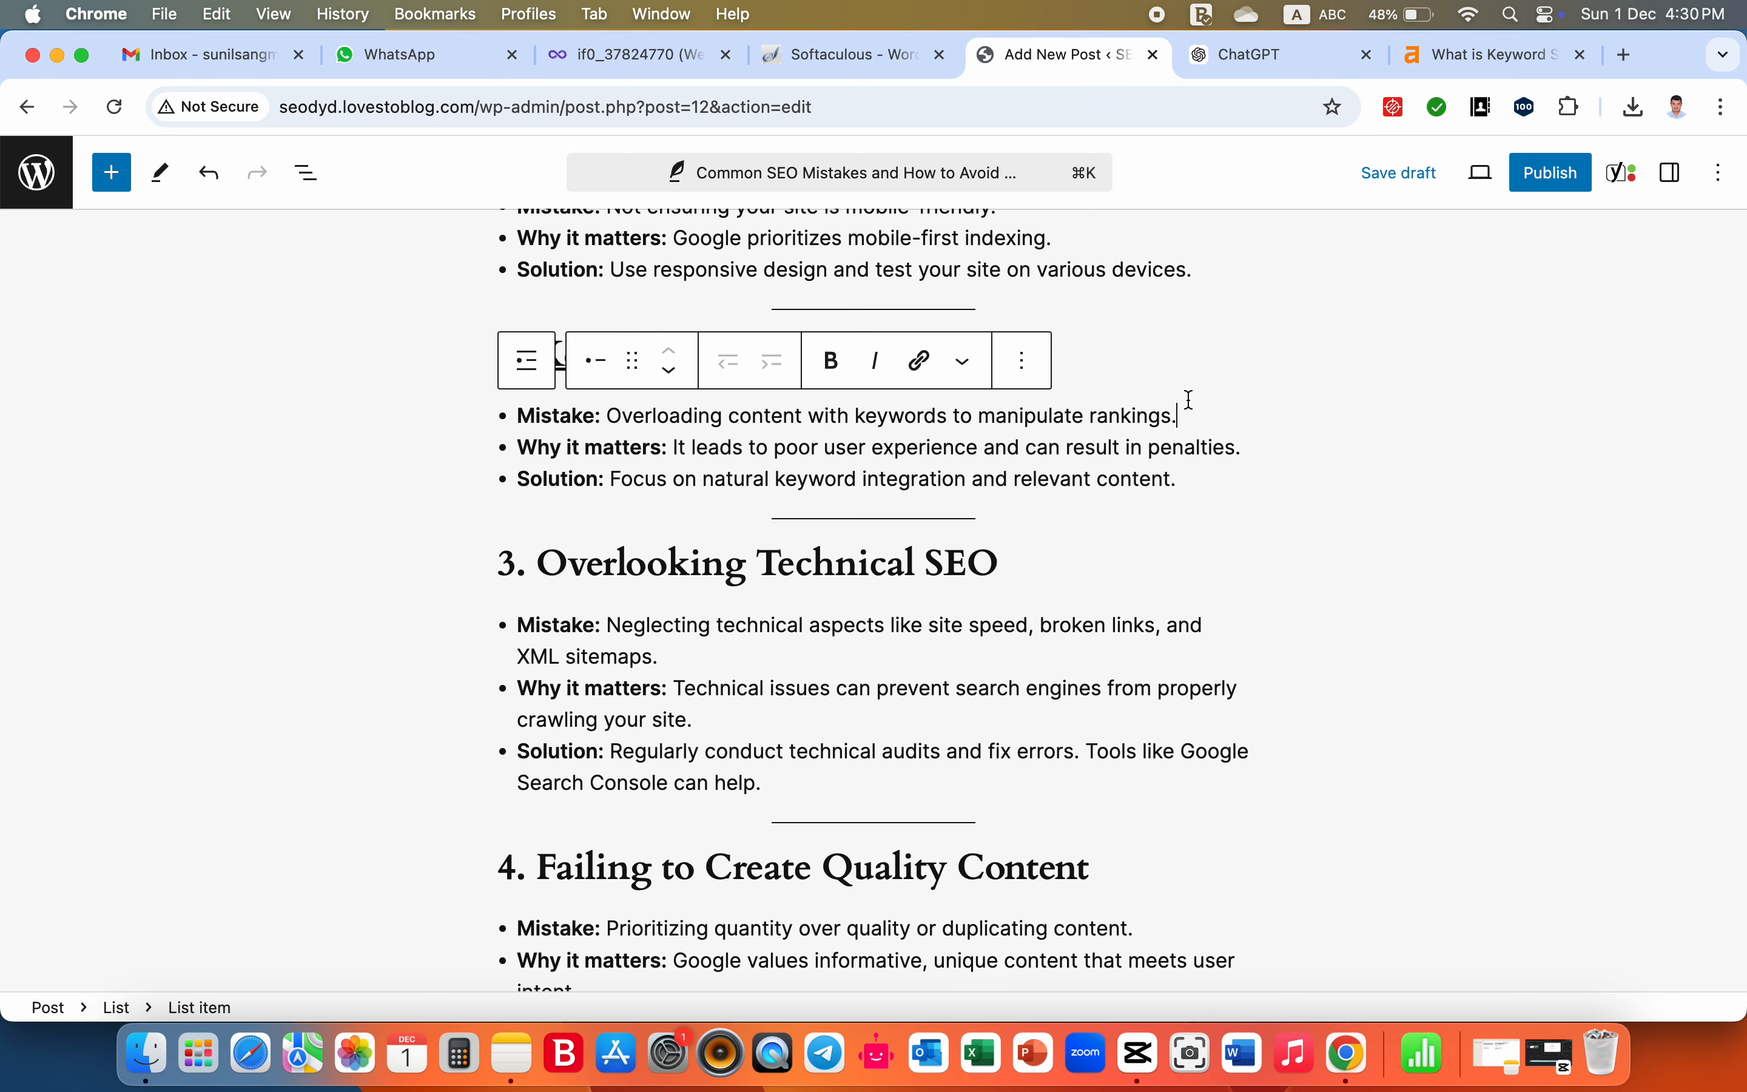
- Set the text color of the "2. Keyword Stuffing" heading to the theme color Accent / Three (#D8613C)
{"action": "left_click", "coordinate": [1085, 338]}
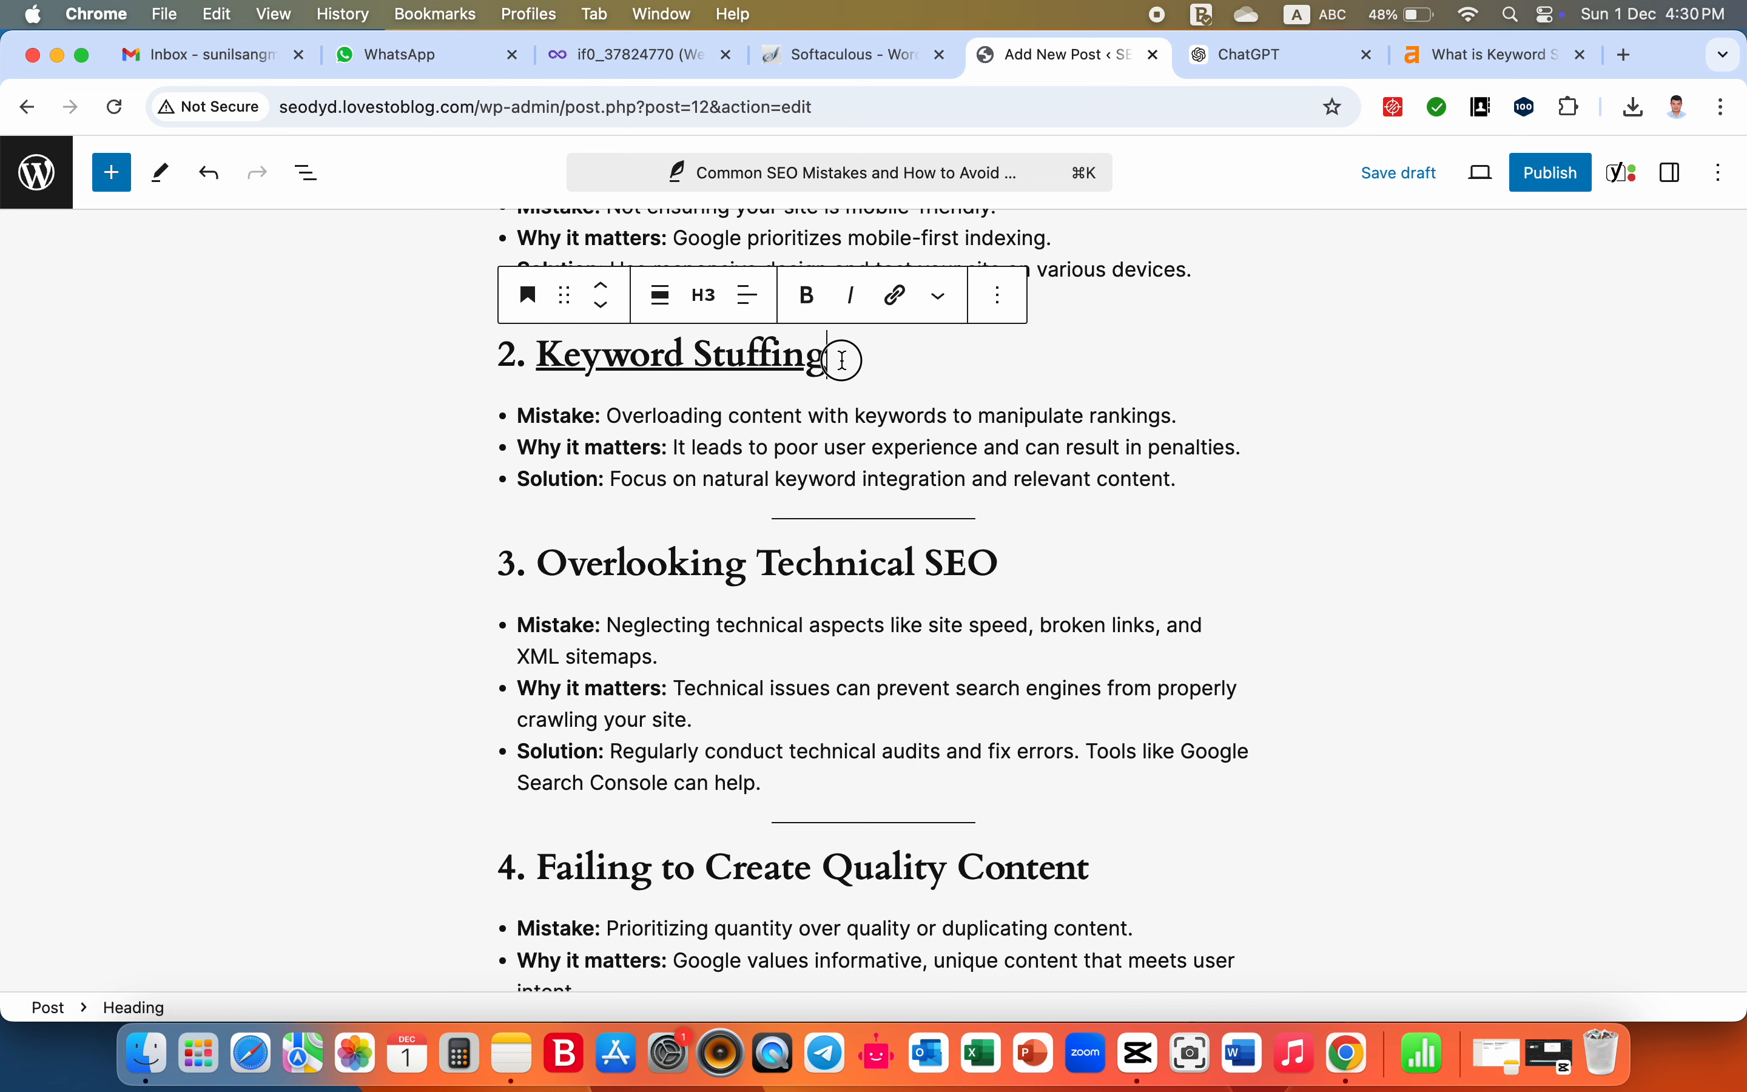
{"action": "left_click_drag", "start_coordinate": [838, 354], "coordinate": [502, 359]}
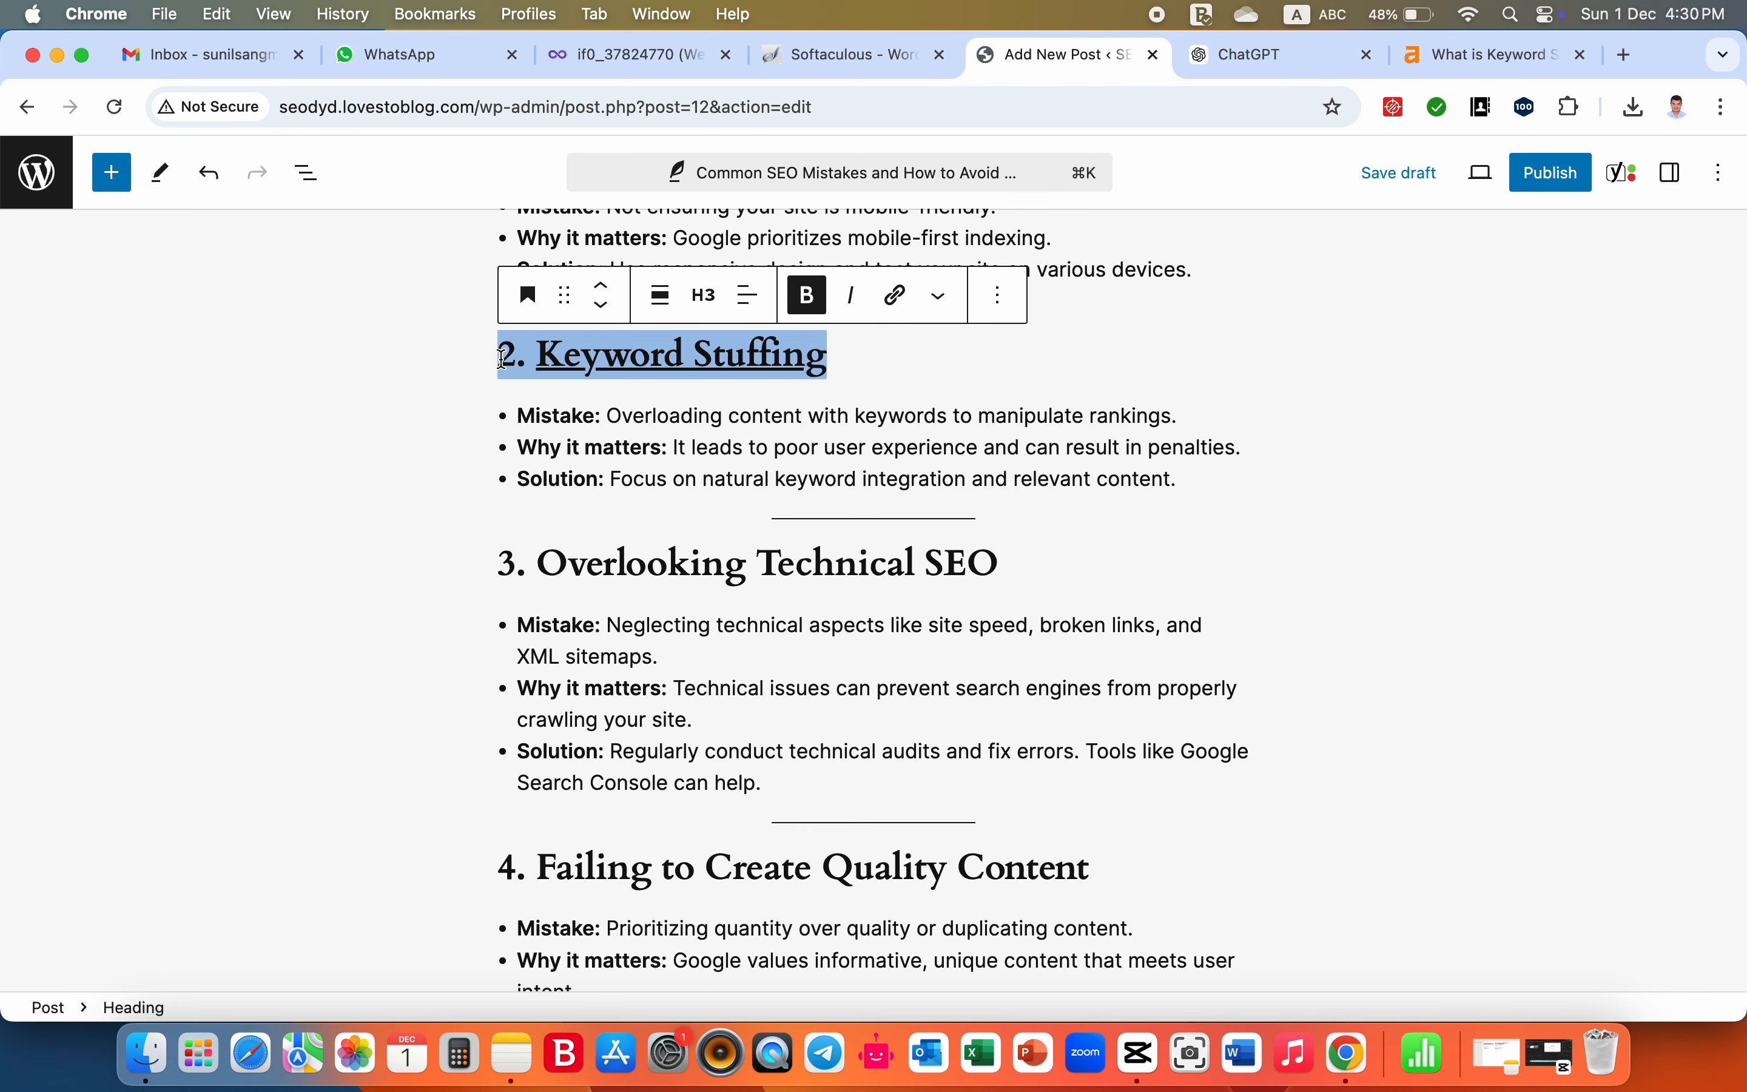
{"action": "left_click", "coordinate": [1672, 184]}
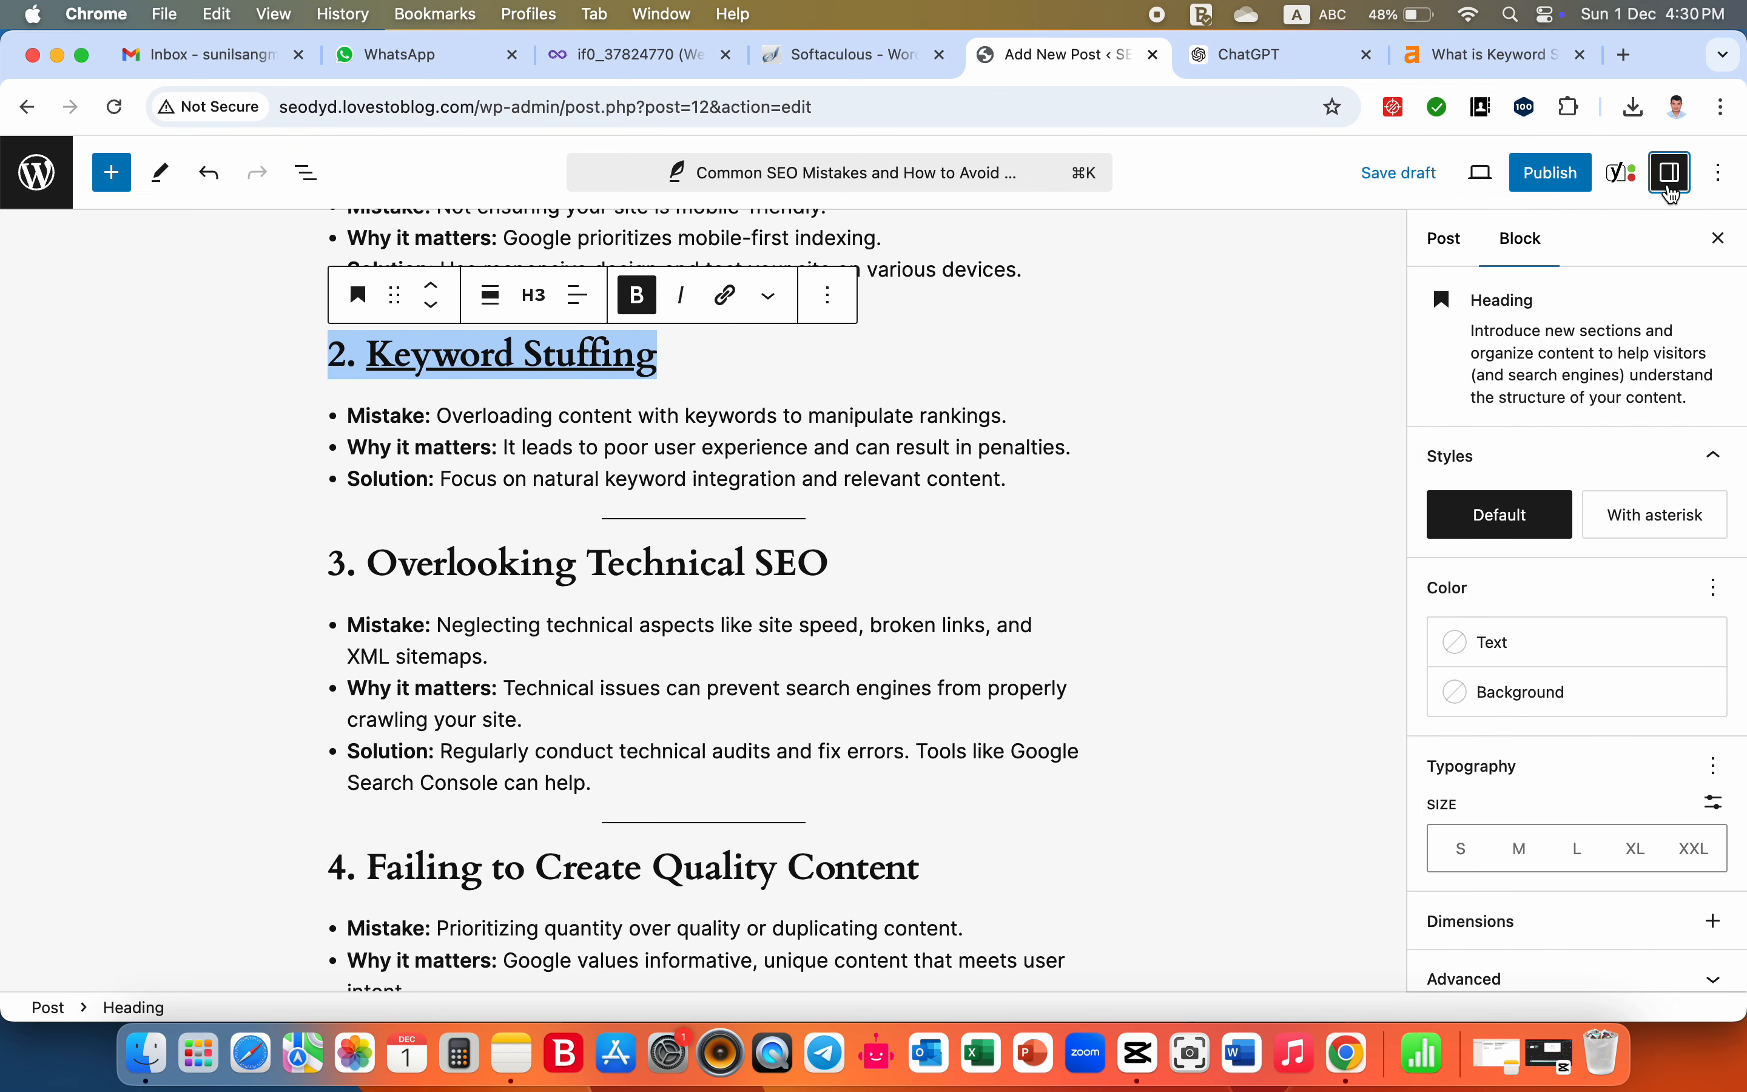
{"action": "left_click", "coordinate": [1559, 657]}
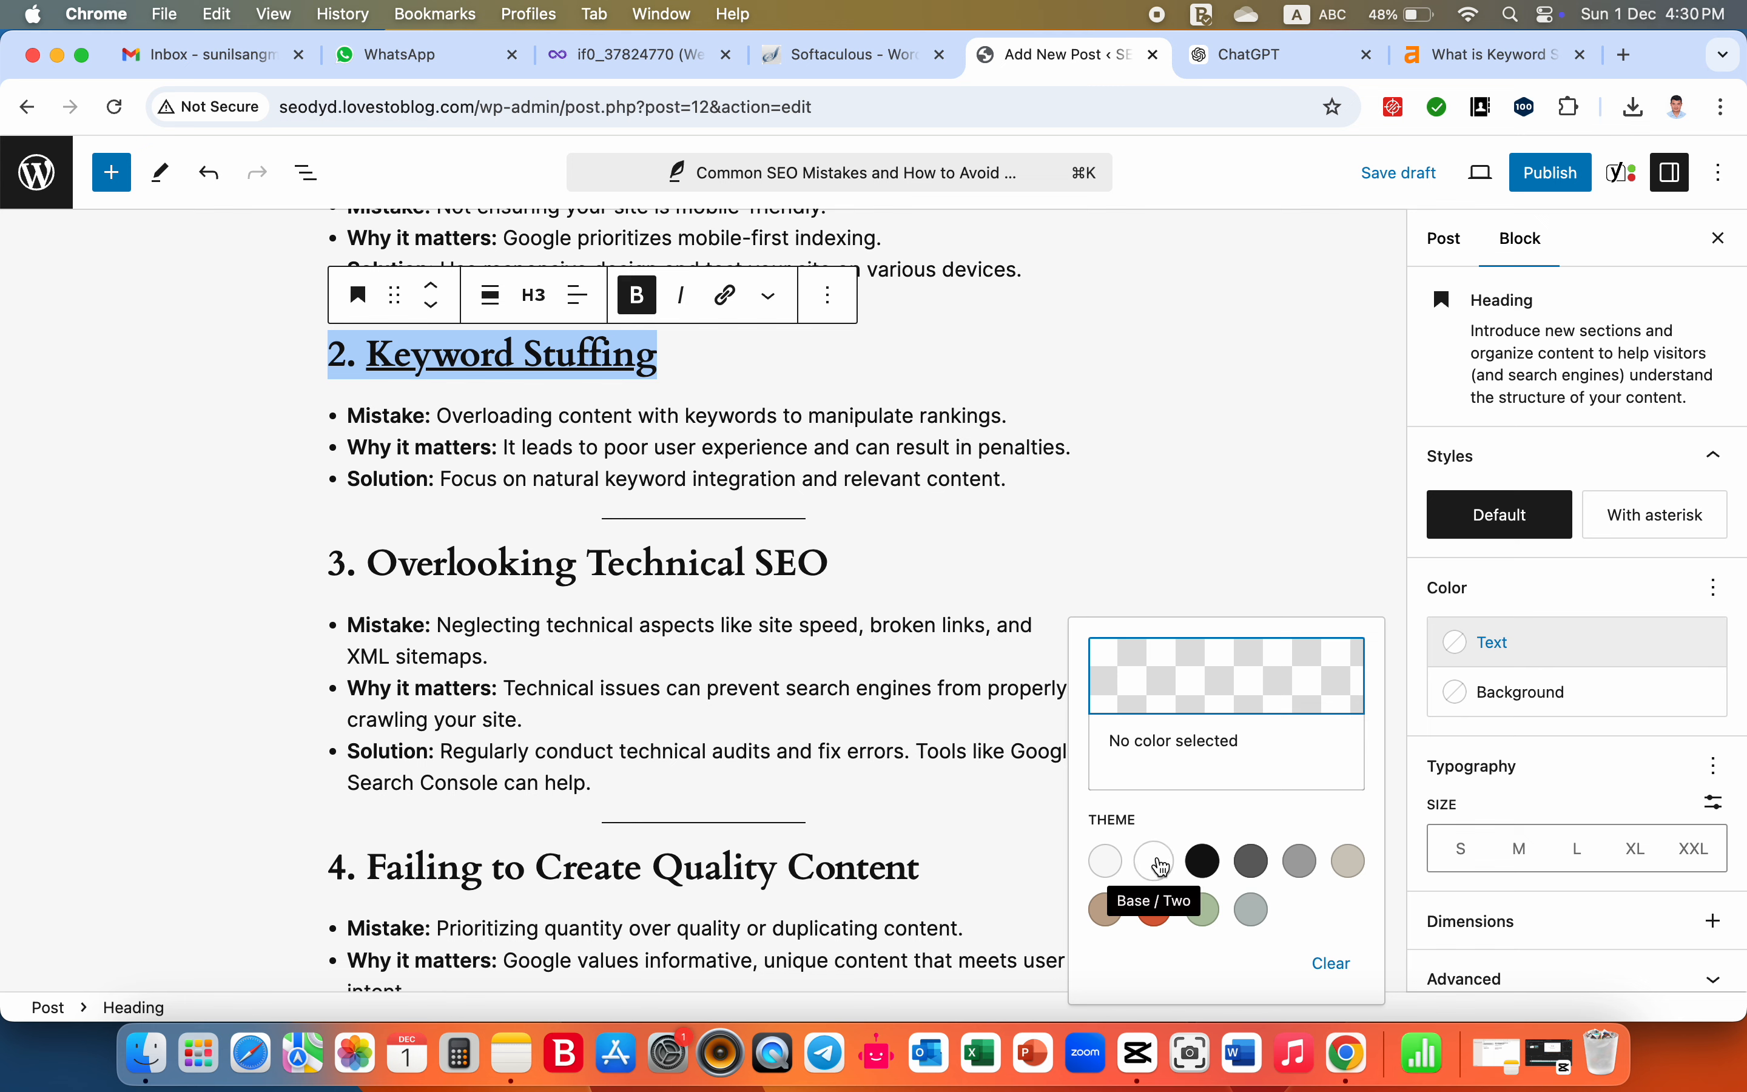
{"action": "left_click", "coordinate": [1216, 920]}
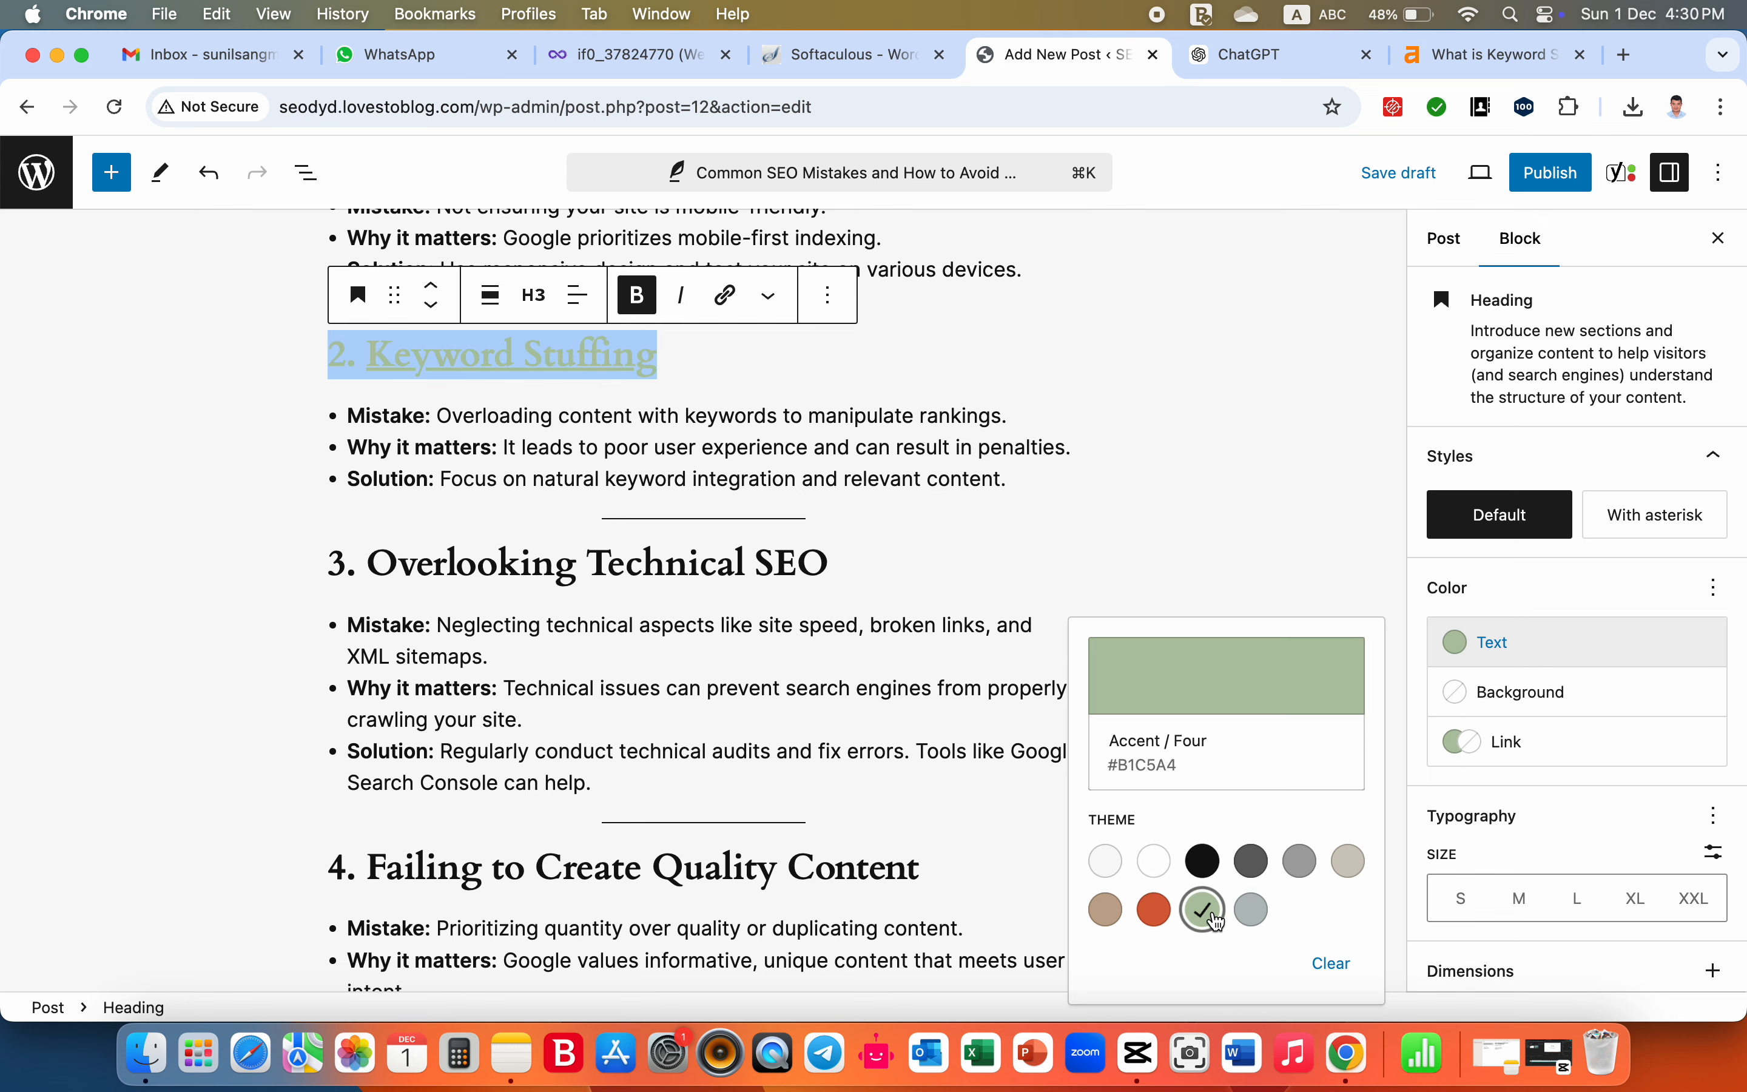
{"action": "left_click", "coordinate": [1155, 909]}
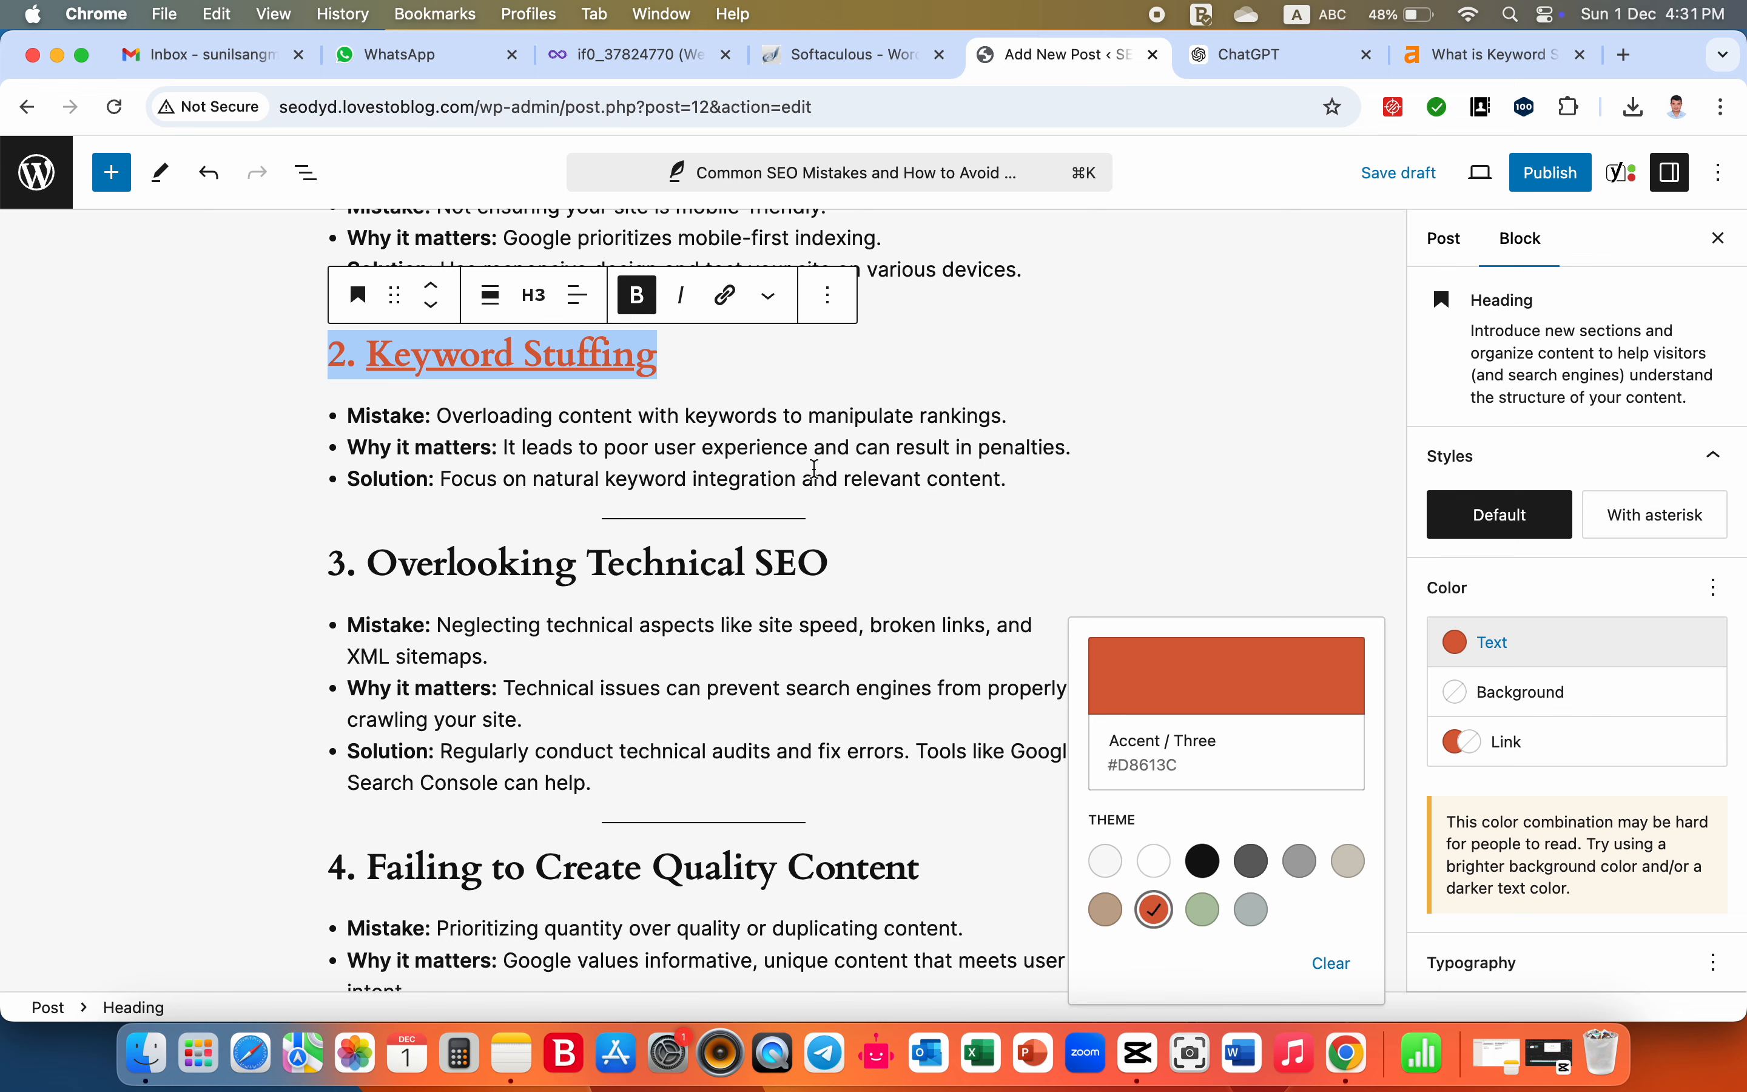
{"action": "left_click", "coordinate": [771, 390]}
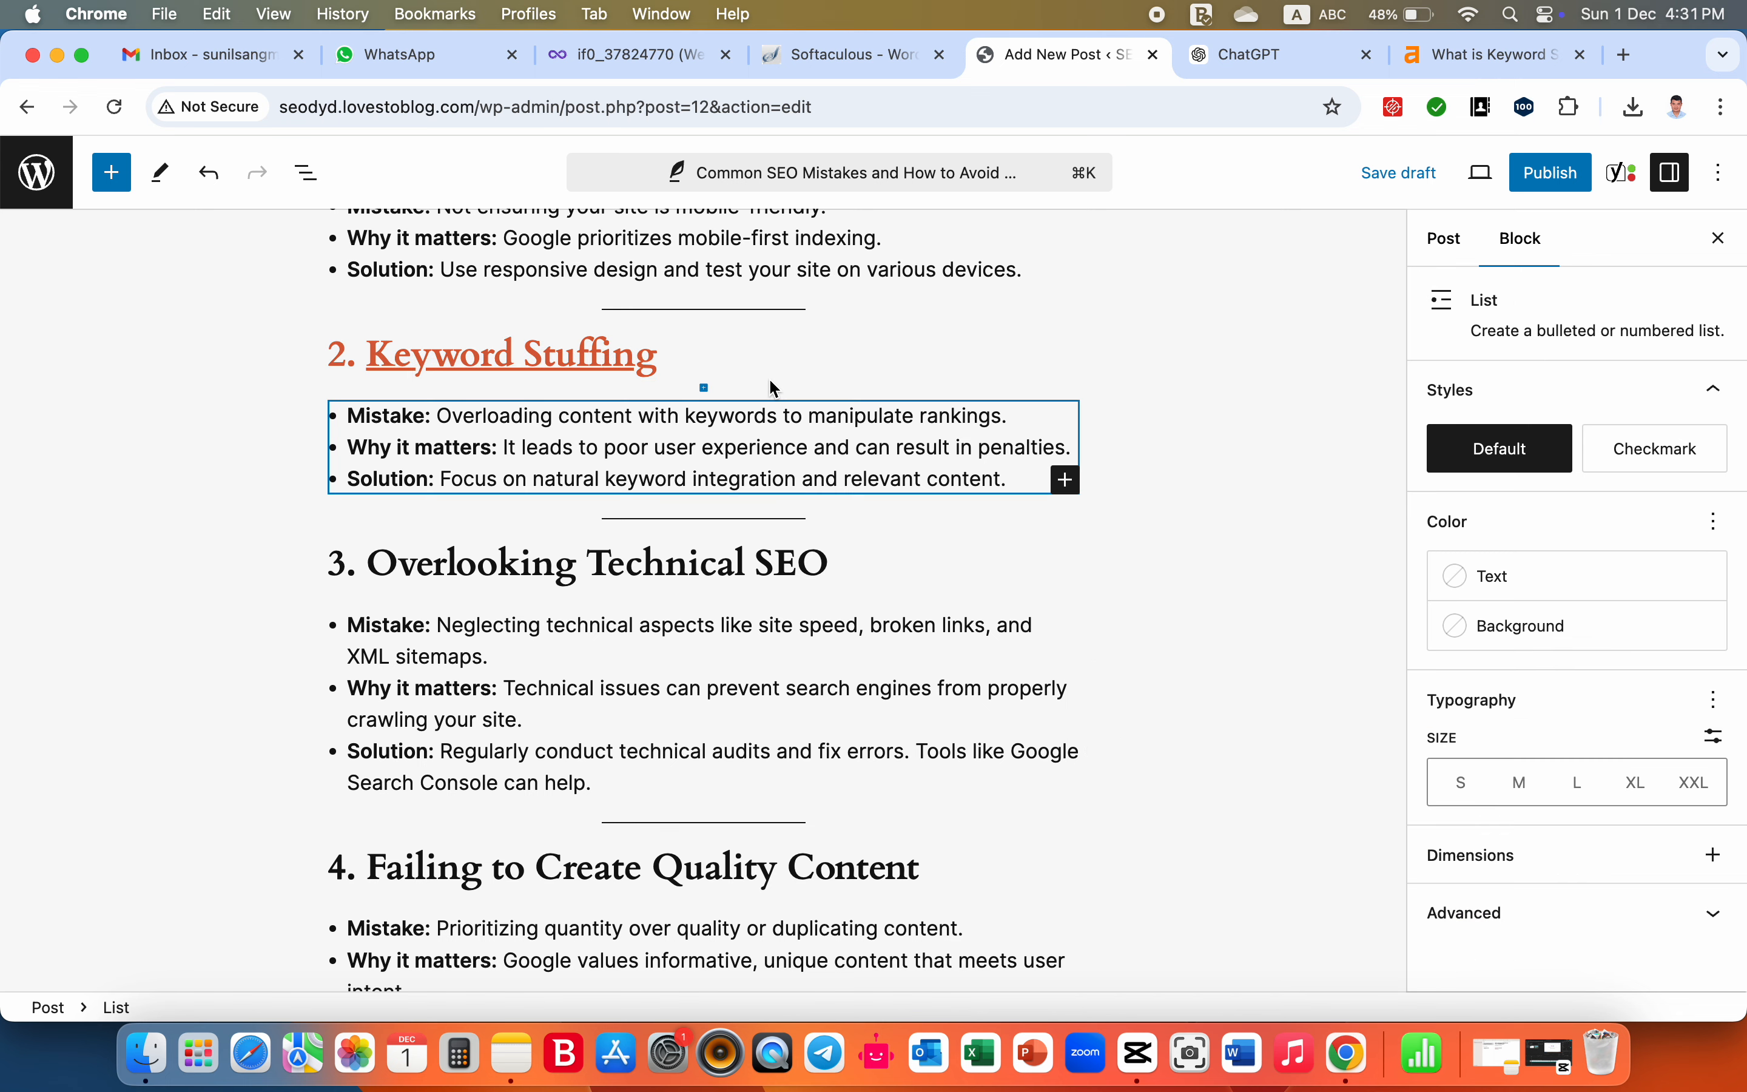
{"action": "left_click", "coordinate": [228, 352]}
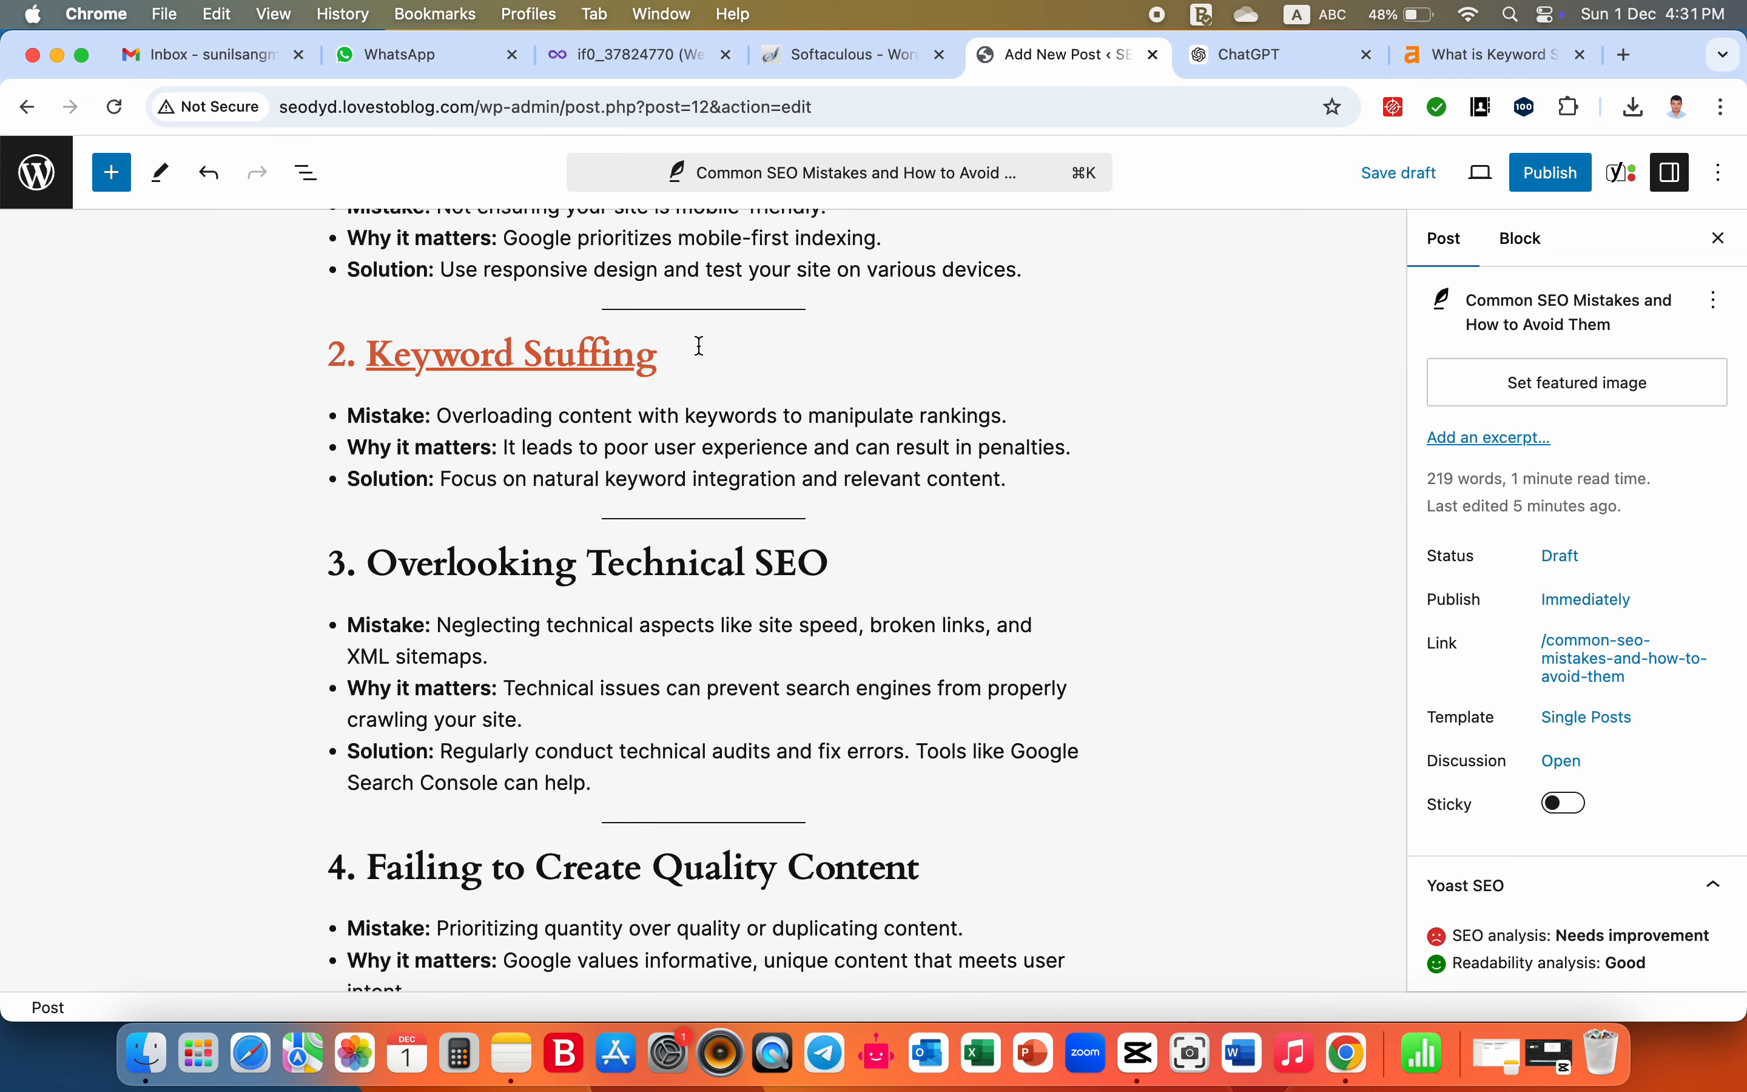
- Review the post with its linked, colored heading, from the Introduction down to the Conclusion
{"action": "mouse_move", "coordinate": [764, 388]}
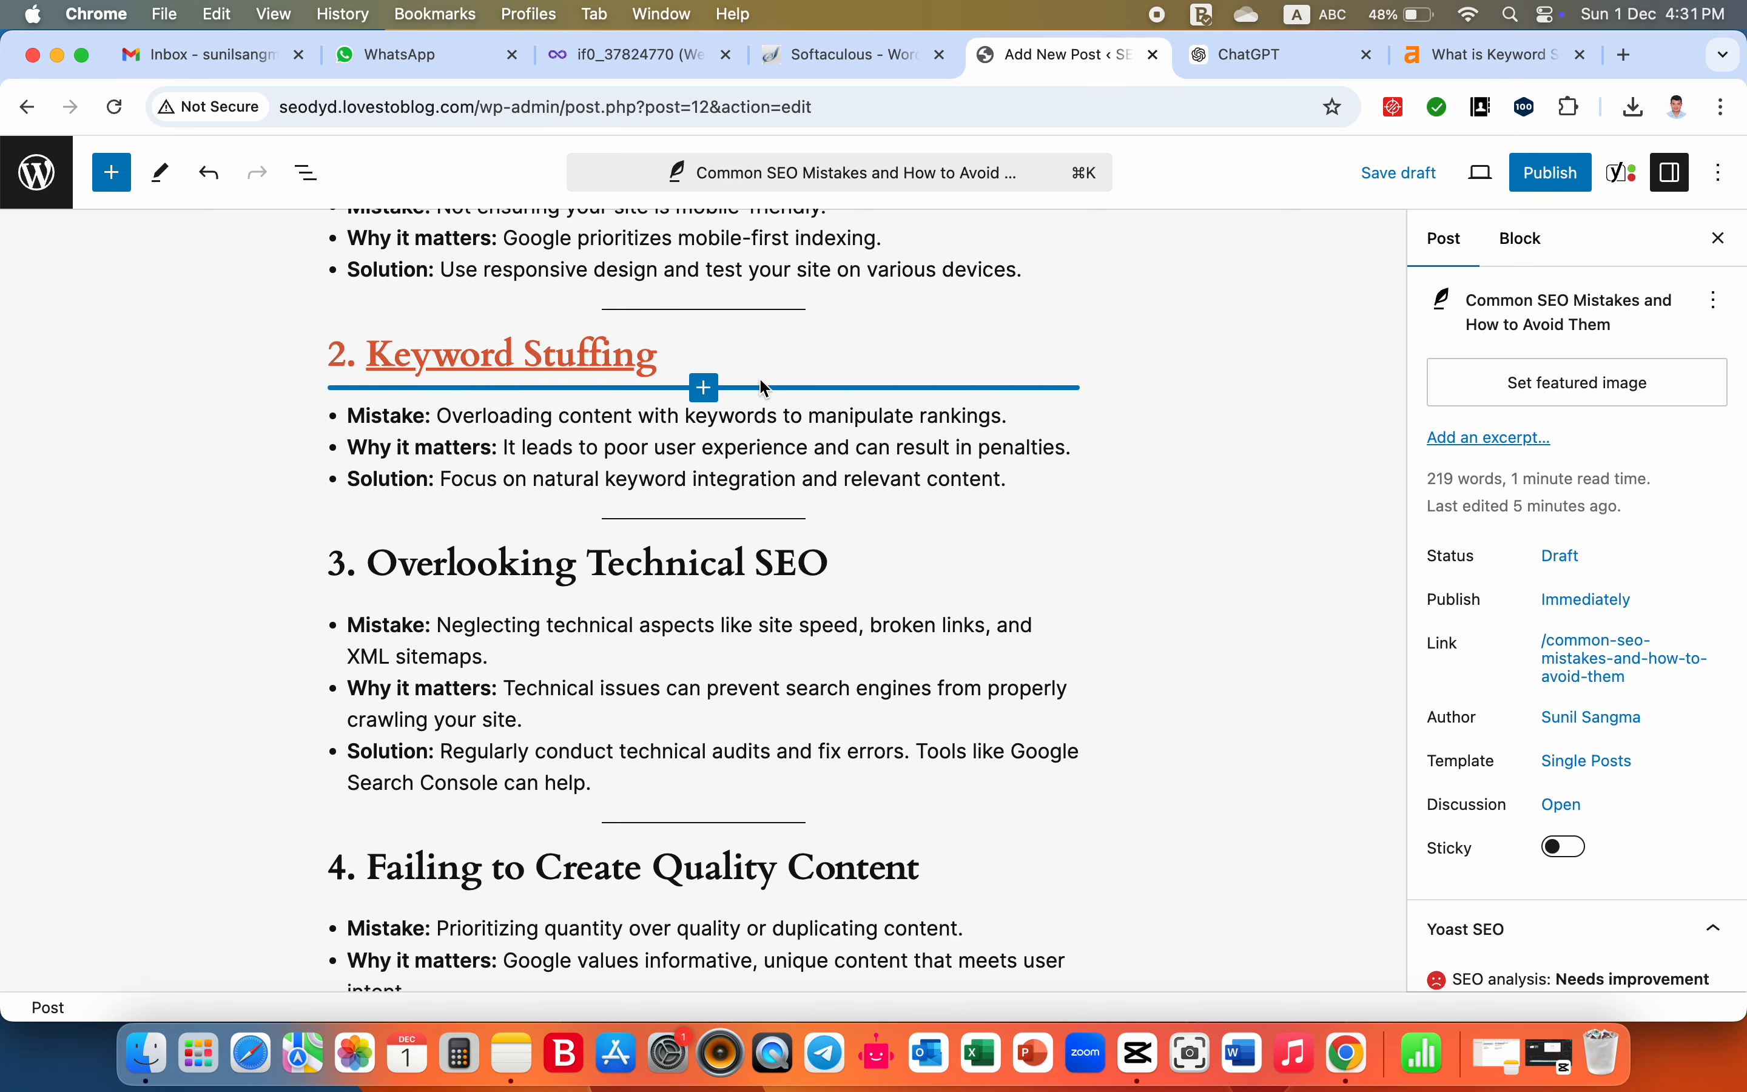
{"action": "scroll", "coordinate": [766, 388], "scroll_direction": "up", "scroll_amount": 5}
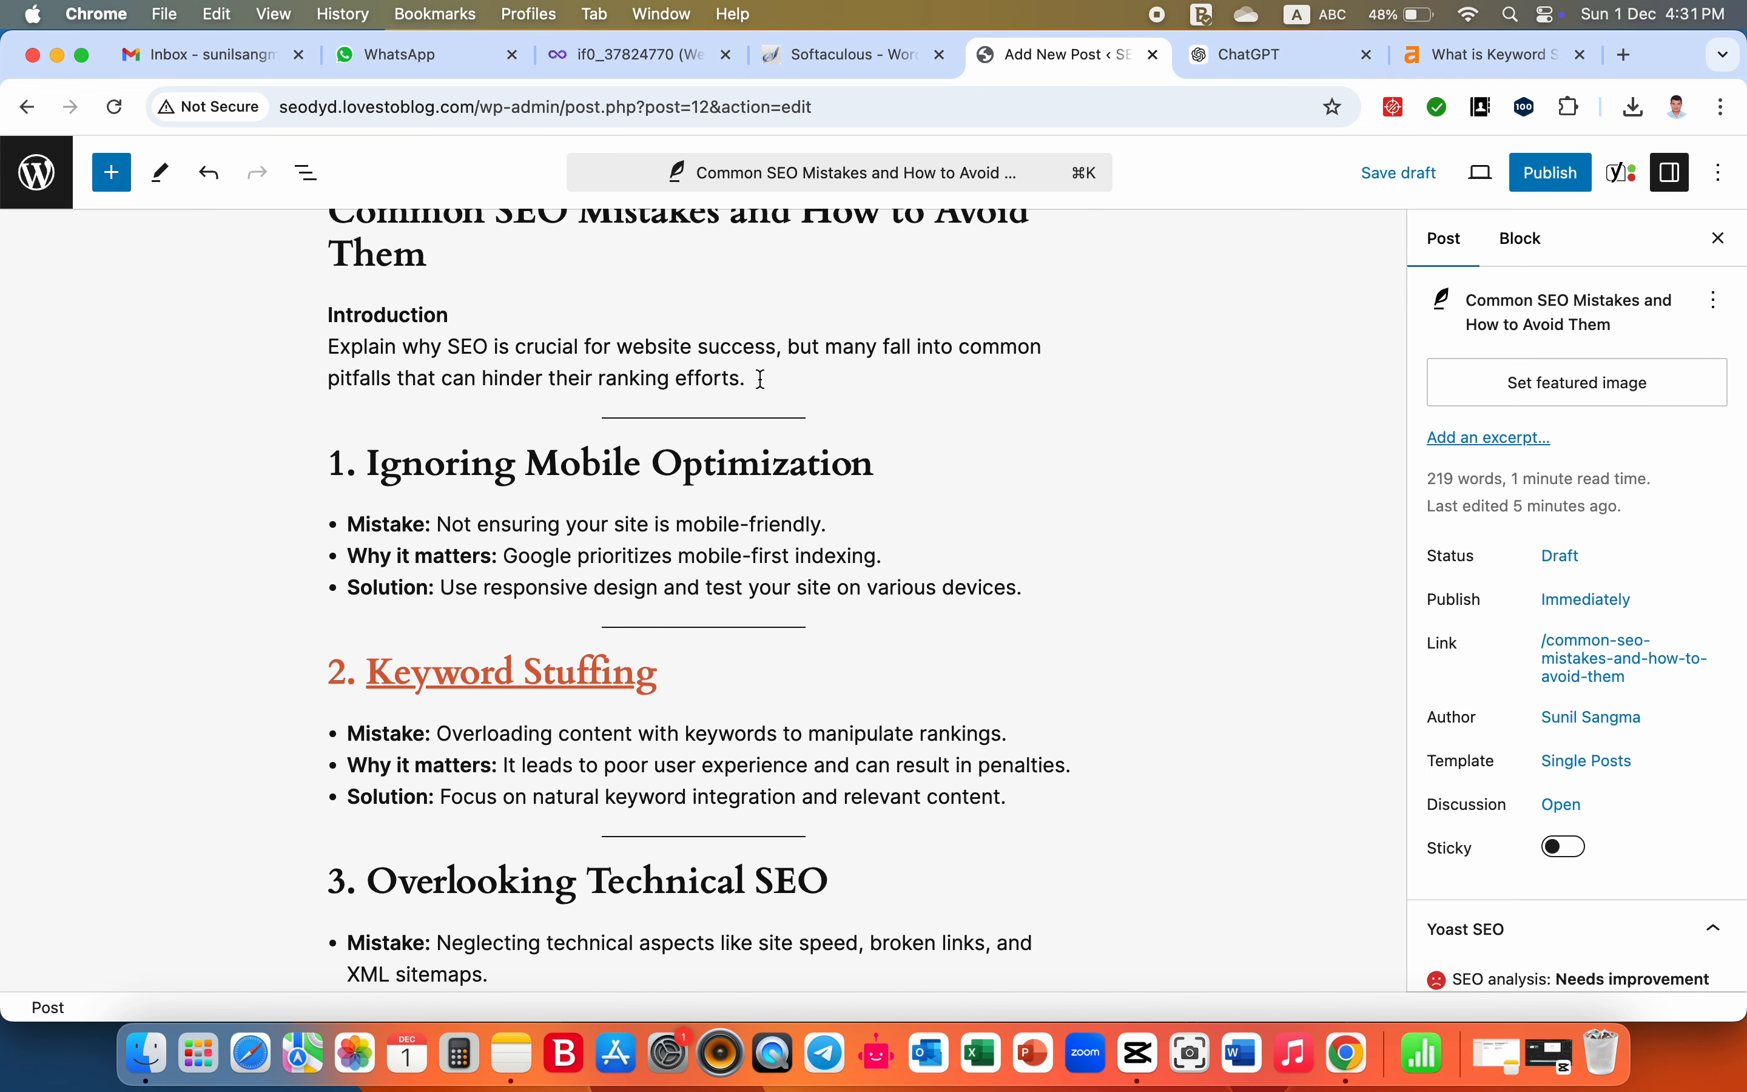
{"action": "key", "text": "super+s"}
{"action": "scroll", "coordinate": [752, 523], "scroll_direction": "down", "scroll_amount": 5}
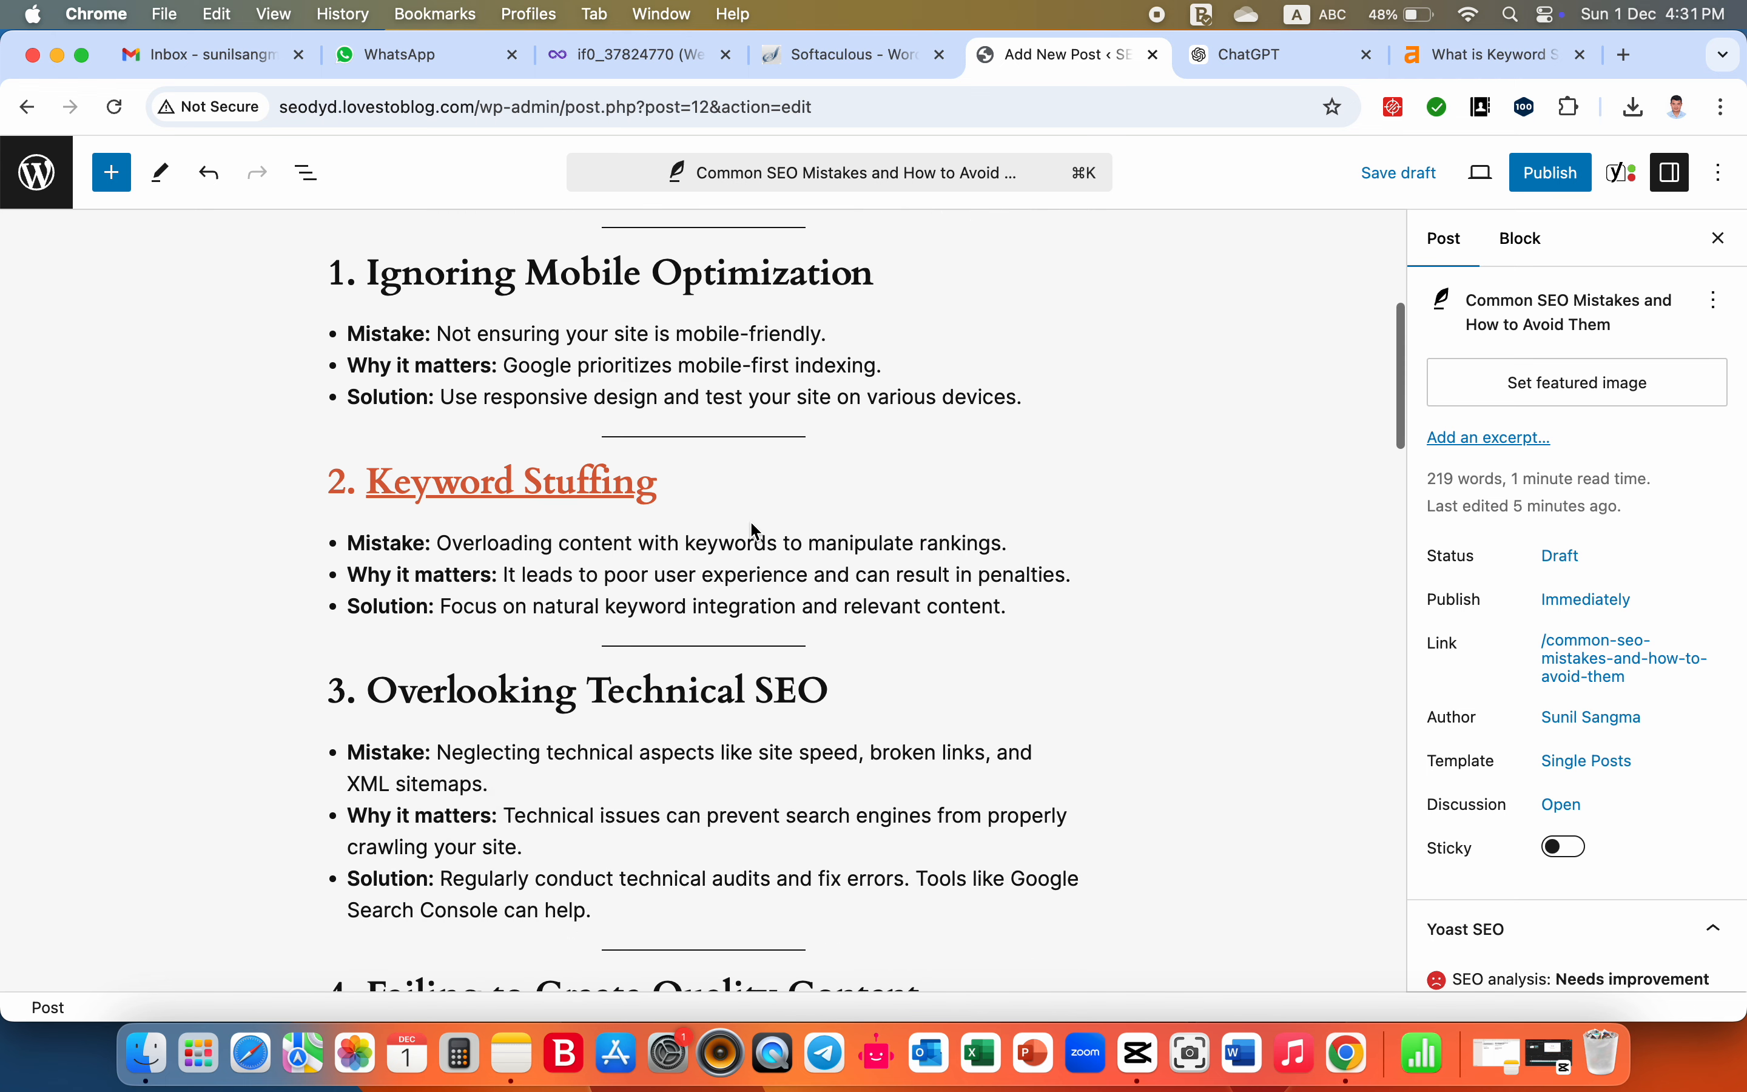
{"action": "scroll", "coordinate": [749, 520], "scroll_direction": "up", "scroll_amount": 4}
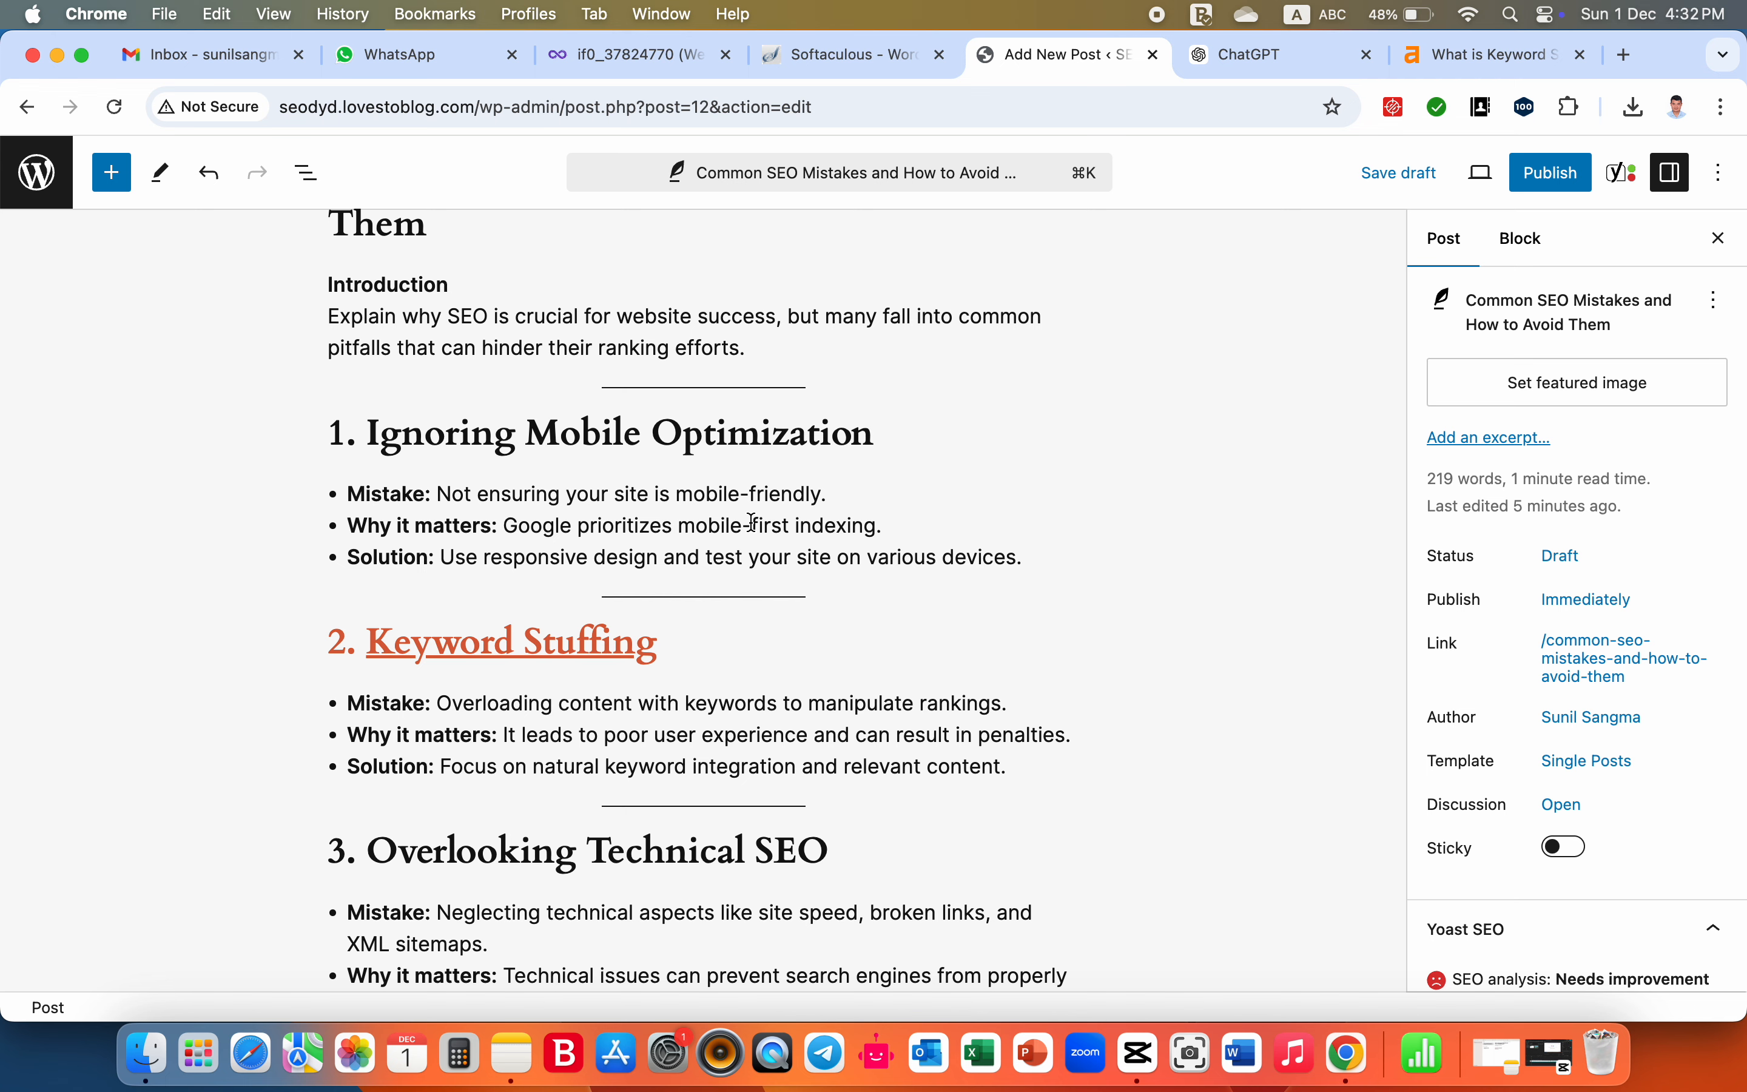
{"action": "scroll", "coordinate": [752, 522], "scroll_direction": "down", "scroll_amount": 10}
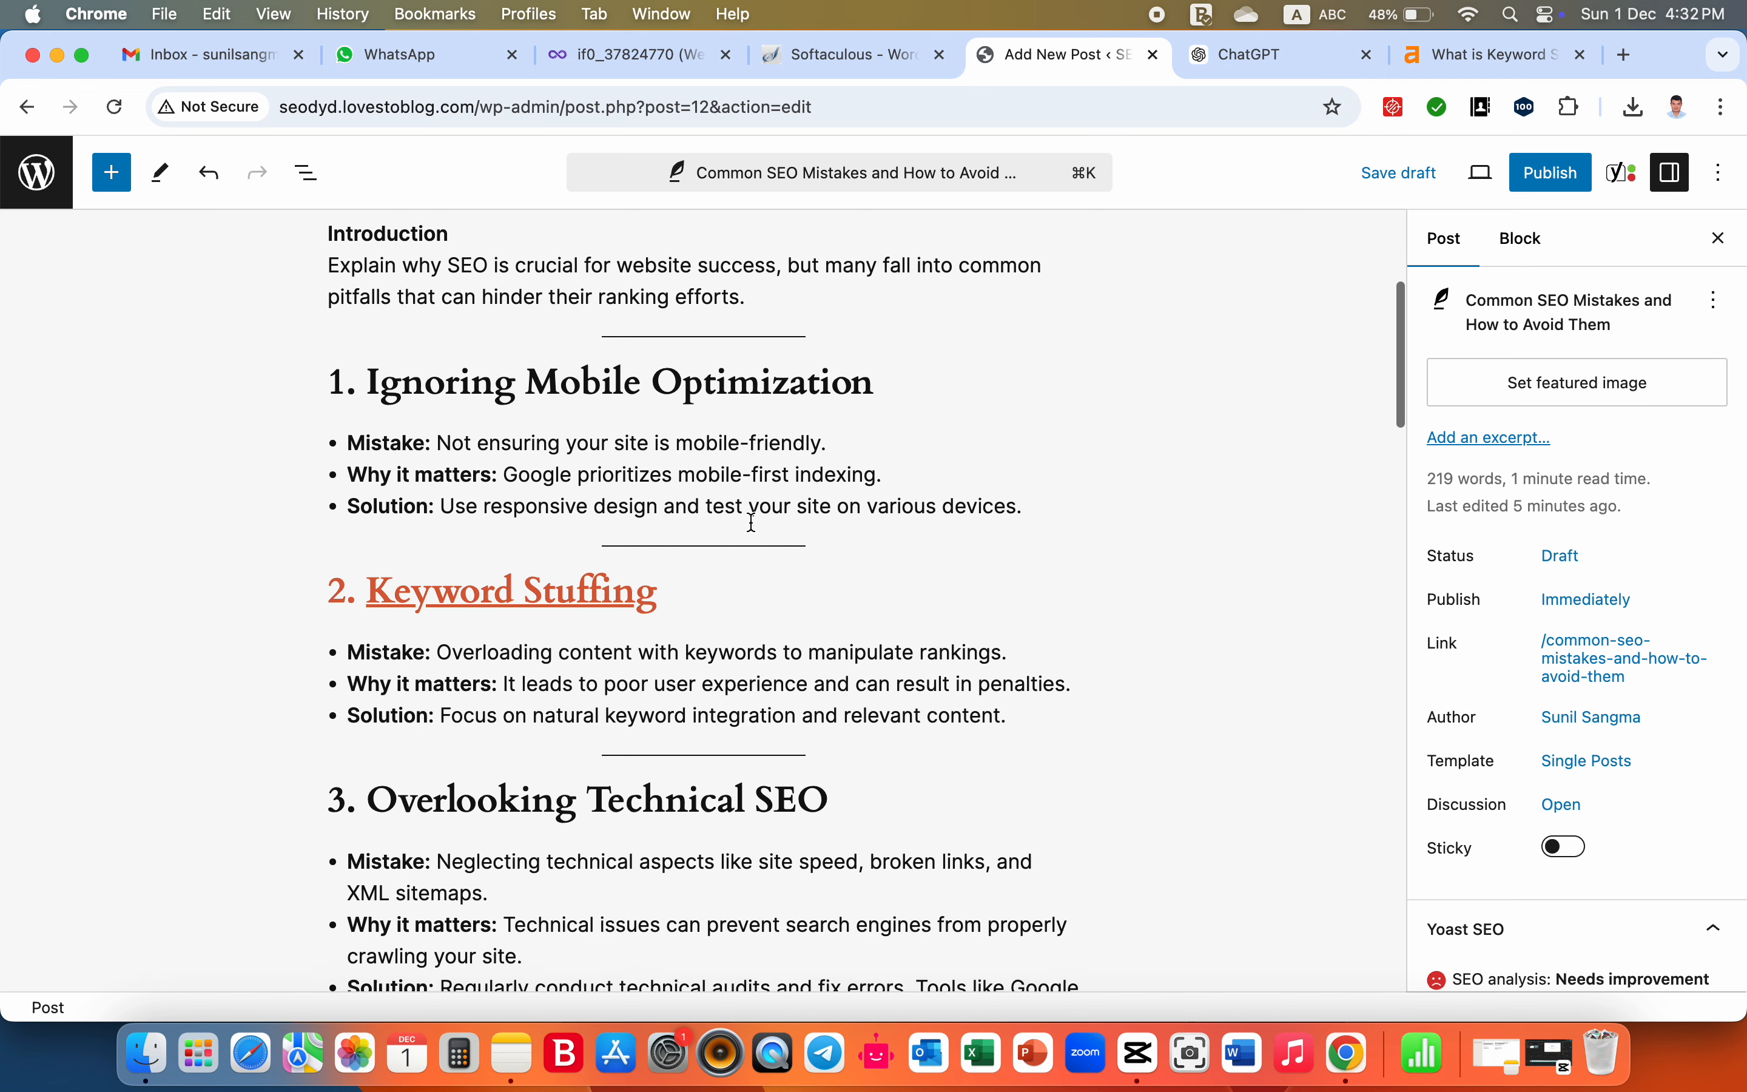
{"action": "scroll", "coordinate": [752, 521], "scroll_direction": "down", "scroll_amount": 13}
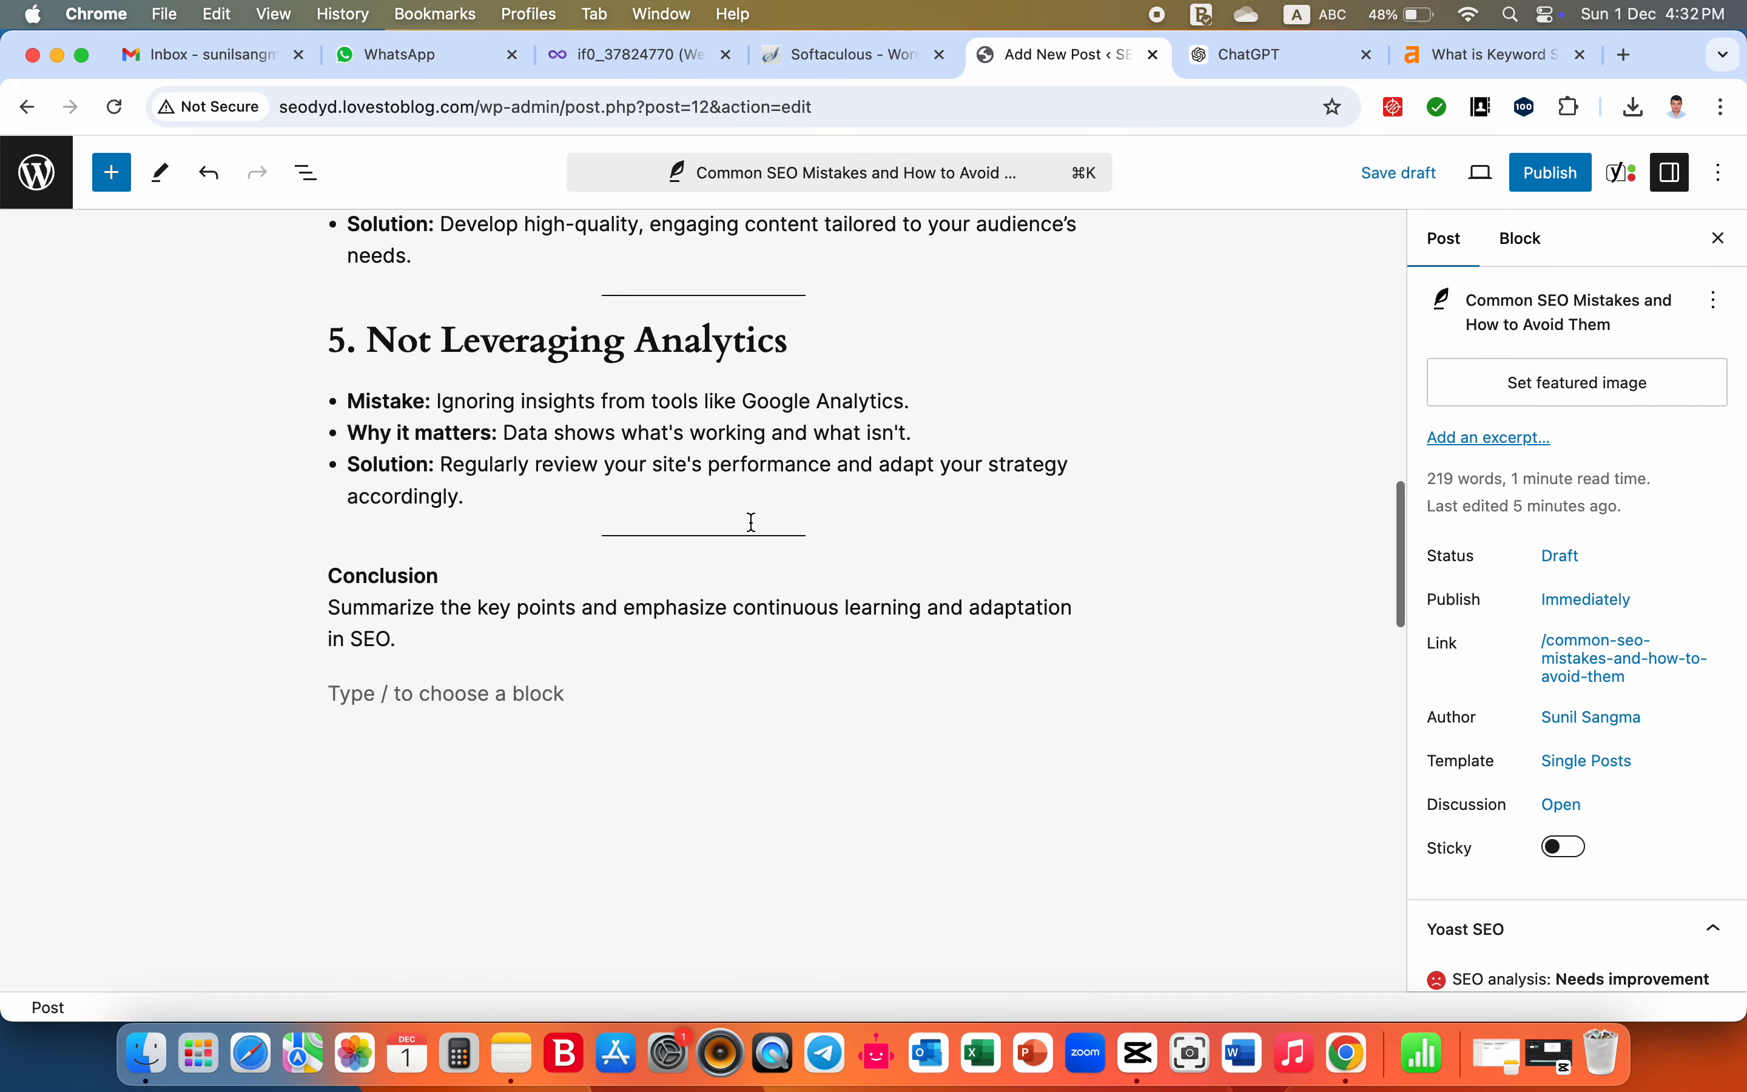
- Go to the Yoast SEO focus keyphrase field, and from the fifth title suggested in ChatGPT copy "Common SEO Mistakes" for it
{"action": "scroll", "coordinate": [747, 519], "scroll_direction": "down", "scroll_amount": 2}
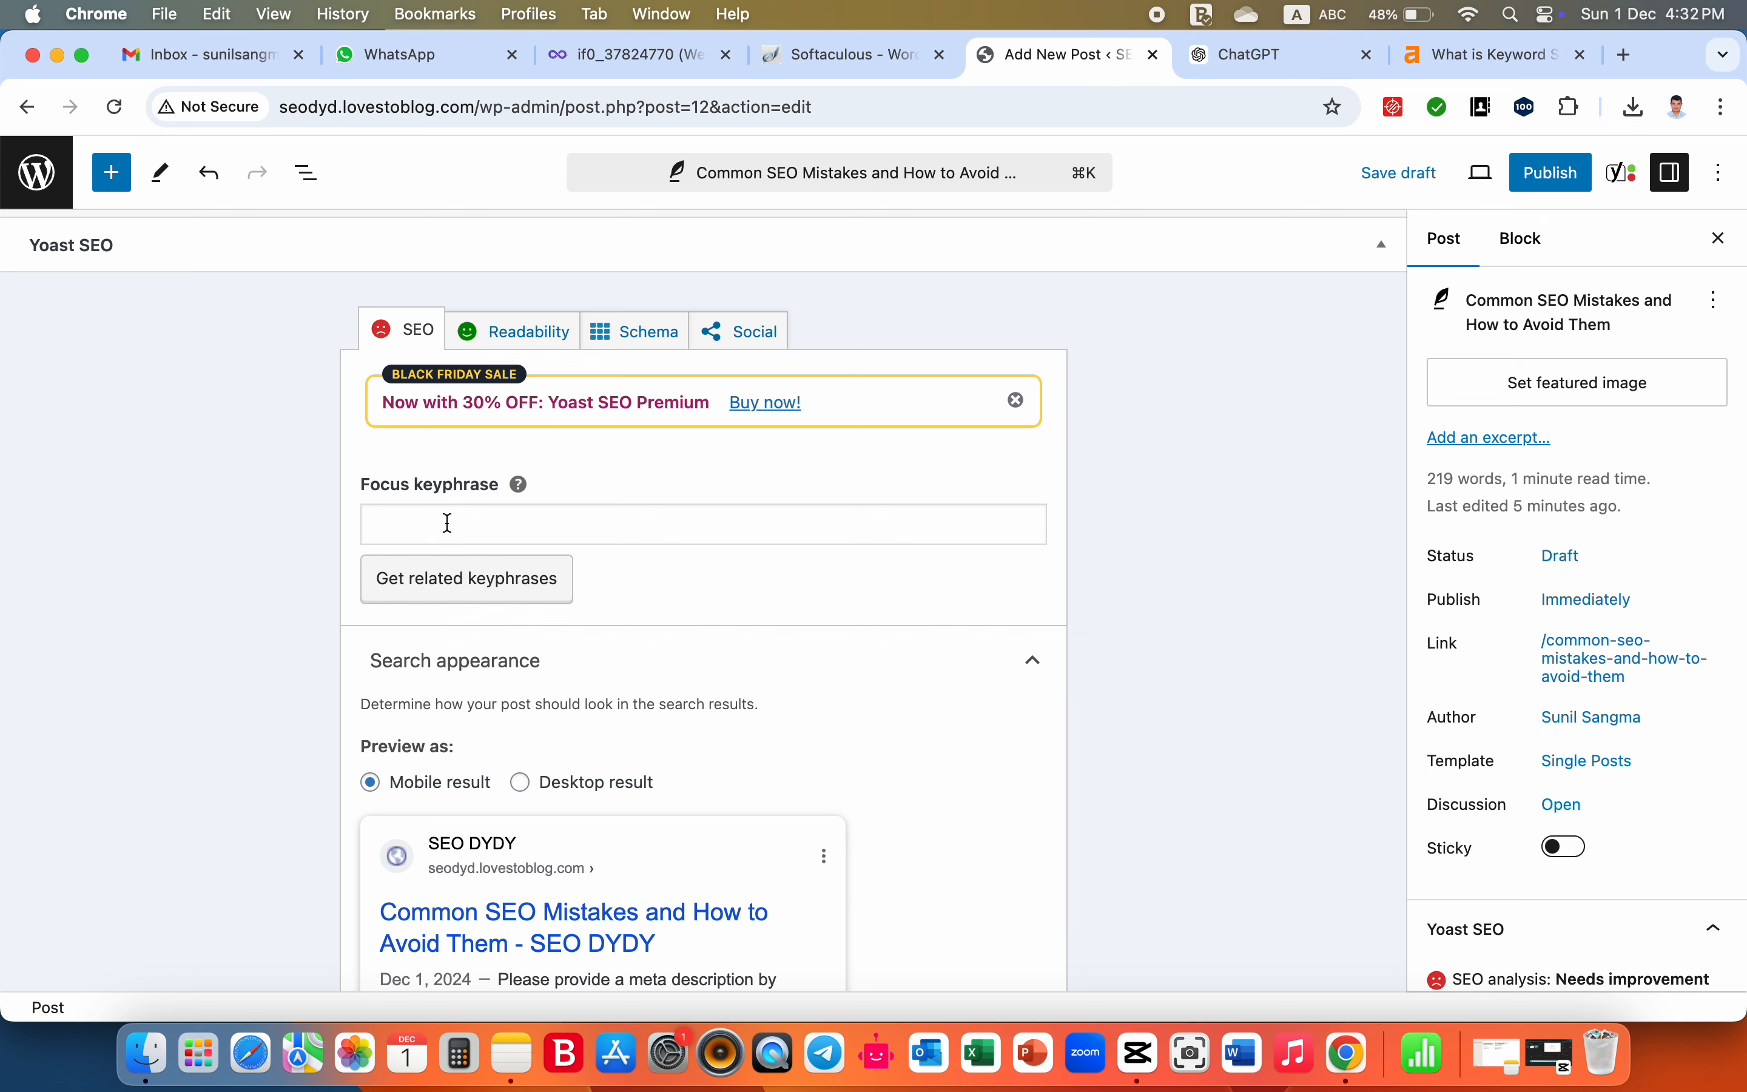
{"action": "left_click", "coordinate": [448, 523]}
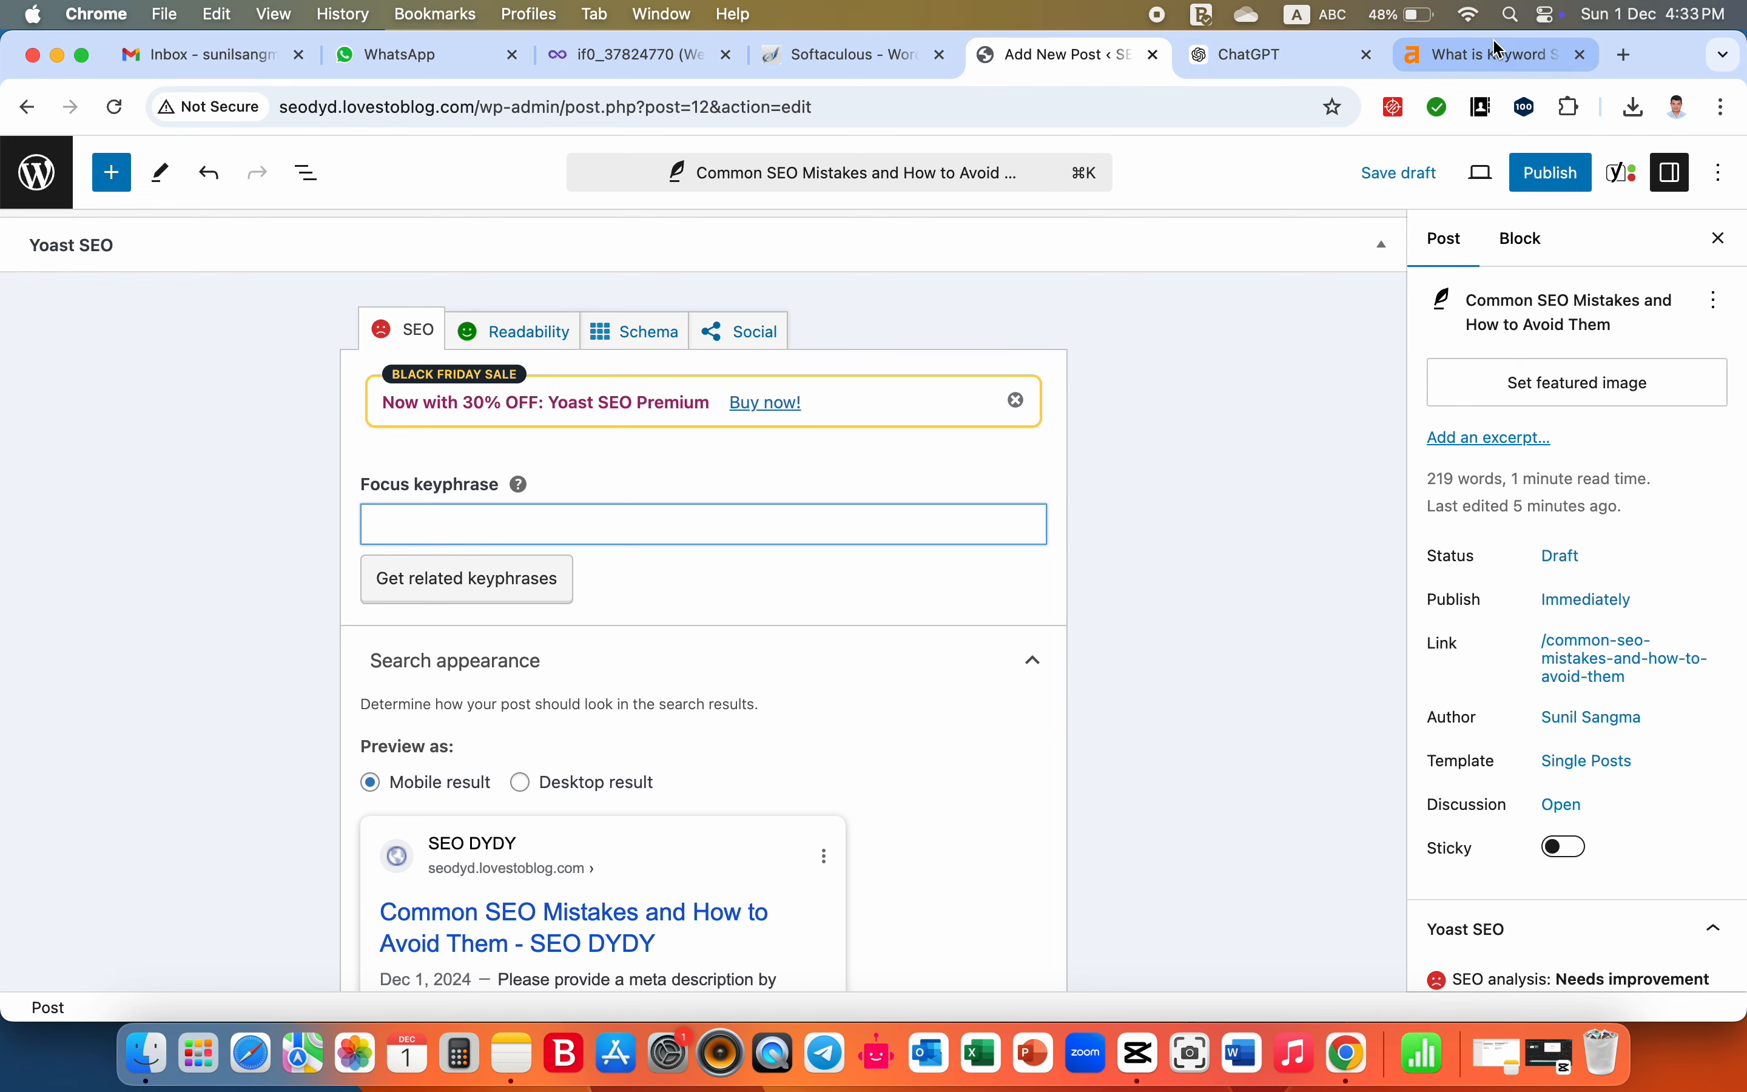
{"action": "left_click", "coordinate": [1279, 58]}
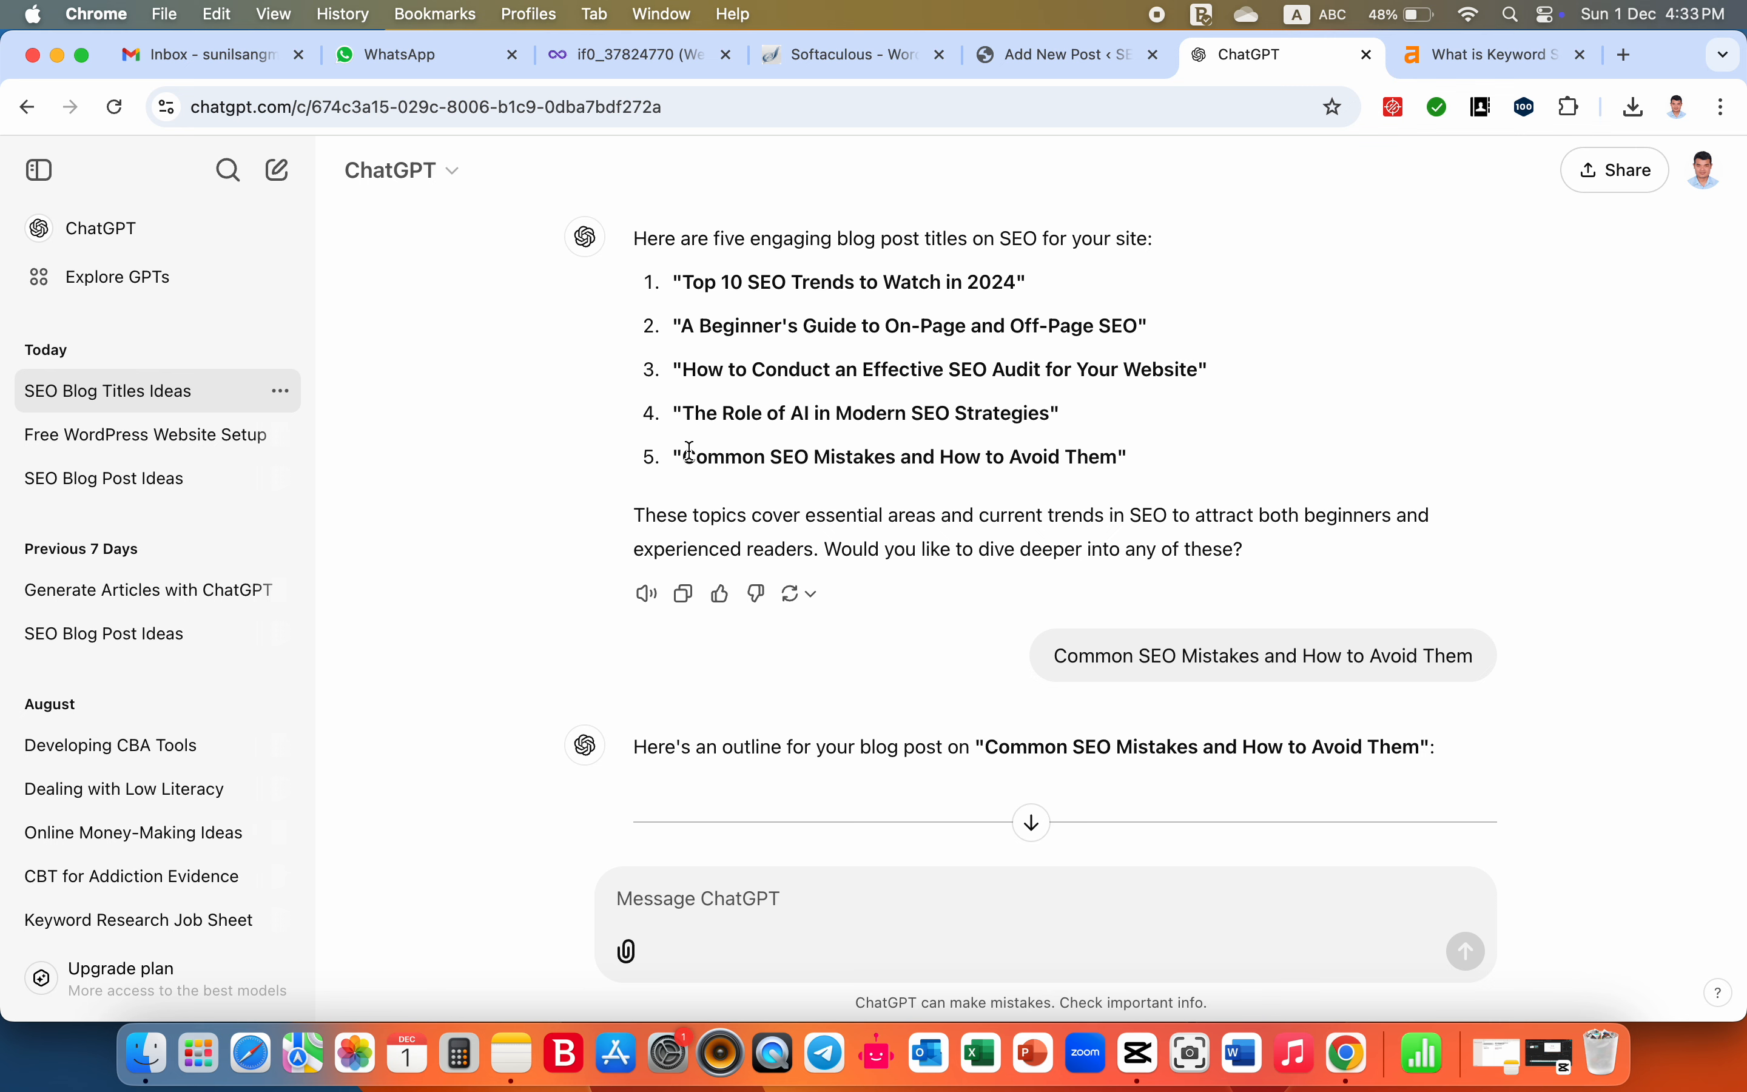
{"action": "left_click_drag", "start_coordinate": [690, 454], "coordinate": [1113, 451]}
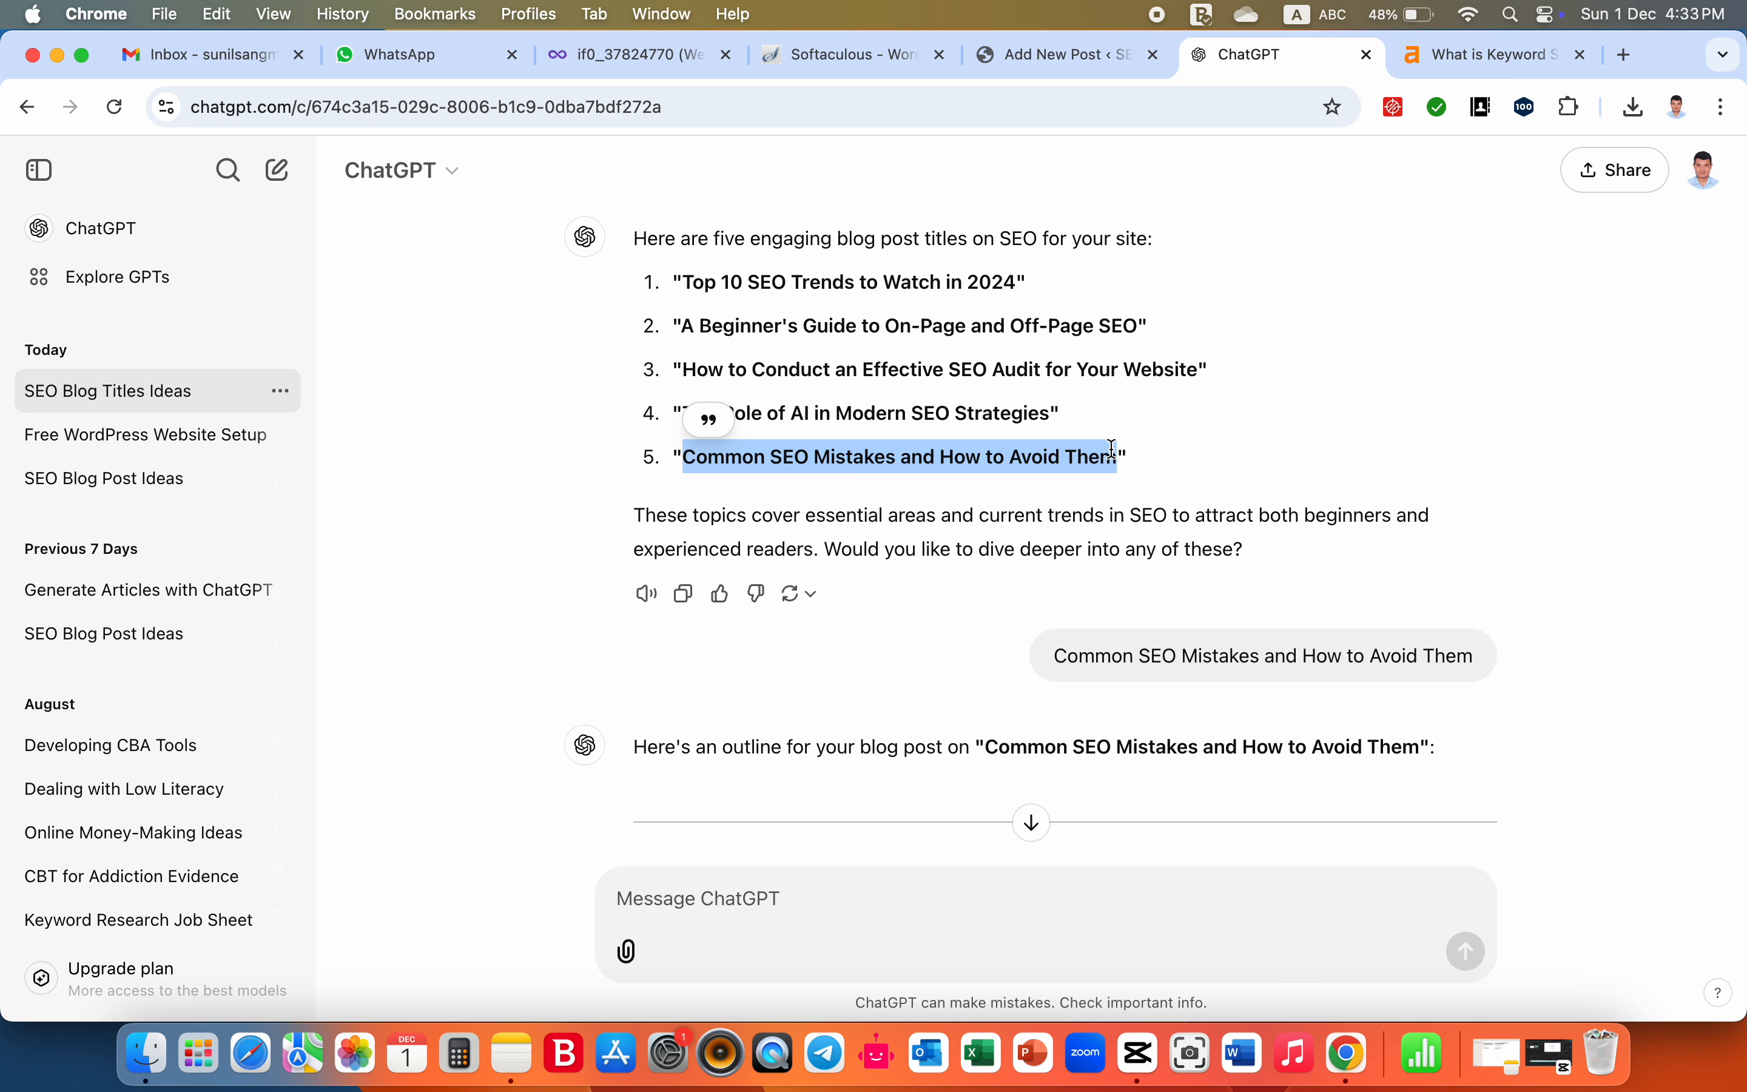
{"action": "left_click", "coordinate": [990, 451]}
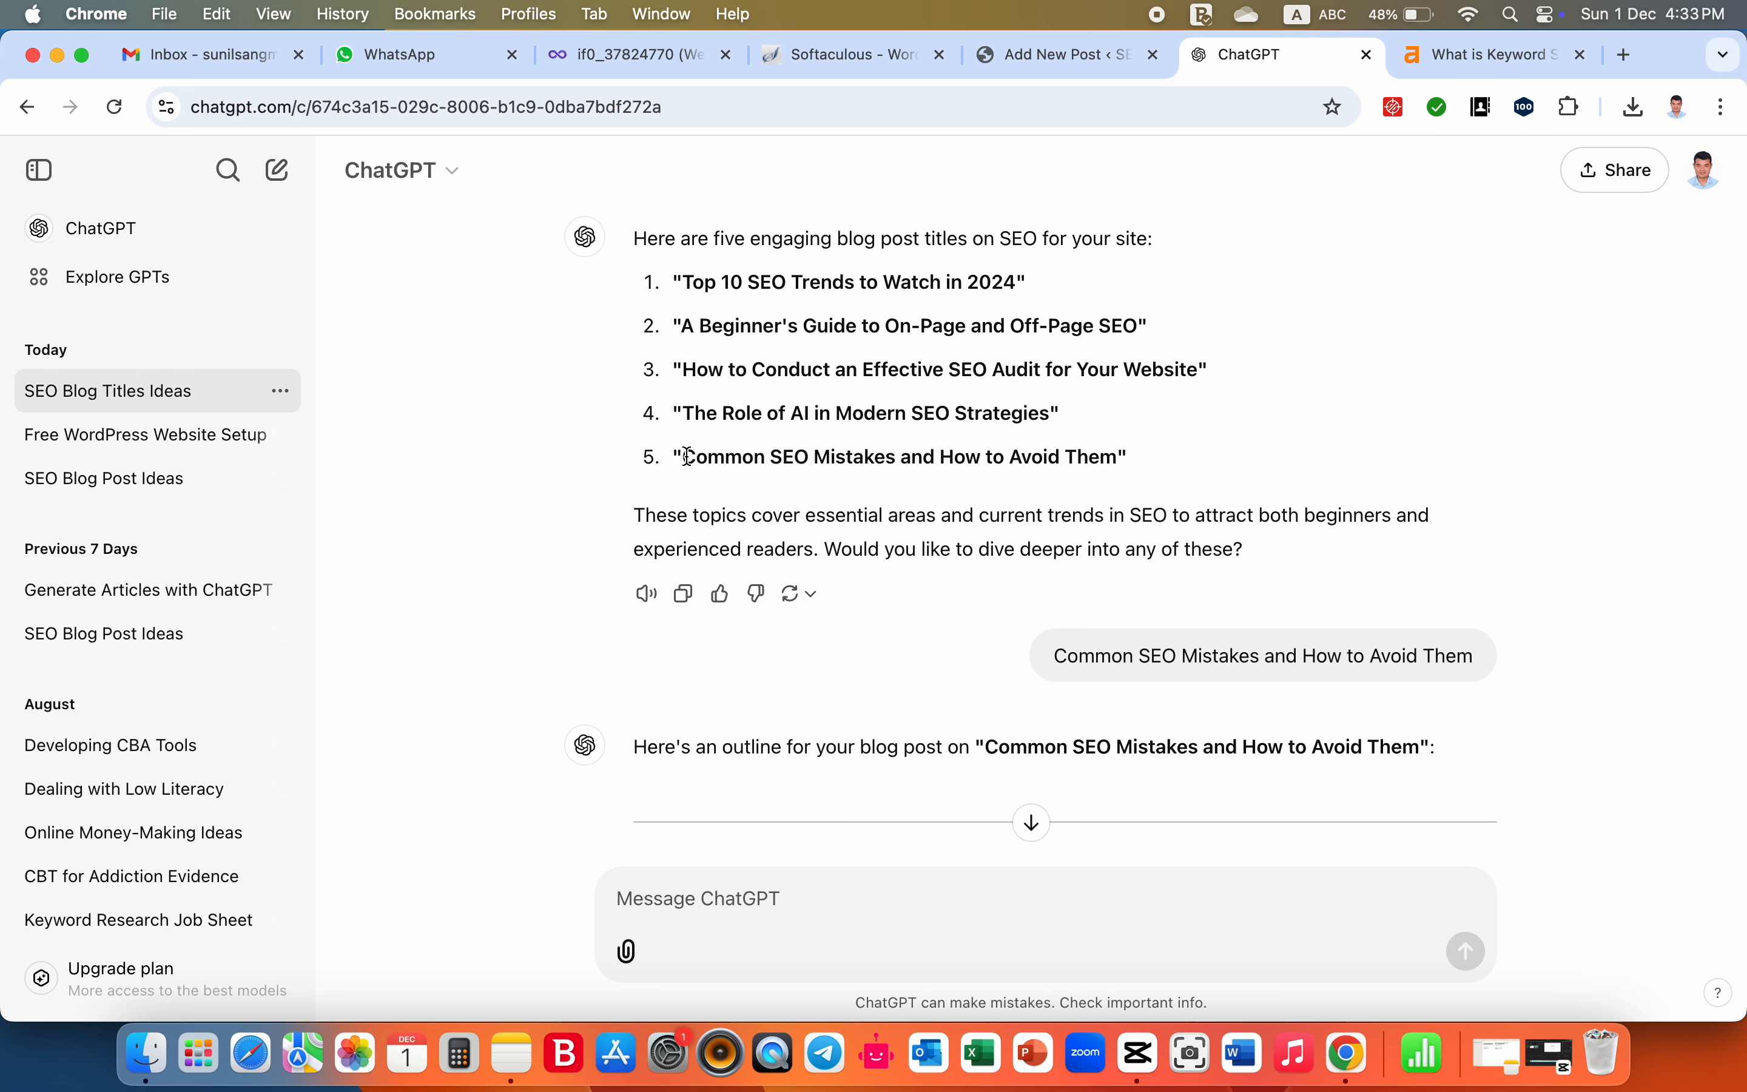
{"action": "left_click_drag", "start_coordinate": [684, 456], "coordinate": [897, 457]}
{"action": "key", "text": "super+c"}
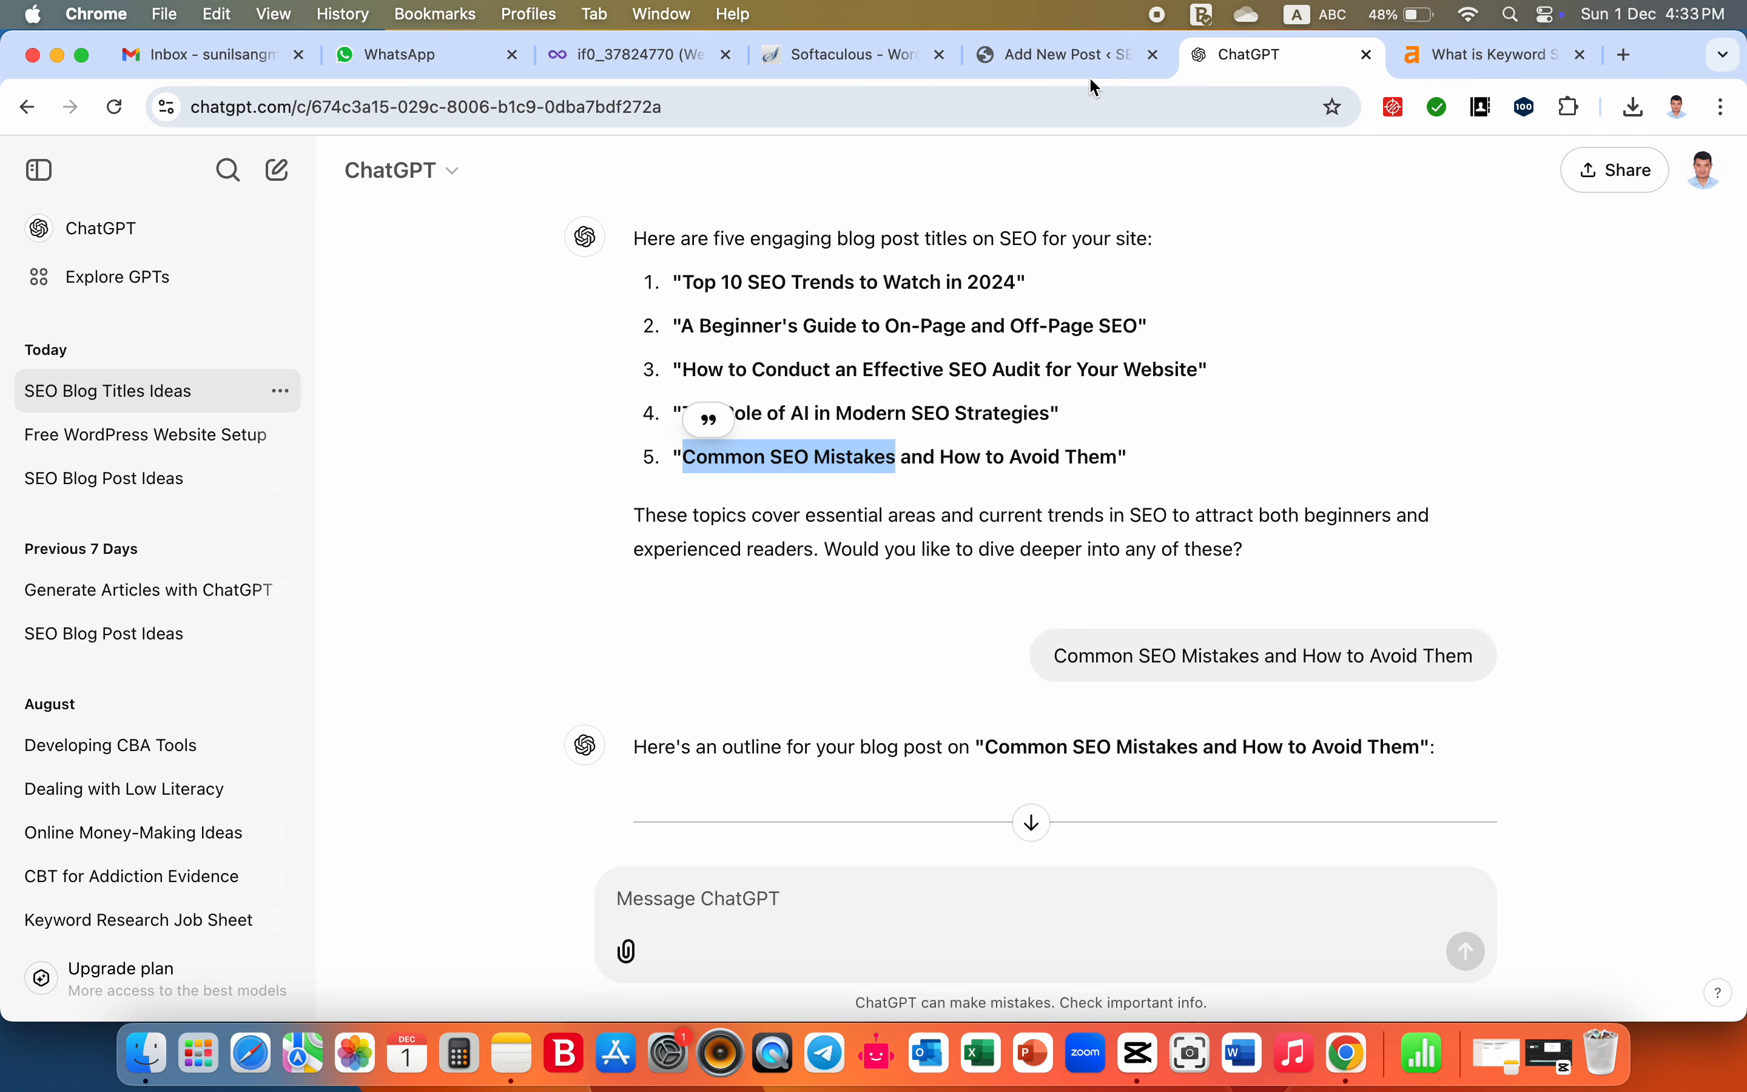
- Return to the WordPress post editor and set the focus keyphrase to "Common SEO Mistakes in seo sector", using the copied phrase
{"action": "left_click", "coordinate": [1075, 57]}
{"action": "key", "text": "super+v"}
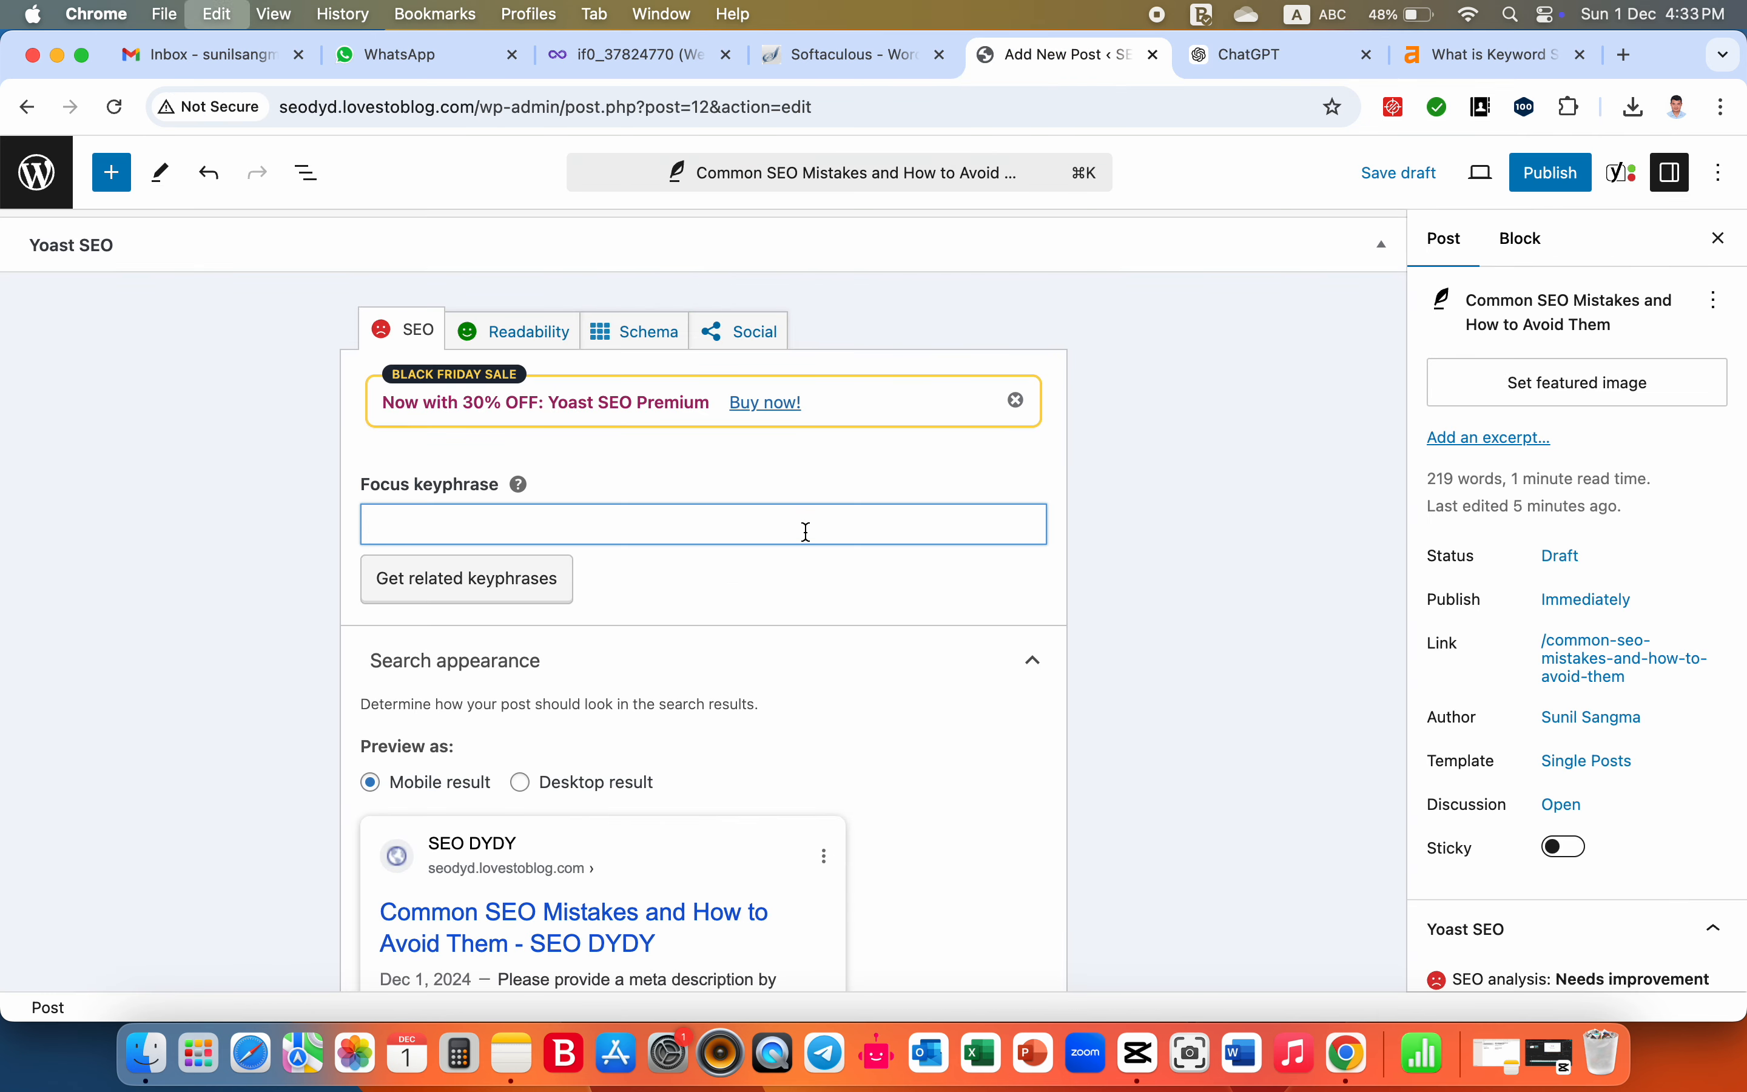
{"action": "type", "text": "in "}
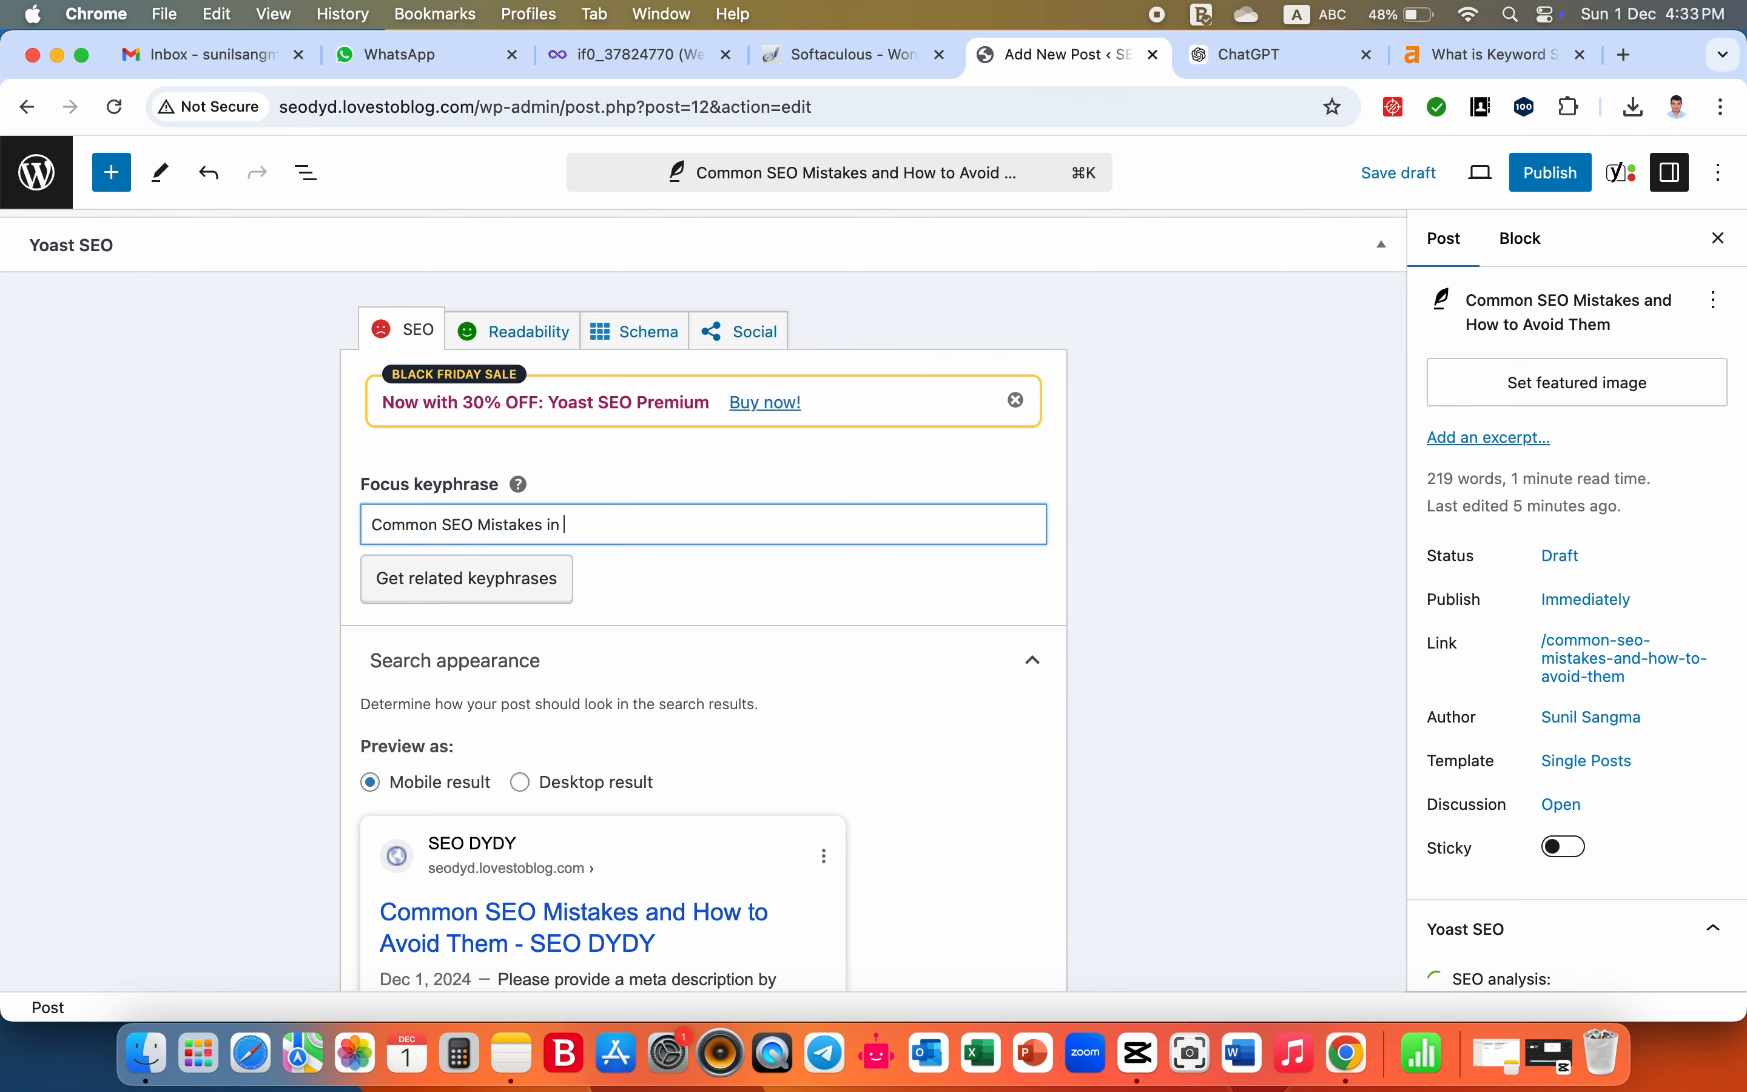
{"action": "type", "text": "seo sector"}
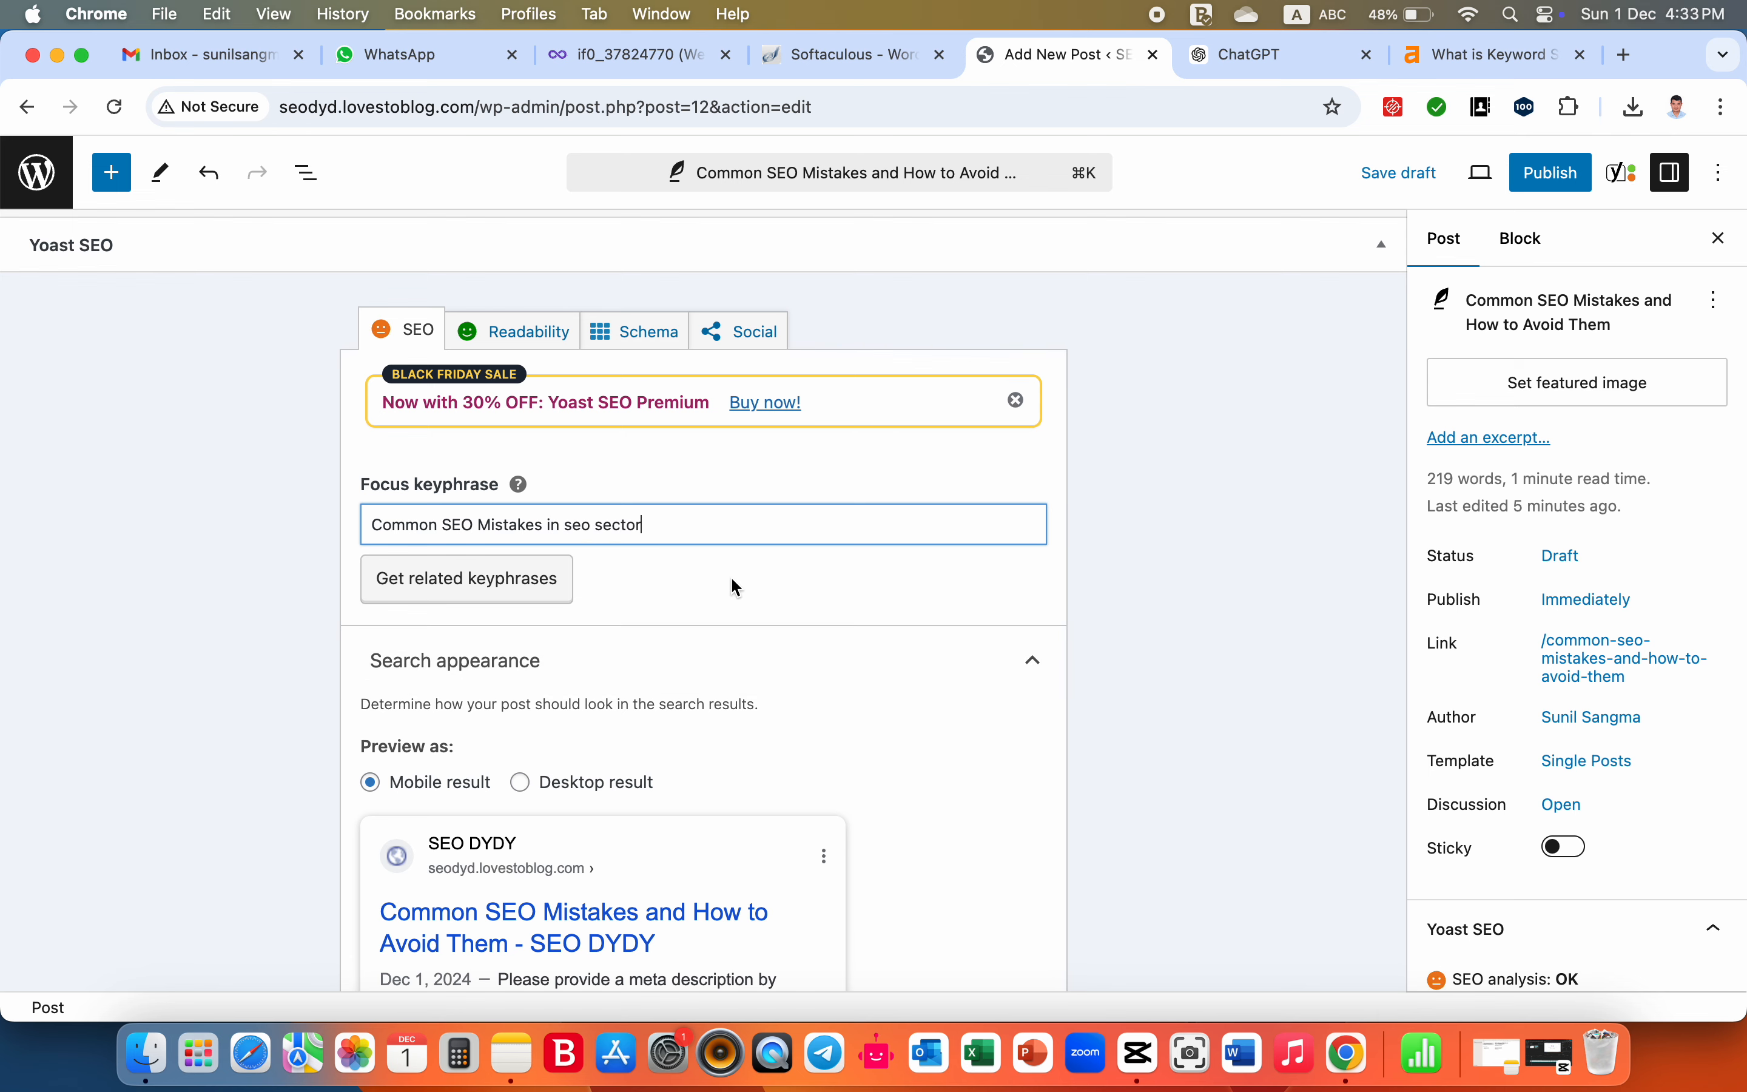
{"action": "scroll", "coordinate": [736, 589], "scroll_direction": "down", "scroll_amount": 1}
{"action": "scroll", "coordinate": [736, 588], "scroll_direction": "down", "scroll_amount": 1}
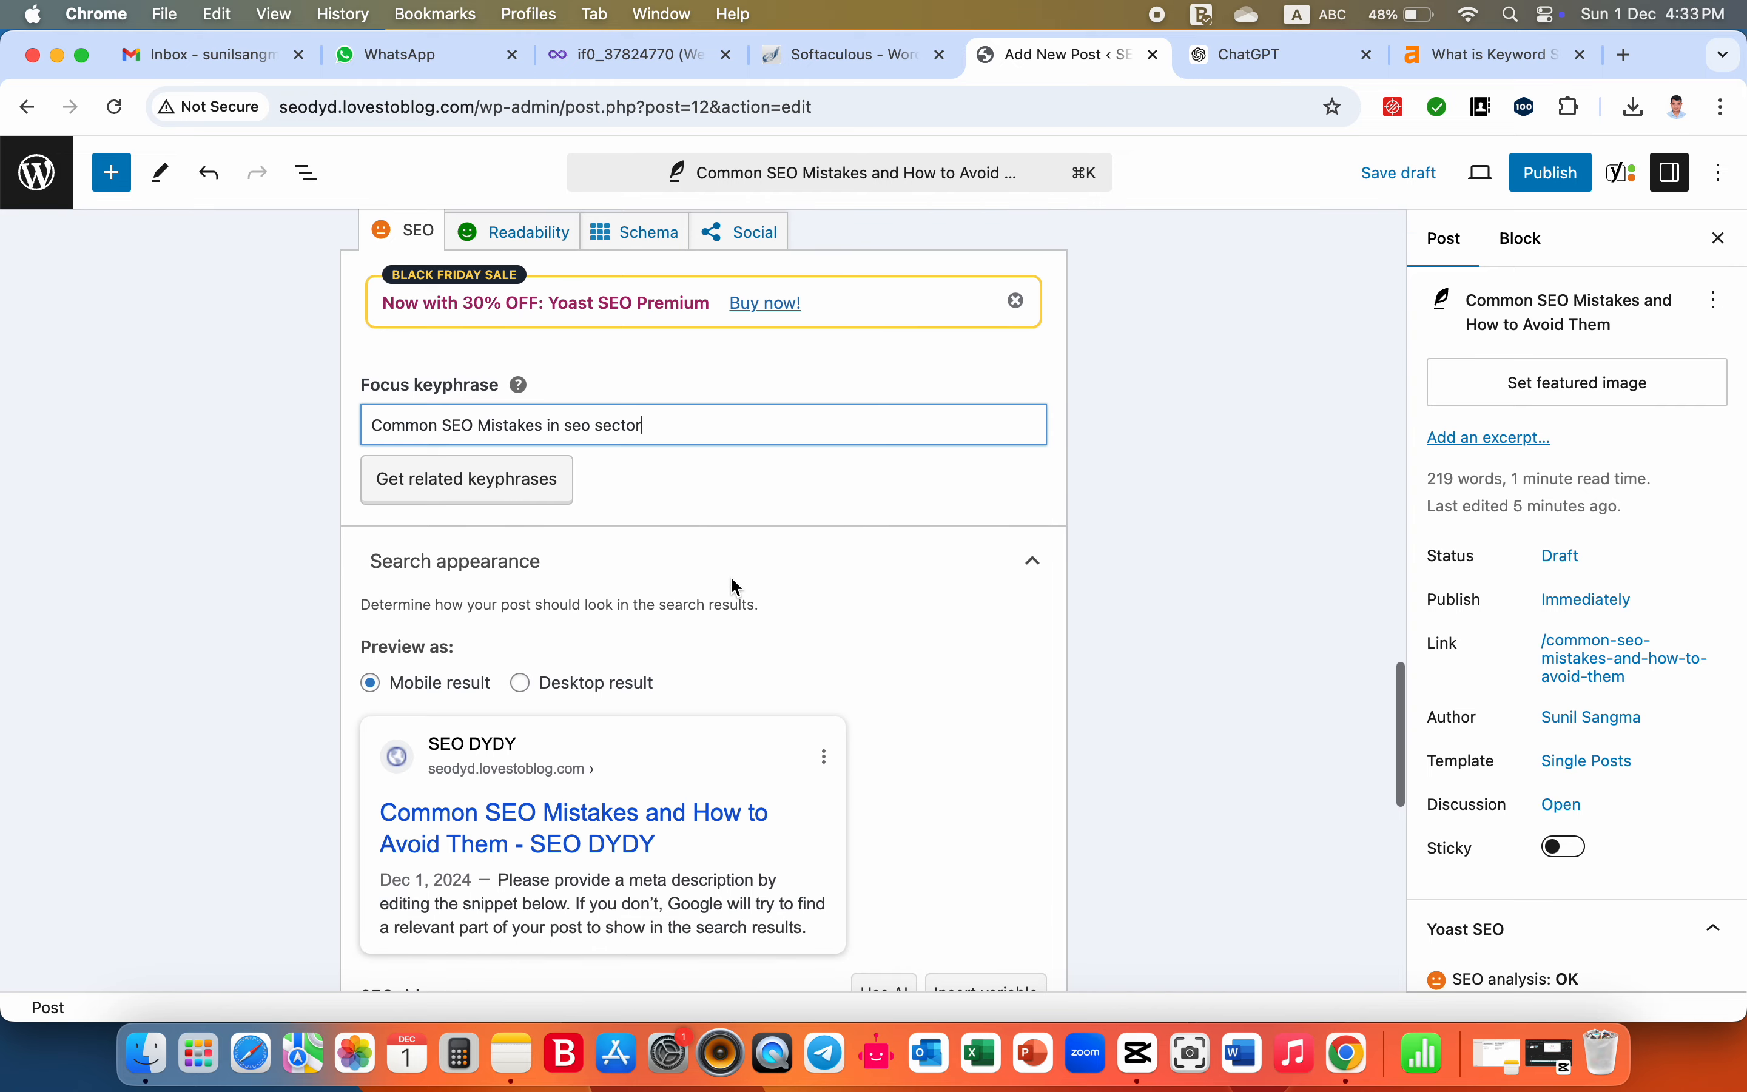
{"action": "left_click", "coordinate": [526, 493]}
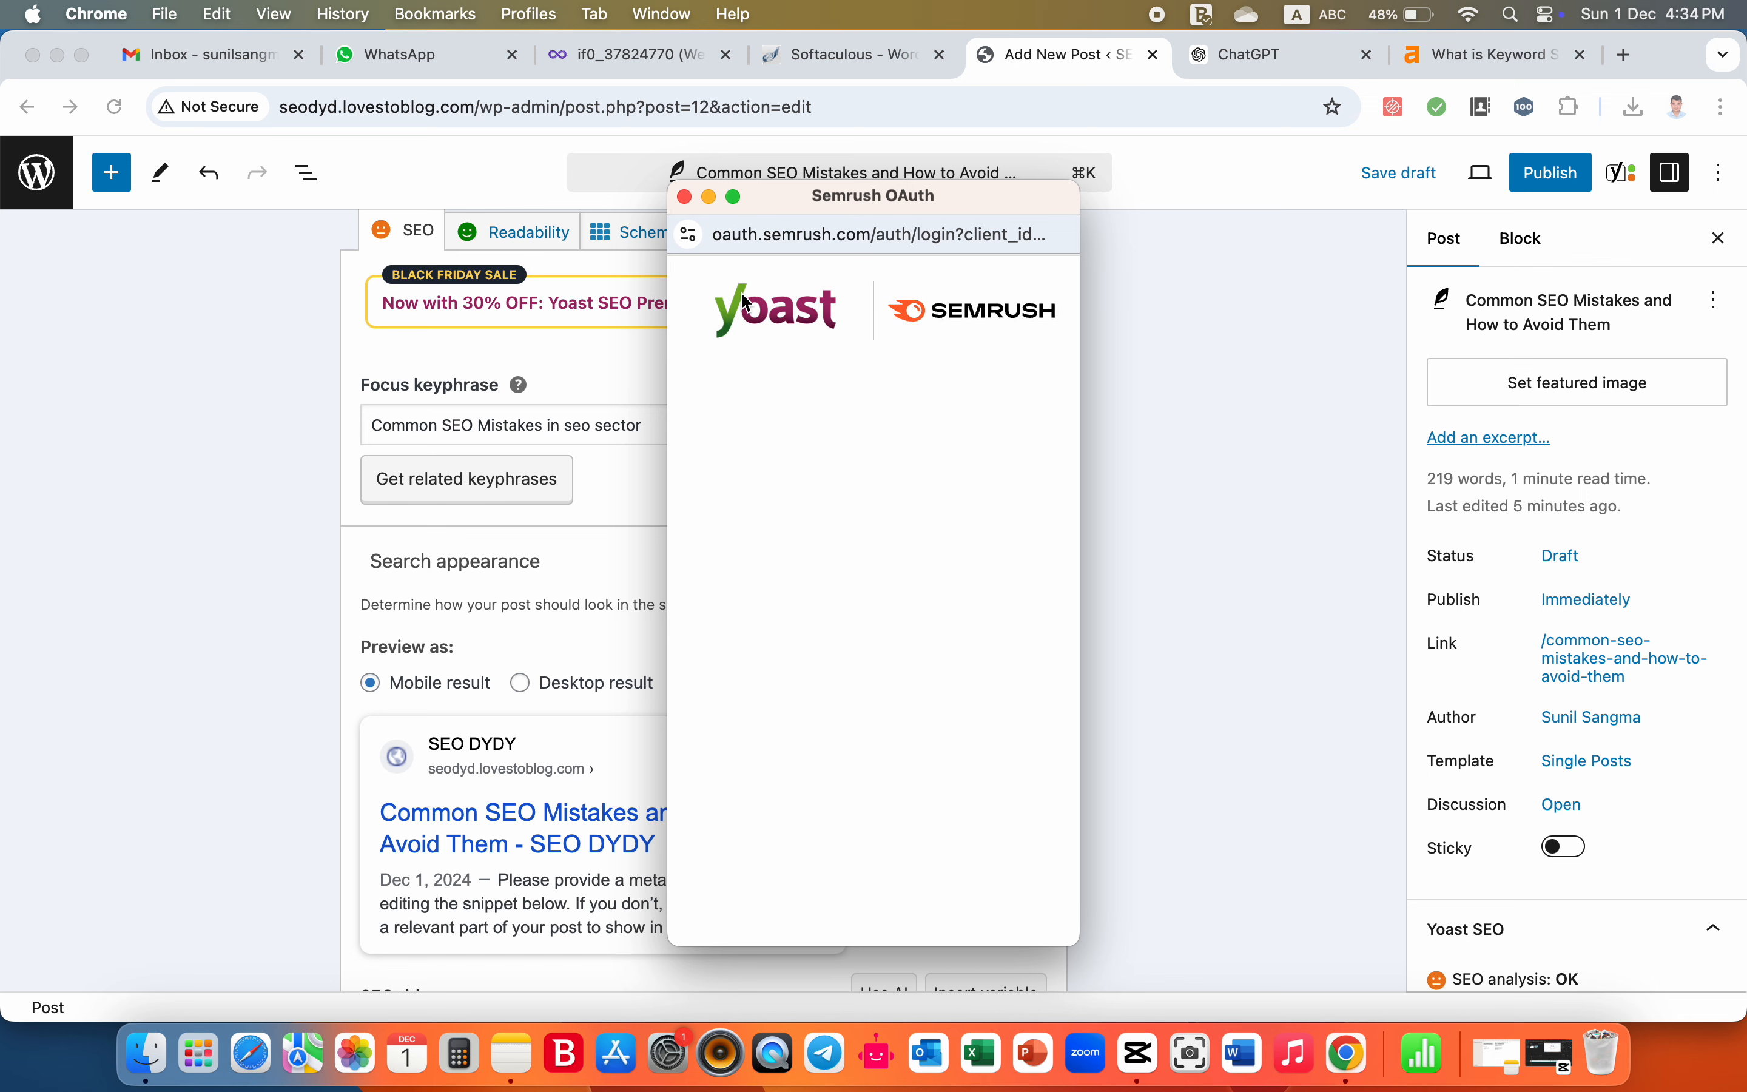
{"action": "left_click", "coordinate": [686, 197]}
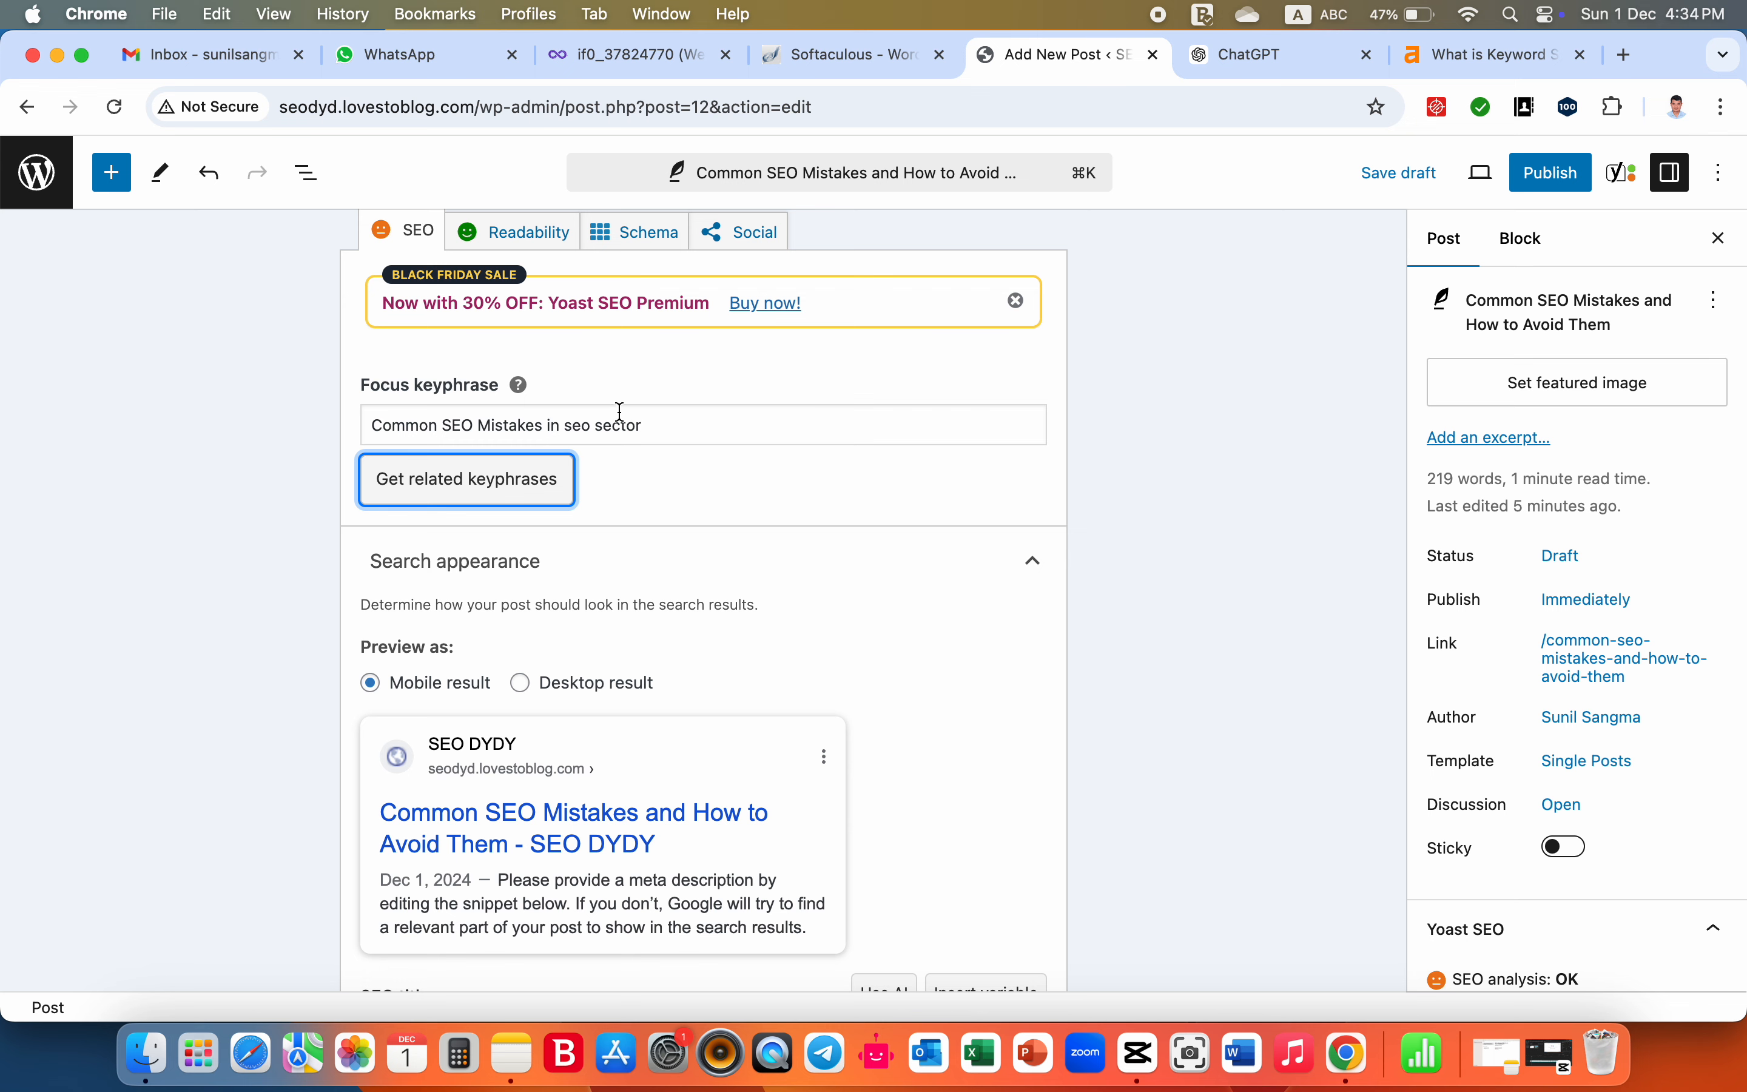
{"action": "left_click", "coordinate": [687, 428]}
- Go to the Yoast SEO slug field, and in ChatGPT copy the full fifth title "Common SEO Mistakes and How to Avoid Them" for it
{"action": "scroll", "coordinate": [687, 428], "scroll_direction": "down", "scroll_amount": 5}
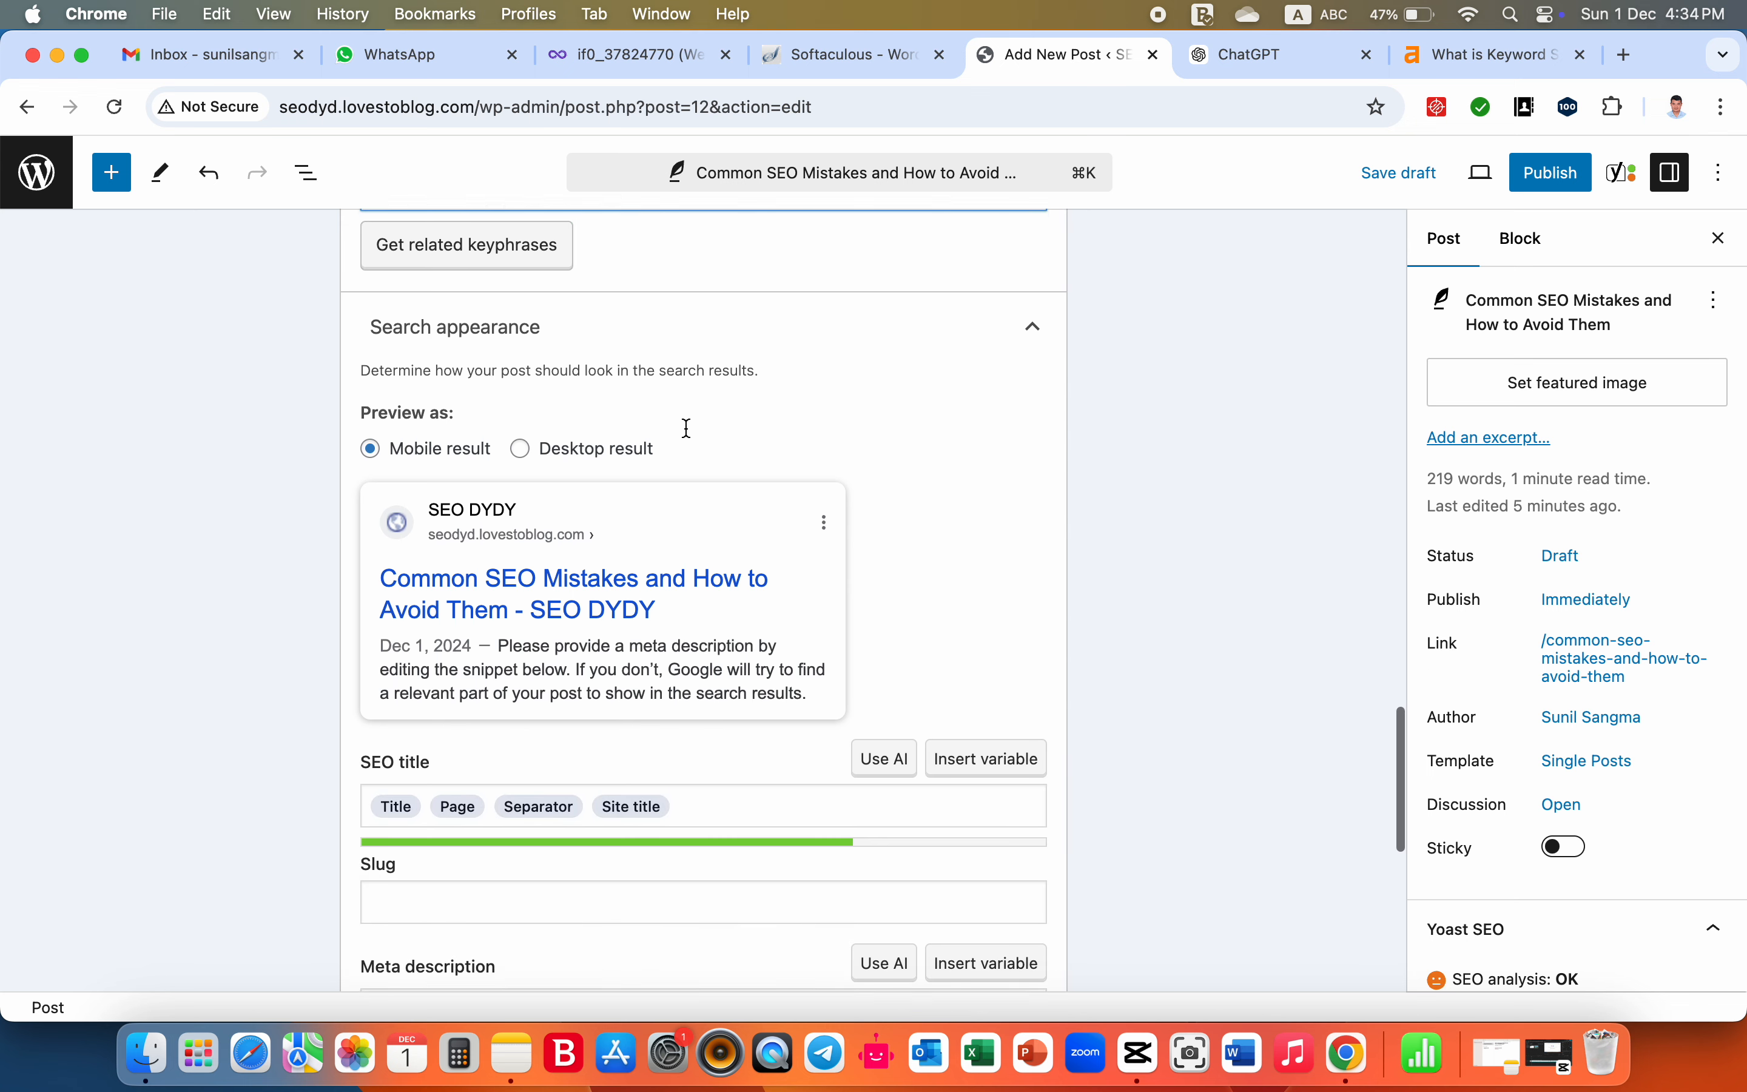
{"action": "scroll", "coordinate": [690, 437], "scroll_direction": "down", "scroll_amount": 1}
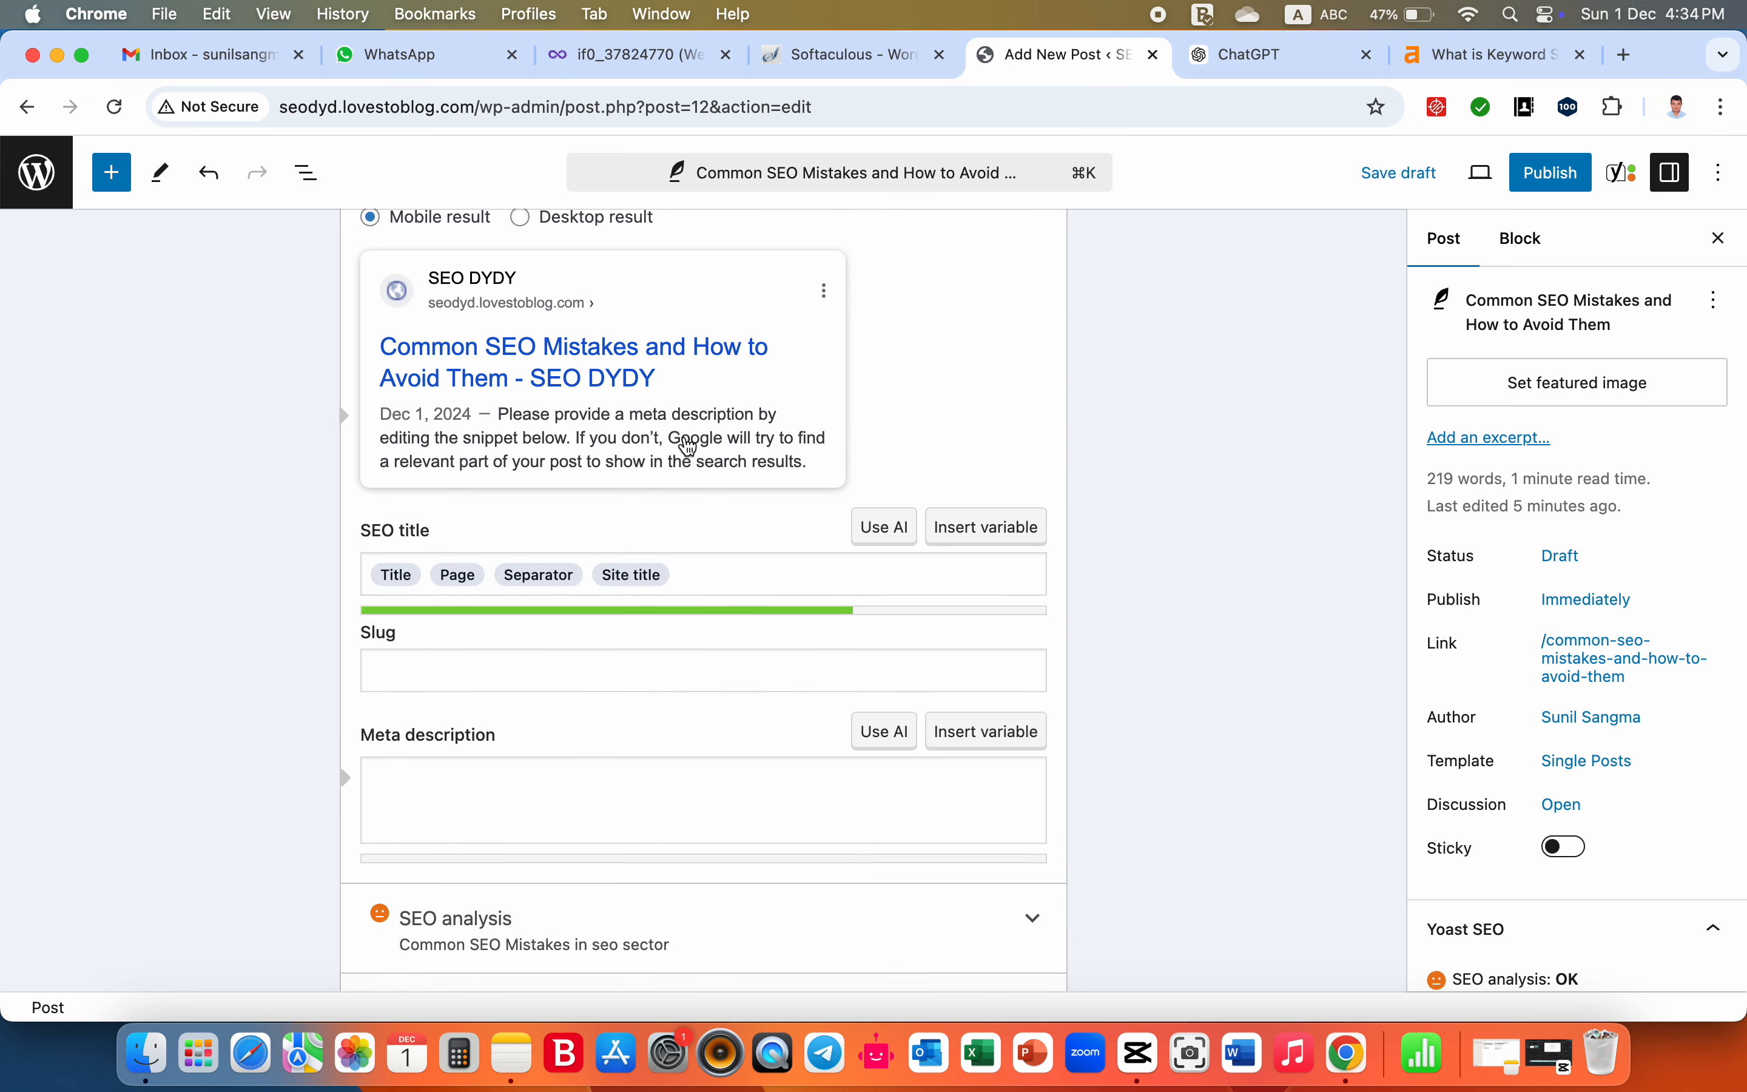
{"action": "scroll", "coordinate": [690, 440], "scroll_direction": "down", "scroll_amount": 1}
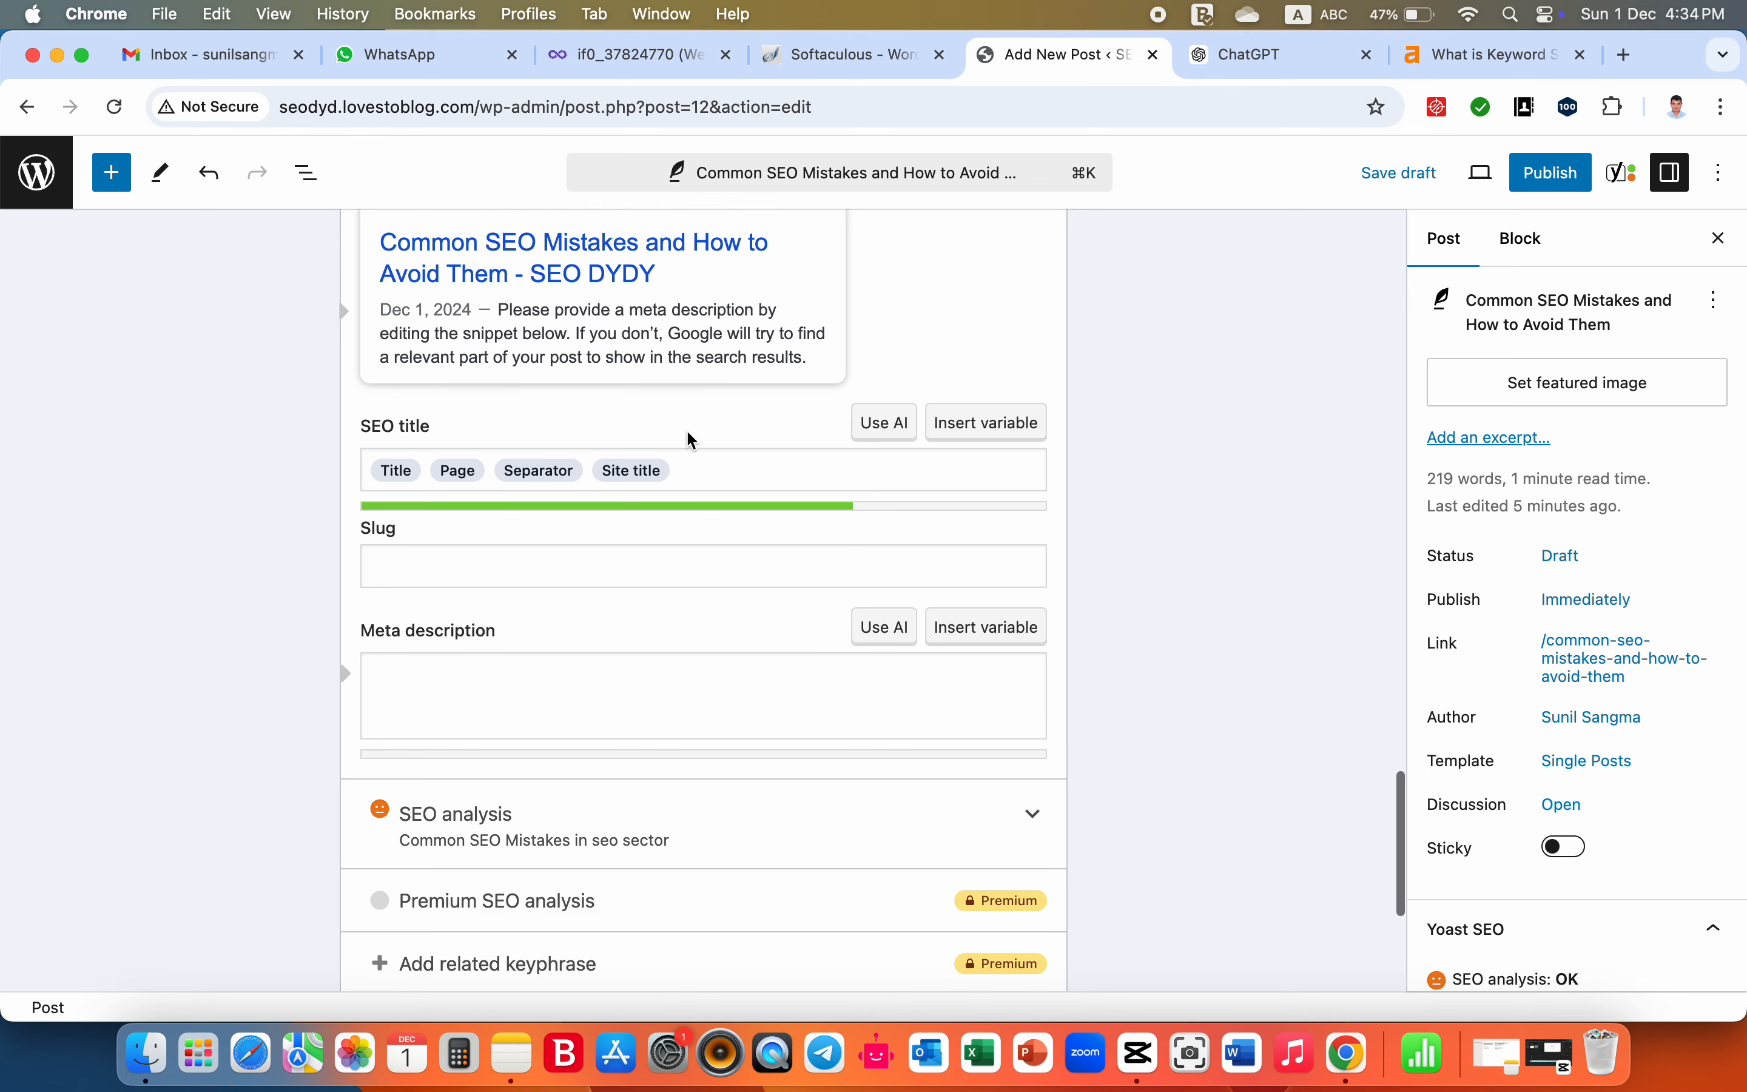
{"action": "left_click", "coordinate": [532, 569]}
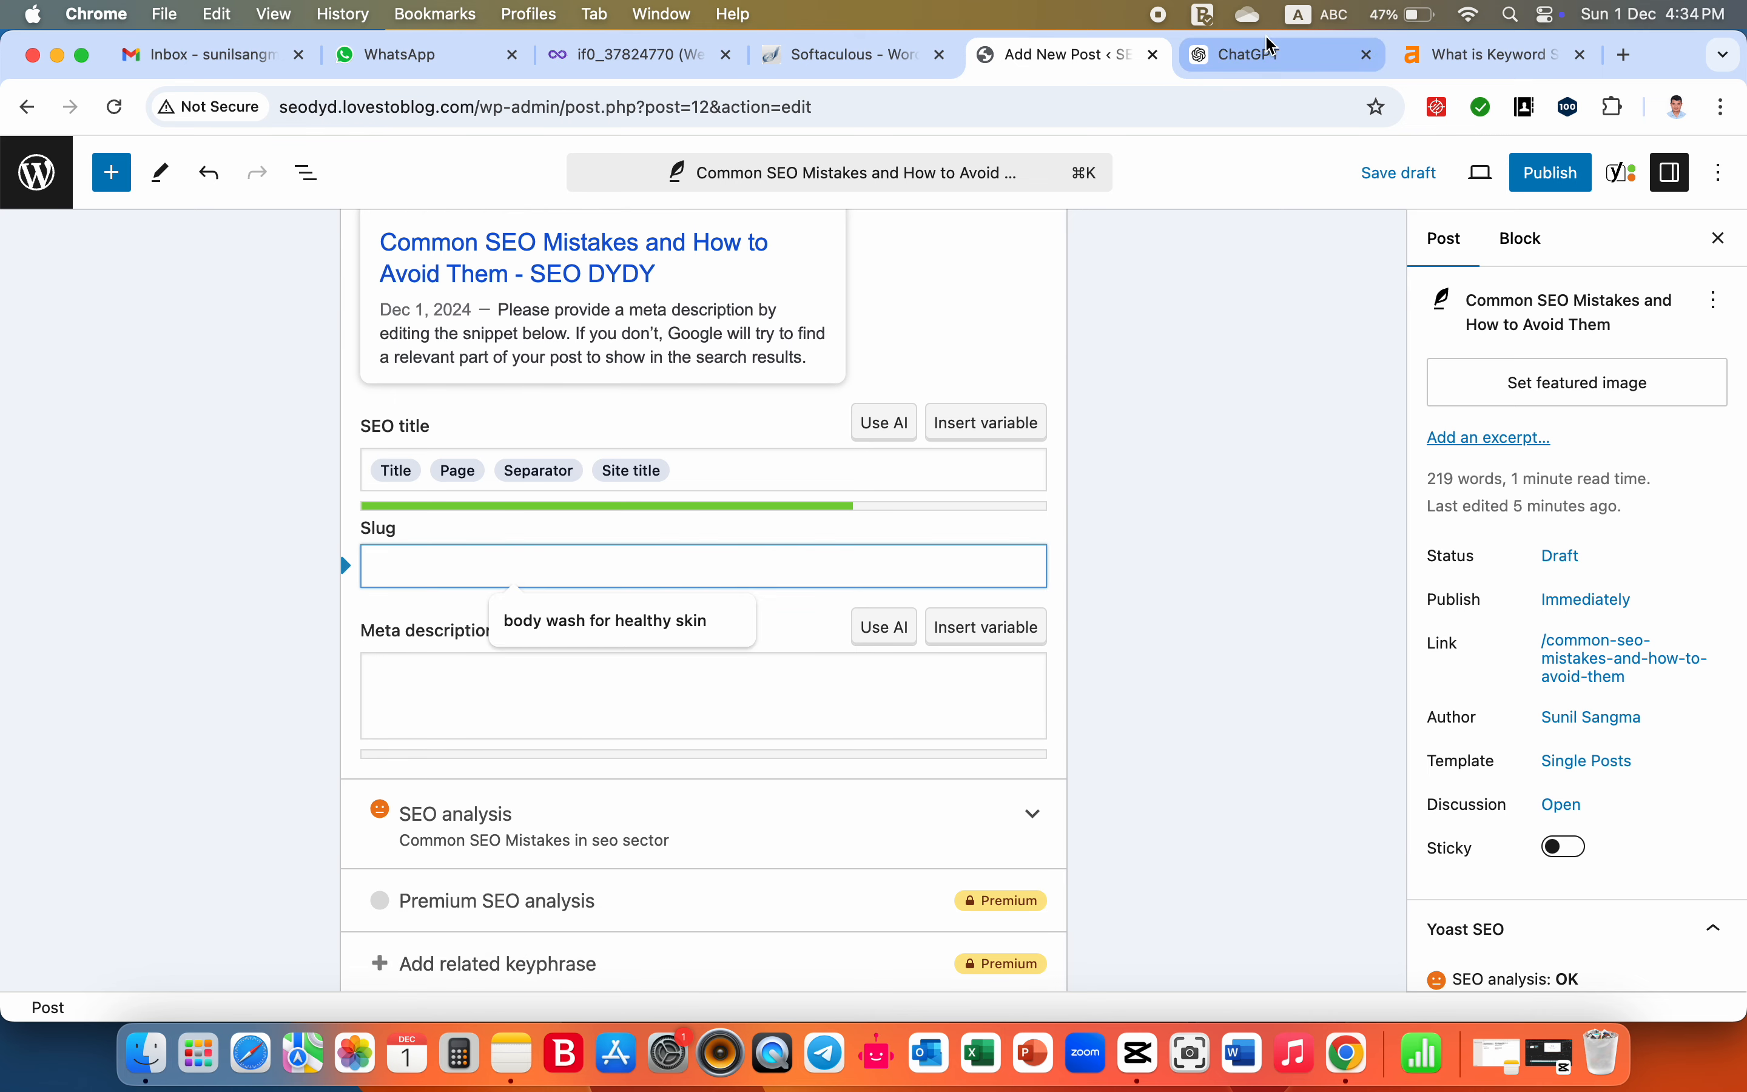
{"action": "left_click", "coordinate": [1269, 57]}
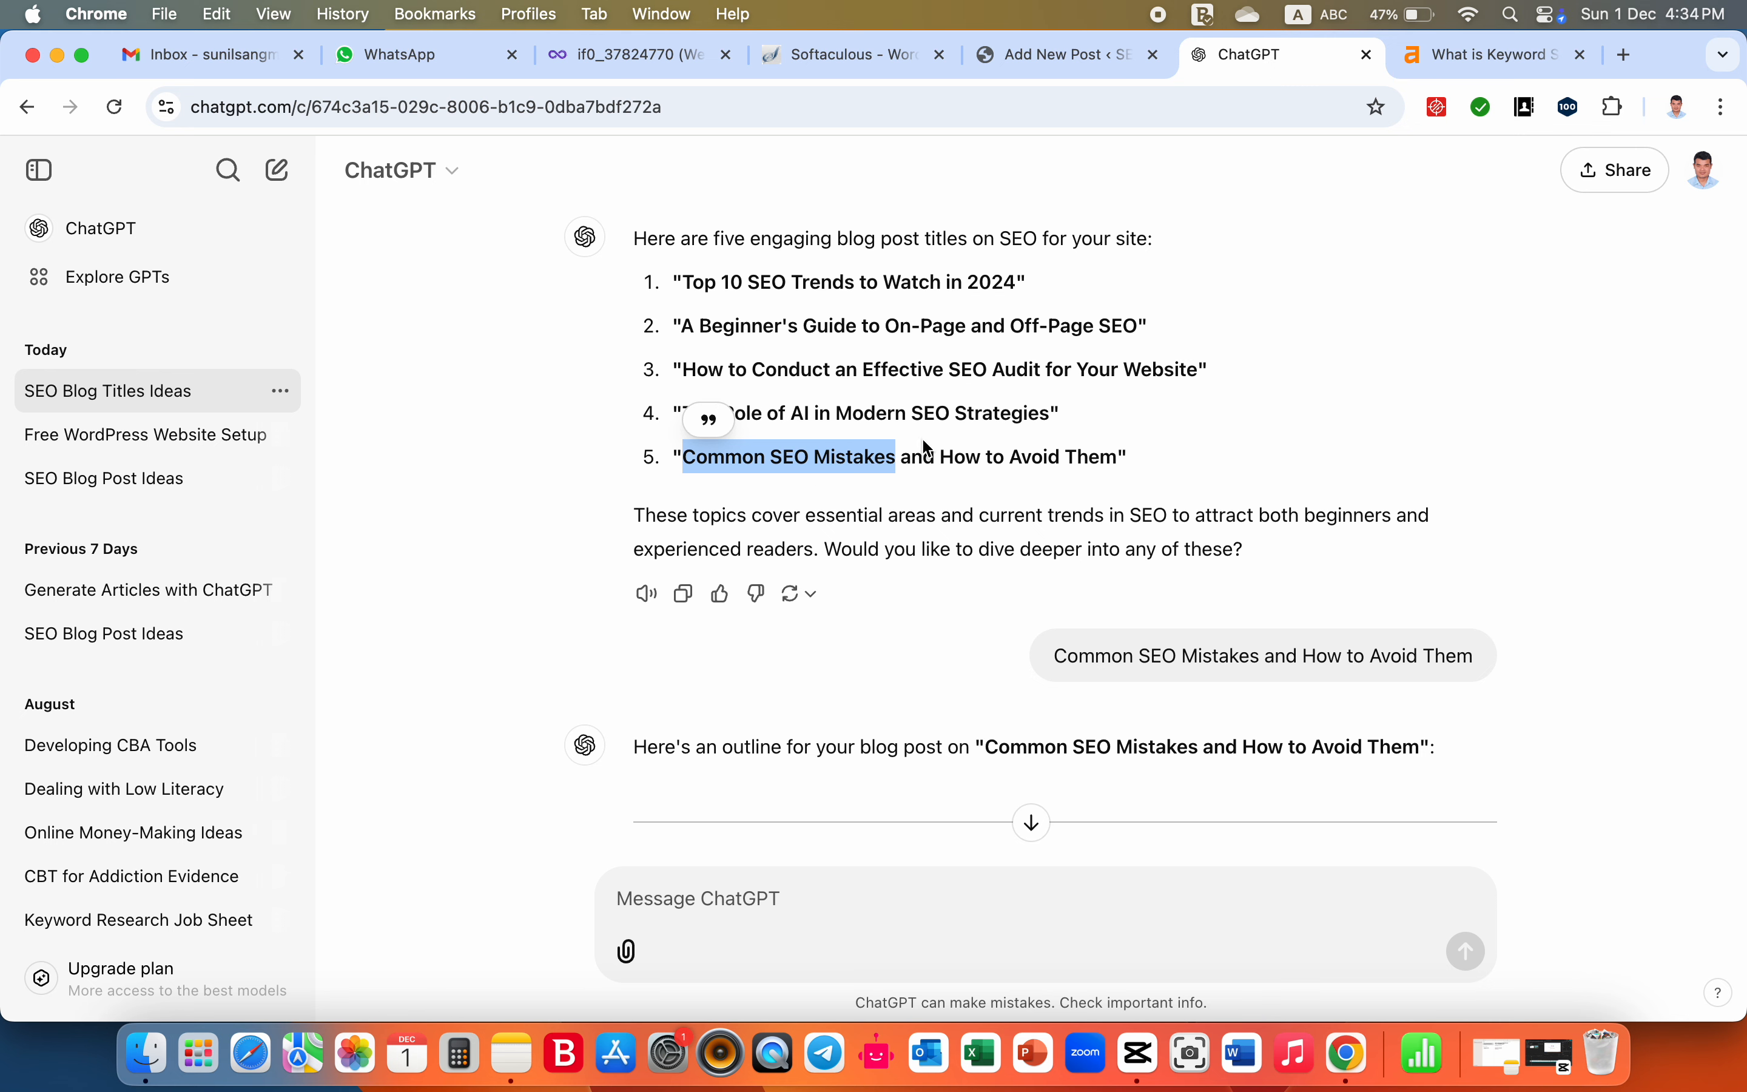
{"action": "left_click", "coordinate": [760, 457]}
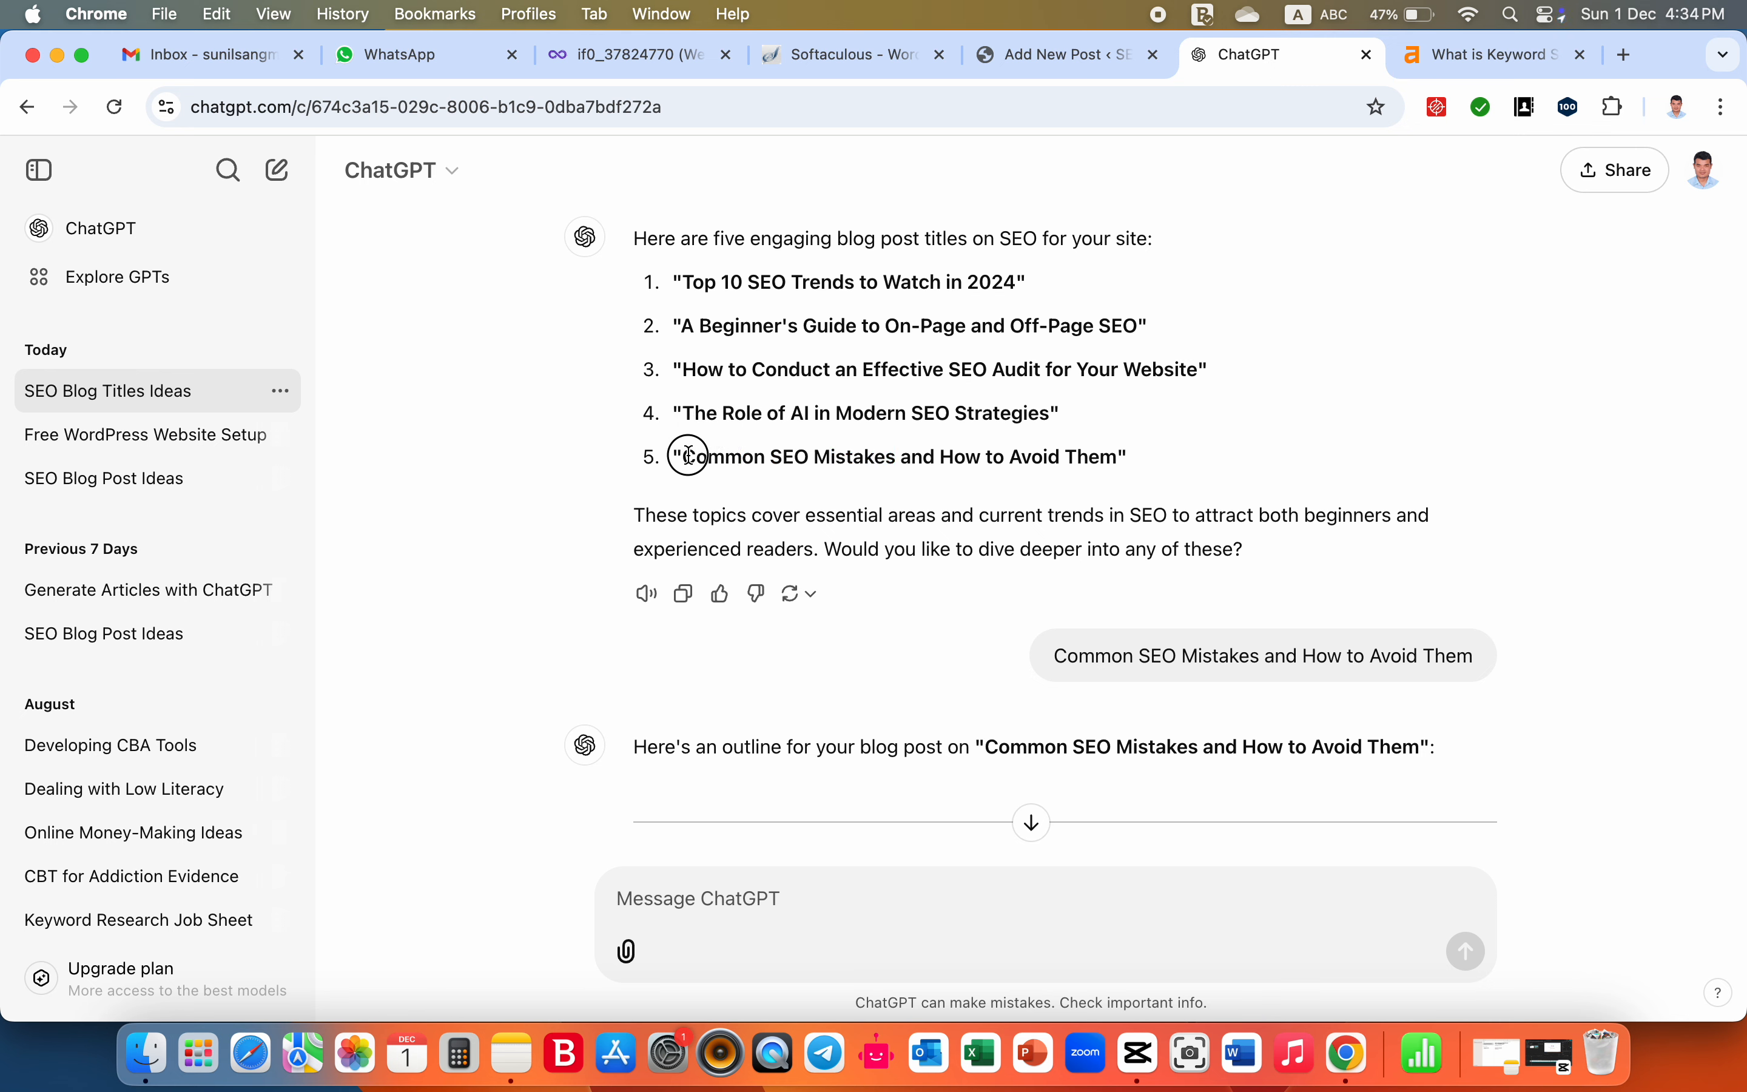
{"action": "left_click_drag", "start_coordinate": [685, 457], "coordinate": [1121, 451]}
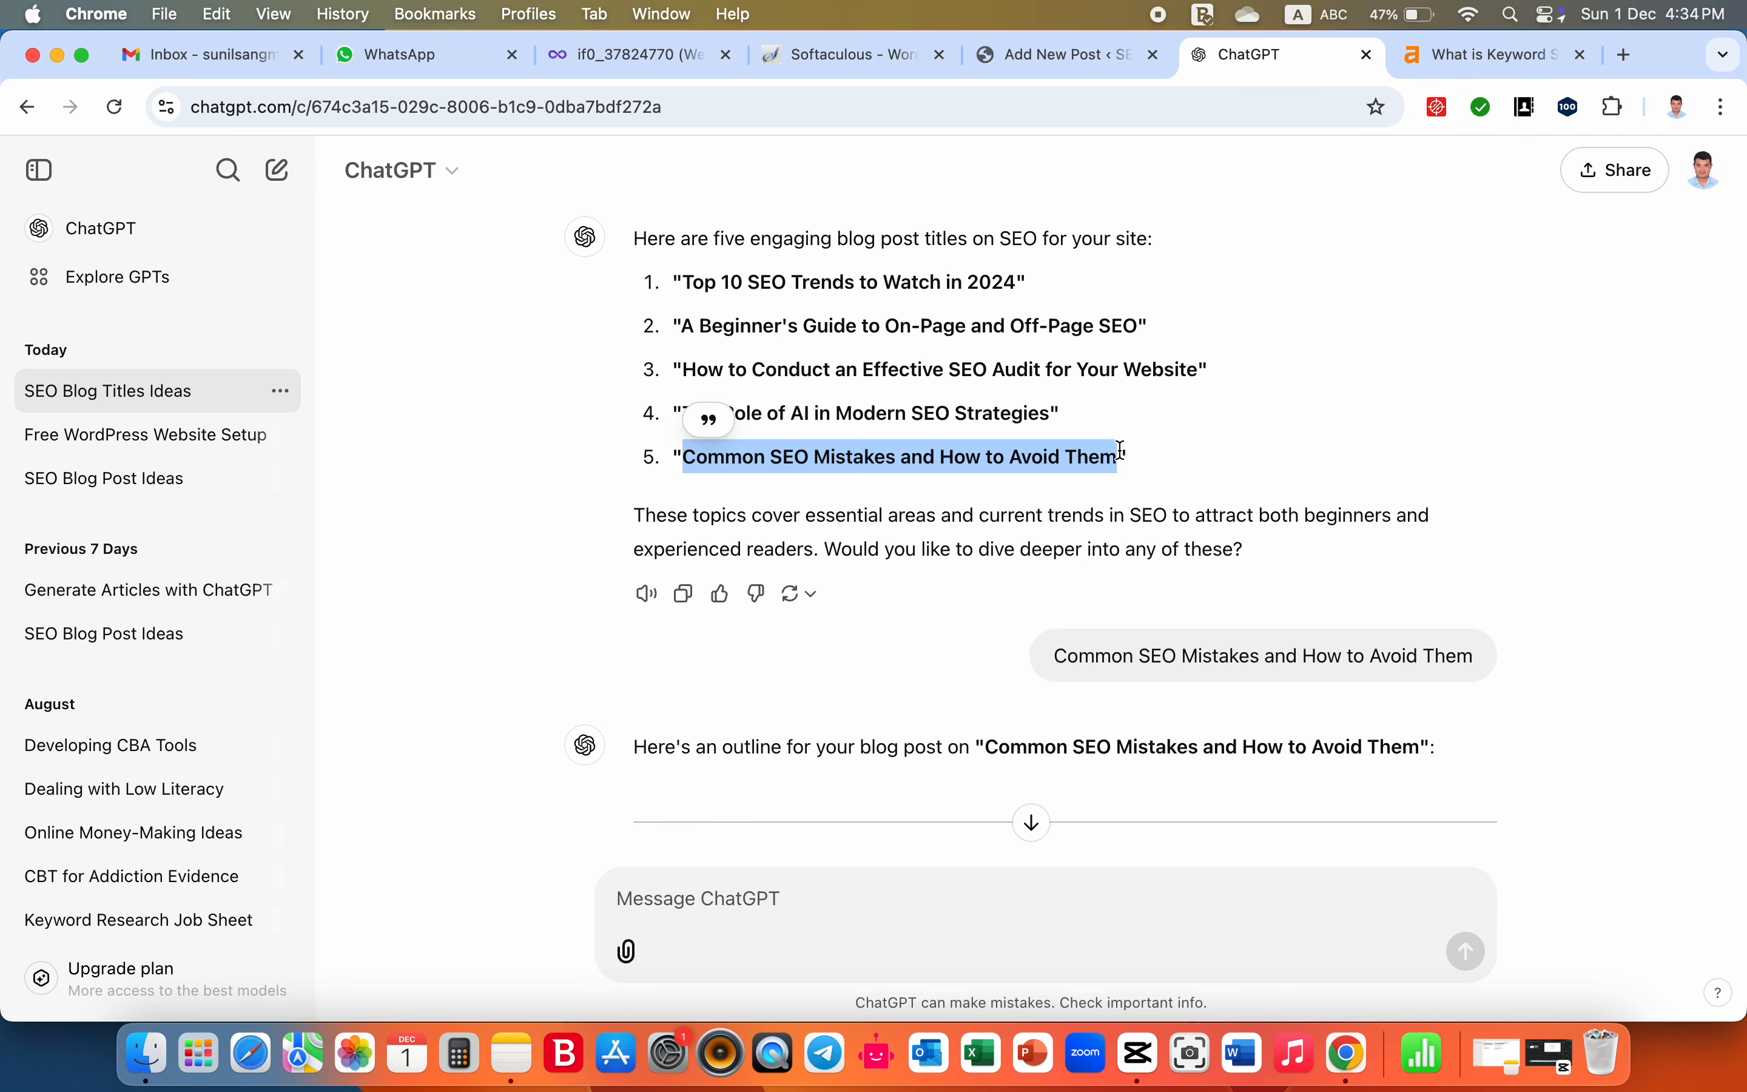
{"action": "key", "text": "super+c"}
- Return to the WordPress post editor and paste "Common SEO Mistakes and How to Avoid Them" as the slug
{"action": "left_click", "coordinate": [1059, 55]}
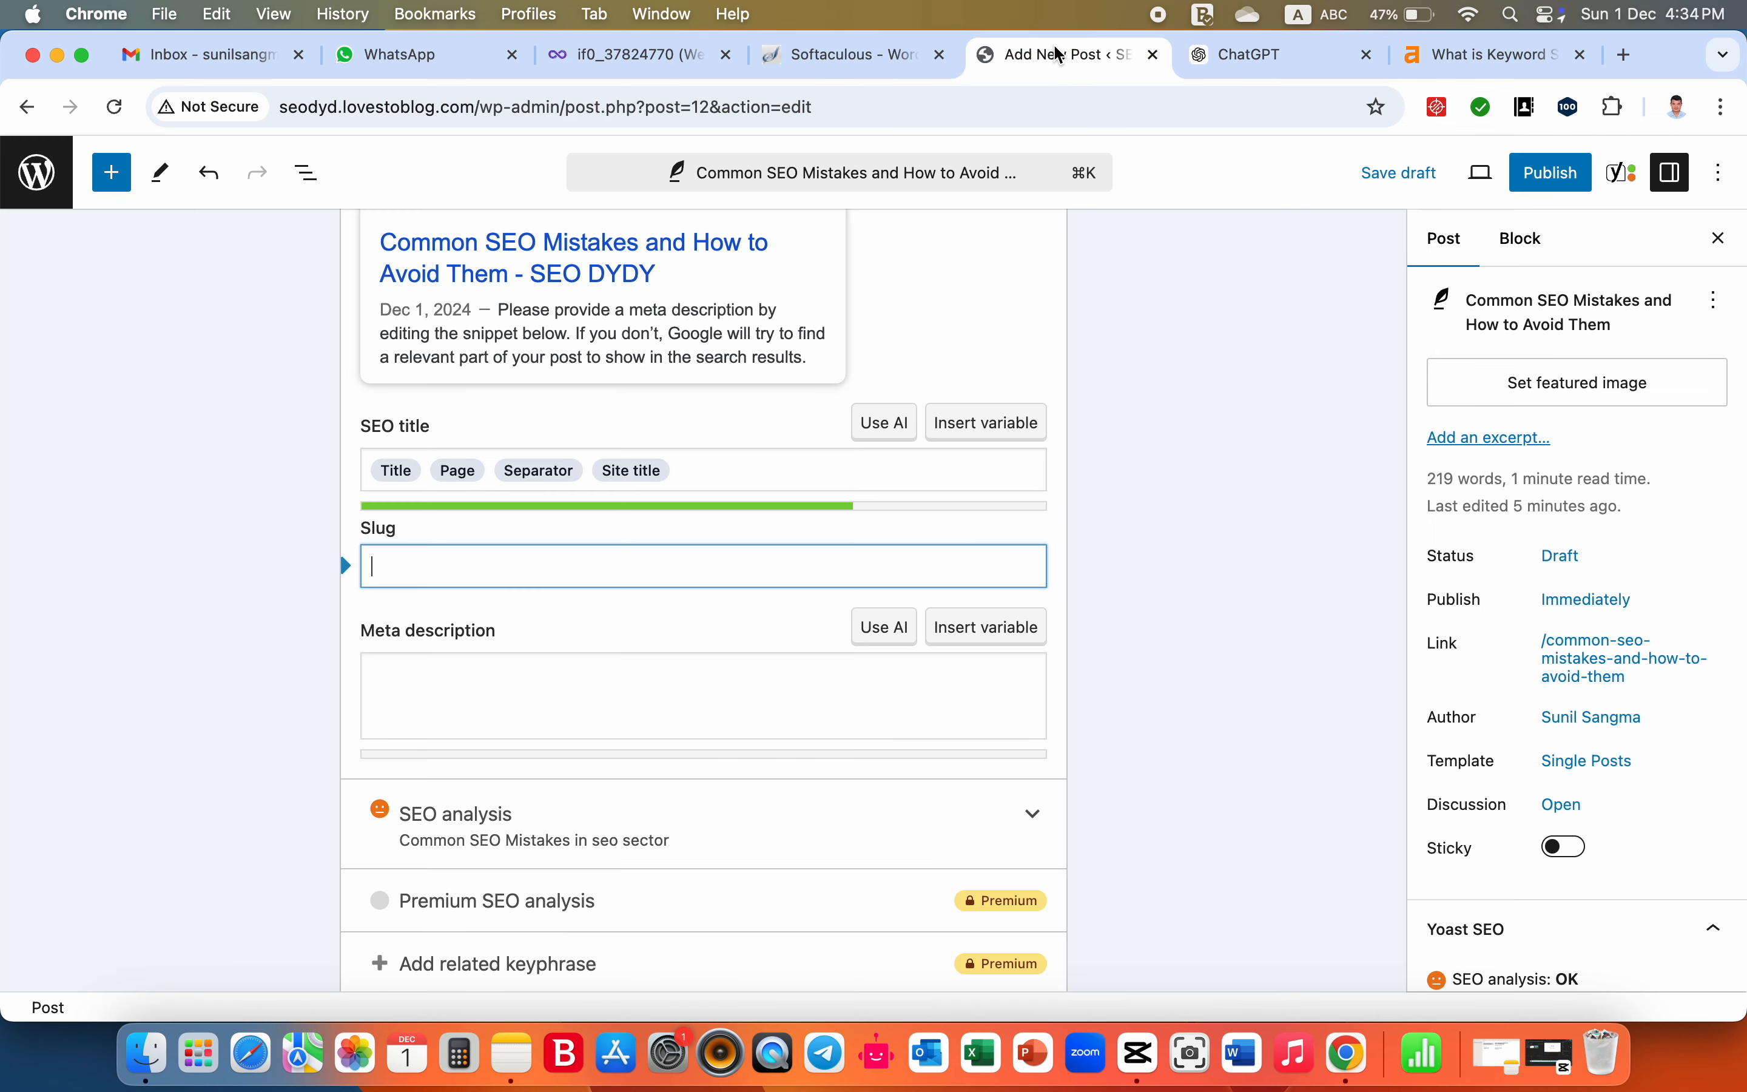
{"action": "left_click", "coordinate": [734, 569]}
{"action": "left_click", "coordinate": [734, 569]}
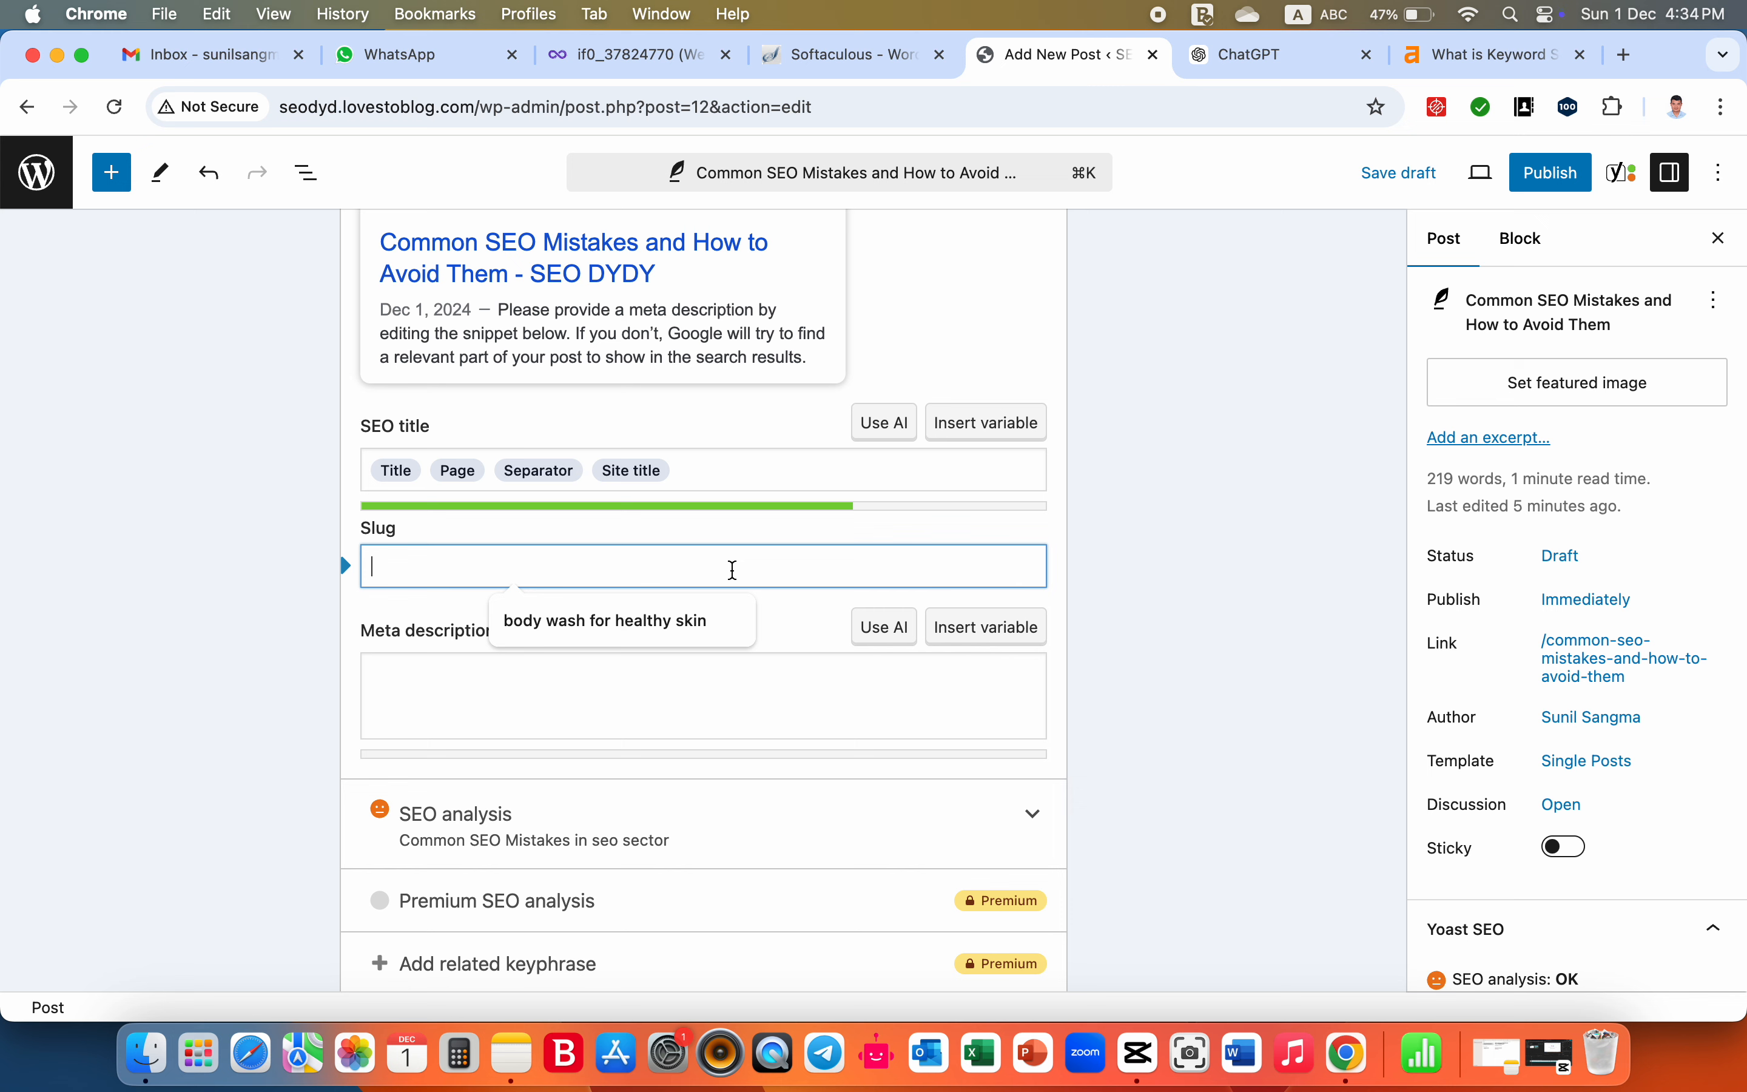
{"action": "key", "text": "super+v"}
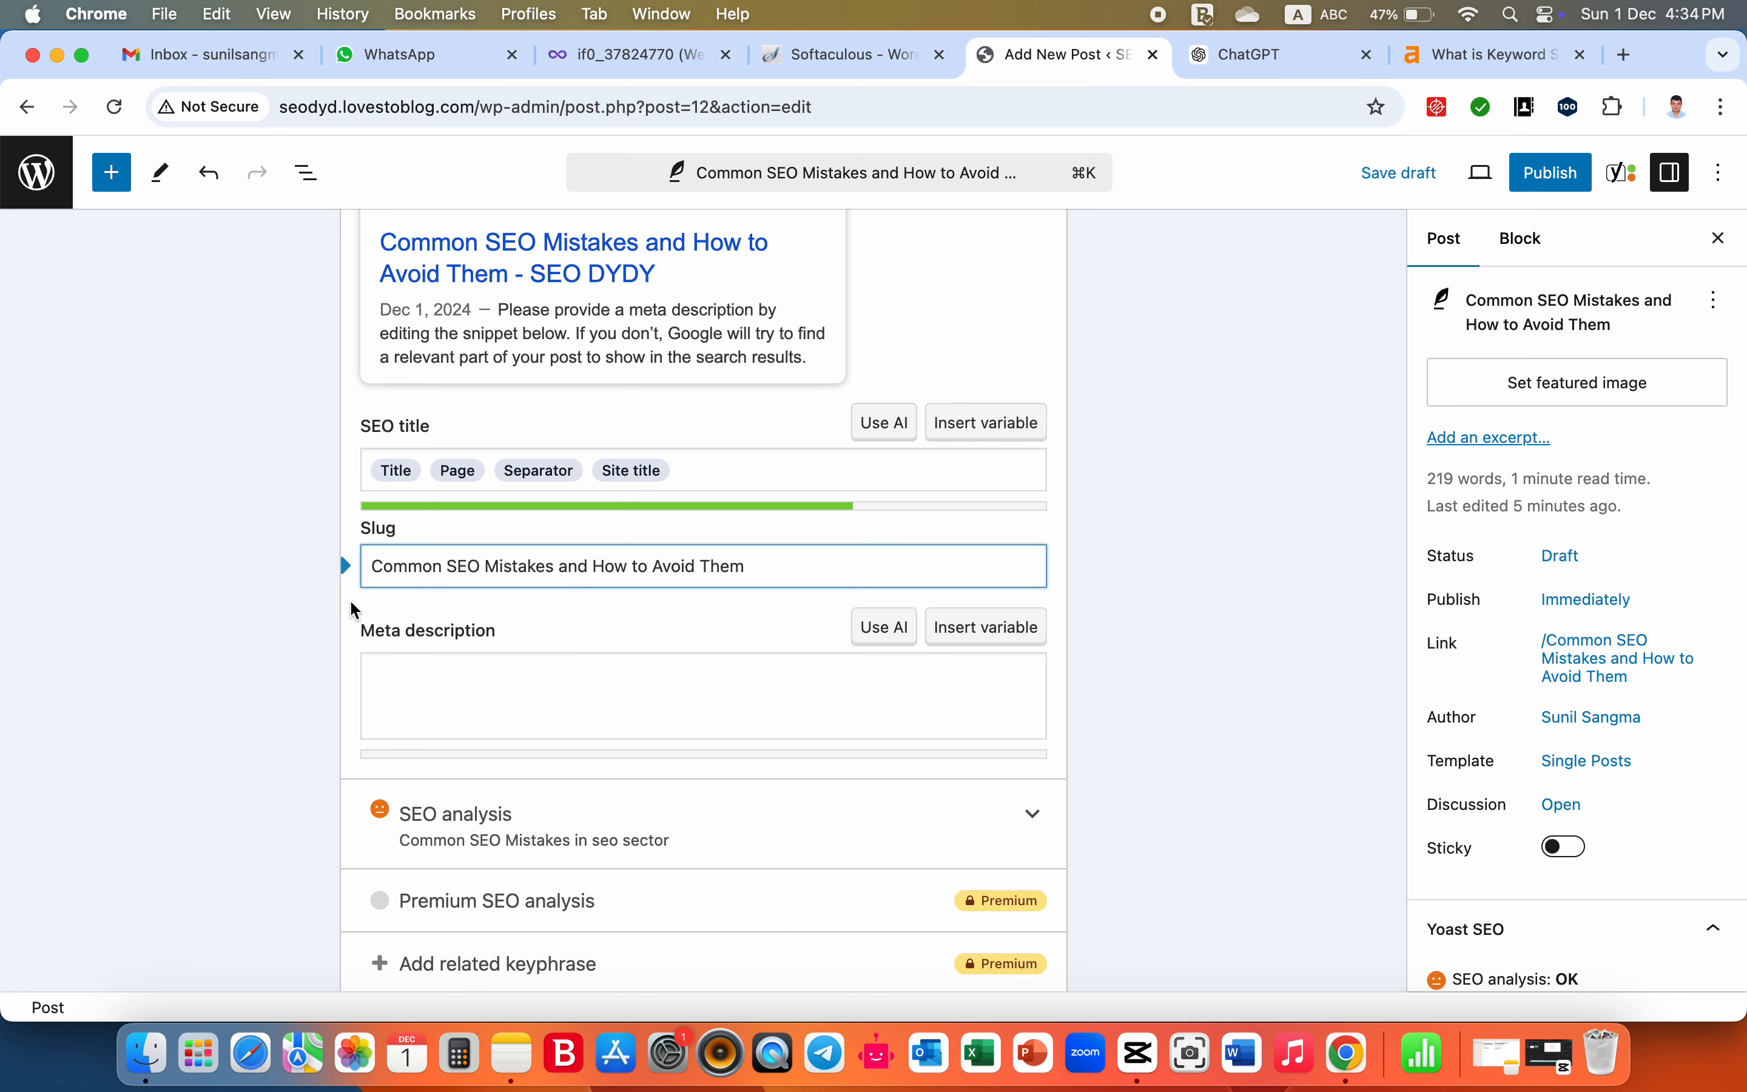
- Rewrite the first two words of the slug in lowercase, joined by a hyphen, as "common-seo"
{"action": "key", "text": "BackSpace"}
{"action": "type", "text": "c"}
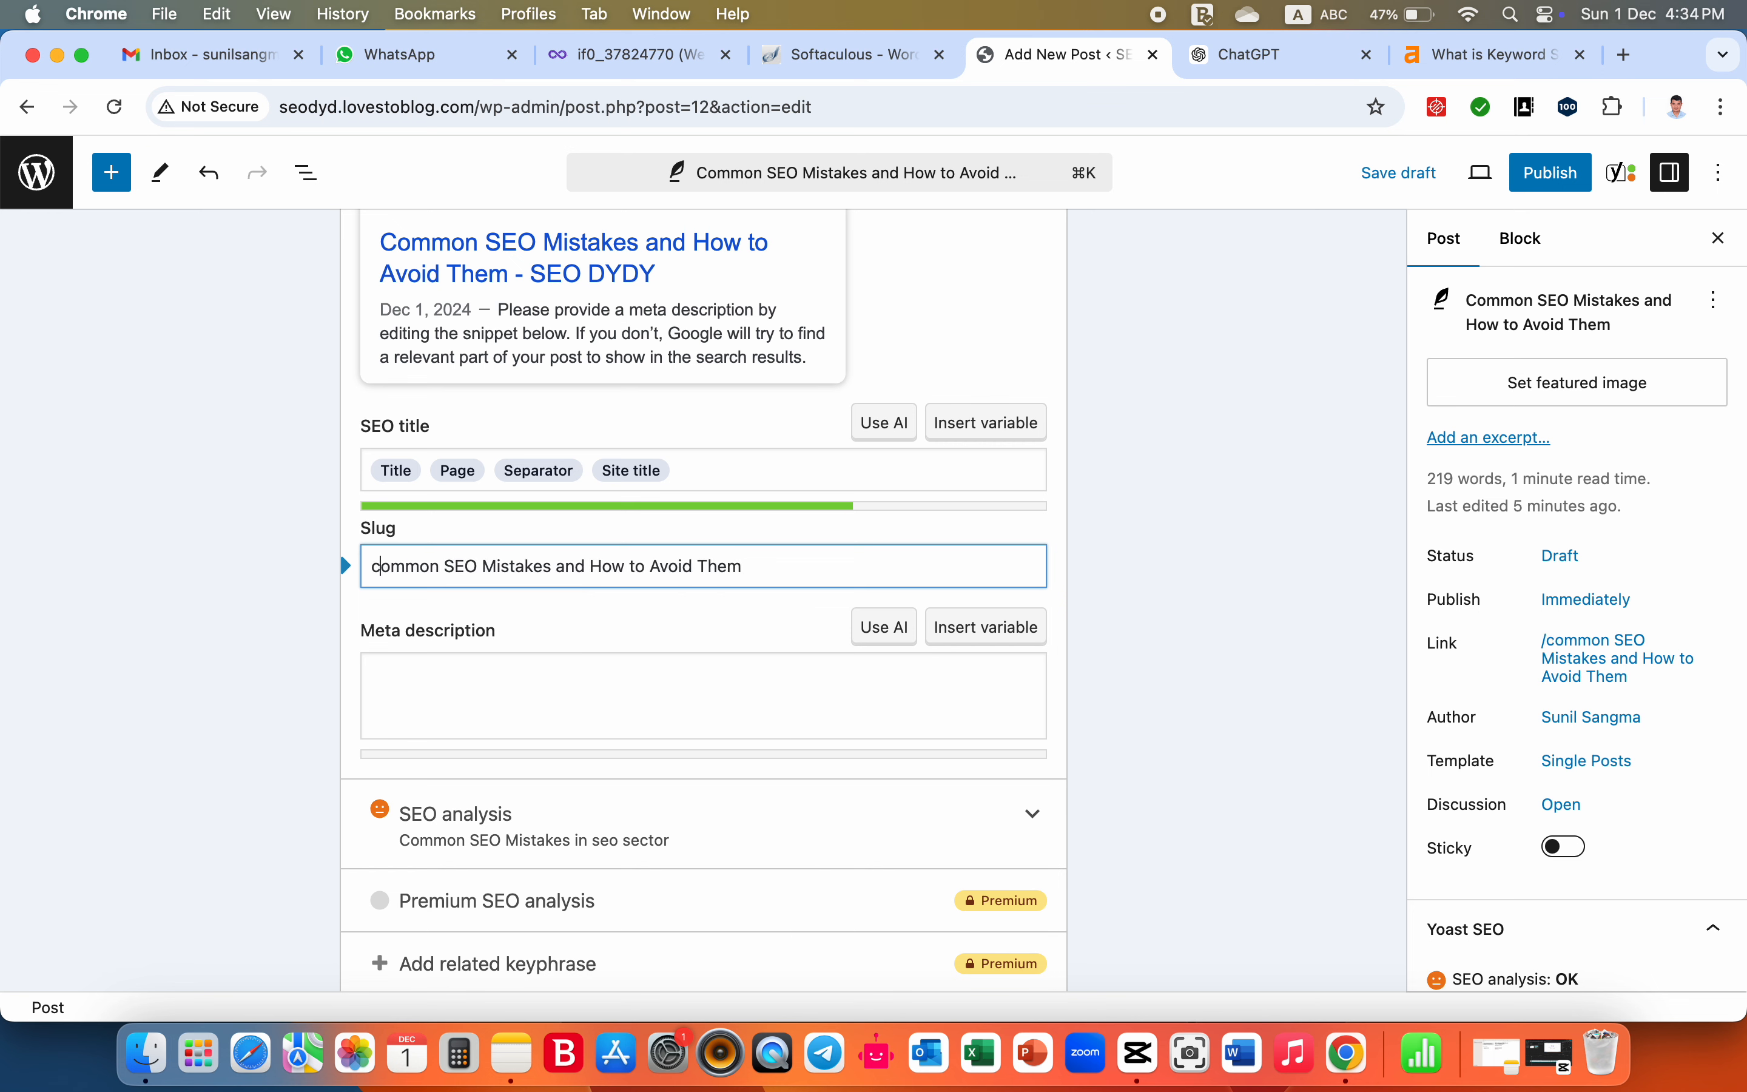
{"action": "key", "text": "Right"}
{"action": "key", "text": "Right"}
{"action": "key", "text": "Right"}
{"action": "key", "text": "Right"}
{"action": "key", "text": "Right"}
{"action": "key", "text": "BackSpace"}
{"action": "type", "text": "-"}
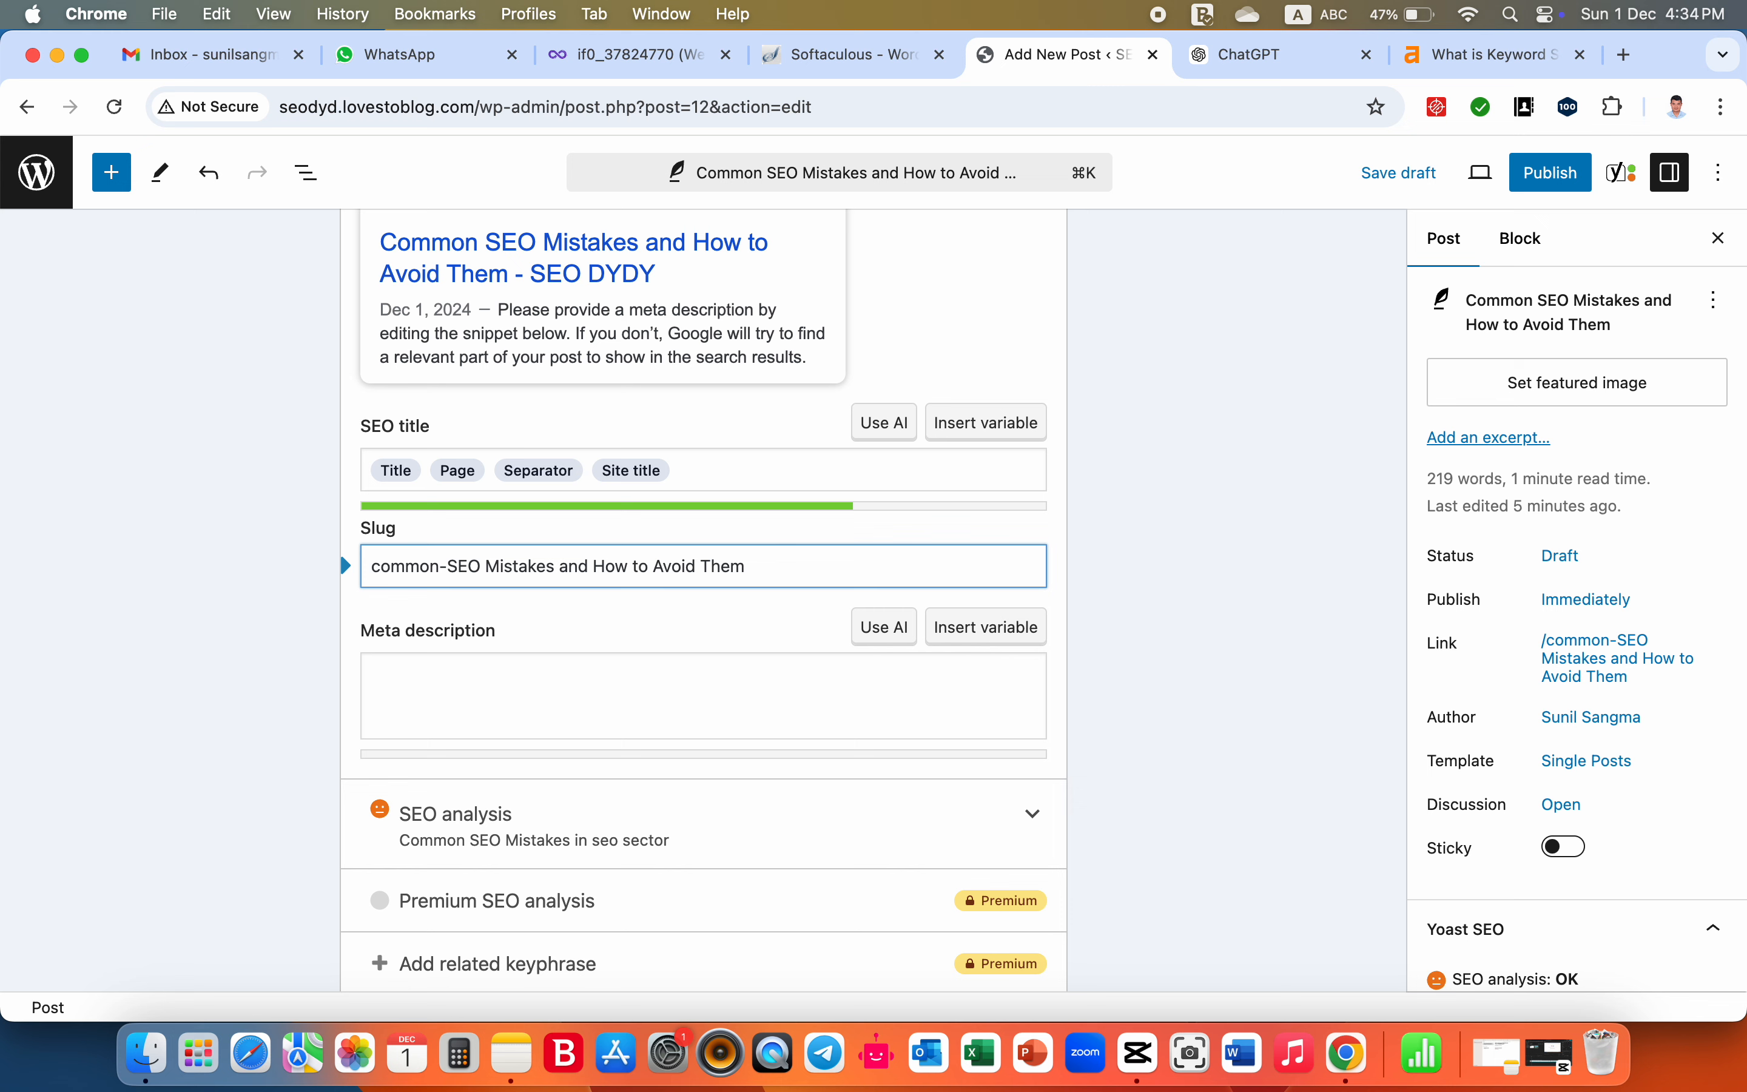
{"action": "key", "text": "Right"}
{"action": "key", "text": "BackSpace"}
{"action": "key", "text": "BackSpace"}
{"action": "key", "text": "BackSpace"}
{"action": "type", "text": "seo"}
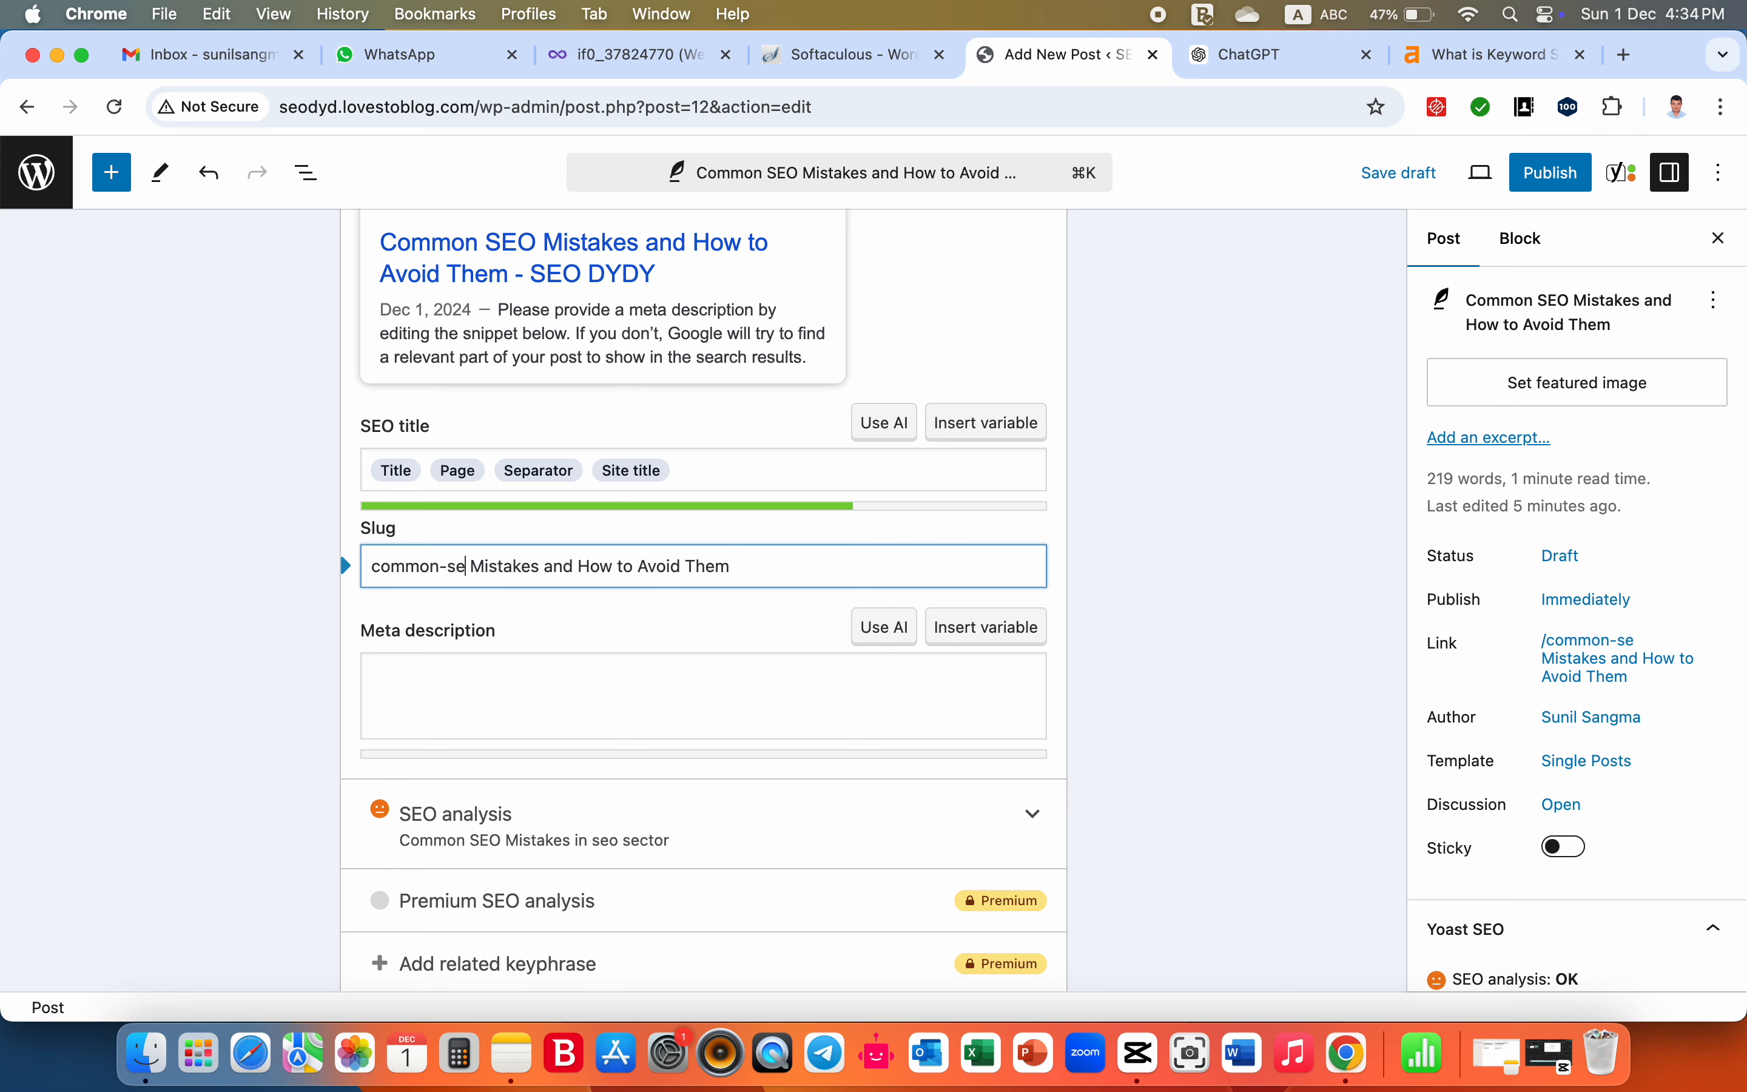
- Change "Mistakes" in the slug to lowercase and hyphenate it with its neighbouring words as "-mistakes-and"
{"action": "key", "text": "Right"}
{"action": "key", "text": "Right"}
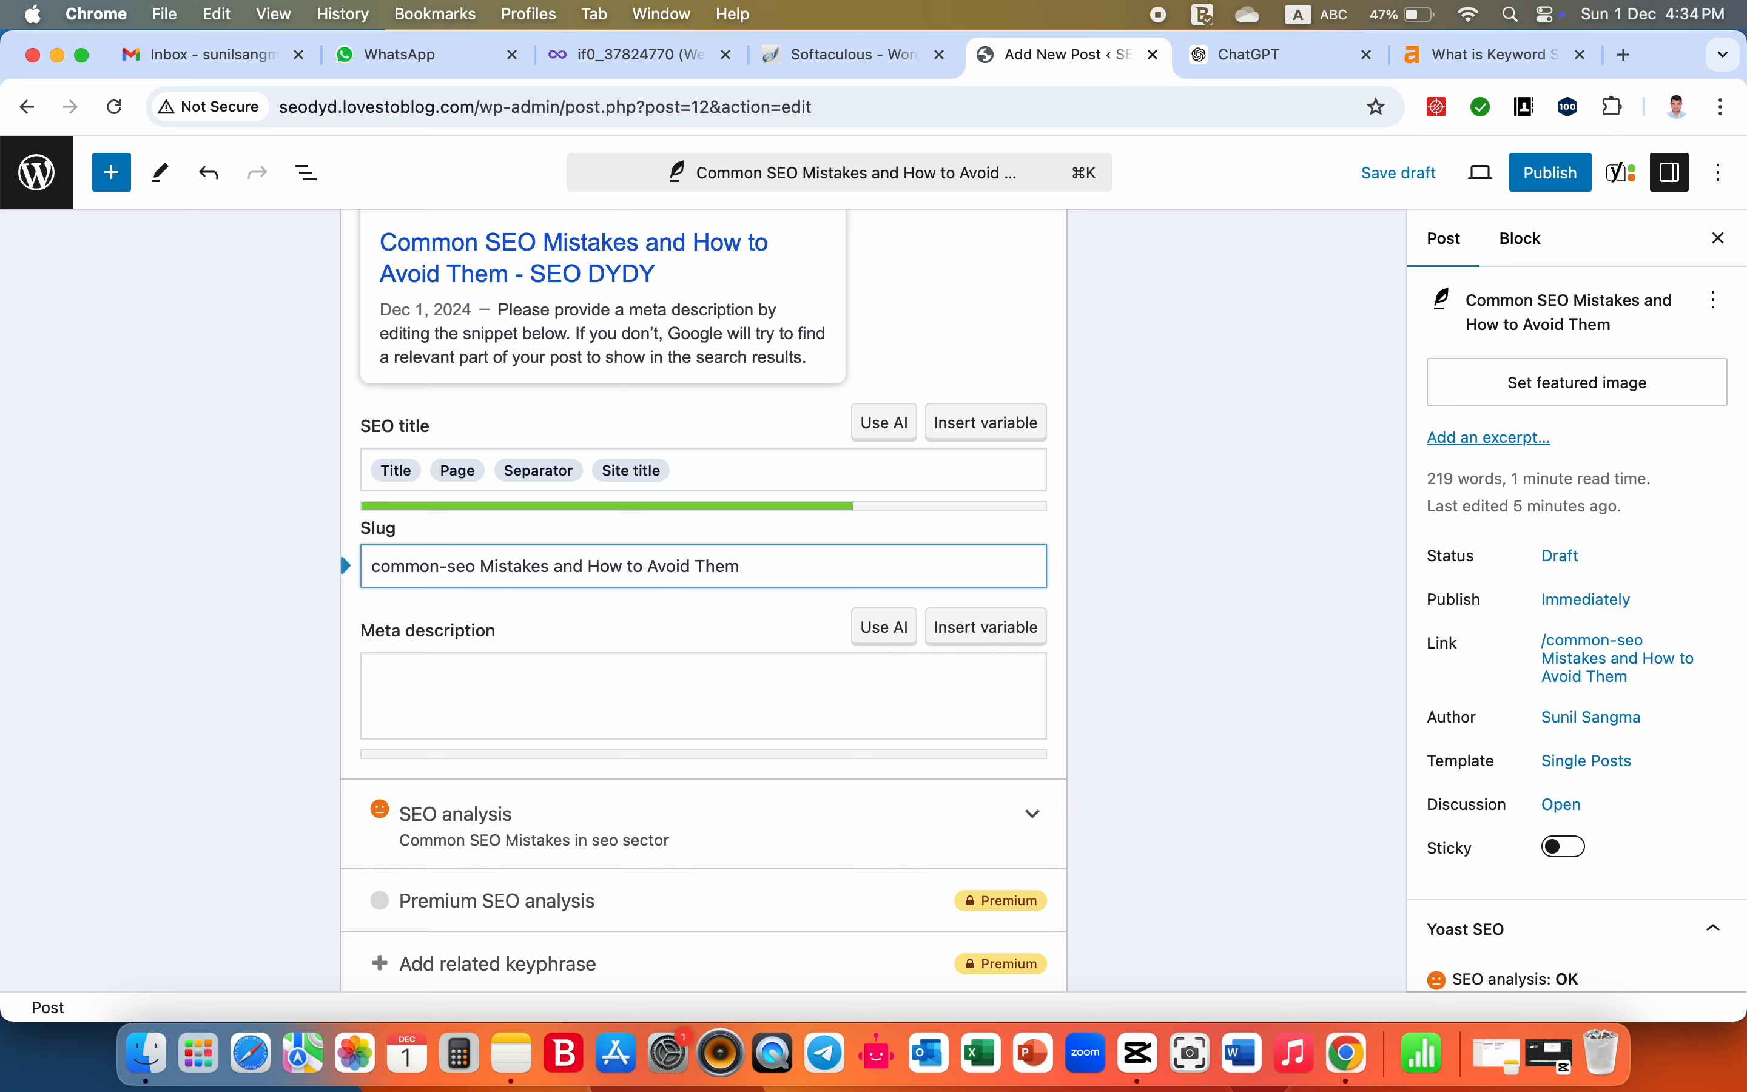
{"action": "key", "text": "BackSpace"}
{"action": "key", "text": "BackSpace"}
{"action": "type", "text": "-m"}
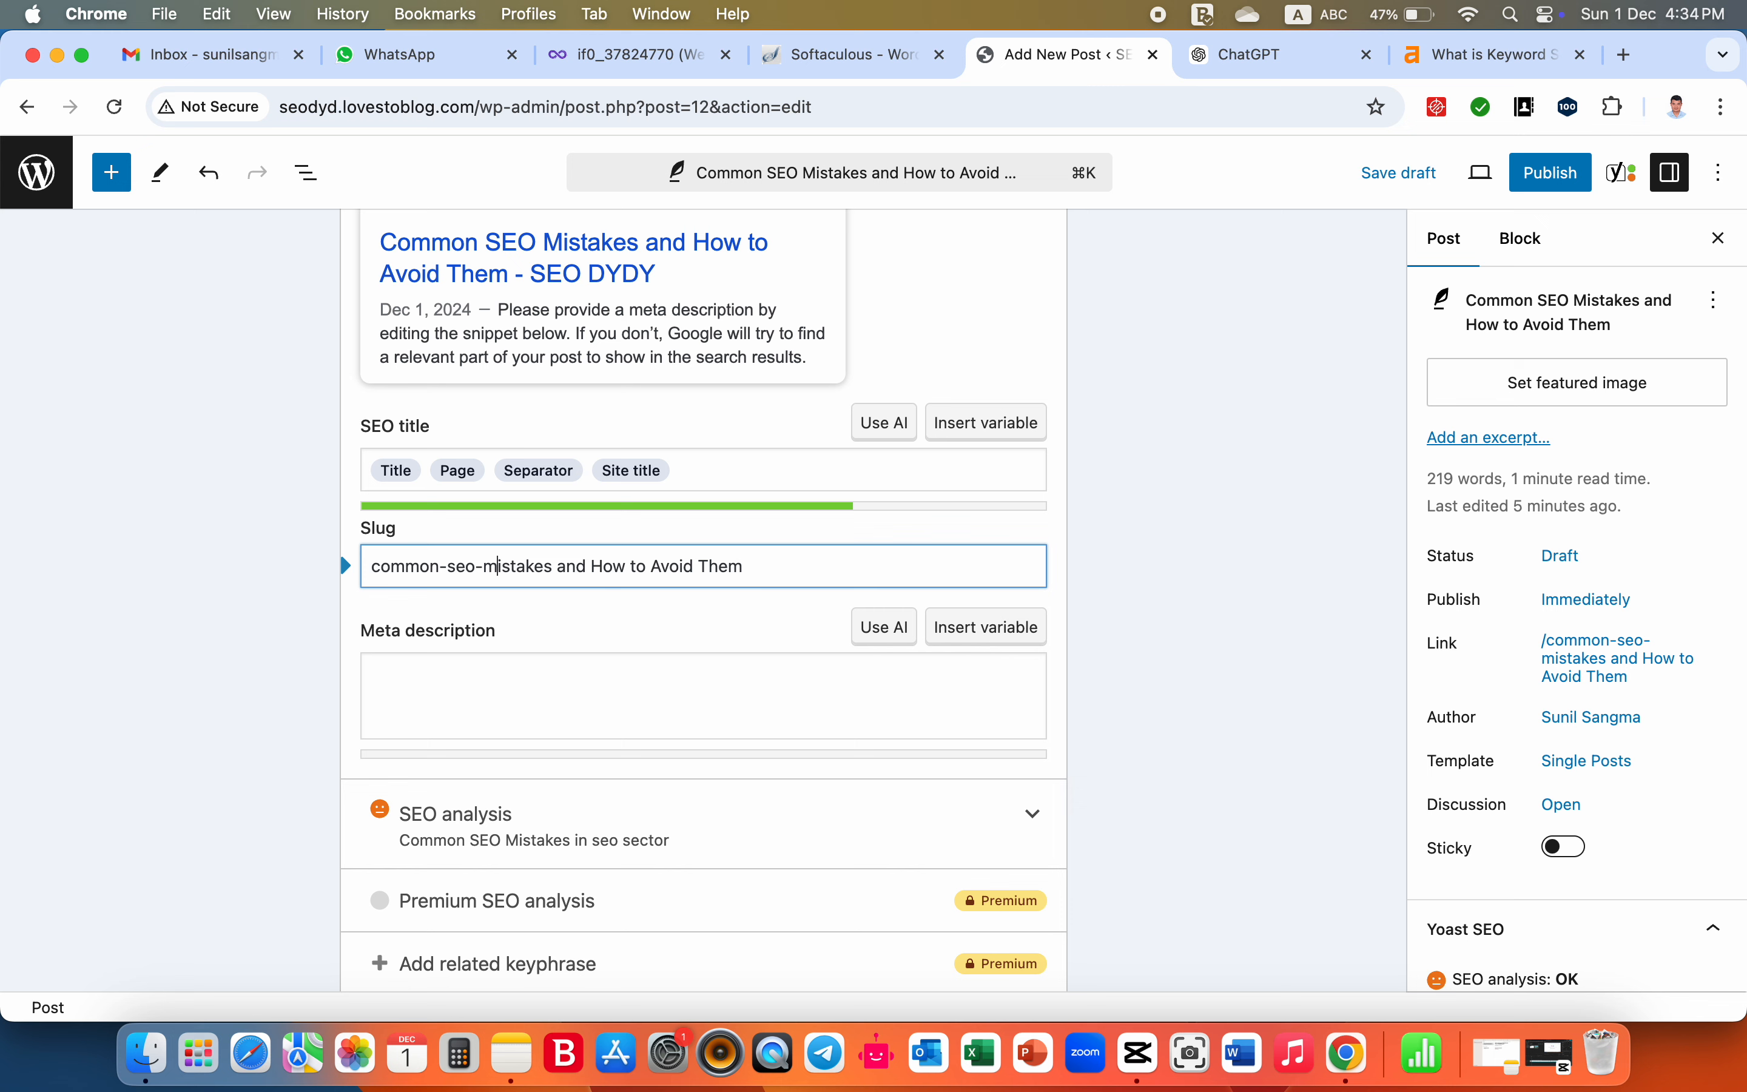
{"action": "key", "text": "Right"}
{"action": "key", "text": "Right"}
{"action": "key", "text": "Right"}
{"action": "key", "text": "Right"}
{"action": "key", "text": "Right"}
{"action": "key", "text": "Right"}
{"action": "key", "text": "Right"}
{"action": "type", "text": "-"}
{"action": "key", "text": "Delete"}
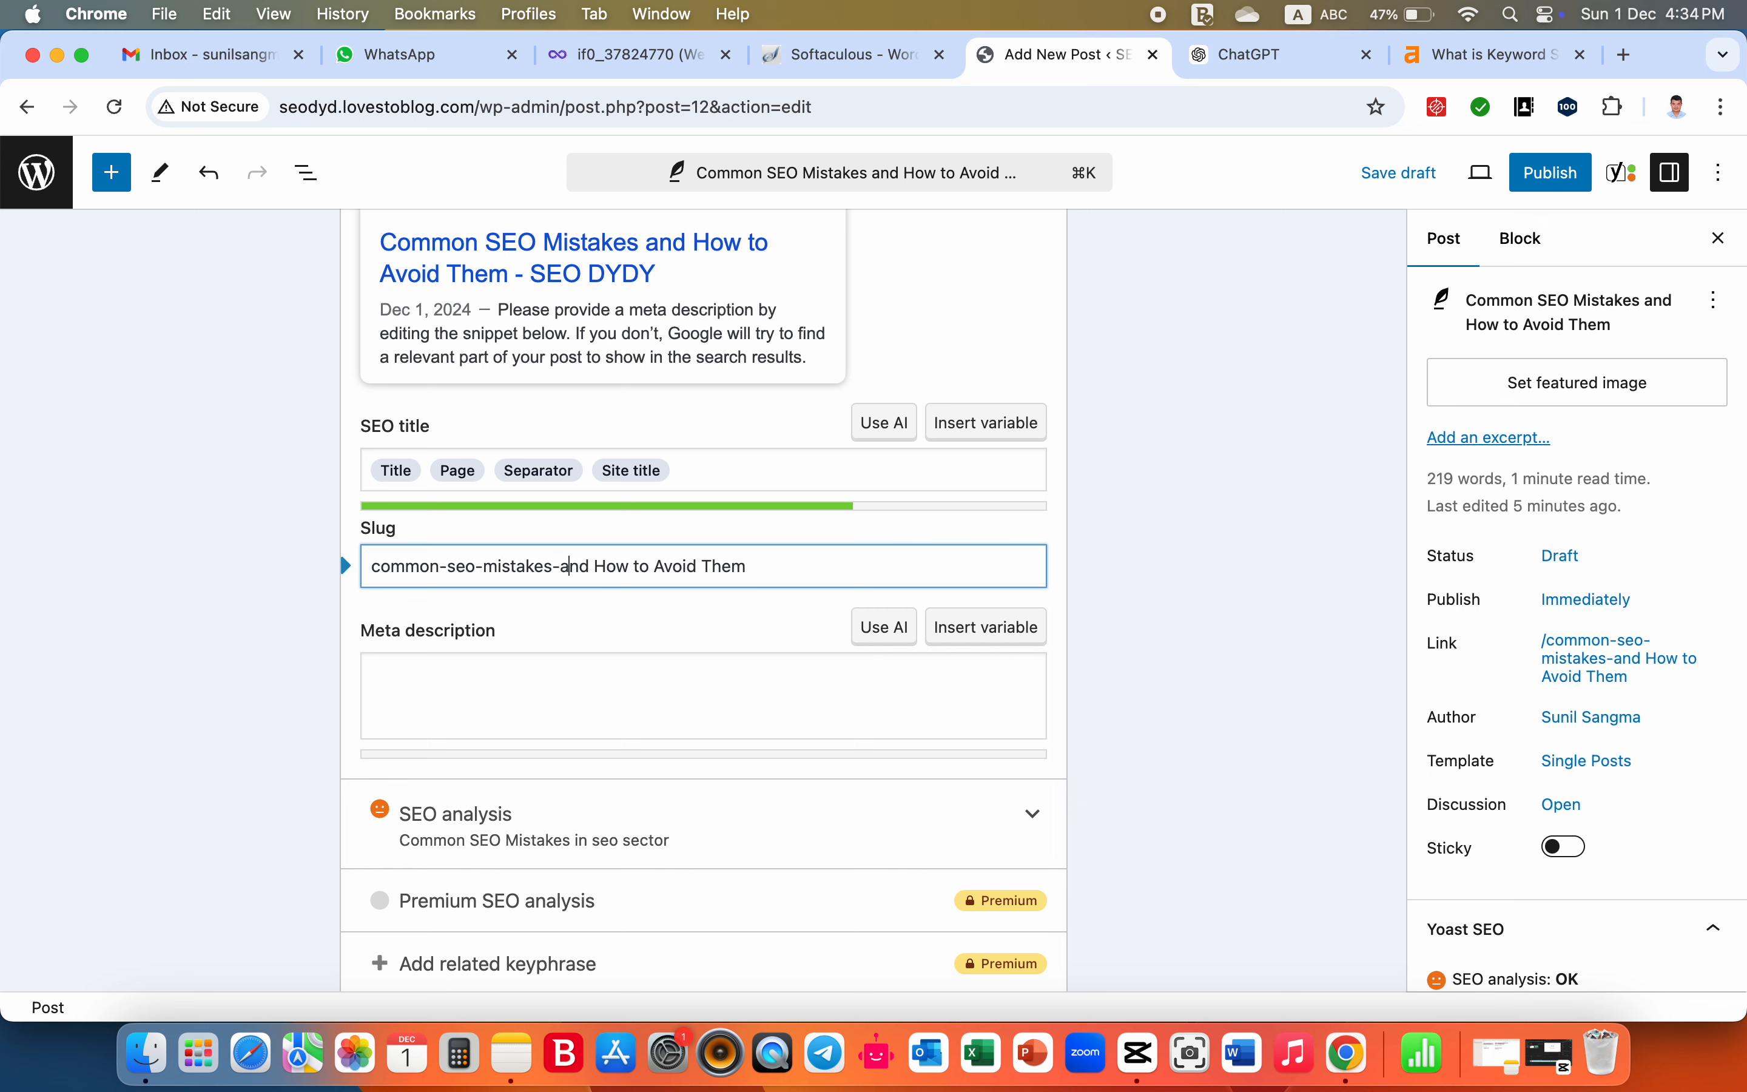
- Replace the space and "How" after "and" in the slug with "-how"
{"action": "key", "text": "Right"}
{"action": "key", "text": "Right"}
{"action": "key", "text": "Delete"}
{"action": "key", "text": "Delete"}
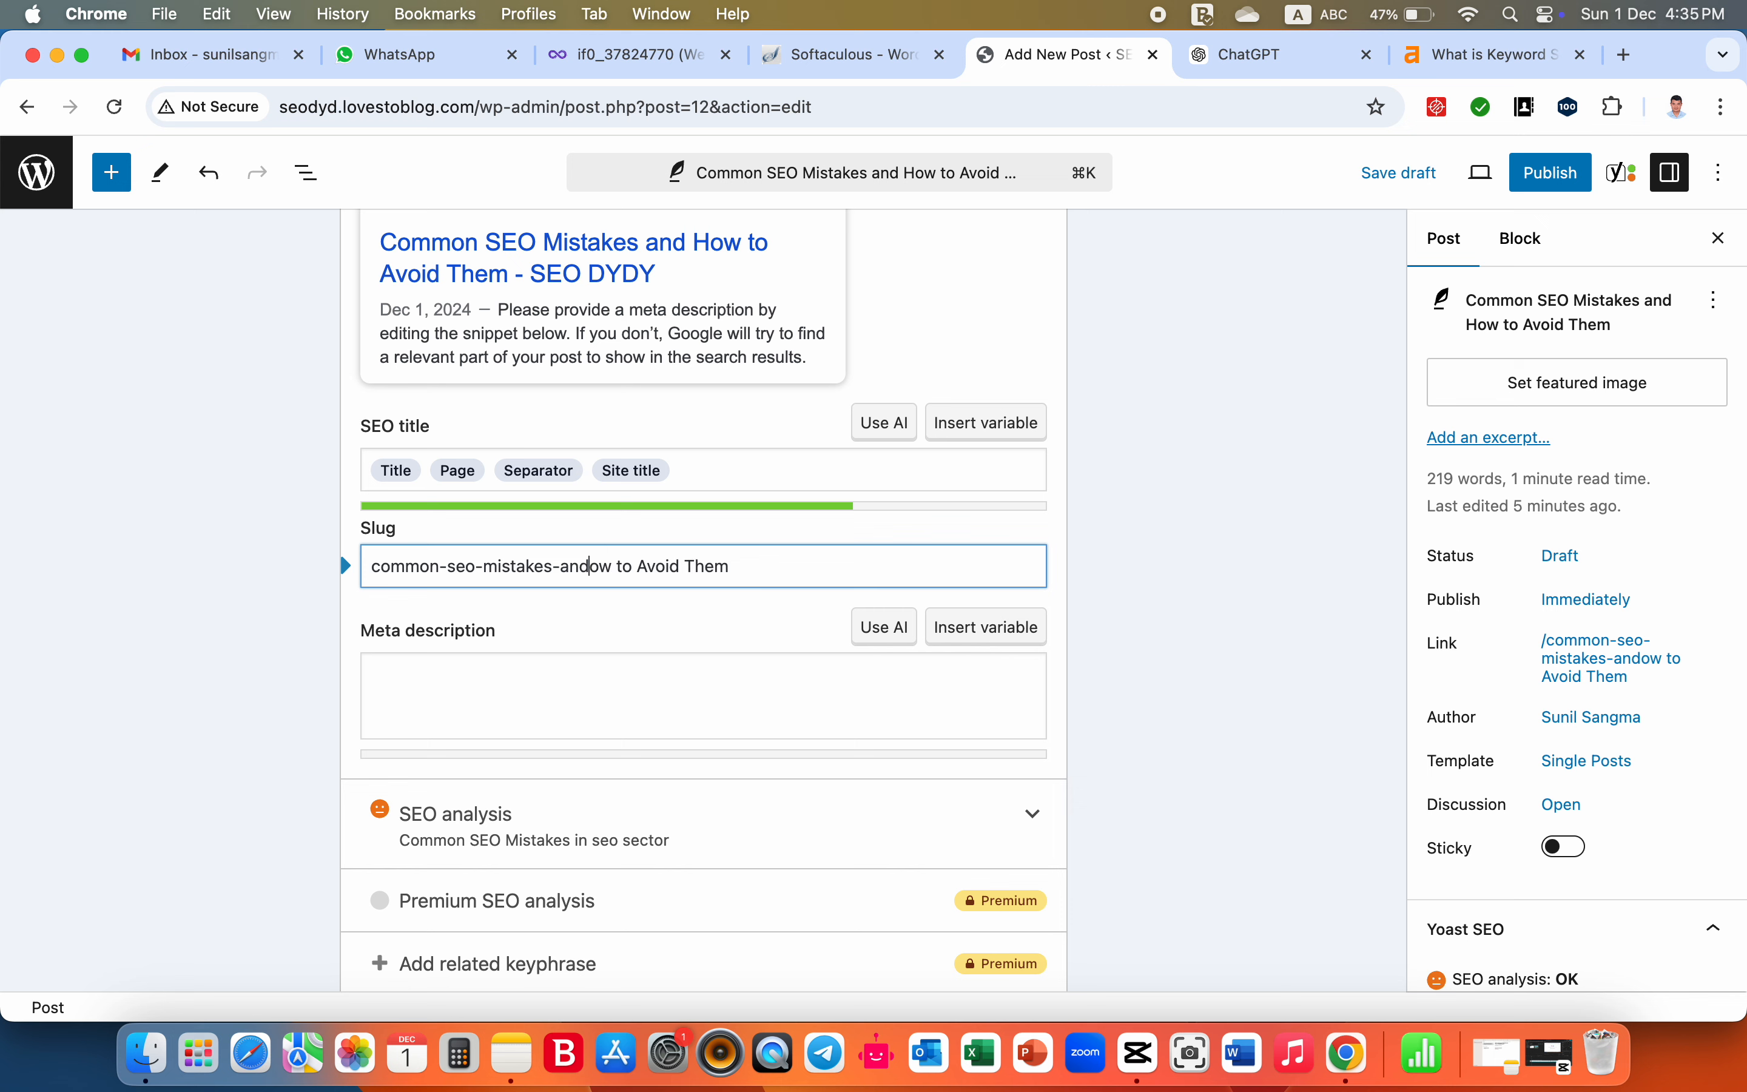
{"action": "type", "text": "-how"}
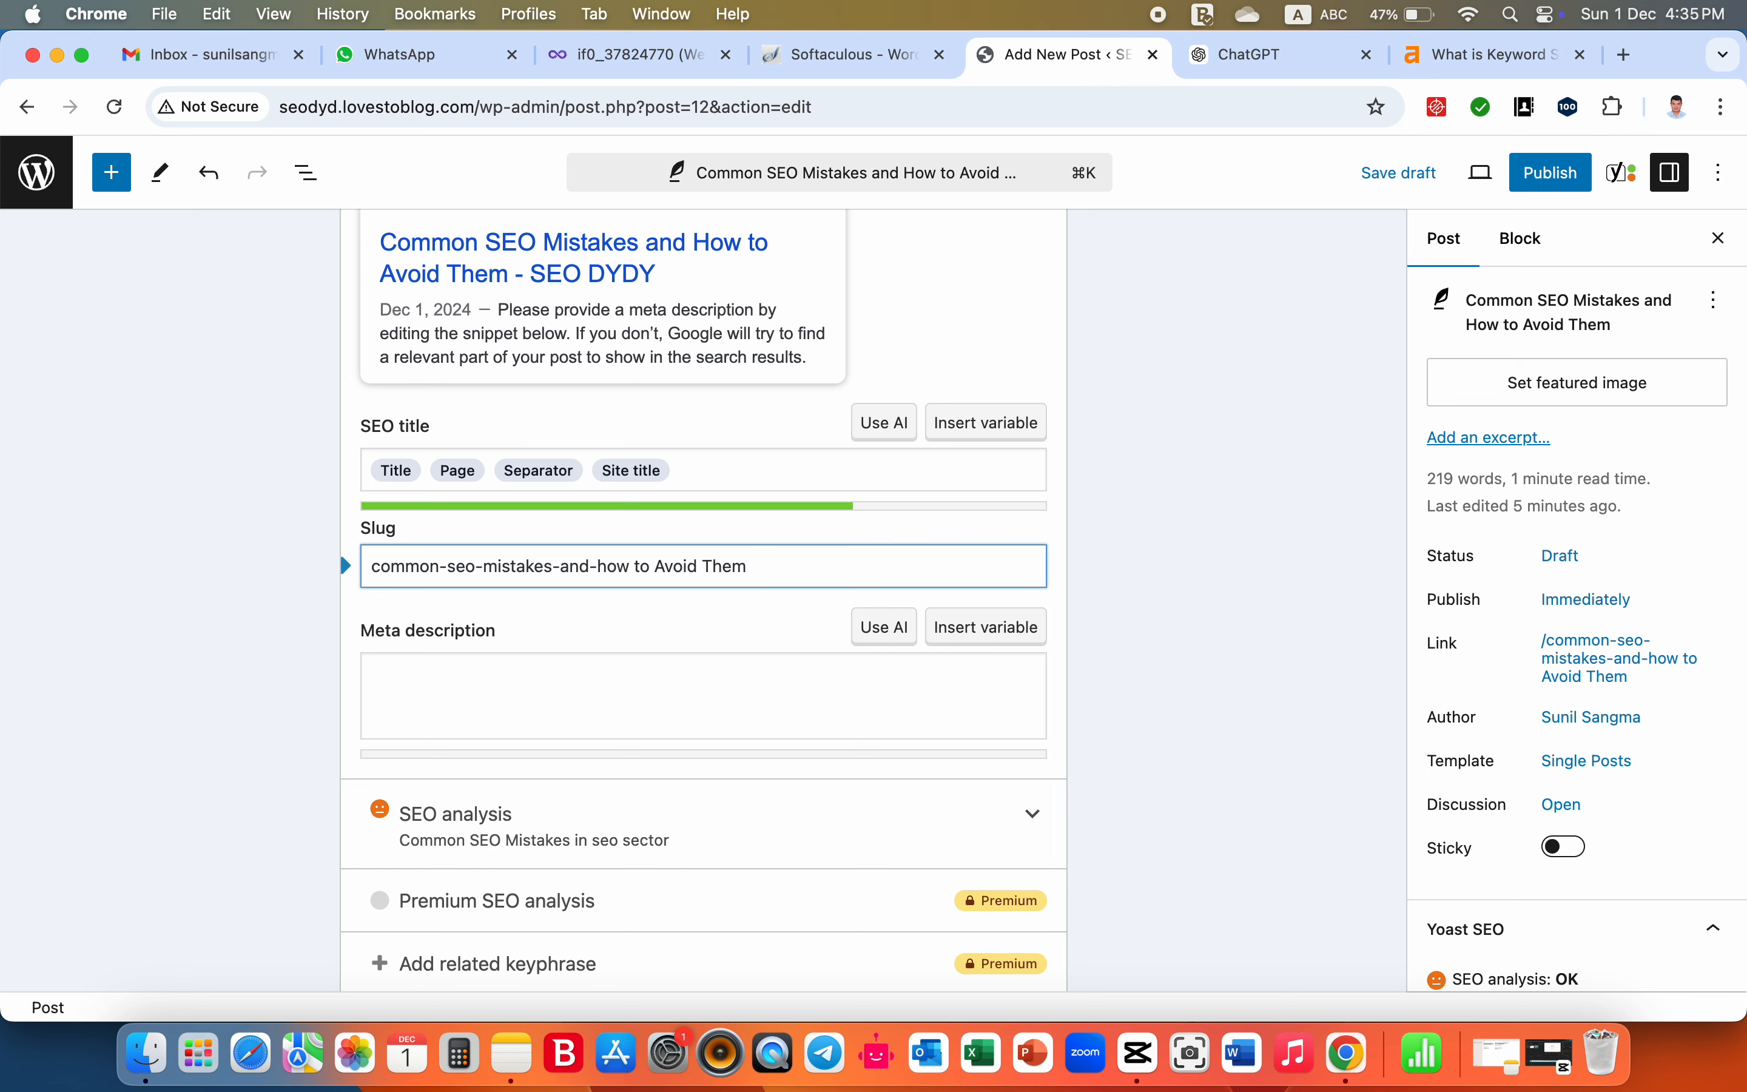
{"action": "type", "text": "-"}
- Replace "to Avoid" in the slug with the lowercase, hyphenated form "-to-avoid"
{"action": "key", "text": "Delete"}
{"action": "key", "text": "Right"}
{"action": "key", "text": "Right"}
{"action": "key", "text": "Right"}
{"action": "key", "text": "Right"}
{"action": "key", "text": "BackSpace"}
{"action": "key", "text": "BackSpace"}
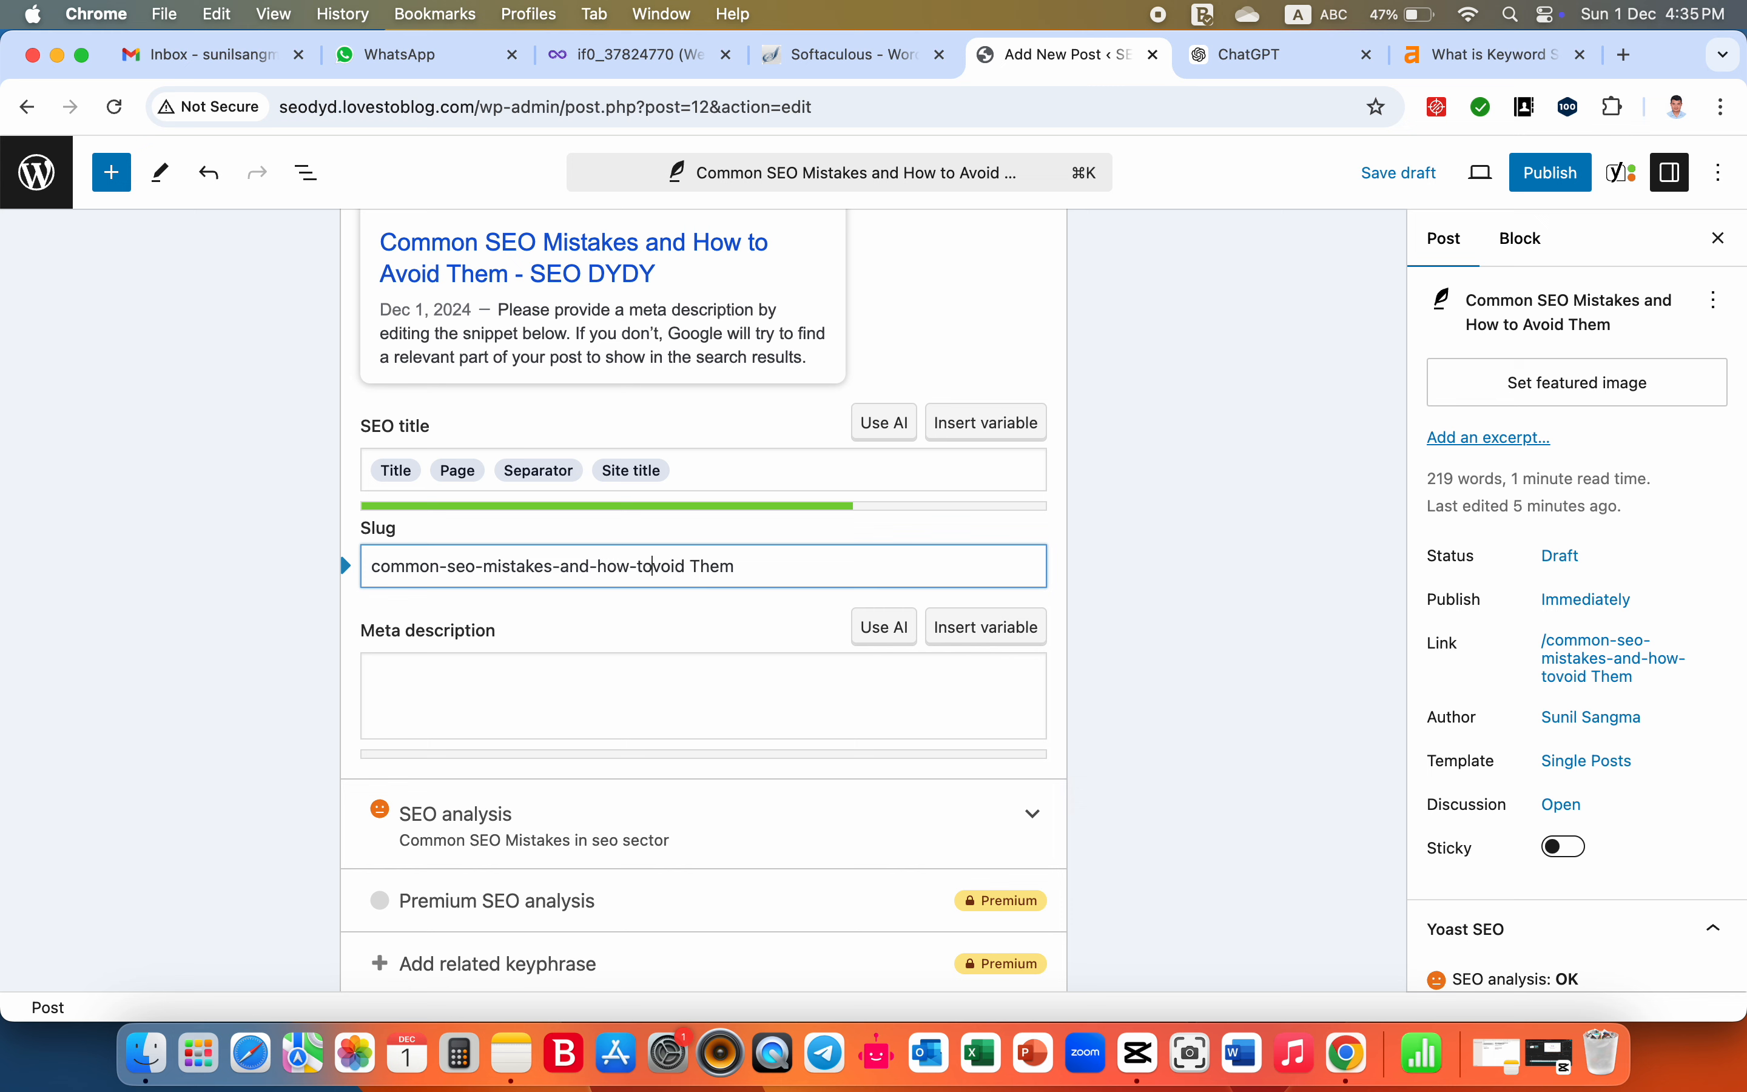
{"action": "type", "text": "-a"}
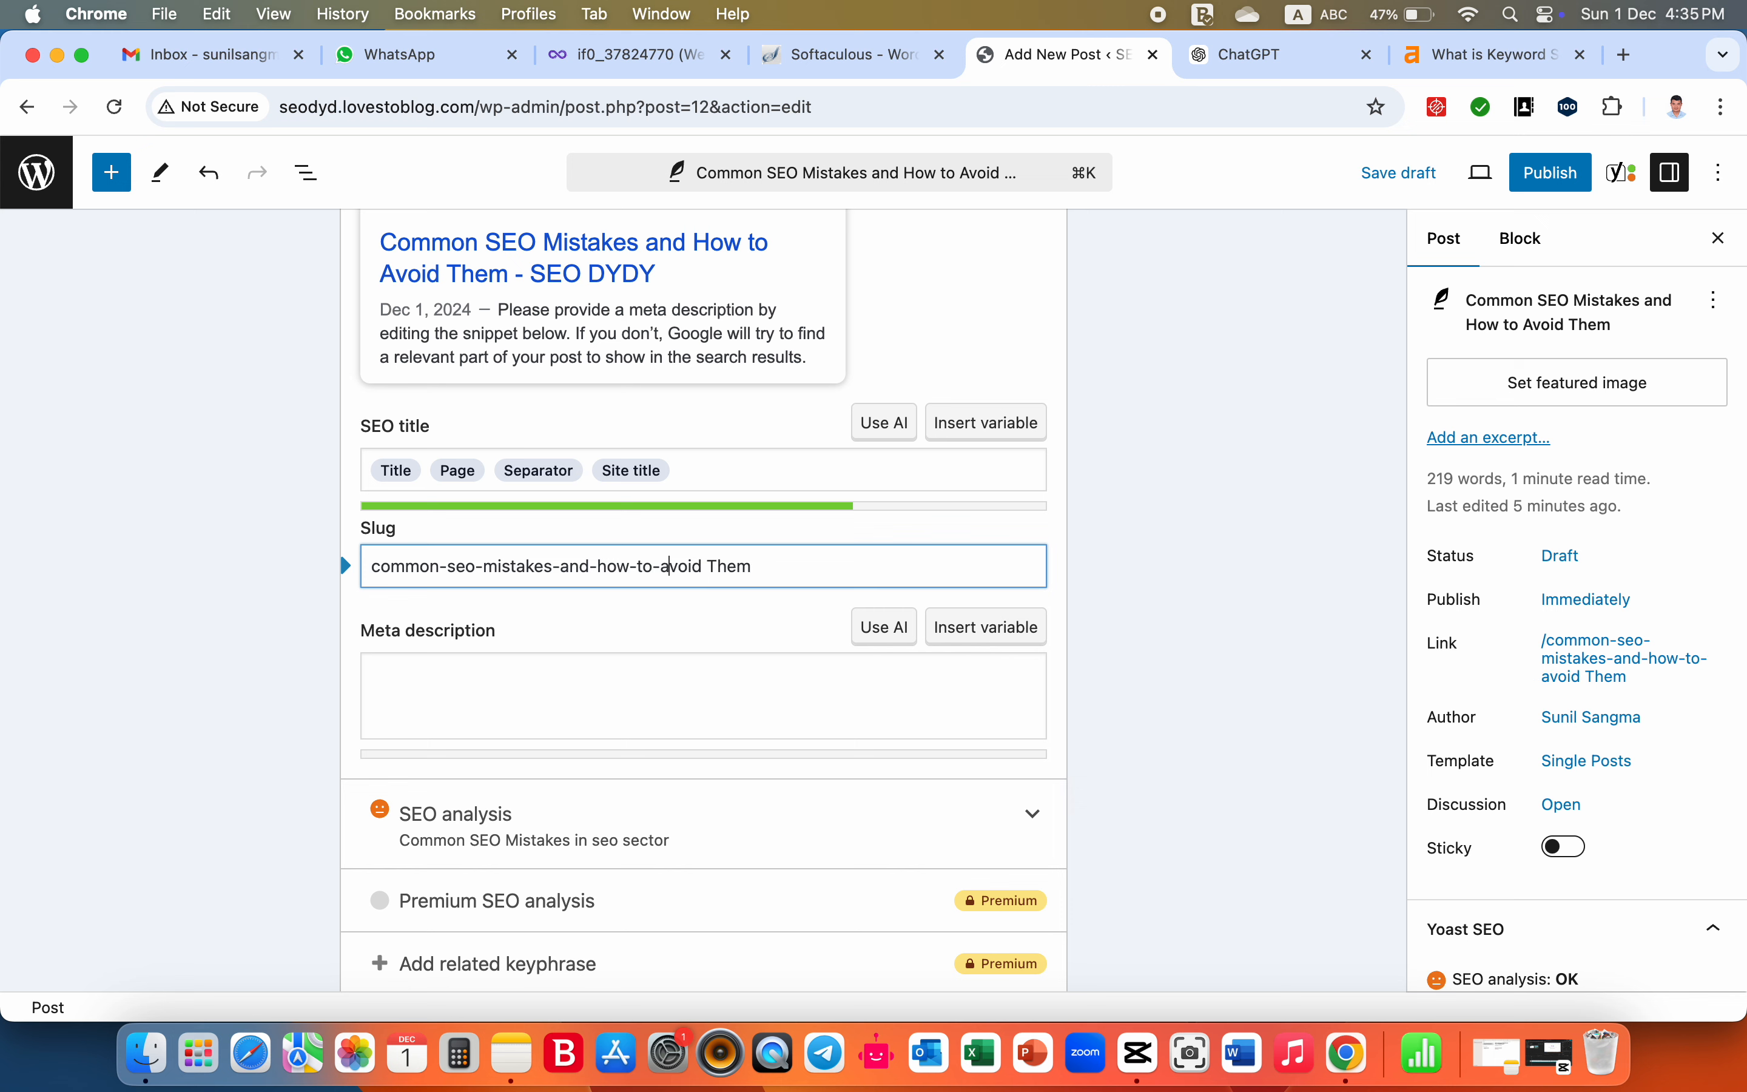
- Complete the slug as "common-seo-mistakes-and-how-to-avoid-them" and save the draft
{"action": "key", "text": "Right"}
{"action": "key", "text": "Right"}
{"action": "key", "text": "Right"}
{"action": "key", "text": "Right"}
{"action": "key", "text": "Right"}
{"action": "key", "text": "Right"}
{"action": "key", "text": "BackSpace"}
{"action": "type", "text": "t"}
{"action": "key", "text": "BackSpace"}
{"action": "type", "text": "-"}
{"action": "key", "text": "super+s"}
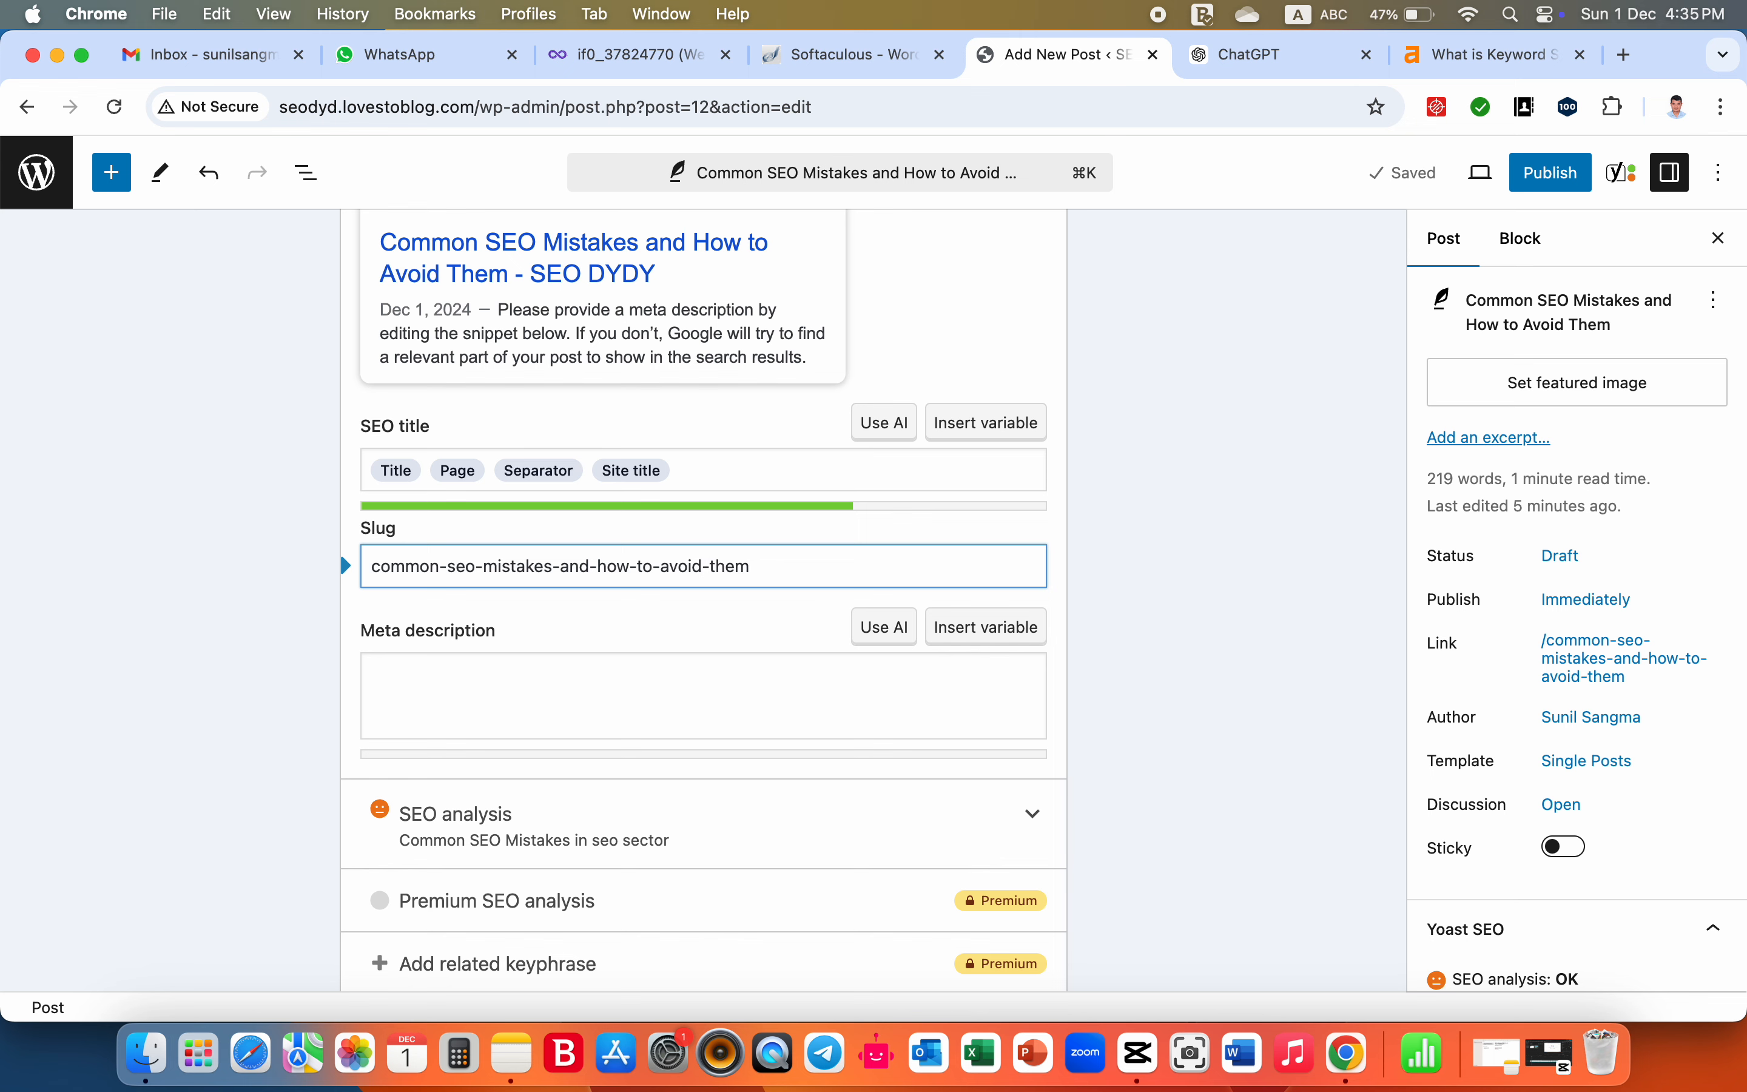
- Place the cursor in the empty Meta description field below the slug and review the search appearance settings
{"action": "scroll", "coordinate": [666, 643], "scroll_direction": "up", "scroll_amount": 3}
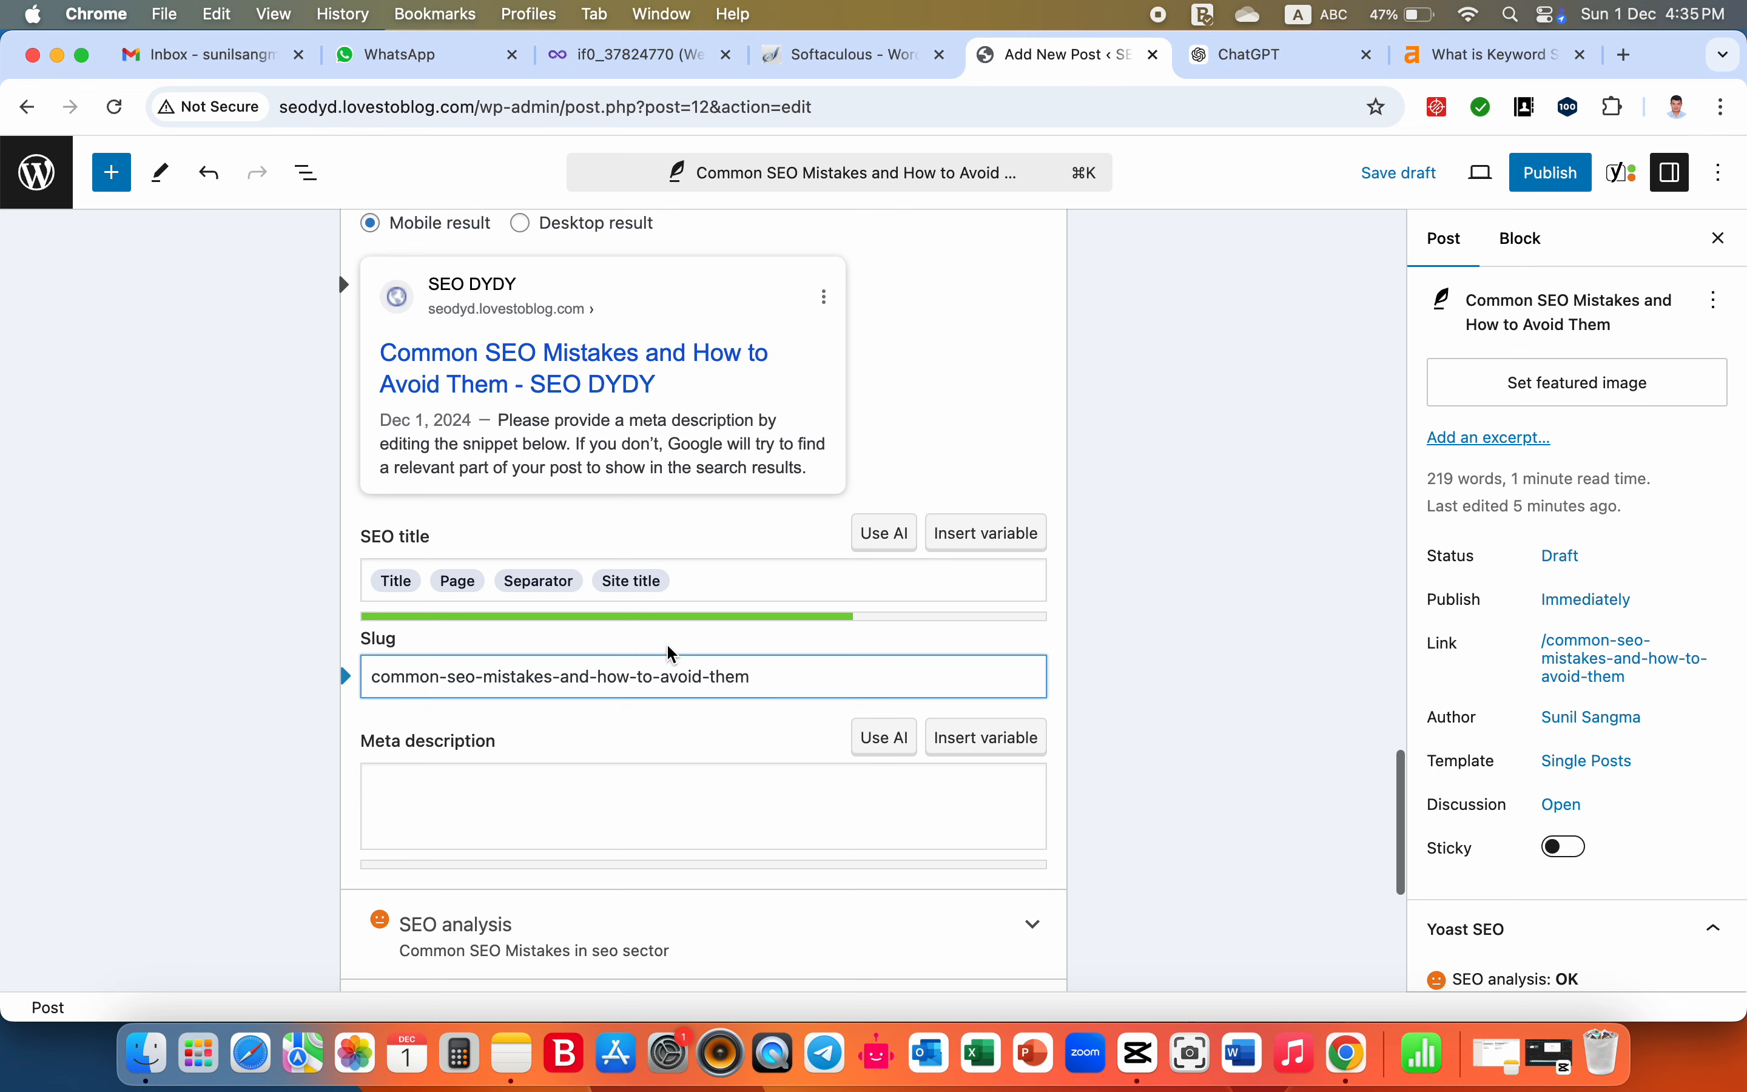
{"action": "scroll", "coordinate": [670, 651], "scroll_direction": "down", "scroll_amount": 4}
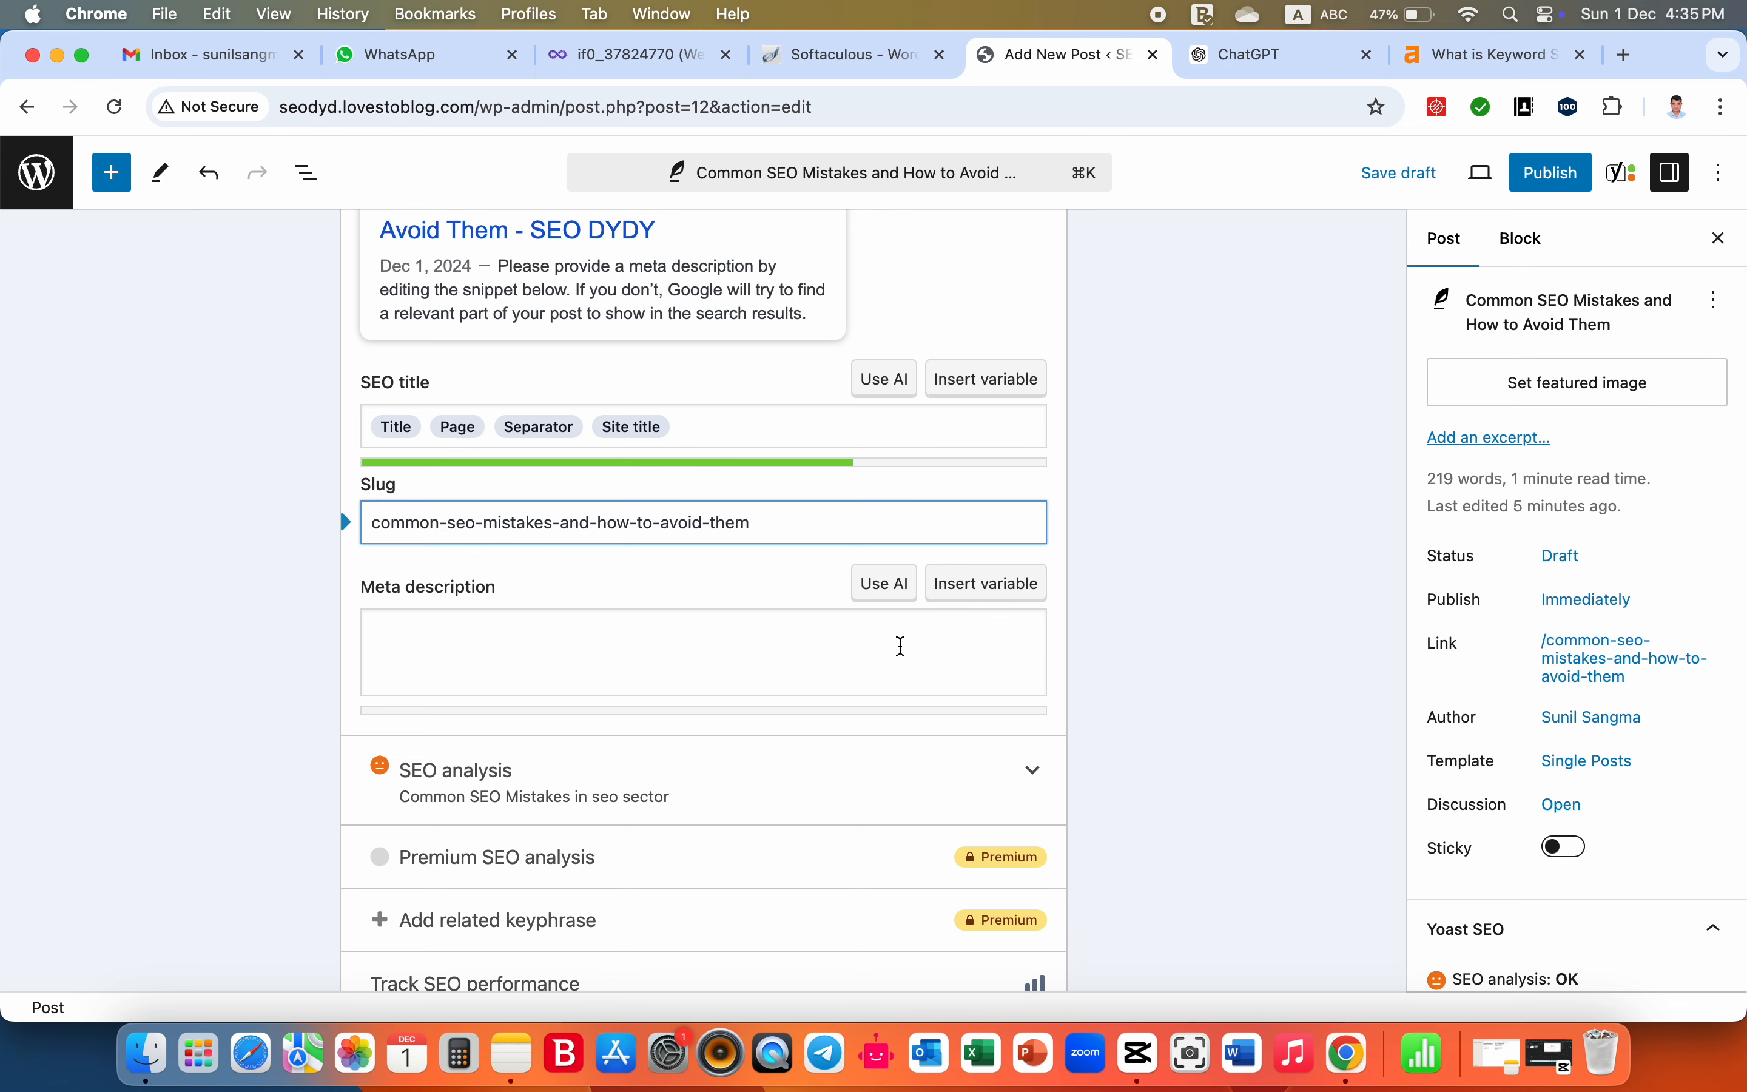
{"action": "scroll", "coordinate": [786, 628], "scroll_direction": "down", "scroll_amount": 1}
{"action": "left_click", "coordinate": [686, 598]}
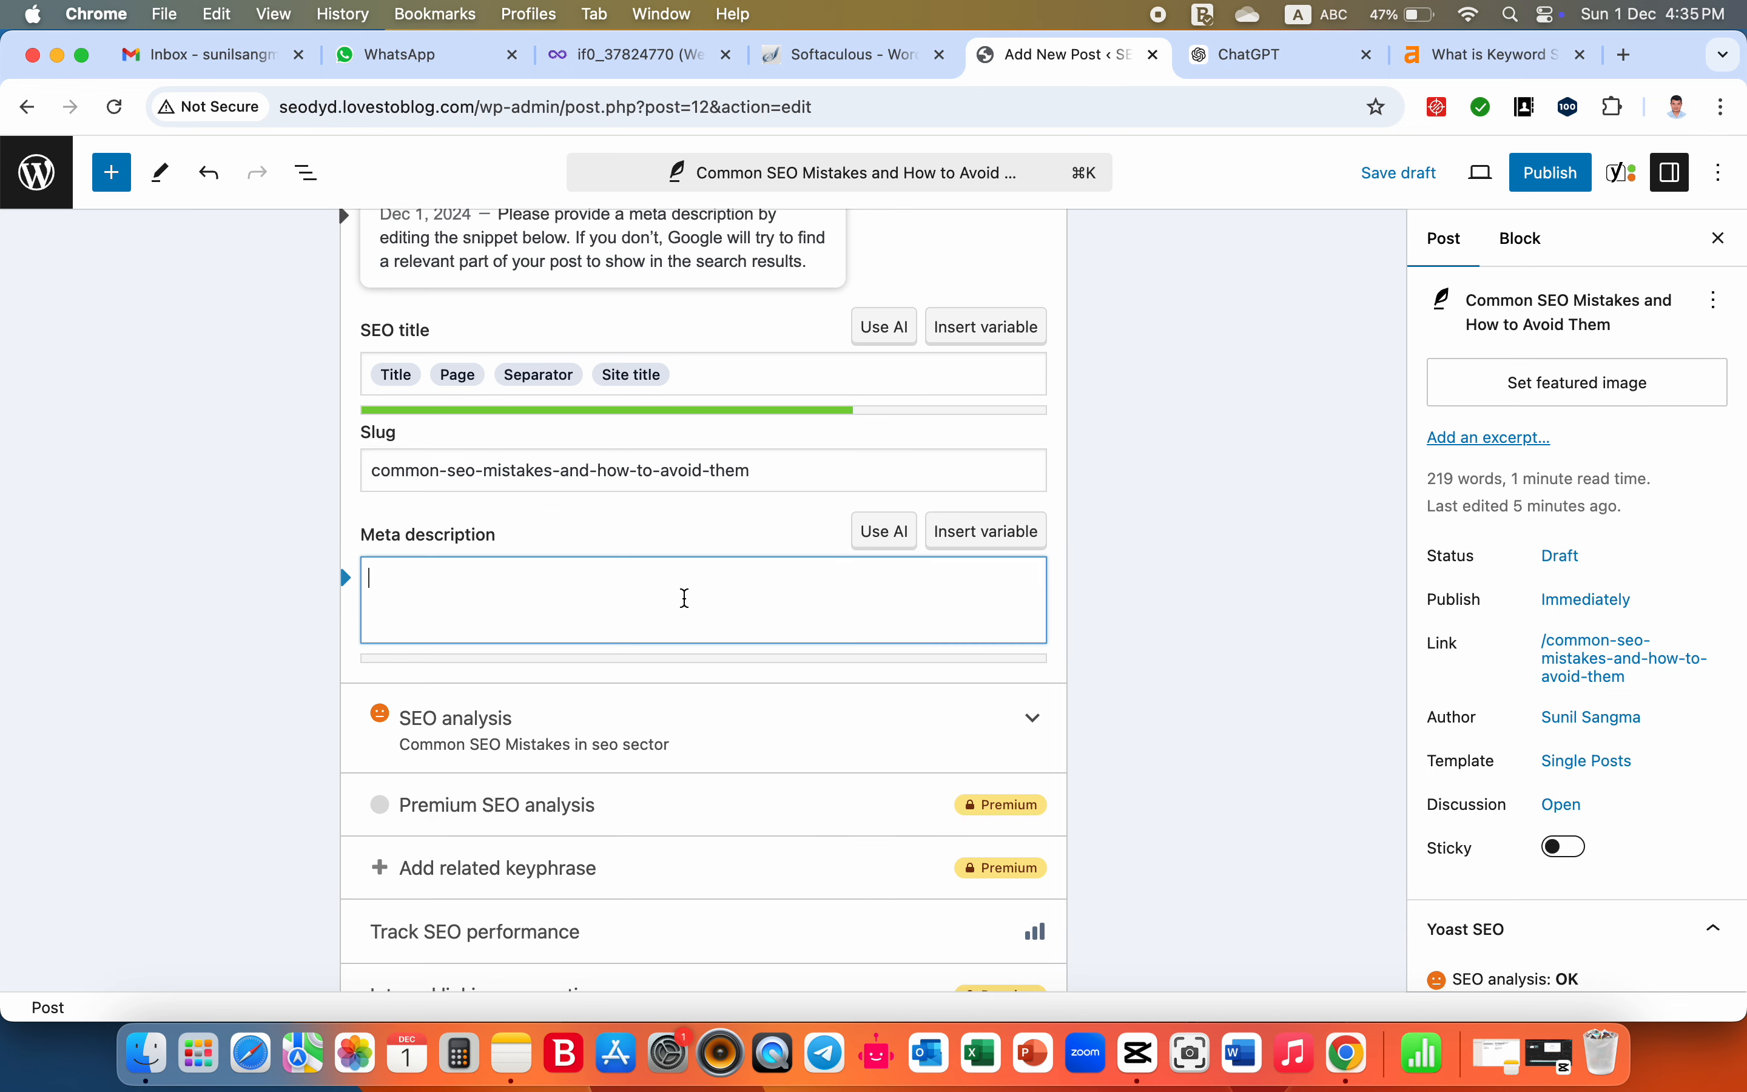
{"action": "scroll", "coordinate": [686, 598], "scroll_direction": "up", "scroll_amount": 4}
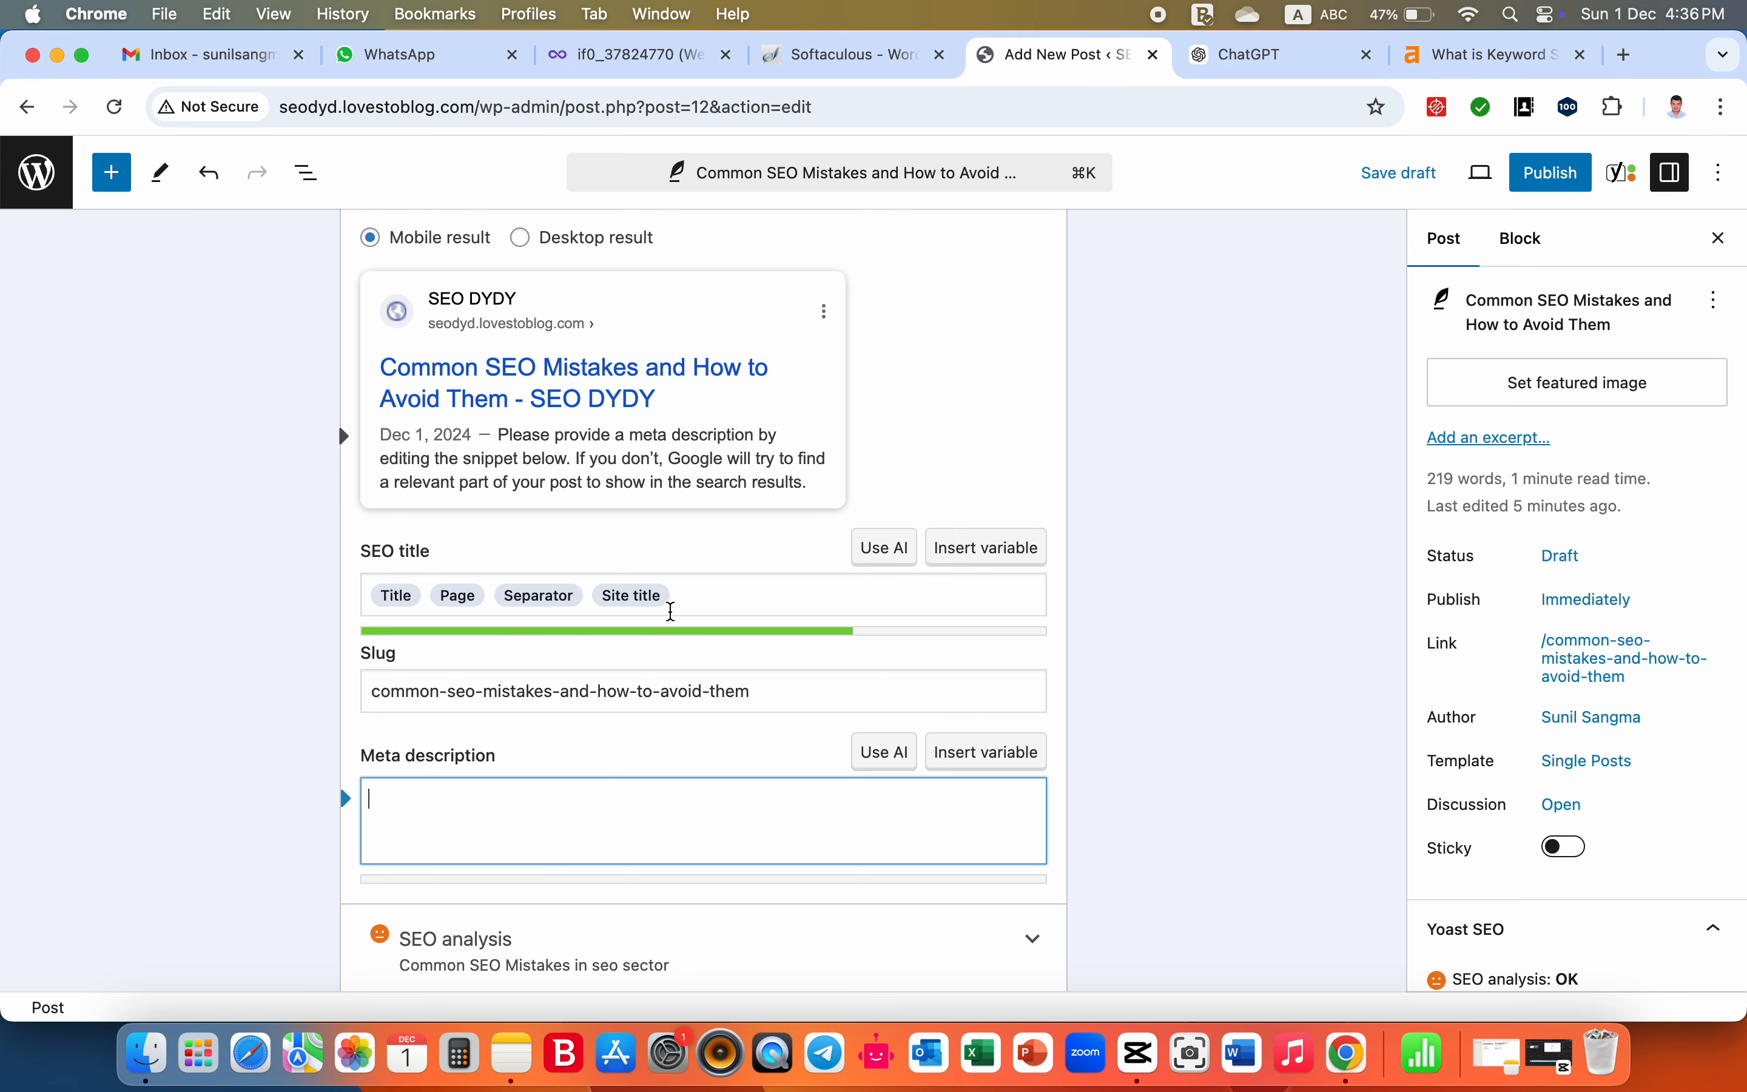
{"action": "scroll", "coordinate": [579, 793], "scroll_direction": "down", "scroll_amount": 2}
{"action": "scroll", "coordinate": [579, 793], "scroll_direction": "down", "scroll_amount": 5}
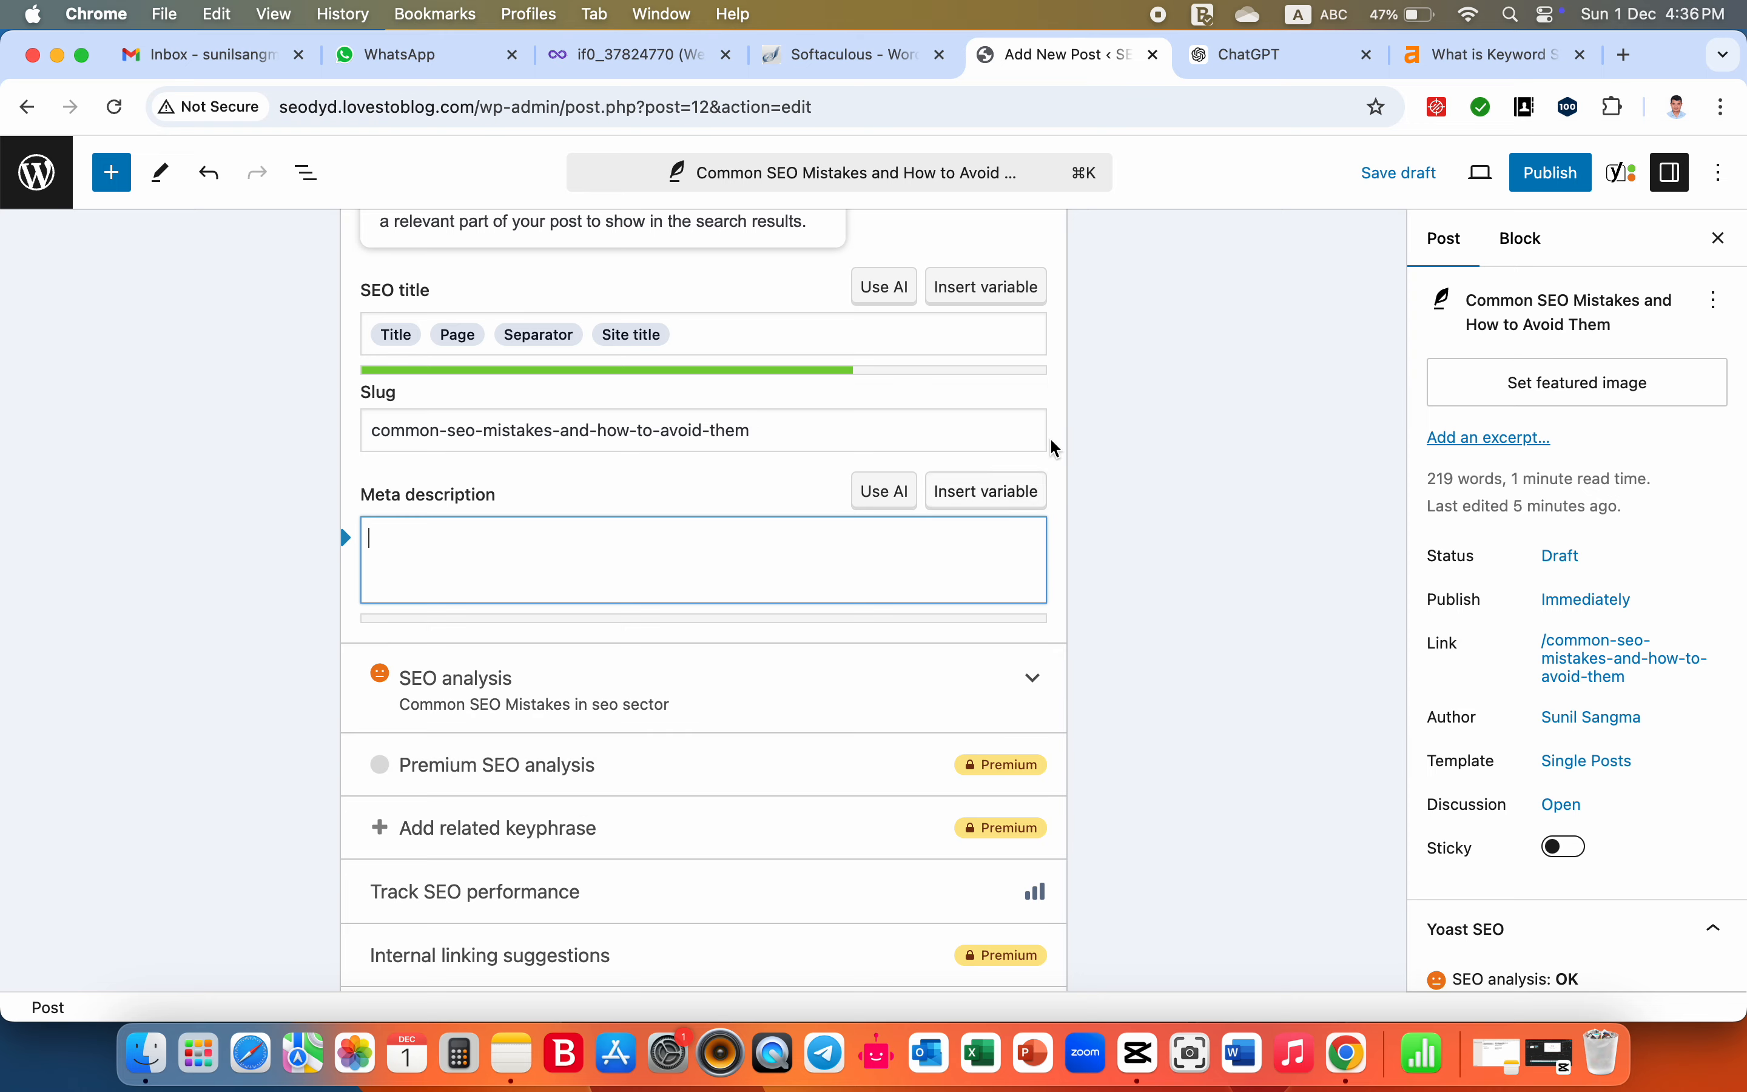
- Switch to the ChatGPT conversation and send the prompt "plese provide me meta description on it in 1/2 lines"
{"action": "left_click", "coordinate": [1279, 61]}
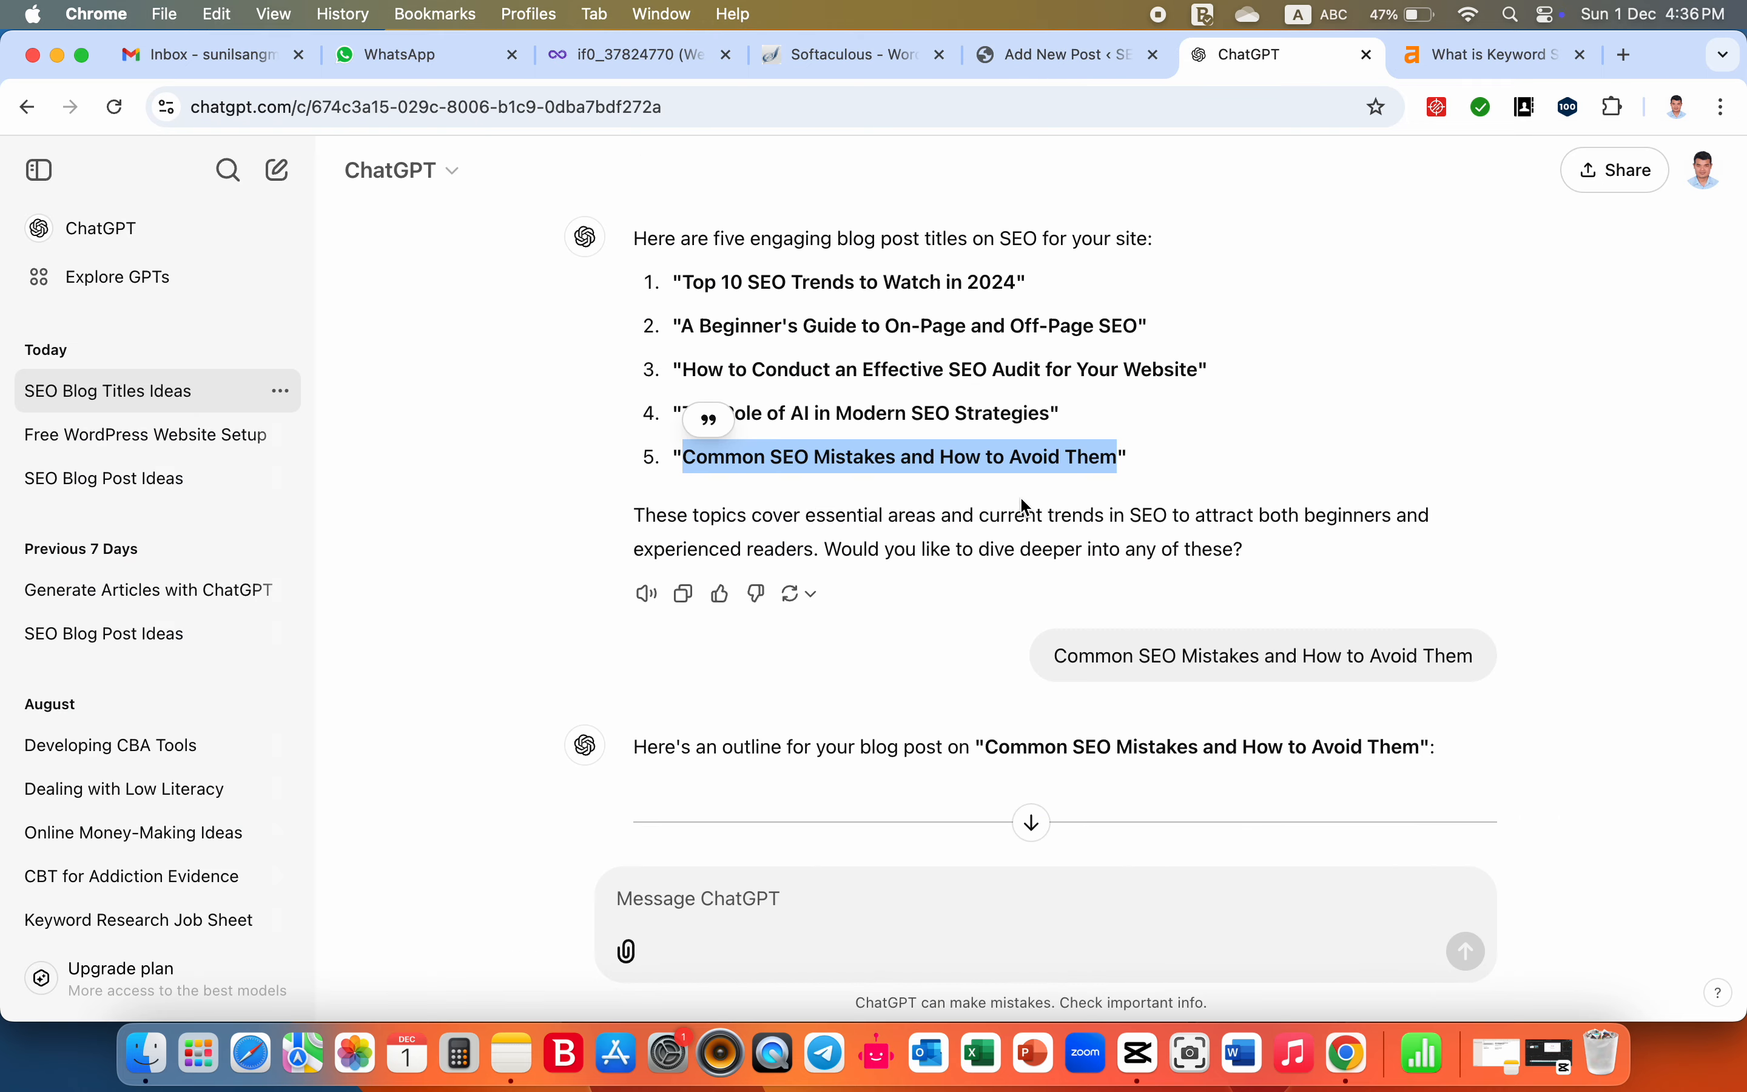
{"action": "left_click", "coordinate": [1007, 516]}
{"action": "scroll", "coordinate": [1009, 518], "scroll_direction": "down", "scroll_amount": 10}
{"action": "scroll", "coordinate": [1009, 519], "scroll_direction": "down", "scroll_amount": 10}
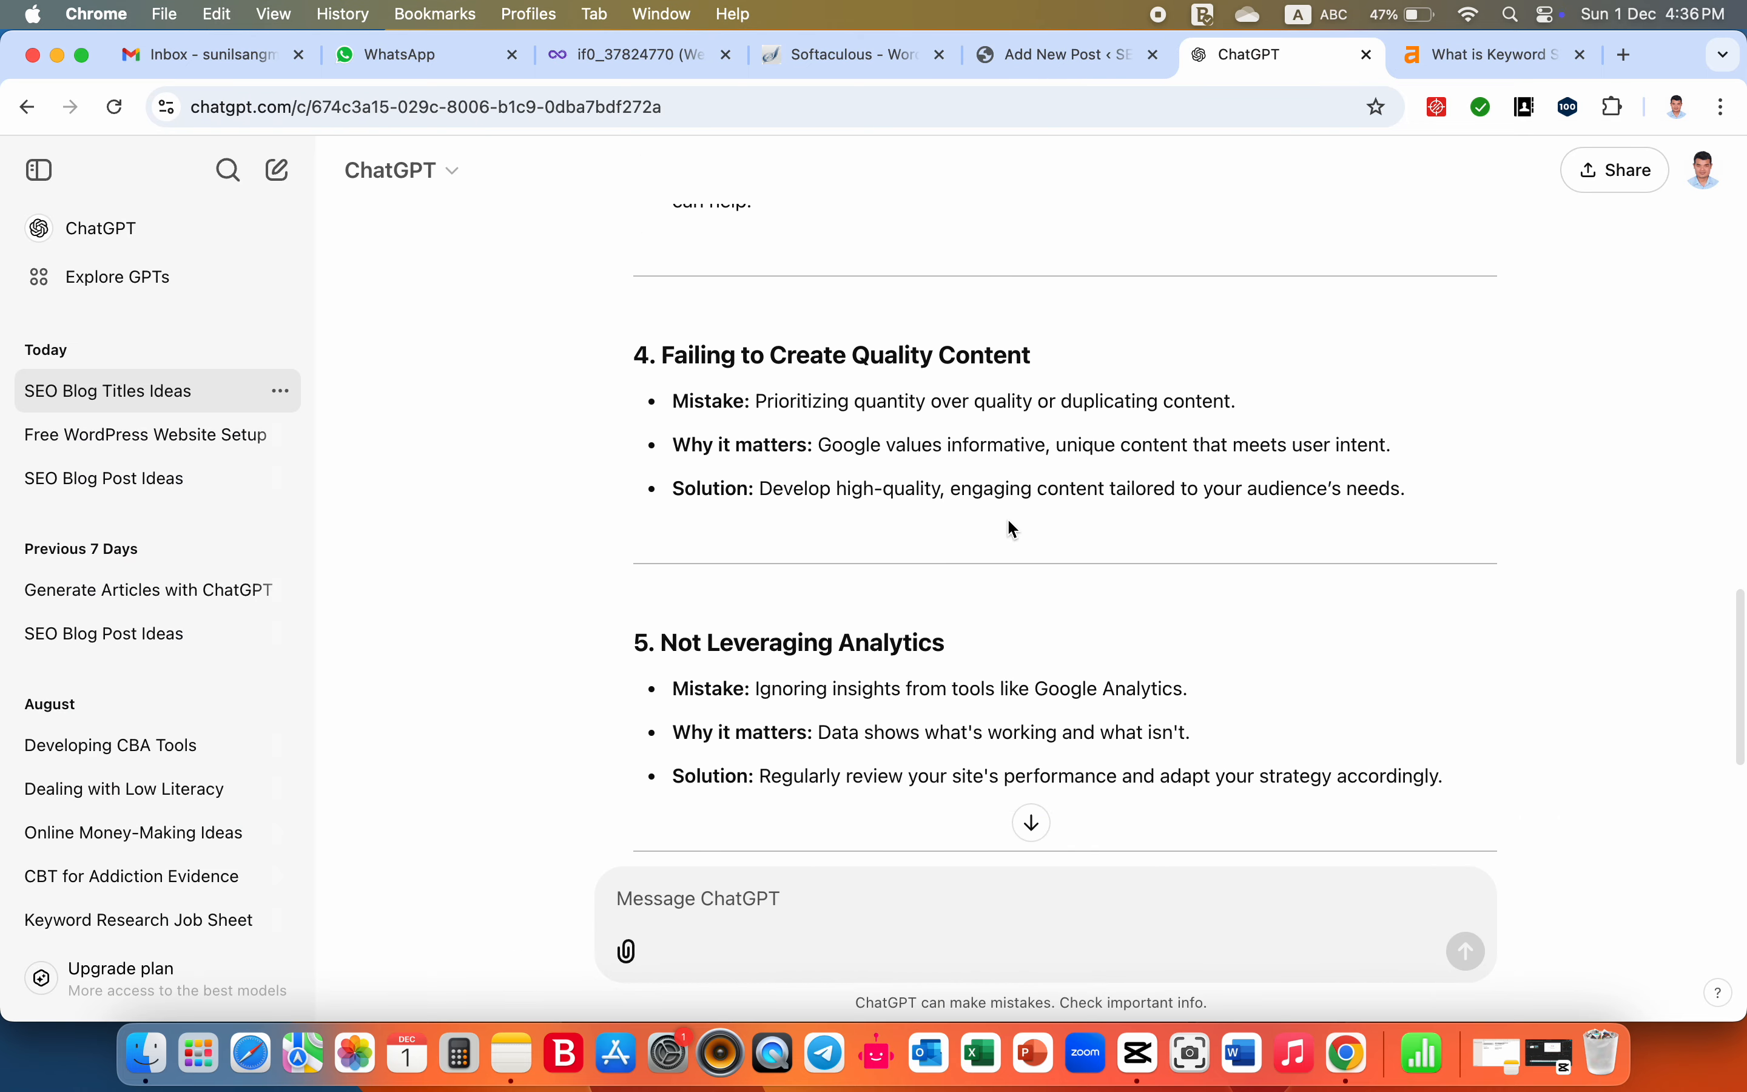
{"action": "left_click", "coordinate": [749, 895]}
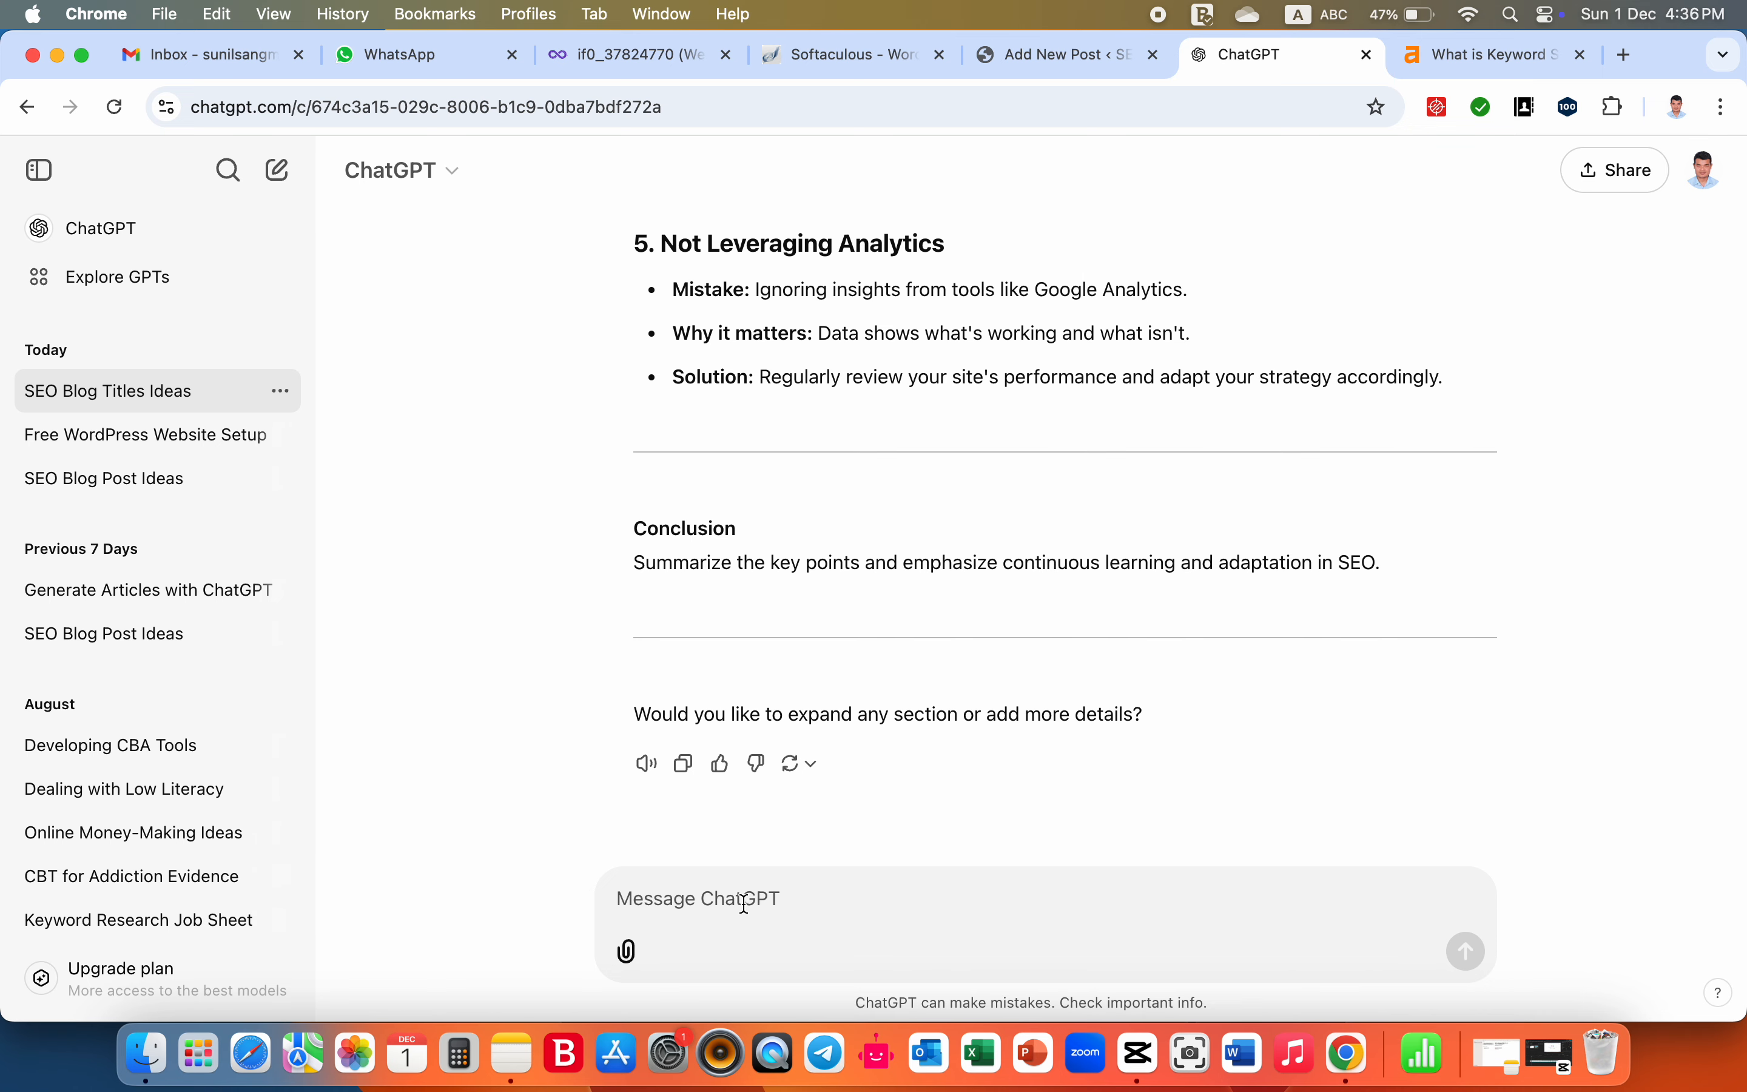
{"action": "type", "text": "plese"}
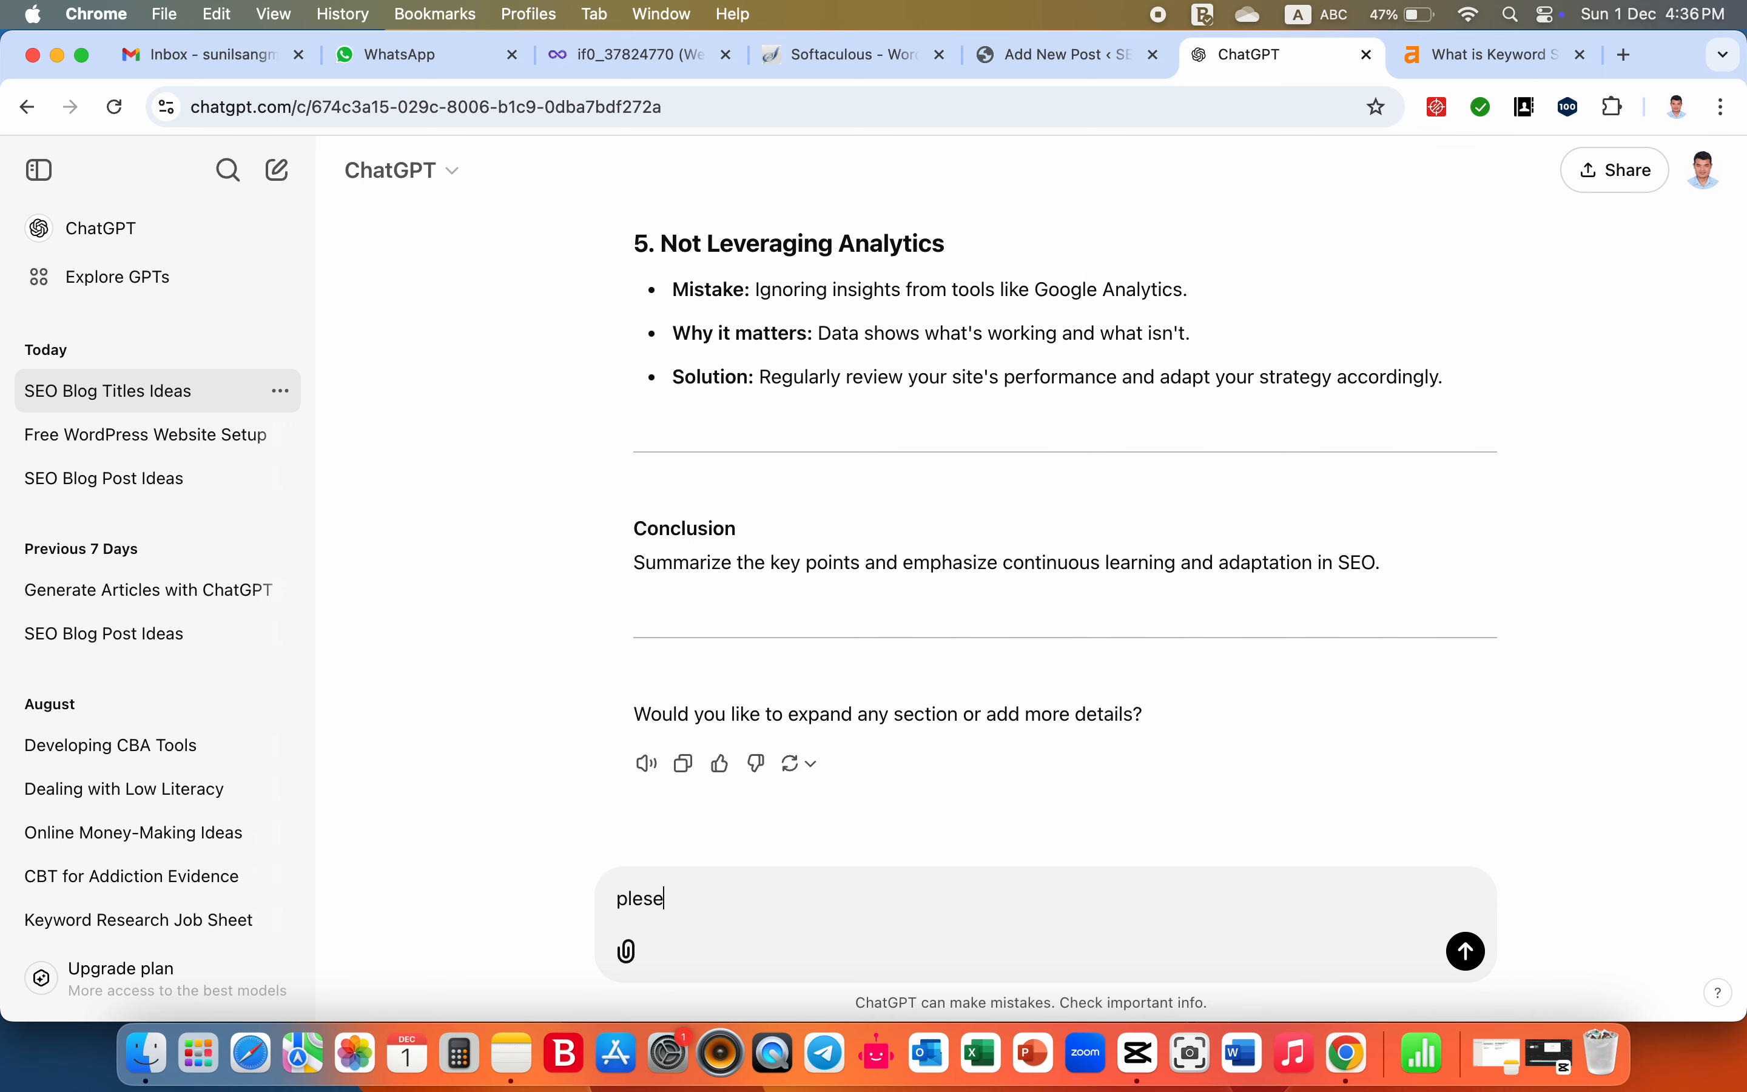
{"action": "type", "text": " provide me meta"}
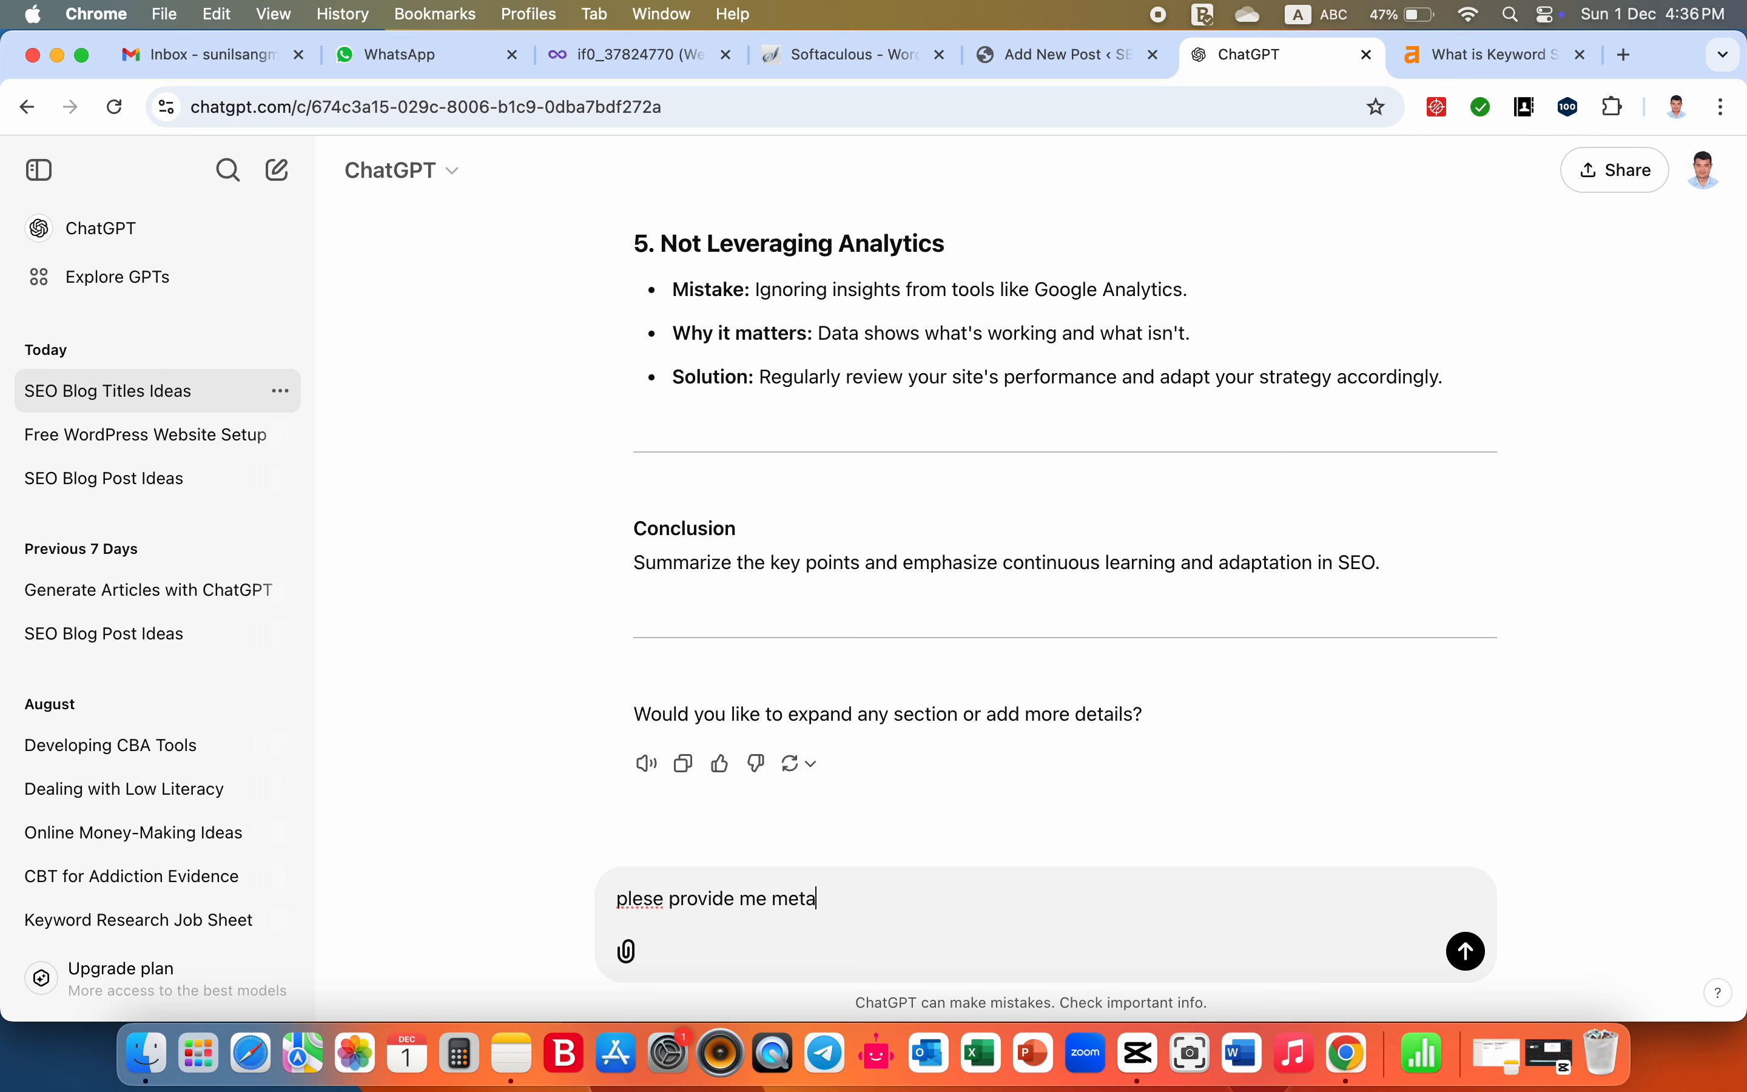
{"action": "type", "text": " description on it in"}
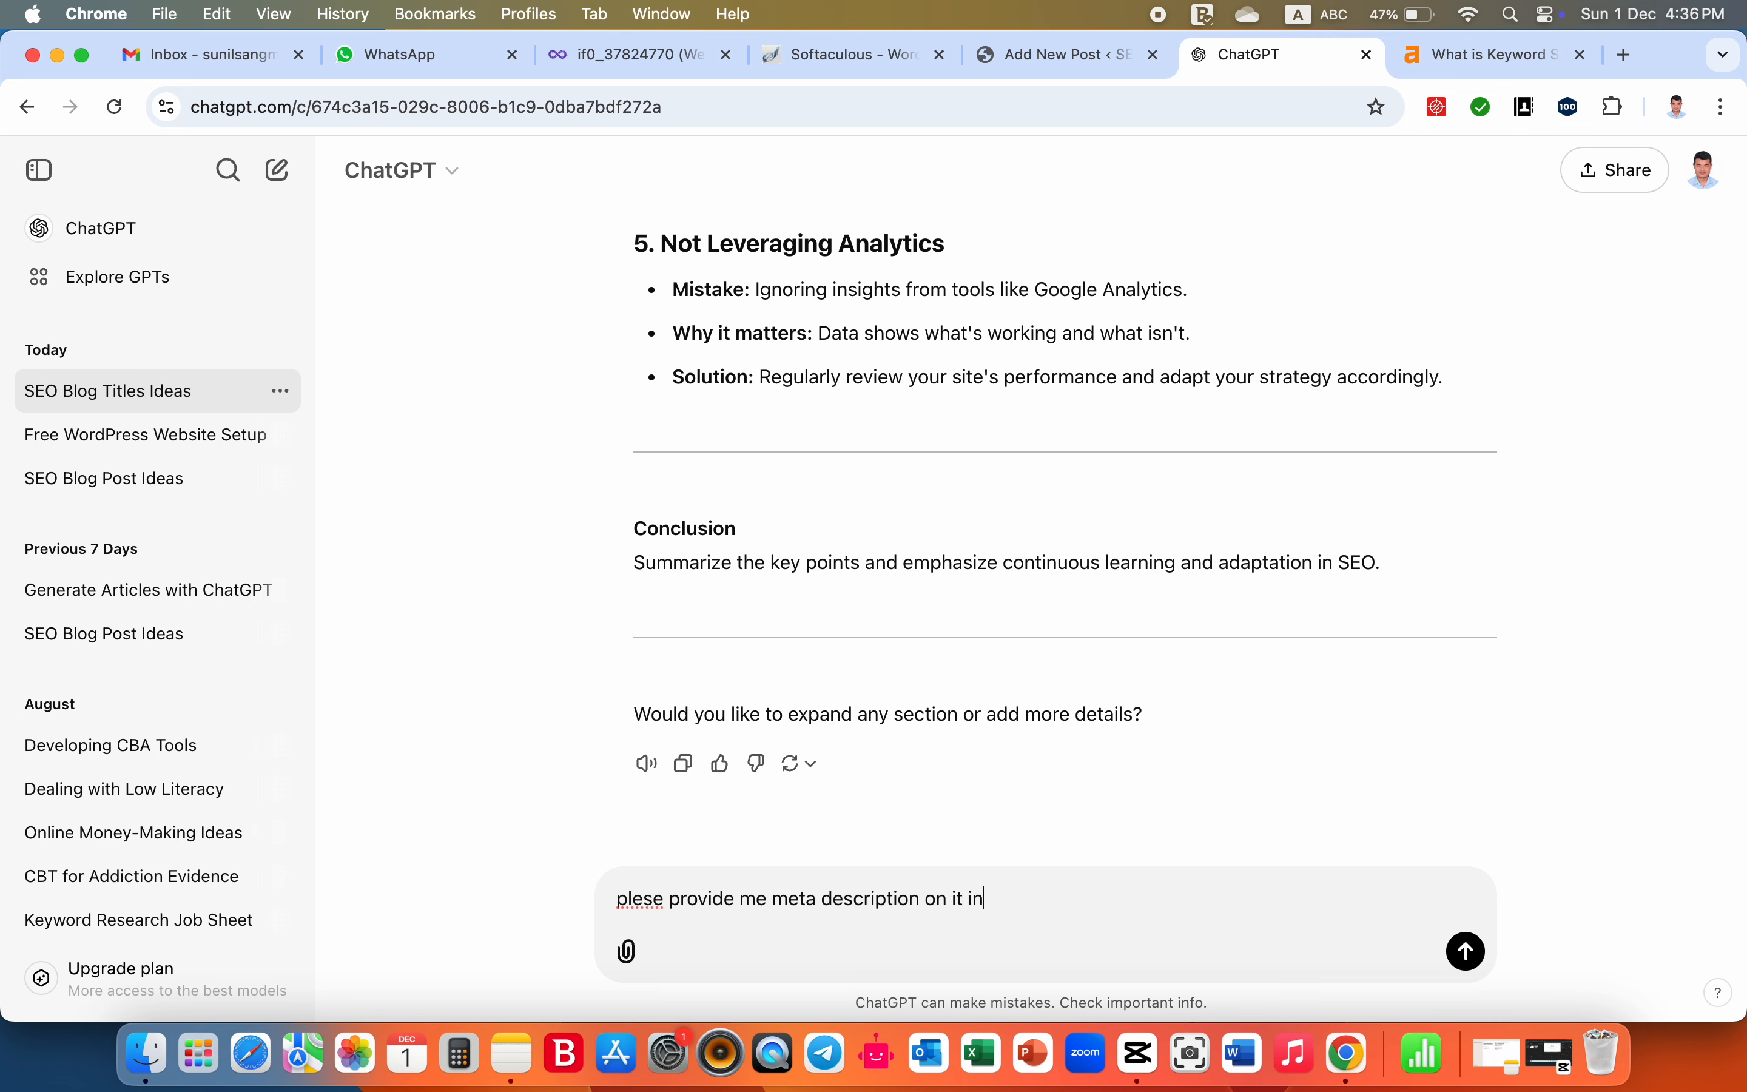
{"action": "type", "text": " 1/2 lines"}
{"action": "key", "text": "Return"}
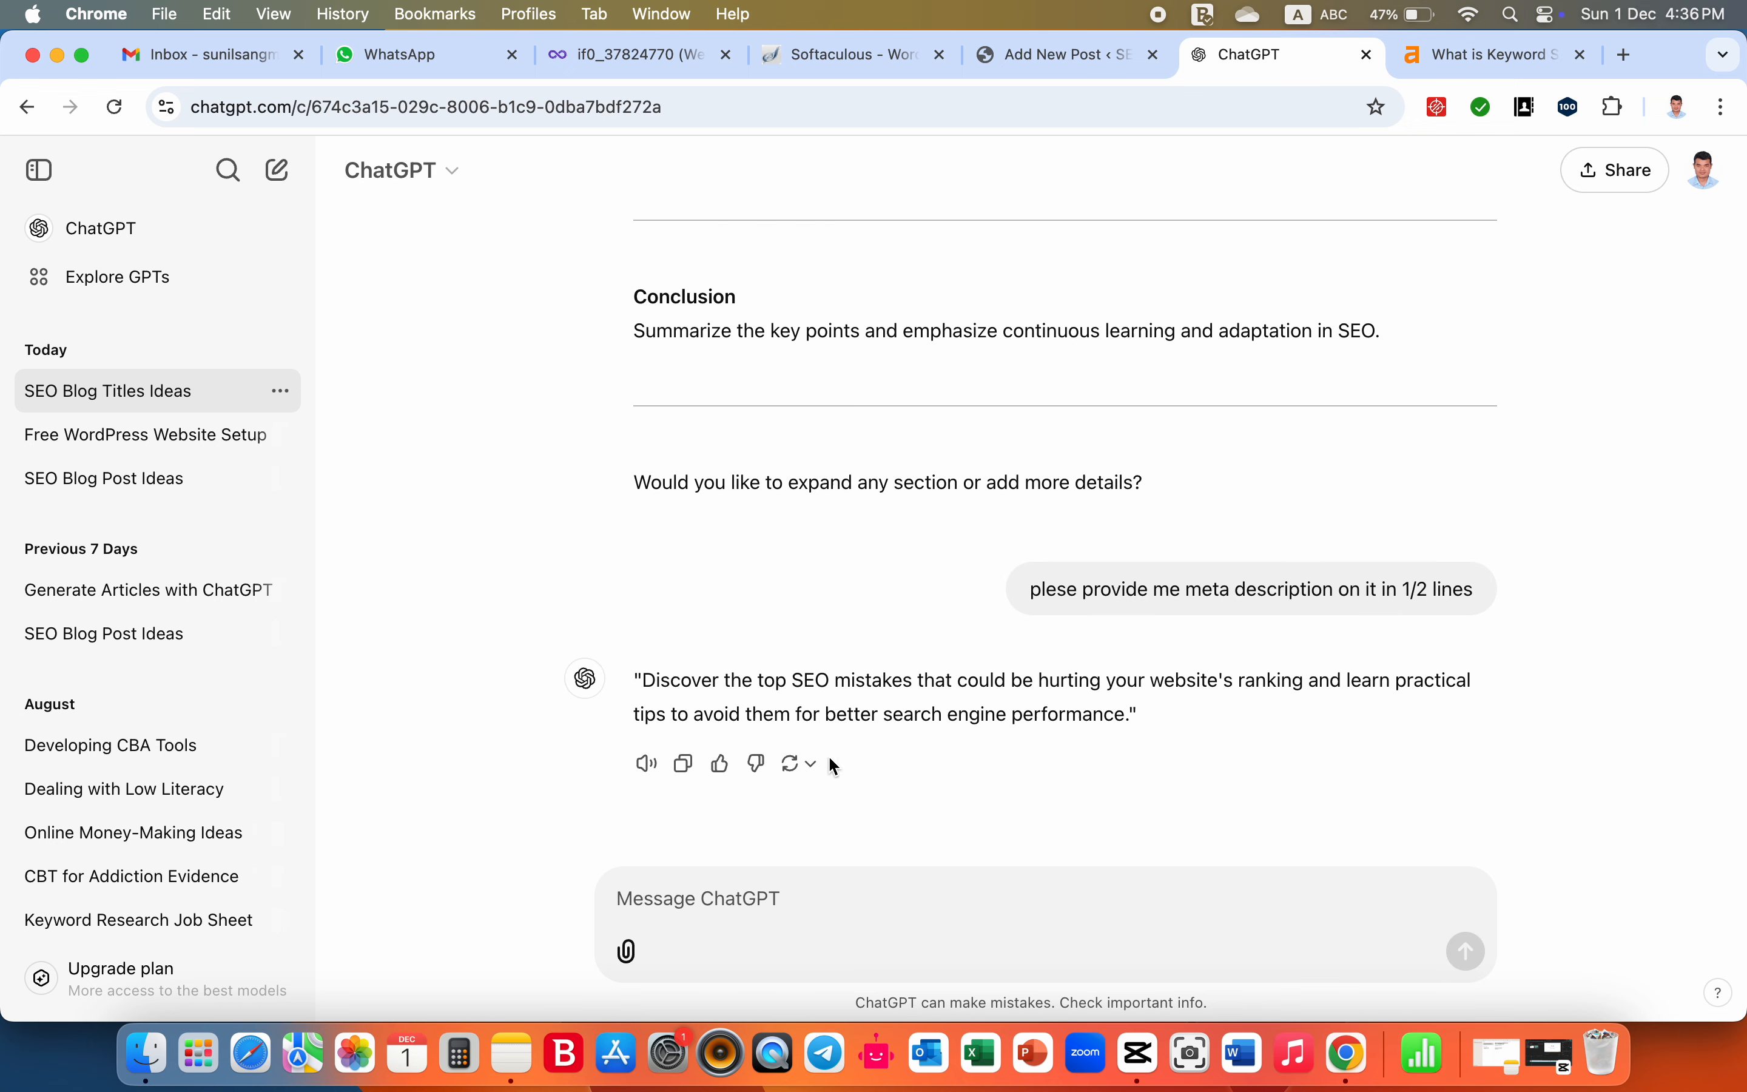
- Copy ChatGPT's generated meta description into the post's Meta description field in WordPress and check the search preview
{"action": "left_click_drag", "start_coordinate": [635, 681], "coordinate": [1149, 706]}
{"action": "key", "text": "super+c"}
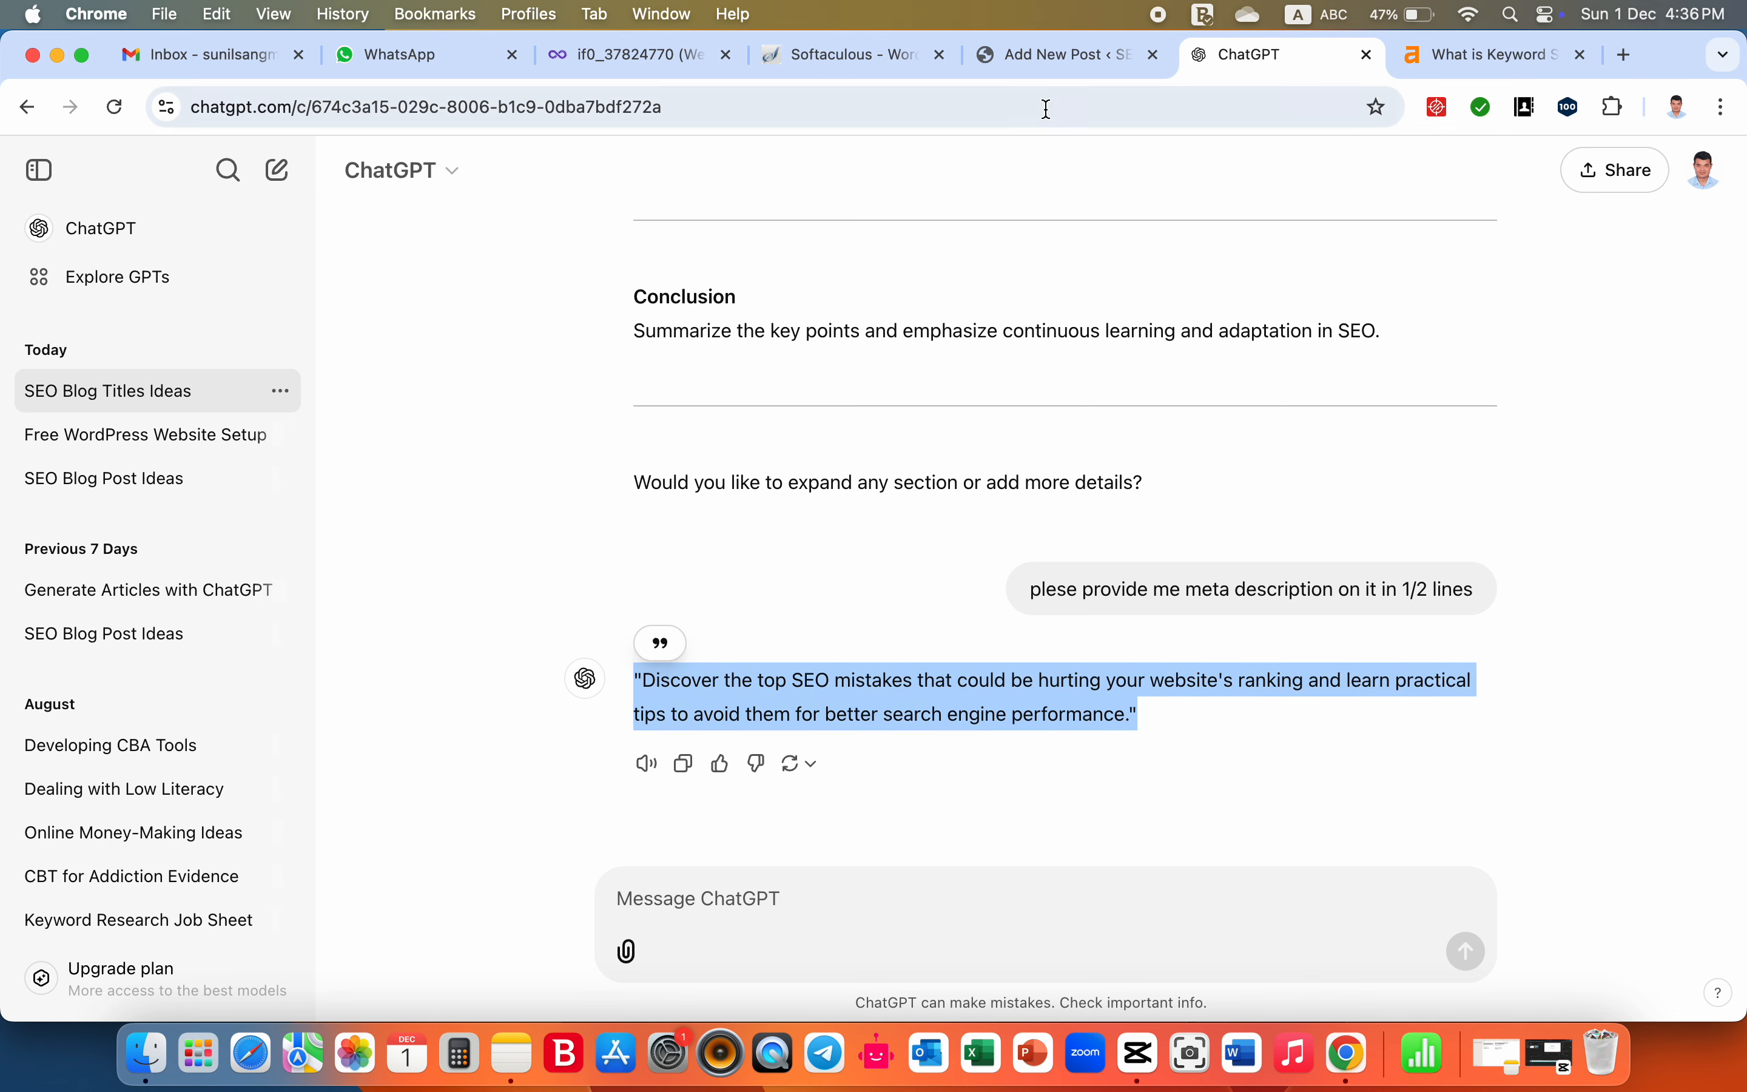
{"action": "left_click", "coordinate": [1040, 56]}
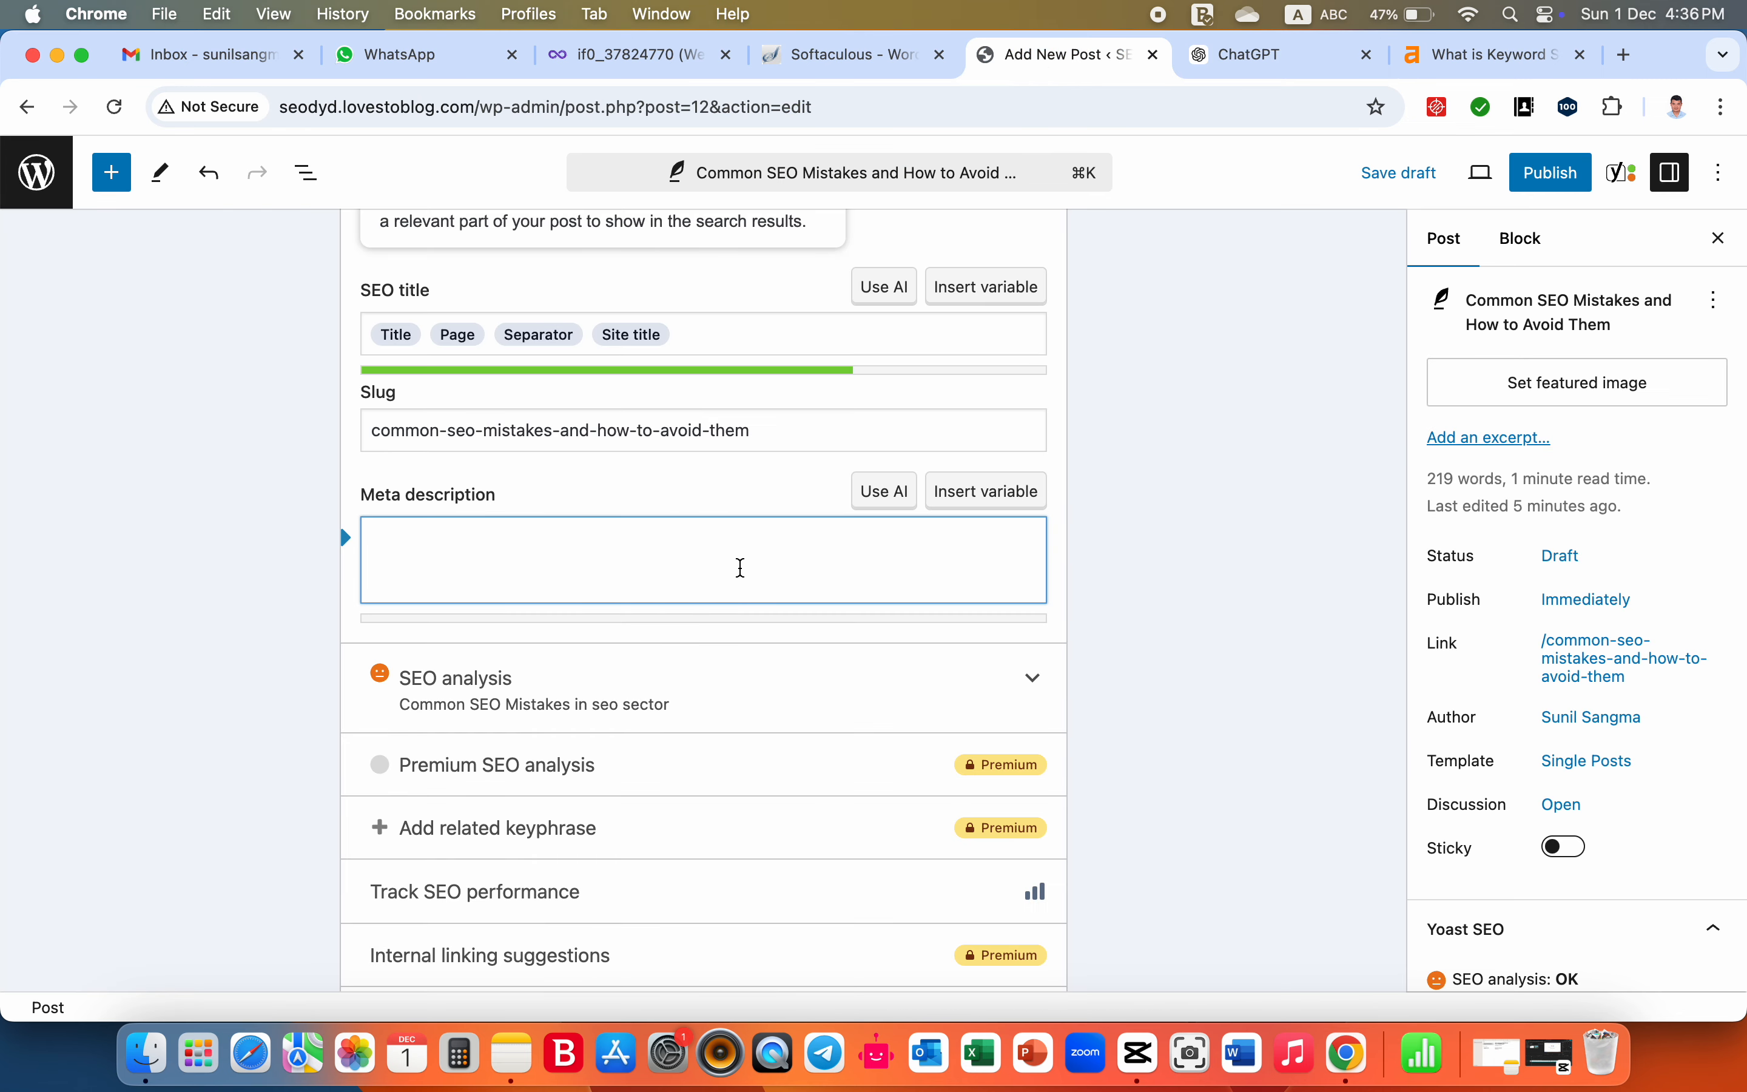
{"action": "key", "text": "super+v"}
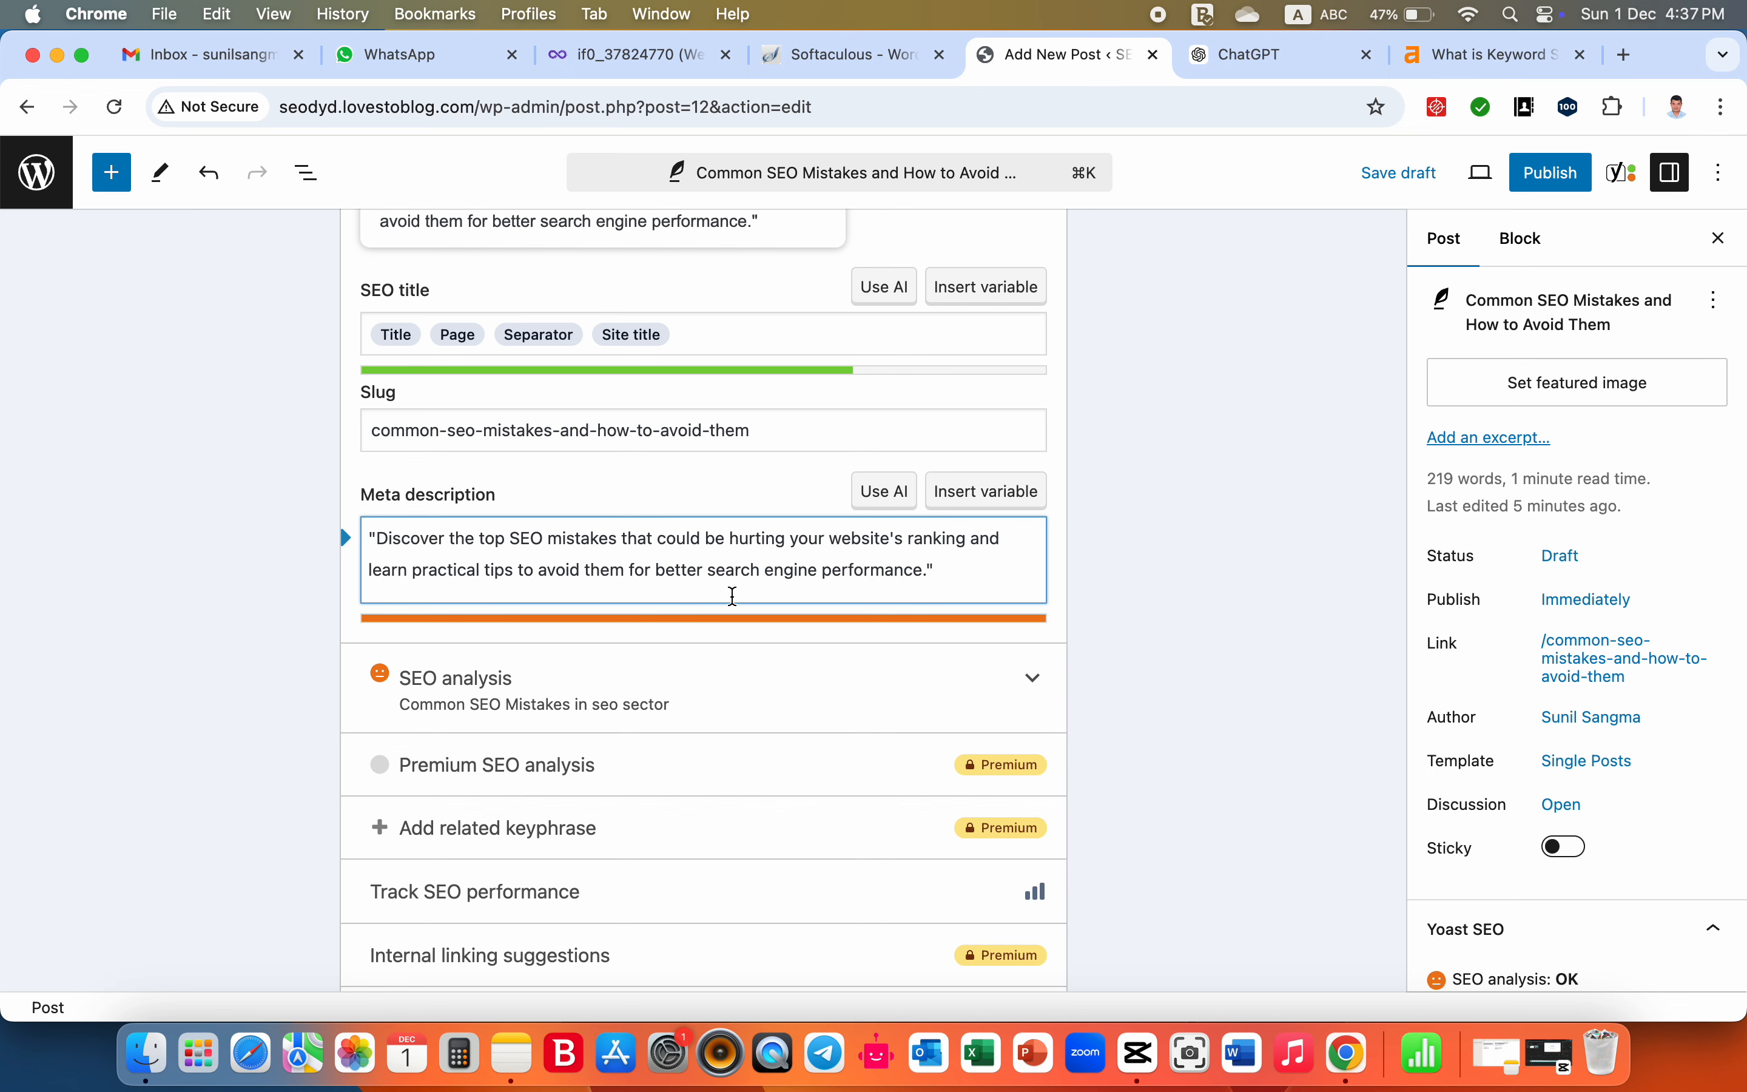
{"action": "scroll", "coordinate": [732, 596], "scroll_direction": "up", "scroll_amount": 4}
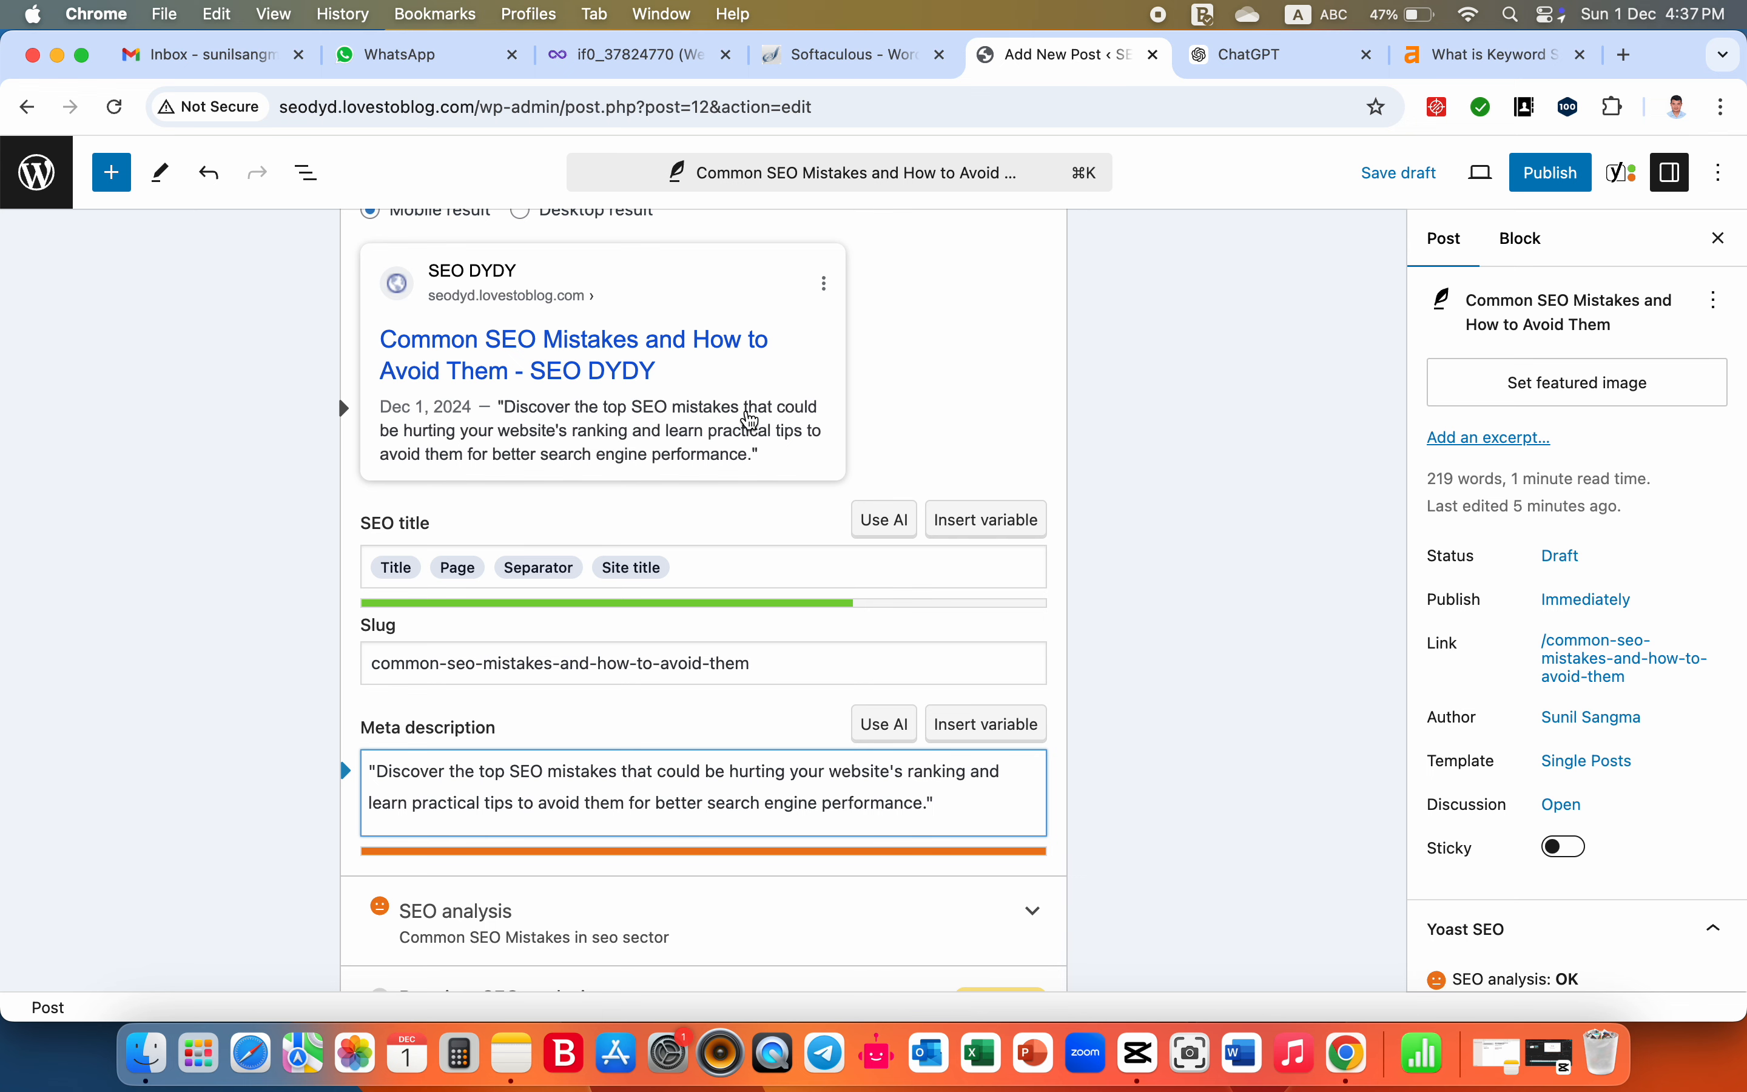
- Review the Cornerstone content and Advanced settings below the meta description, collapsing each section again
{"action": "scroll", "coordinate": [751, 421], "scroll_direction": "down", "scroll_amount": 10}
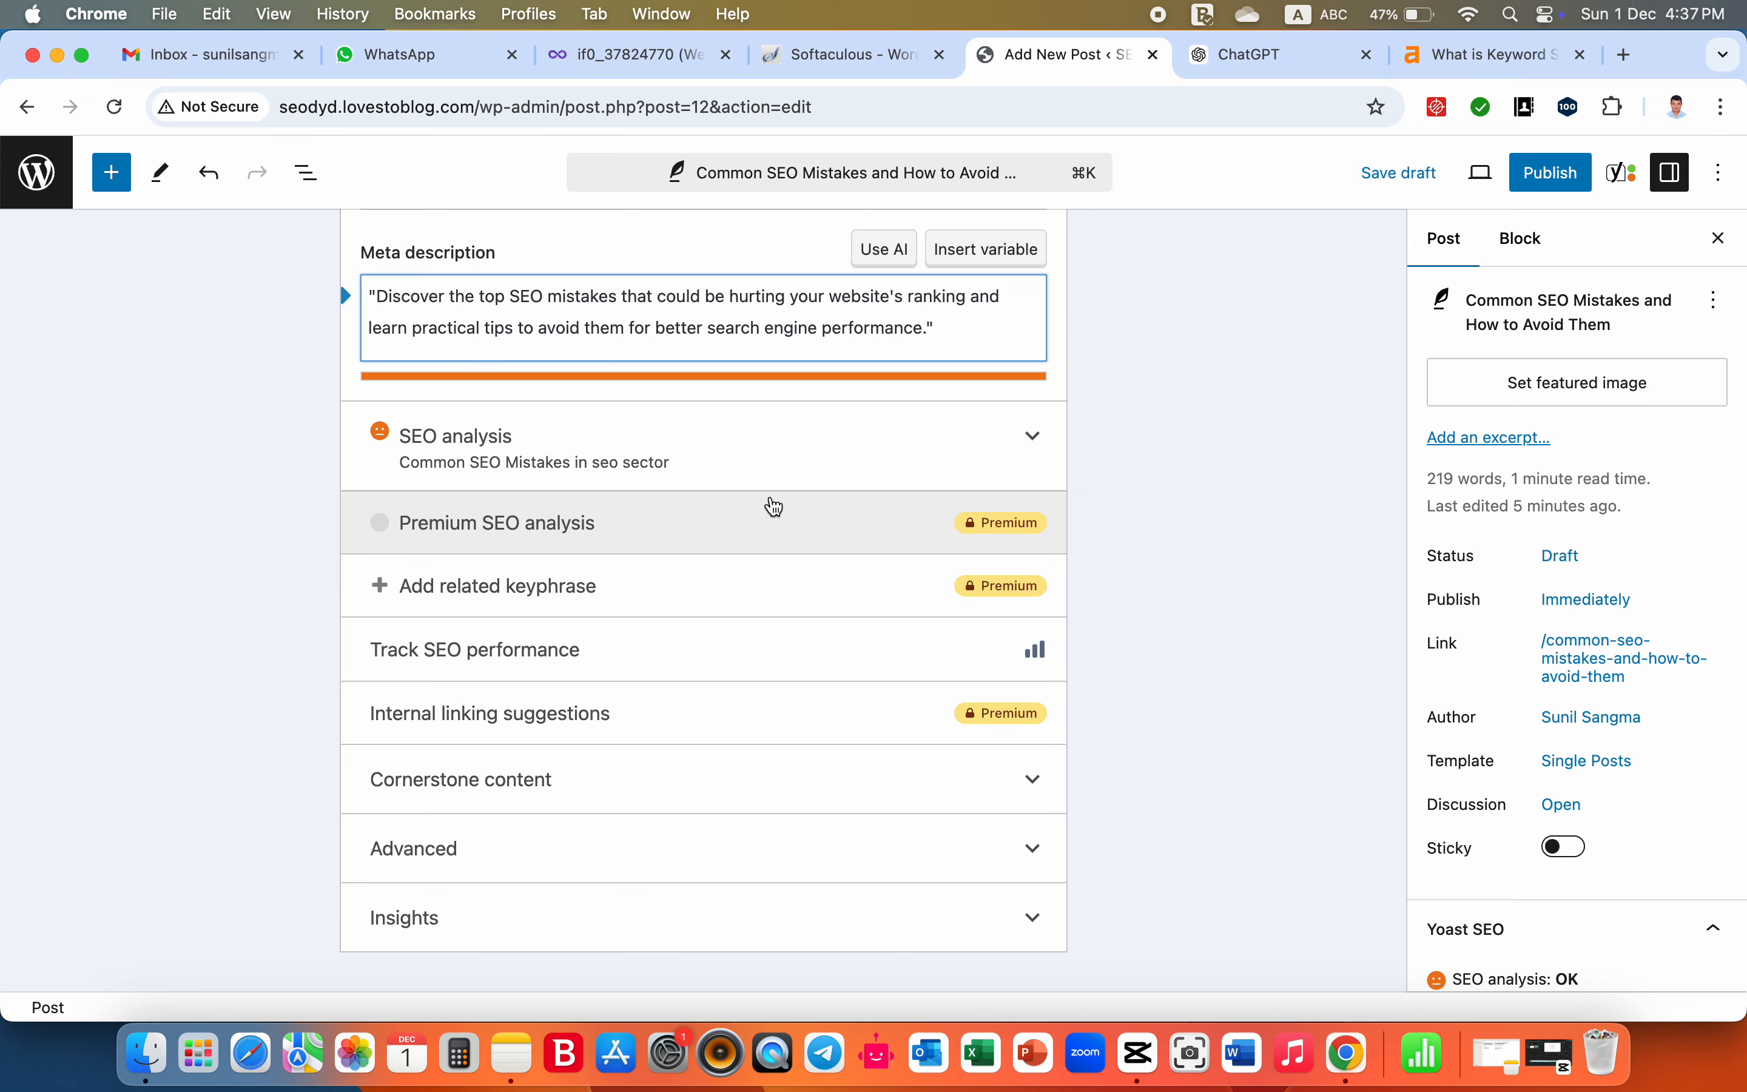
{"action": "scroll", "coordinate": [774, 508], "scroll_direction": "up", "scroll_amount": 1}
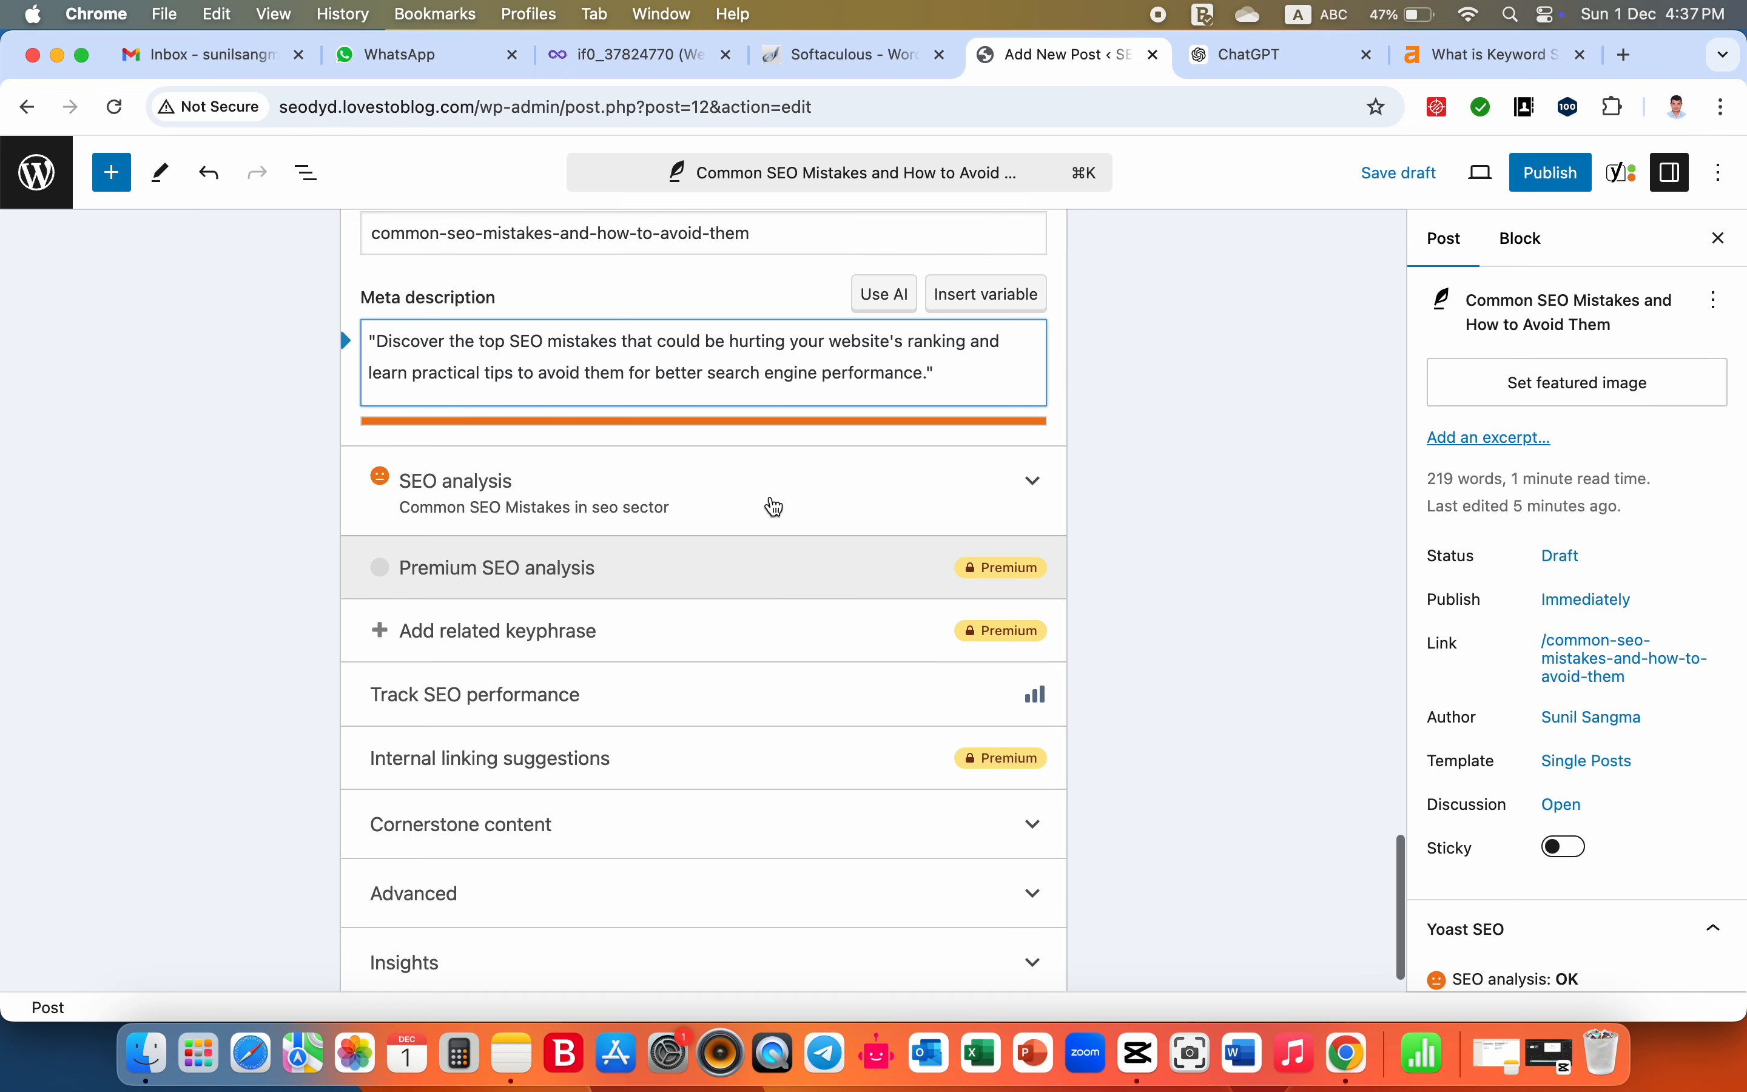
{"action": "scroll", "coordinate": [772, 504], "scroll_direction": "down", "scroll_amount": 1}
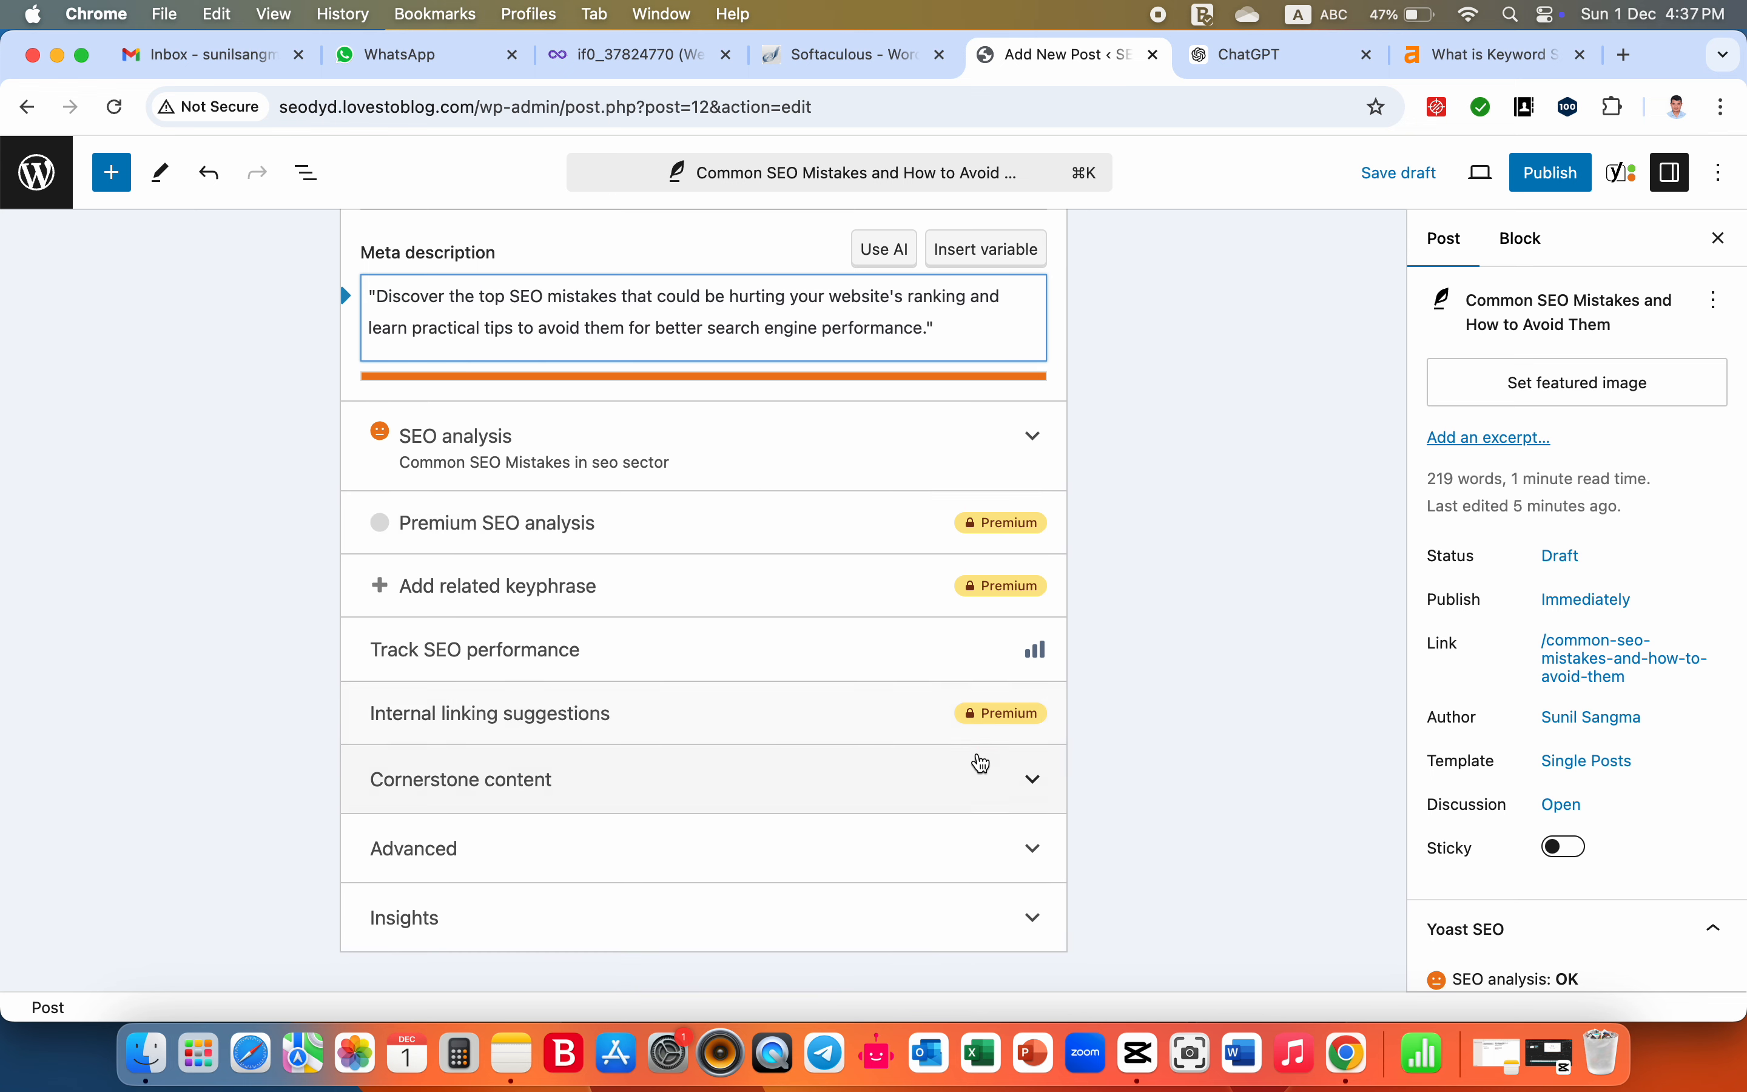
{"action": "left_click", "coordinate": [1034, 780]}
{"action": "scroll", "coordinate": [1036, 794], "scroll_direction": "down", "scroll_amount": 1}
{"action": "scroll", "coordinate": [1033, 795], "scroll_direction": "down", "scroll_amount": 1}
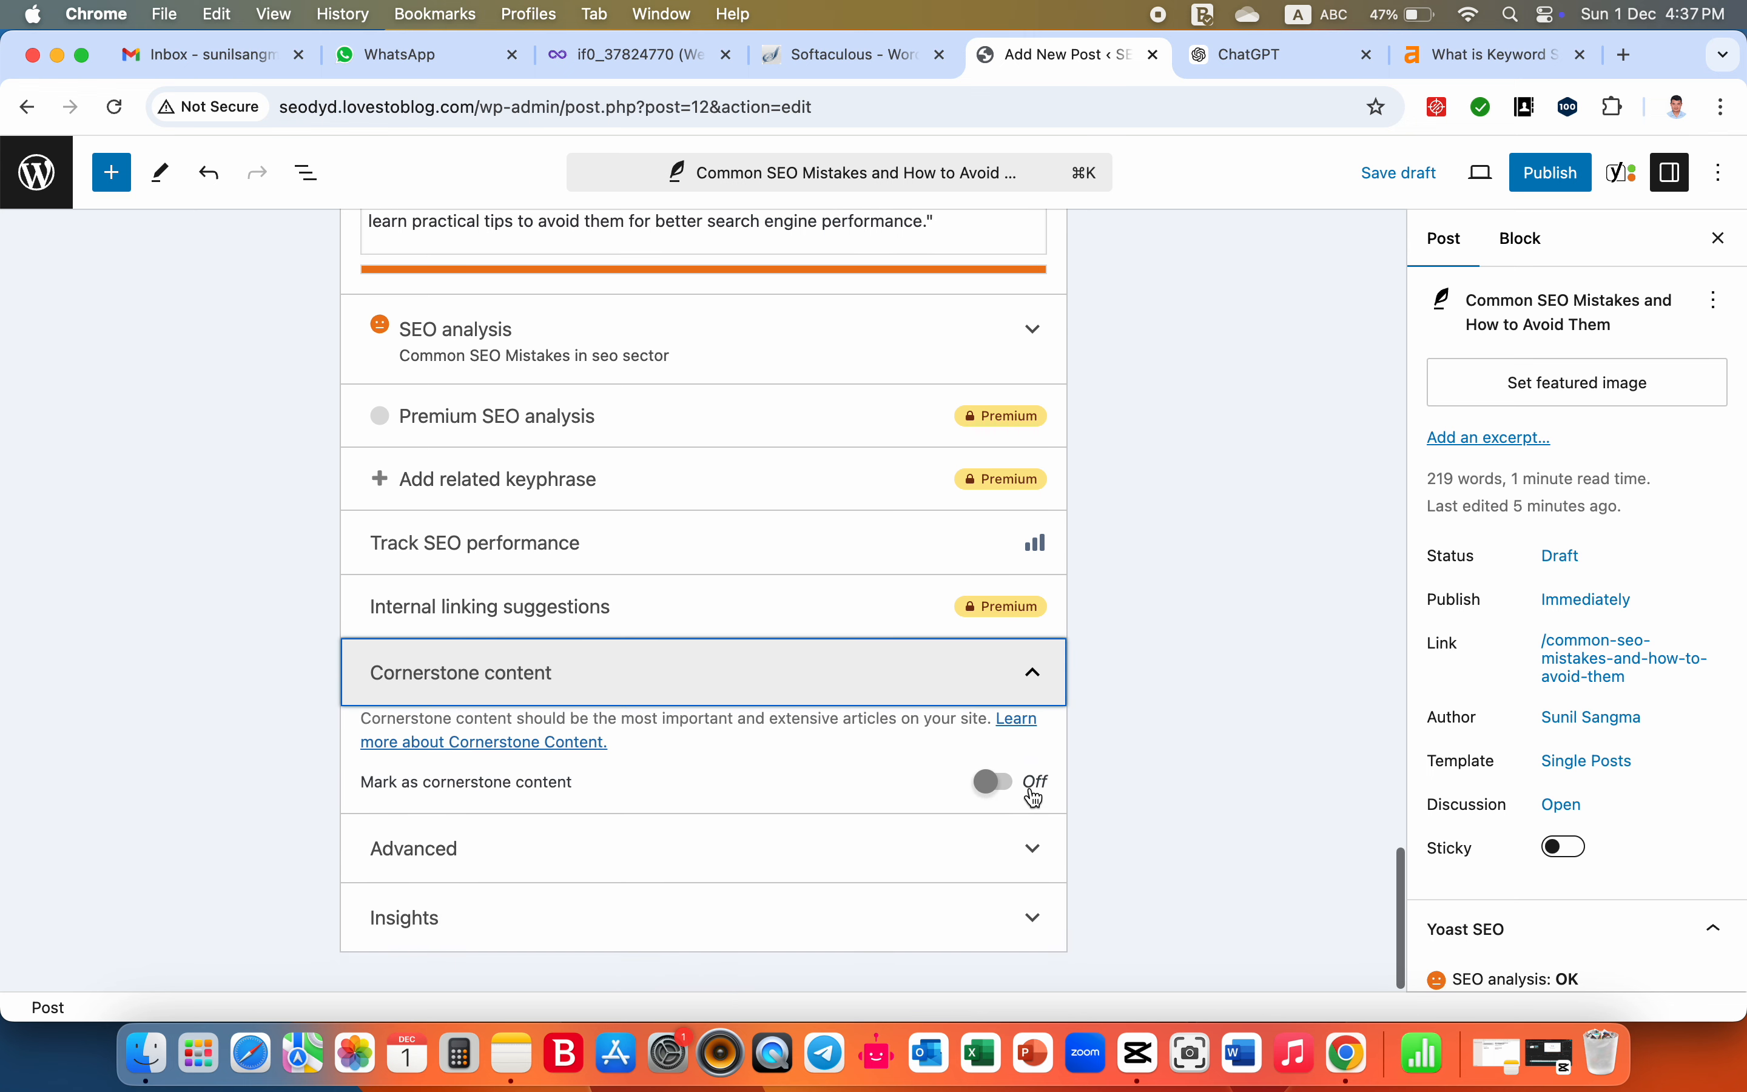
{"action": "left_click", "coordinate": [1033, 672]}
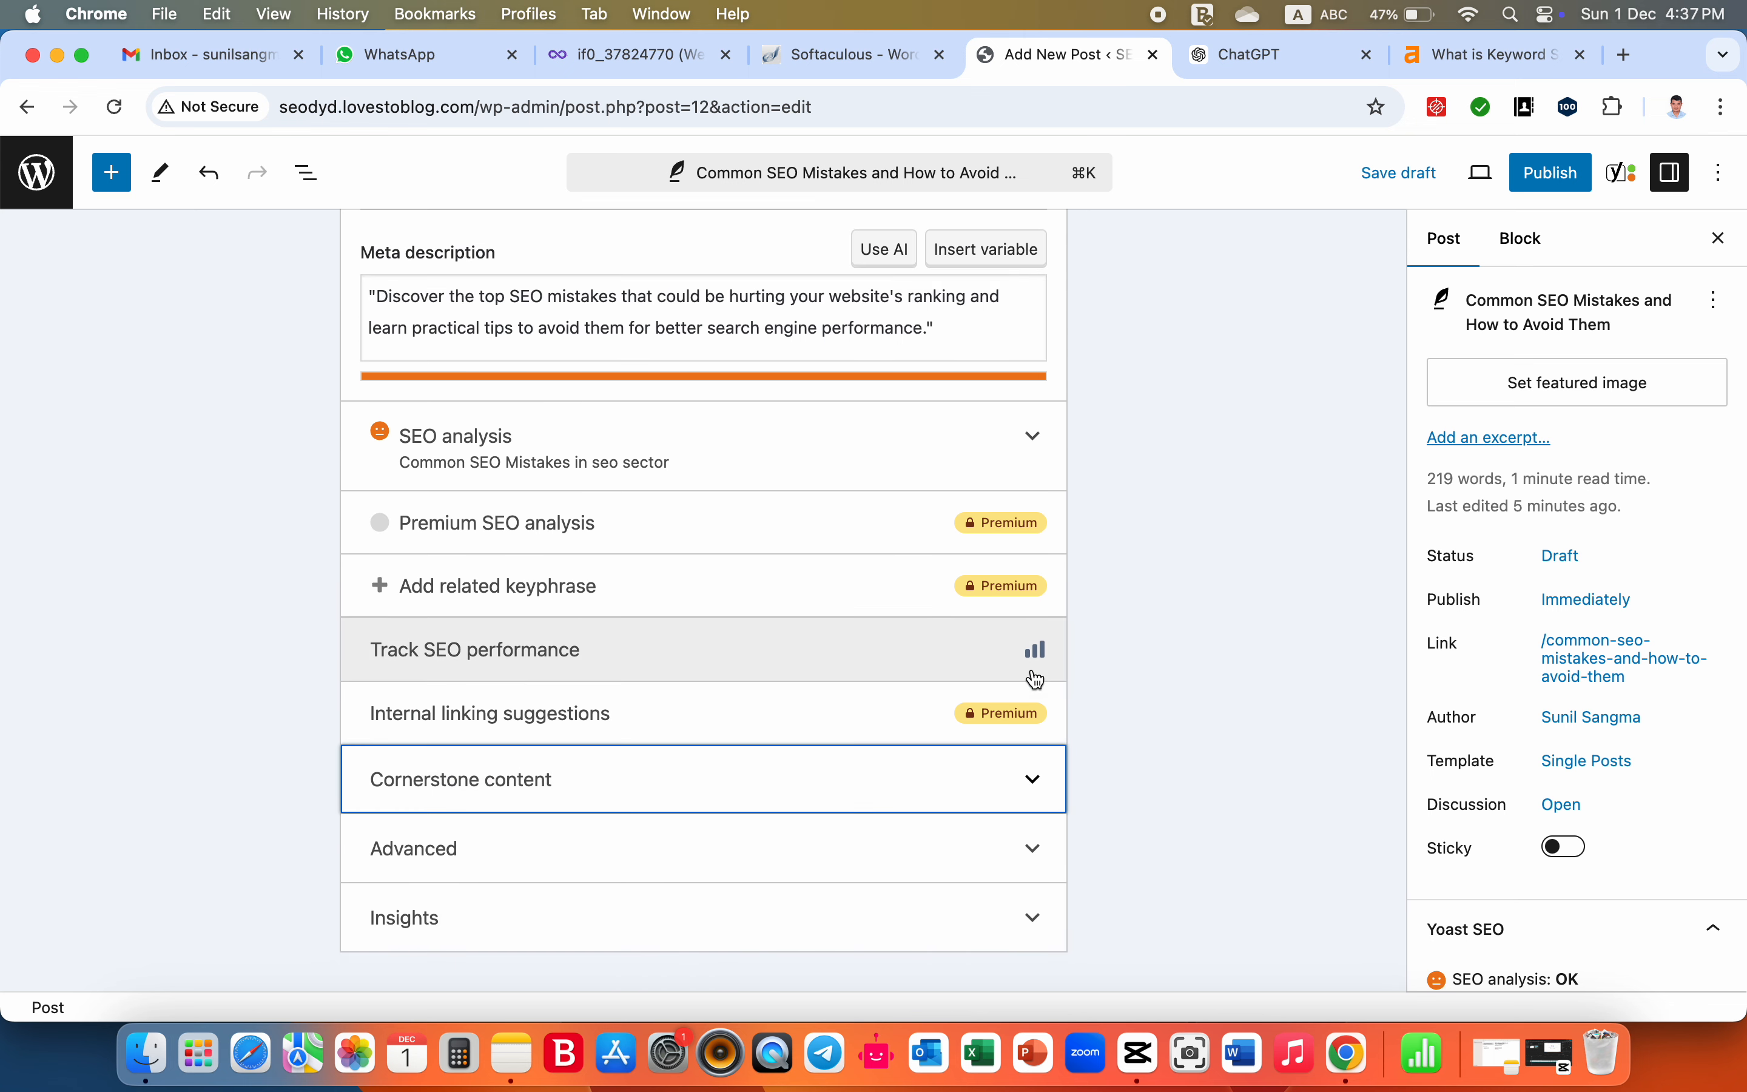
{"action": "left_click", "coordinate": [1036, 856]}
{"action": "scroll", "coordinate": [1033, 845], "scroll_direction": "down", "scroll_amount": 6}
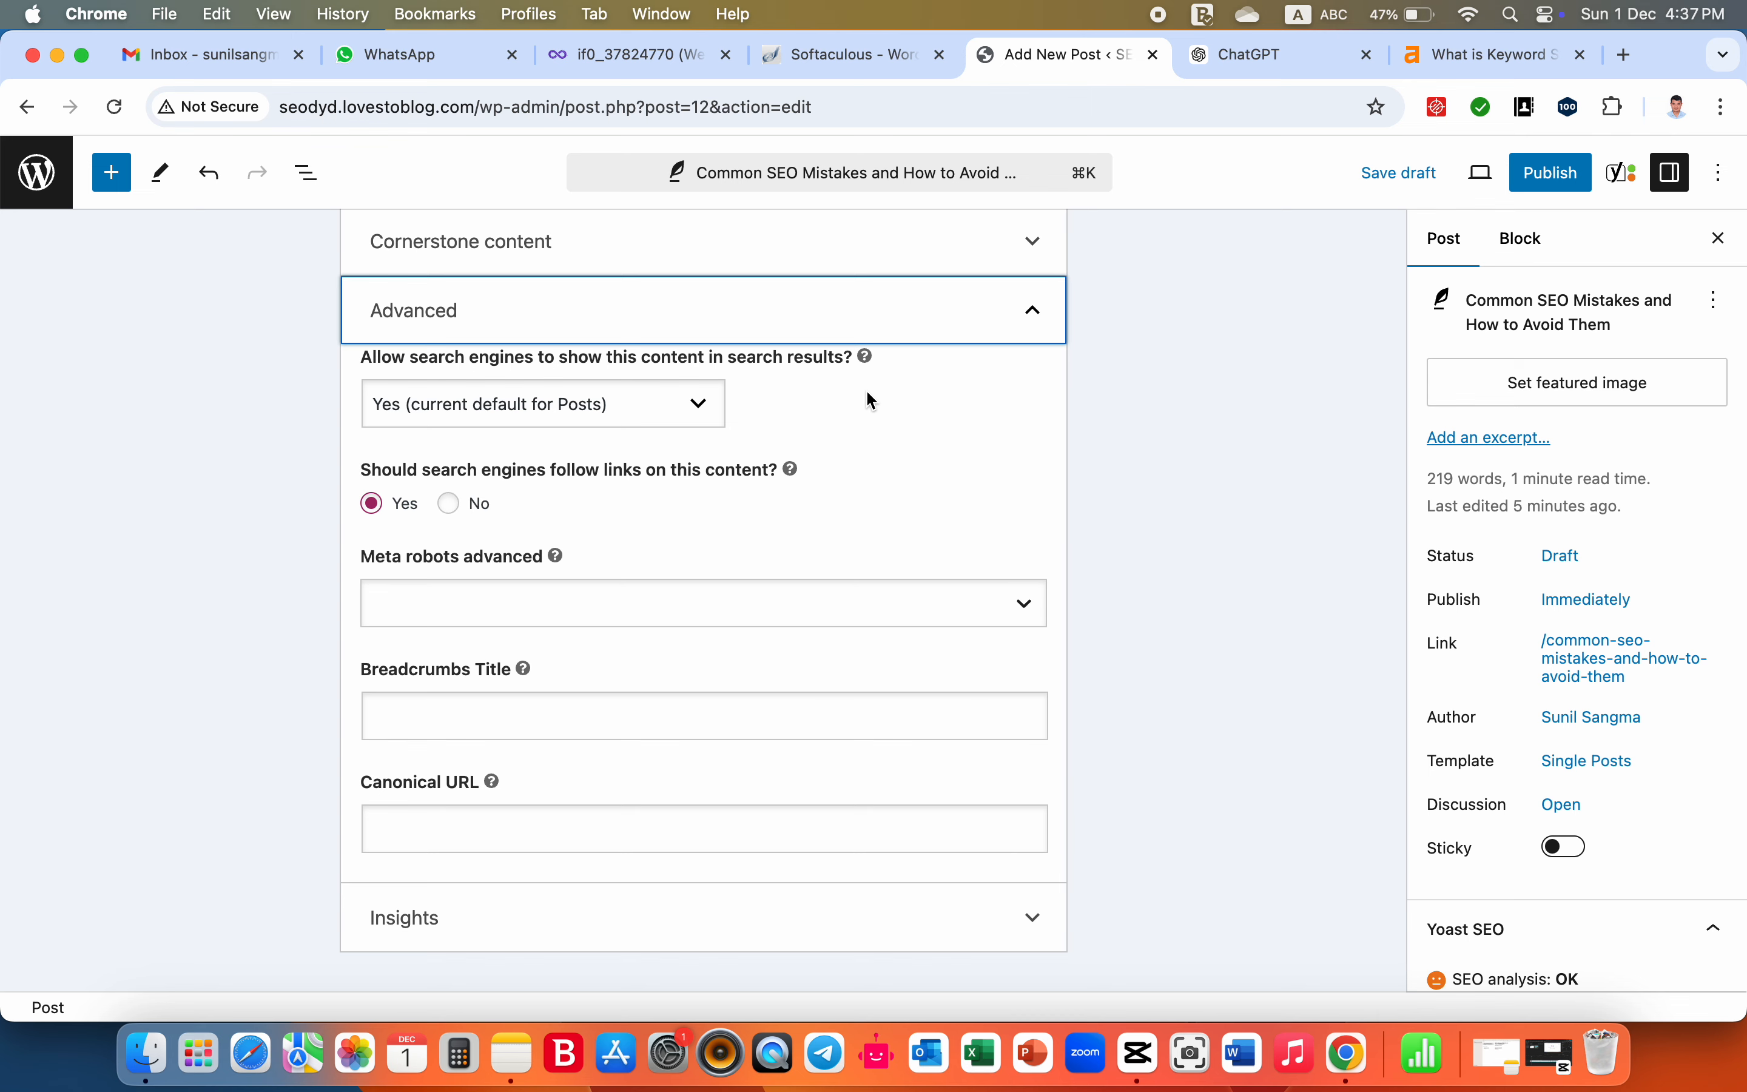
{"action": "left_click", "coordinate": [1034, 312]}
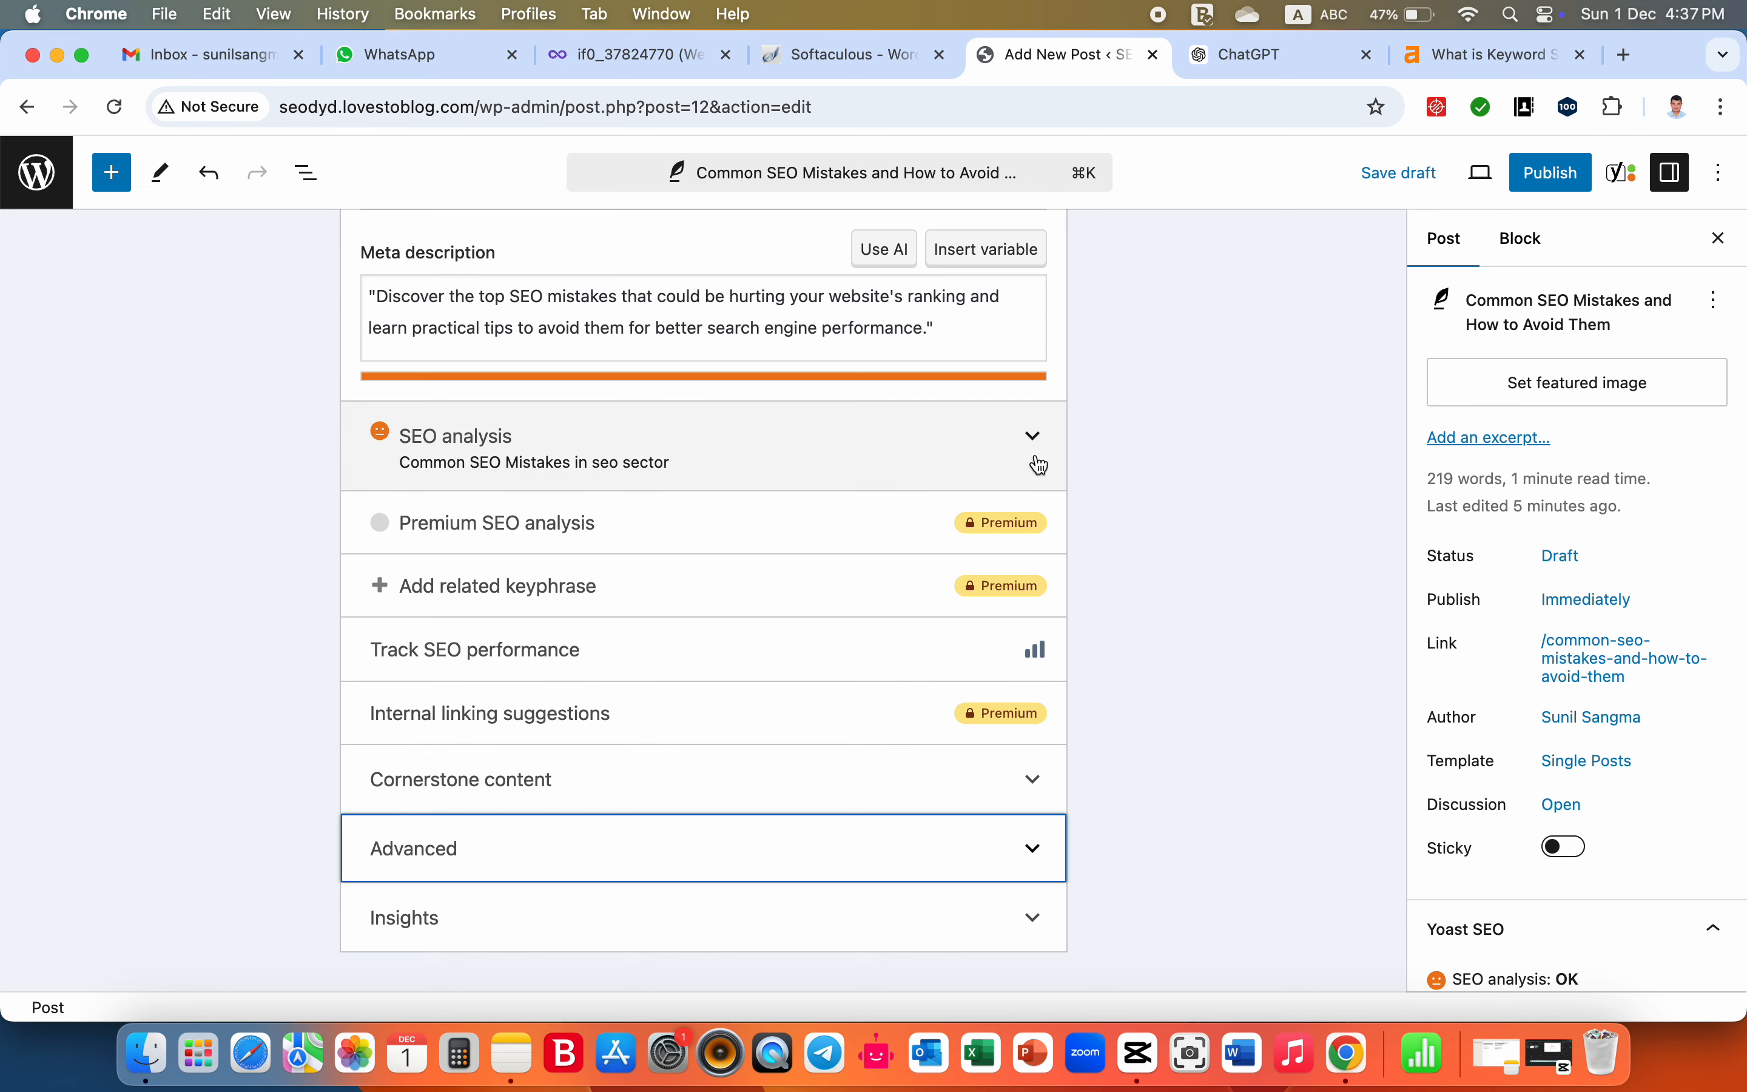
- Expand the Yoast Insights section and review its prominent words, Flesch reading ease, reading time and word count
{"action": "left_click", "coordinate": [1033, 918]}
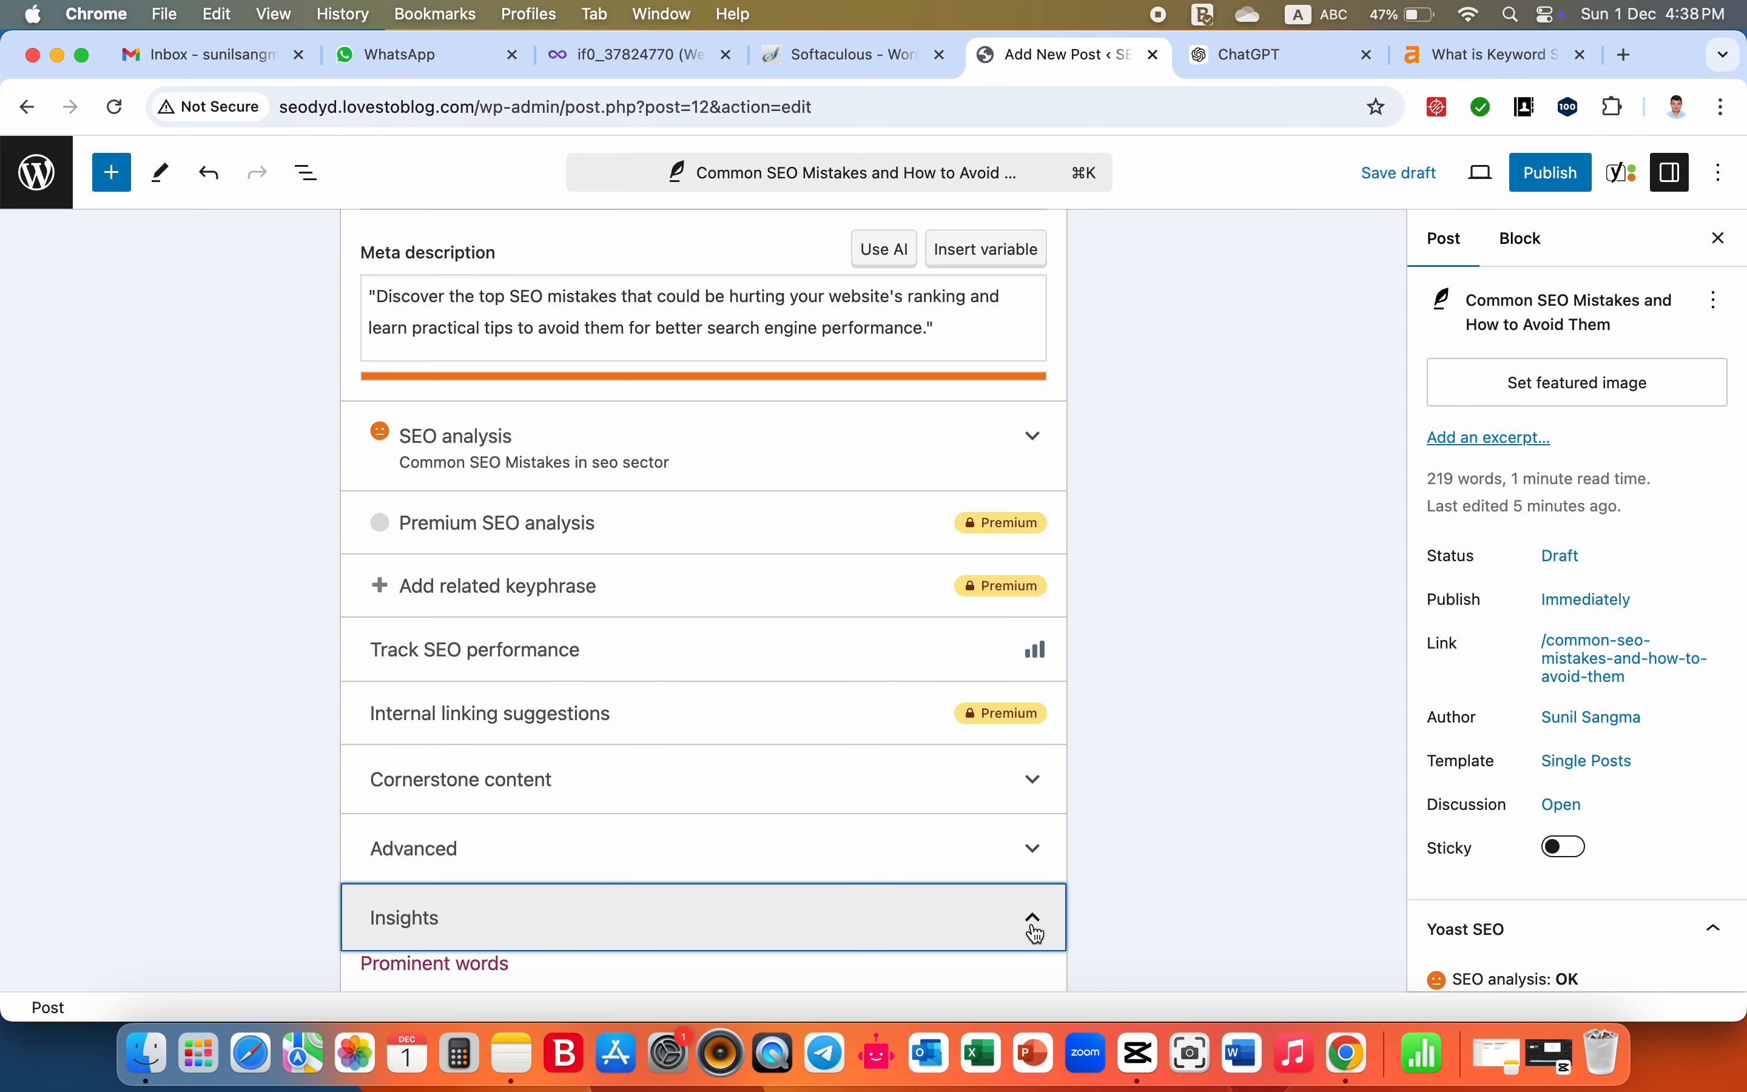
{"action": "scroll", "coordinate": [1037, 932], "scroll_direction": "down", "scroll_amount": 7}
{"action": "scroll", "coordinate": [1037, 934], "scroll_direction": "down", "scroll_amount": 8}
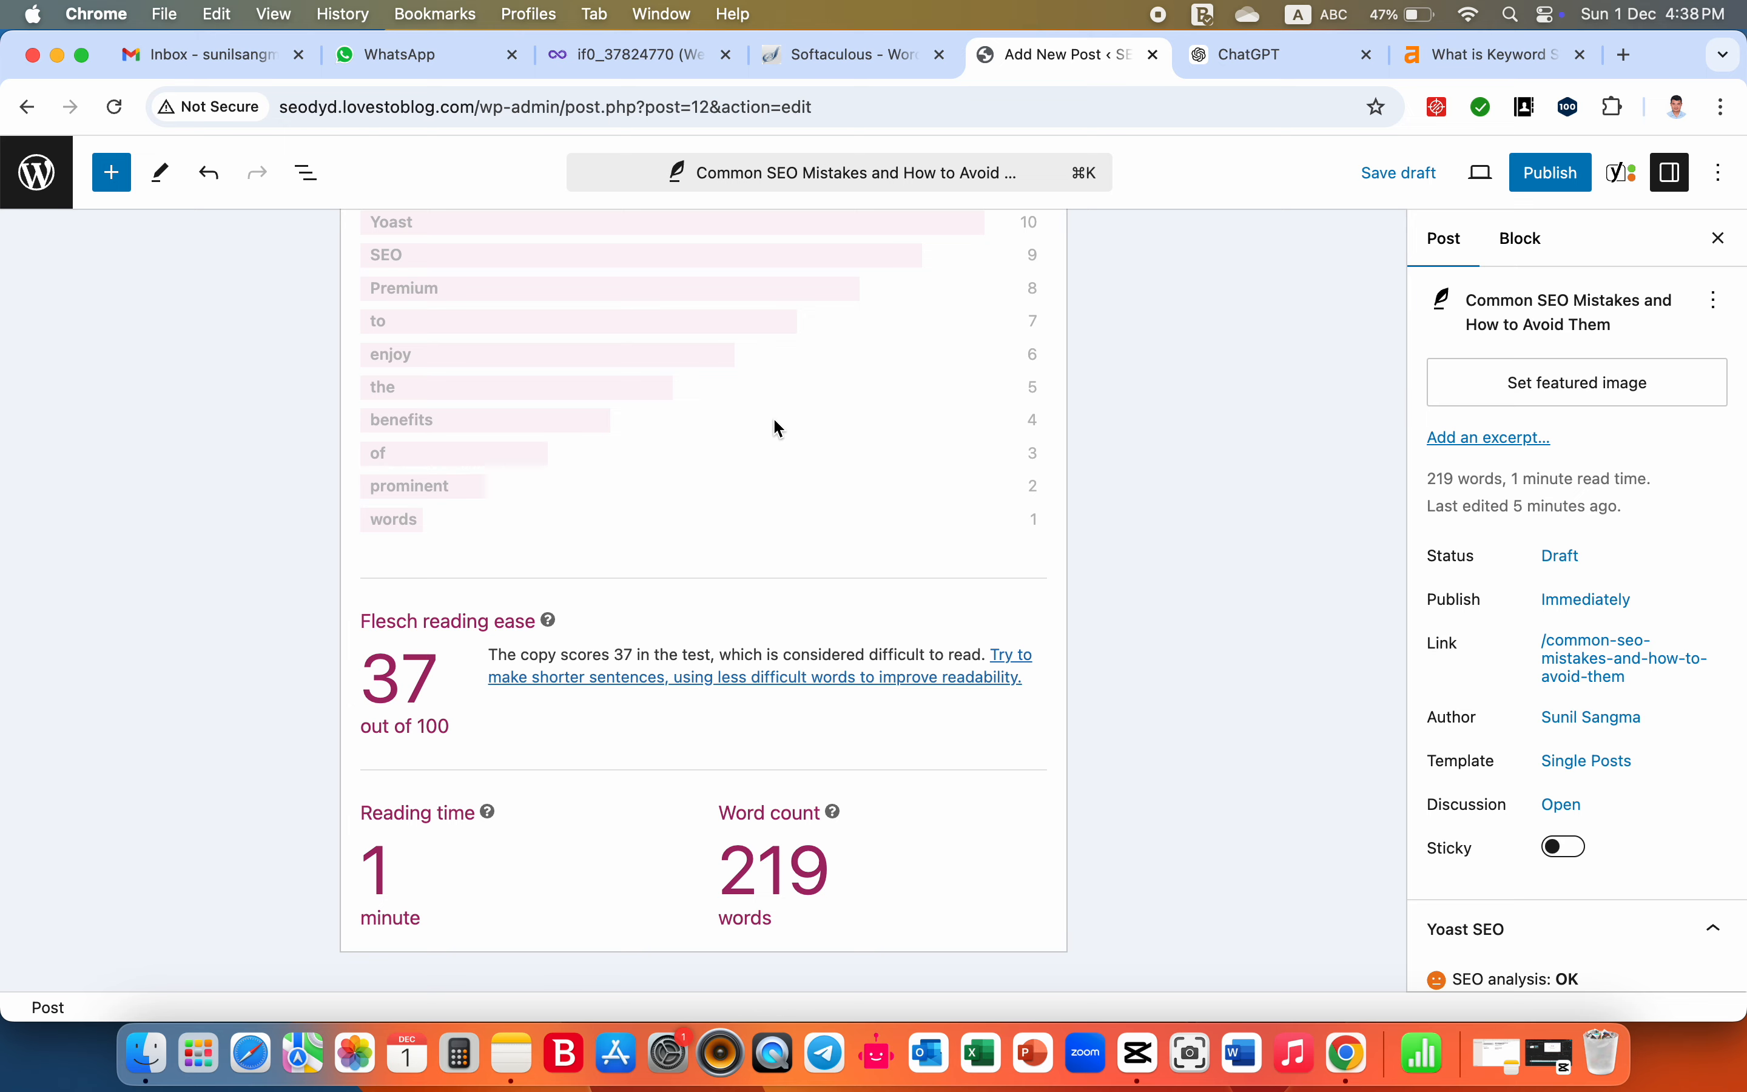
- Review the whole post from title to conclusion, including the Yoast SEO fields and the post settings
{"action": "scroll", "coordinate": [778, 424], "scroll_direction": "up", "scroll_amount": 20}
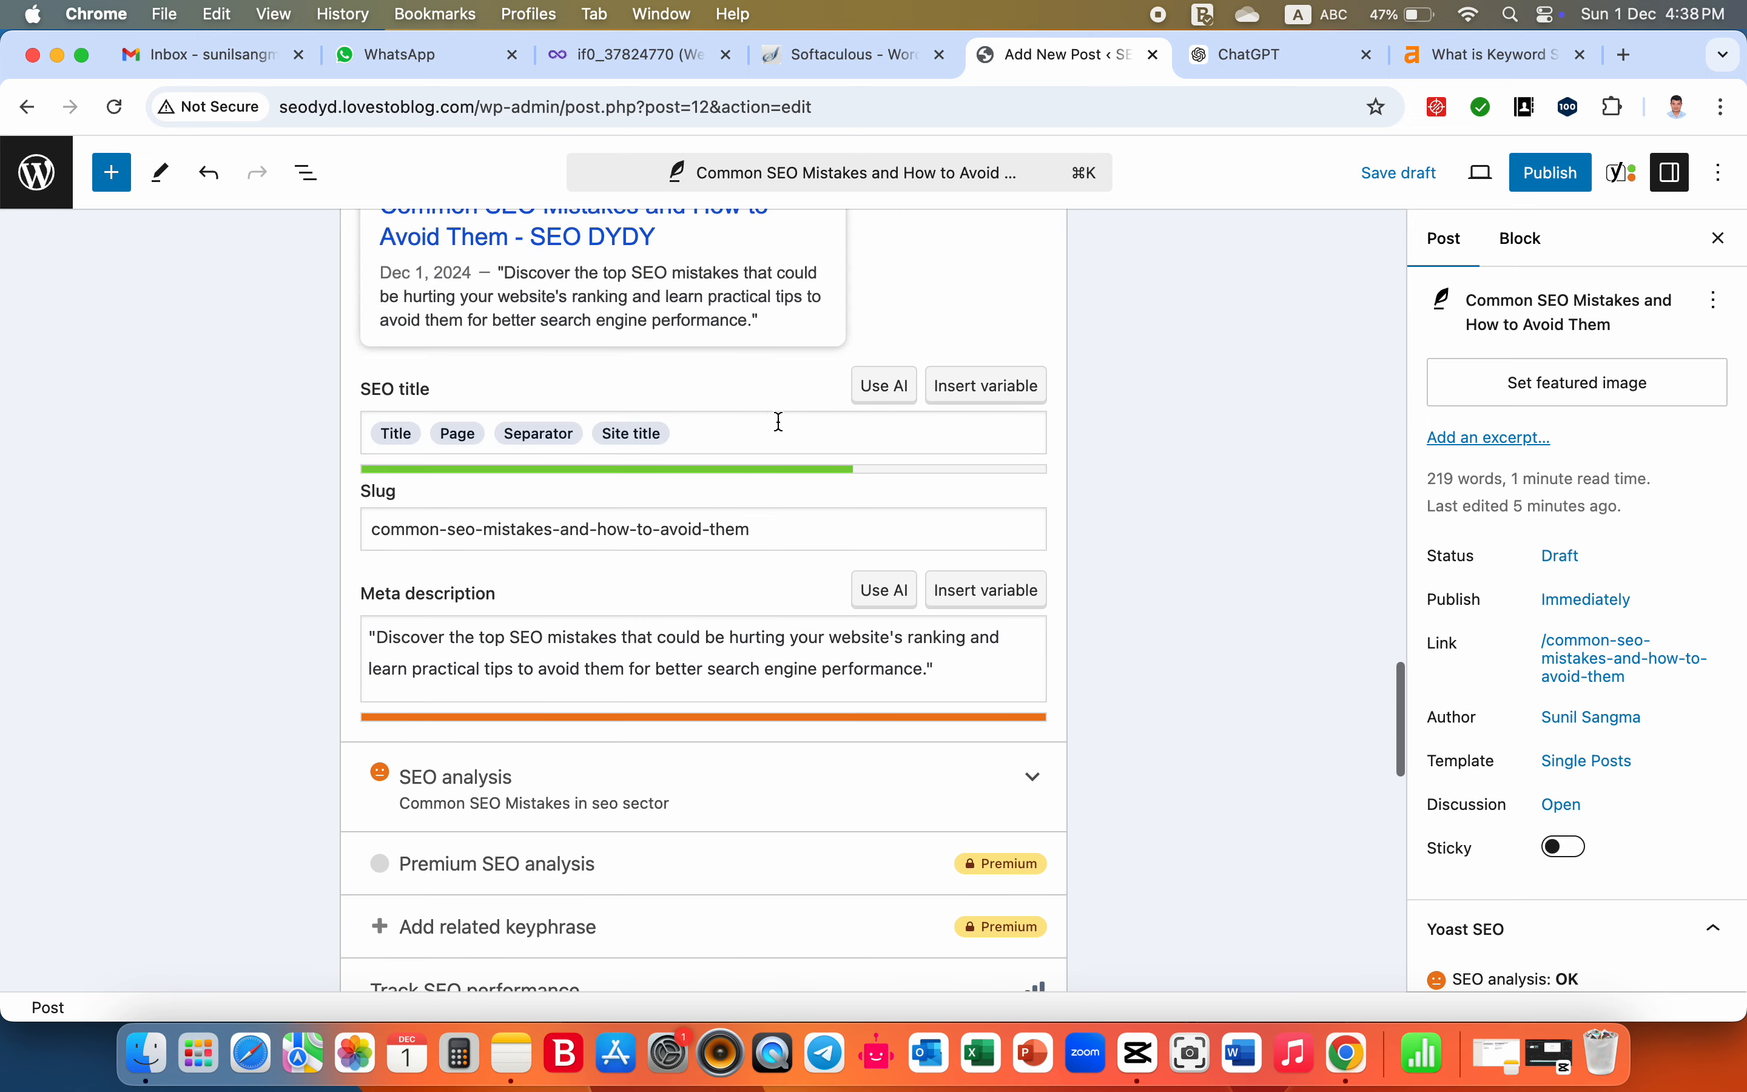
{"action": "scroll", "coordinate": [779, 423], "scroll_direction": "up", "scroll_amount": 15}
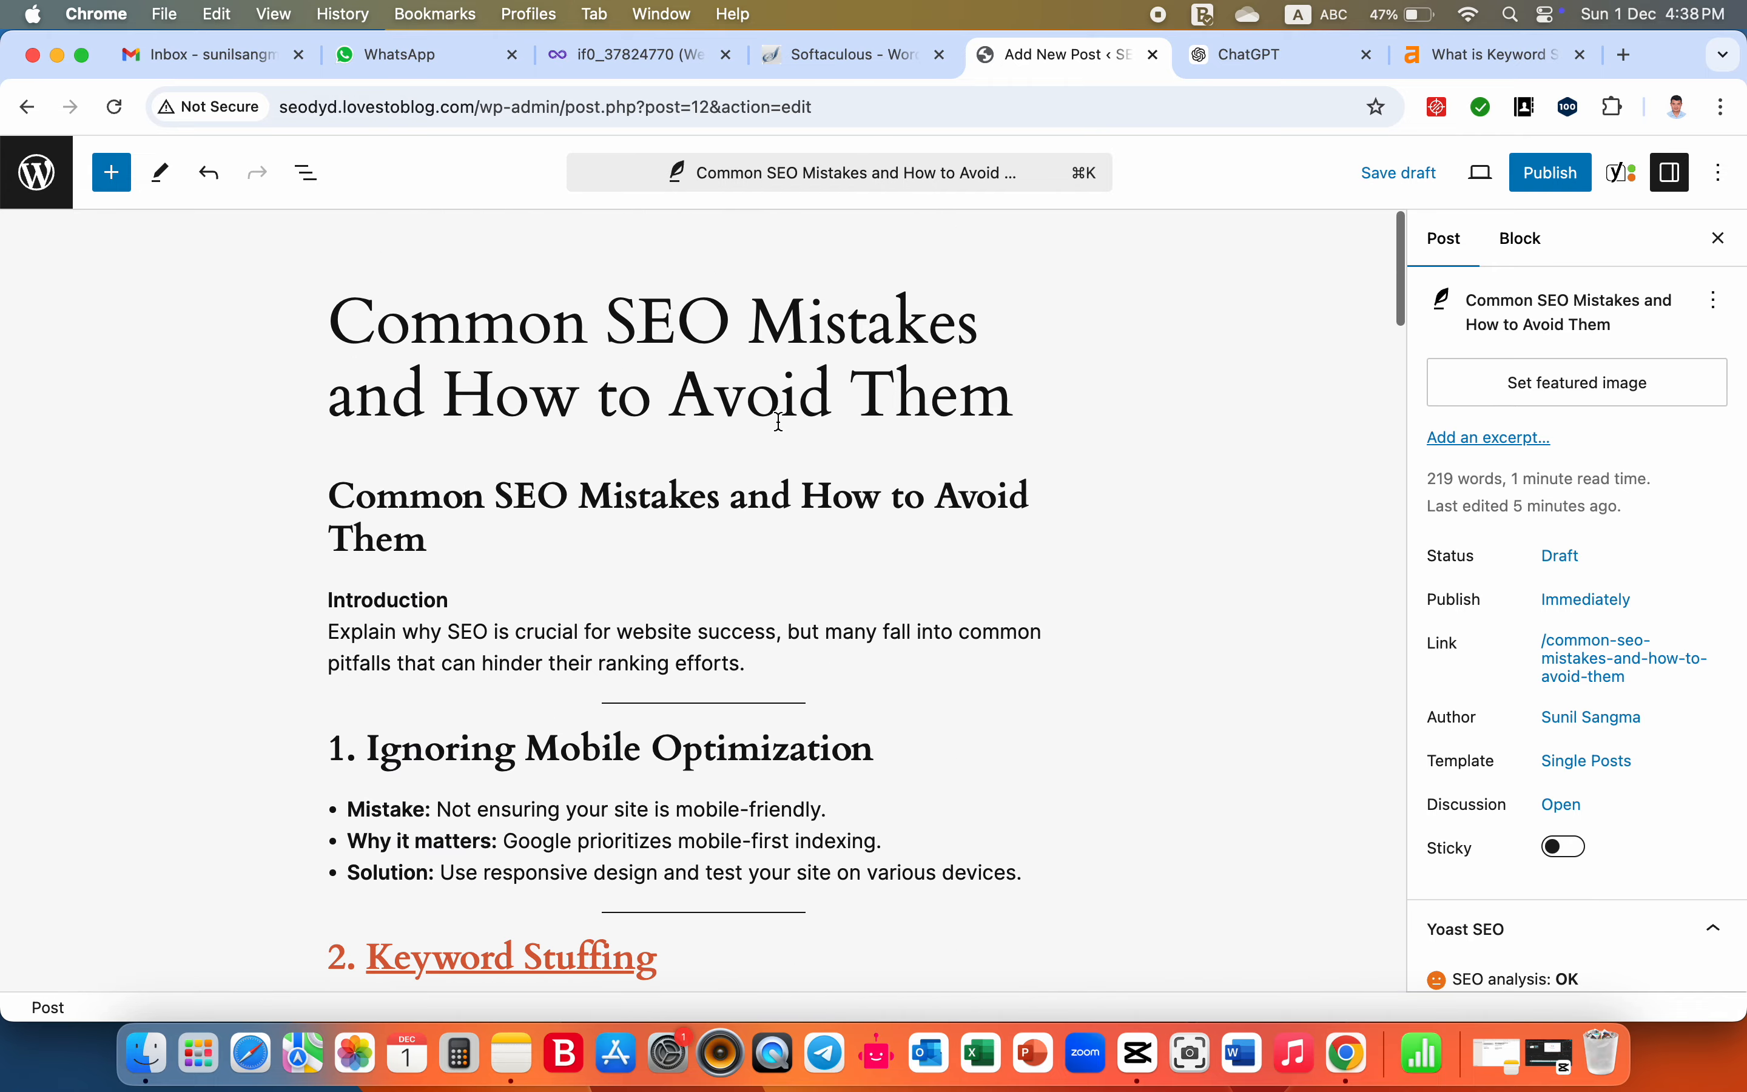
{"action": "scroll", "coordinate": [778, 424], "scroll_direction": "down", "scroll_amount": 12}
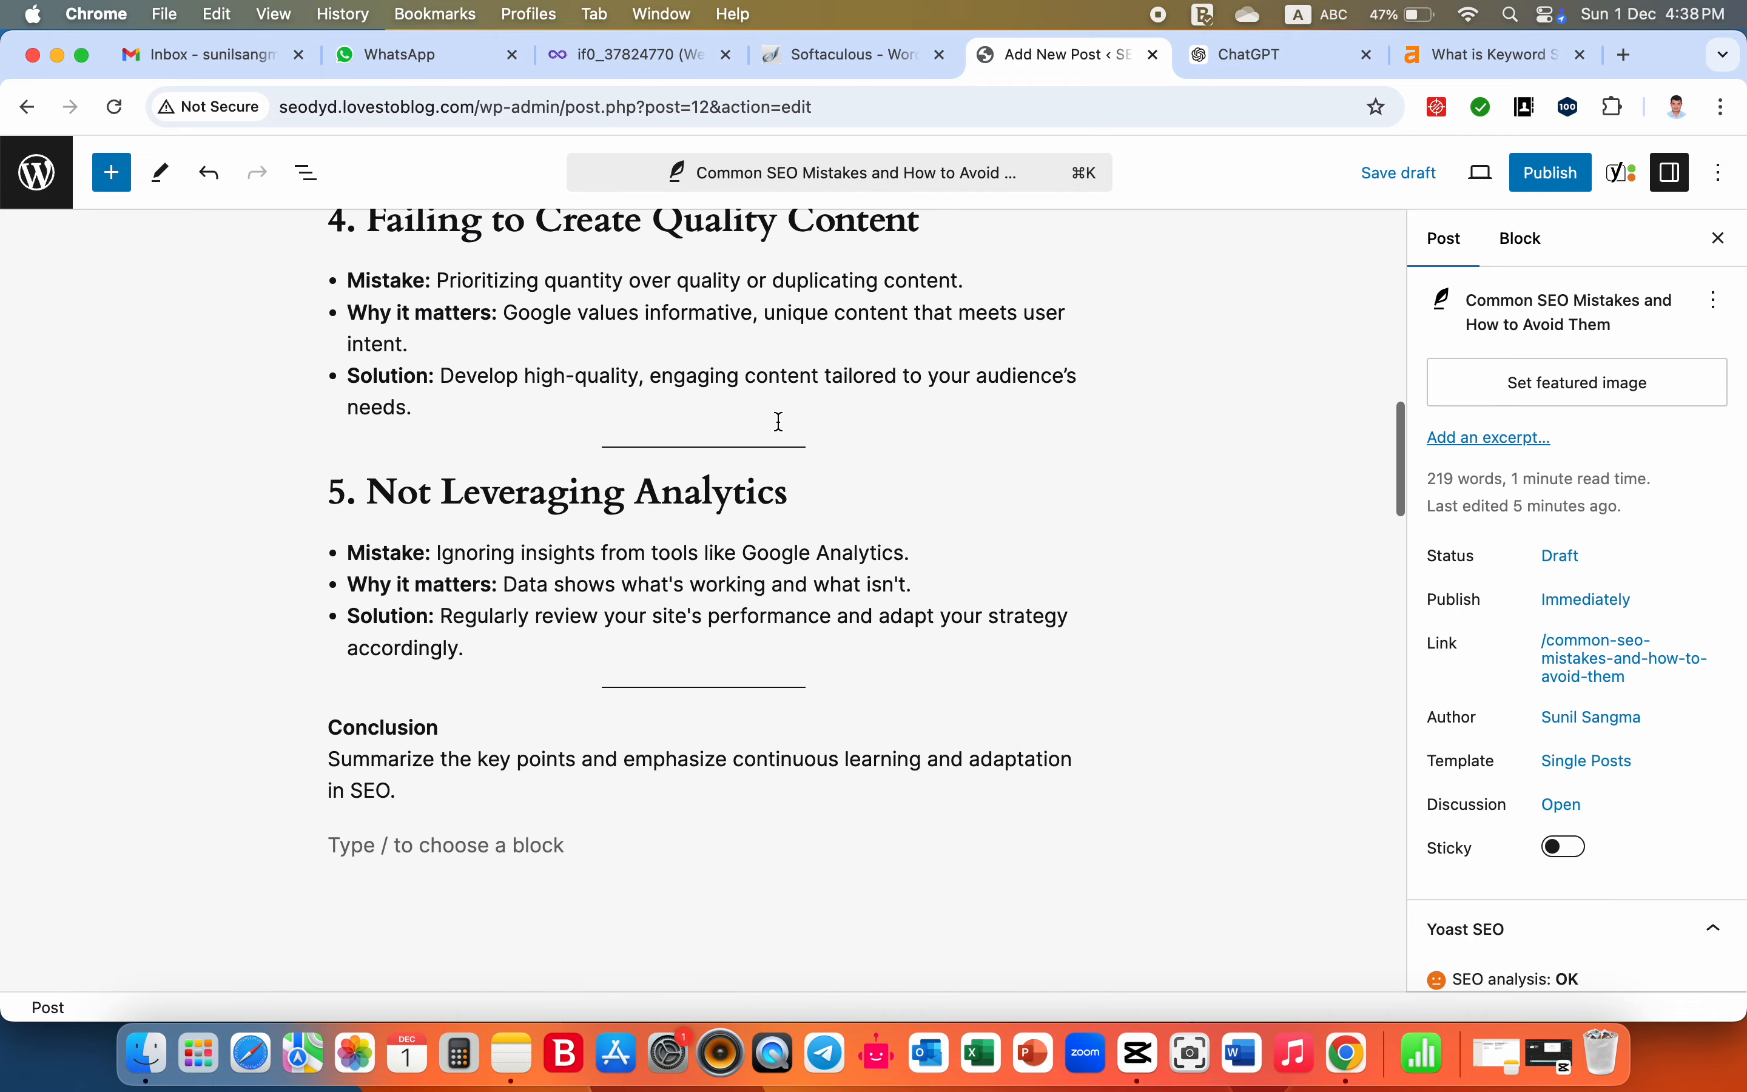
{"action": "scroll", "coordinate": [779, 422], "scroll_direction": "down", "scroll_amount": 20}
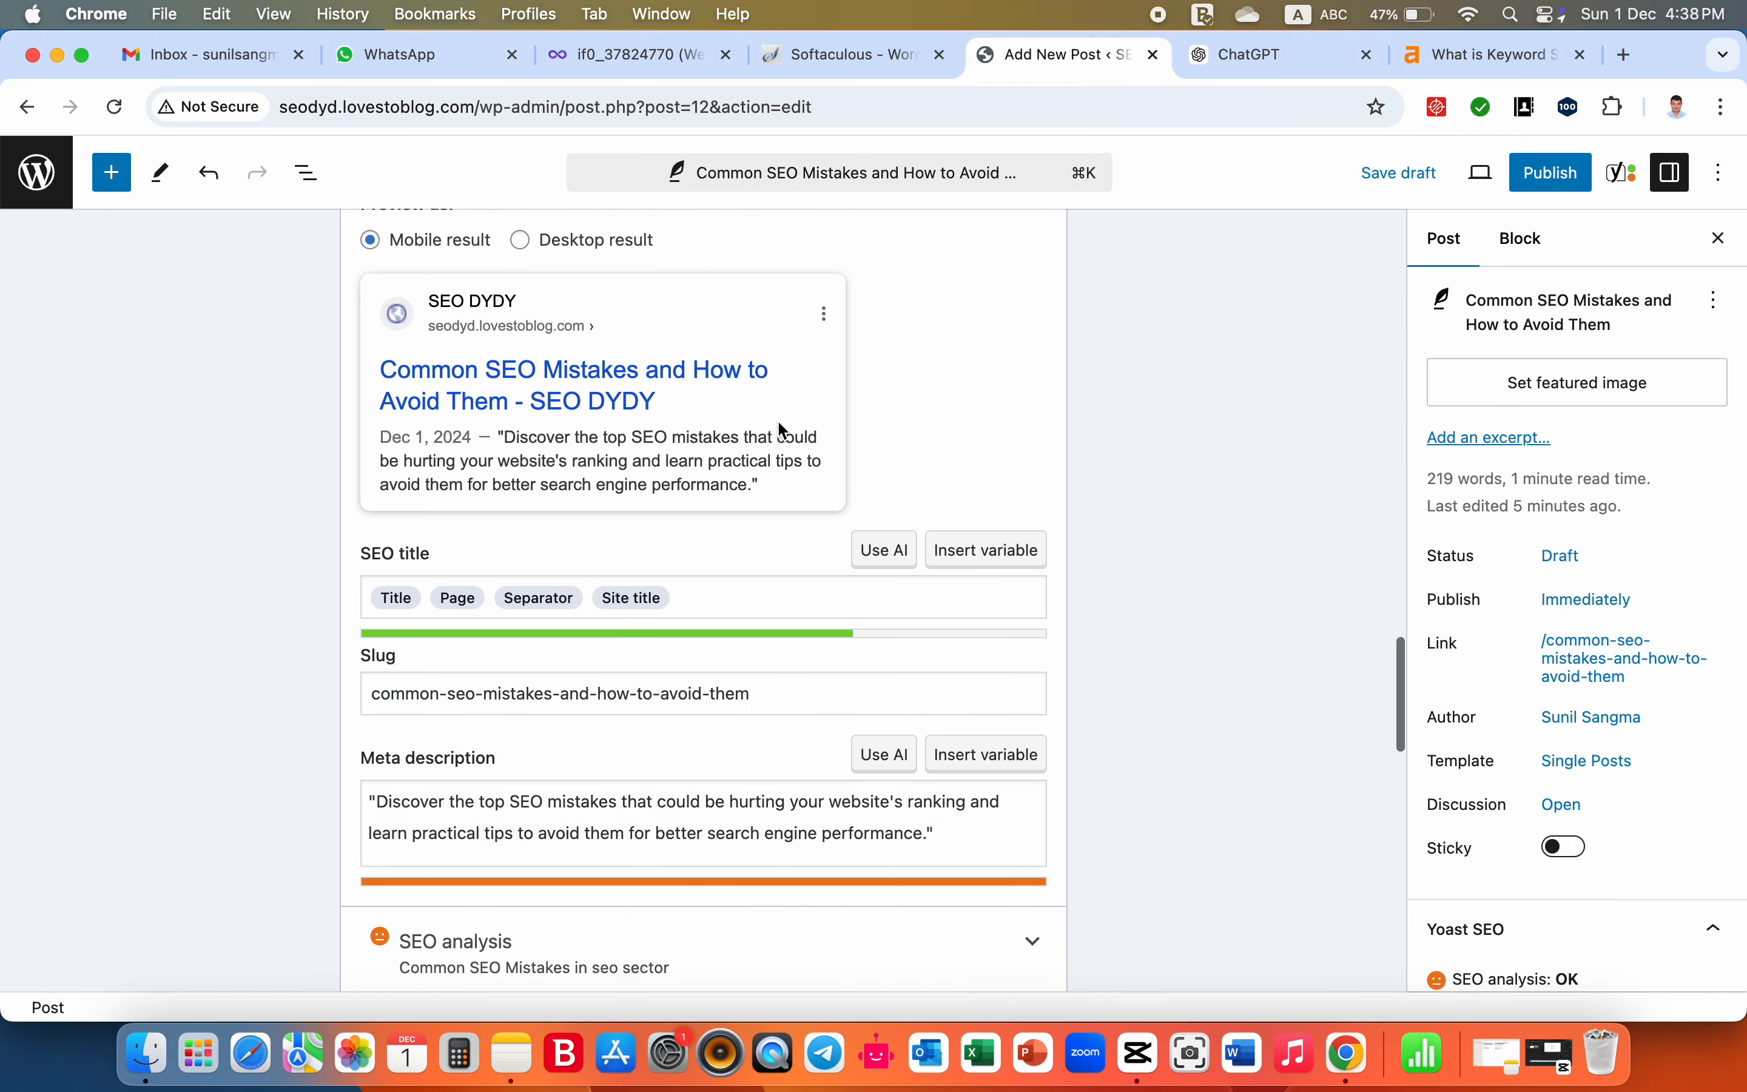
{"action": "scroll", "coordinate": [782, 431], "scroll_direction": "down", "scroll_amount": 10}
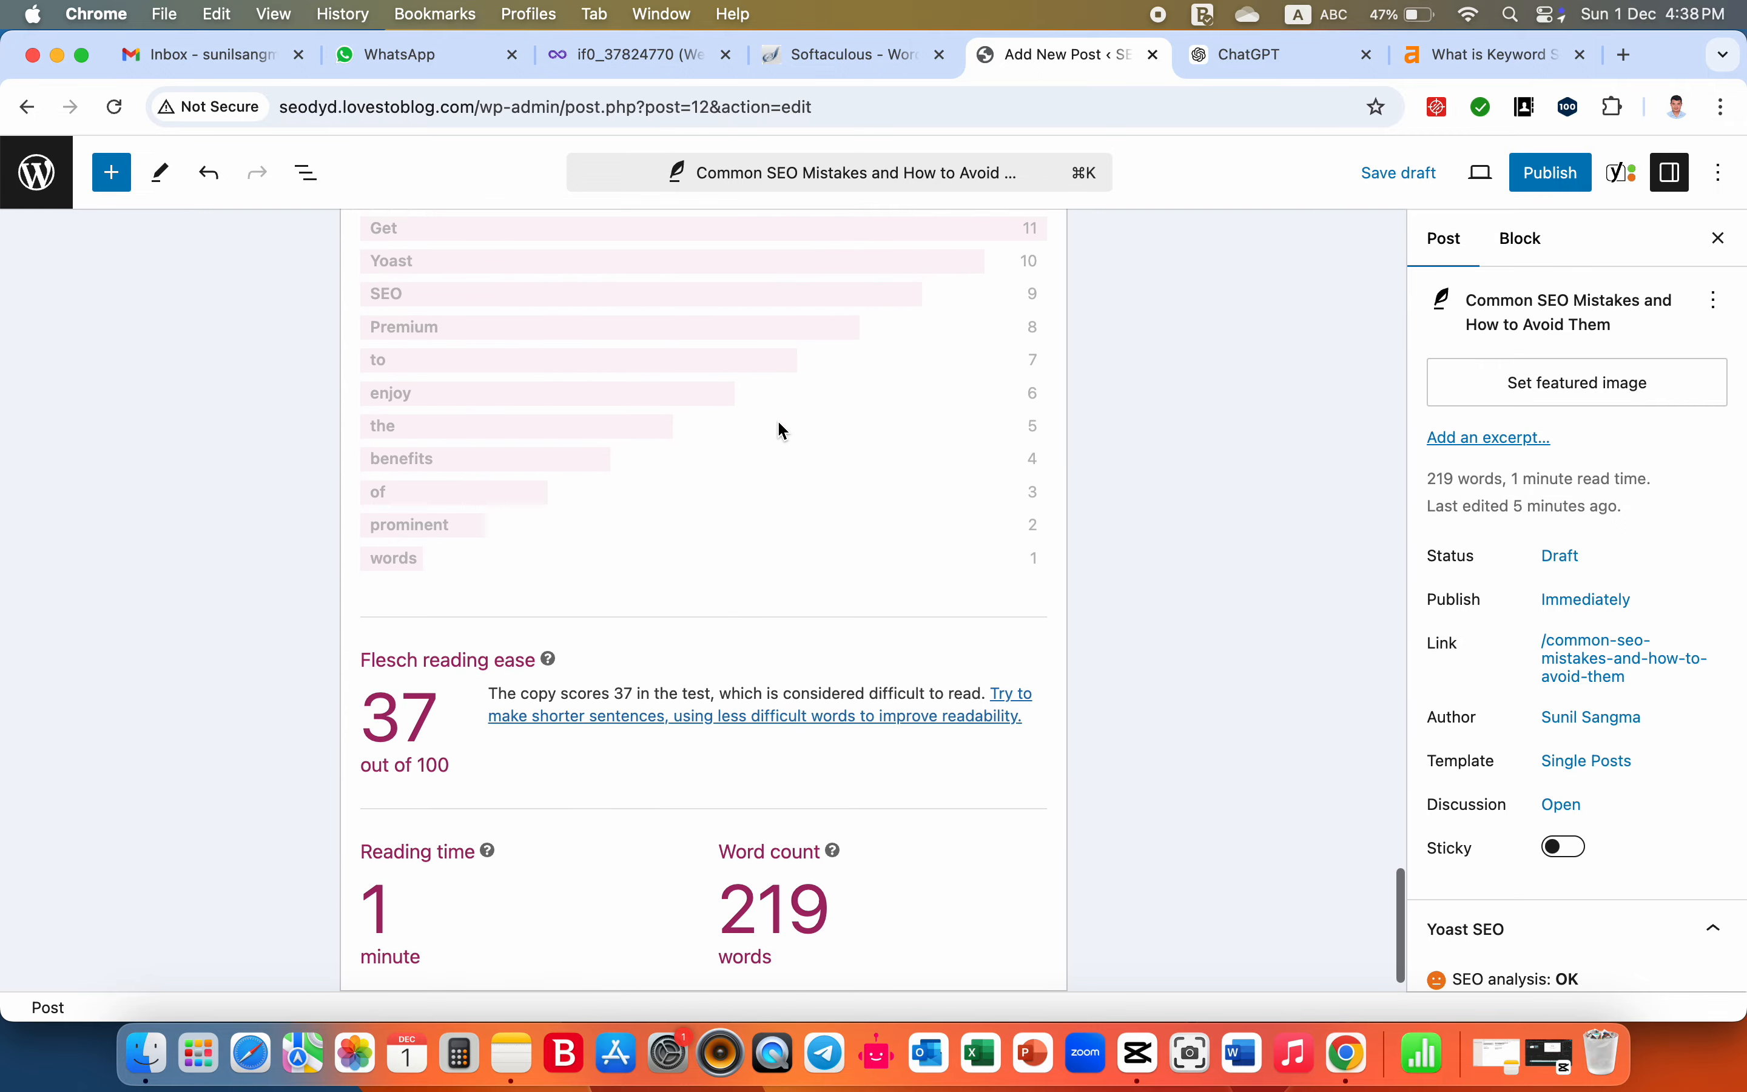
{"action": "scroll", "coordinate": [780, 426], "scroll_direction": "up", "scroll_amount": 20}
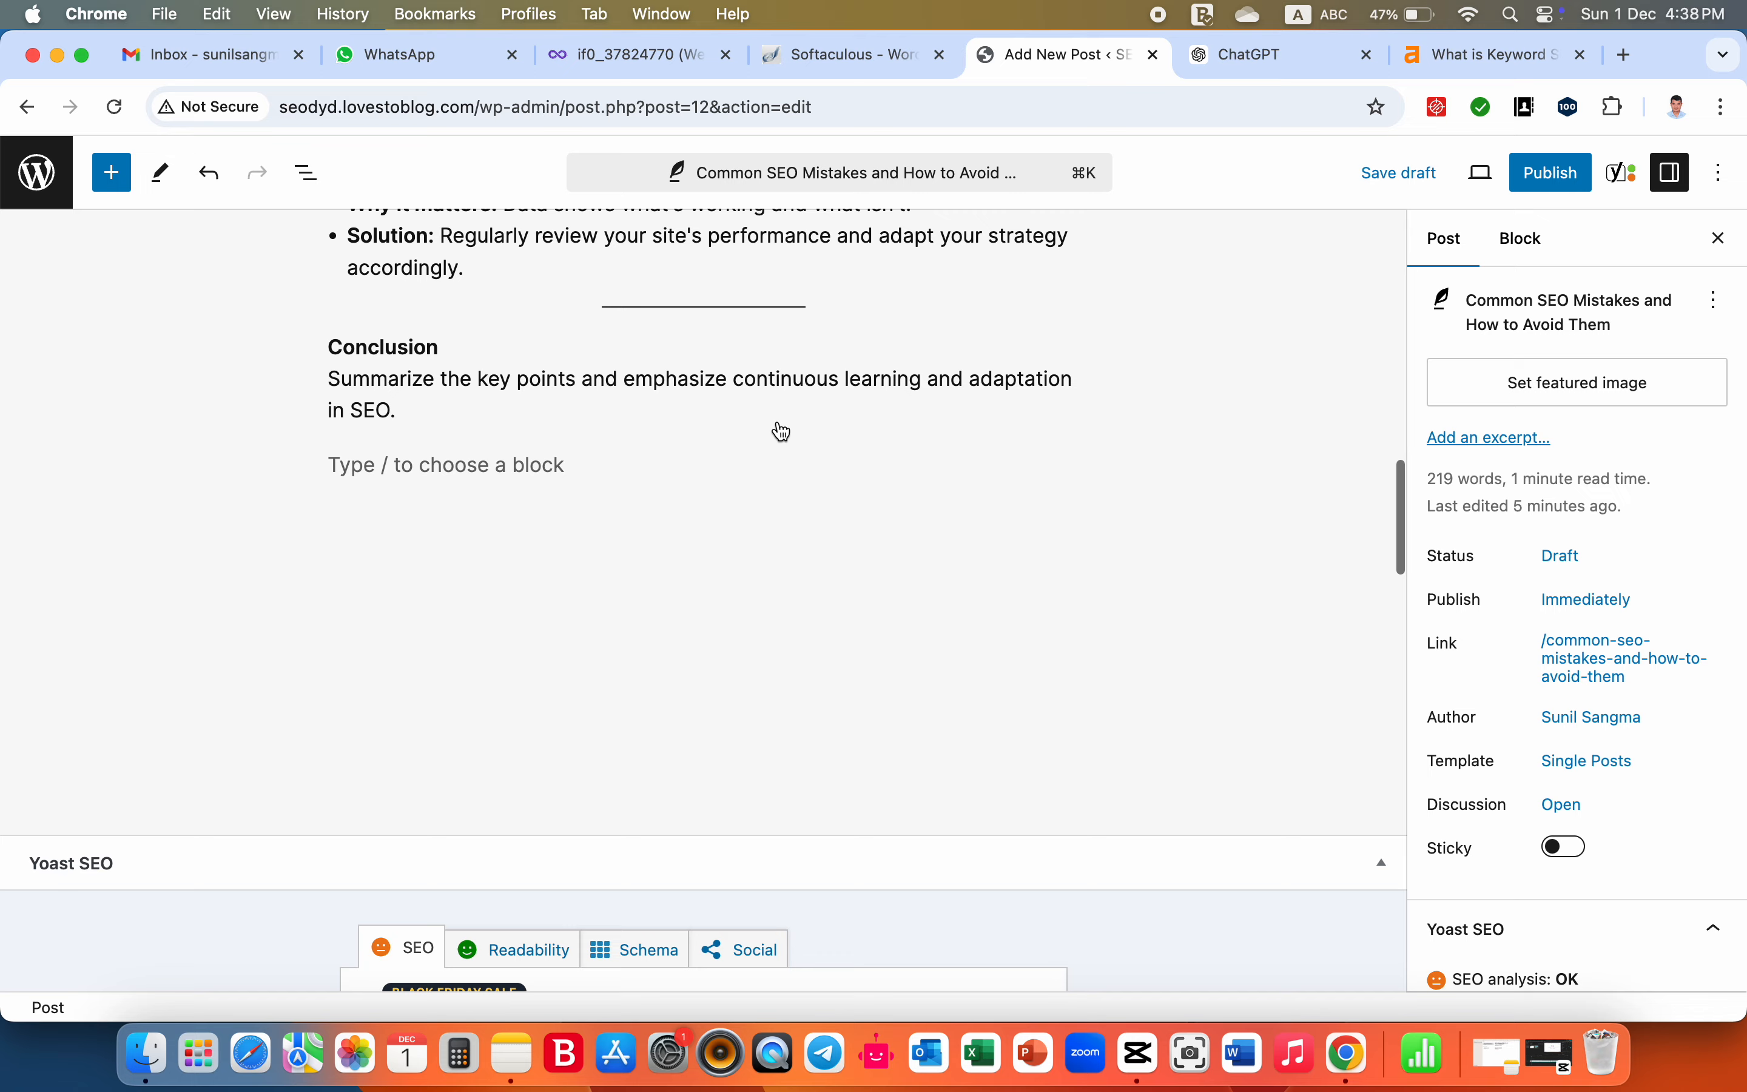
{"action": "scroll", "coordinate": [780, 422], "scroll_direction": "up", "scroll_amount": 6}
{"action": "scroll", "coordinate": [783, 431], "scroll_direction": "up", "scroll_amount": 3}
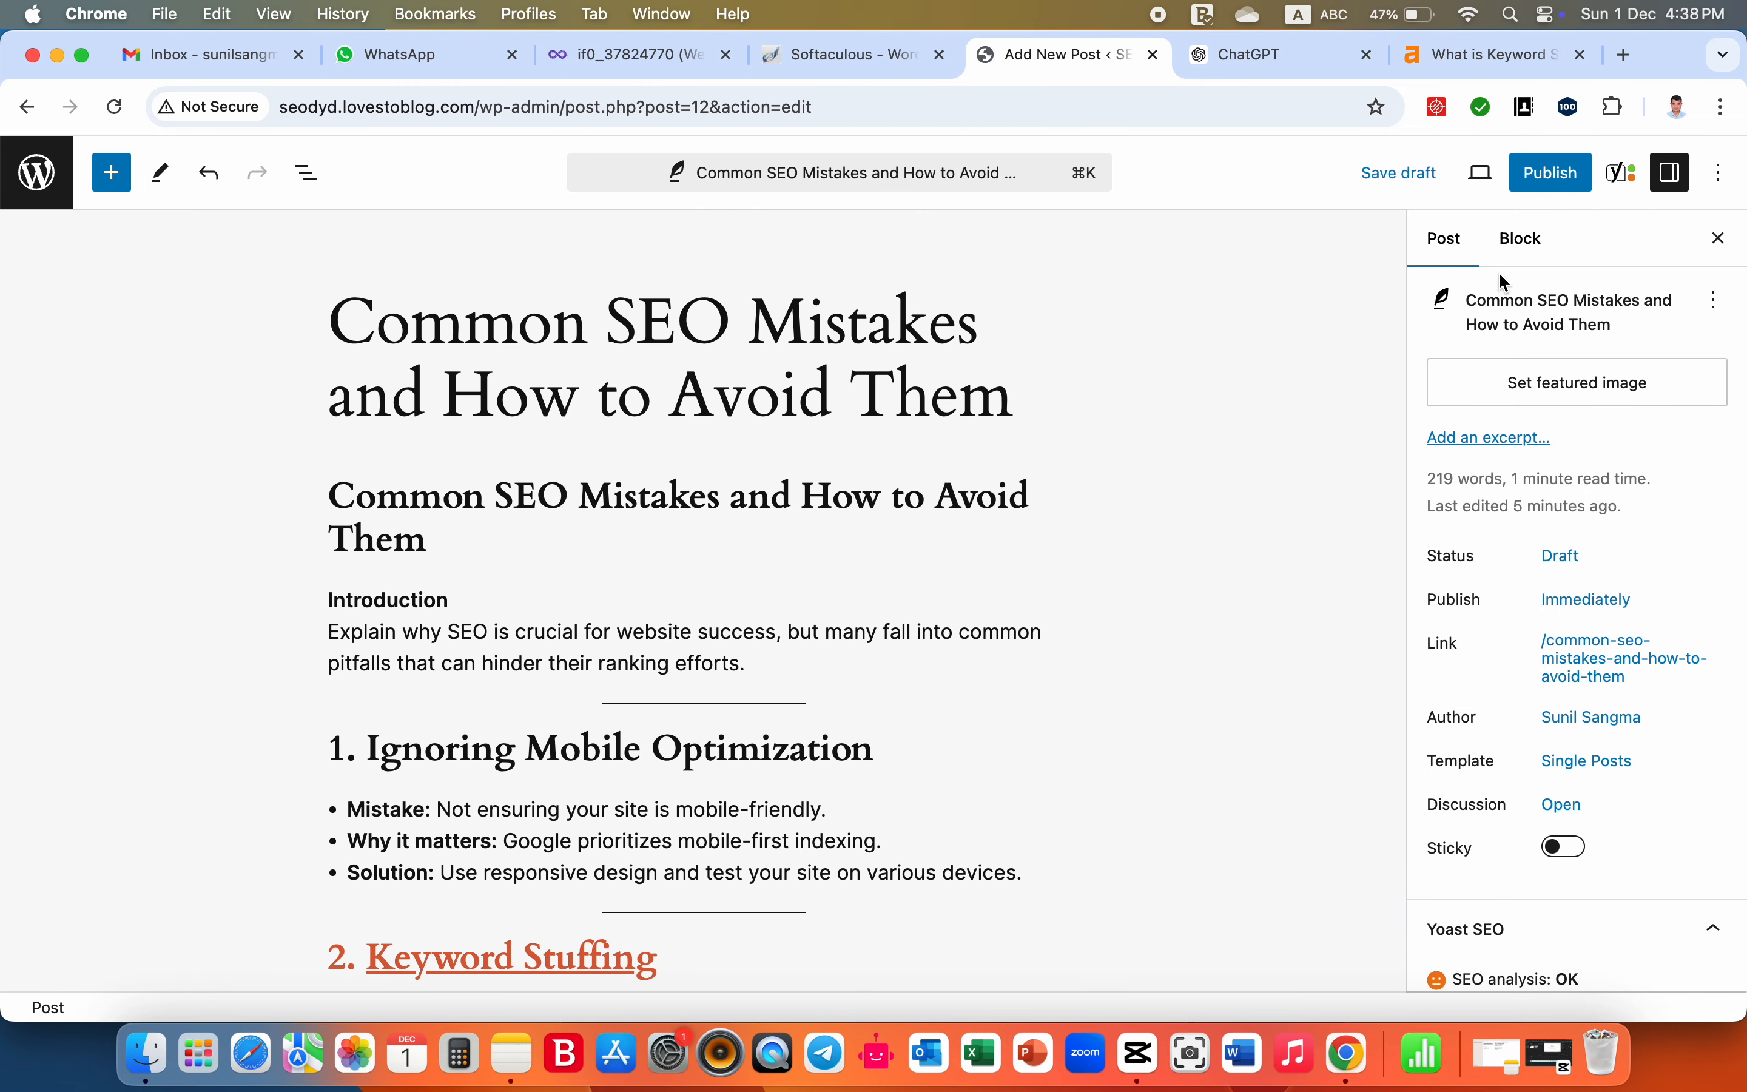
{"action": "scroll", "coordinate": [1584, 542], "scroll_direction": "down", "scroll_amount": 1}
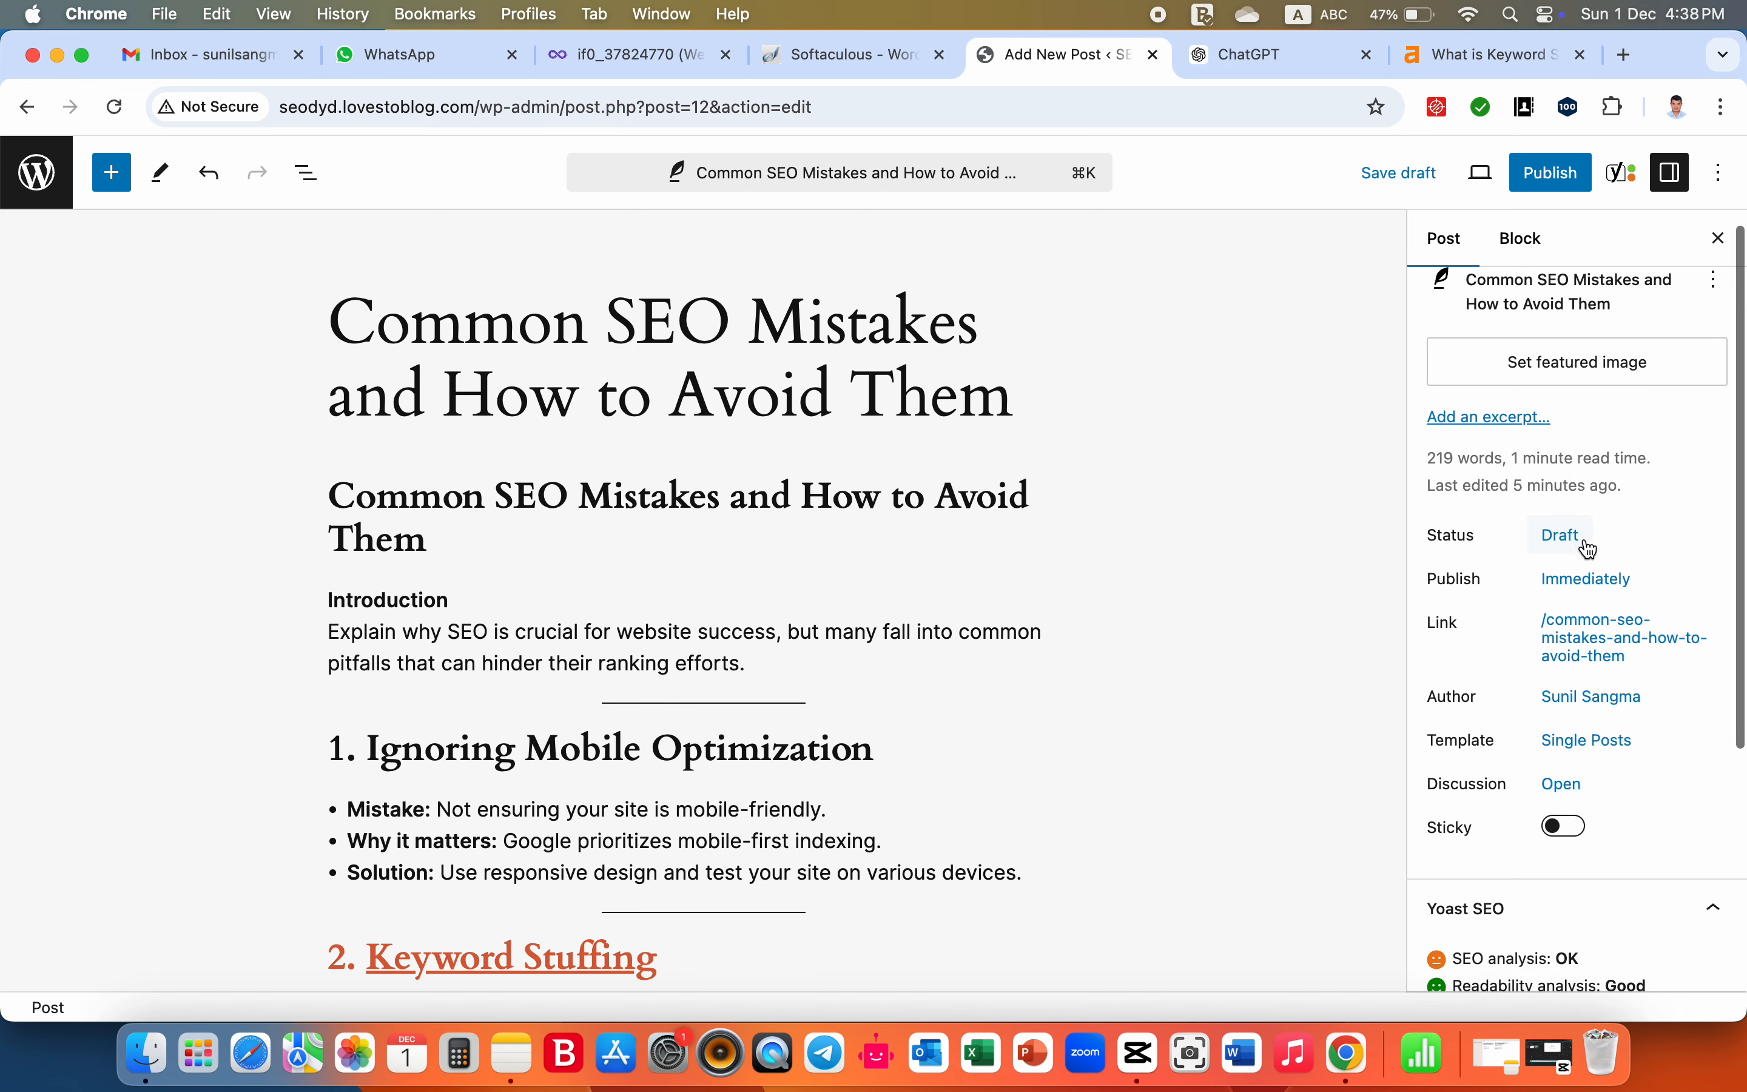
{"action": "scroll", "coordinate": [1584, 543], "scroll_direction": "up", "scroll_amount": 1}
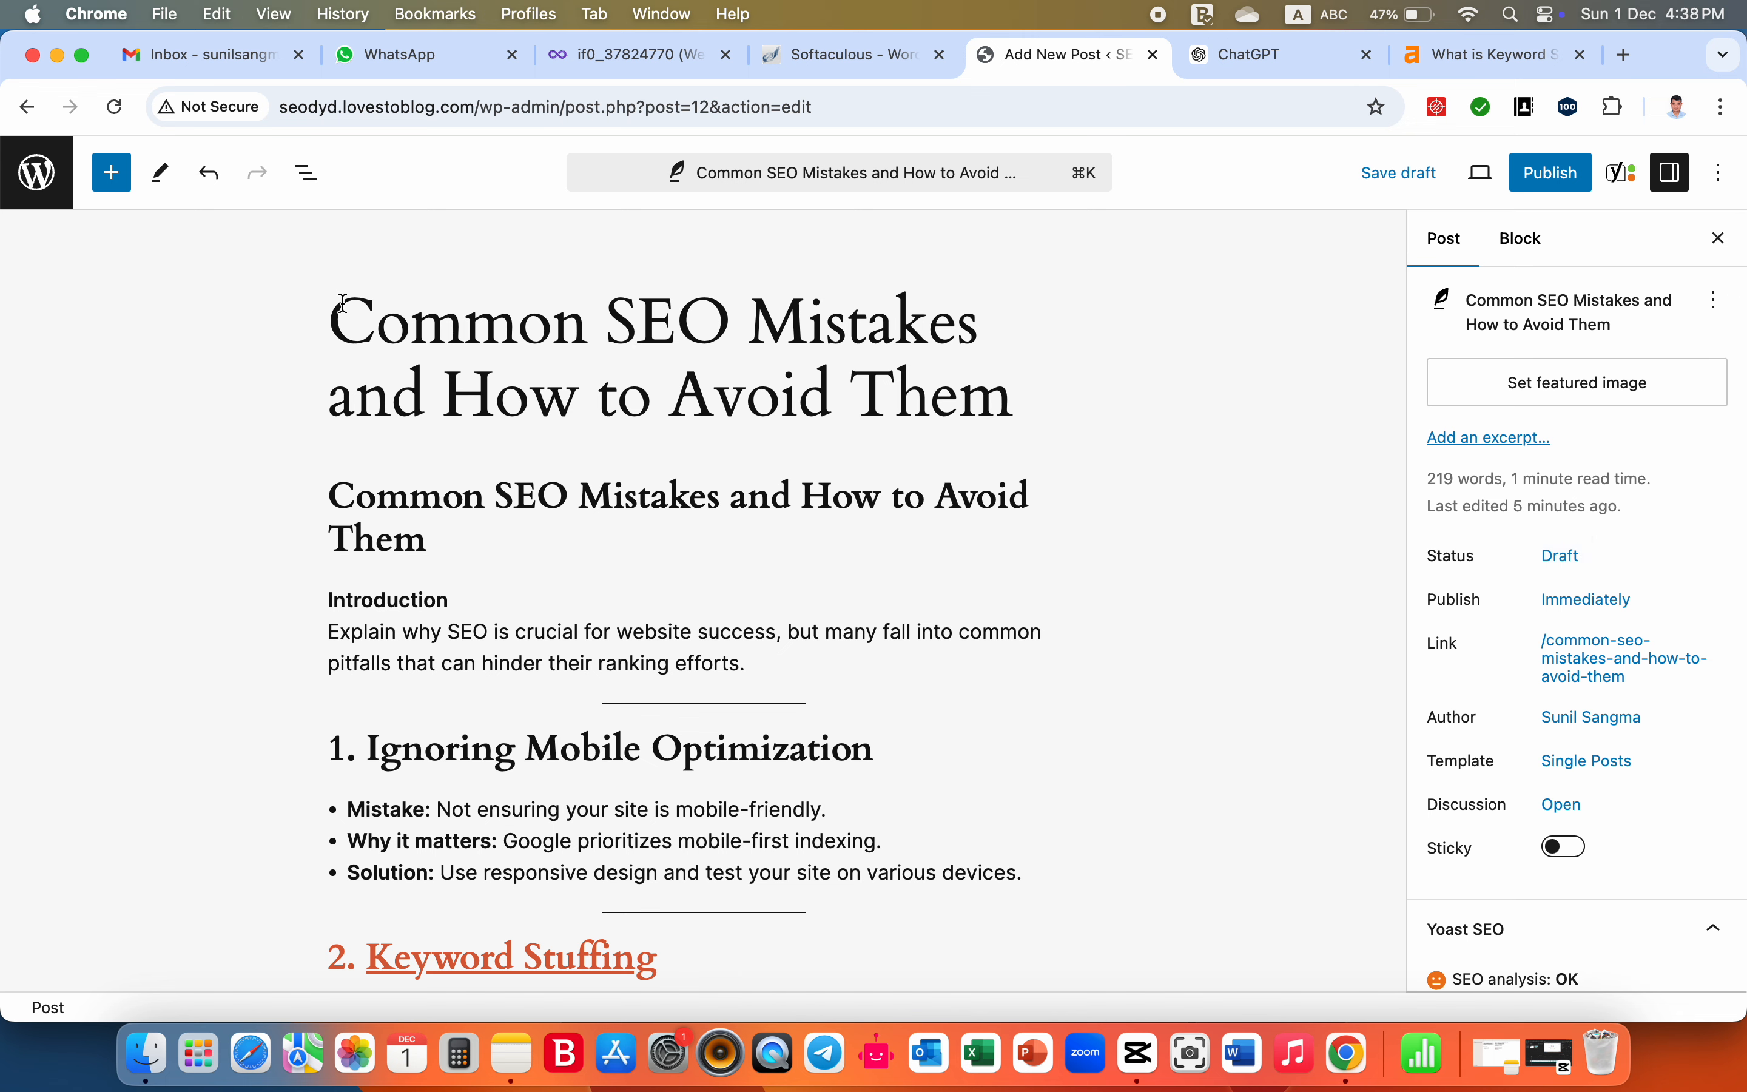
- Copy the post title and compose the ChatGPT prompt "provide me a photo on Common SEO Mistakes and How to Avoid Them"
{"action": "left_click_drag", "start_coordinate": [328, 320], "coordinate": [1003, 385]}
{"action": "key", "text": "super+c"}
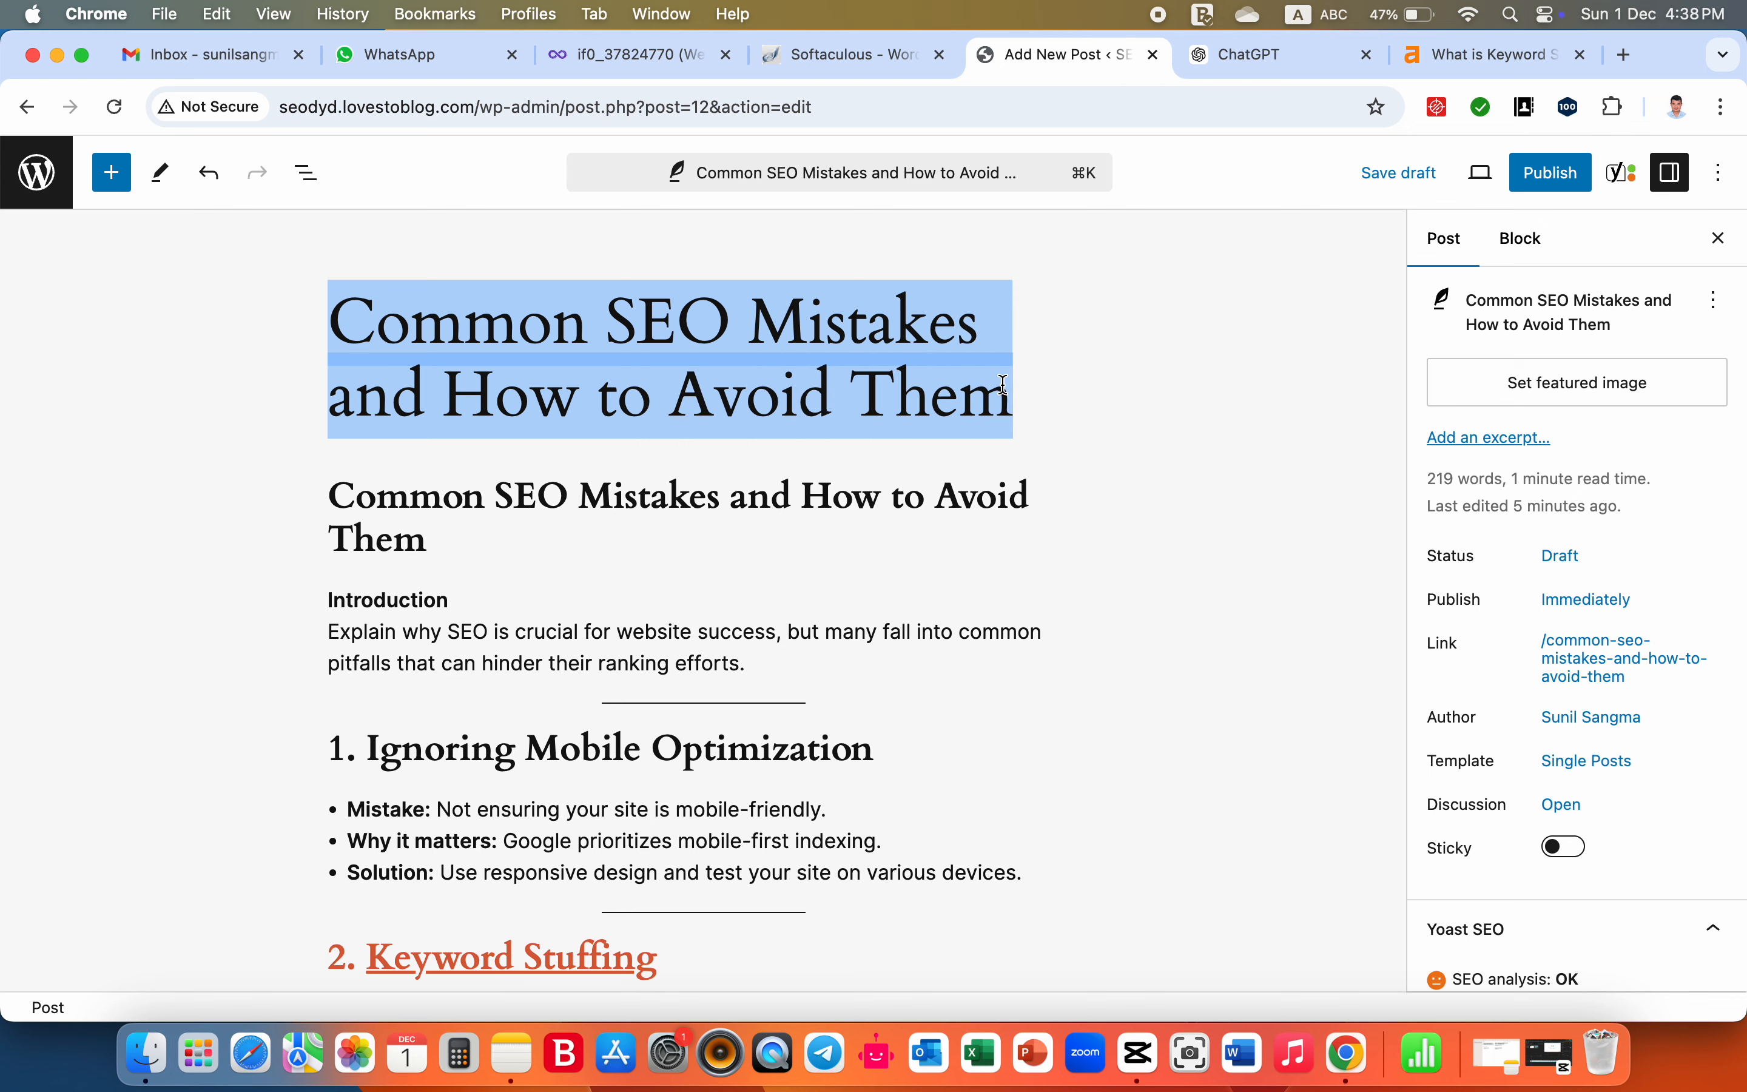
{"action": "left_click", "coordinate": [1256, 56]}
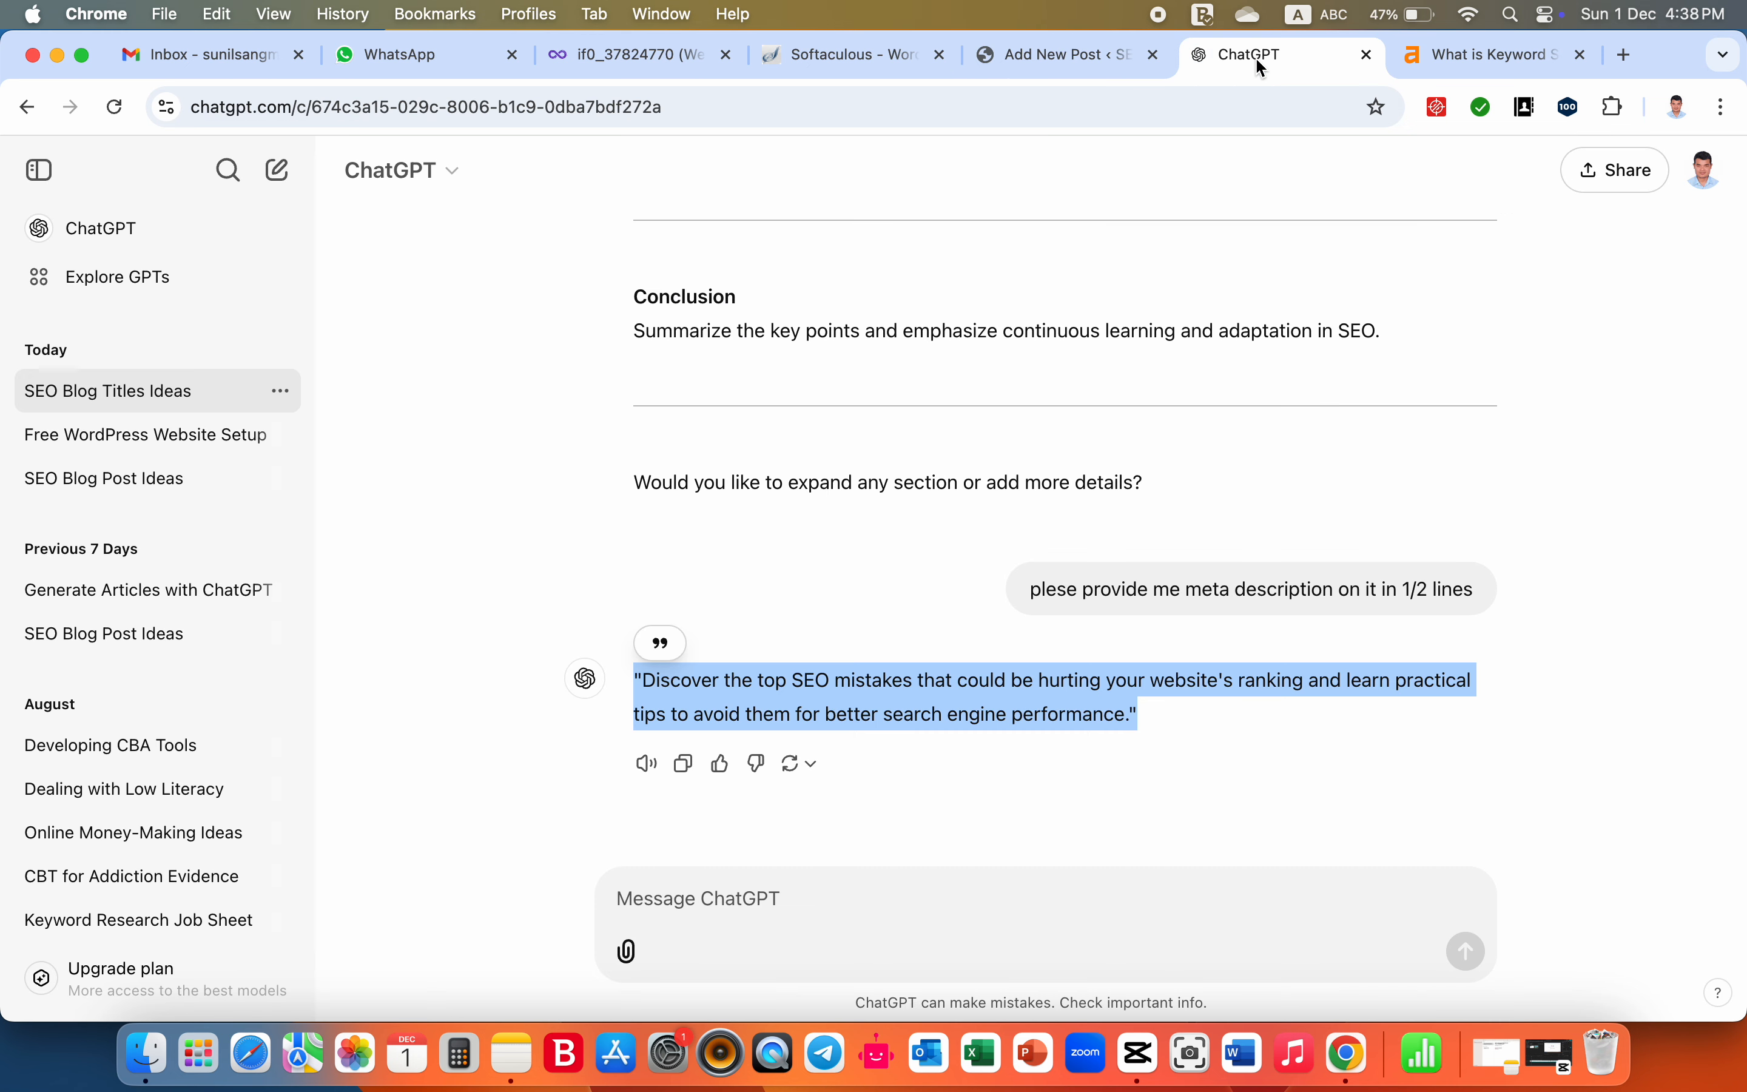
{"action": "left_click", "coordinate": [905, 904]}
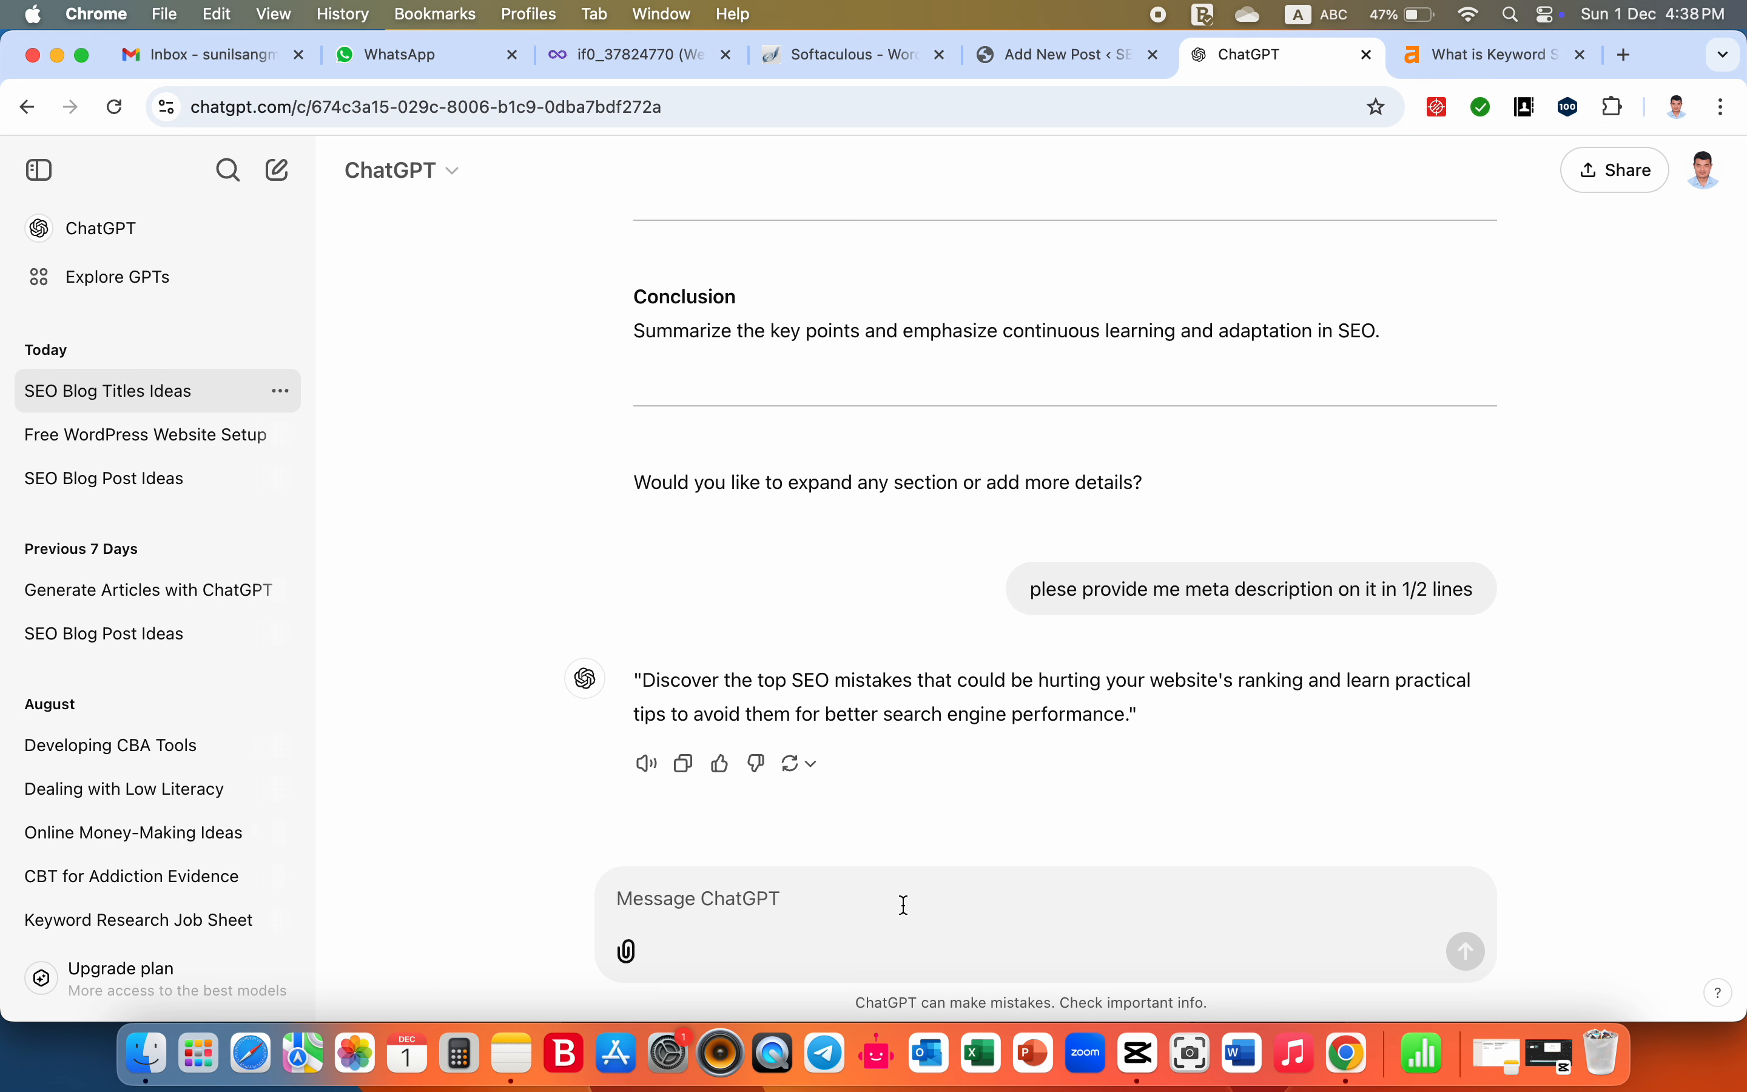
{"action": "type", "text": "pr"}
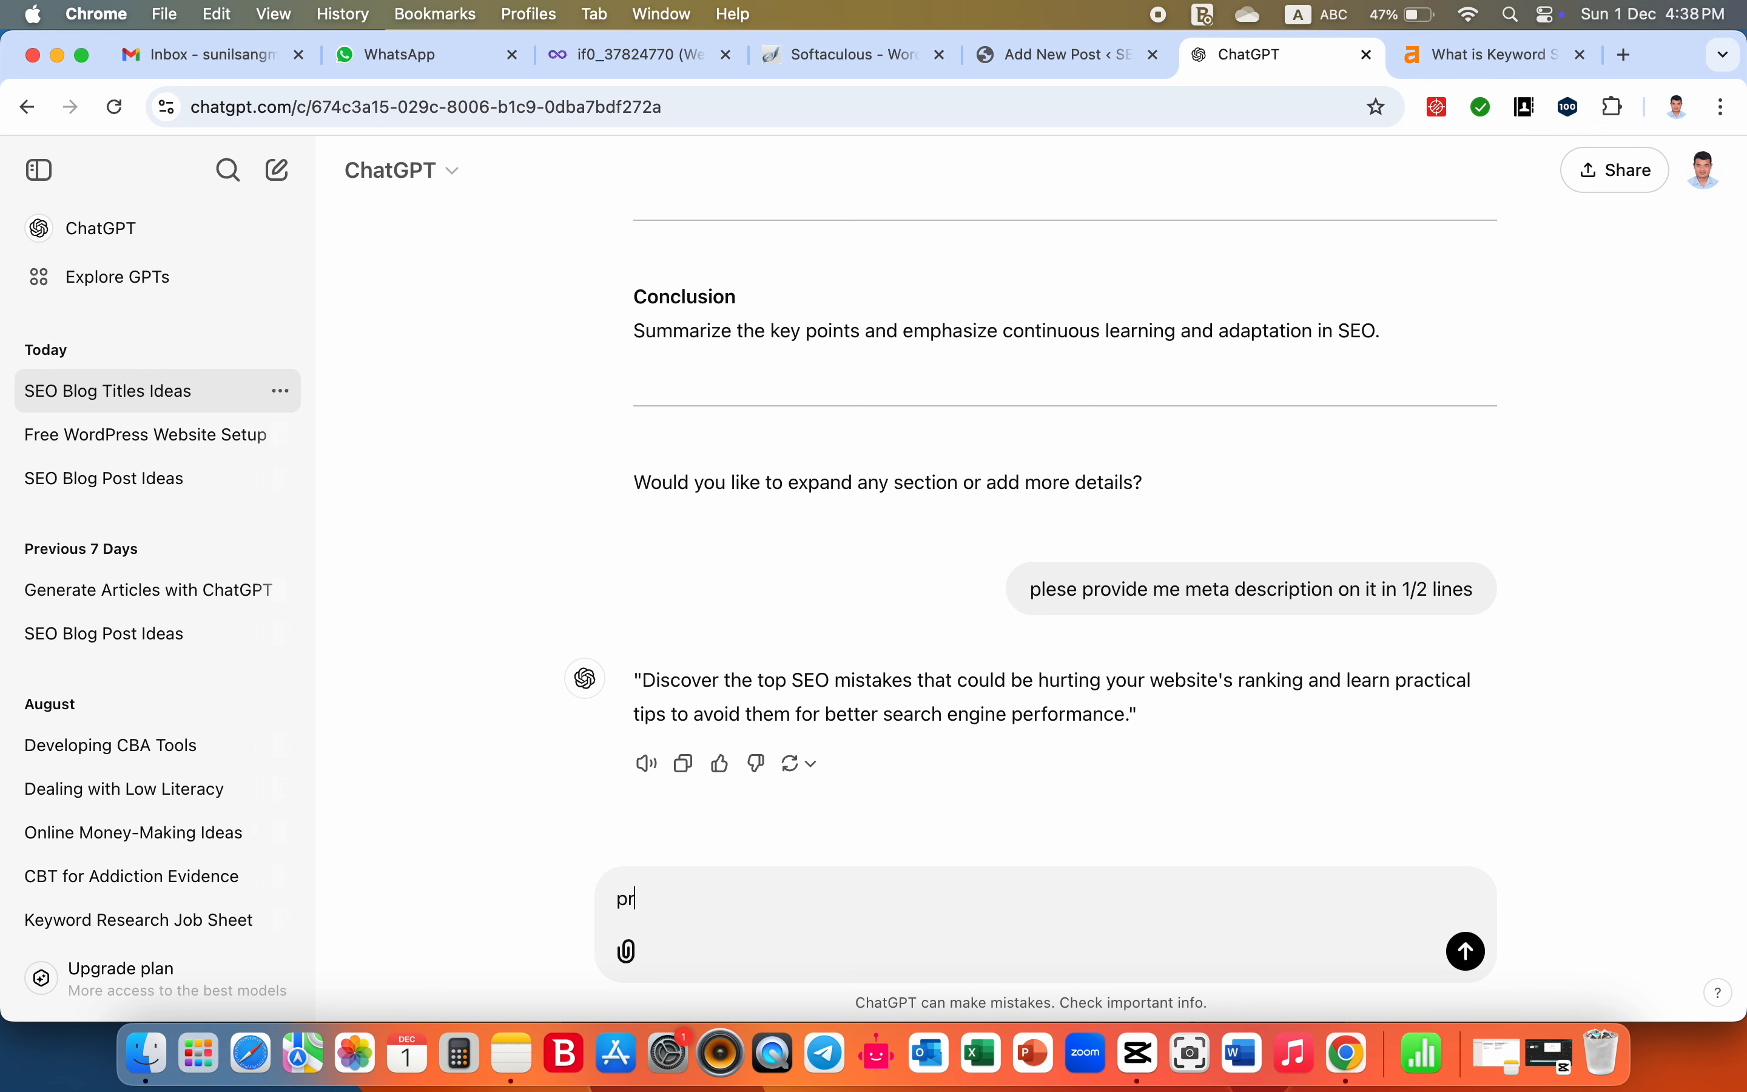
{"action": "type", "text": "ovide me"}
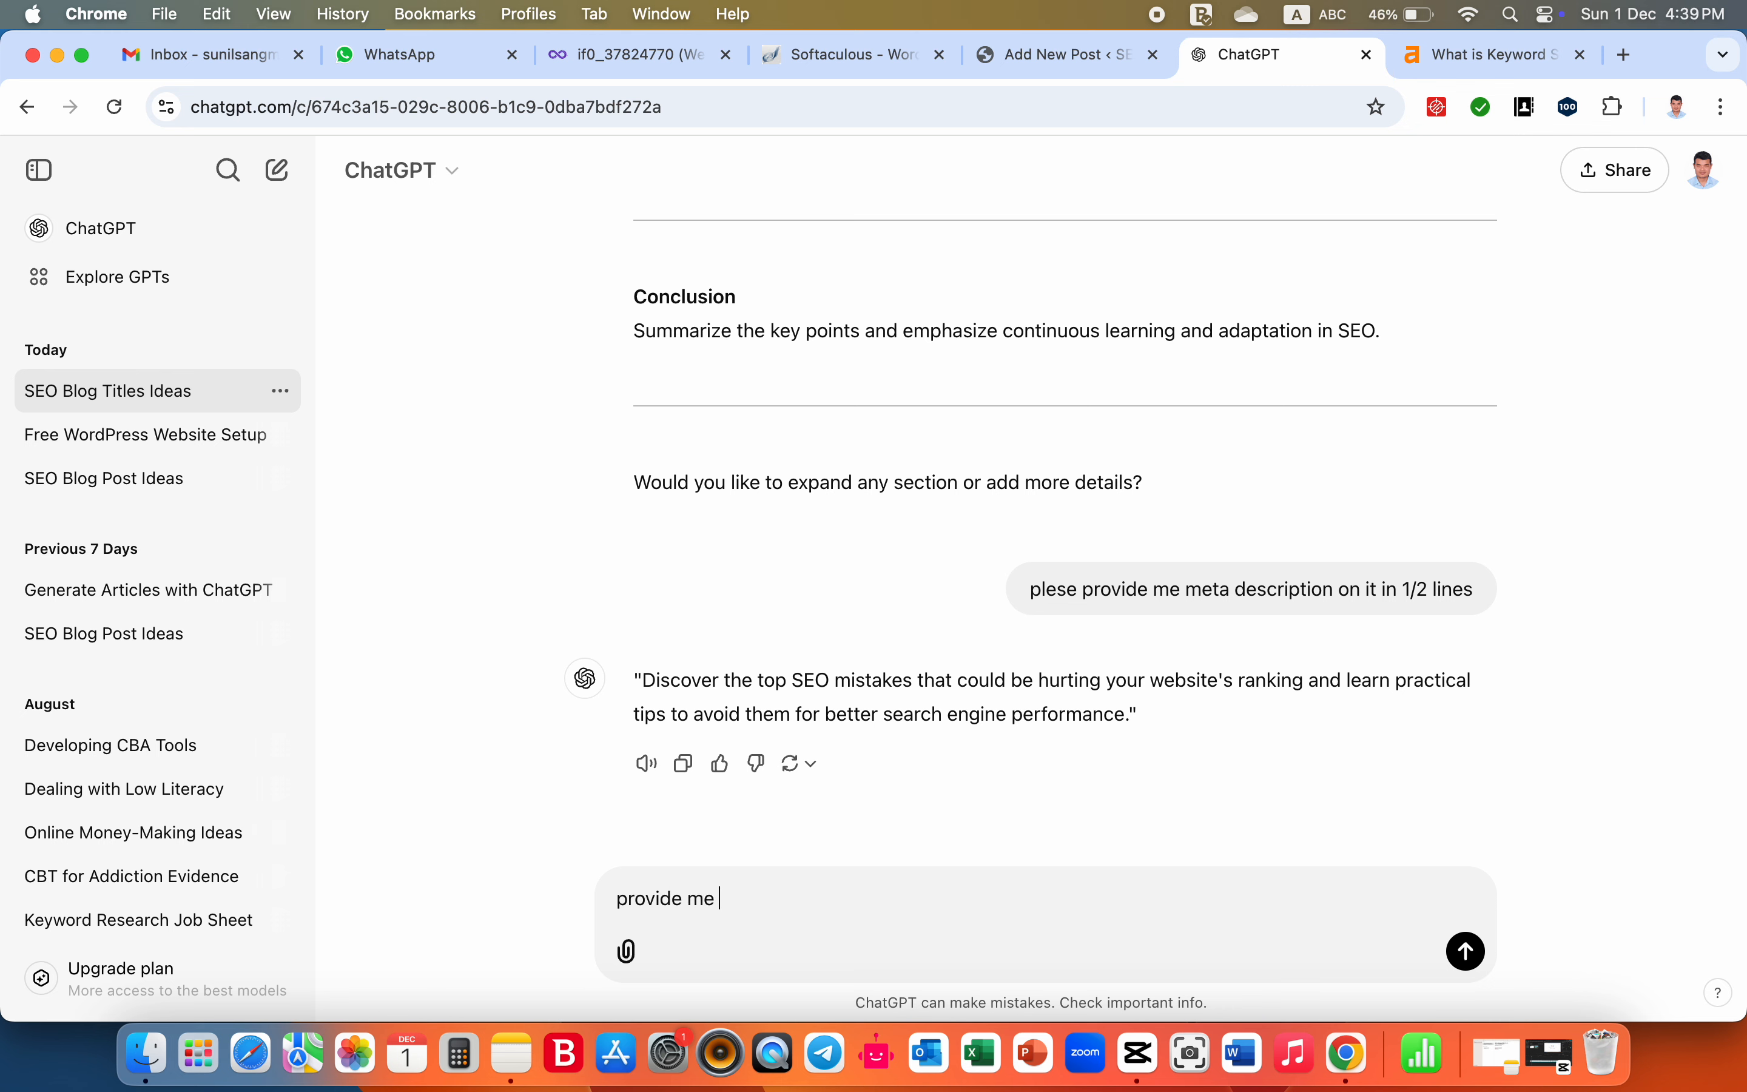
{"action": "type", "text": " a photo on"}
{"action": "key", "text": "super+v"}
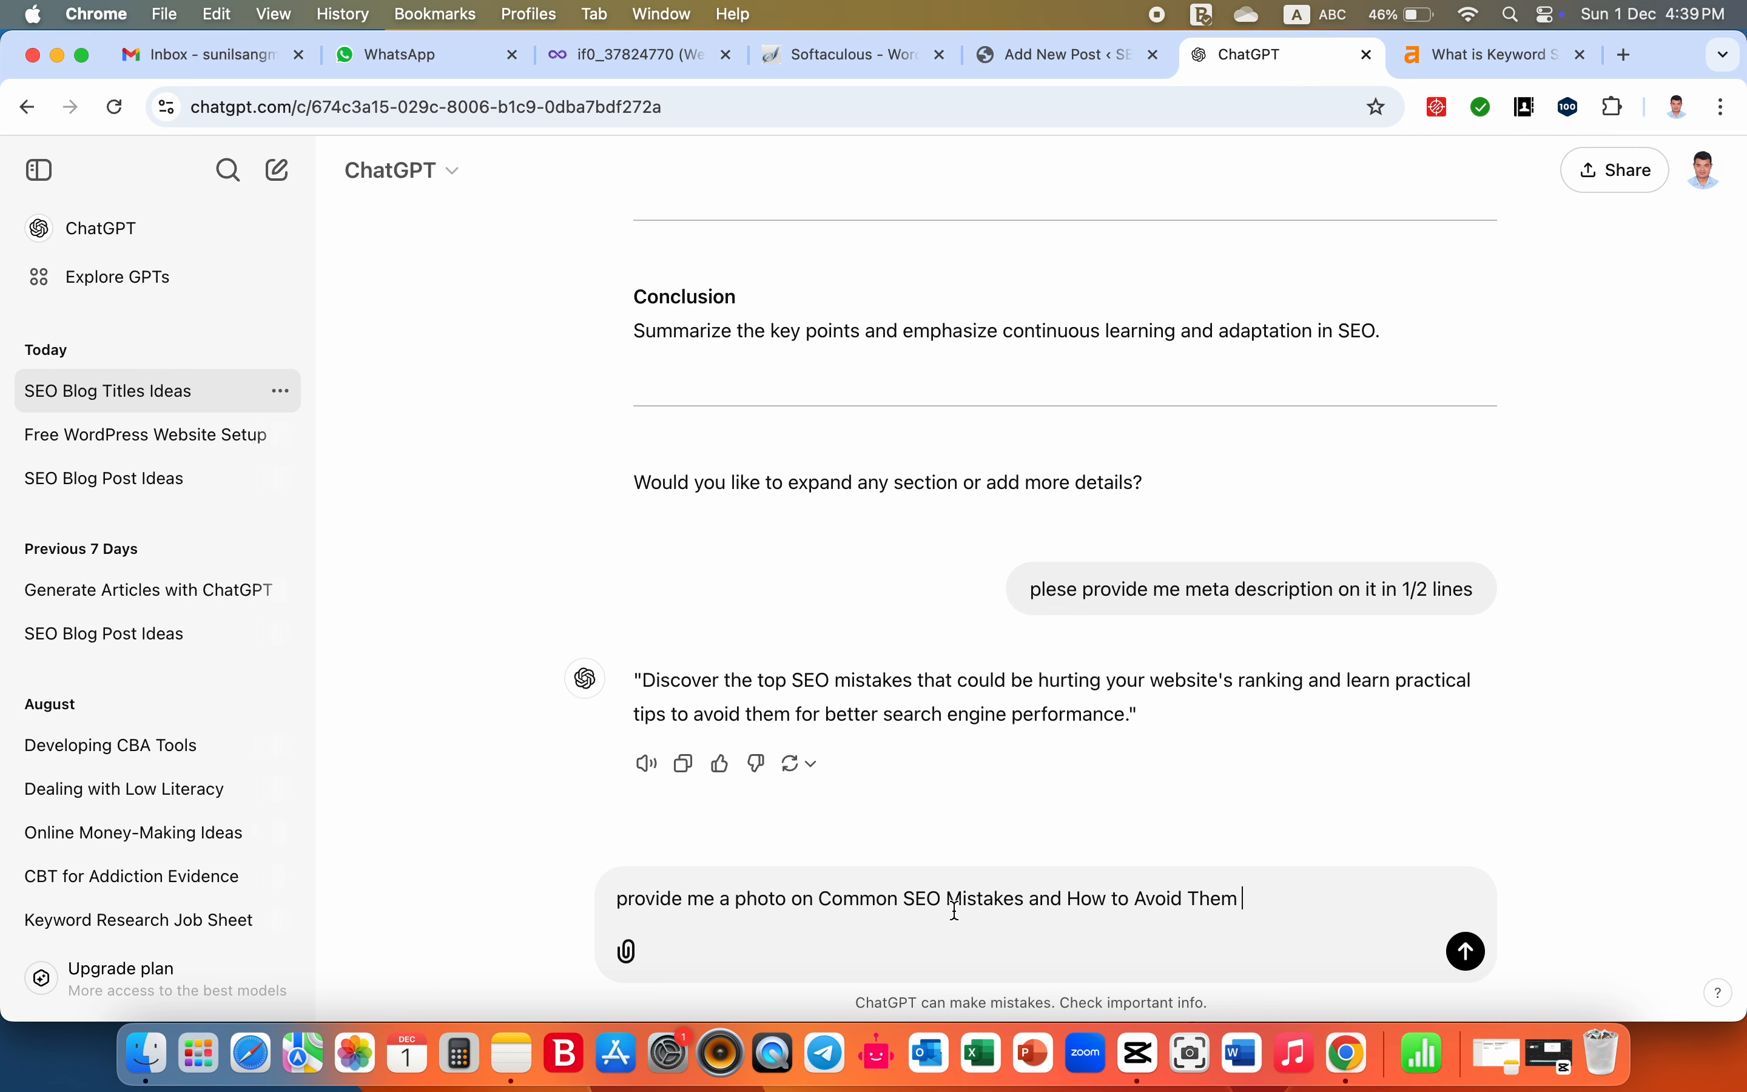
- Add "ratio 1920/1080" to the end of the photo prompt and send it
{"action": "type", "text": "ratio 1920/1080"}
{"action": "left_click", "coordinate": [1467, 952]}
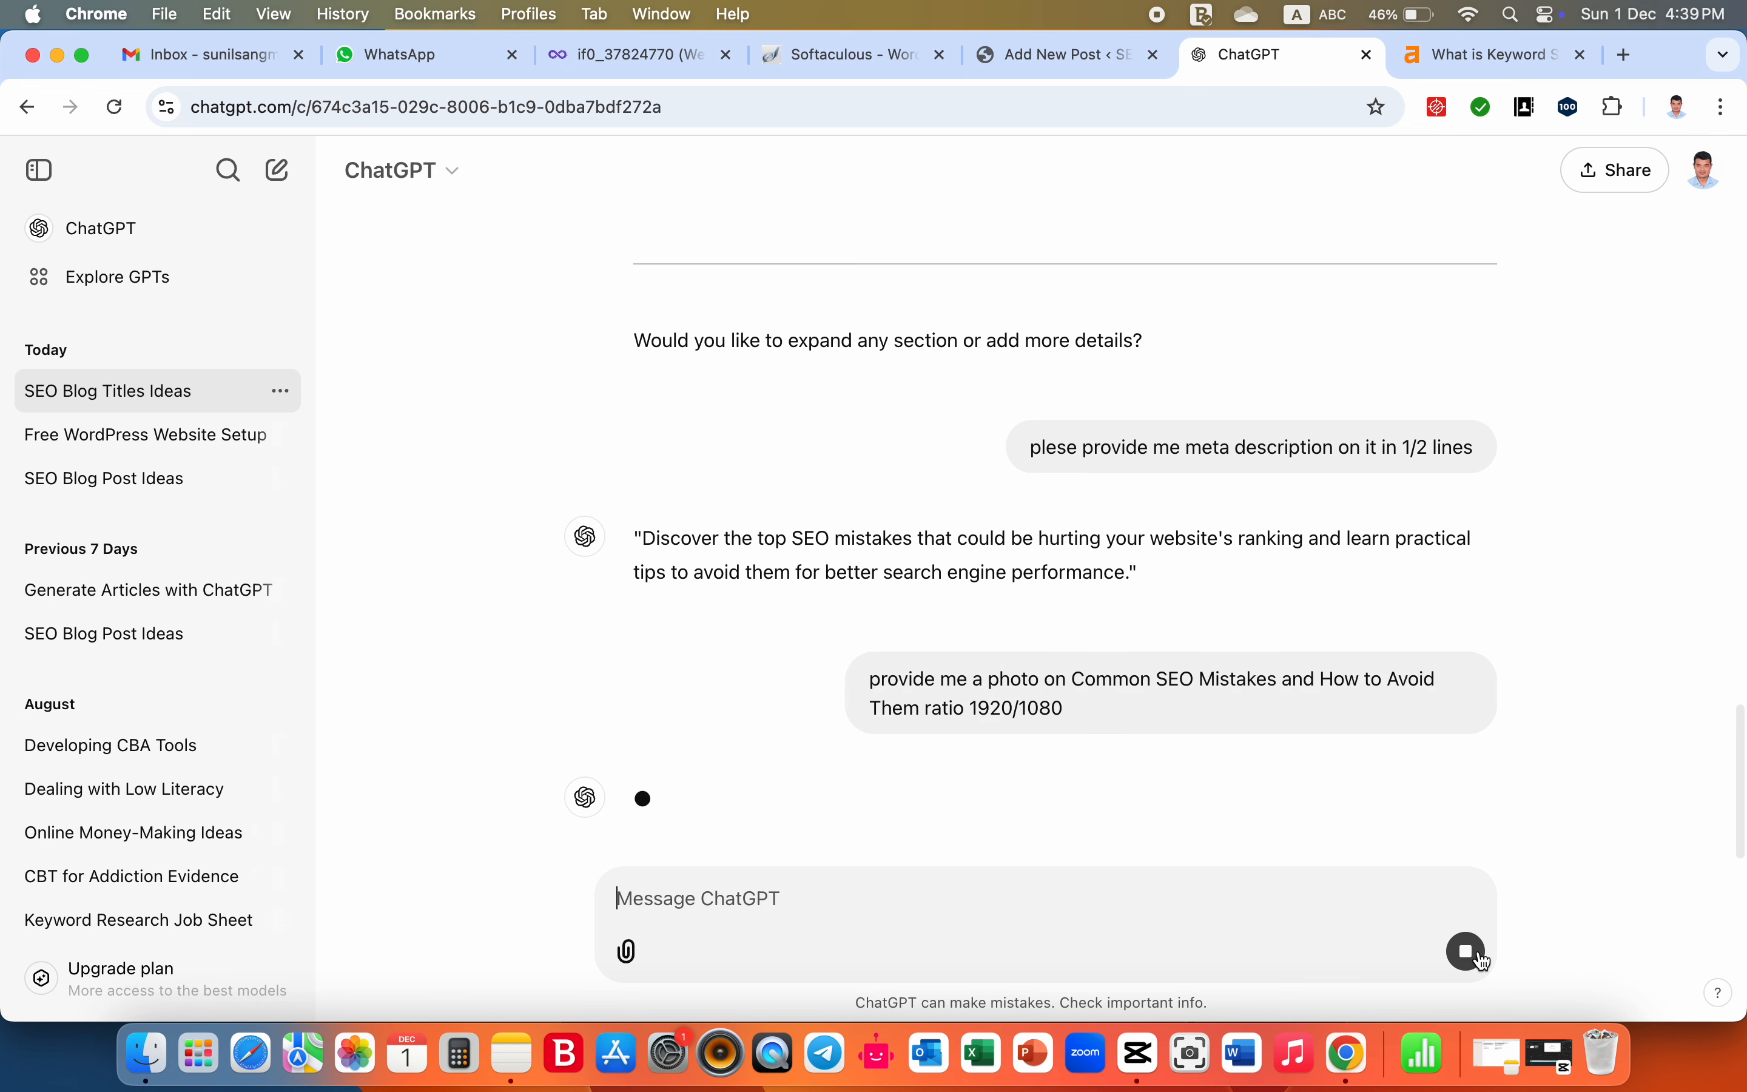
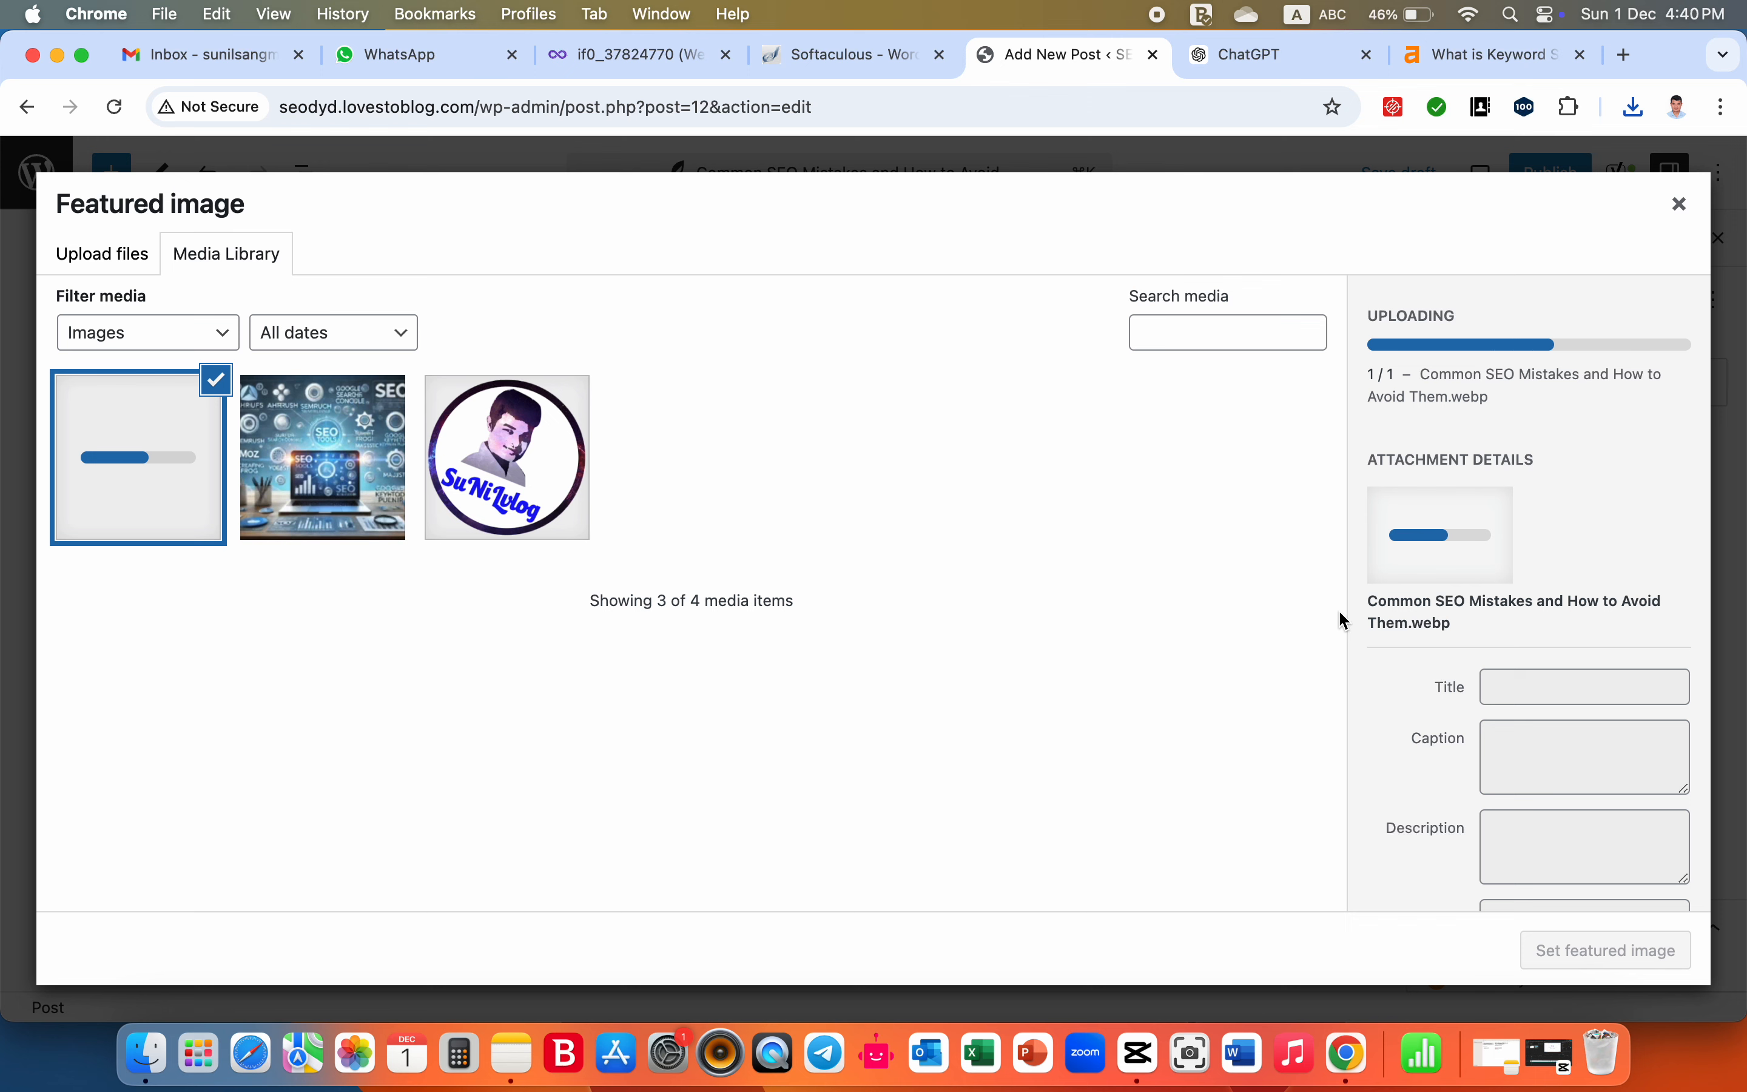
- Set the uploaded image's alt text to "Common SEO Mistakes and How to Avoid Them"
{"action": "left_click", "coordinate": [1540, 681]}
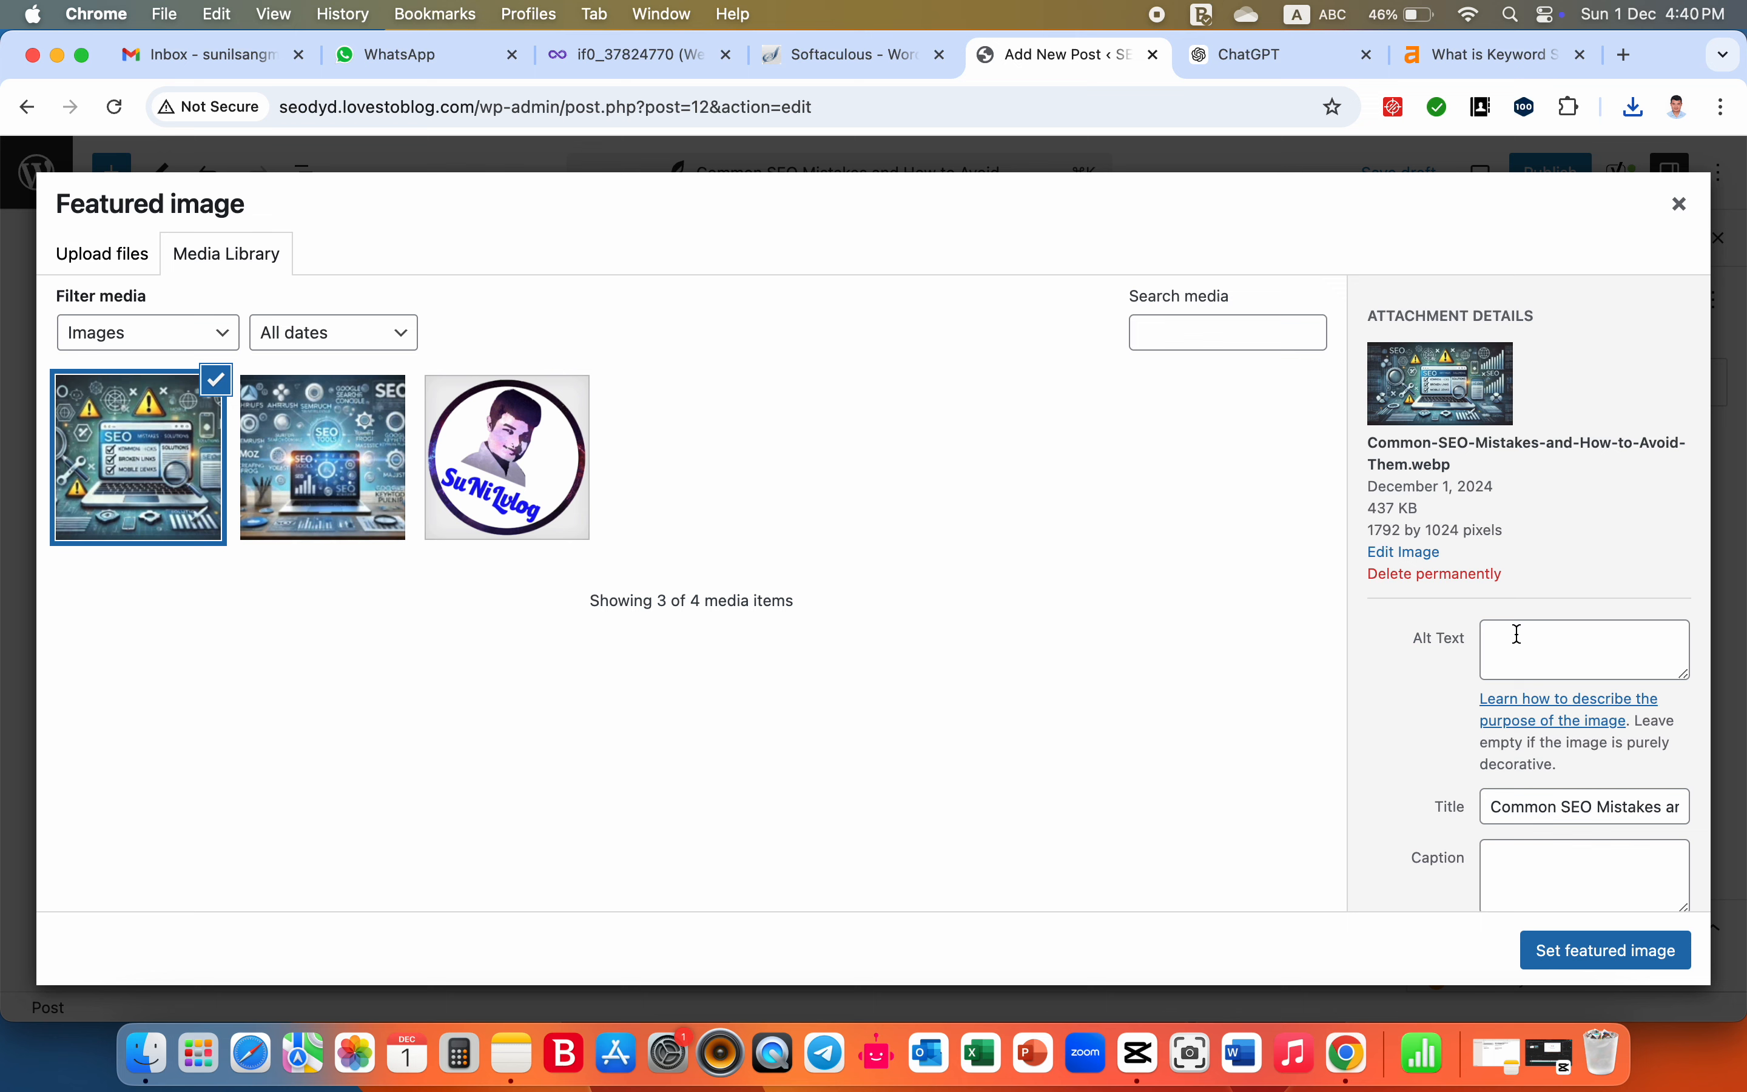
{"action": "left_click", "coordinate": [1518, 633]}
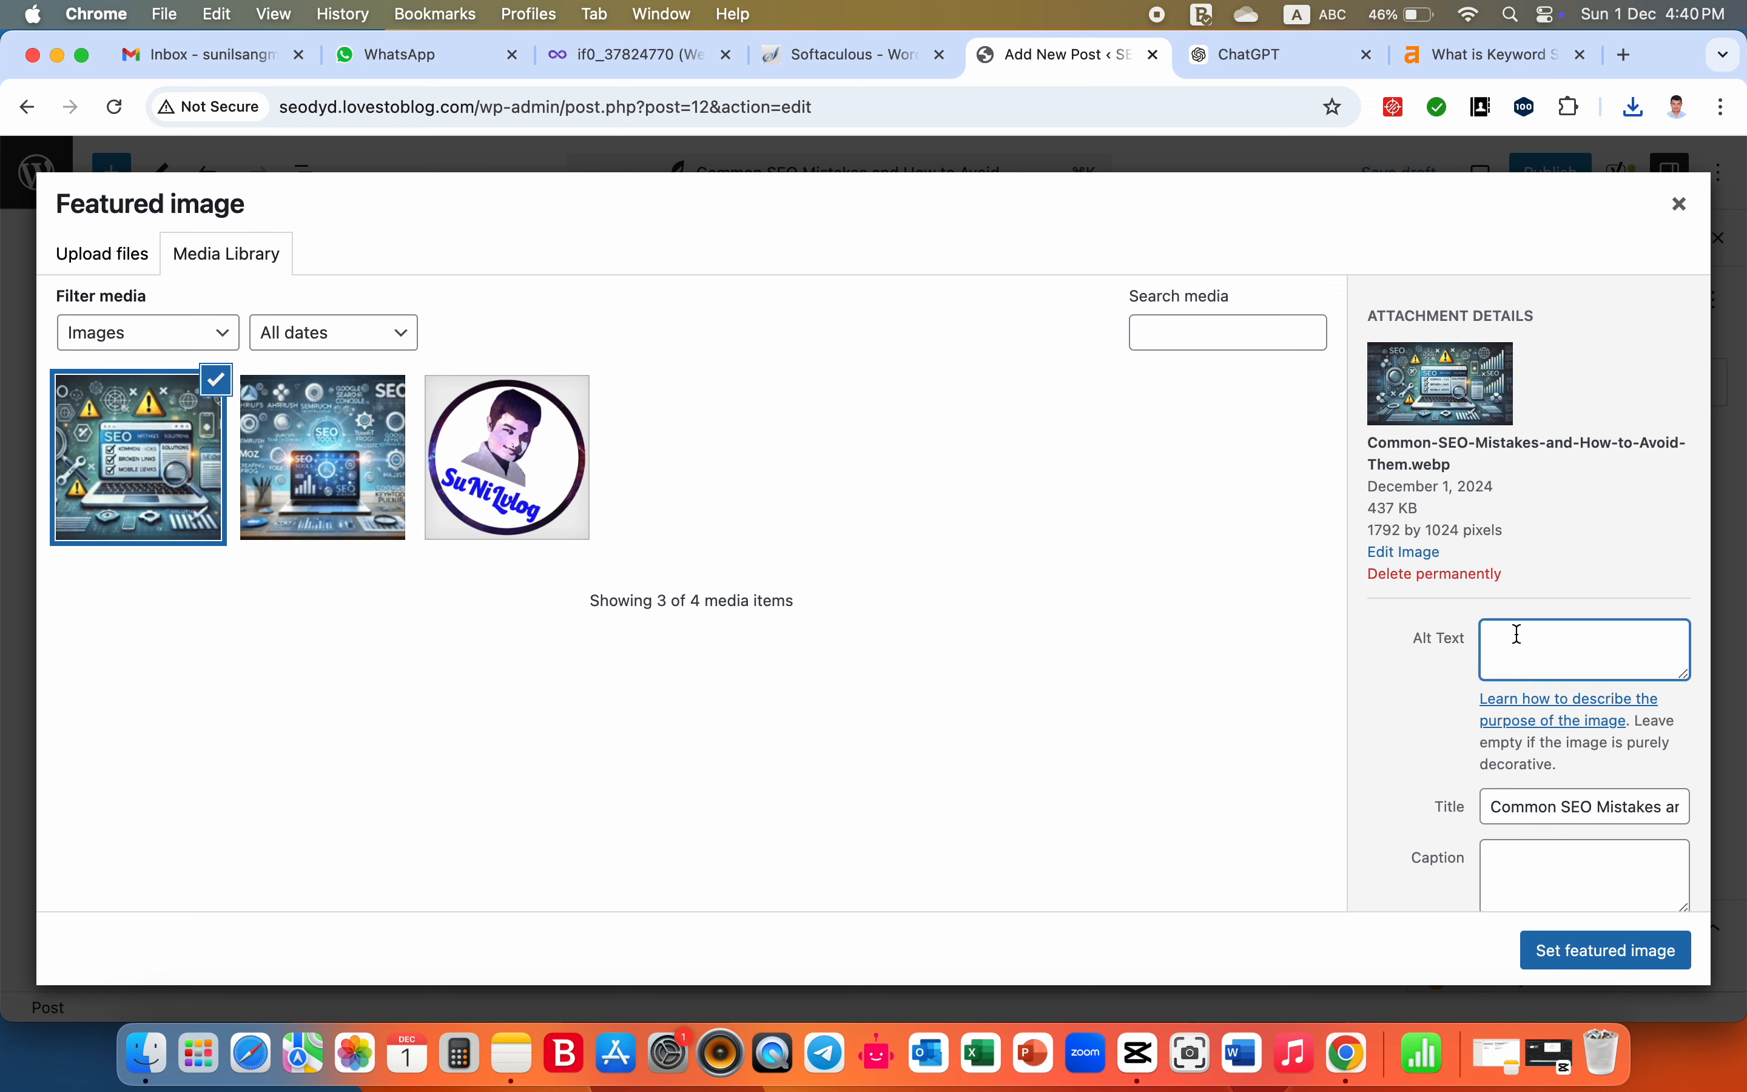
{"action": "scroll", "coordinate": [1519, 634], "scroll_direction": "down", "scroll_amount": 3}
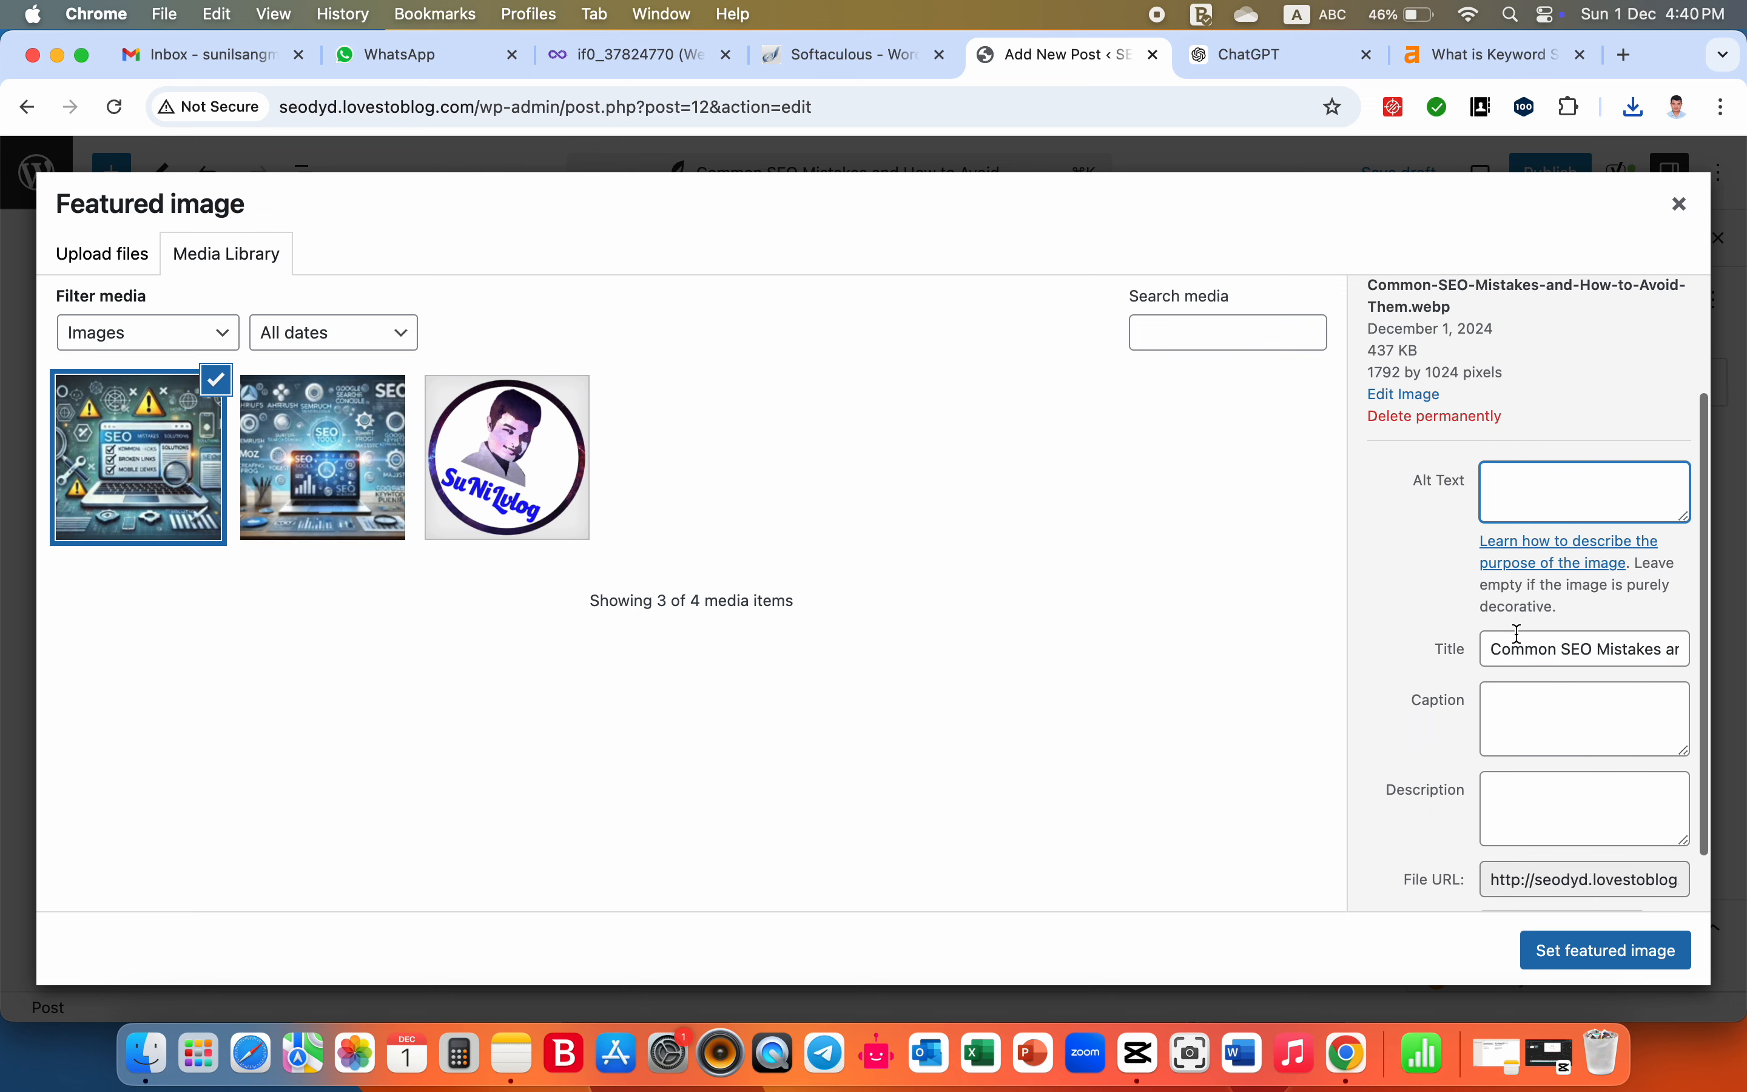
{"action": "scroll", "coordinate": [1518, 634], "scroll_direction": "up", "scroll_amount": 2}
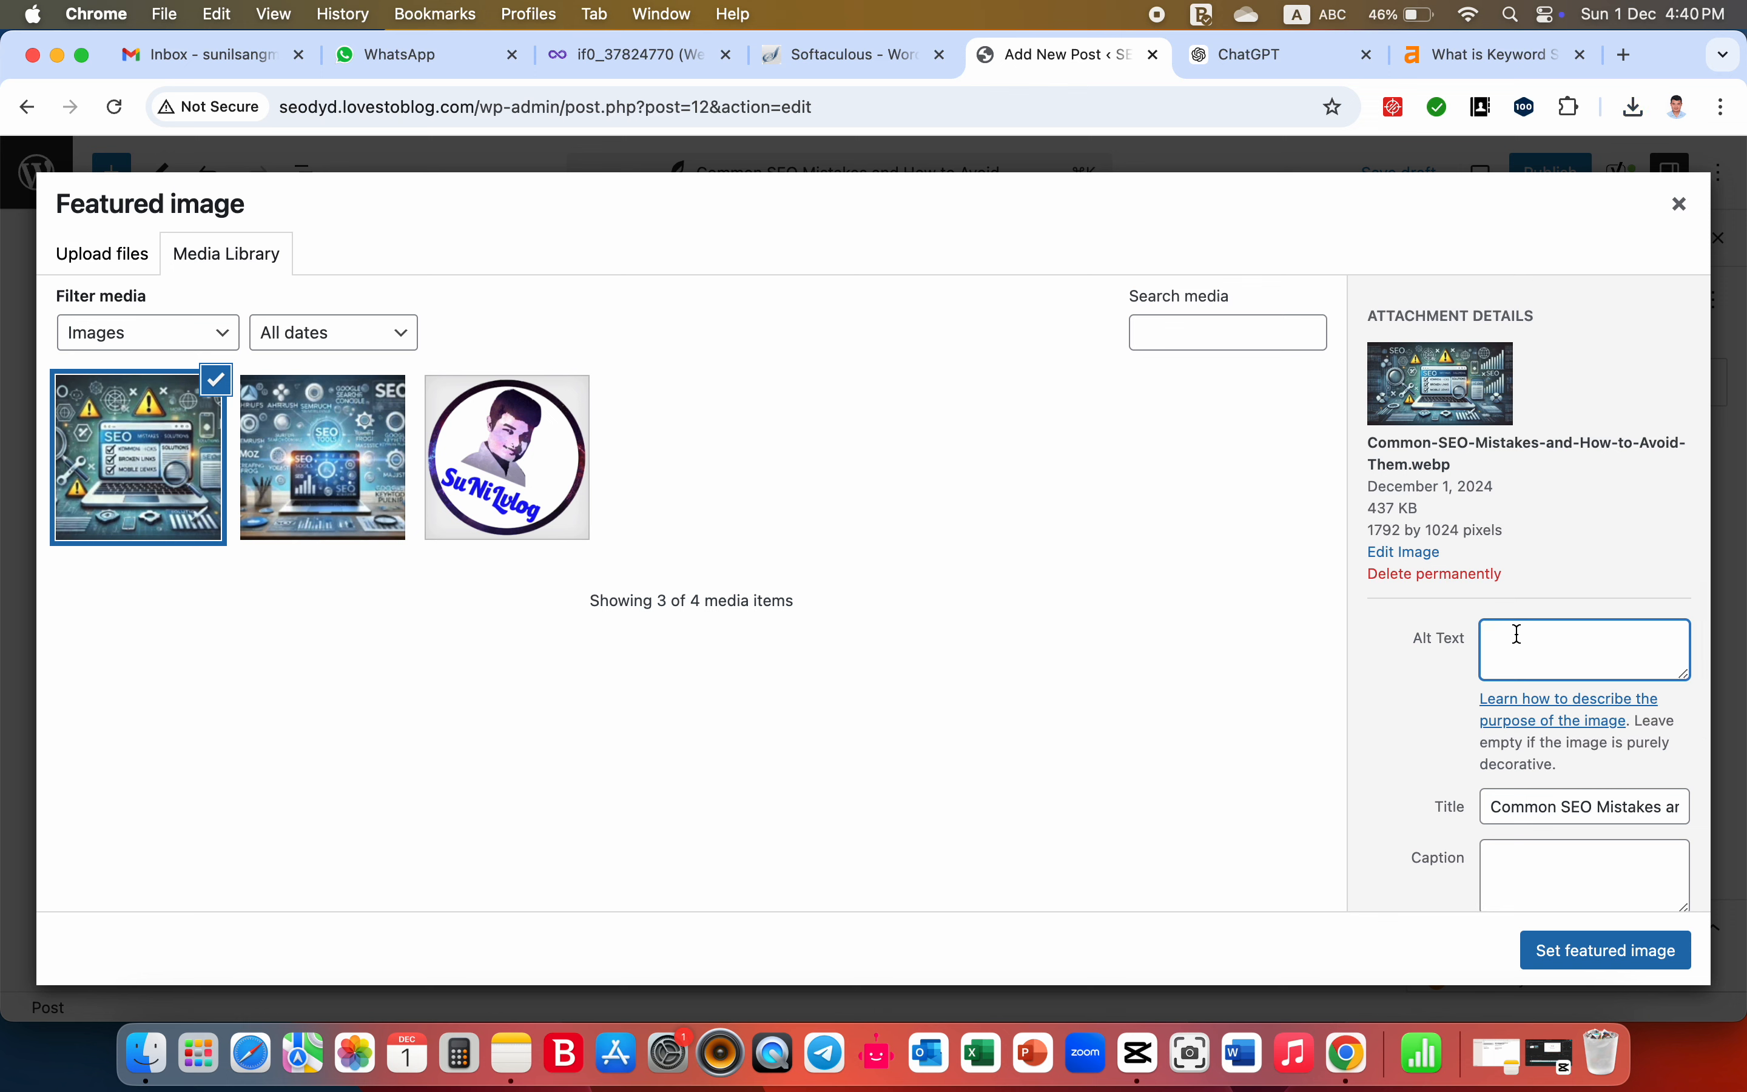
{"action": "type", "text": "Common SEO Mistakes and How to Avoid Them"}
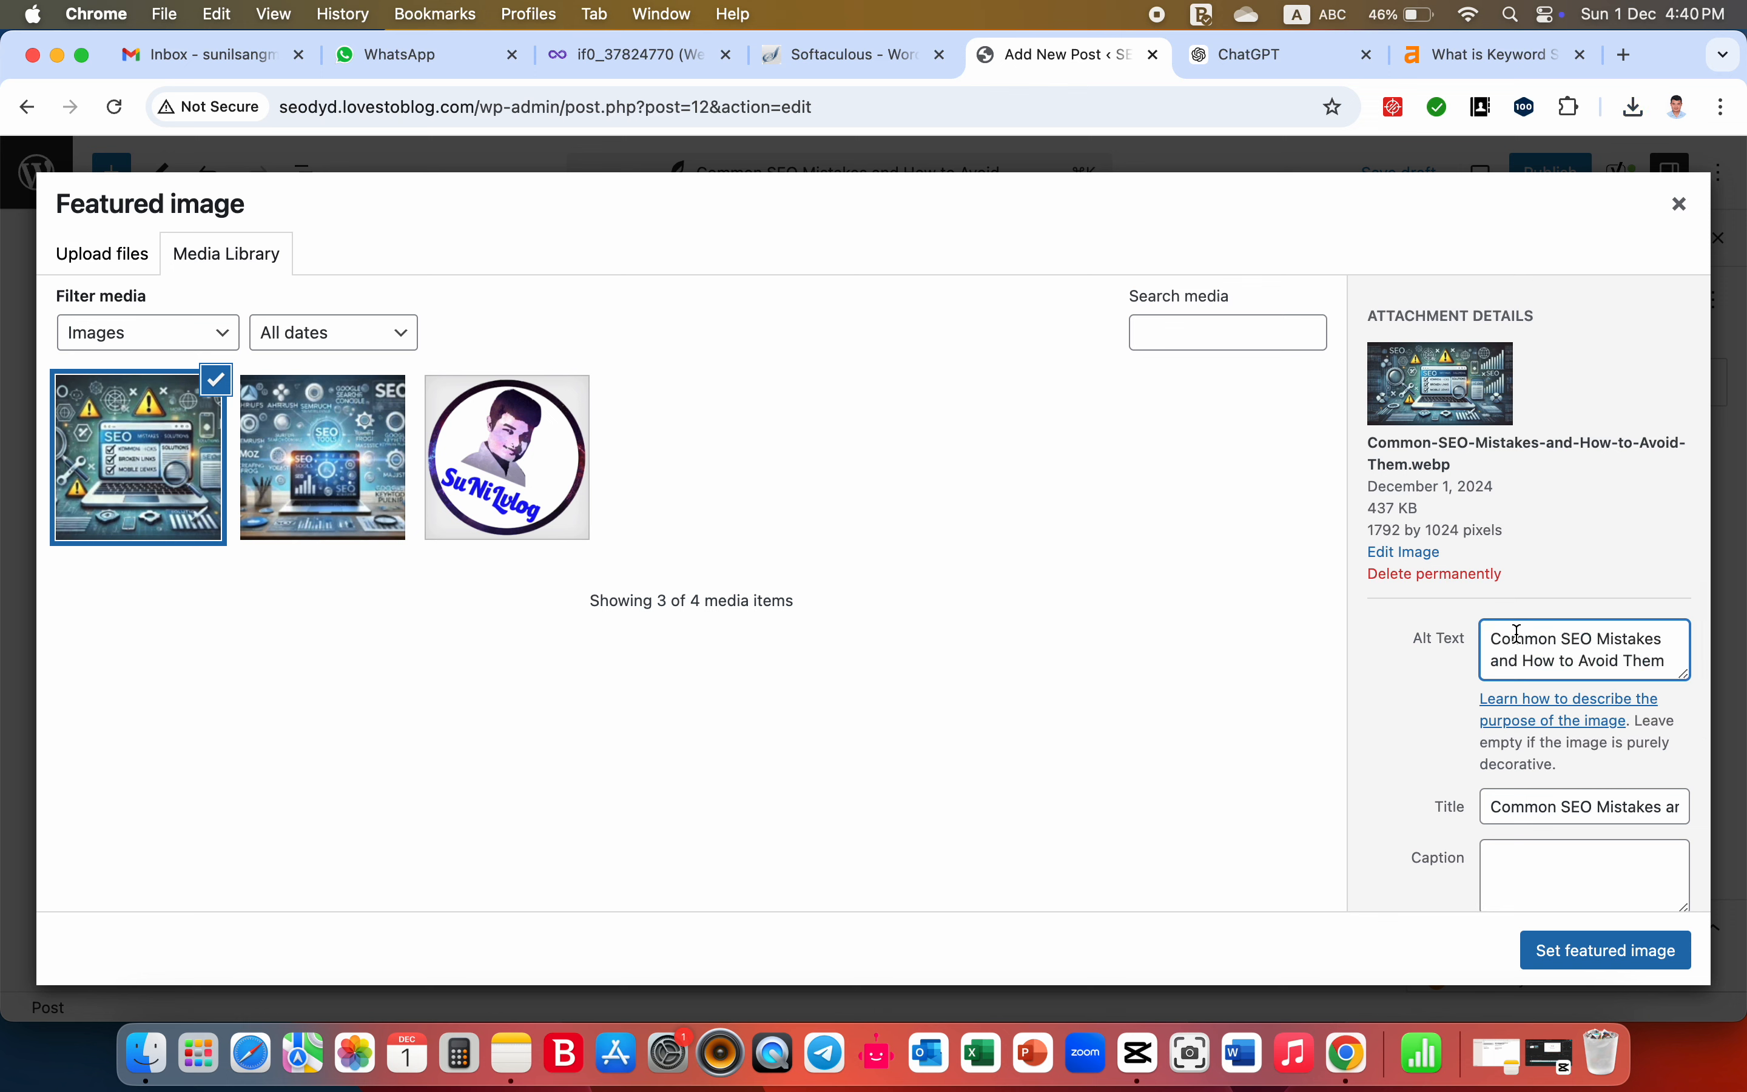
- Set the image's caption to "Common SEO Mistakes"
{"action": "scroll", "coordinate": [1519, 633], "scroll_direction": "down", "scroll_amount": 5}
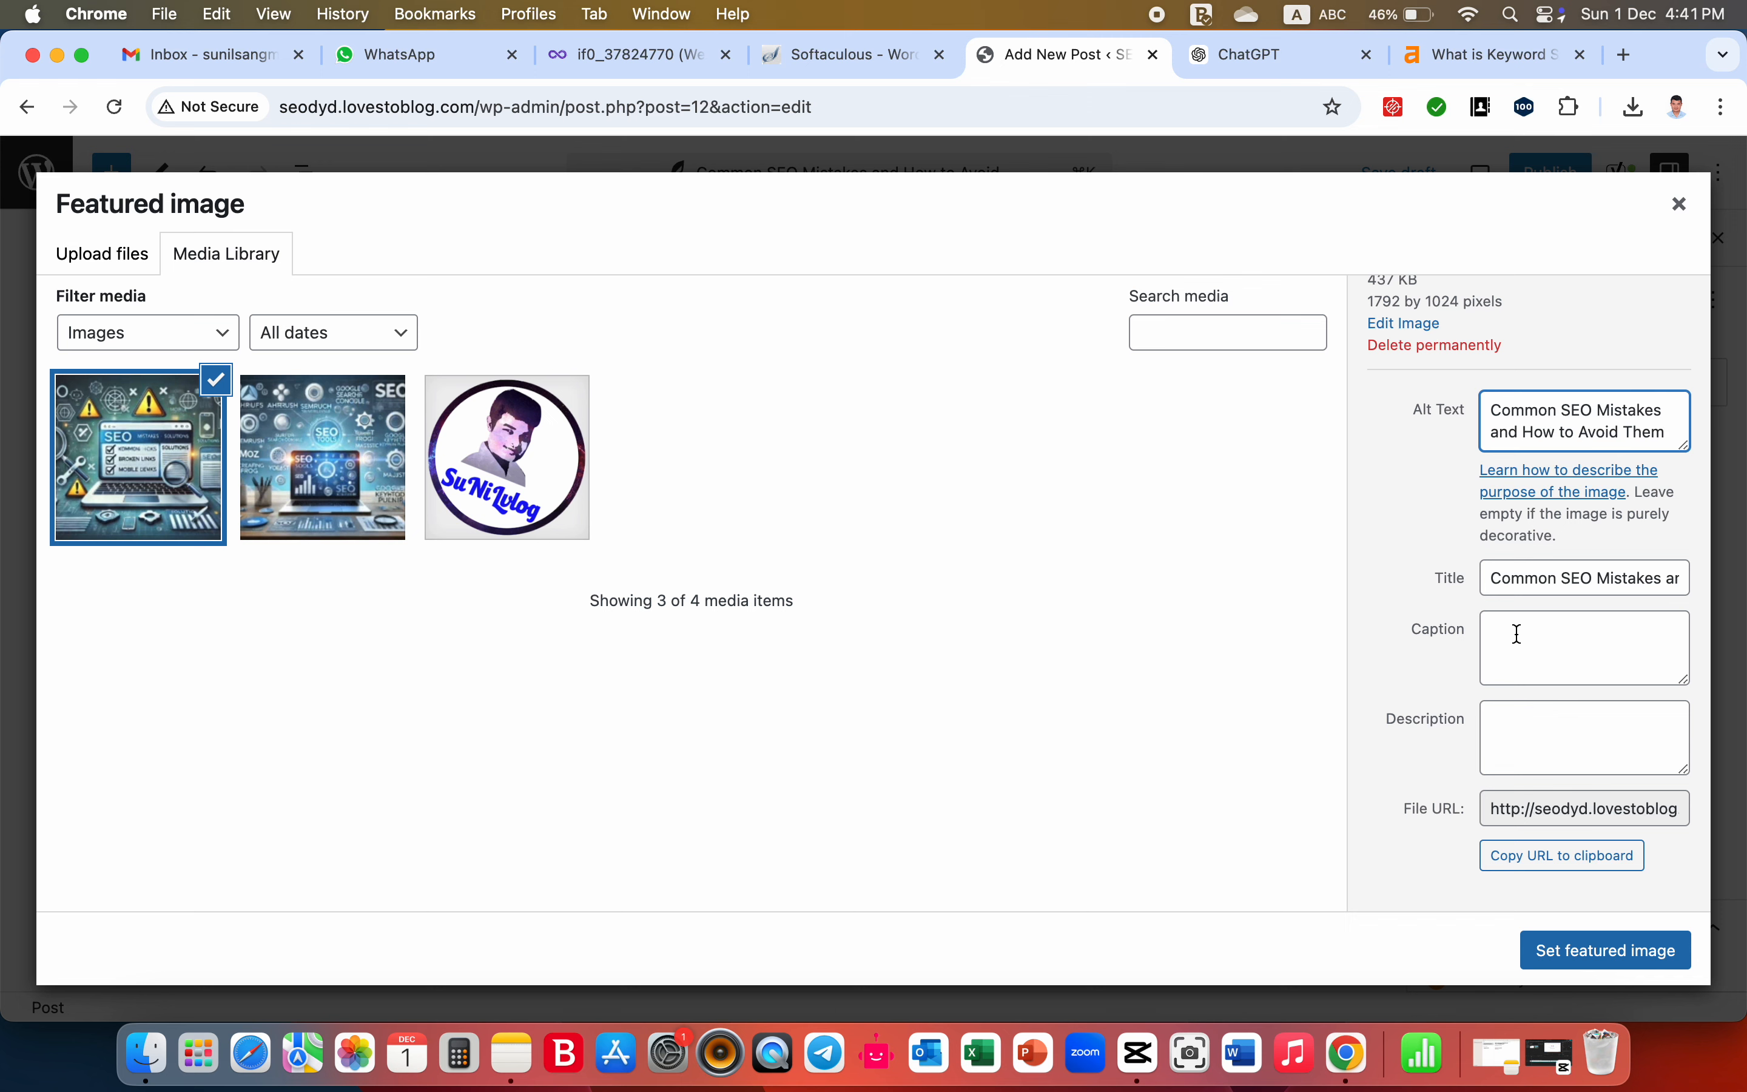
{"action": "left_click", "coordinate": [1518, 634]}
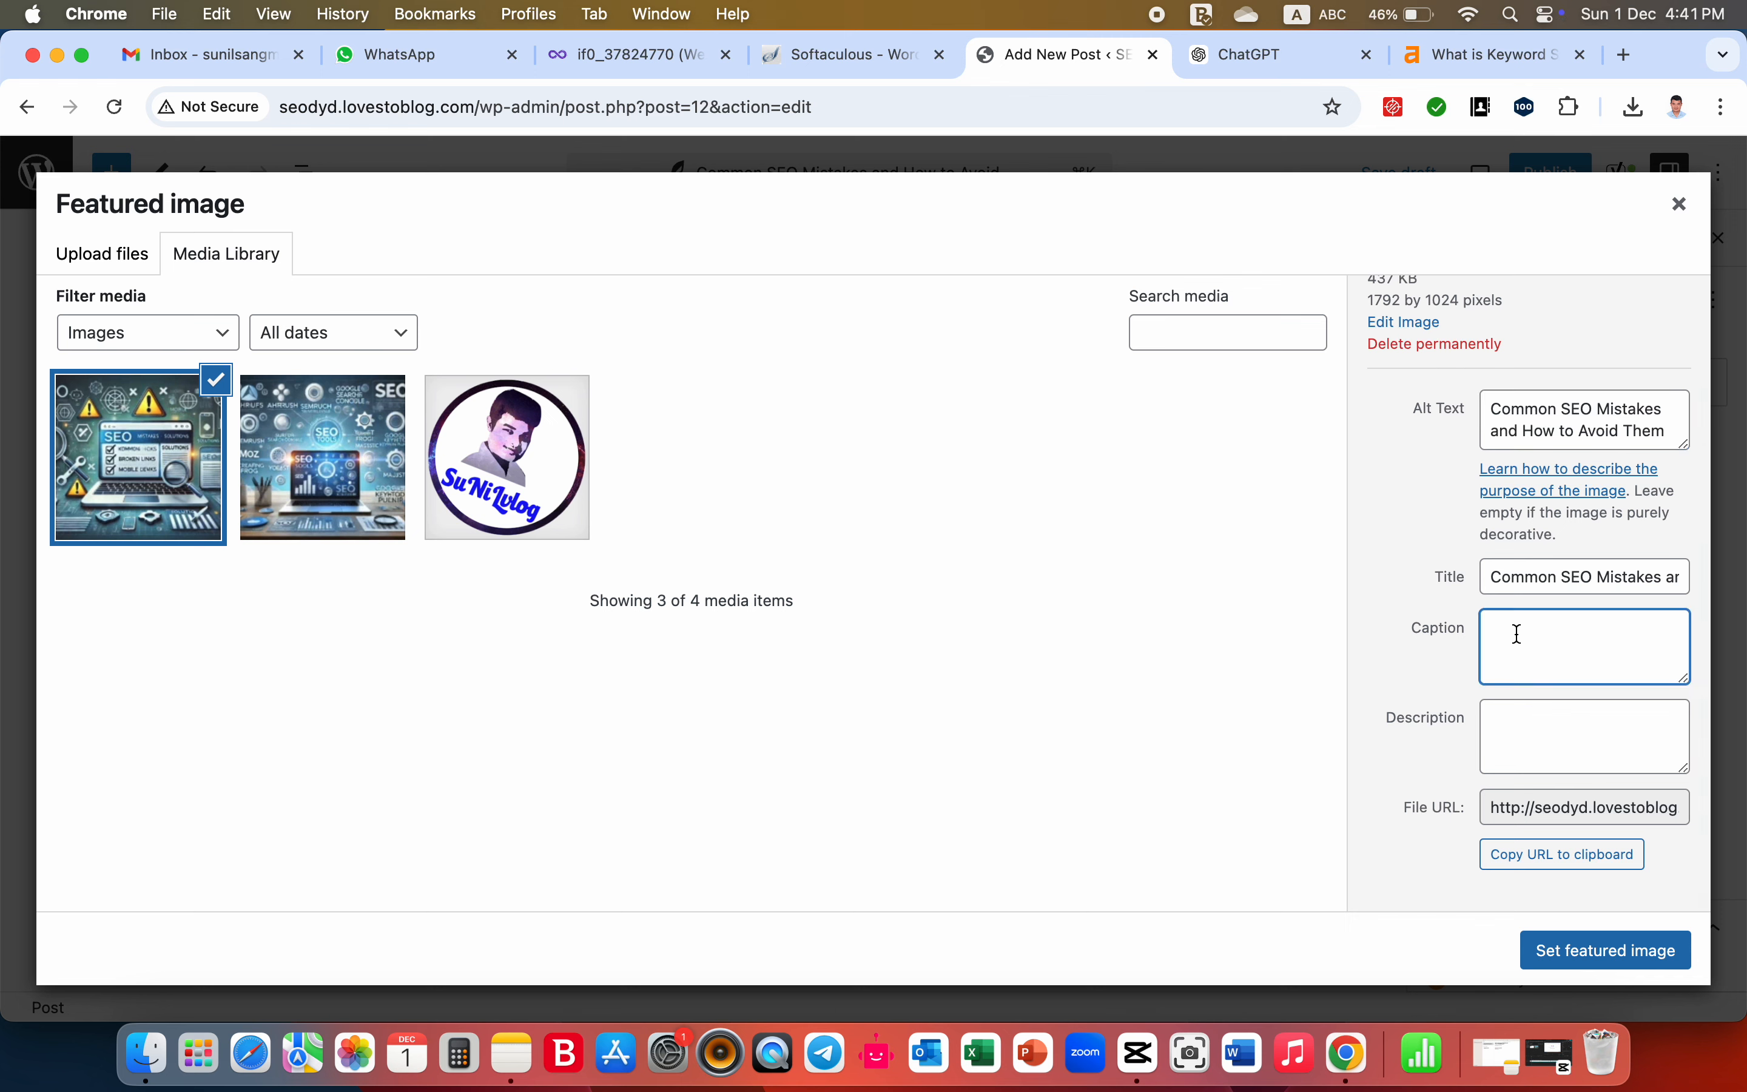
{"action": "type", "text": "Common SEO Mistakes and How to Avoid Them"}
{"action": "key", "text": "BackSpace"}
{"action": "key", "text": "BackSpace"}
{"action": "key", "text": "BackSpace"}
{"action": "key", "text": "BackSpace"}
{"action": "key", "text": "BackSpace"}
{"action": "key", "text": "BackSpace"}
{"action": "key", "text": "BackSpace"}
{"action": "key", "text": "BackSpace"}
{"action": "key", "text": "BackSpace"}
{"action": "key", "text": "BackSpace"}
{"action": "key", "text": "BackSpace"}
{"action": "key", "text": "BackSpace"}
{"action": "key", "text": "BackSpace"}
{"action": "key", "text": "BackSpace"}
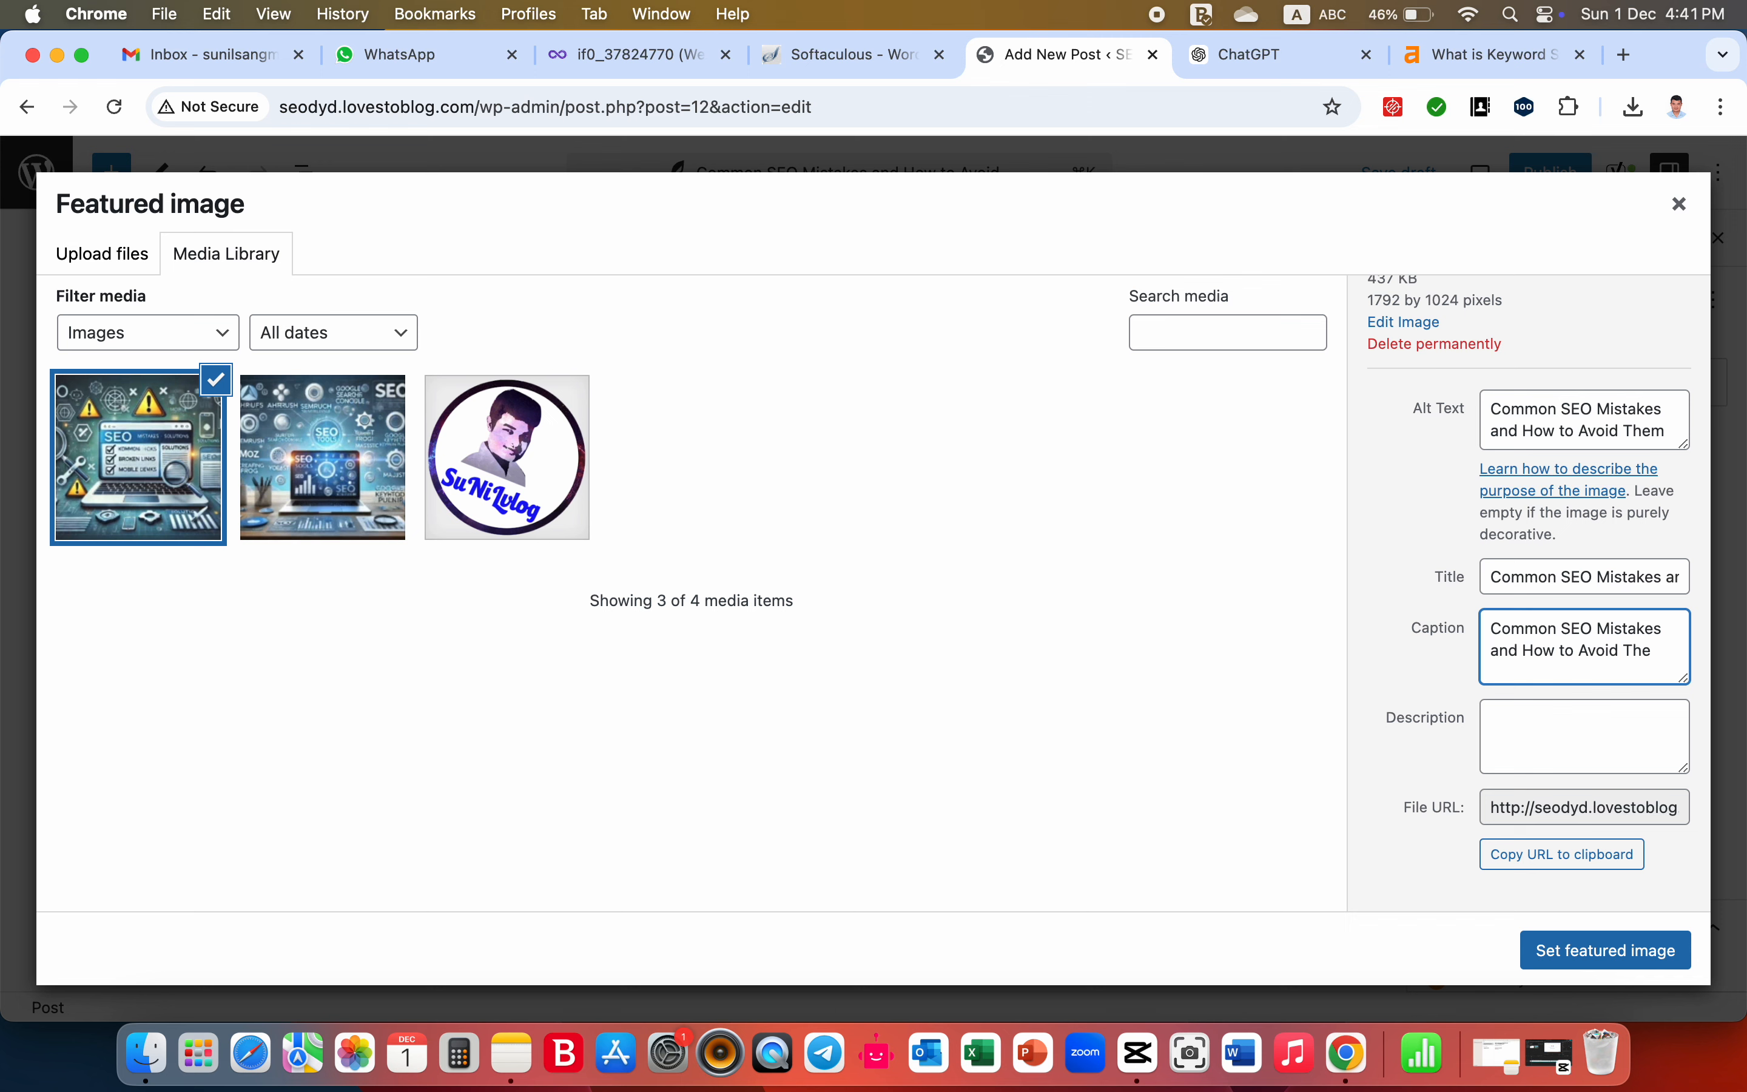
{"action": "key", "text": "BackSpace"}
{"action": "key", "text": "BackSpace"}
{"action": "key", "text": "BackSpace"}
{"action": "key", "text": "BackSpace"}
{"action": "key", "text": "BackSpace"}
{"action": "key", "text": "BackSpace"}
{"action": "key", "text": "BackSpace"}
- Copy the ChatGPT meta description from "top SEO mistakes" to "better search engine" into the image's description
{"action": "left_click", "coordinate": [1508, 737]}
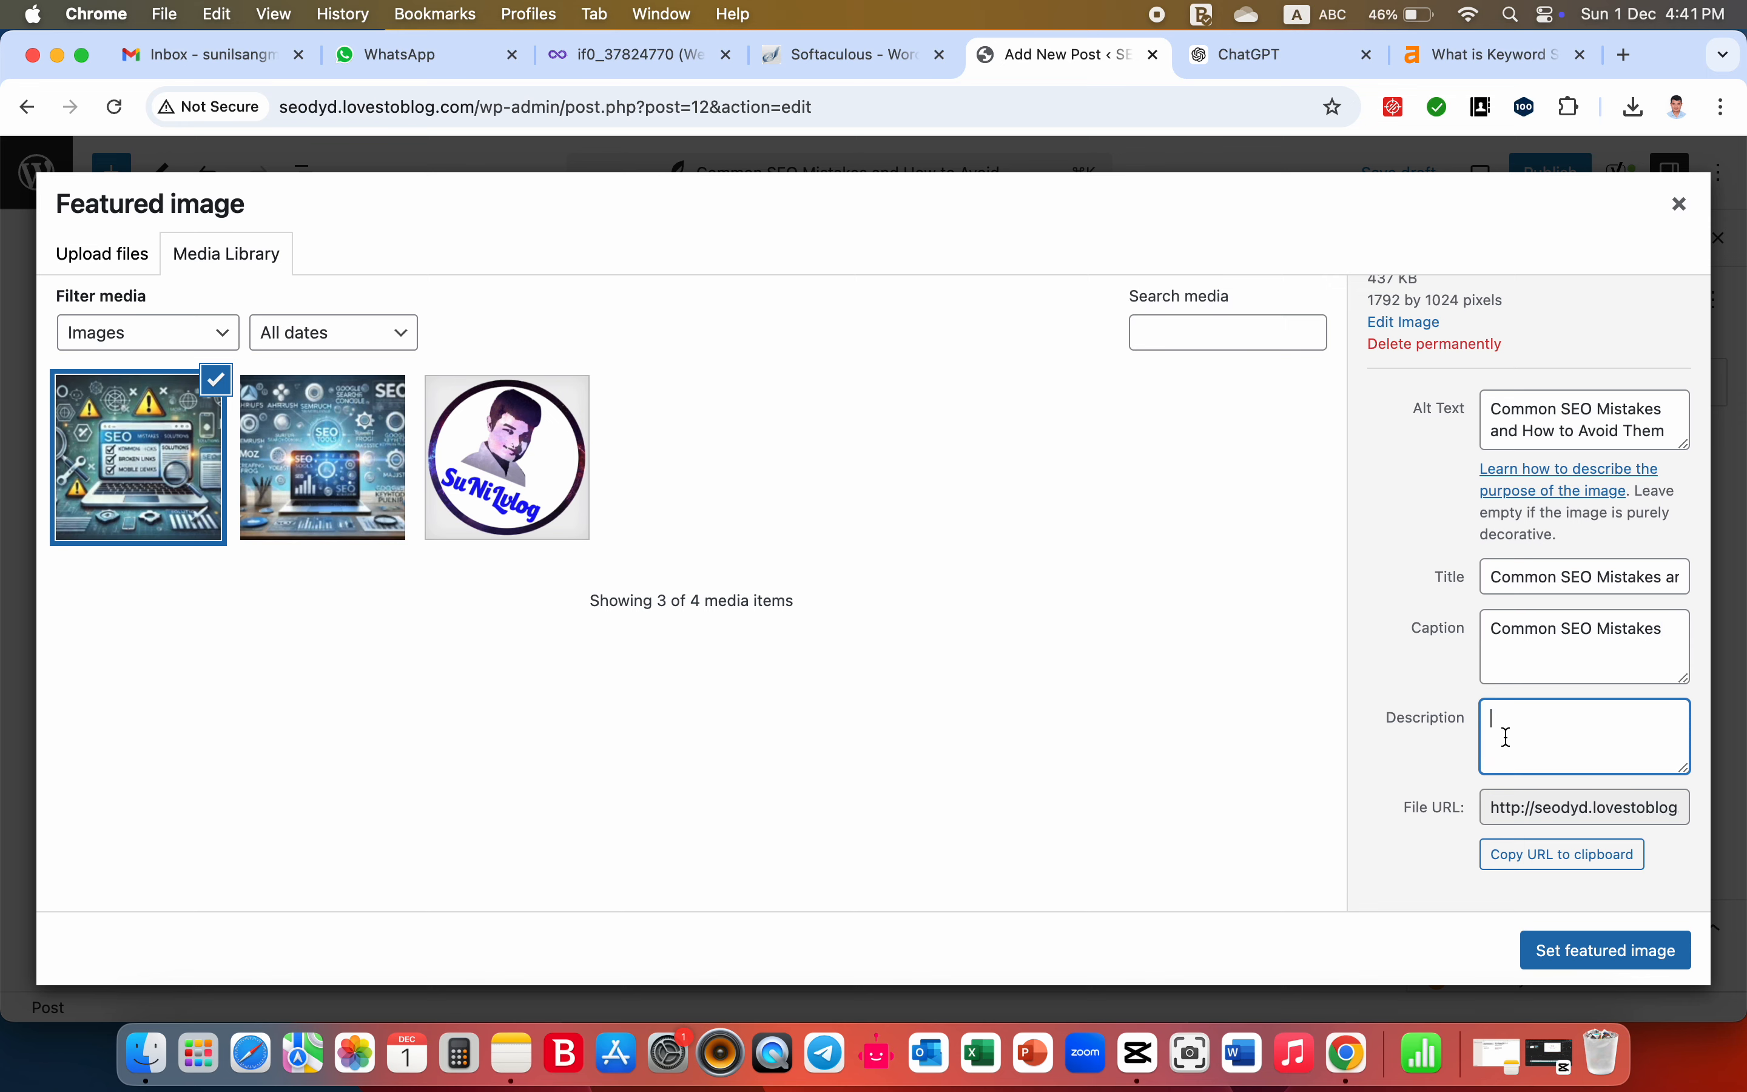
{"action": "left_click", "coordinate": [1329, 52]}
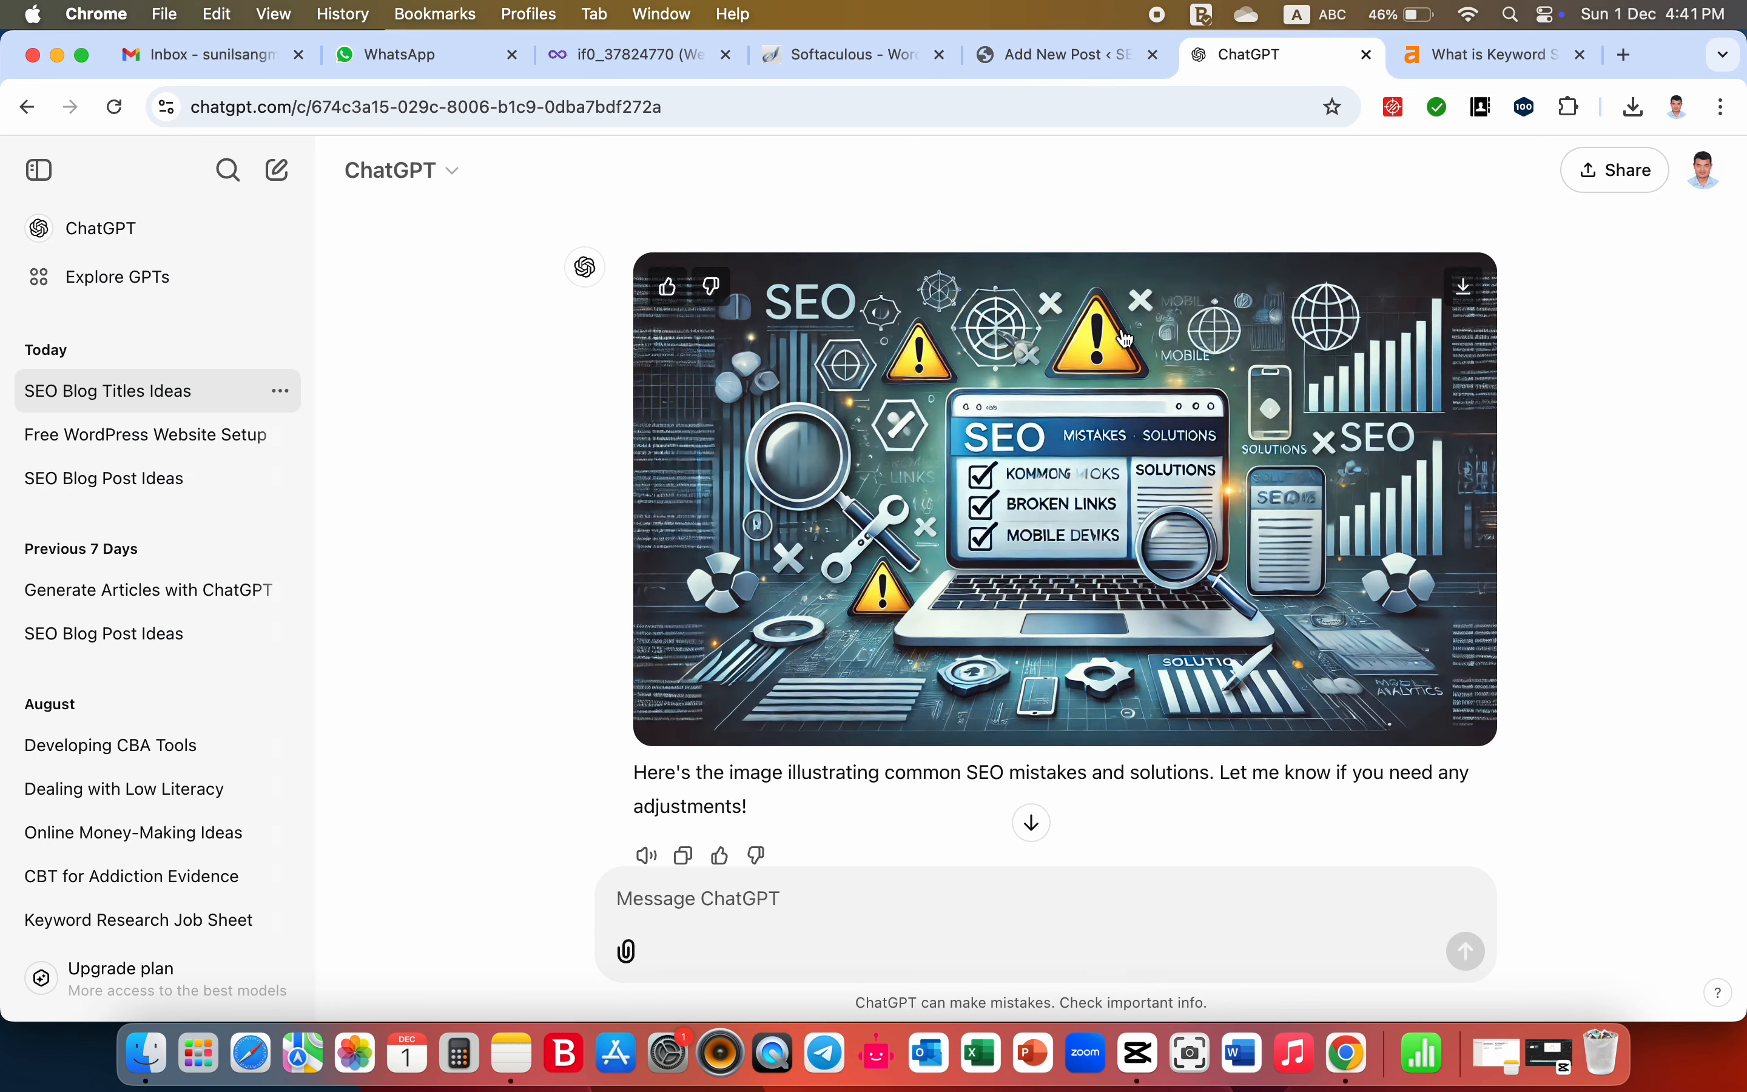
{"action": "scroll", "coordinate": [1112, 433], "scroll_direction": "up", "scroll_amount": 1}
{"action": "scroll", "coordinate": [1082, 563], "scroll_direction": "down", "scroll_amount": 3}
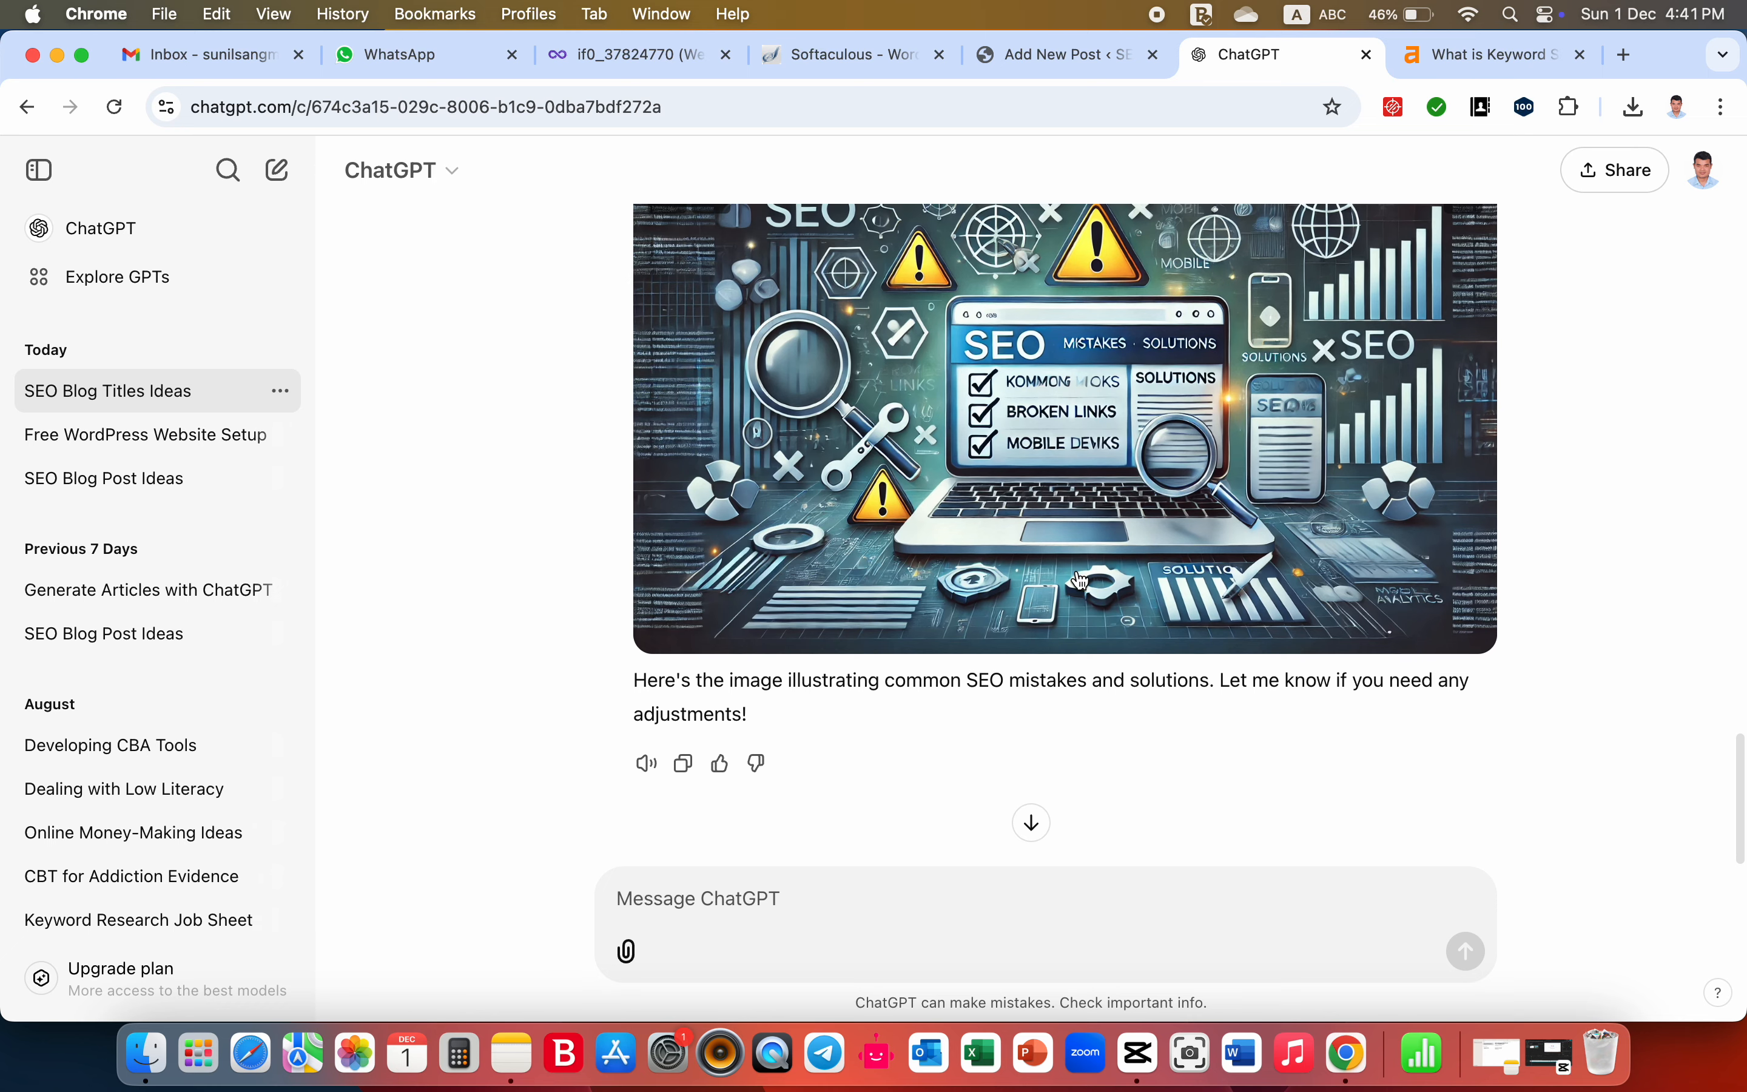
{"action": "scroll", "coordinate": [1081, 581], "scroll_direction": "up", "scroll_amount": 10}
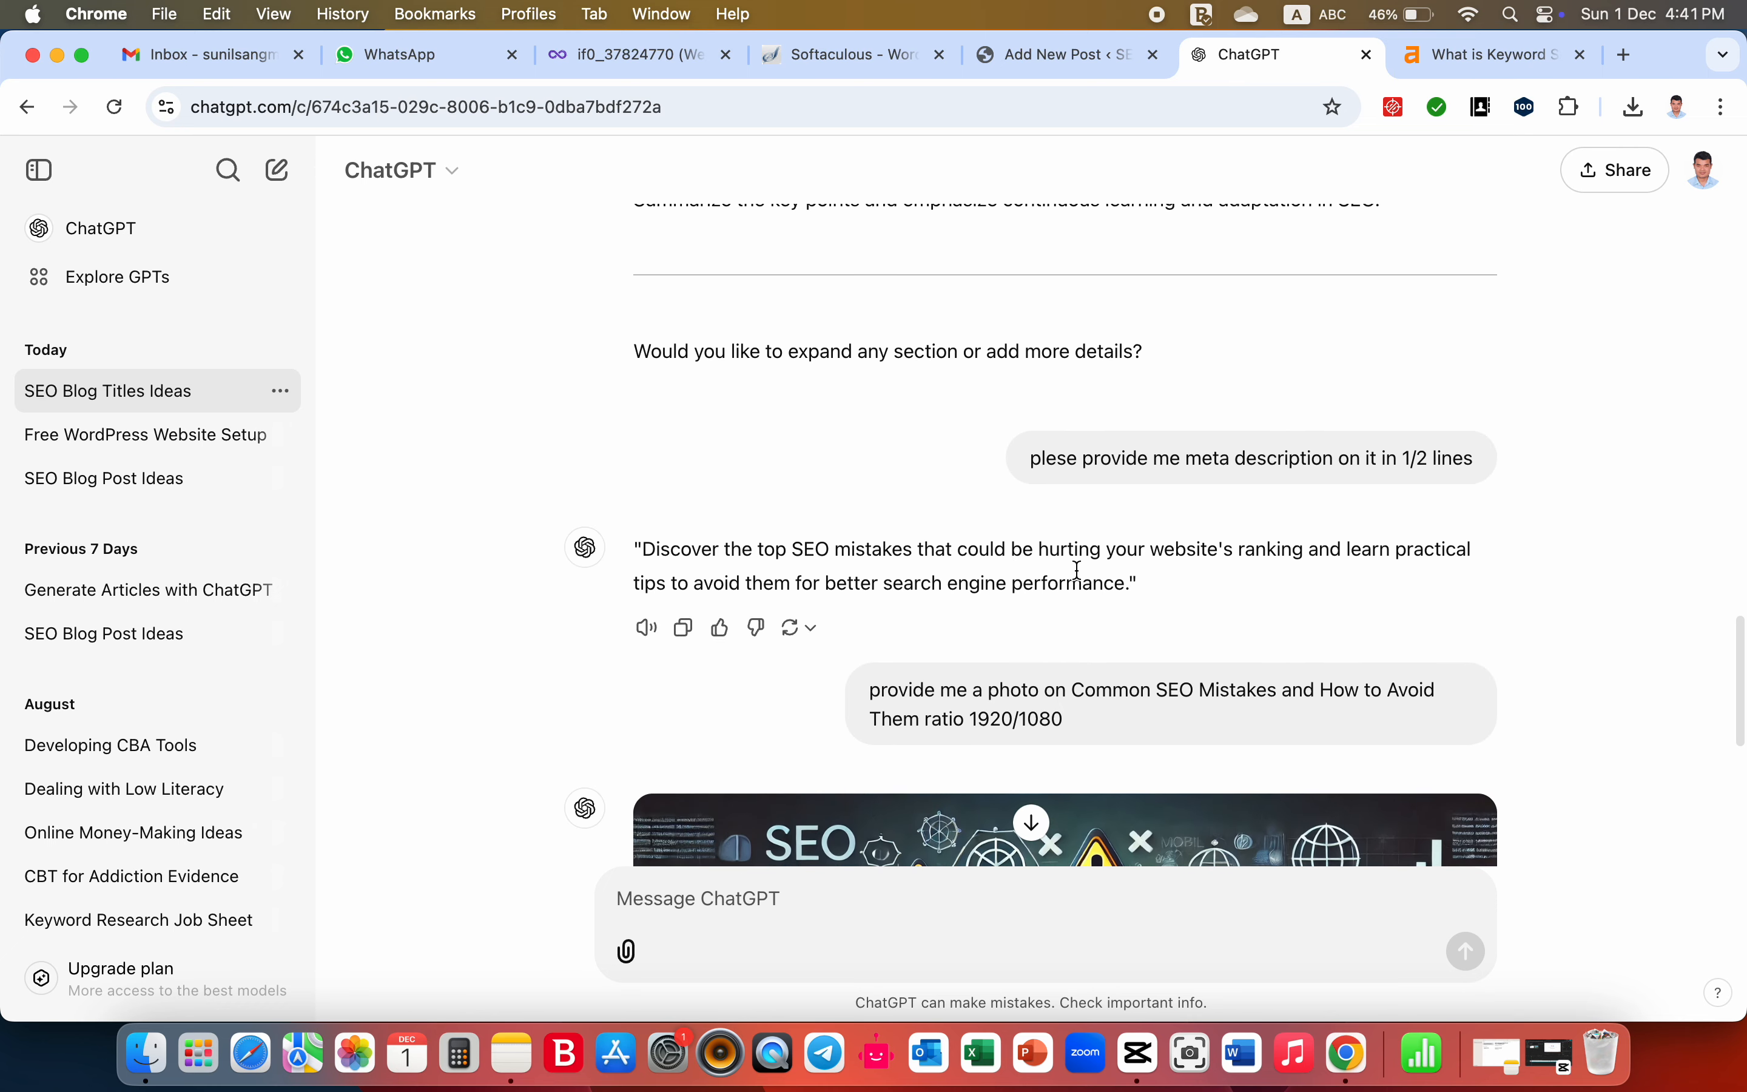
{"action": "scroll", "coordinate": [1077, 571], "scroll_direction": "up", "scroll_amount": 2}
{"action": "scroll", "coordinate": [1074, 589], "scroll_direction": "up", "scroll_amount": 1}
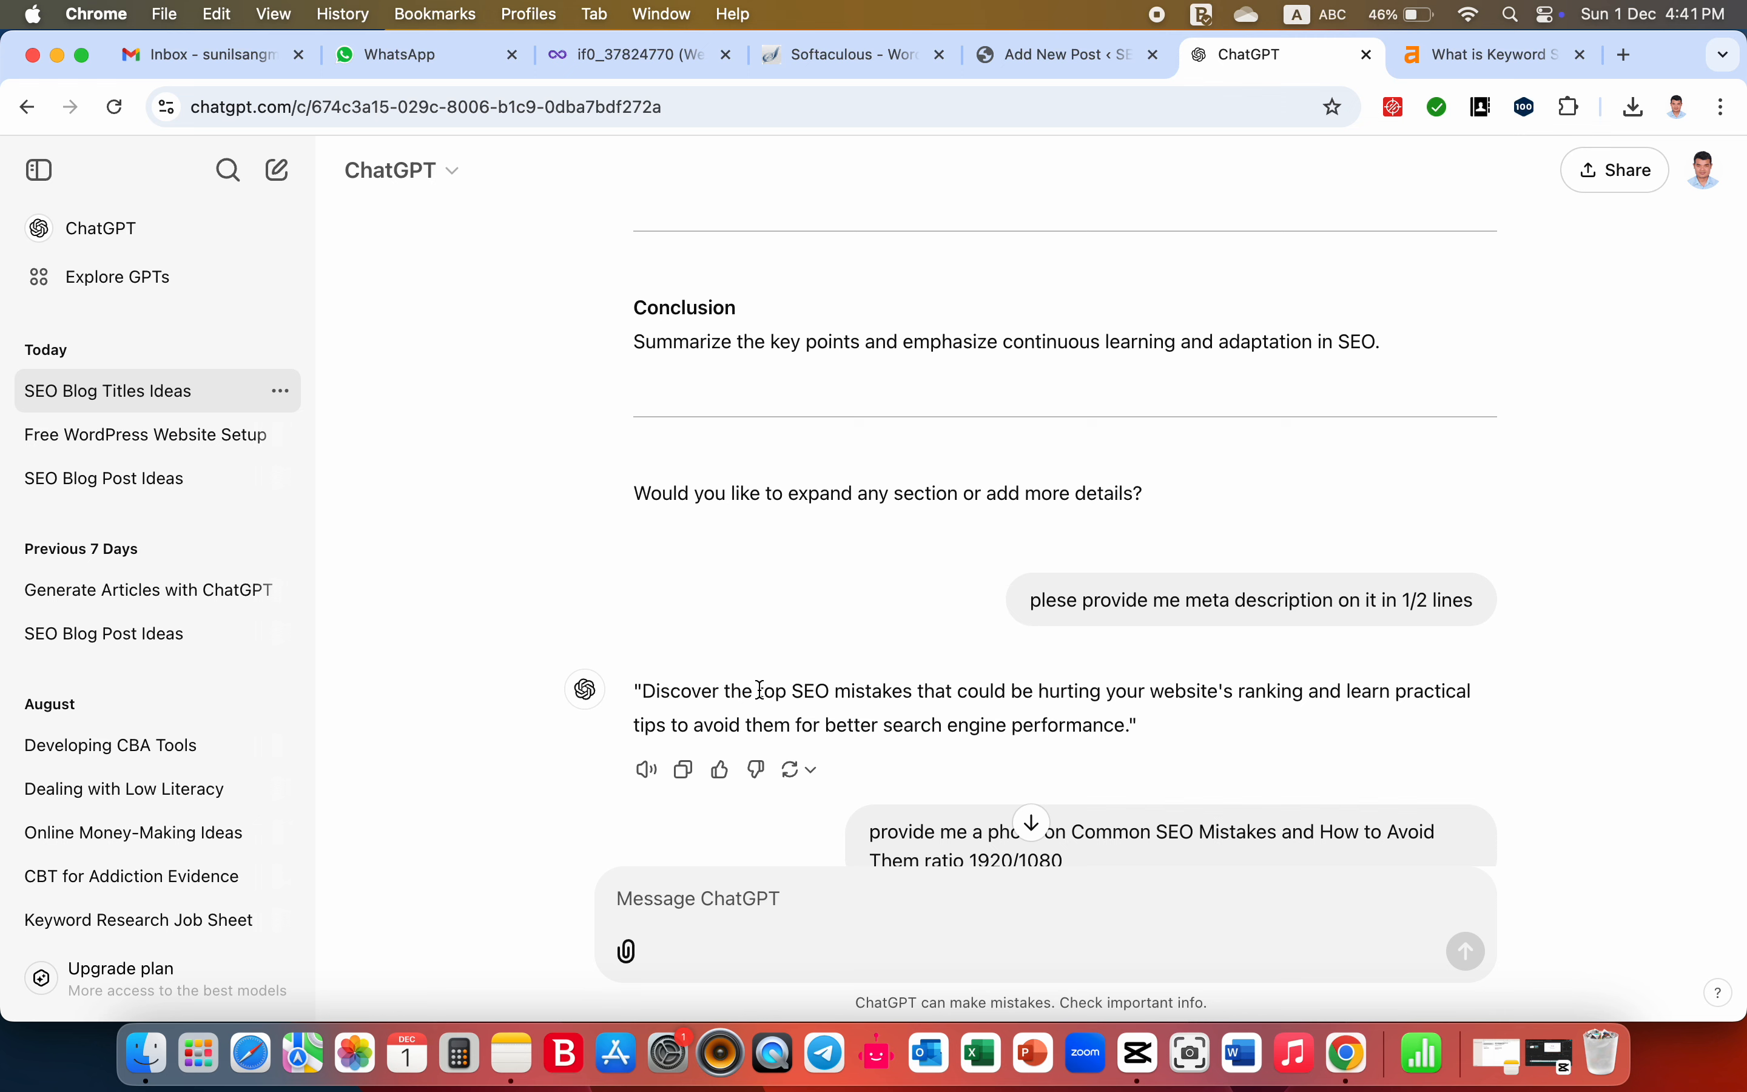
{"action": "left_click_drag", "start_coordinate": [760, 690], "coordinate": [1003, 728]}
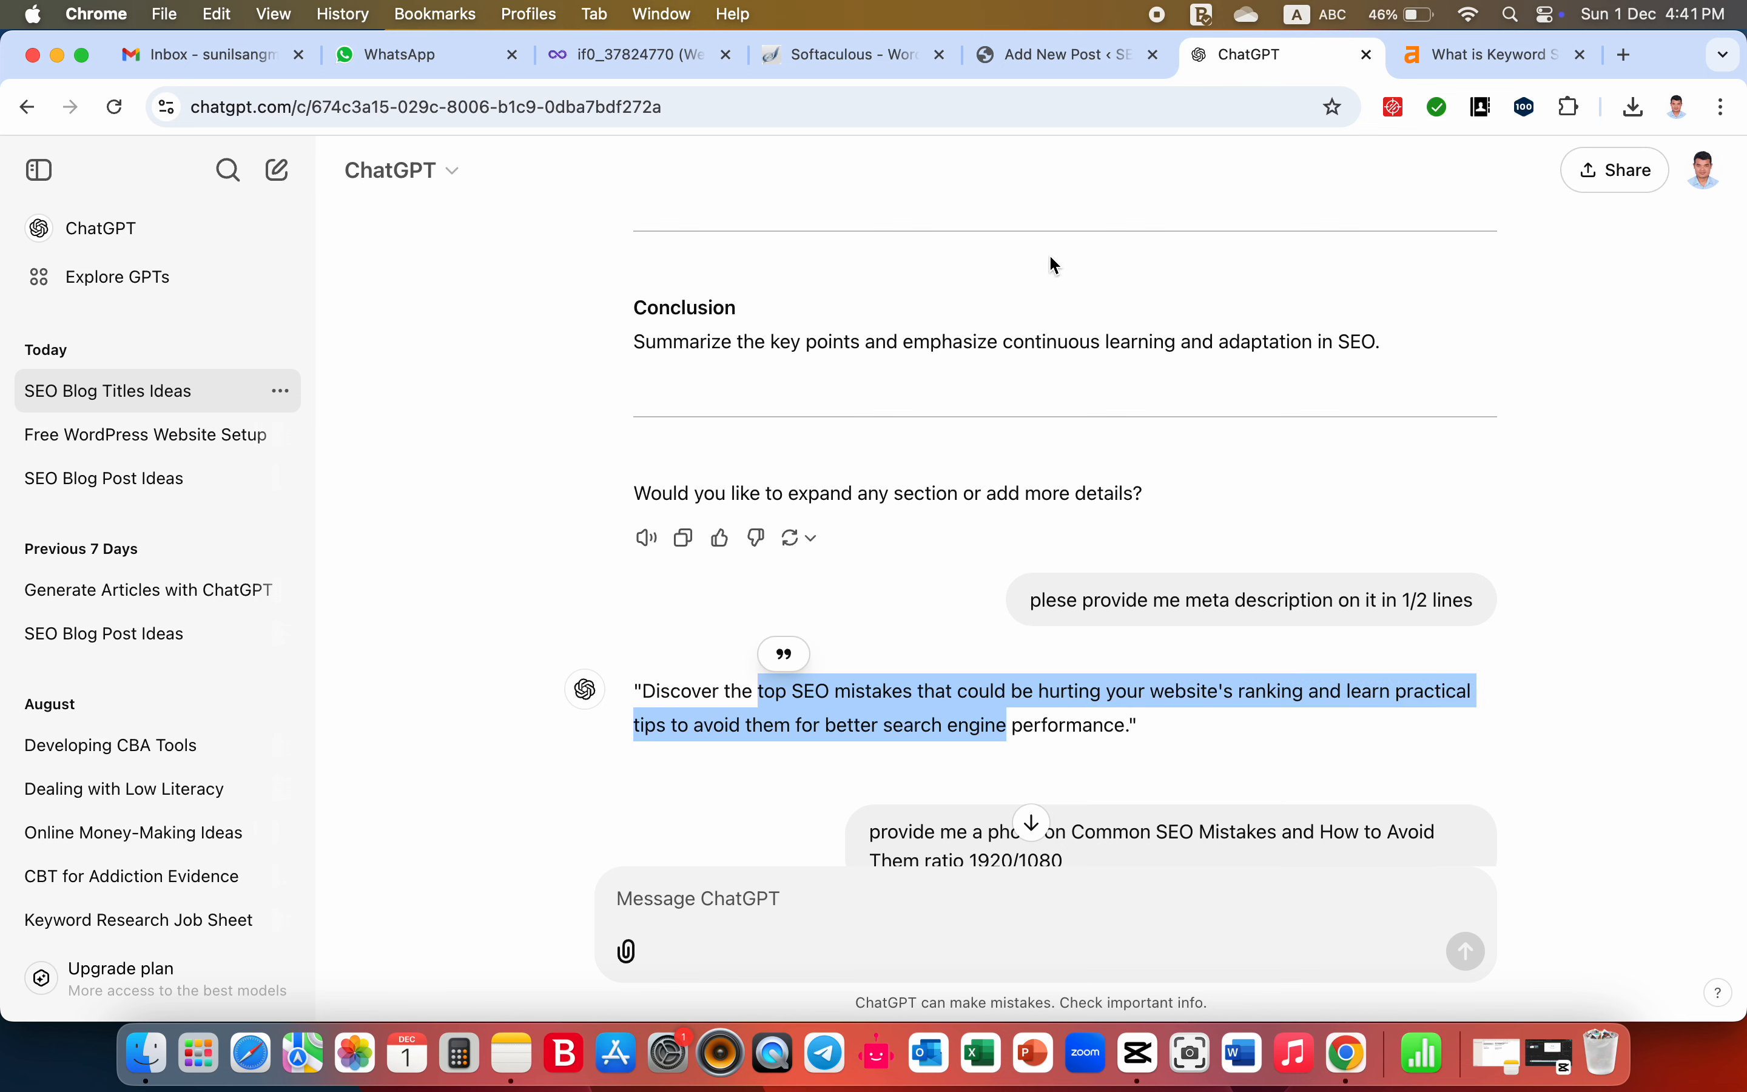
{"action": "left_click", "coordinate": [1068, 54]}
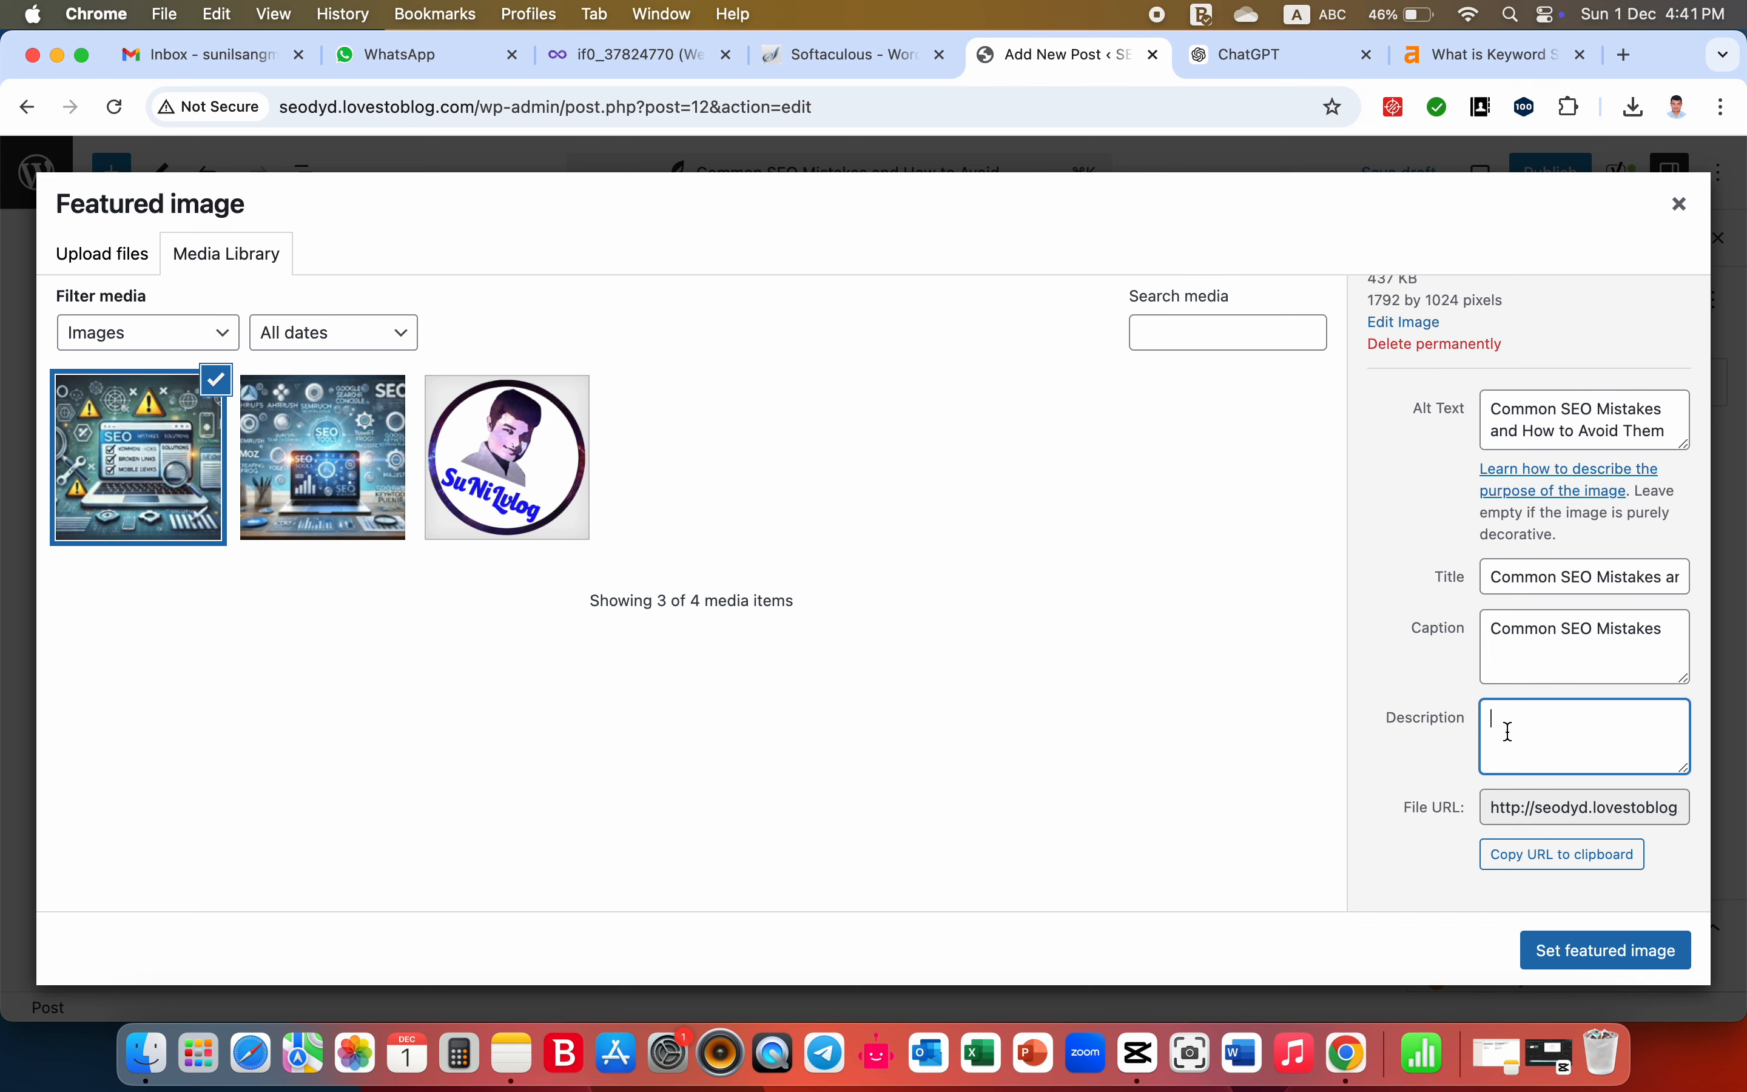
{"action": "key", "text": "super+v"}
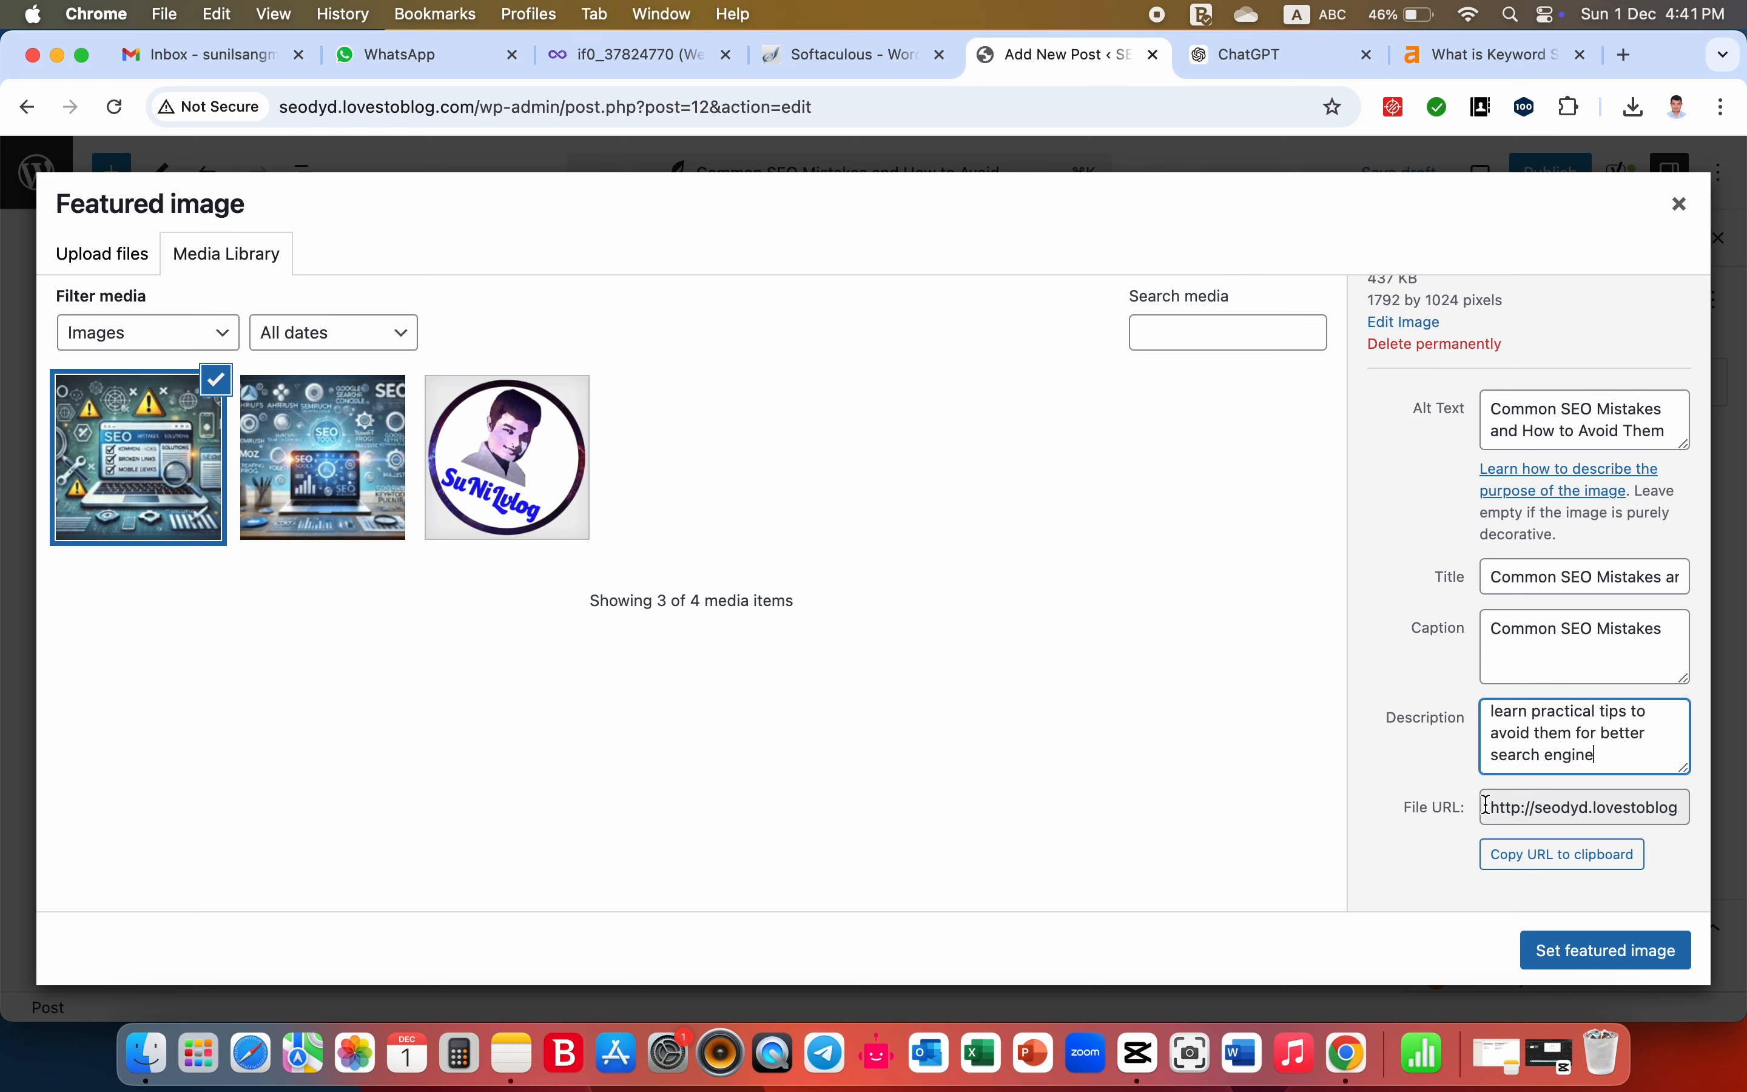
- Read through the image's full file URL from the domain to the file name
{"action": "left_click", "coordinate": [1544, 806]}
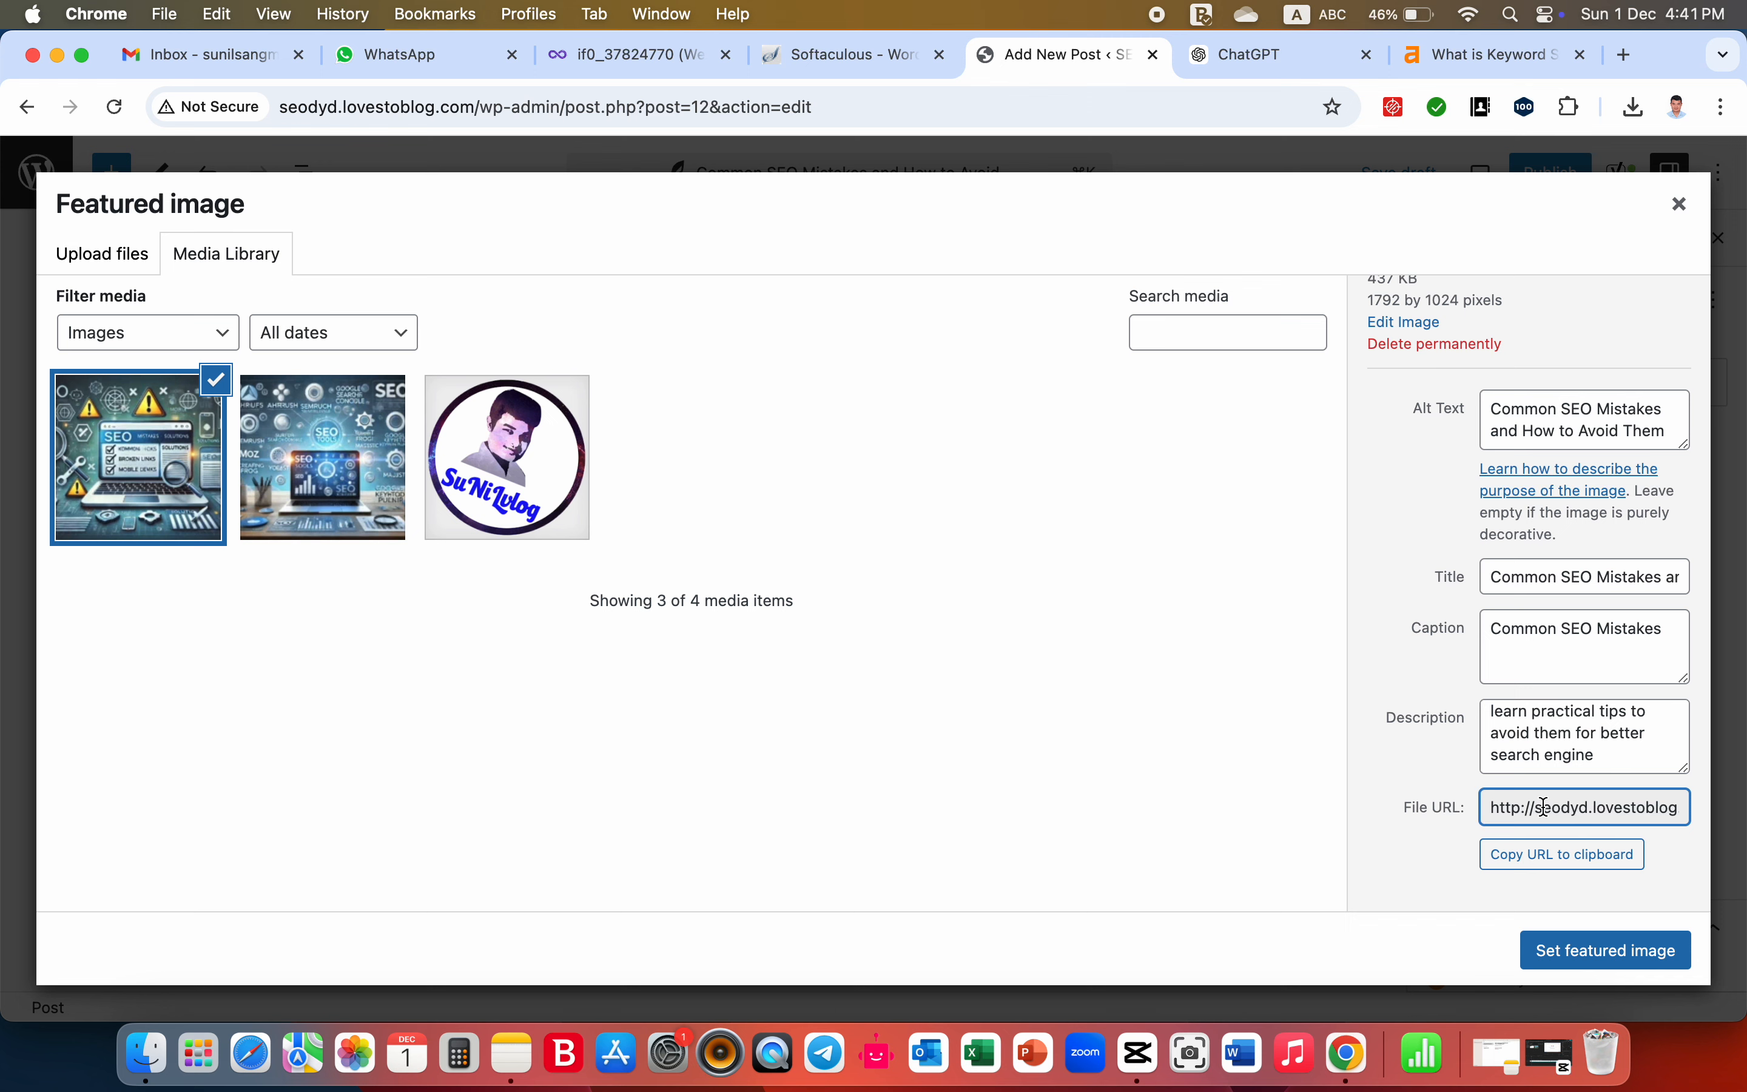
{"action": "key", "text": "Right"}
{"action": "key", "text": "Right"}
{"action": "key", "text": "Right"}
{"action": "key", "text": "Right"}
{"action": "key", "text": "Right"}
{"action": "key", "text": "Right"}
{"action": "key", "text": "Right"}
{"action": "key", "text": "Right"}
{"action": "key", "text": "Right"}
{"action": "key", "text": "Right"}
{"action": "key", "text": "Right"}
{"action": "key", "text": "Right"}
{"action": "key", "text": "Right"}
{"action": "key", "text": "Right"}
{"action": "key", "text": "Right"}
{"action": "key", "text": "Right"}
{"action": "key", "text": "Right"}
{"action": "key", "text": "Right"}
{"action": "key", "text": "Right"}
{"action": "key", "text": "Right"}
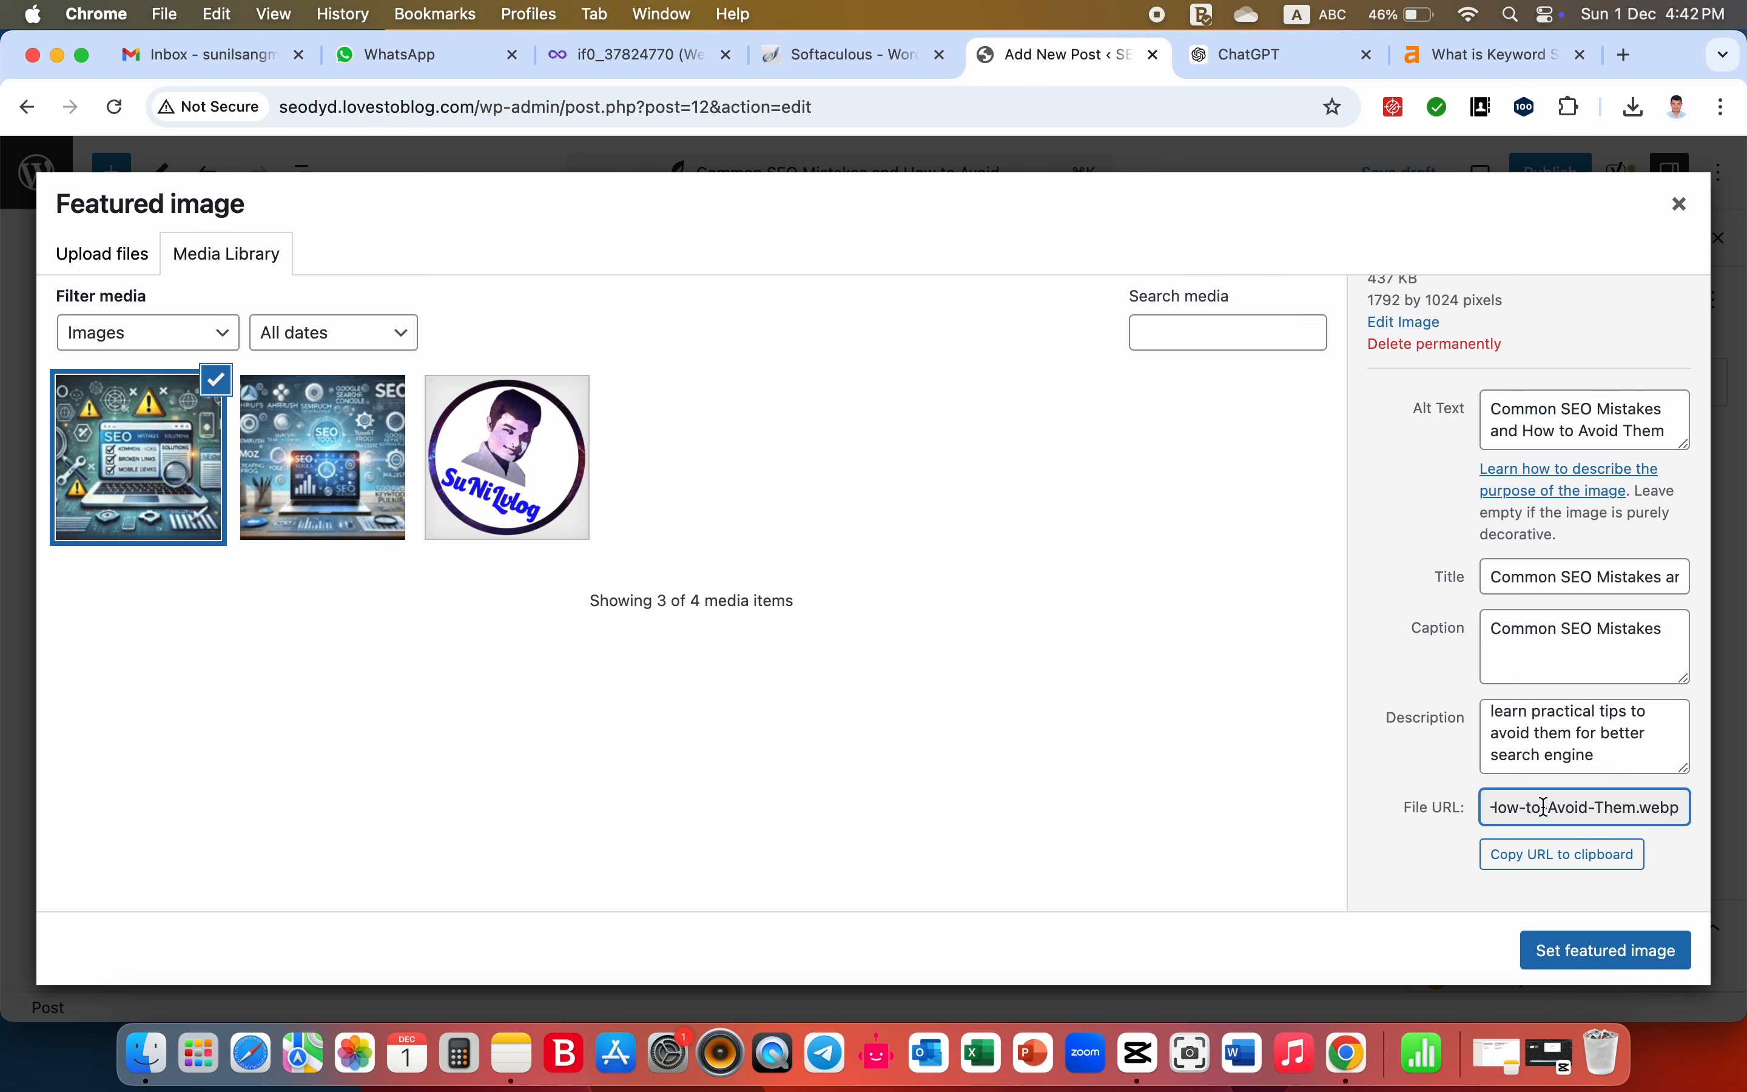
{"action": "key", "text": "Left"}
{"action": "key", "text": "Left"}
{"action": "key", "text": "Left"}
{"action": "key", "text": "Left"}
{"action": "key", "text": "Left"}
{"action": "key", "text": "Left"}
{"action": "key", "text": "Left"}
{"action": "key", "text": "Left"}
{"action": "key", "text": "Left"}
{"action": "key", "text": "Left"}
{"action": "key", "text": "Left"}
{"action": "key", "text": "Left"}
{"action": "key", "text": "Left"}
{"action": "key", "text": "Left"}
{"action": "key", "text": "Left"}
{"action": "key", "text": "Left"}
{"action": "key", "text": "Left"}
{"action": "key", "text": "Left"}
{"action": "key", "text": "Left"}
{"action": "key", "text": "Left"}
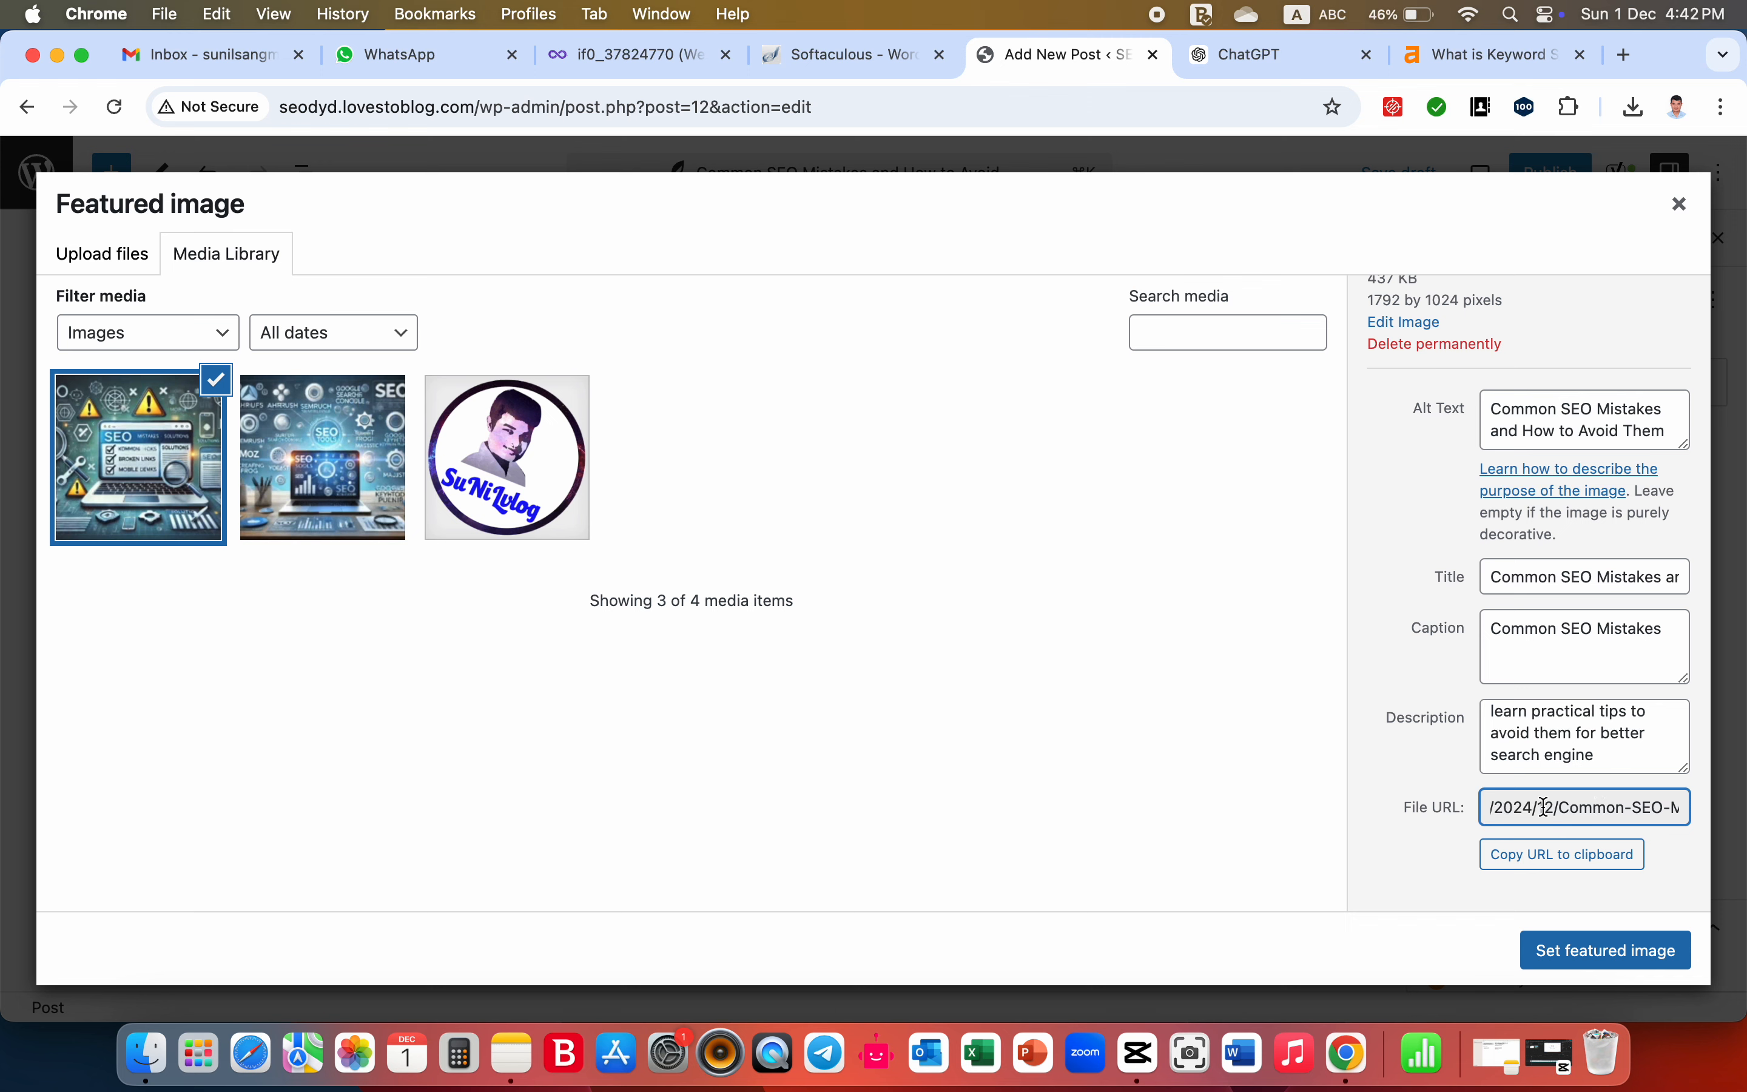
{"action": "key", "text": "Left"}
{"action": "key", "text": "Left"}
{"action": "key", "text": "Left"}
{"action": "key", "text": "Left"}
{"action": "key", "text": "Left"}
{"action": "key", "text": "Left"}
{"action": "key", "text": "Left"}
{"action": "key", "text": "Left"}
{"action": "key", "text": "Left"}
{"action": "key", "text": "Left"}
{"action": "key", "text": "Left"}
{"action": "key", "text": "Left"}
{"action": "key", "text": "Left"}
{"action": "key", "text": "Left"}
{"action": "key", "text": "Left"}
{"action": "key", "text": "Left"}
{"action": "key", "text": "Left"}
{"action": "key", "text": "Left"}
{"action": "key", "text": "Left"}
{"action": "key", "text": "Left"}
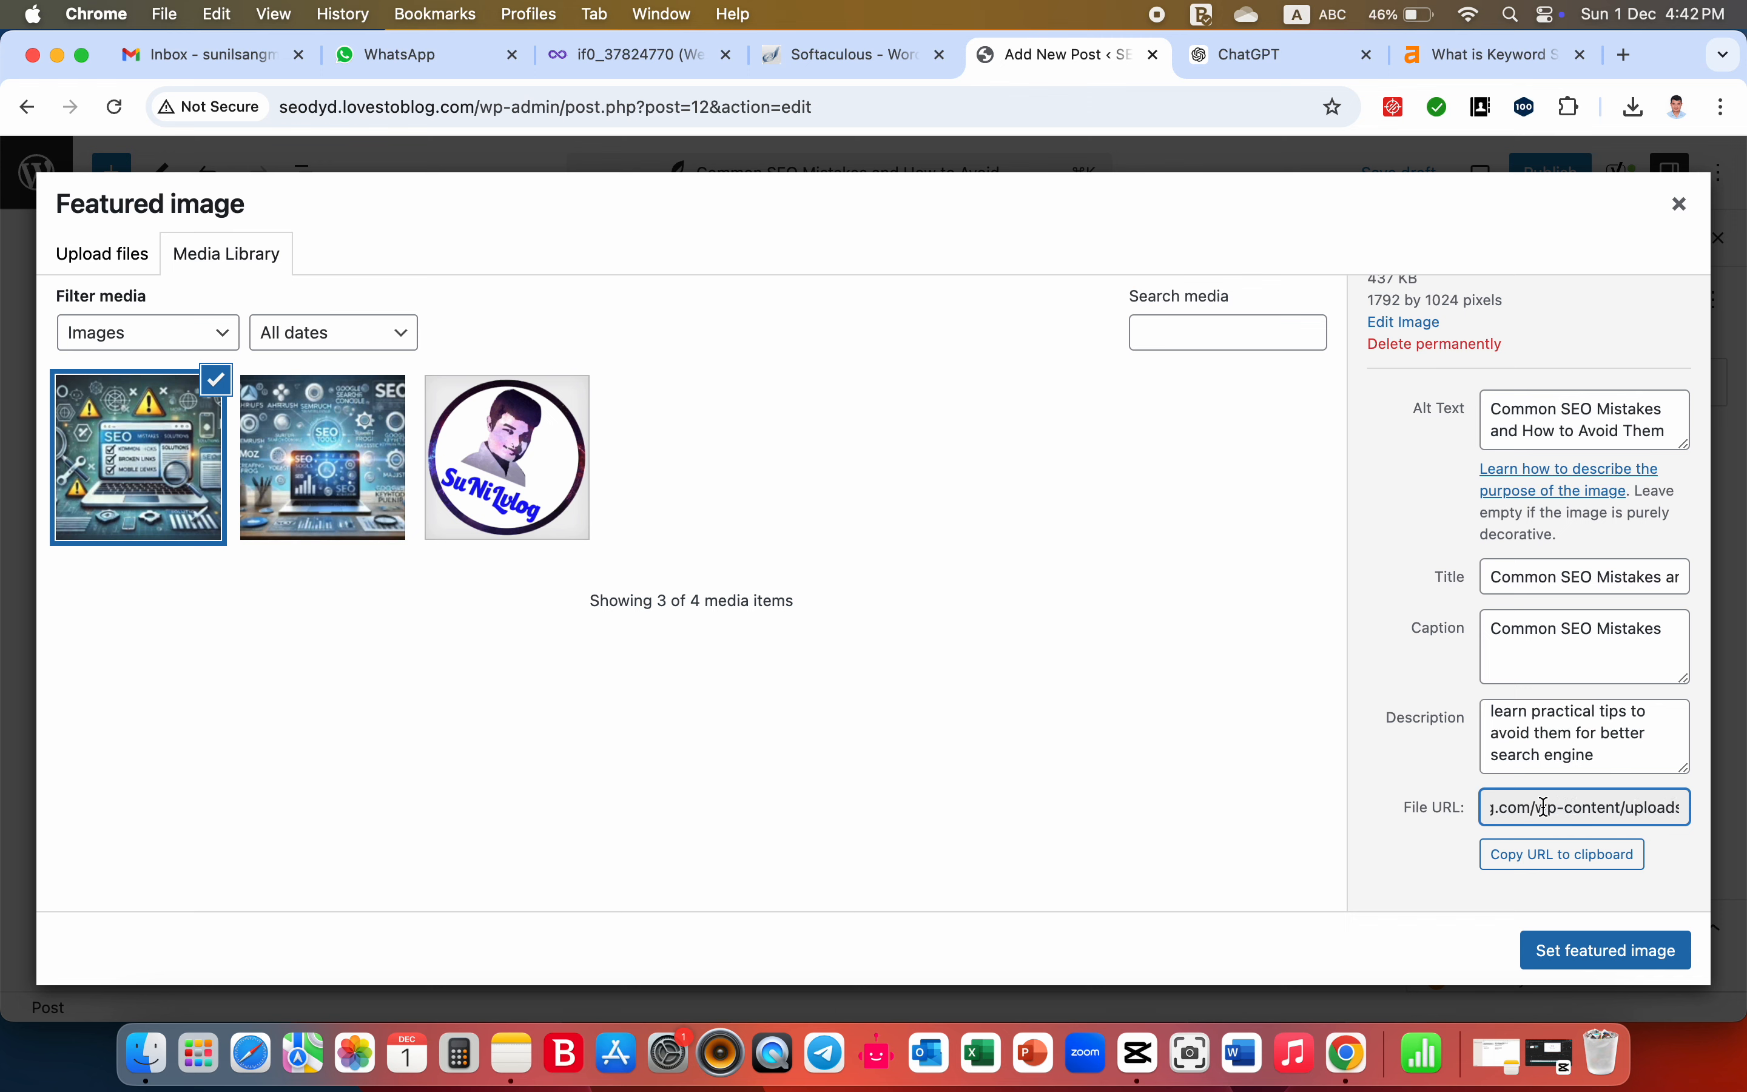
{"action": "key", "text": "Right"}
{"action": "key", "text": "Right"}
{"action": "key", "text": "Right"}
{"action": "key", "text": "Right"}
{"action": "key", "text": "Right"}
{"action": "key", "text": "Right"}
{"action": "key", "text": "Right"}
{"action": "key", "text": "Right"}
{"action": "key", "text": "Right"}
{"action": "key", "text": "Right"}
{"action": "key", "text": "Right"}
{"action": "key", "text": "Right"}
{"action": "key", "text": "Right"}
{"action": "key", "text": "Right"}
{"action": "key", "text": "Right"}
{"action": "key", "text": "Right"}
{"action": "key", "text": "Right"}
{"action": "key", "text": "Right"}
{"action": "key", "text": "Right"}
{"action": "key", "text": "Right"}
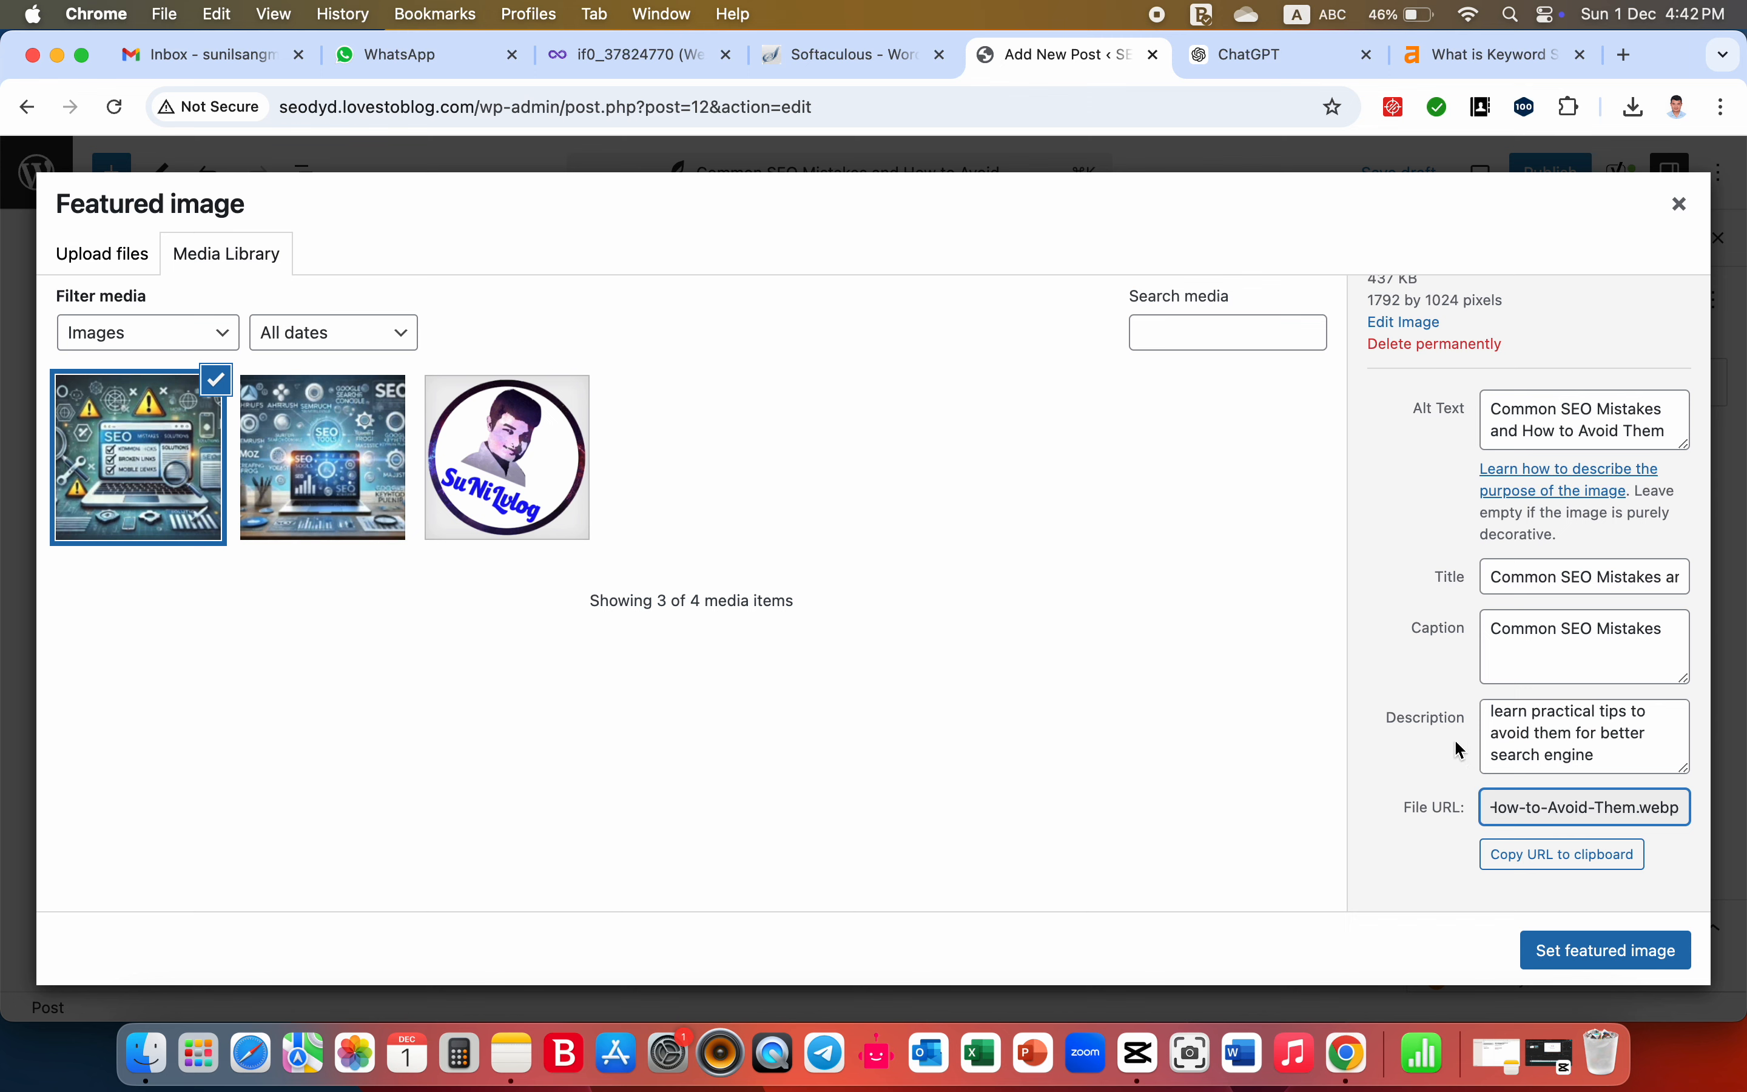
- Set the uploaded image as the post's featured image and assign the post to the SEO Tips category
{"action": "left_click", "coordinate": [1606, 951]}
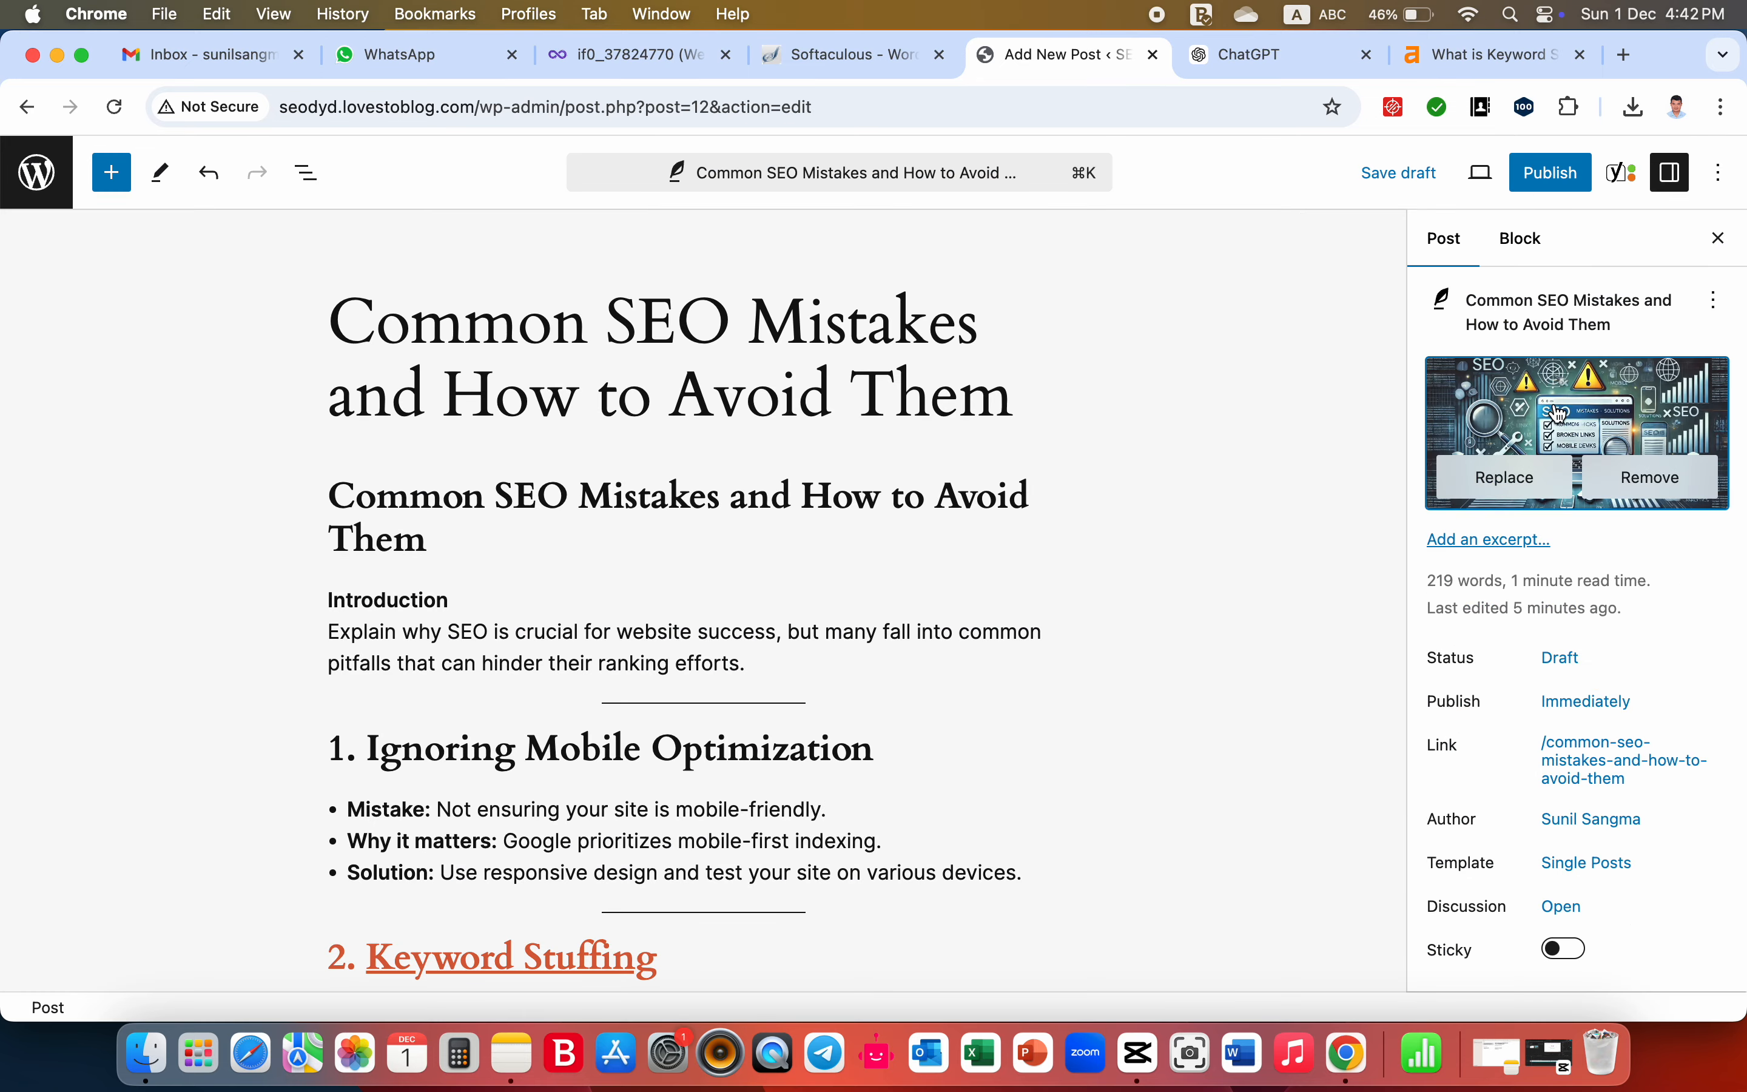
{"action": "scroll", "coordinate": [1559, 413], "scroll_direction": "down", "scroll_amount": 5}
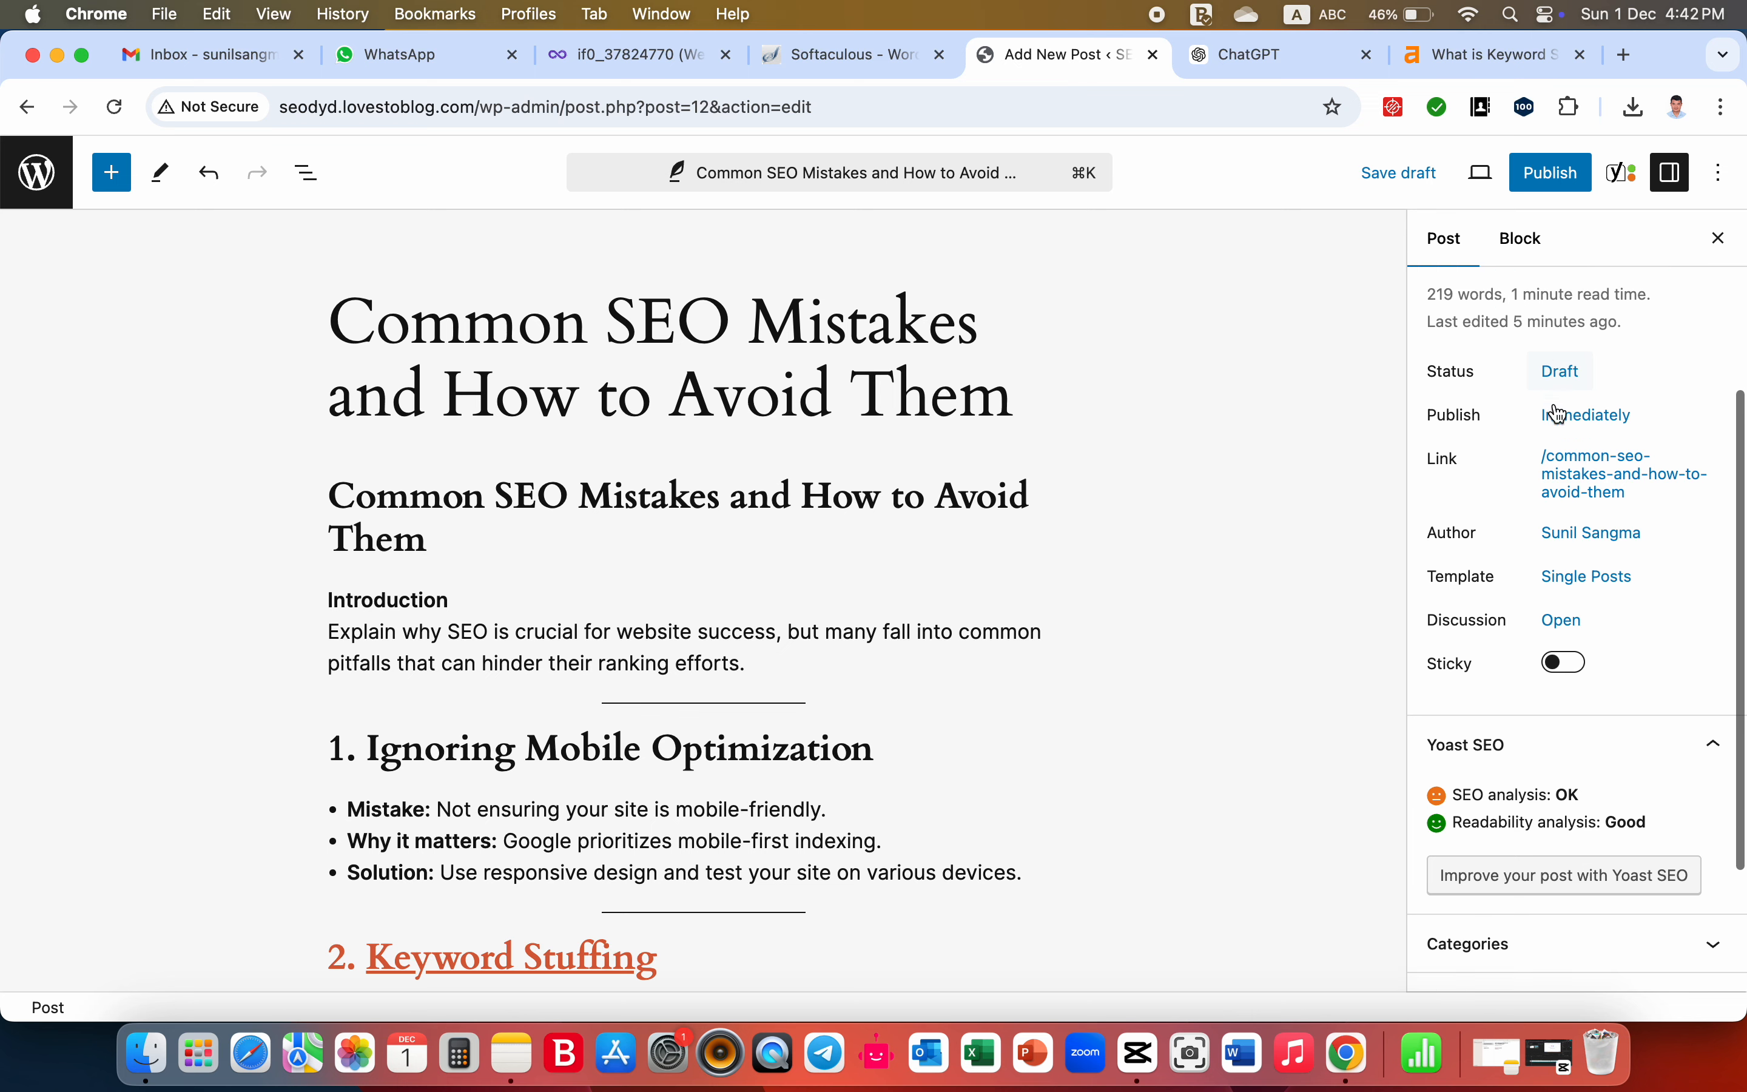
{"action": "scroll", "coordinate": [1559, 413], "scroll_direction": "down", "scroll_amount": 3}
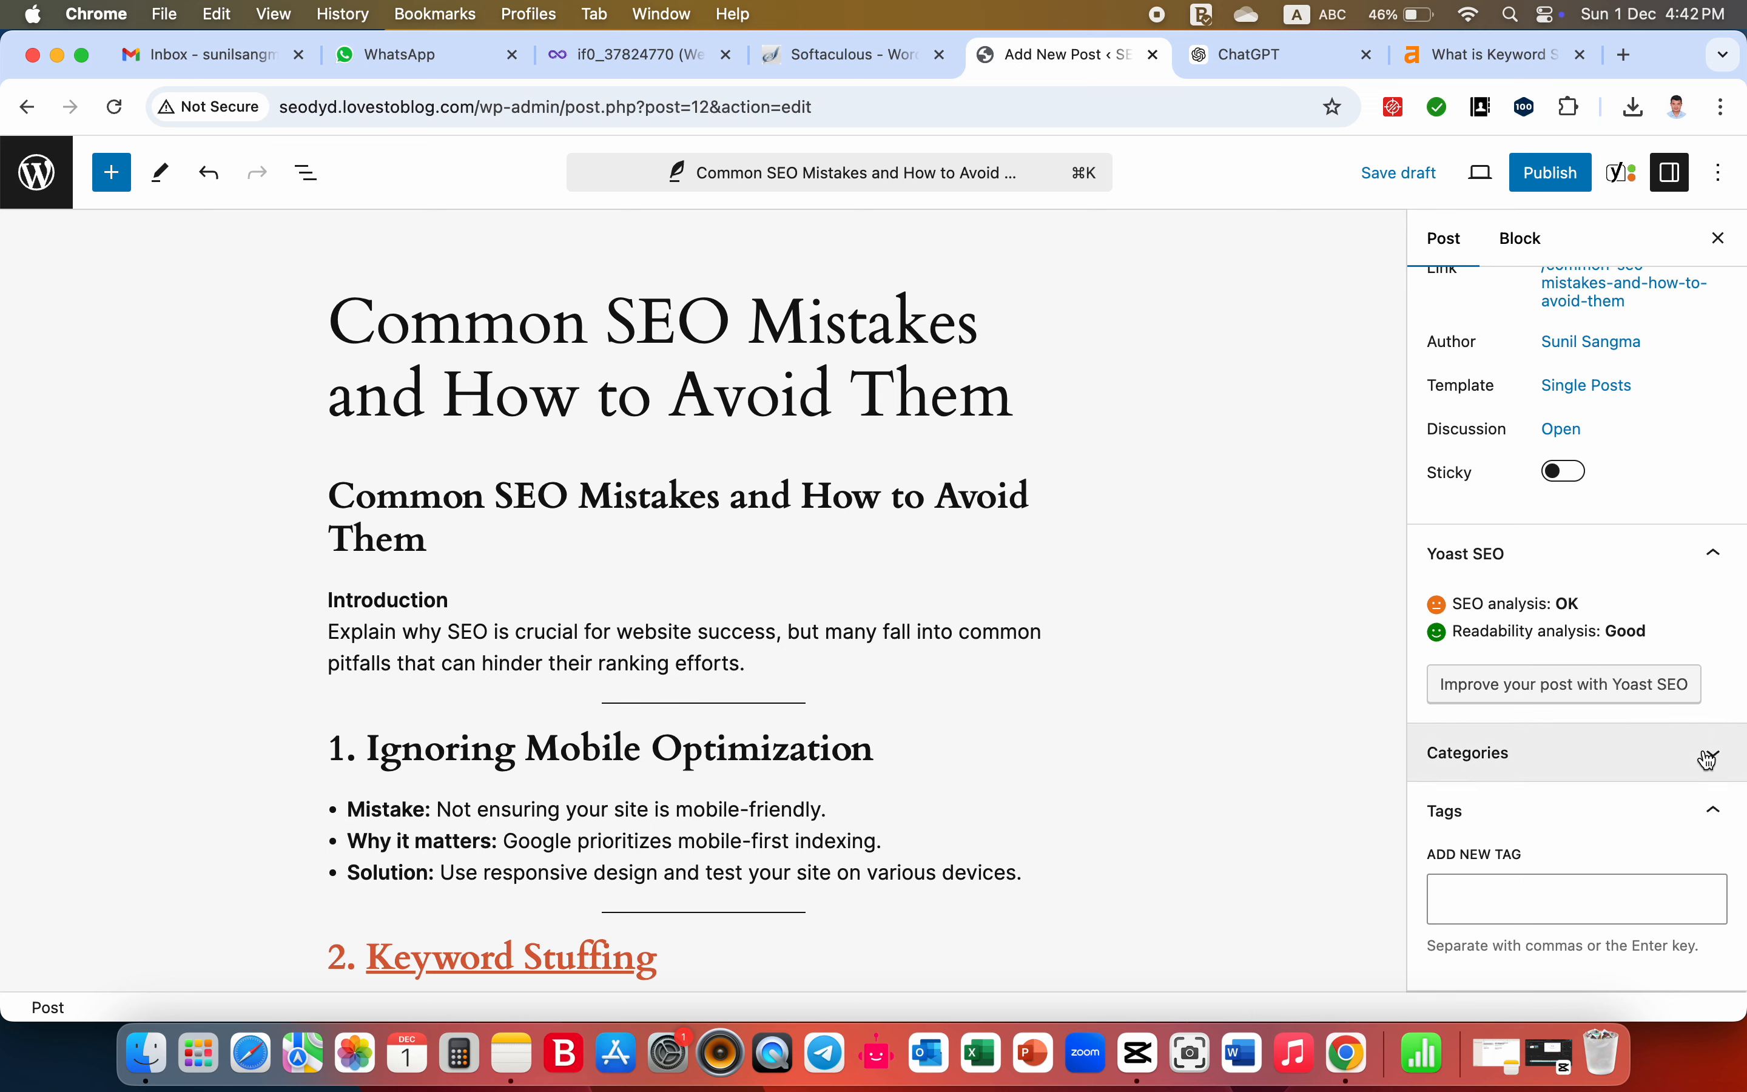
{"action": "left_click", "coordinate": [1718, 764]}
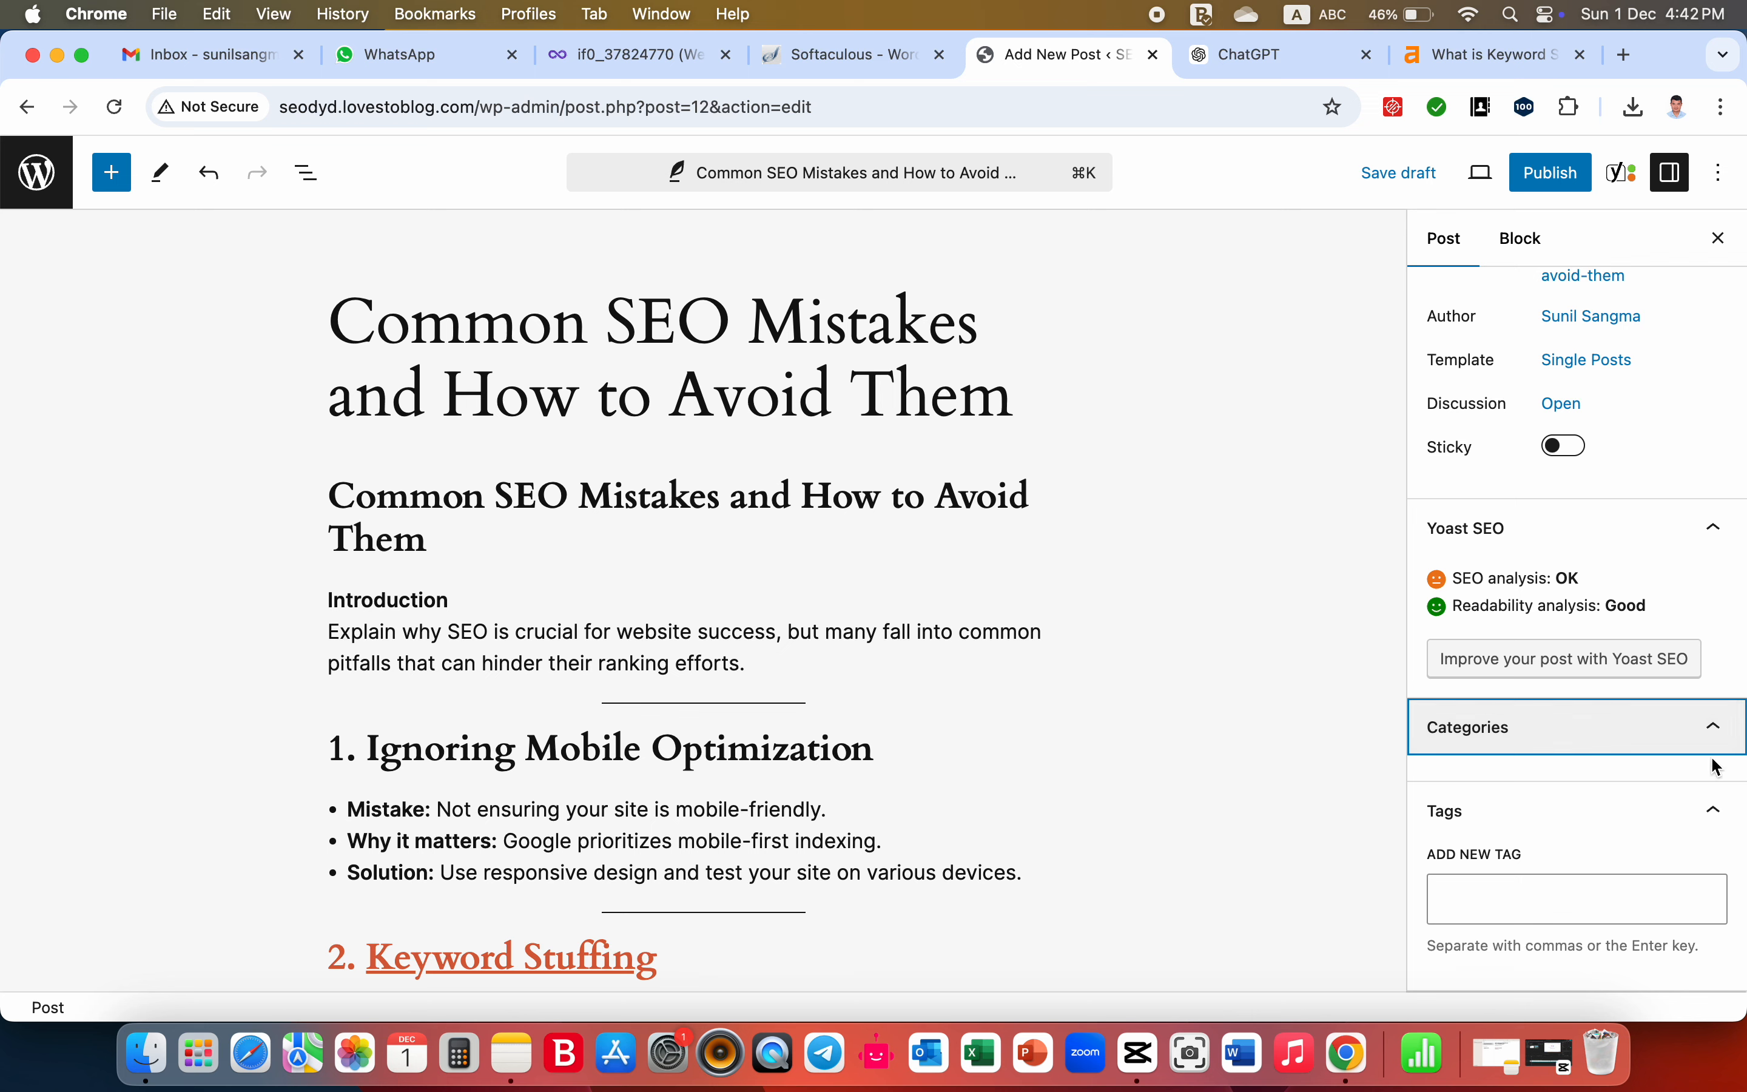
{"action": "scroll", "coordinate": [1527, 880], "scroll_direction": "down", "scroll_amount": 3}
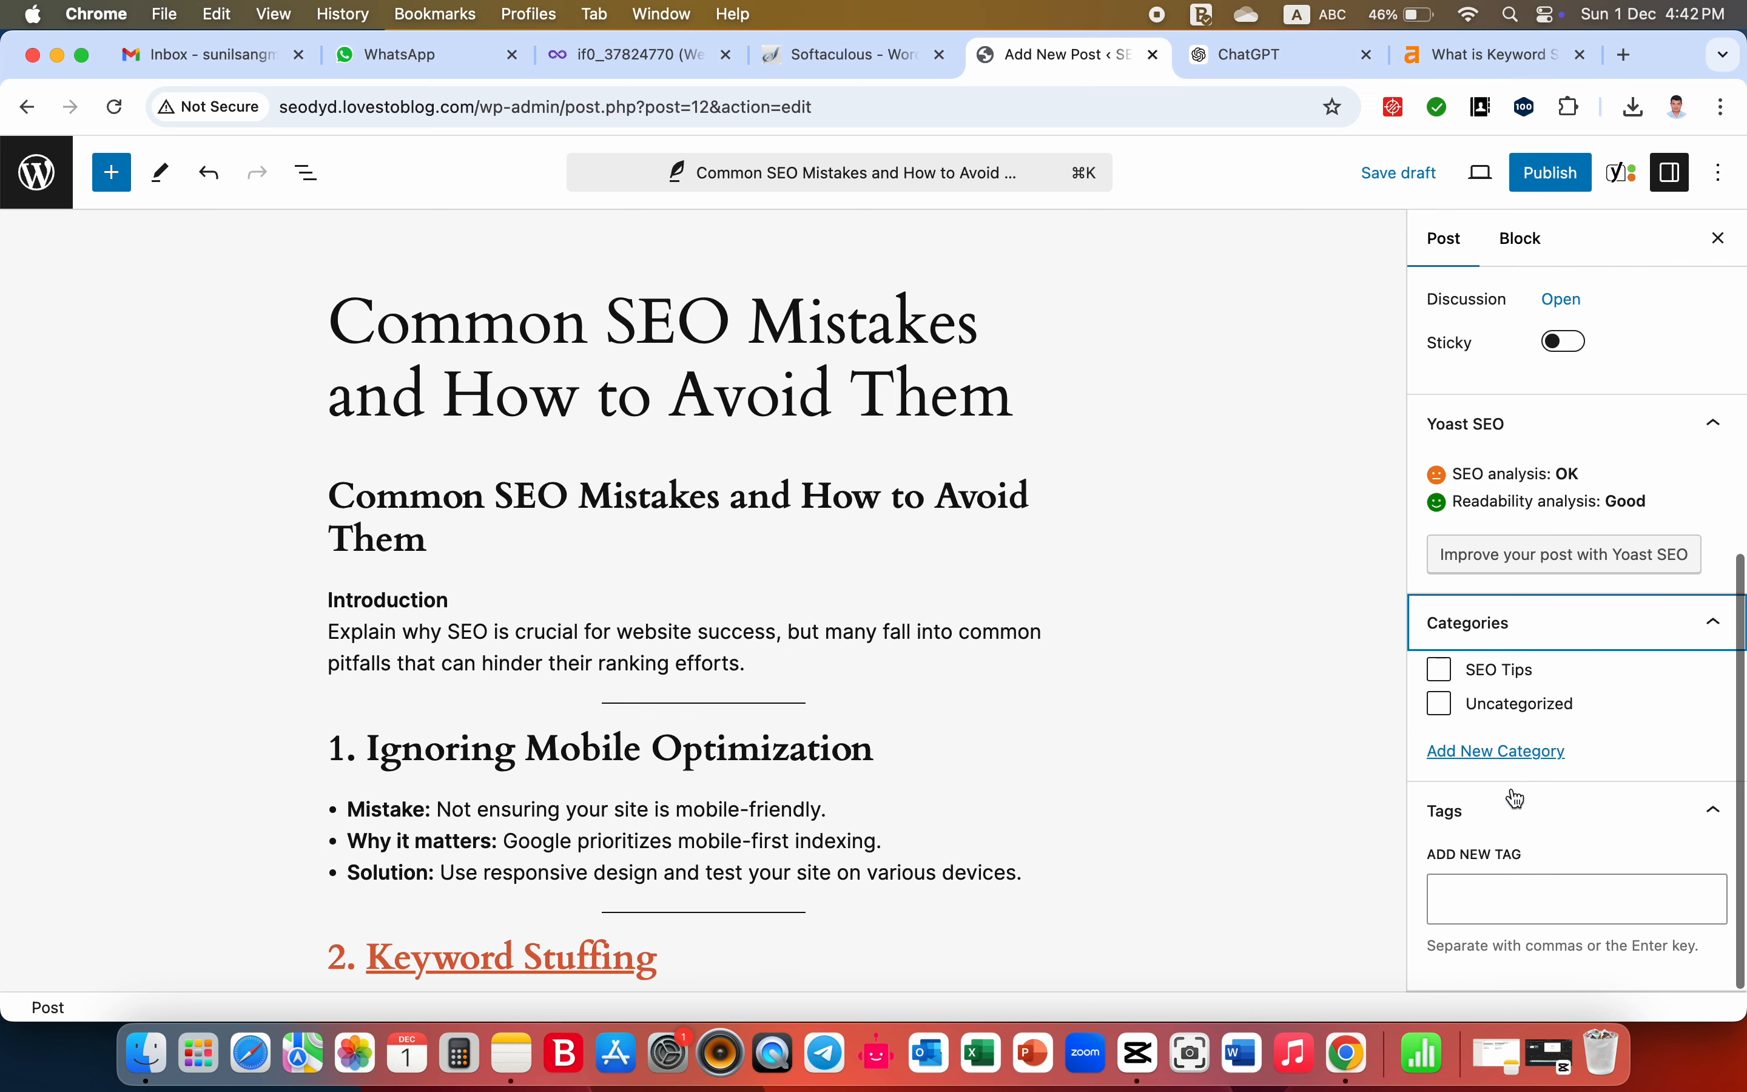
{"action": "left_click", "coordinate": [1440, 671]}
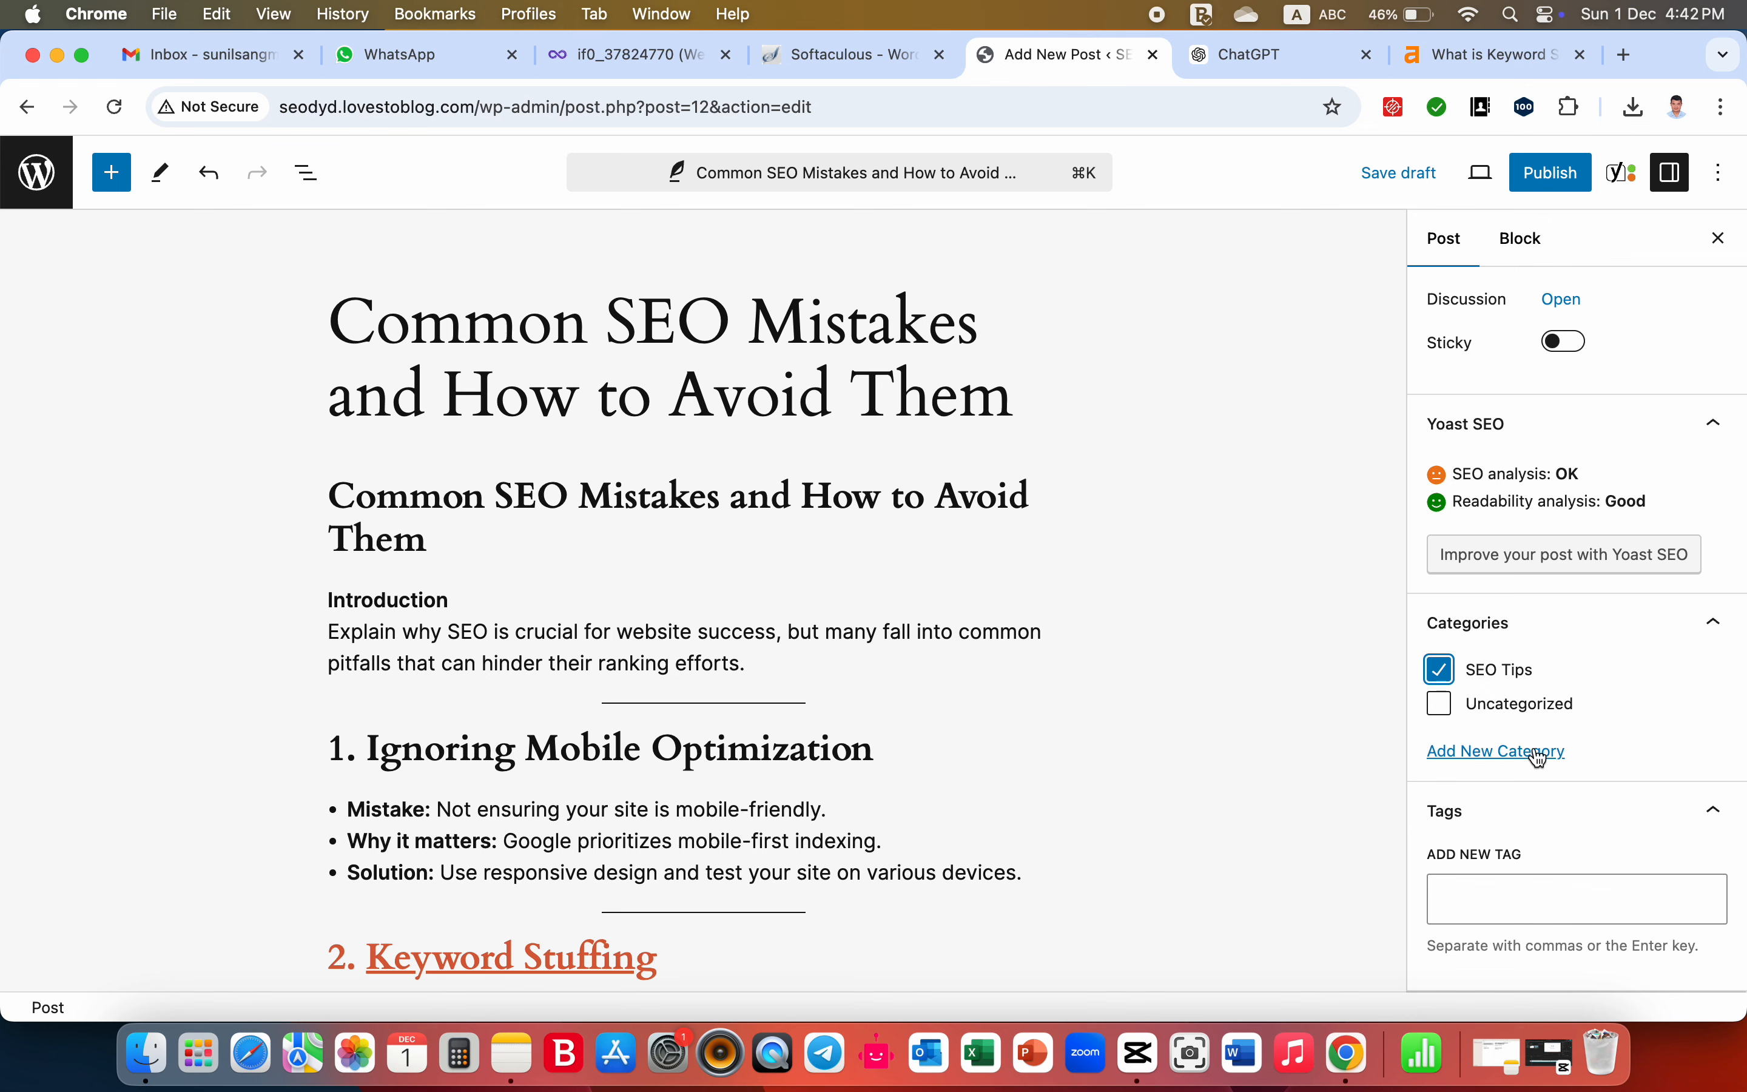
- Add the tags "seo tips" and "common seo mistakes" to the post
{"action": "left_click", "coordinate": [1488, 912]}
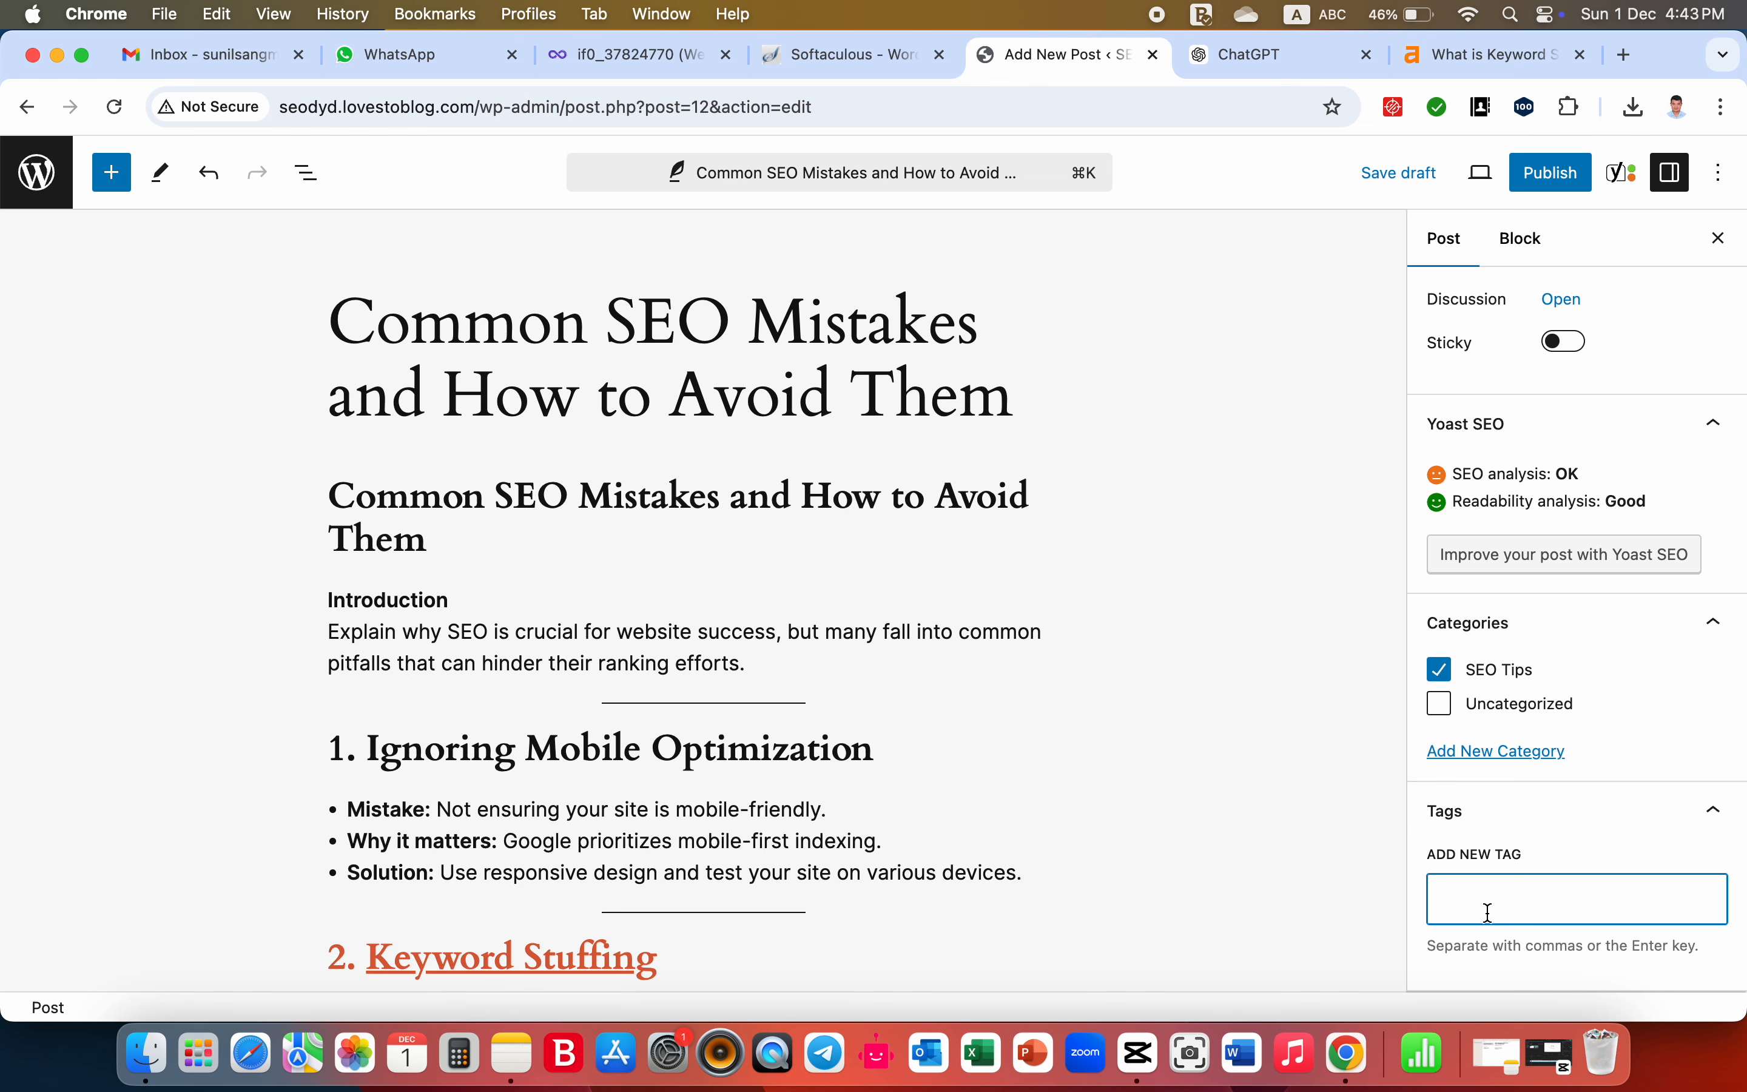
{"action": "type", "text": "seo tips s"}
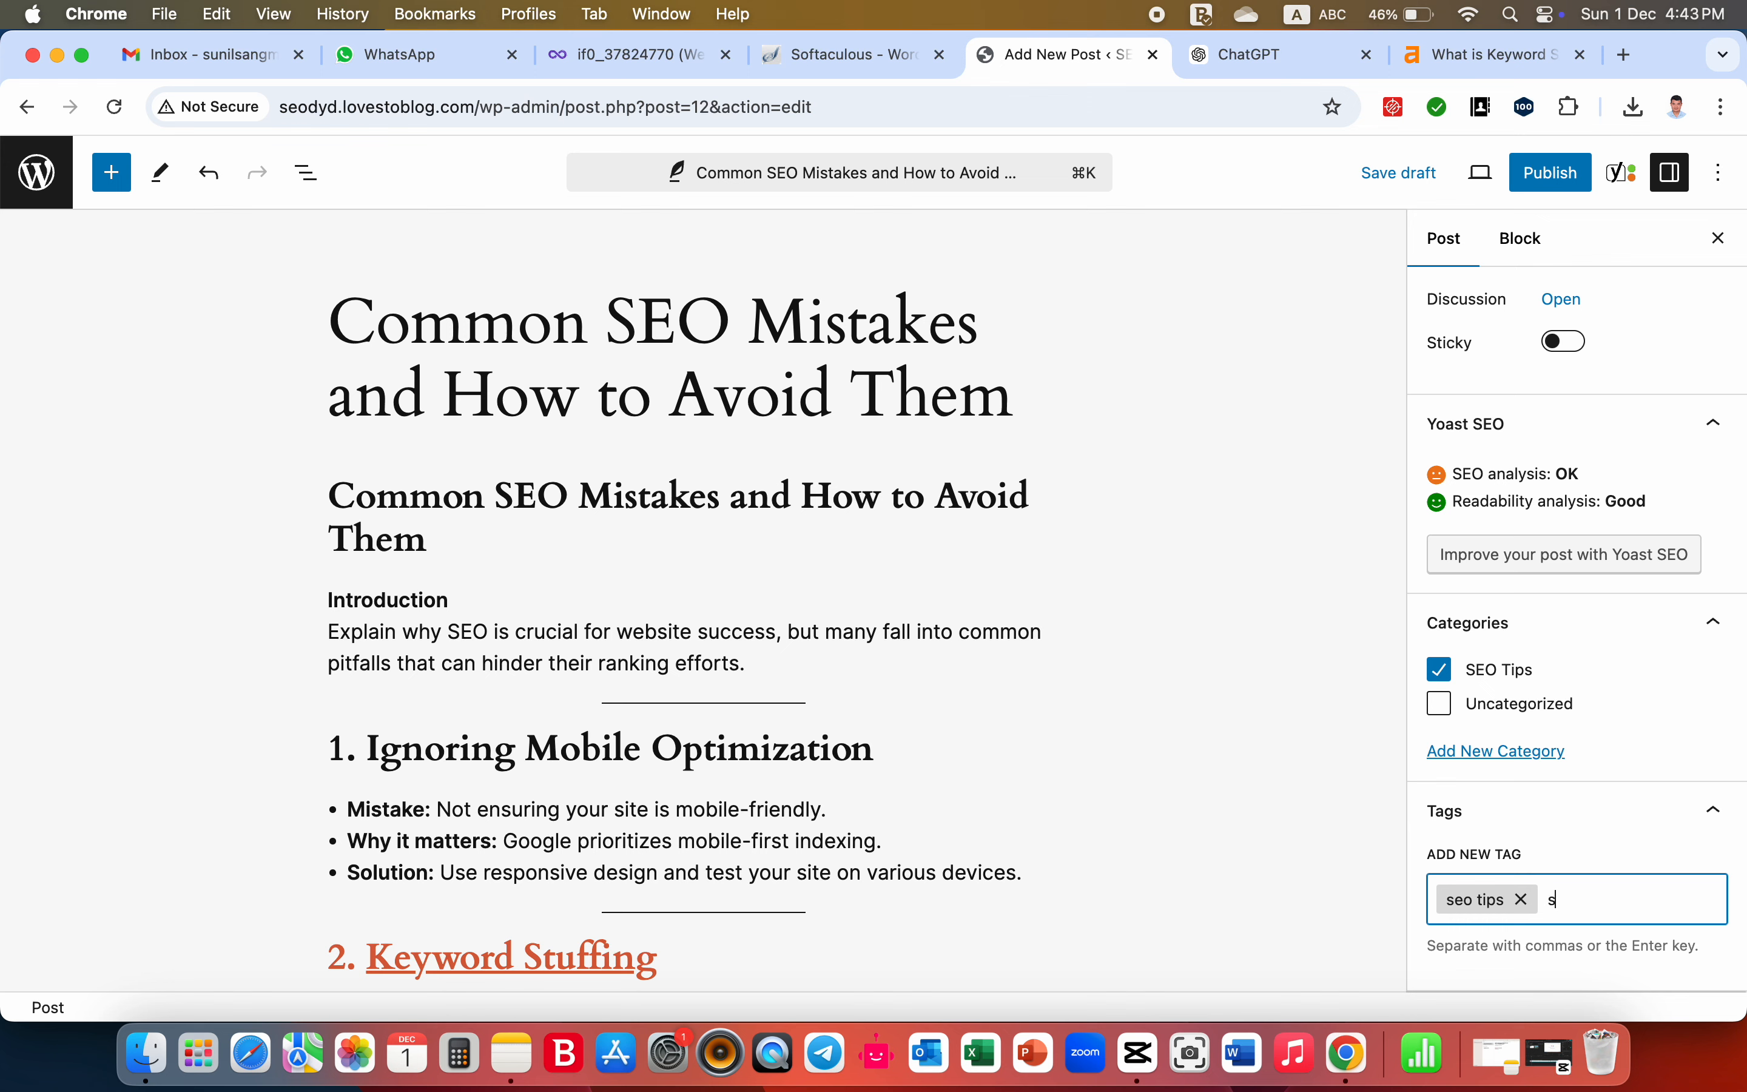
{"action": "type", "text": "o"}
{"action": "key", "text": "BackSpace"}
{"action": "key", "text": "BackSpace"}
{"action": "type", "text": "common seo mi"}
{"action": "key", "text": "Return"}
{"action": "key", "text": "BackSpace"}
{"action": "scroll", "coordinate": [1560, 882], "scroll_direction": "up", "scroll_amount": 1}
{"action": "scroll", "coordinate": [1560, 882], "scroll_direction": "down", "scroll_amount": 1}
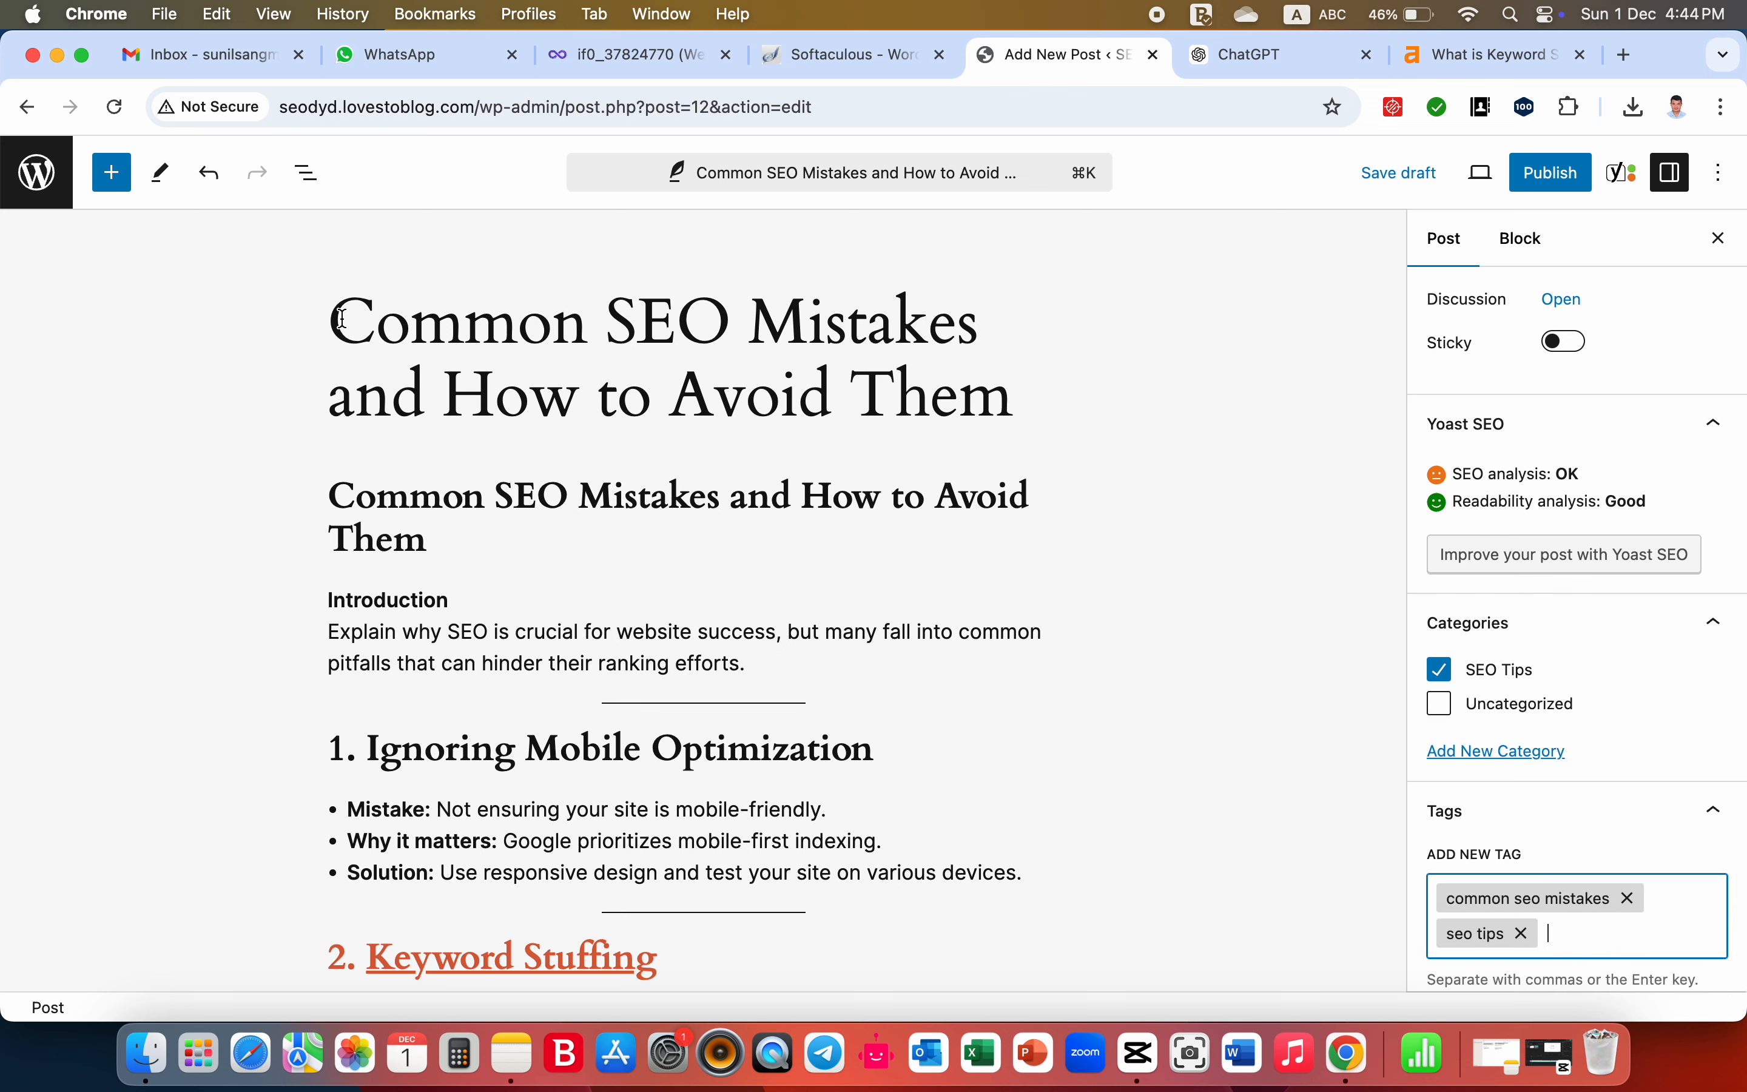
- Copy the full post title and close the Ahrefs page about keyword stuffing
{"action": "left_click_drag", "start_coordinate": [330, 317], "coordinate": [1037, 398]}
{"action": "key", "text": "super+c"}
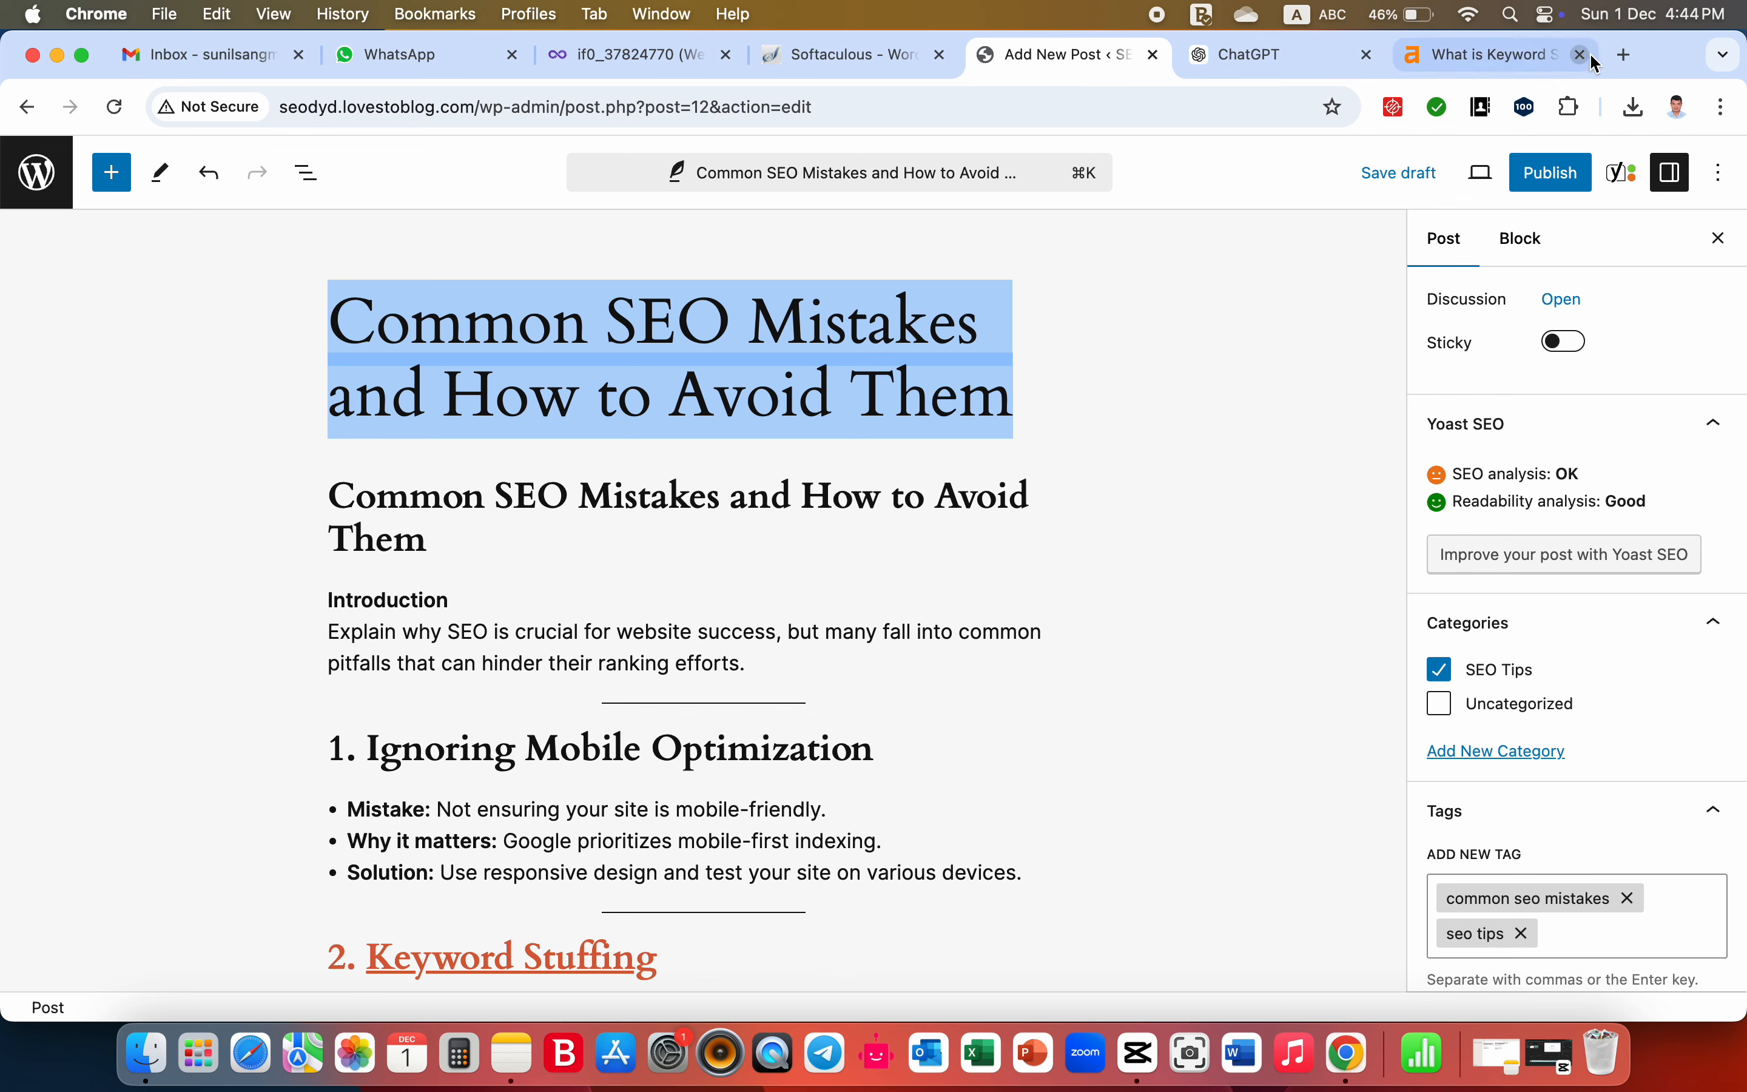
{"action": "left_click", "coordinate": [1633, 64]}
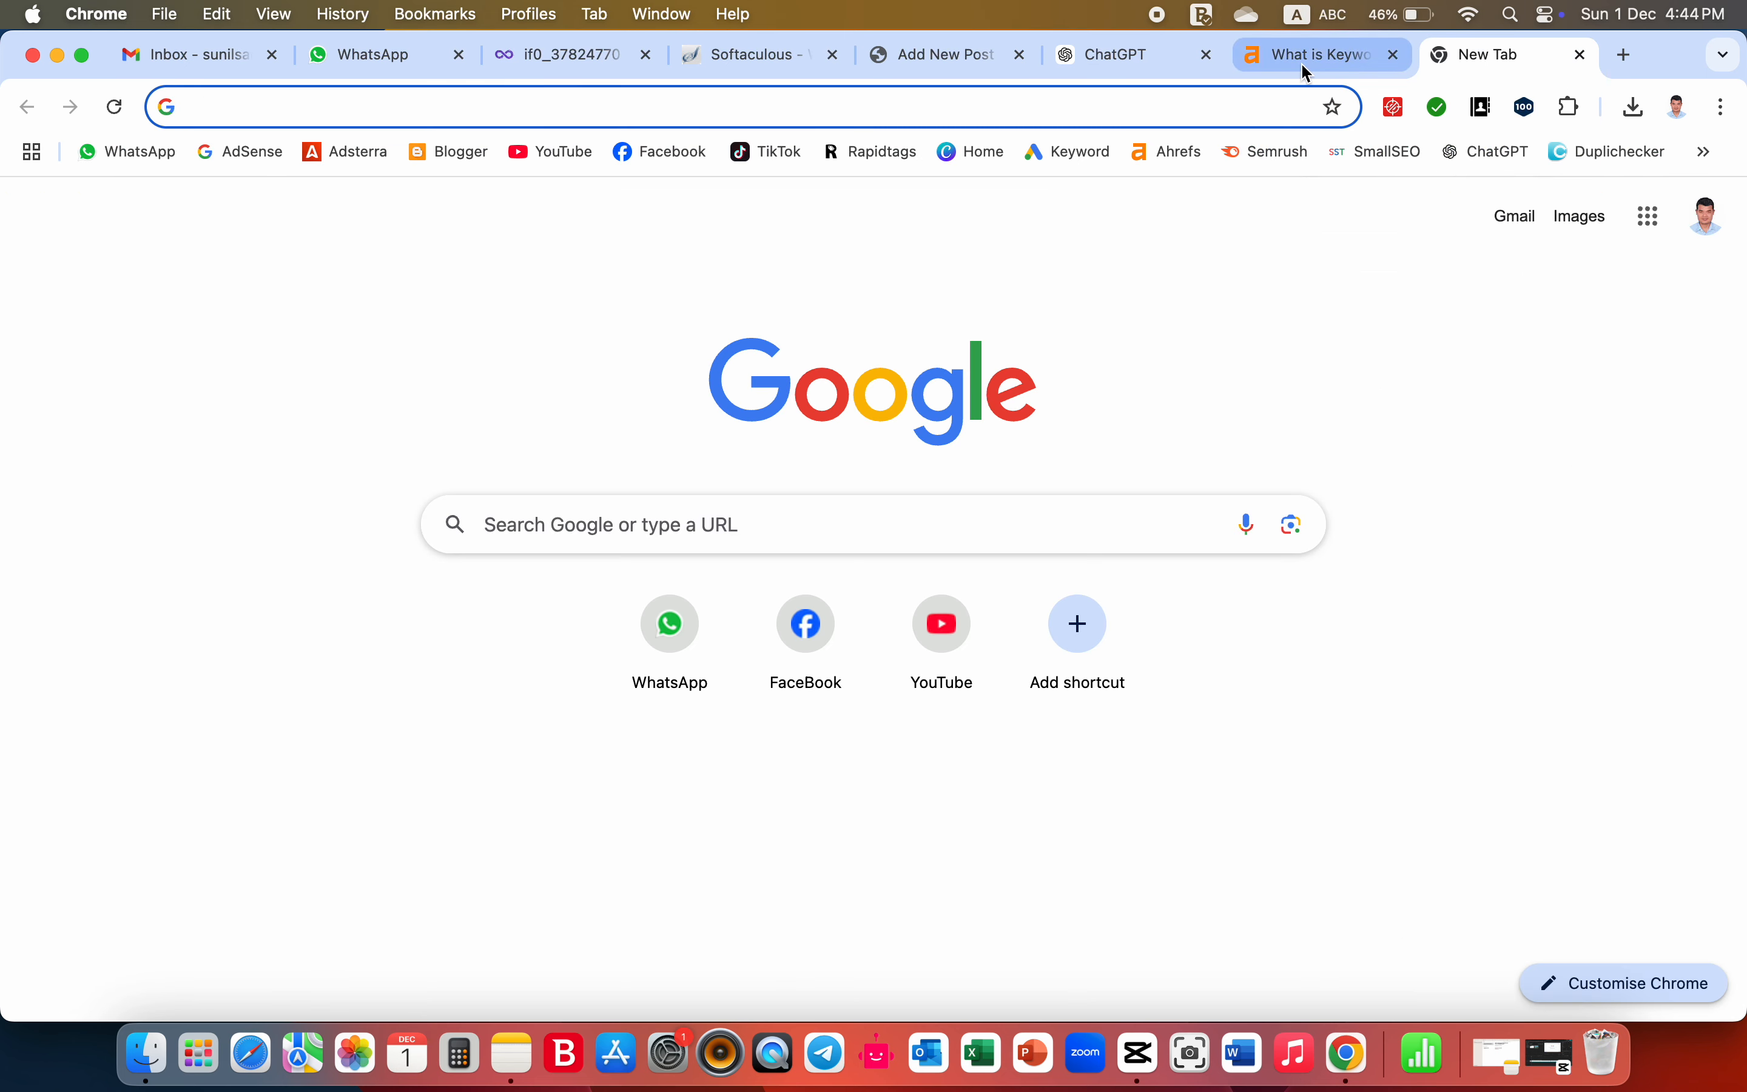
{"action": "left_click", "coordinate": [1301, 62]}
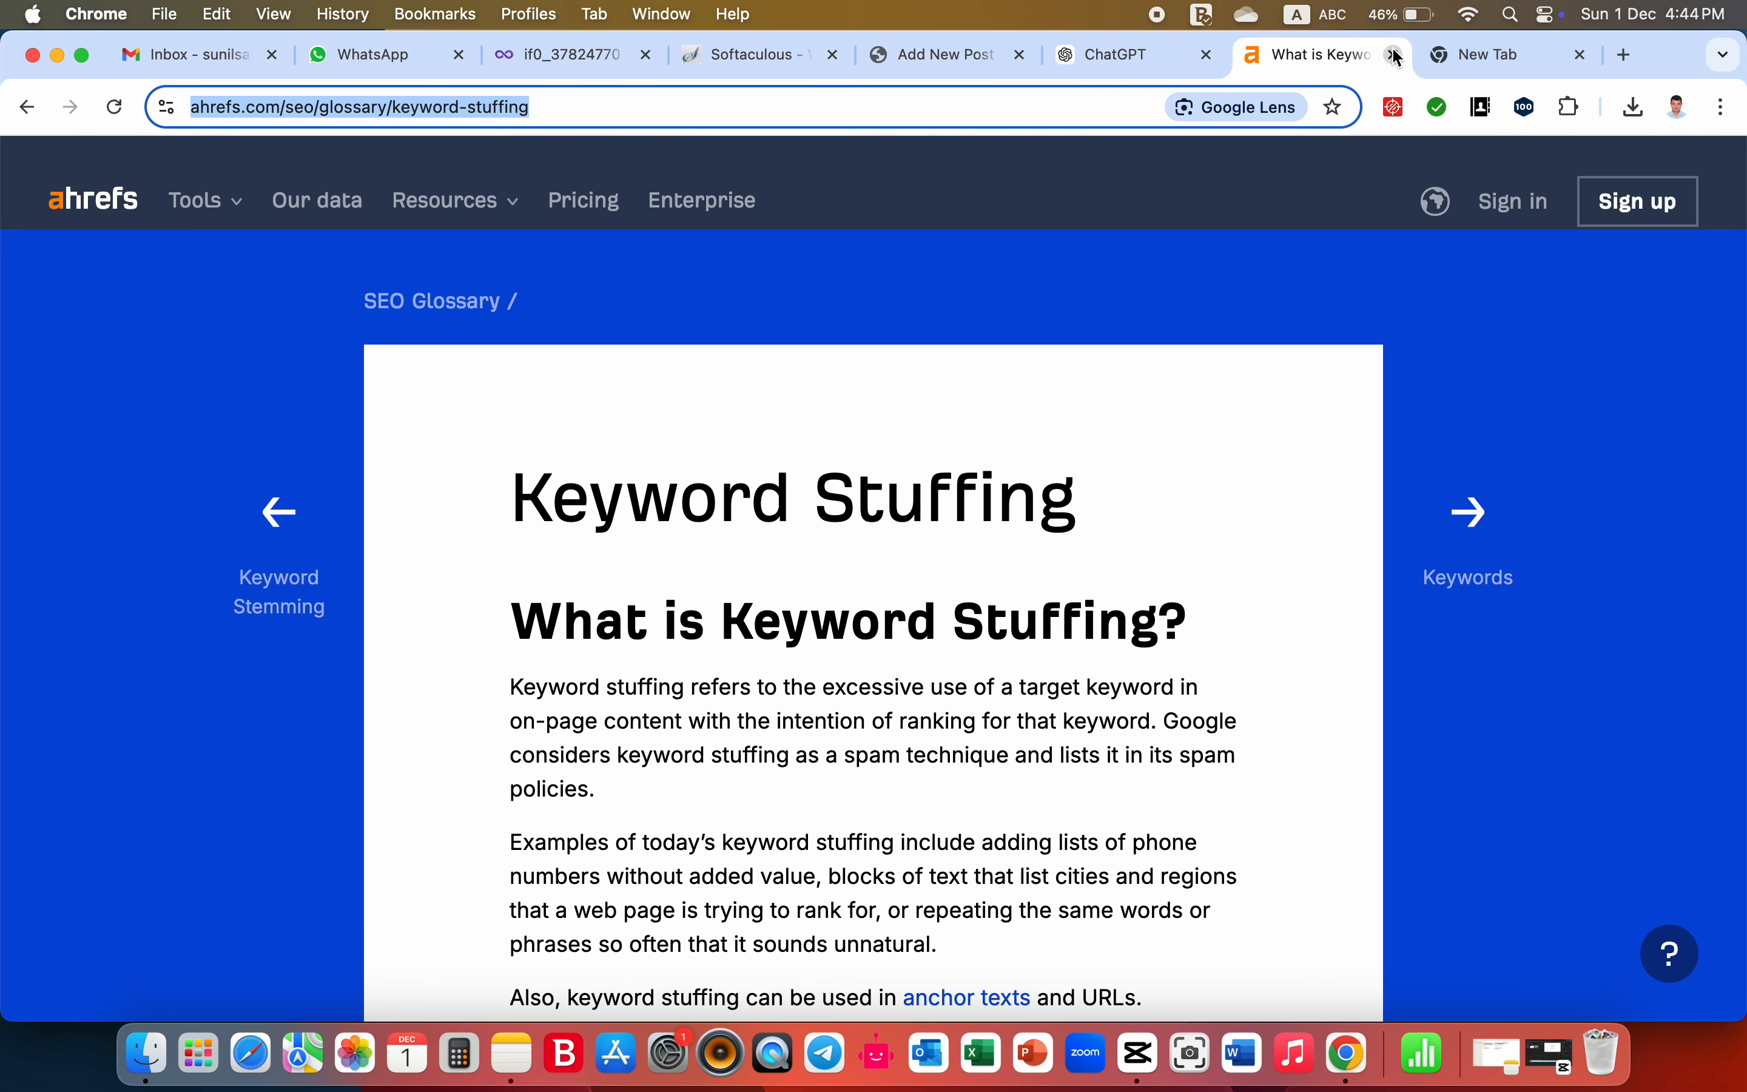
{"action": "key", "text": "super+w"}
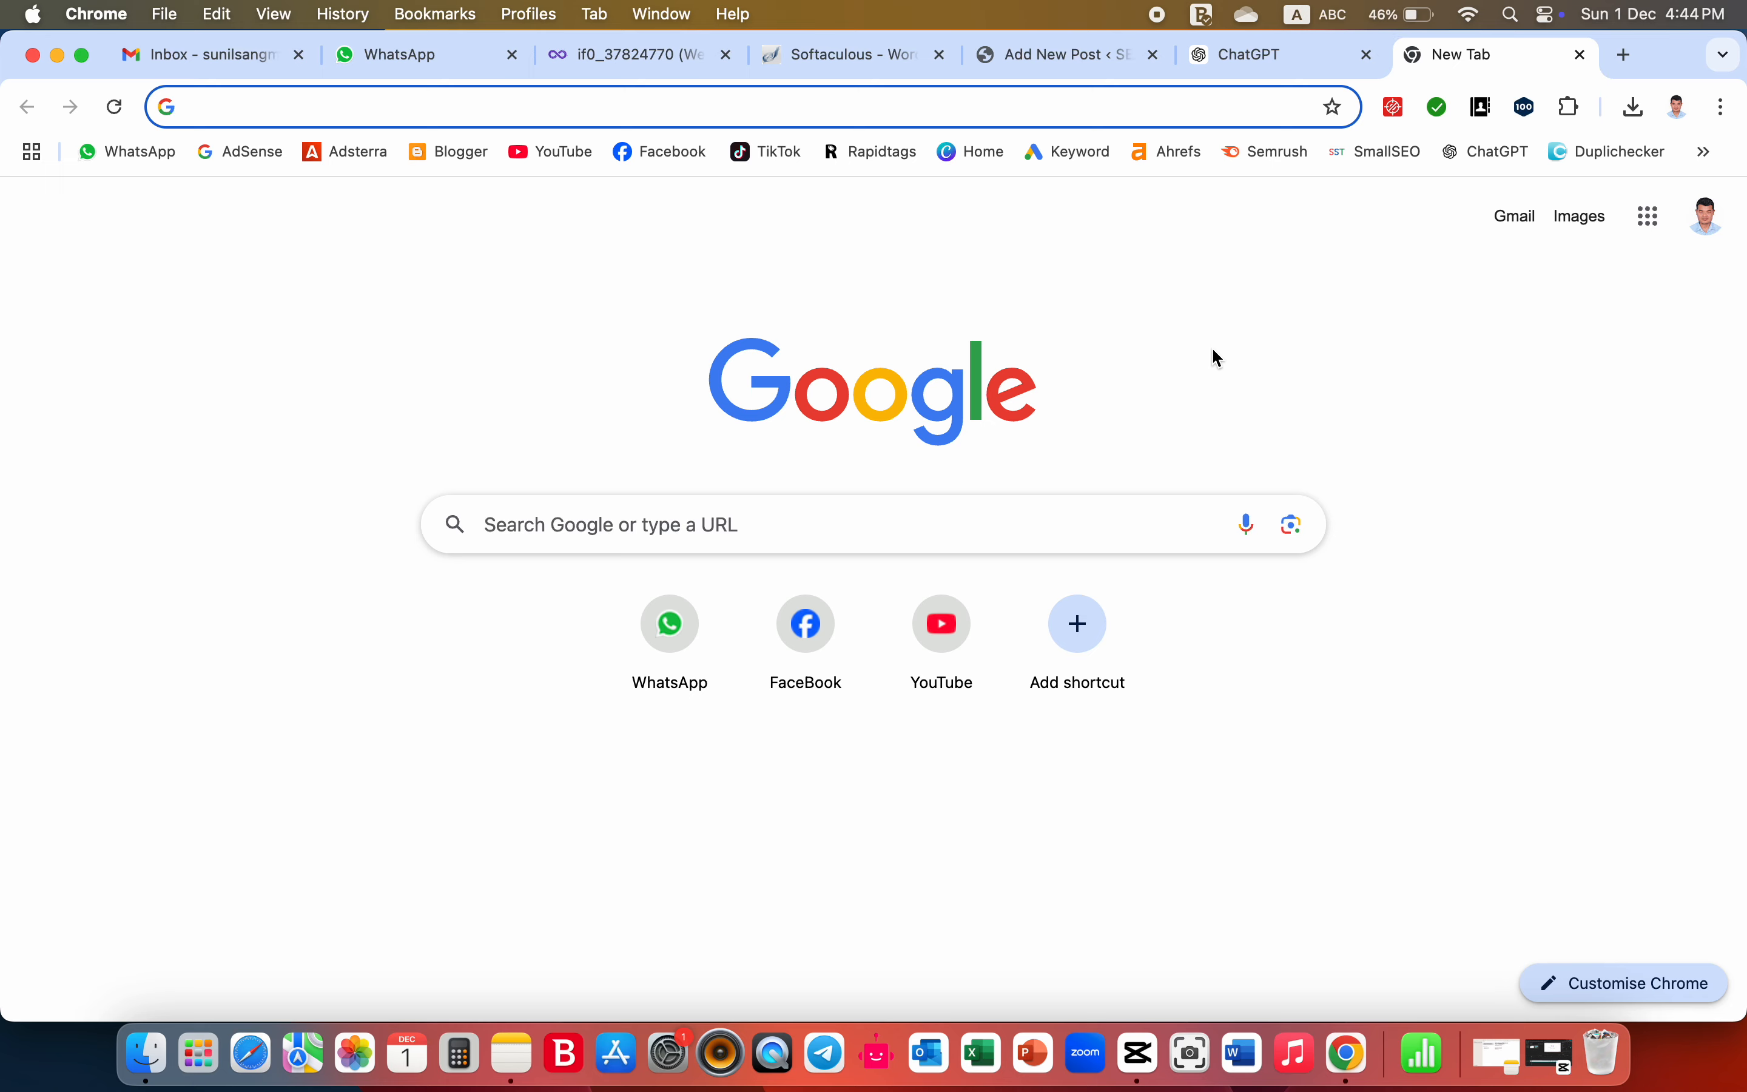
- Open Rapidtags in the new browser tab and generate tags for "Common SEO Mistakes and How to Avoid Them"
{"action": "left_click", "coordinate": [1708, 151]}
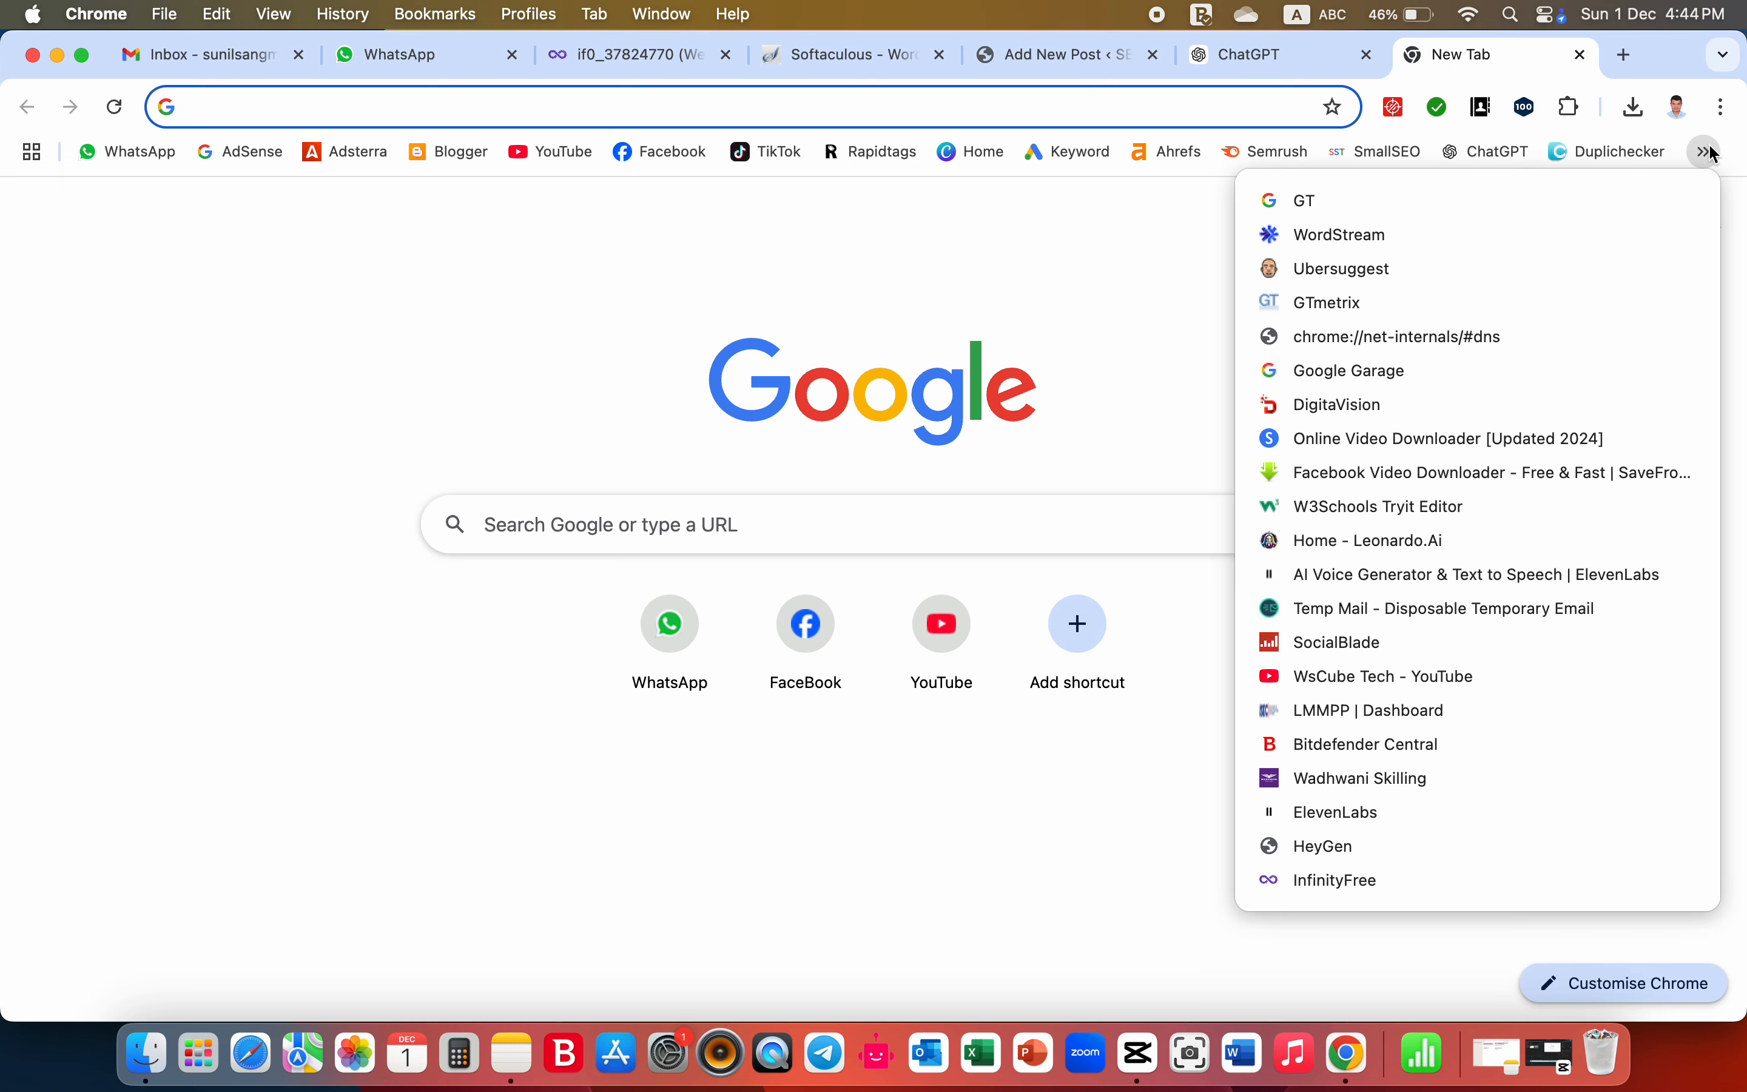
{"action": "left_click", "coordinate": [1181, 235]}
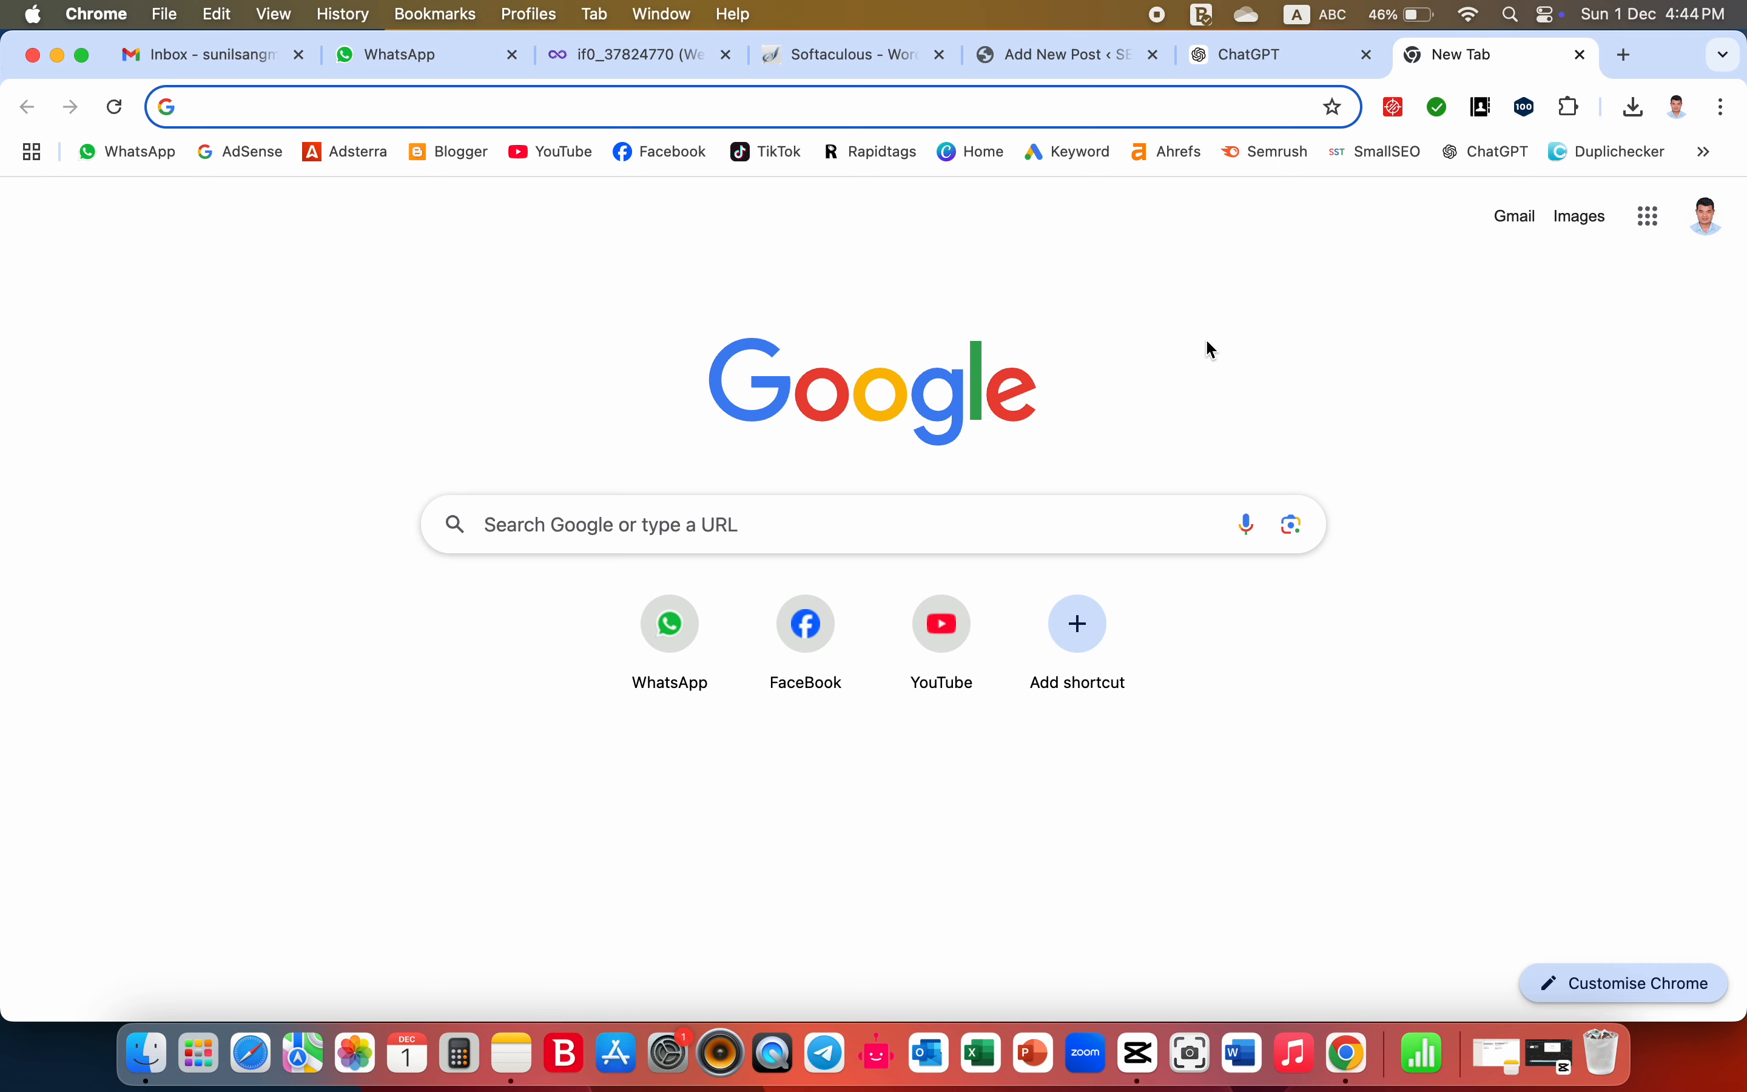
{"action": "left_click", "coordinate": [864, 152]}
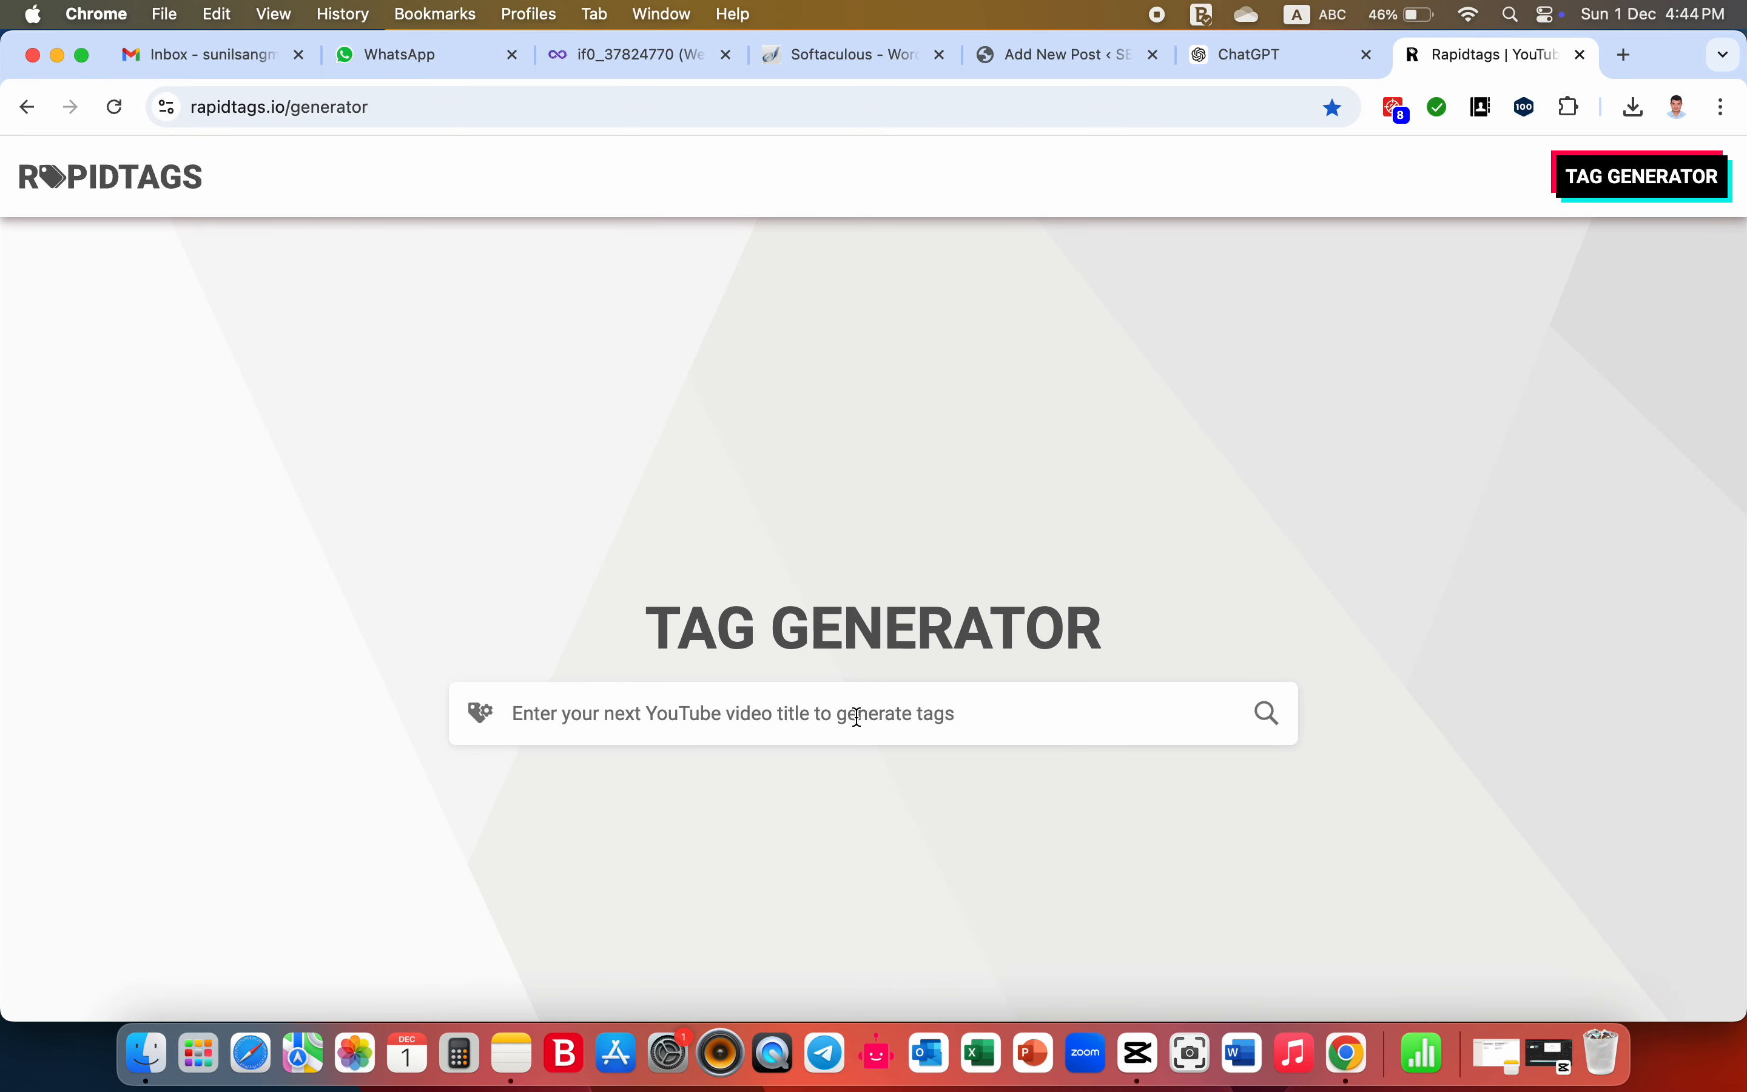
{"action": "left_click", "coordinate": [857, 715]}
{"action": "key", "text": "super+v"}
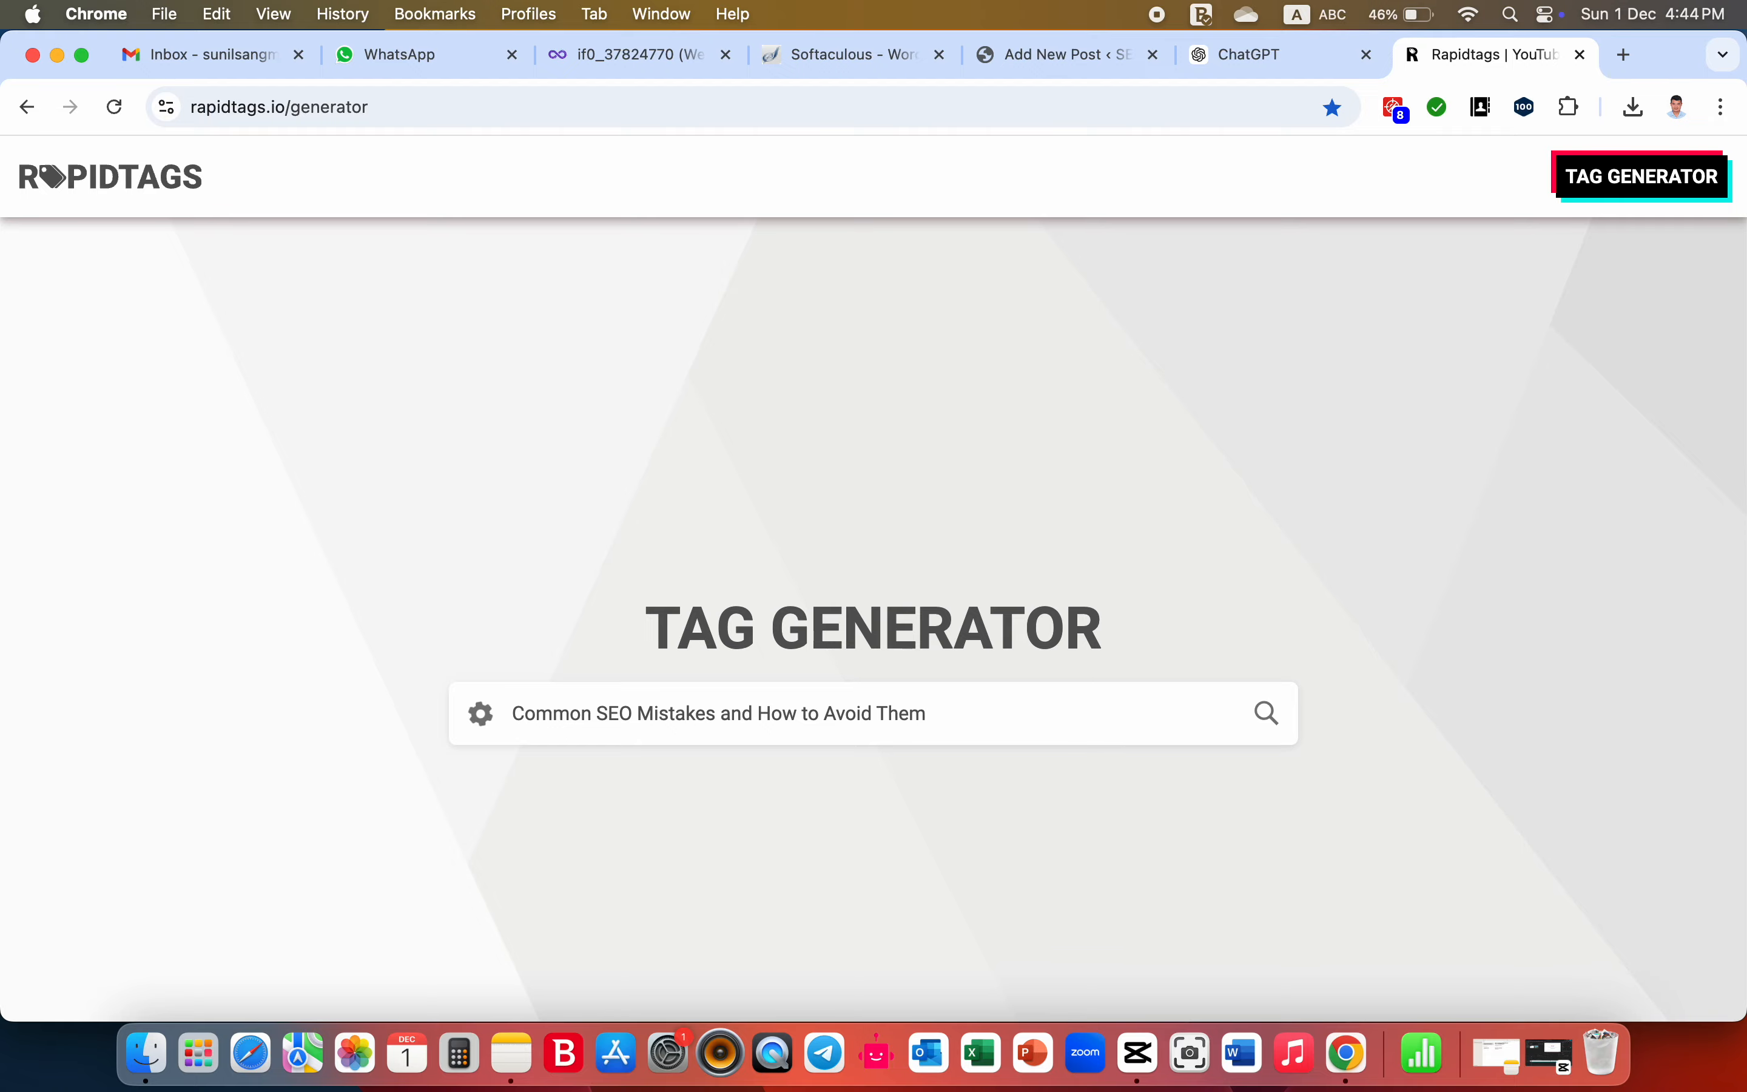
{"action": "key", "text": "Return"}
{"action": "scroll", "coordinate": [750, 924], "scroll_direction": "down", "scroll_amount": 2}
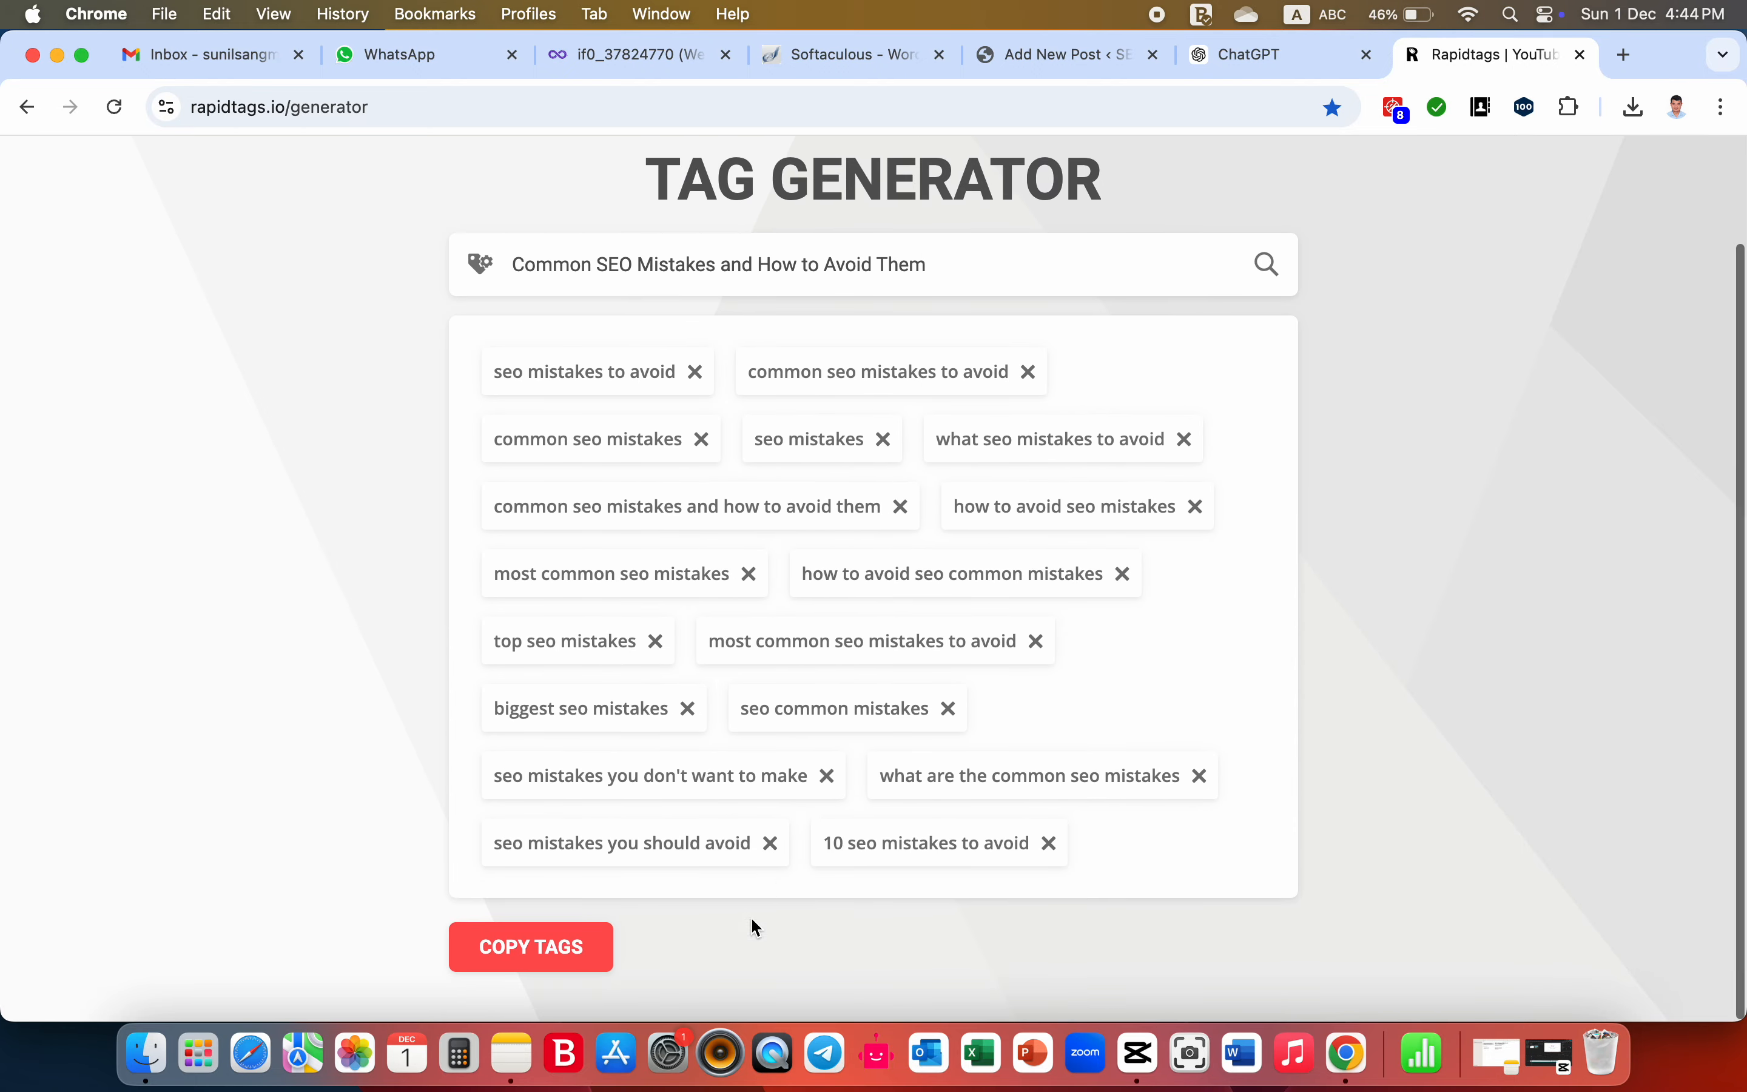
- Copy all the generated tags from Rapidtags into the WordPress post's tags
{"action": "left_click", "coordinate": [552, 959]}
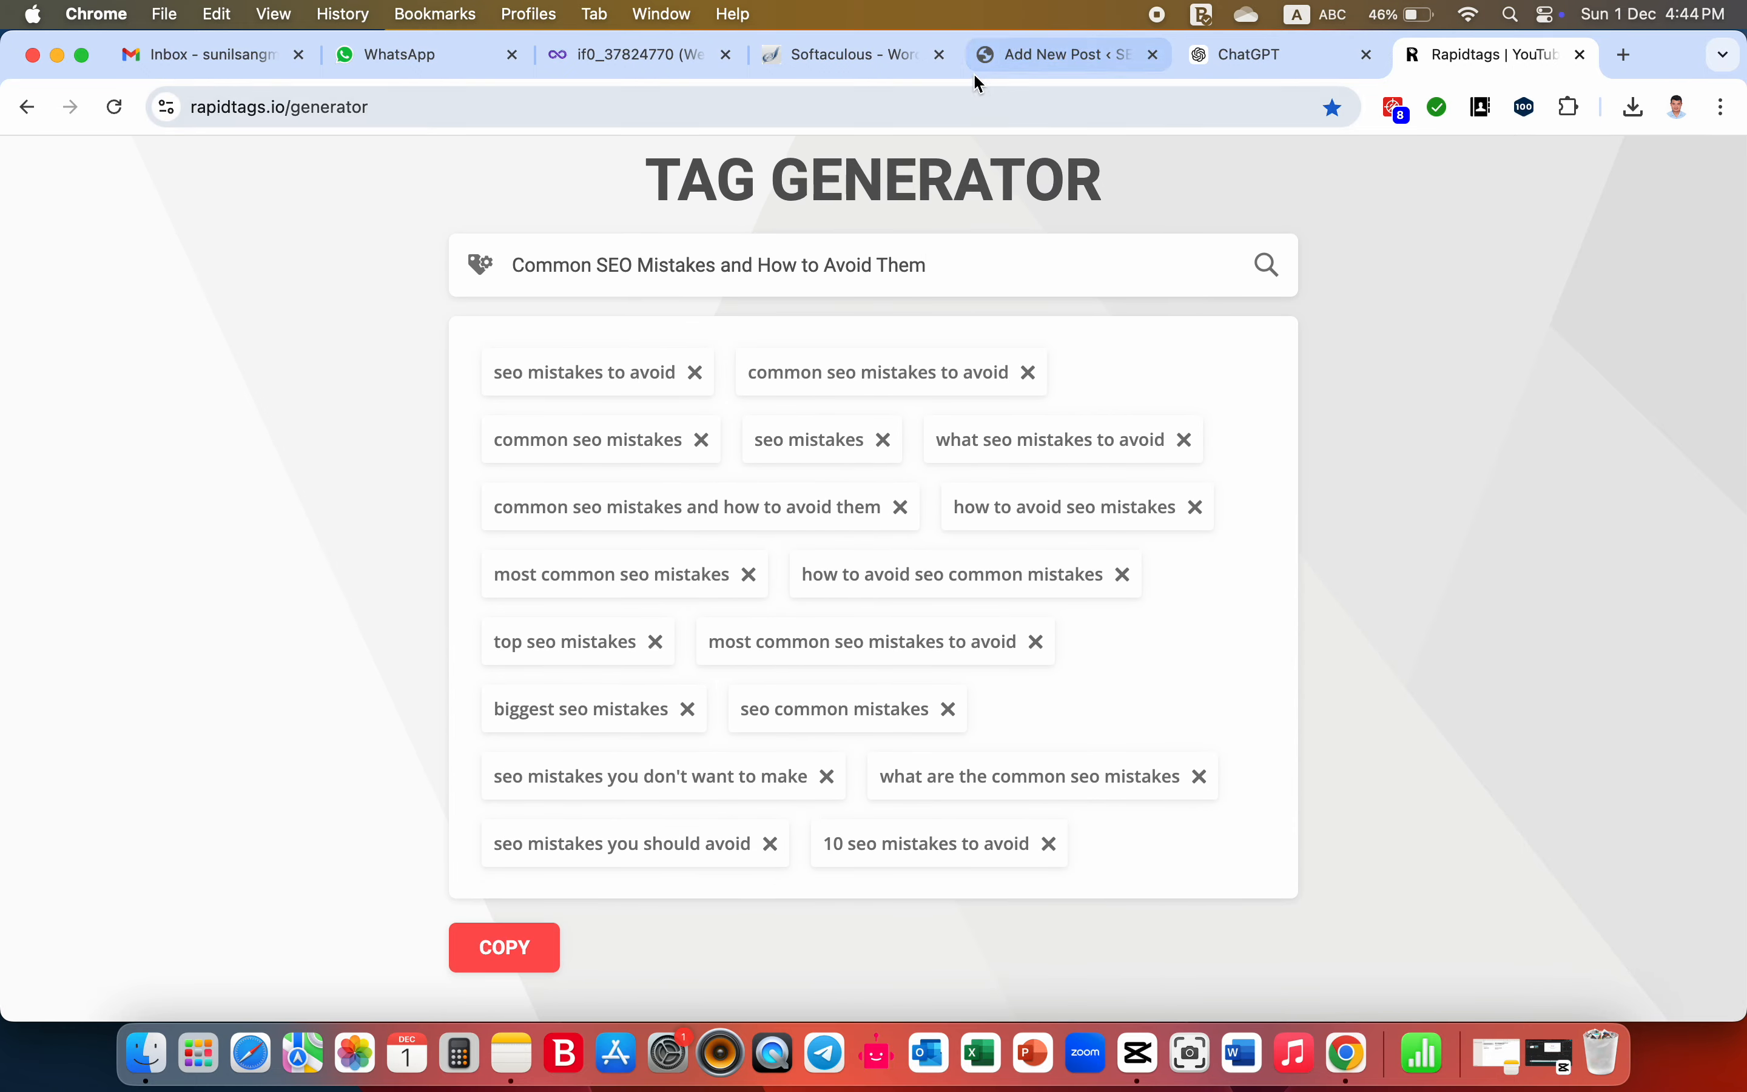
{"action": "left_click", "coordinate": [1003, 57]}
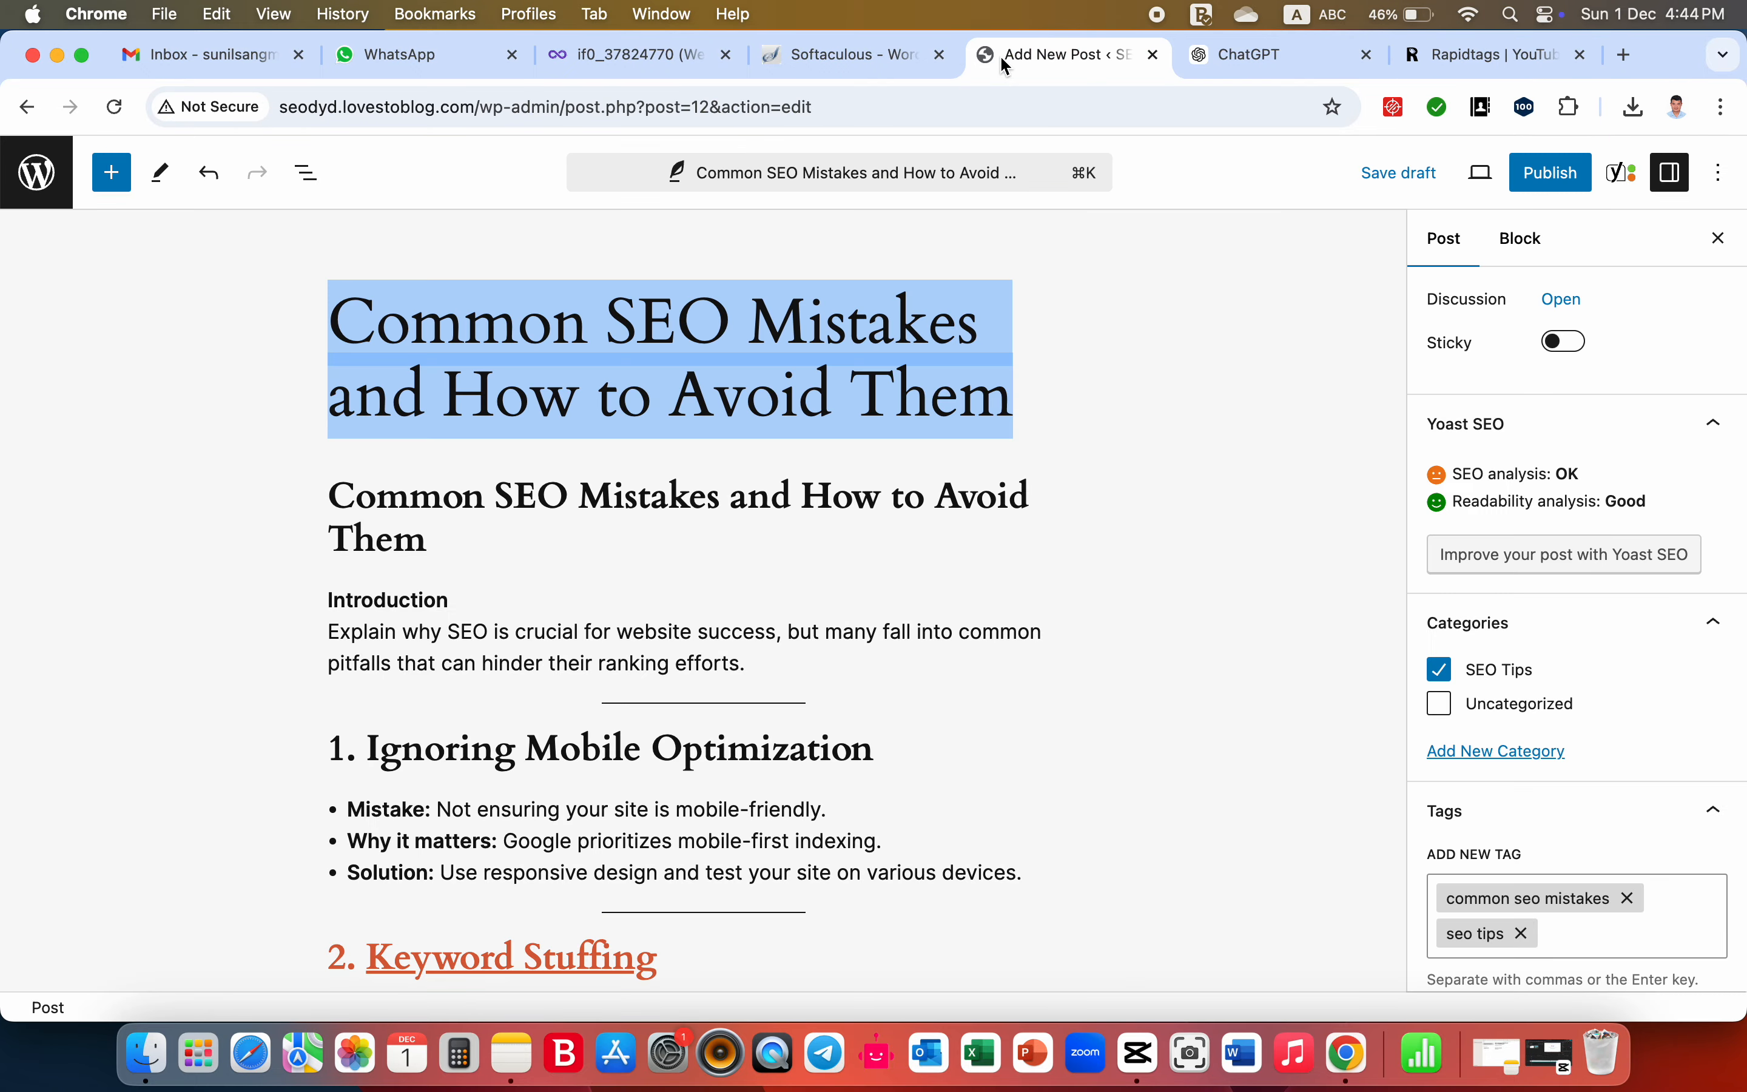
{"action": "left_click", "coordinate": [1580, 926]}
{"action": "key", "text": "super+v"}
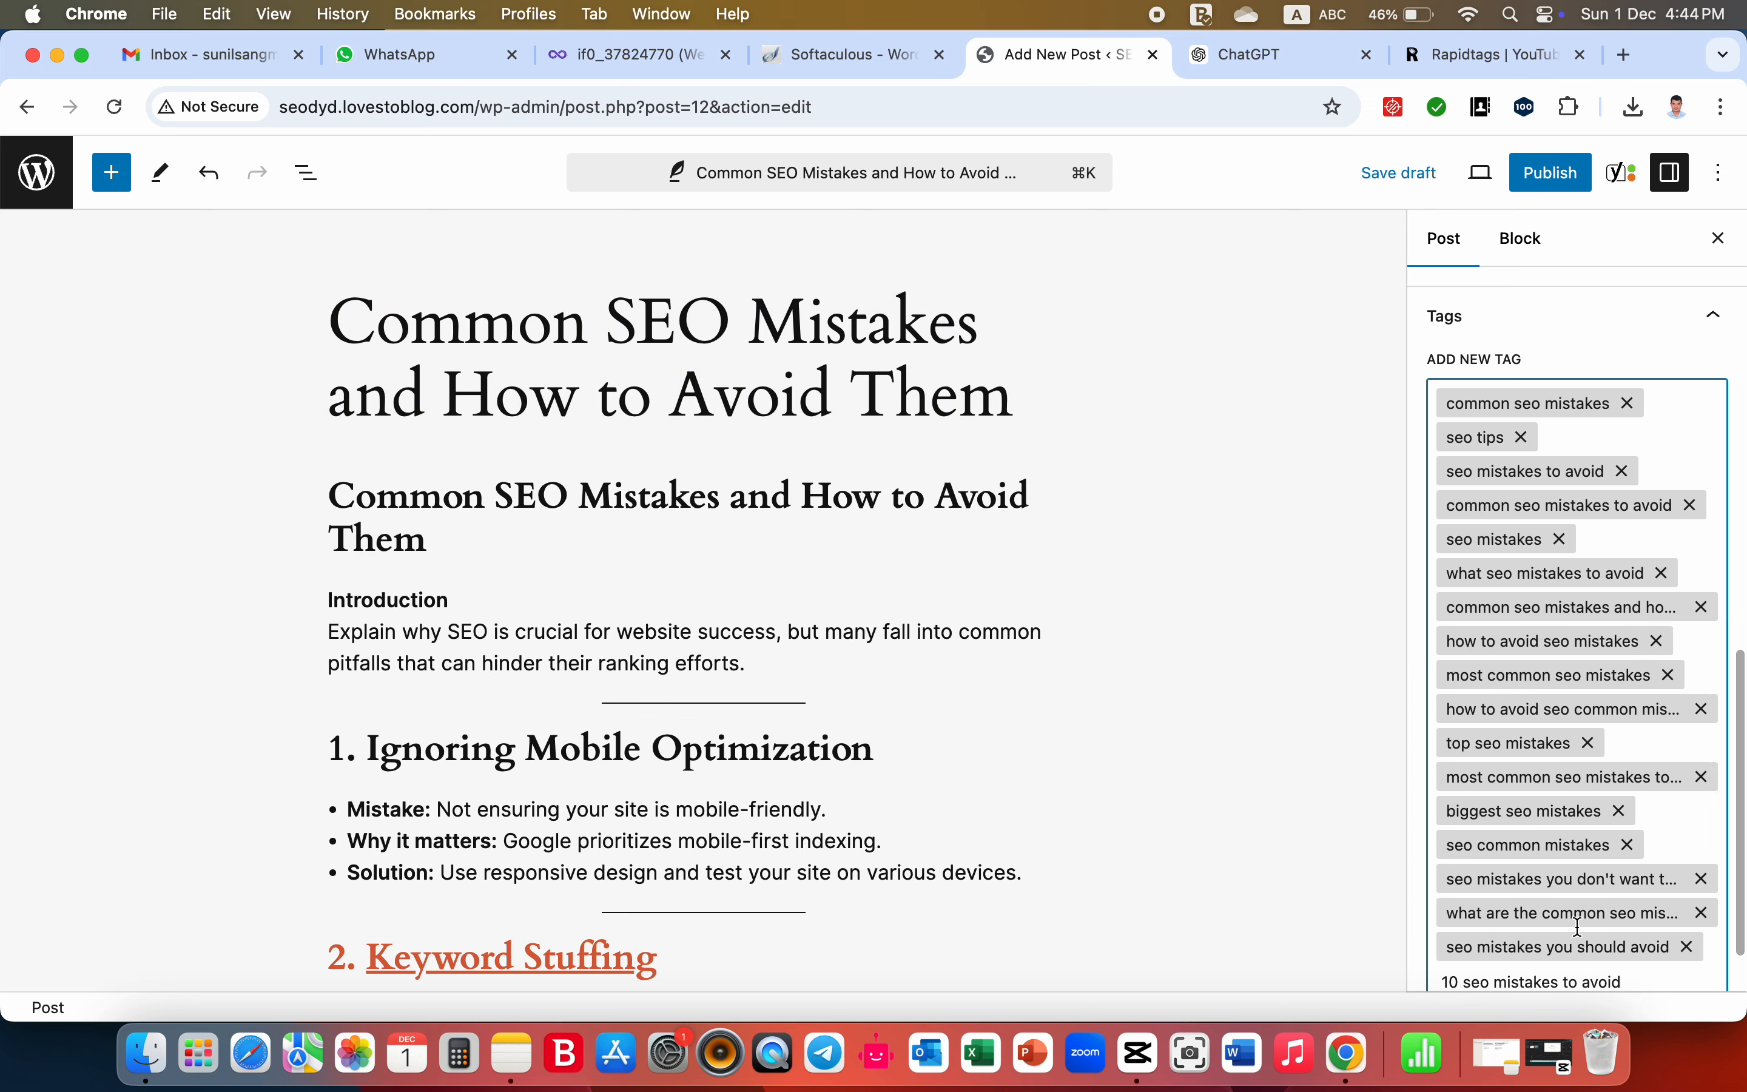
- Remove the trailing post tags from "10 seo mistakes to avoid" back through "top seo mistakes"
{"action": "scroll", "coordinate": [1580, 926], "scroll_direction": "down", "scroll_amount": 2}
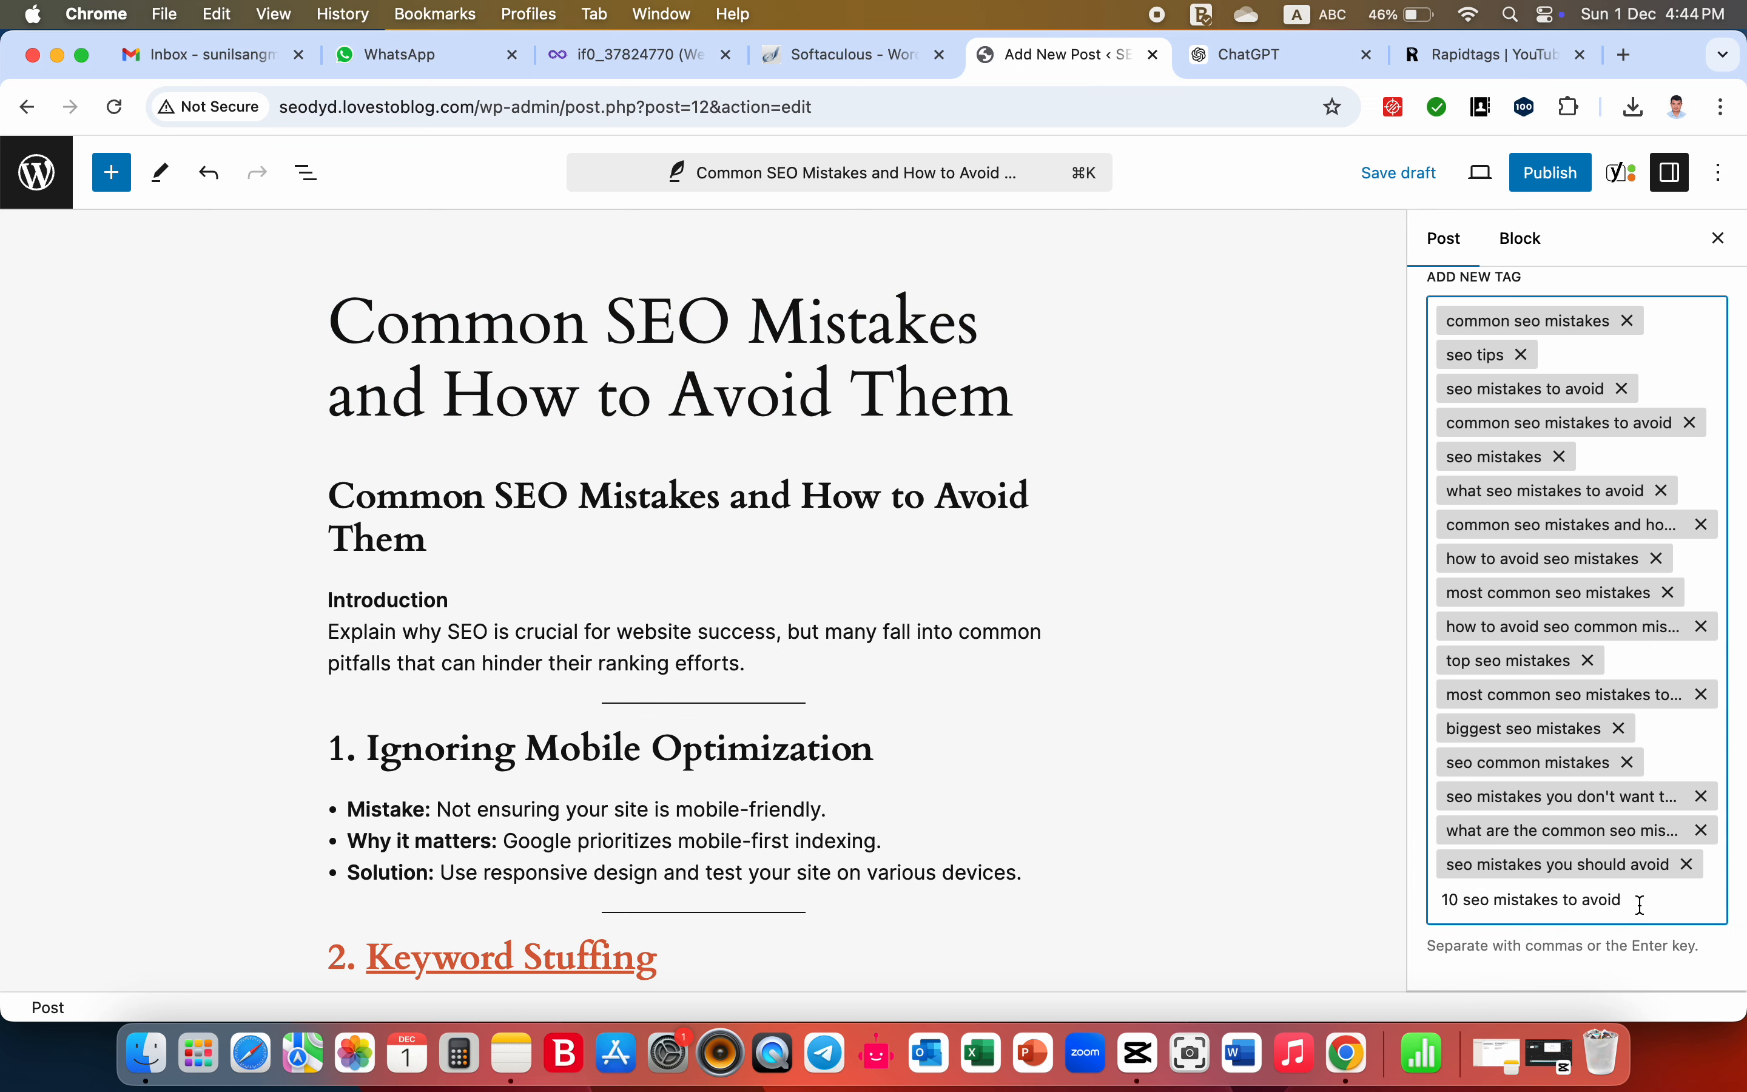
{"action": "left_click_drag", "start_coordinate": [1635, 901], "coordinate": [1435, 897]}
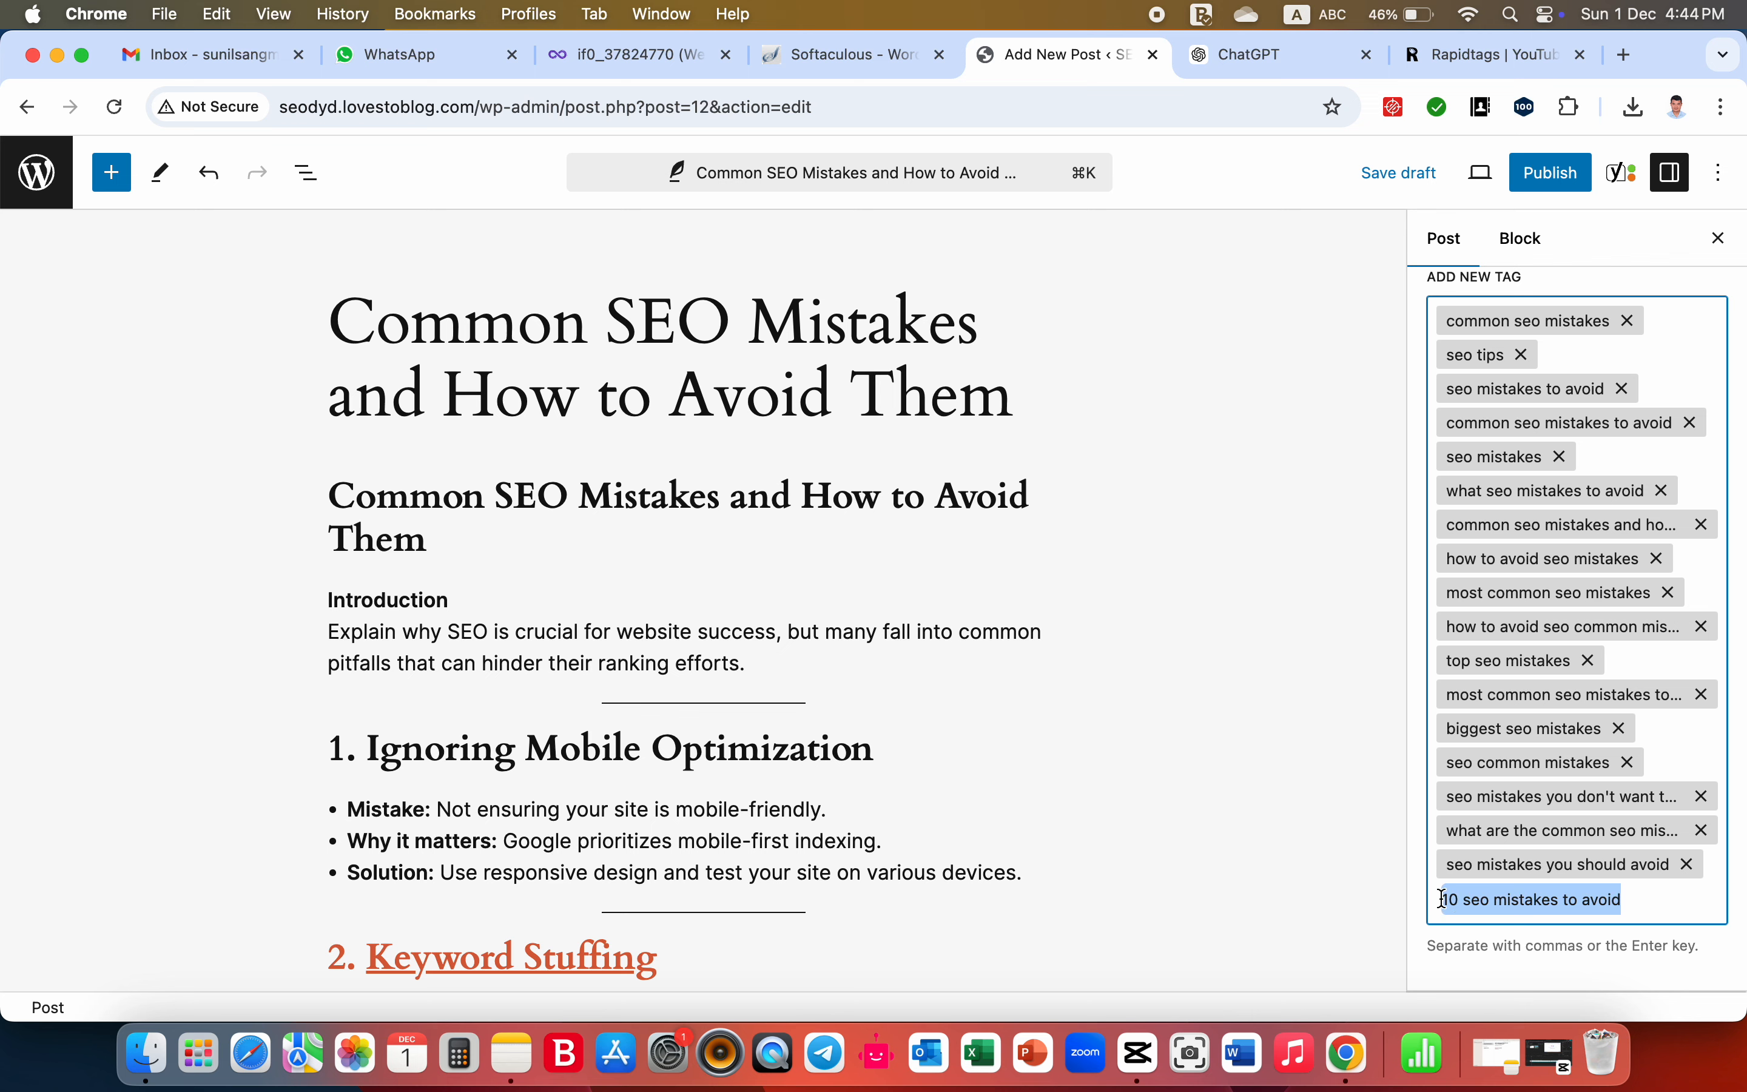
{"action": "key", "text": "BackSpace"}
{"action": "key", "text": "BackSpace"}
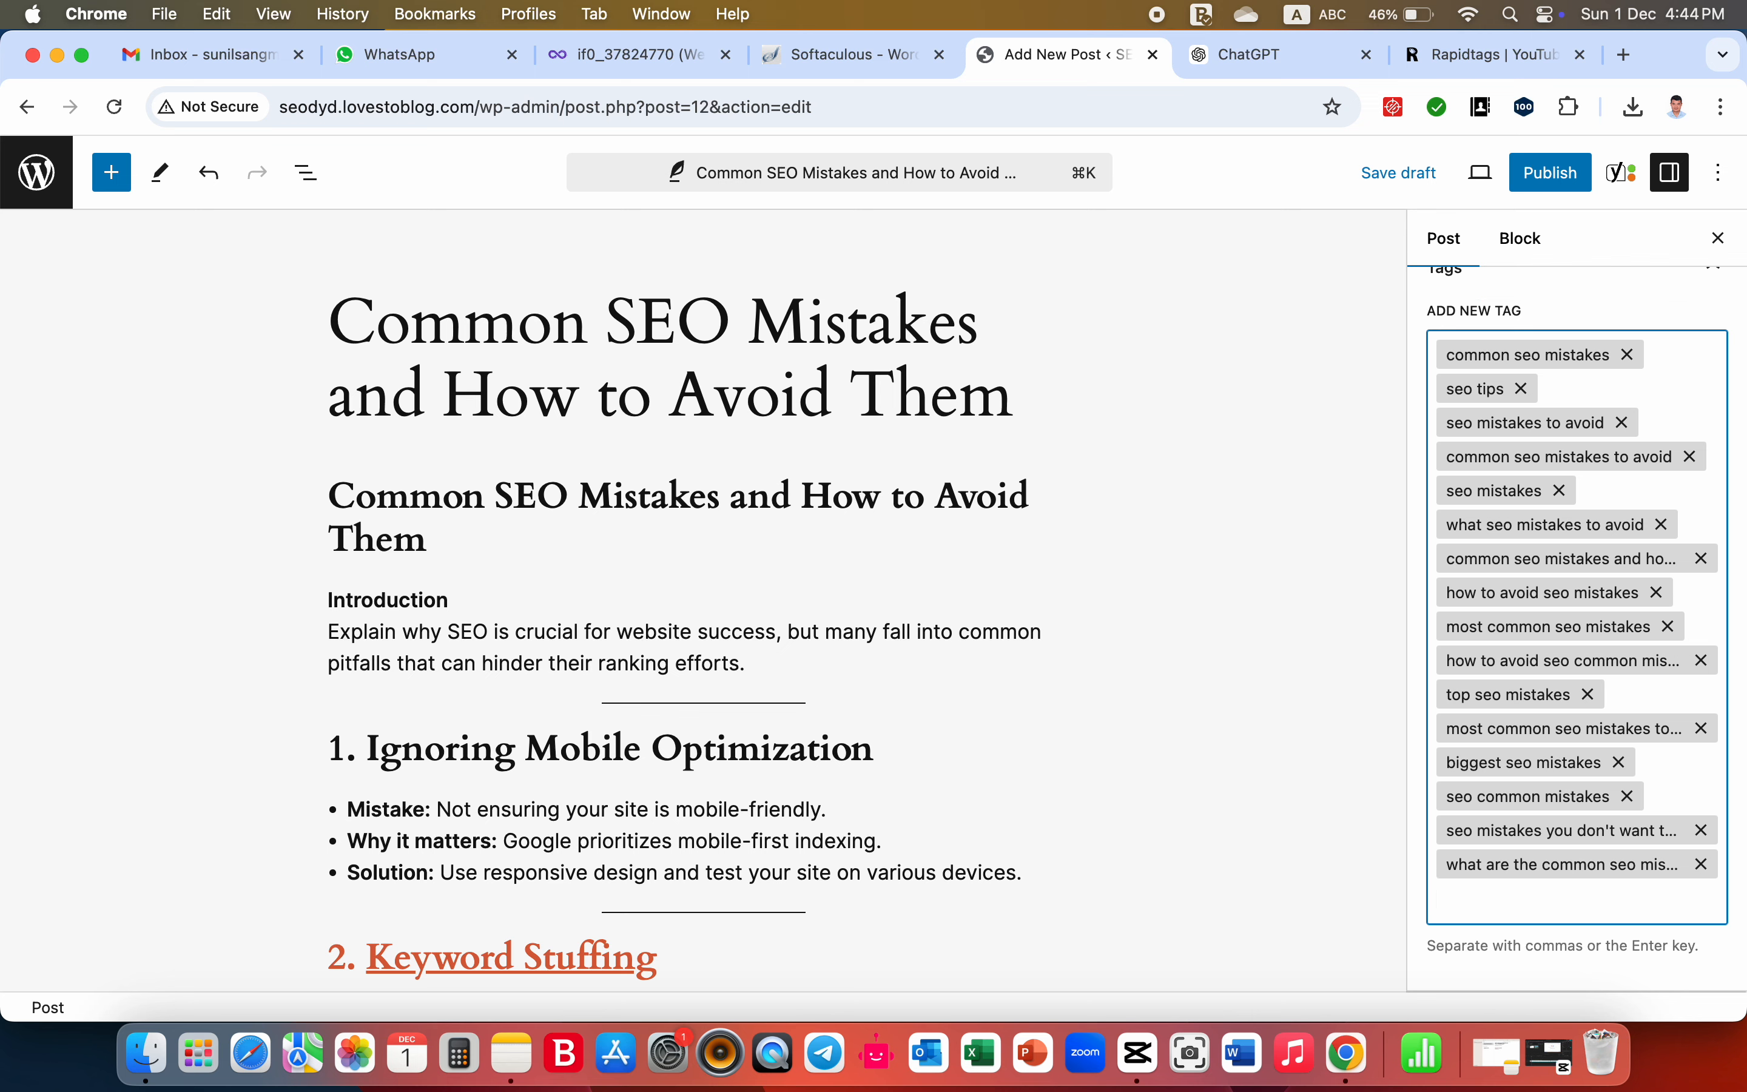
{"action": "key", "text": "BackSpace"}
{"action": "key", "text": "BackSpace"}
{"action": "key", "text": "BackSpace"}
{"action": "key", "text": "BackSpace"}
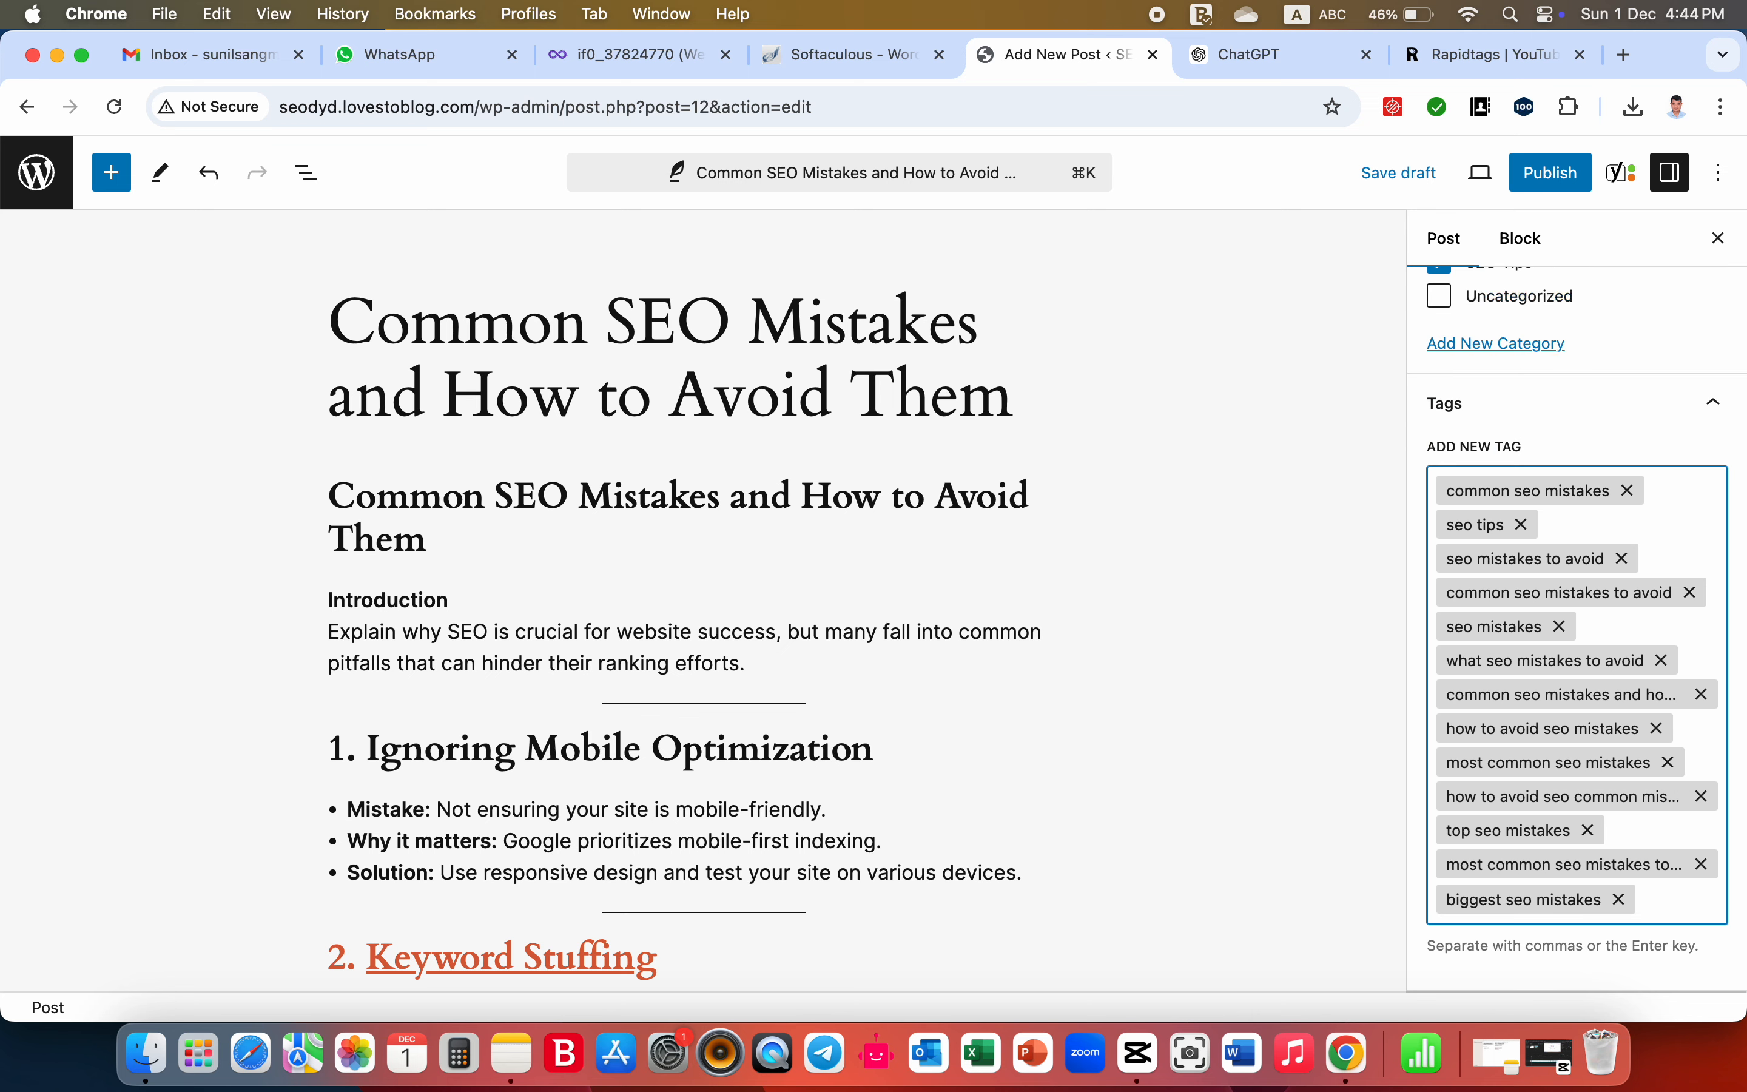
{"action": "key", "text": "BackSpace"}
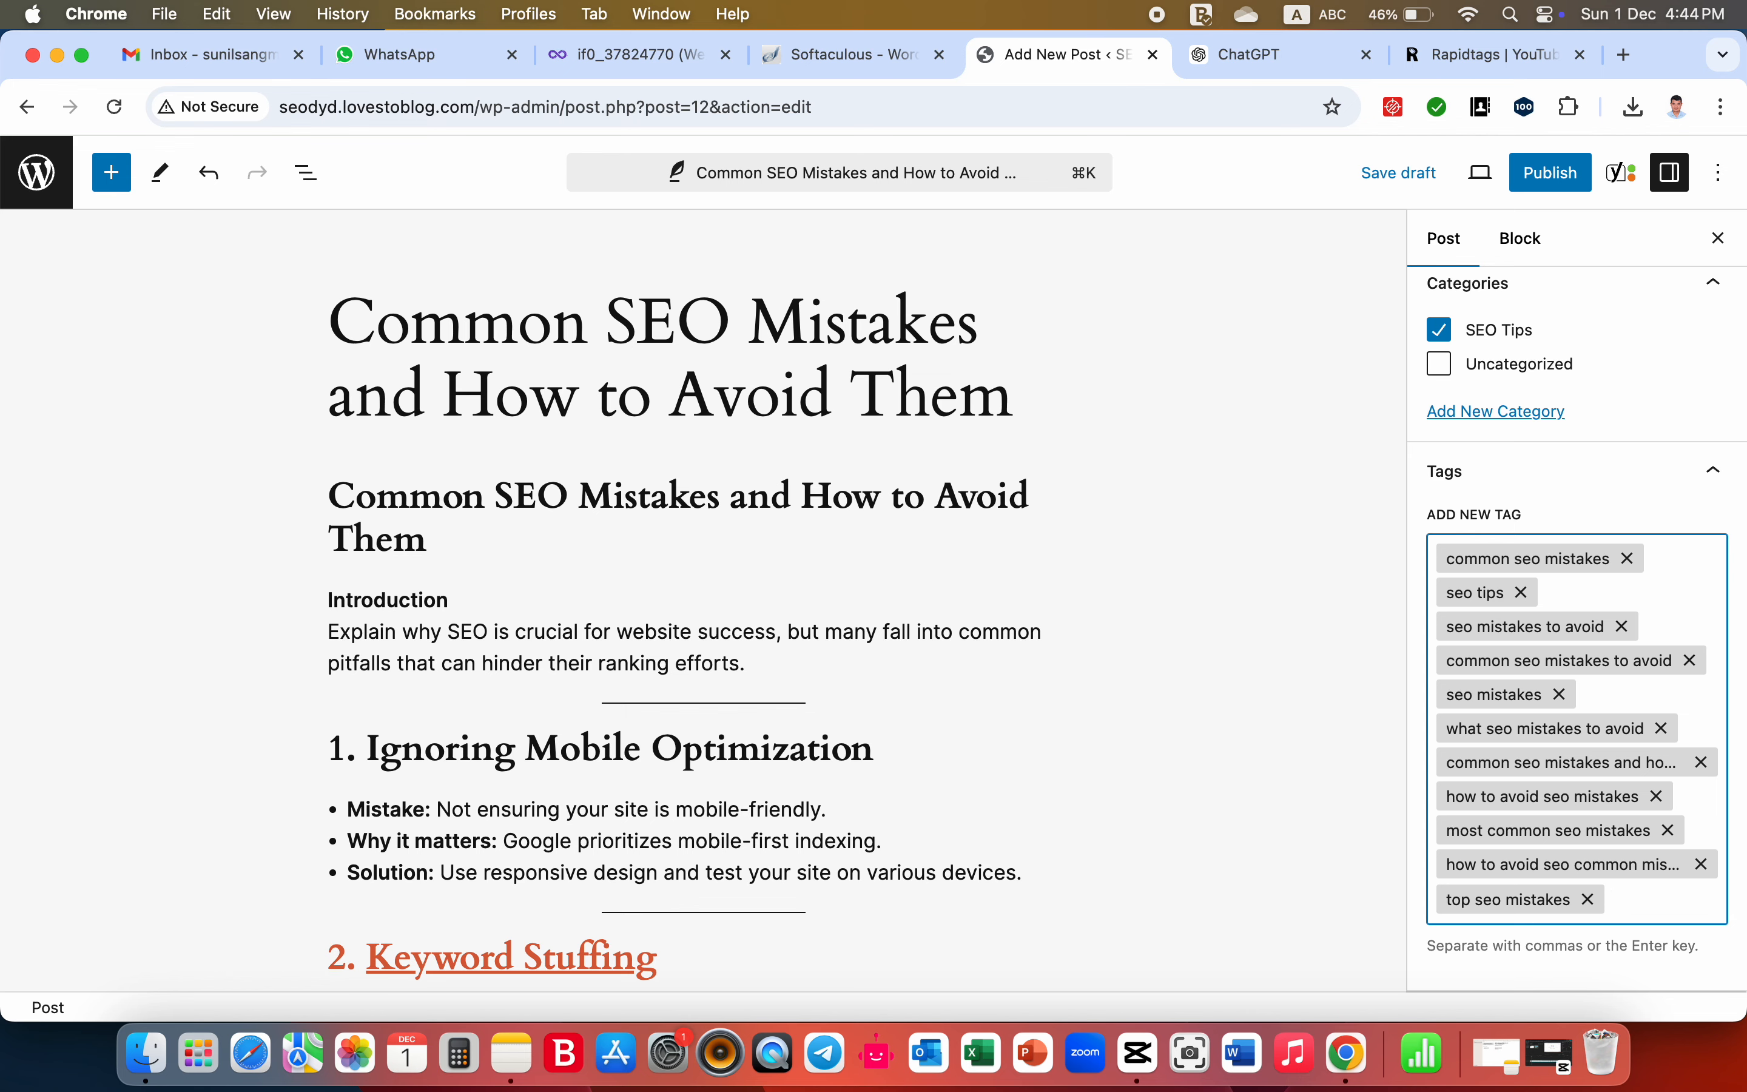
{"action": "key", "text": "BackSpace"}
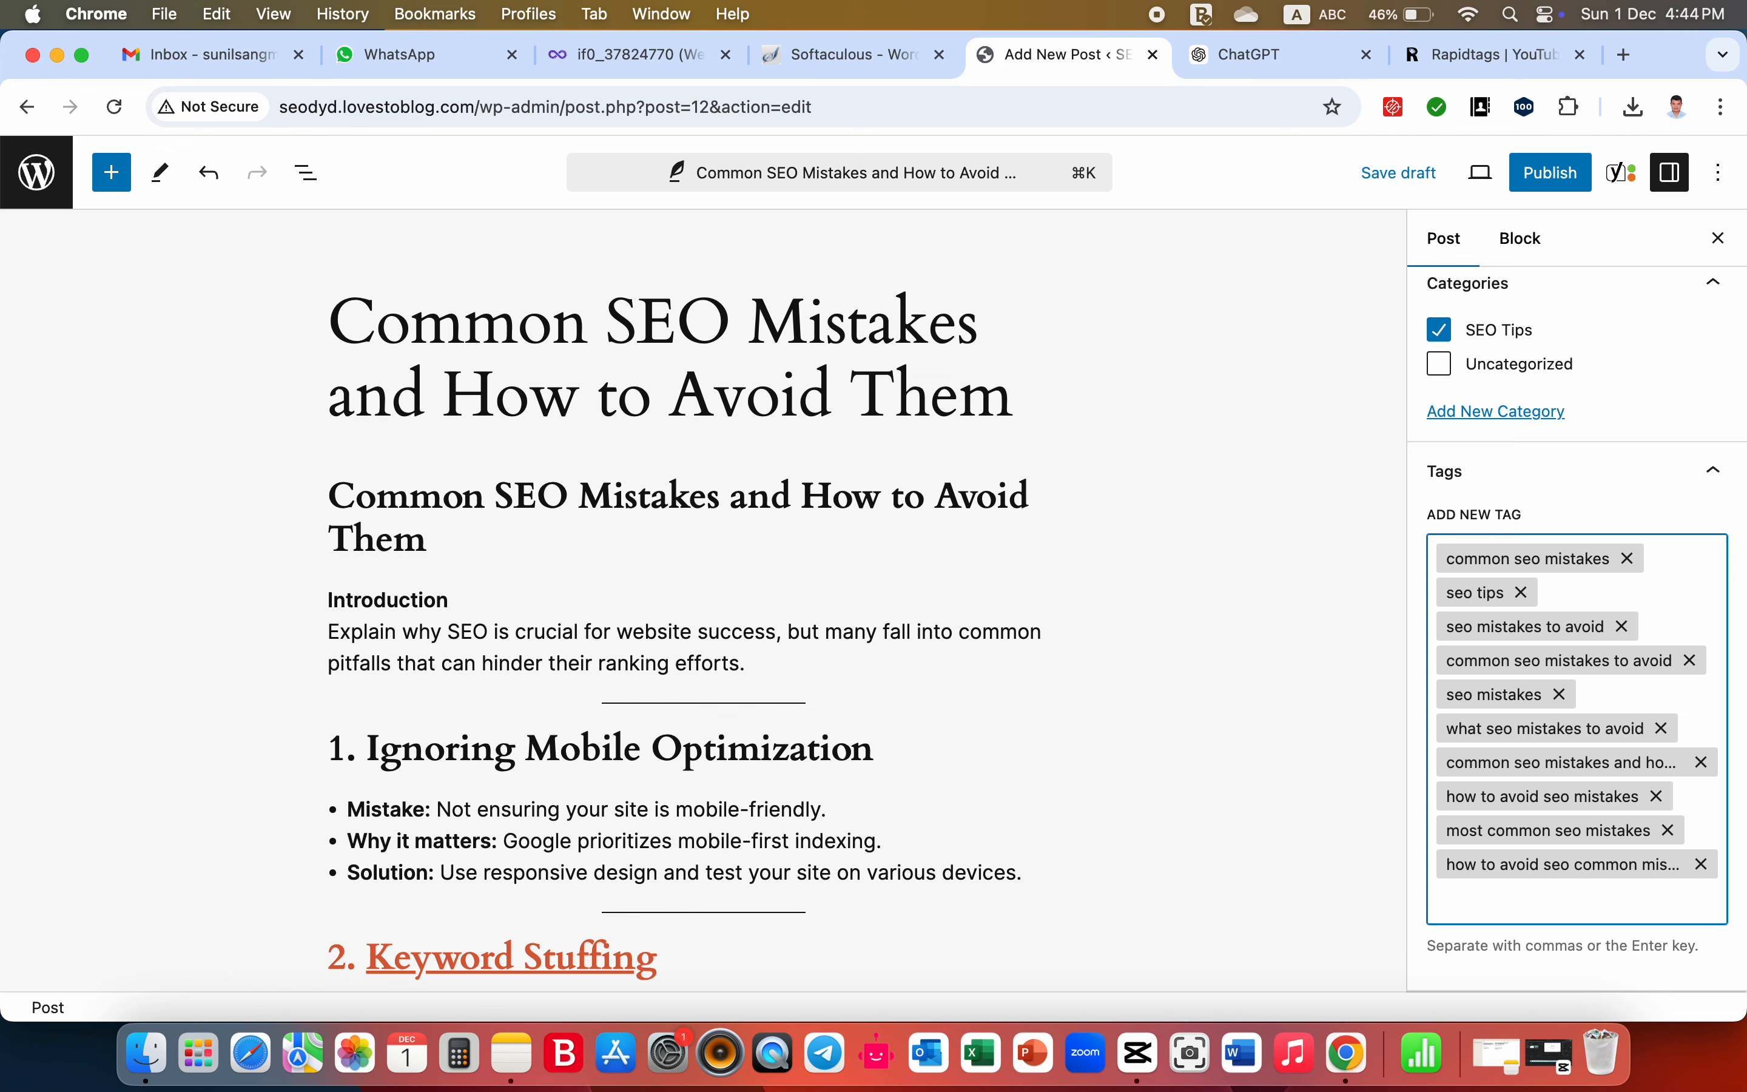
- Review the whole post from the title to the Yoast SEO analysis, including the linked Keyword Stuffing heading
{"action": "scroll", "coordinate": [1087, 721], "scroll_direction": "down", "scroll_amount": 20}
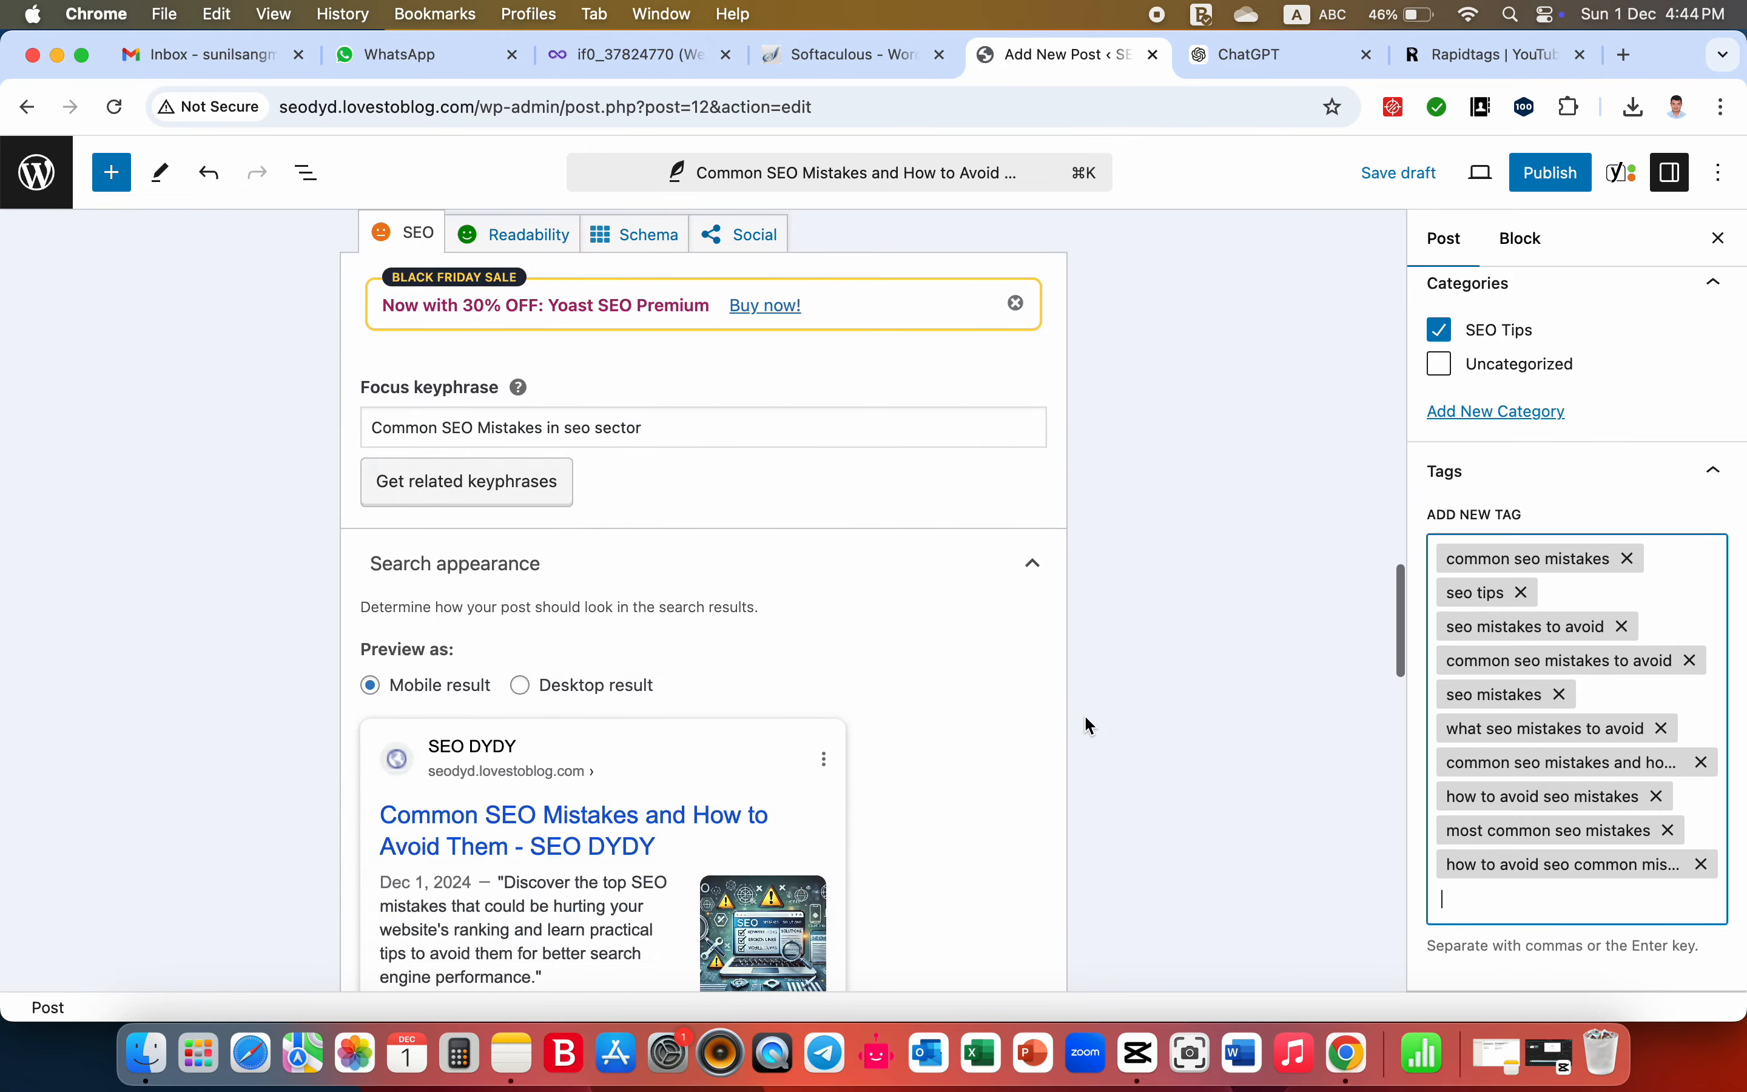
{"action": "scroll", "coordinate": [1089, 721], "scroll_direction": "down", "scroll_amount": 10}
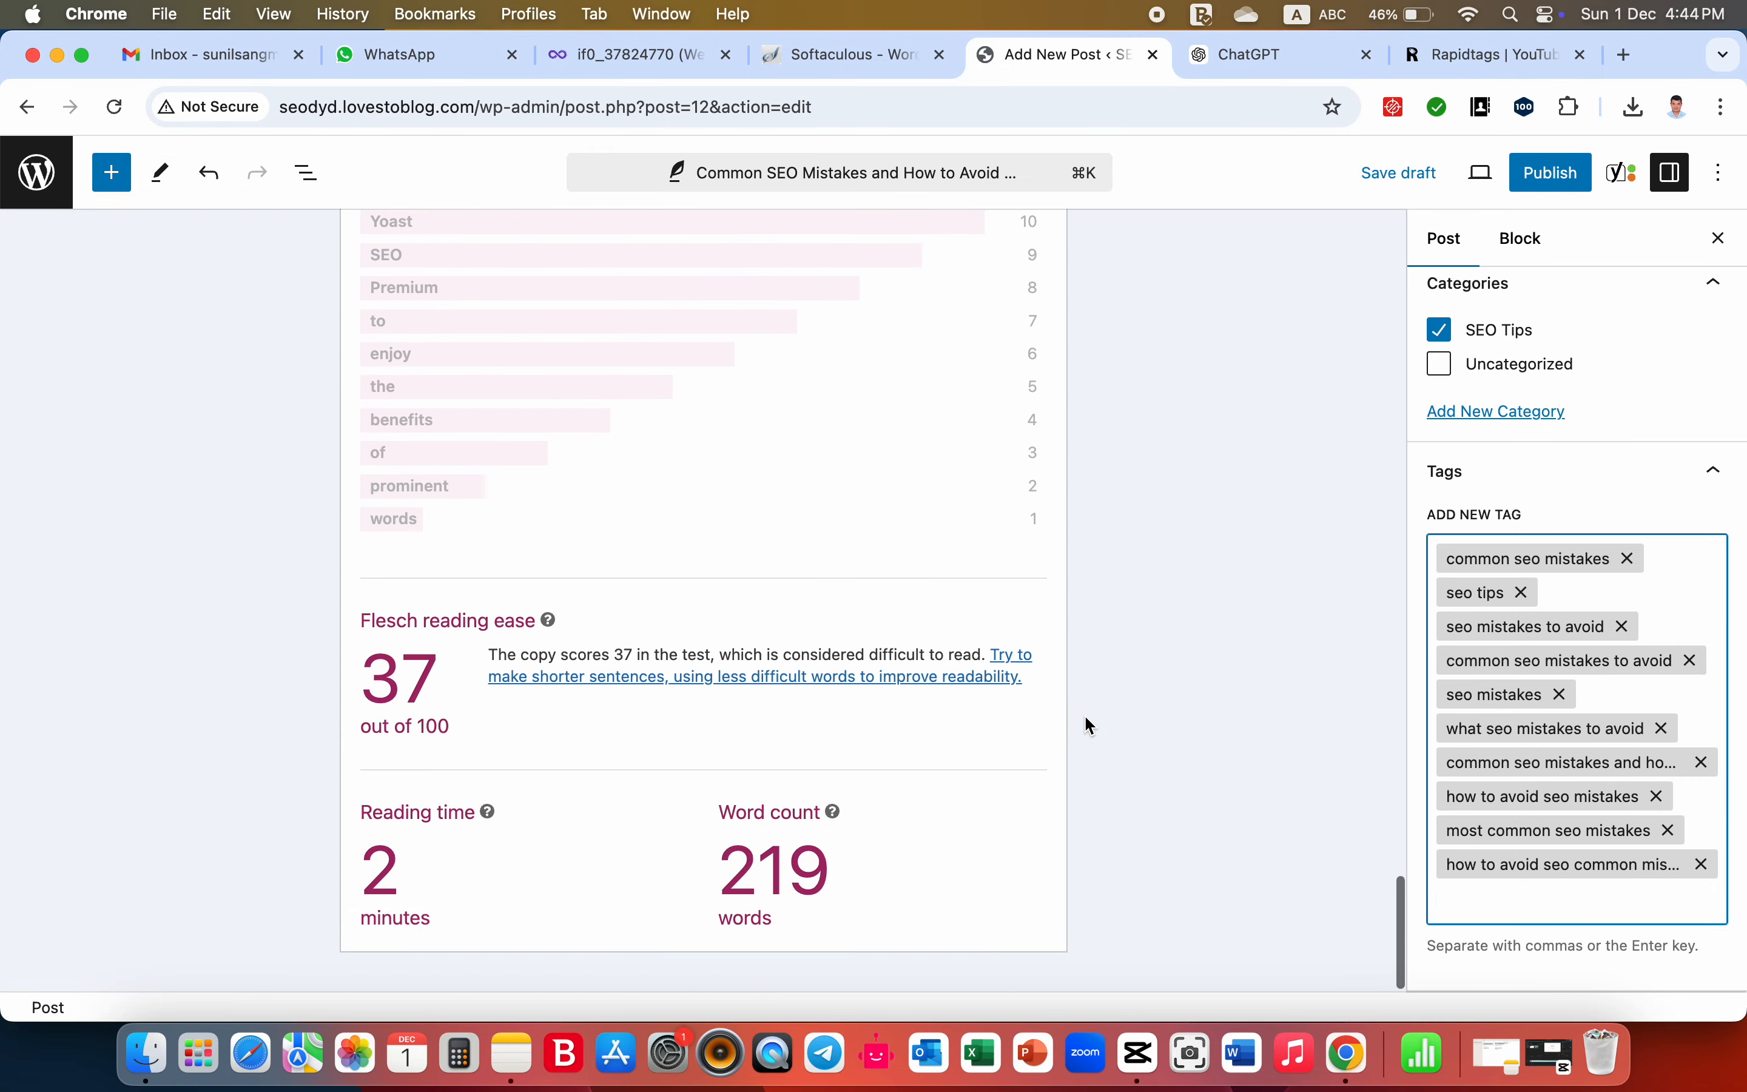
{"action": "scroll", "coordinate": [1090, 722], "scroll_direction": "up", "scroll_amount": 20}
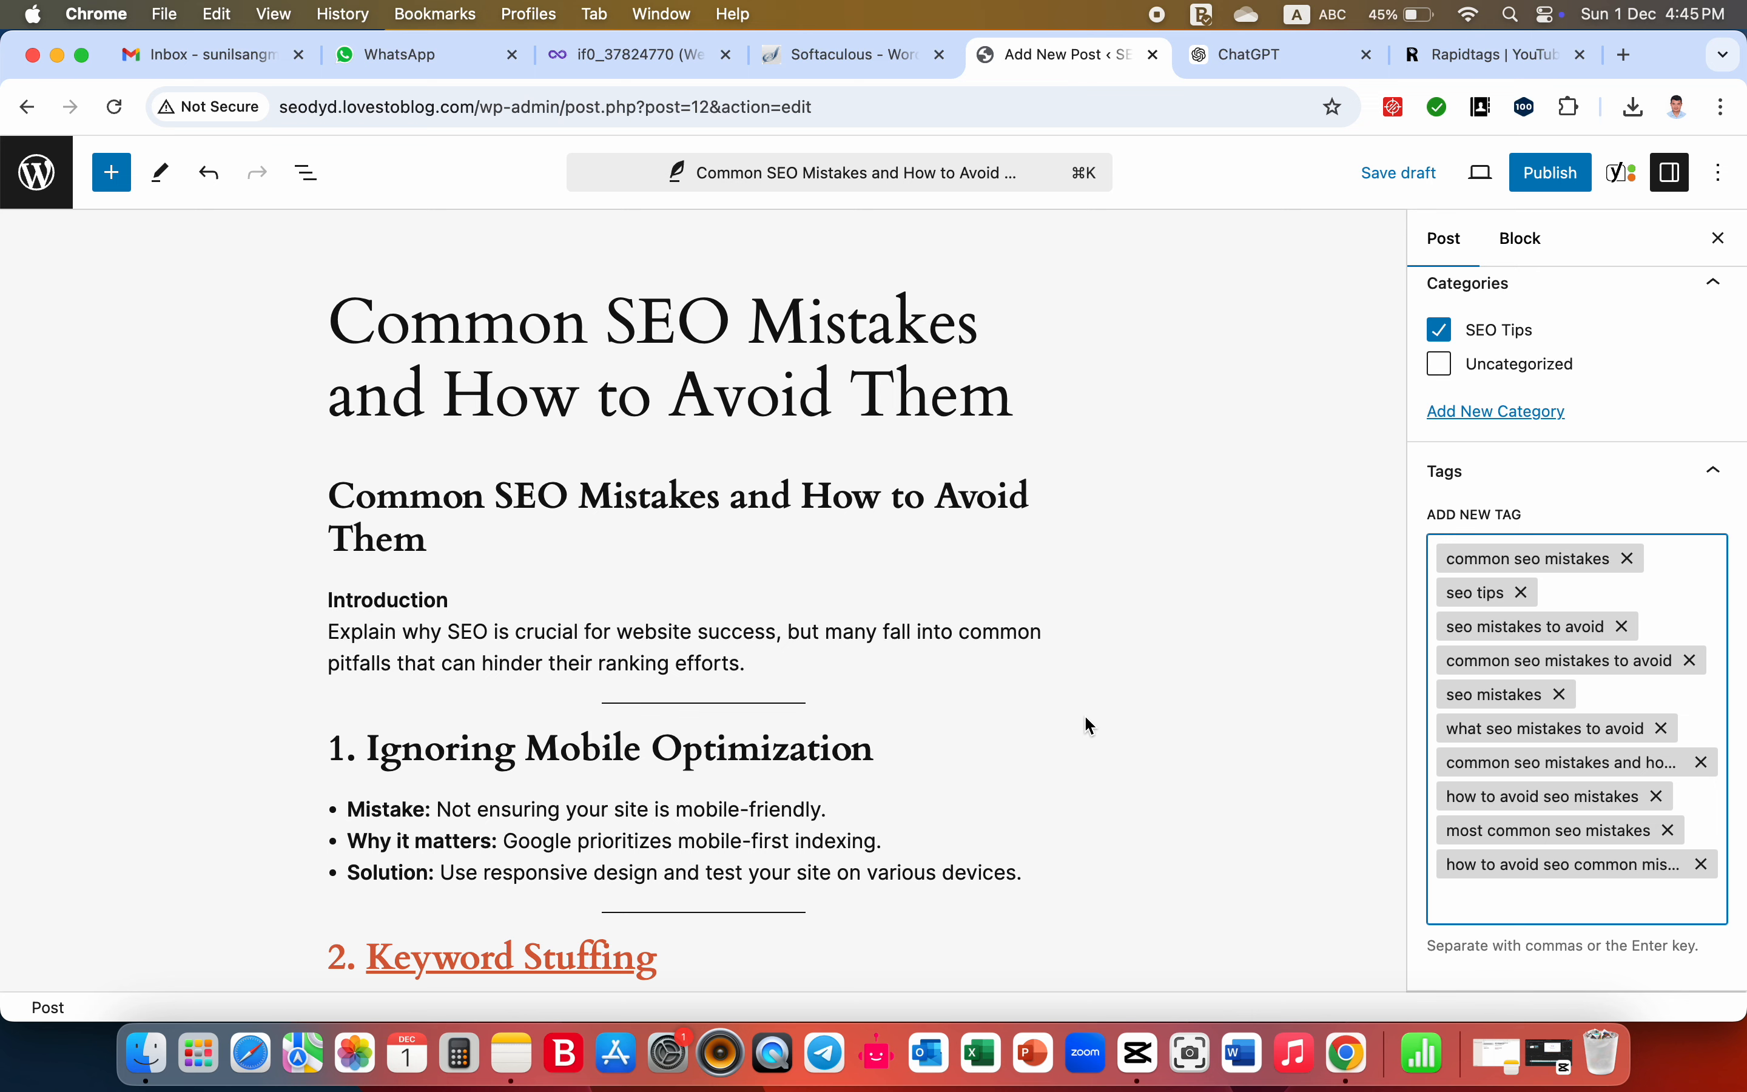
{"action": "scroll", "coordinate": [1085, 719], "scroll_direction": "down", "scroll_amount": 3}
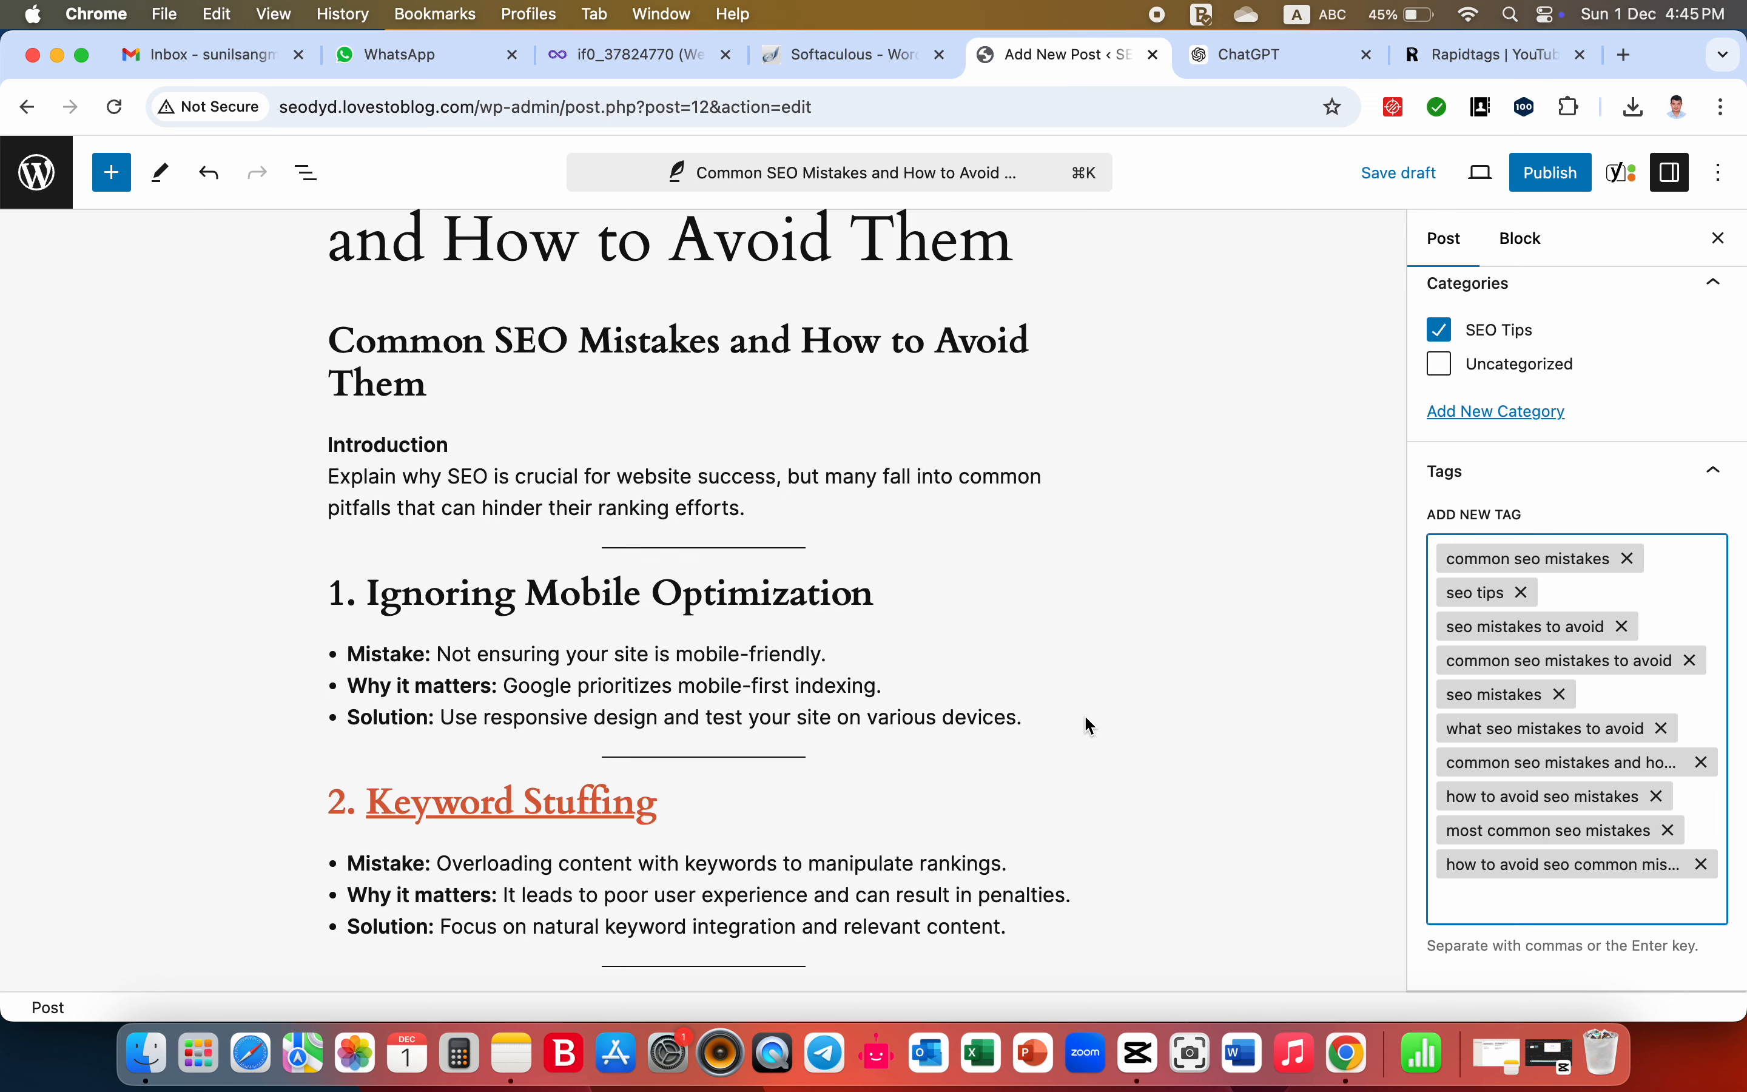
{"action": "scroll", "coordinate": [1083, 713], "scroll_direction": "down", "scroll_amount": 2}
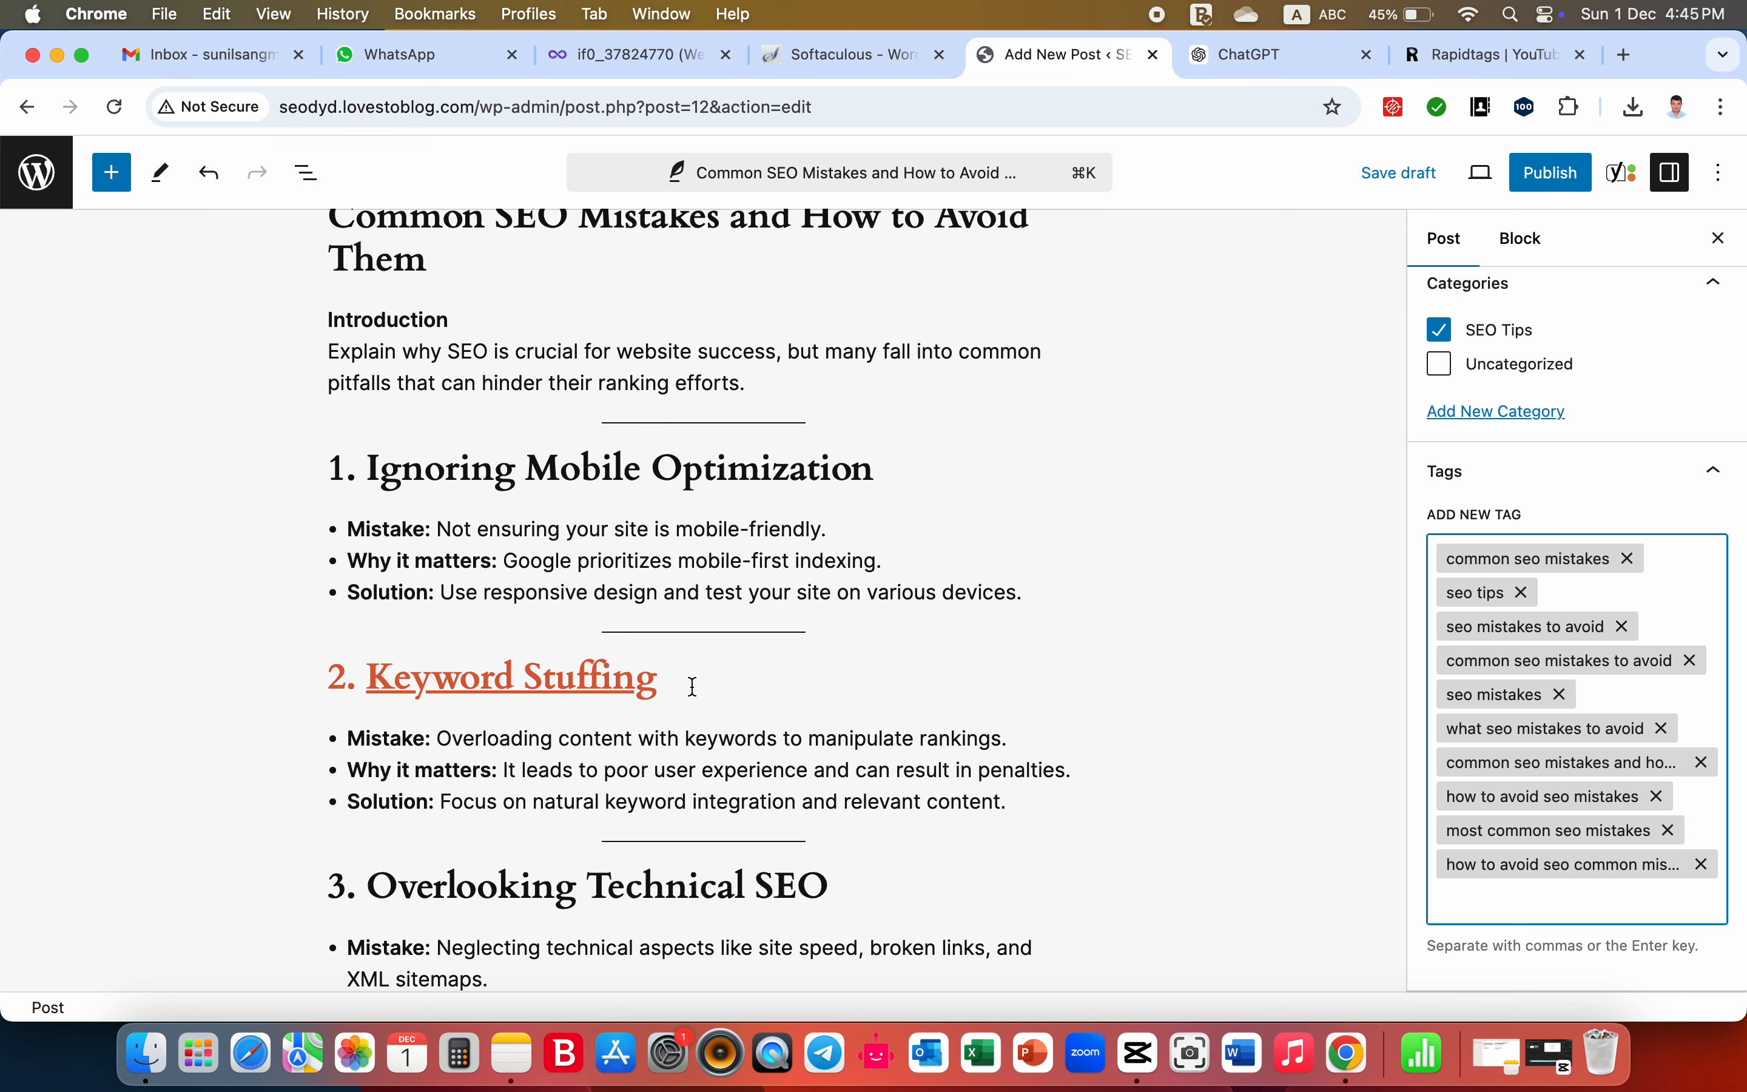
{"action": "left_click_drag", "start_coordinate": [686, 682], "coordinate": [338, 684]}
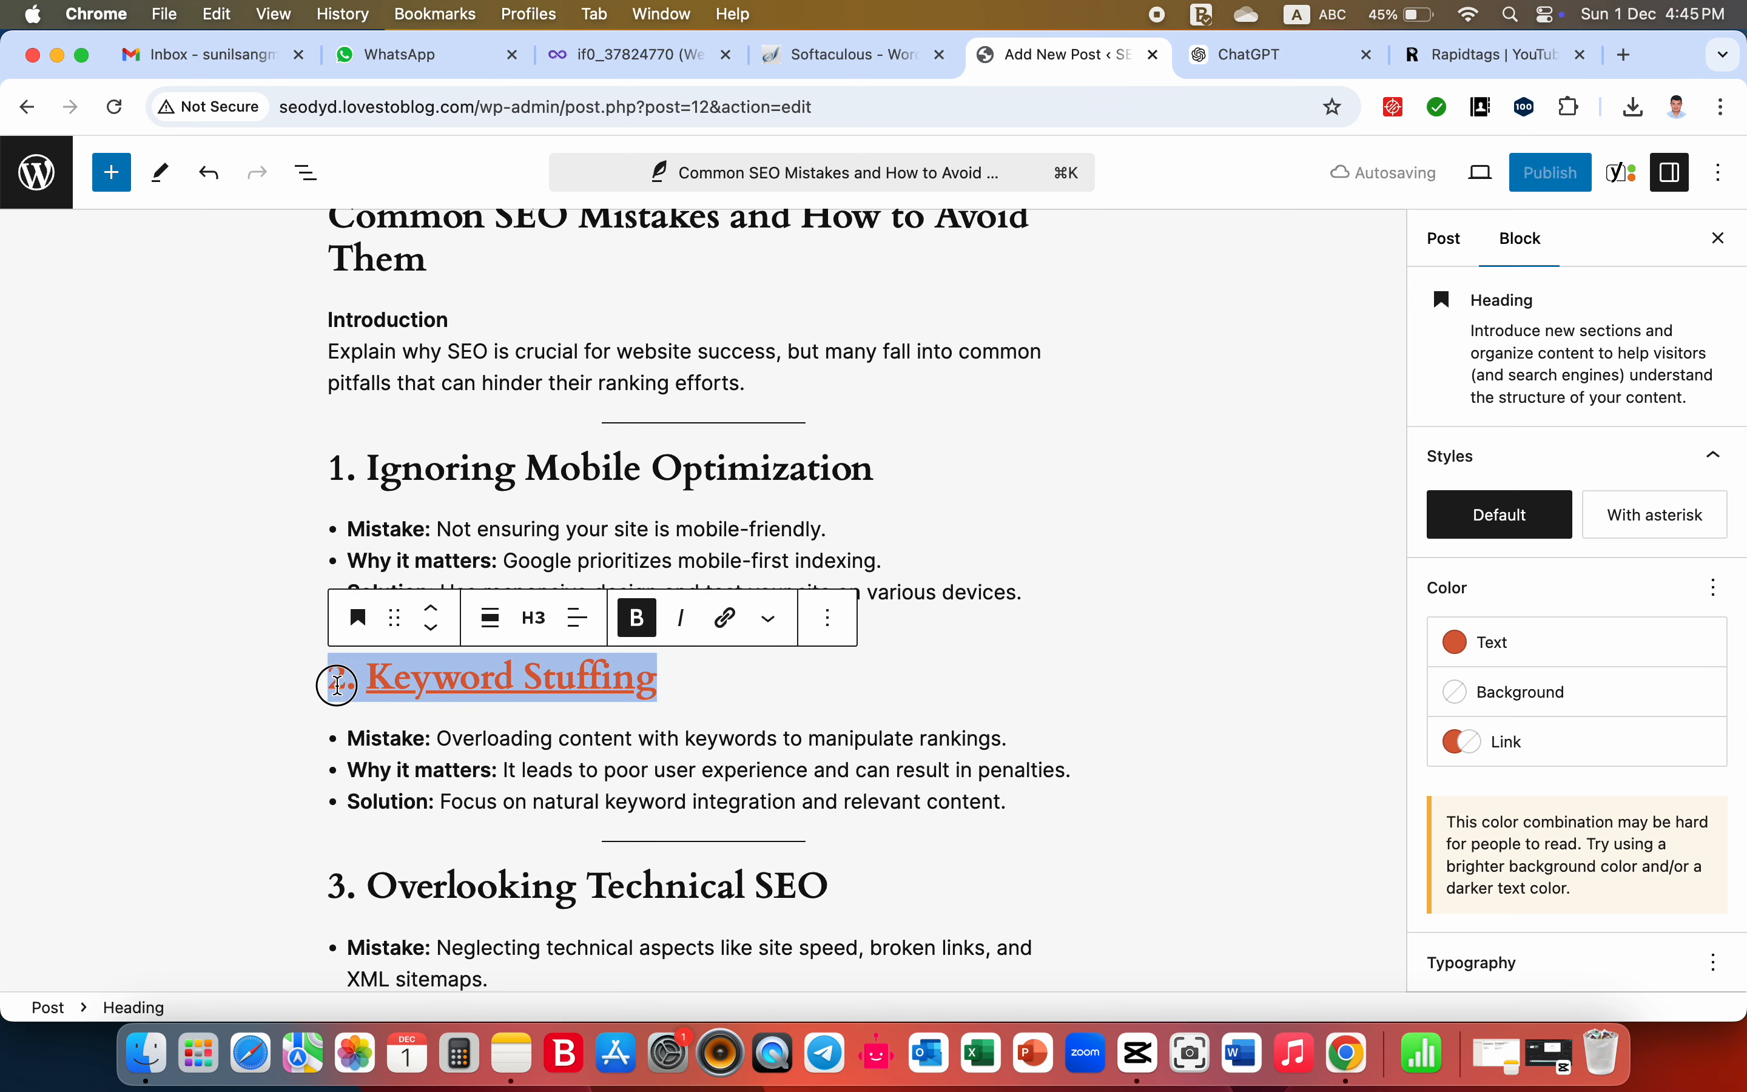
{"action": "left_click", "coordinate": [225, 670]}
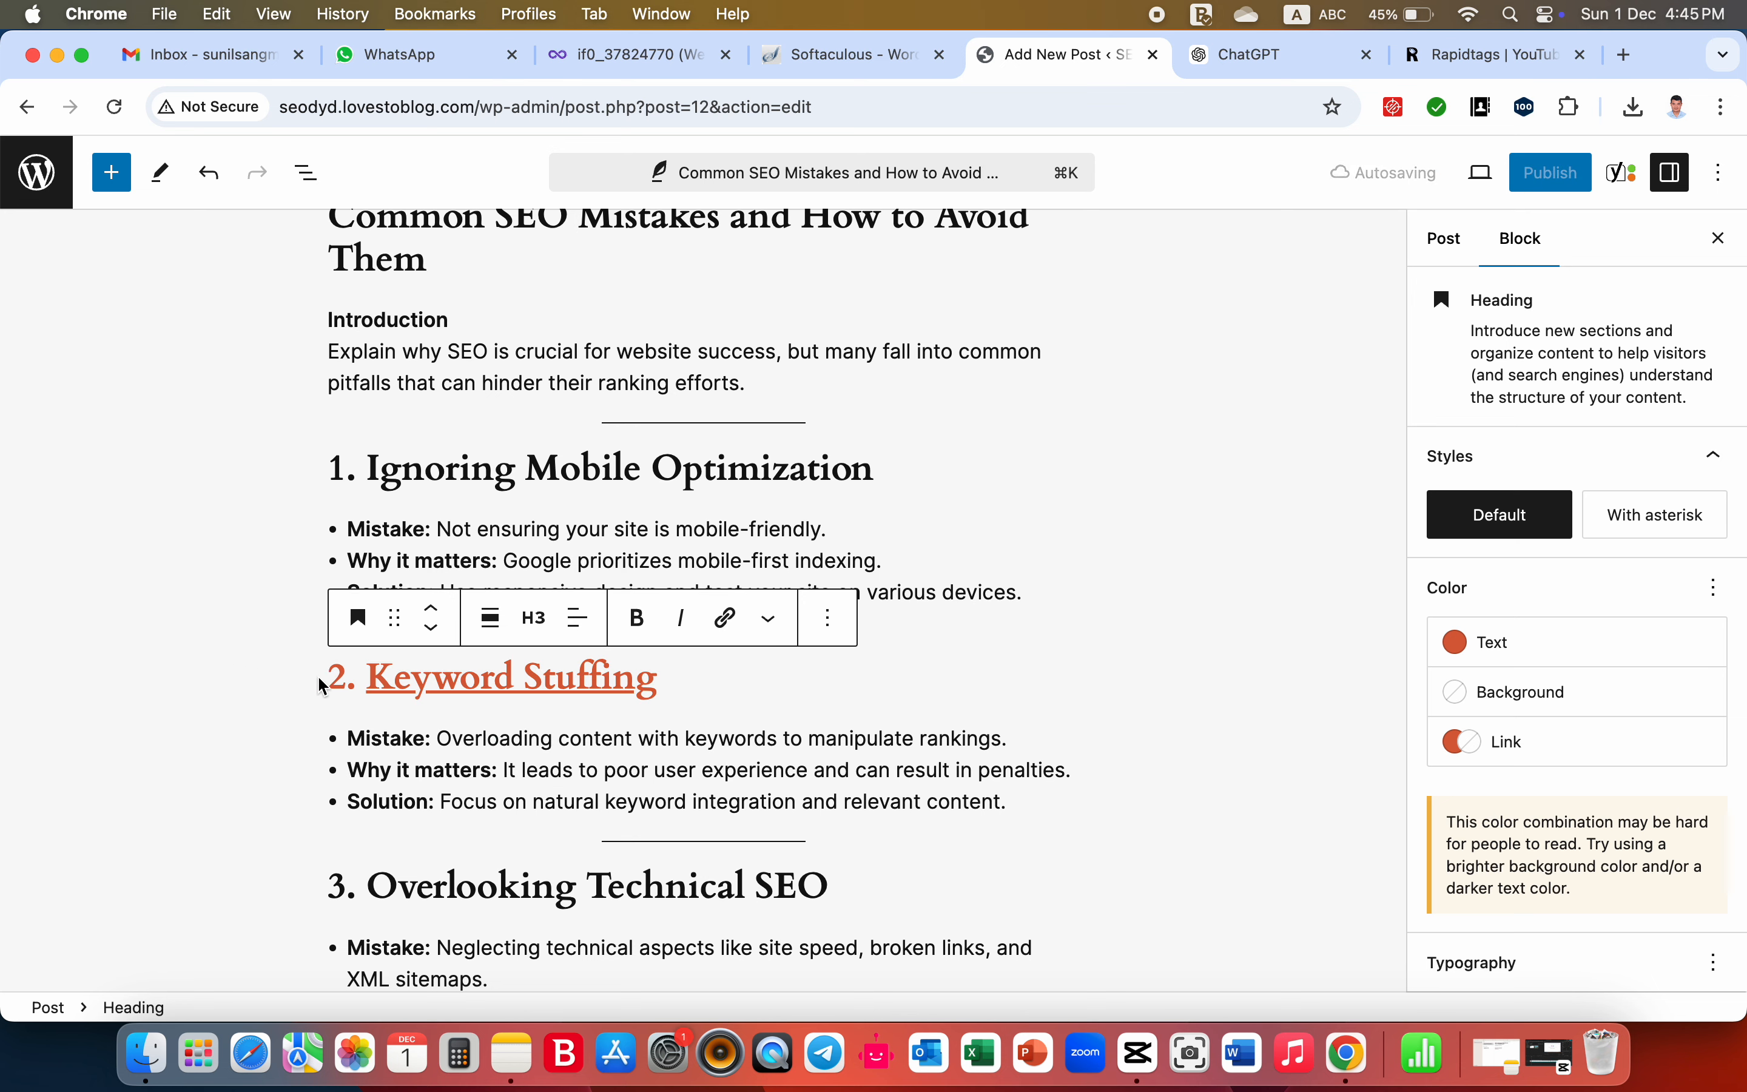
{"action": "left_click", "coordinate": [712, 683]}
{"action": "left_click", "coordinate": [933, 549]}
{"action": "scroll", "coordinate": [936, 549], "scroll_direction": "down", "scroll_amount": 1}
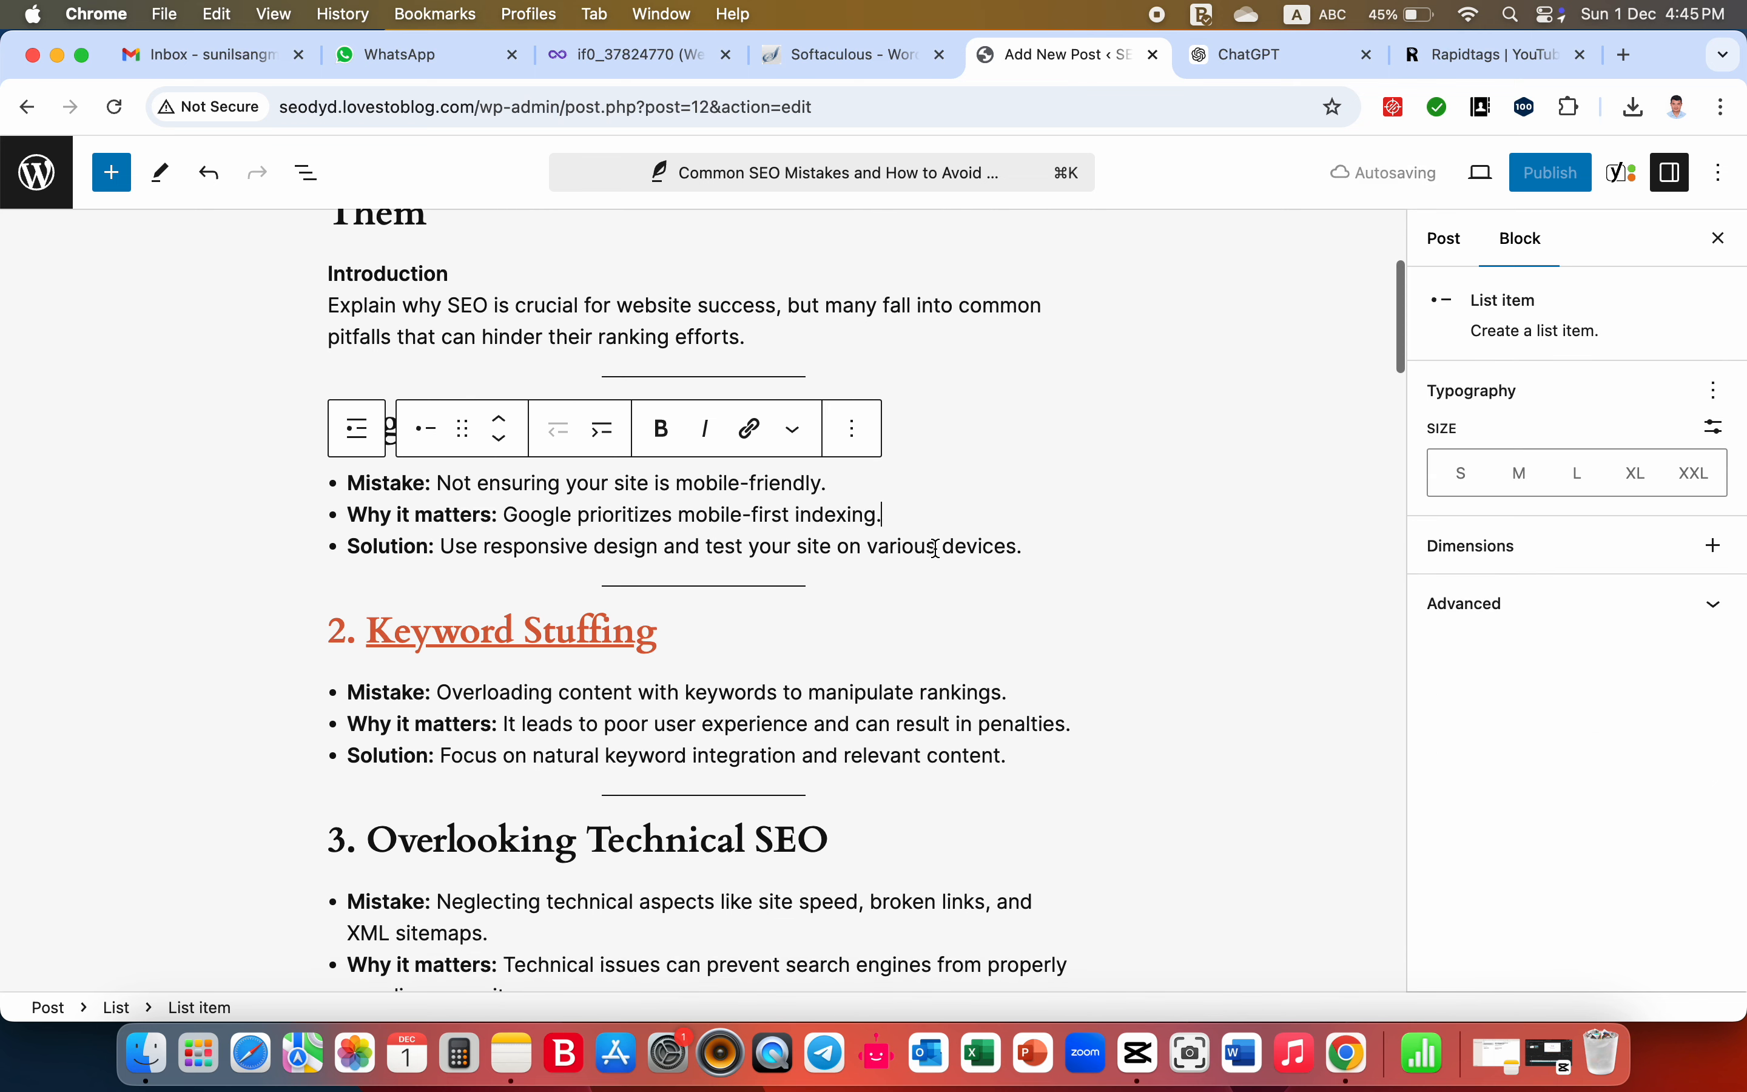
{"action": "scroll", "coordinate": [937, 549], "scroll_direction": "down", "scroll_amount": 5}
{"action": "scroll", "coordinate": [937, 549], "scroll_direction": "up", "scroll_amount": 3}
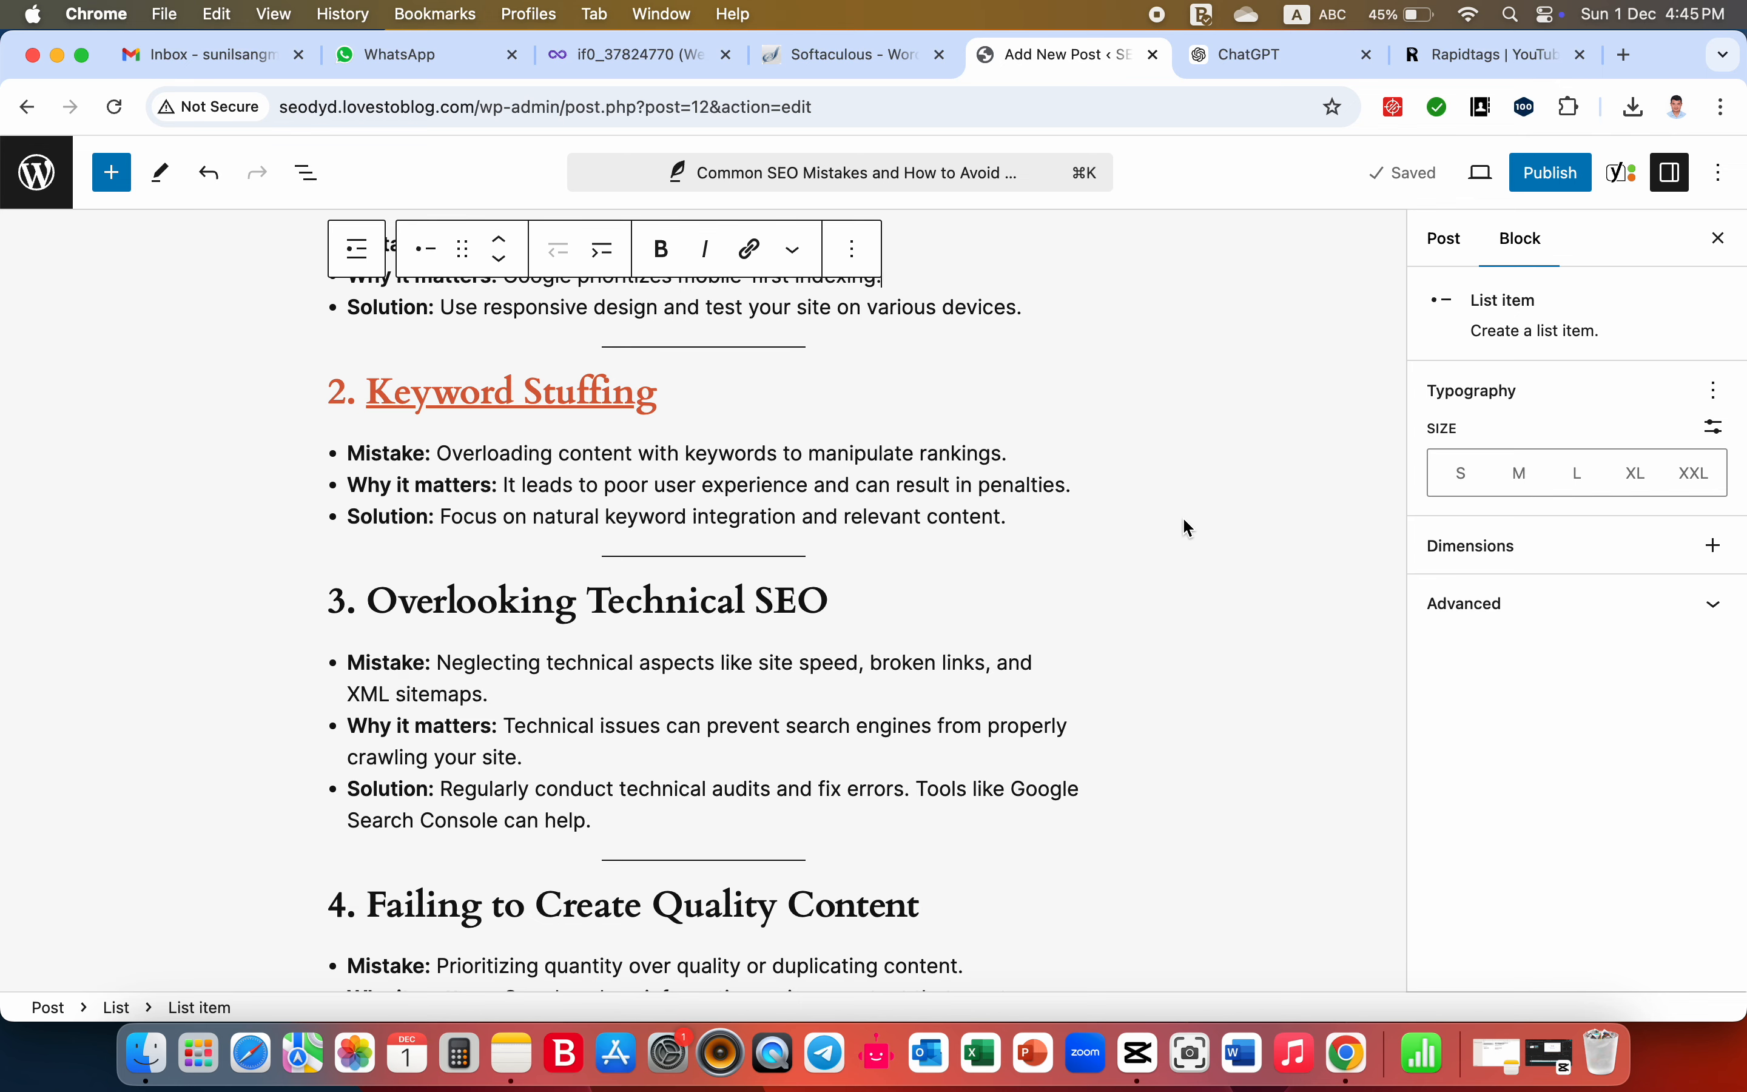
{"action": "scroll", "coordinate": [1185, 526], "scroll_direction": "down", "scroll_amount": 10}
{"action": "scroll", "coordinate": [1184, 520], "scroll_direction": "down", "scroll_amount": 5}
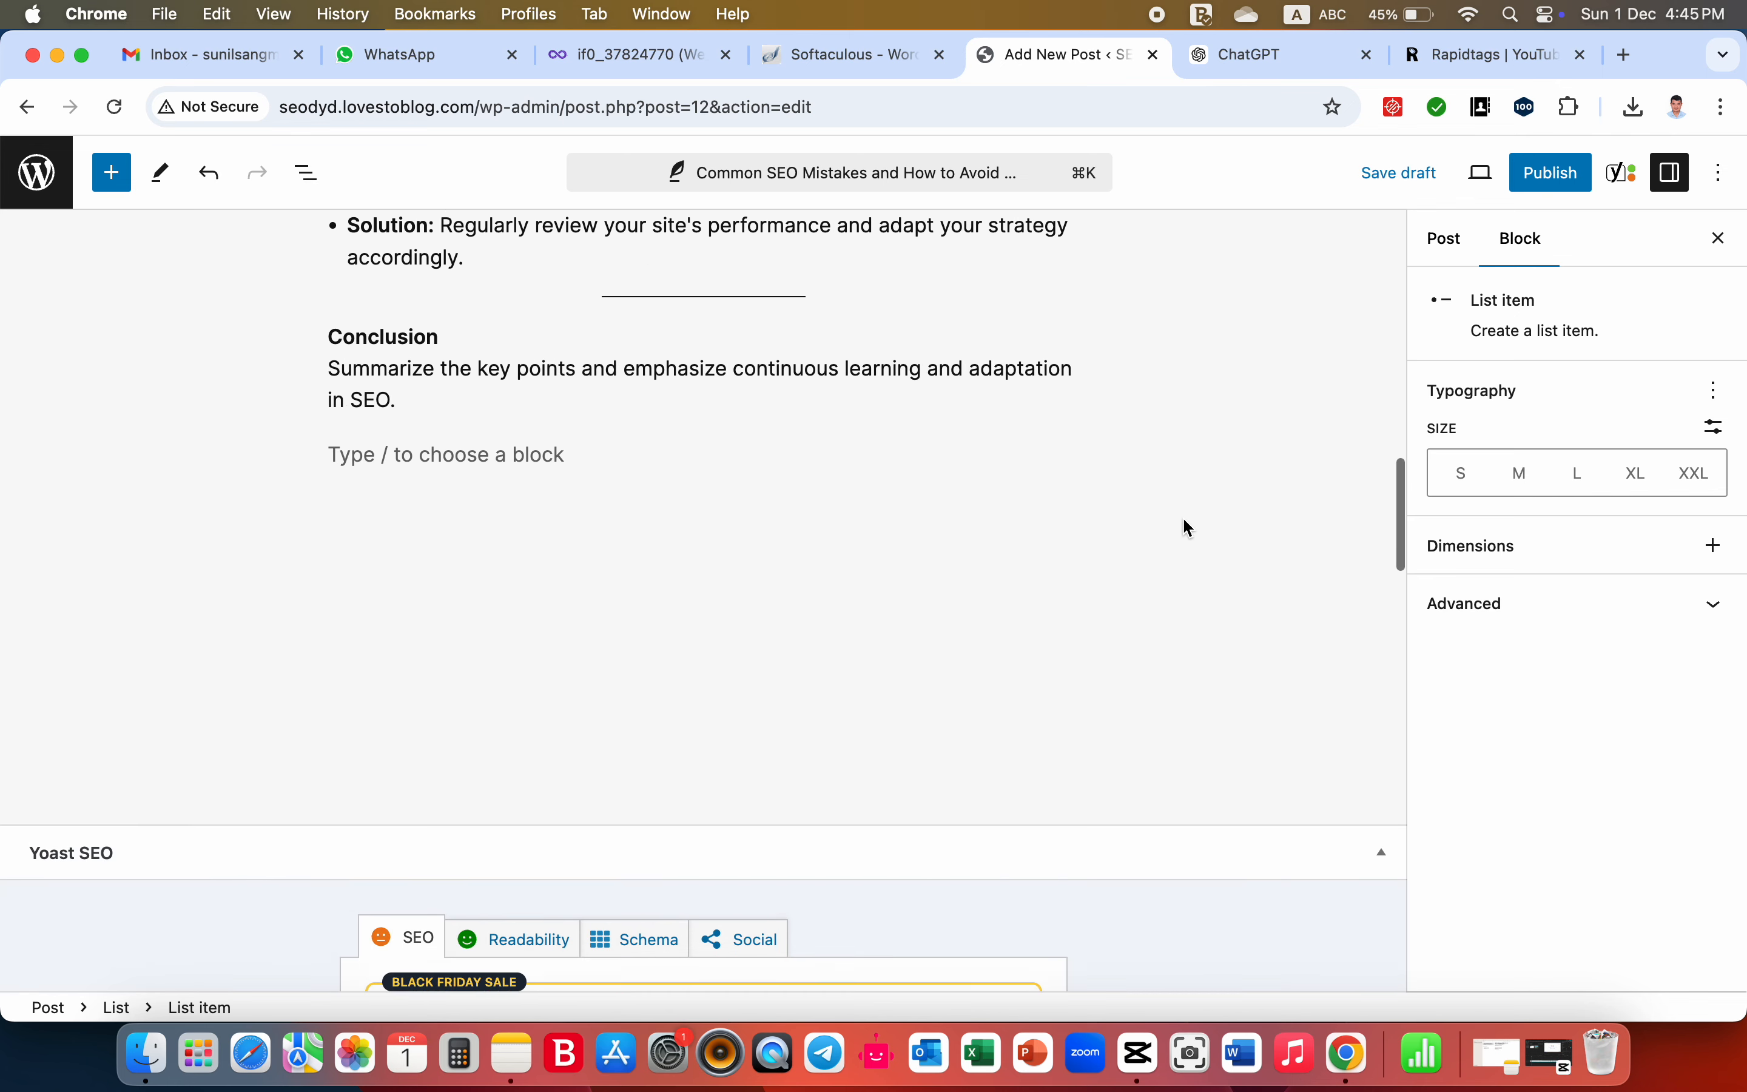
{"action": "scroll", "coordinate": [1184, 520], "scroll_direction": "up", "scroll_amount": 7}
{"action": "scroll", "coordinate": [1186, 526], "scroll_direction": "up", "scroll_amount": 12}
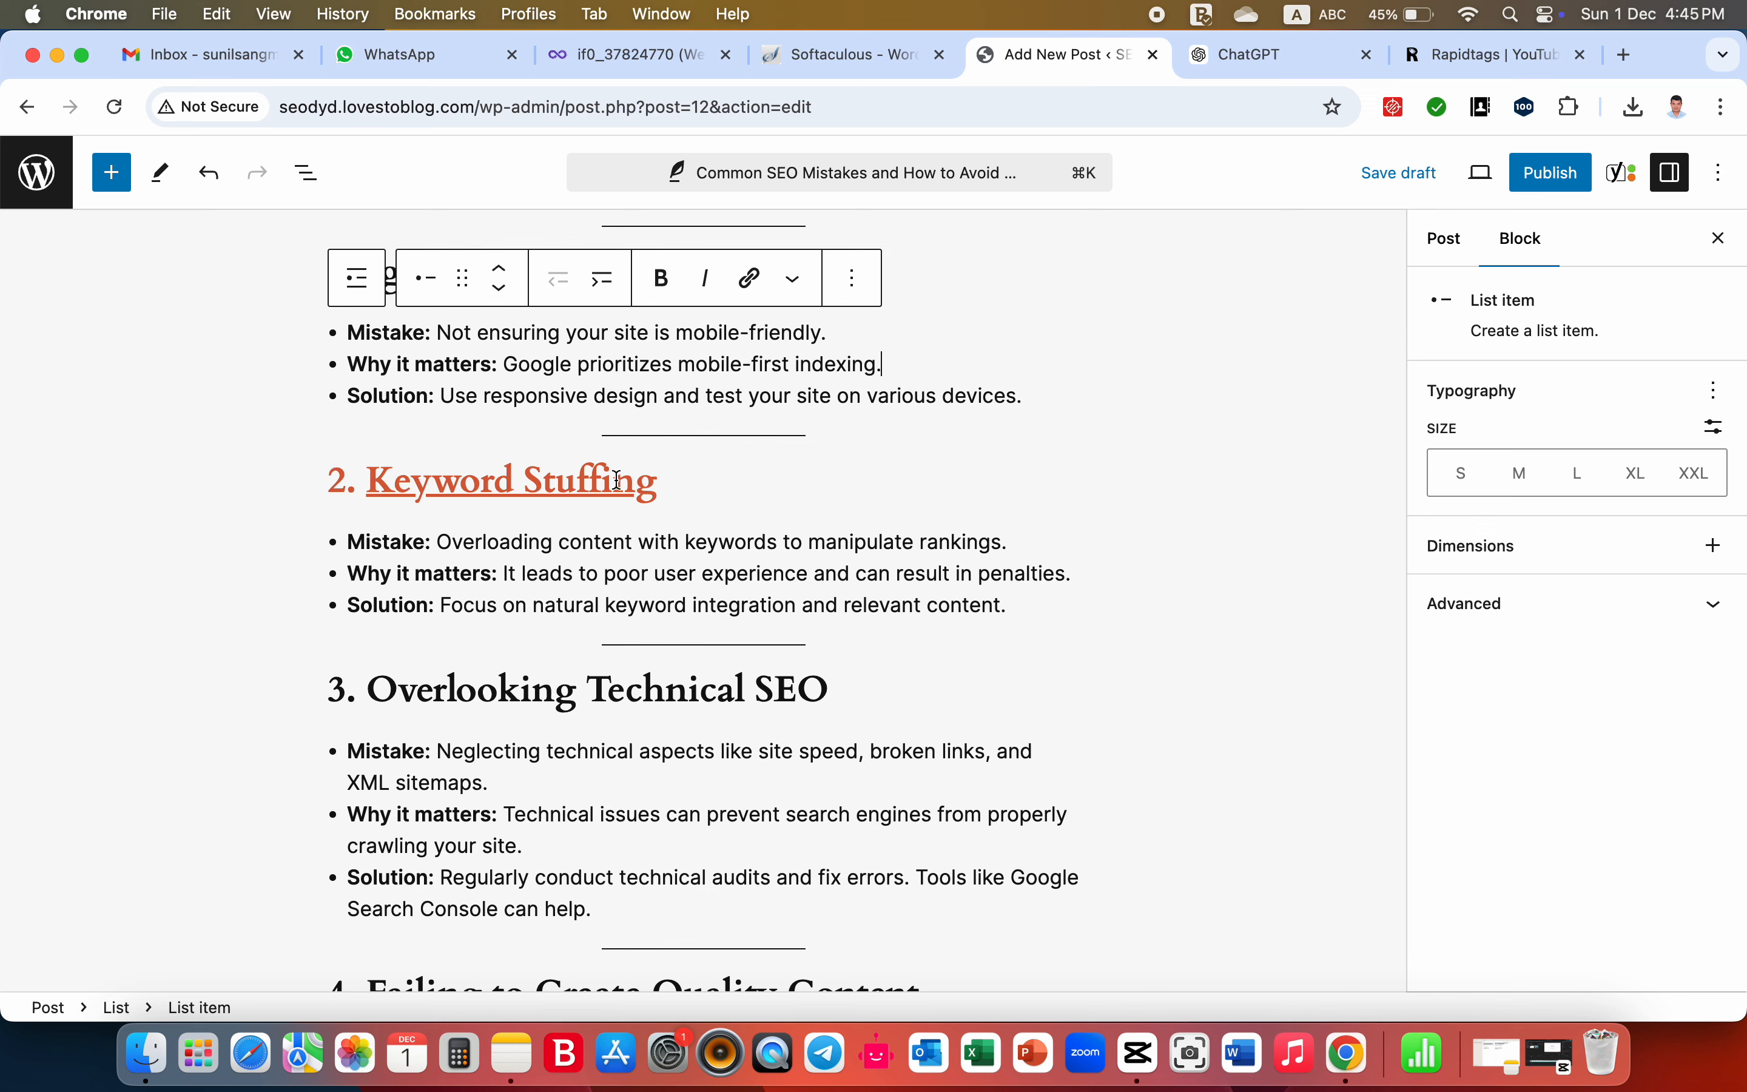
{"action": "left_click", "coordinate": [694, 482]}
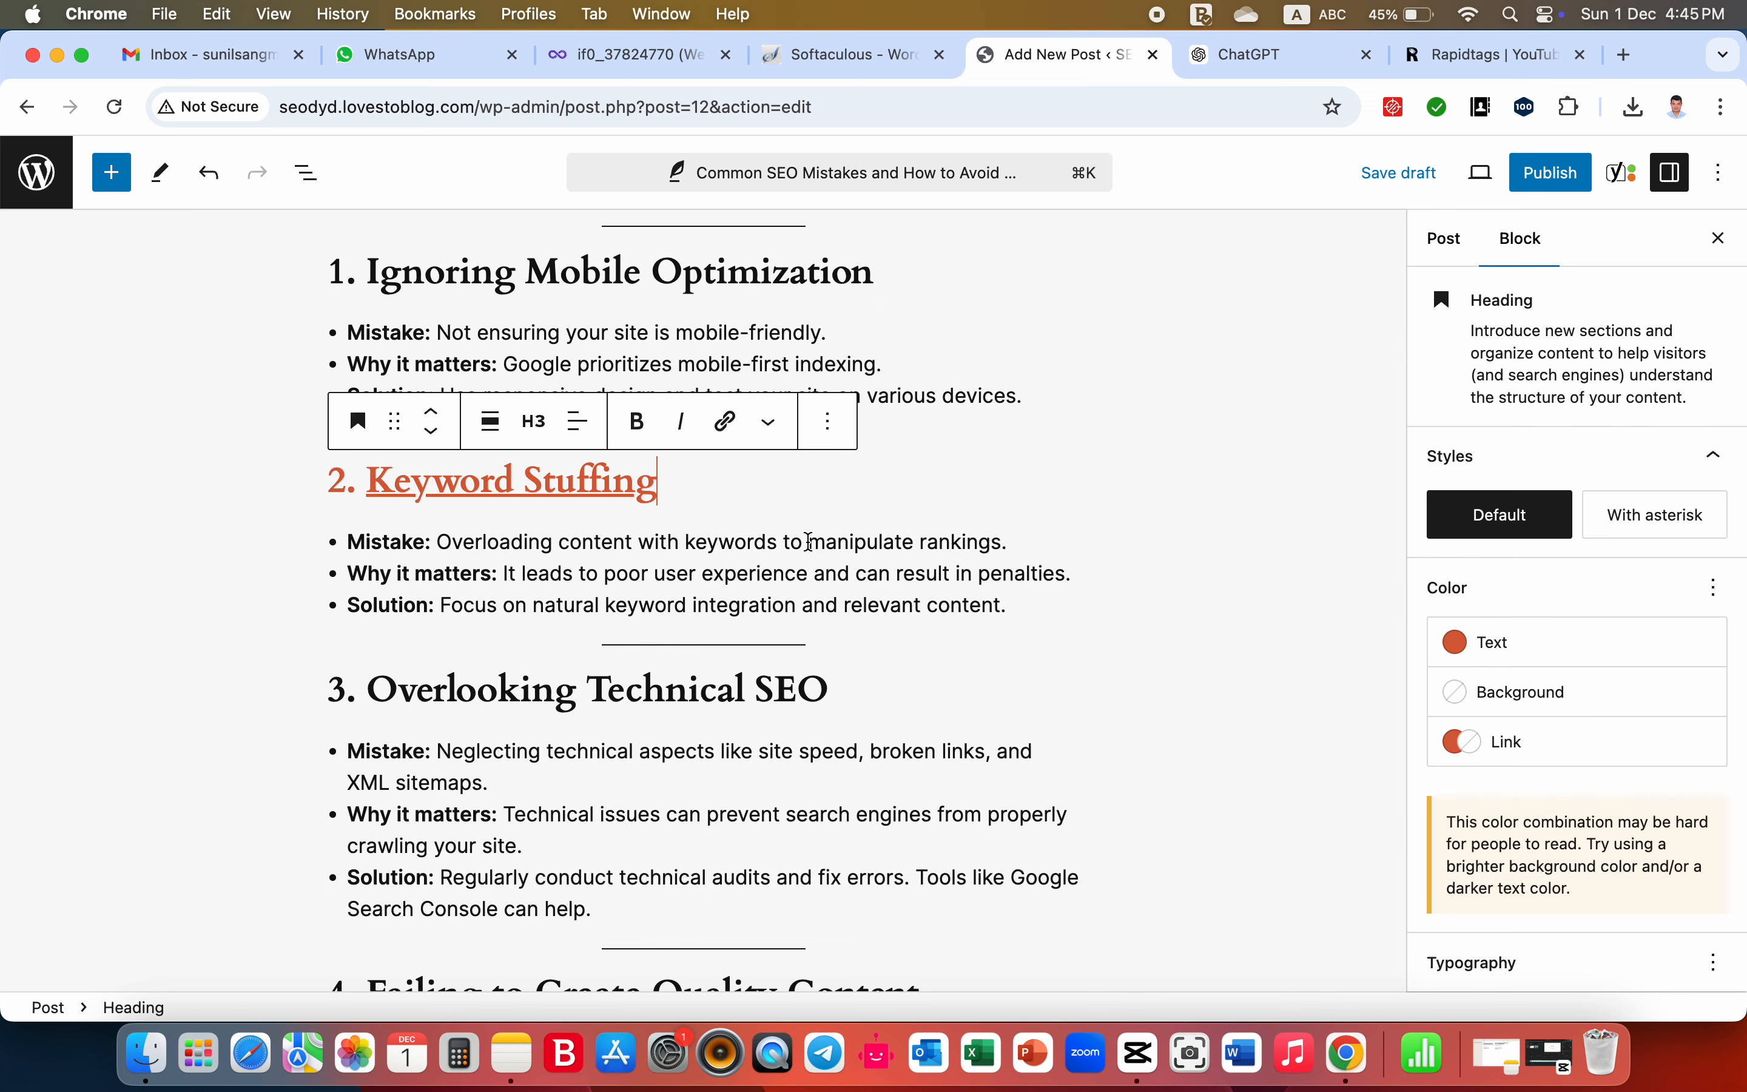
{"action": "left_click", "coordinate": [851, 605]}
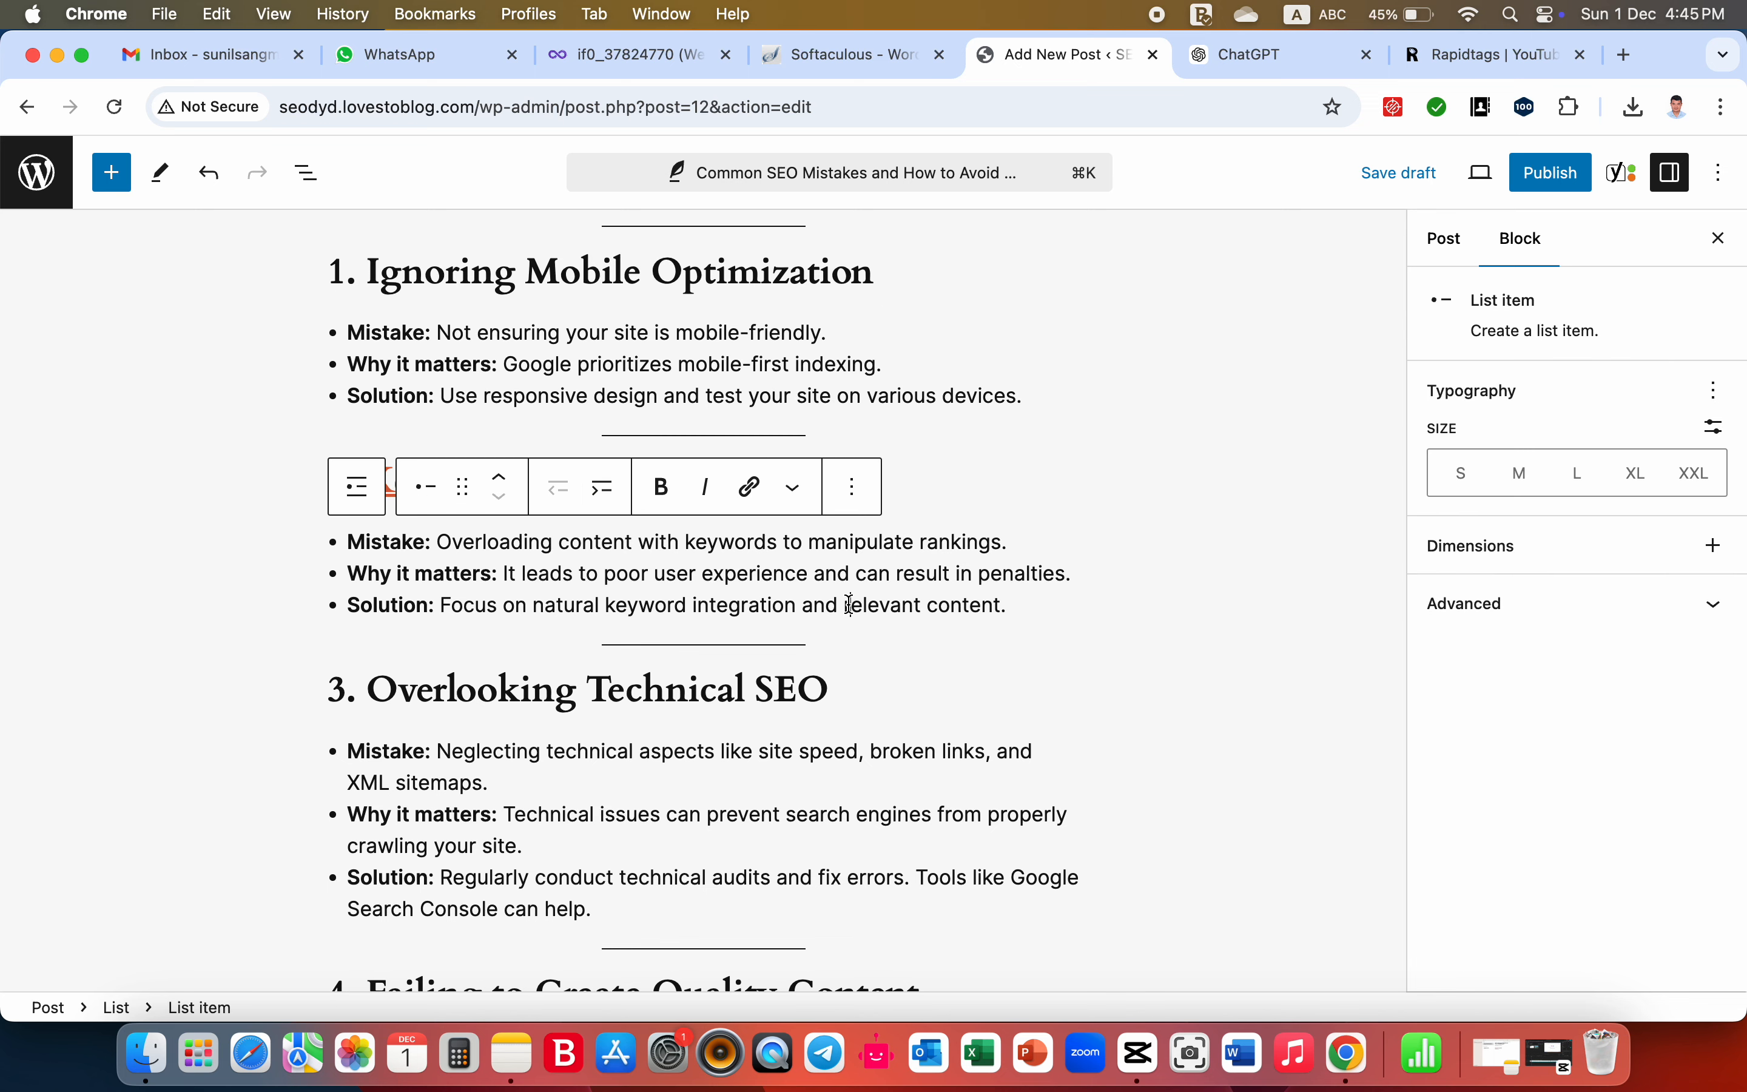
{"action": "scroll", "coordinate": [1212, 476], "scroll_direction": "up", "scroll_amount": 3}
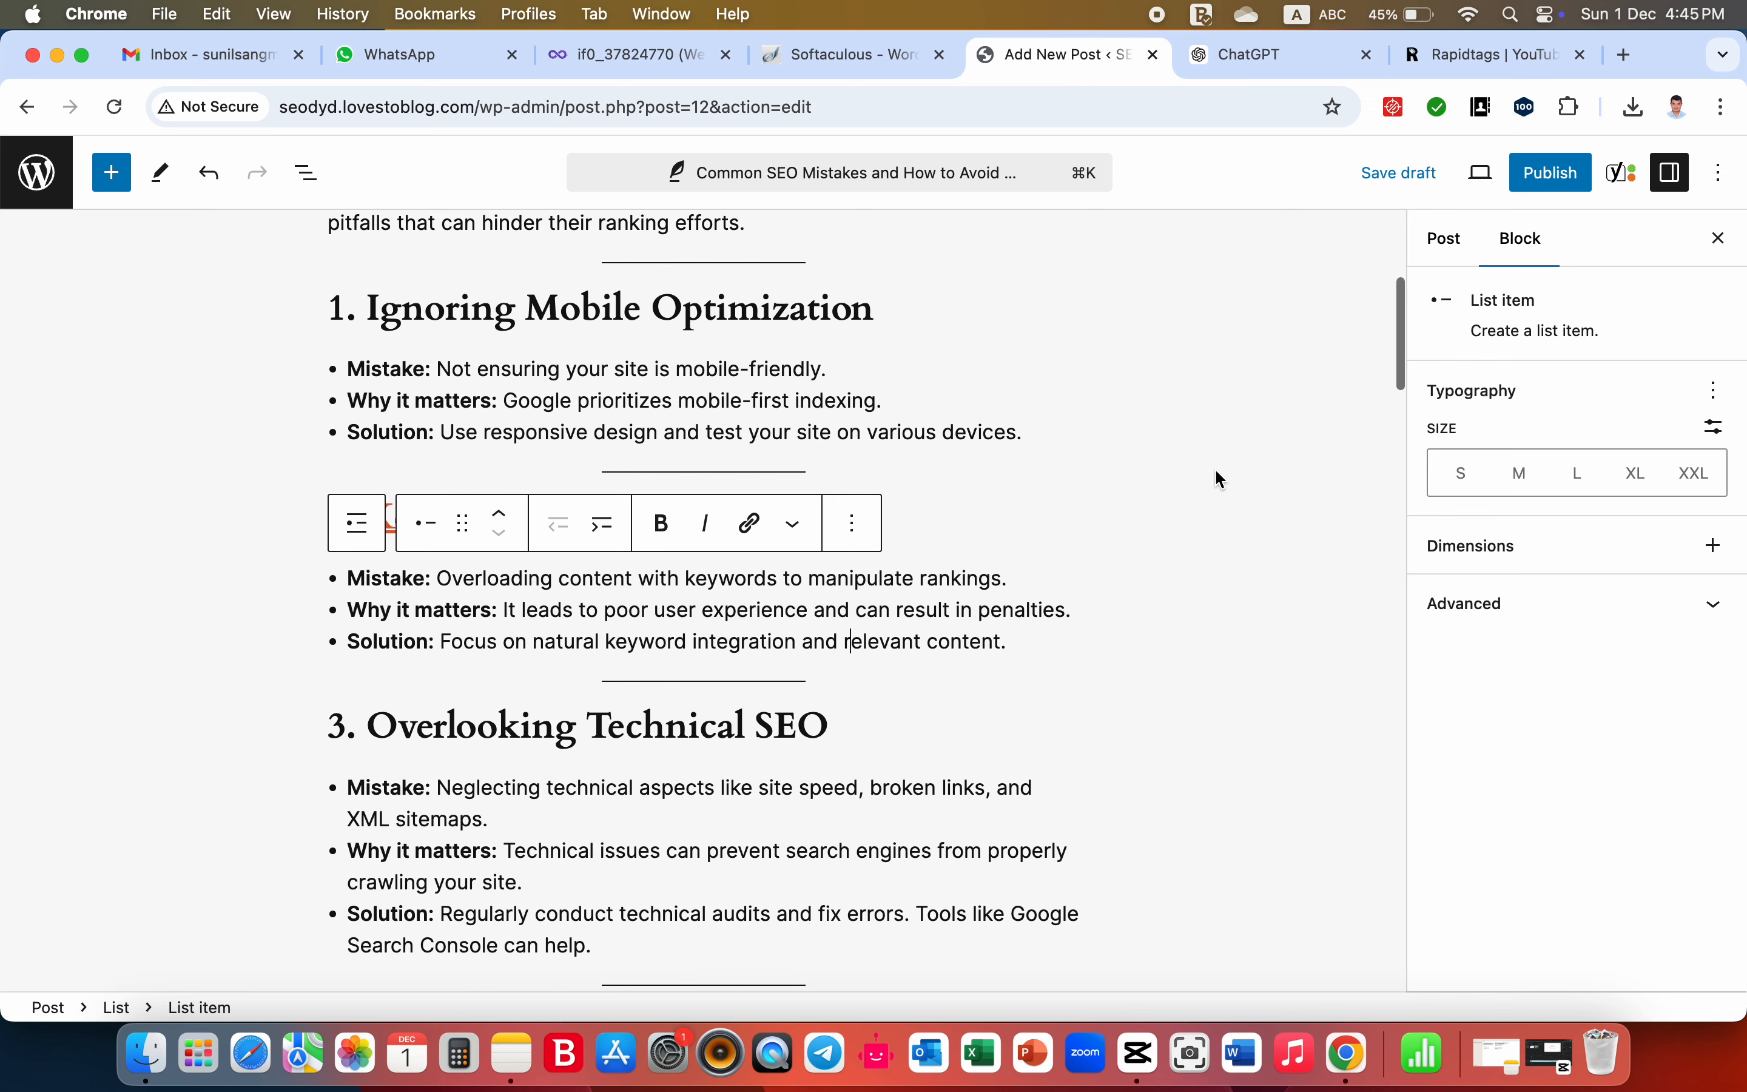
- Paste the copied Rapidtags keywords into the post's empty tags, from "common seo mistakes" through "what seo mistakes to avoid"
{"action": "left_click", "coordinate": [1212, 477]}
{"action": "mouse_move", "coordinate": [1524, 452]}
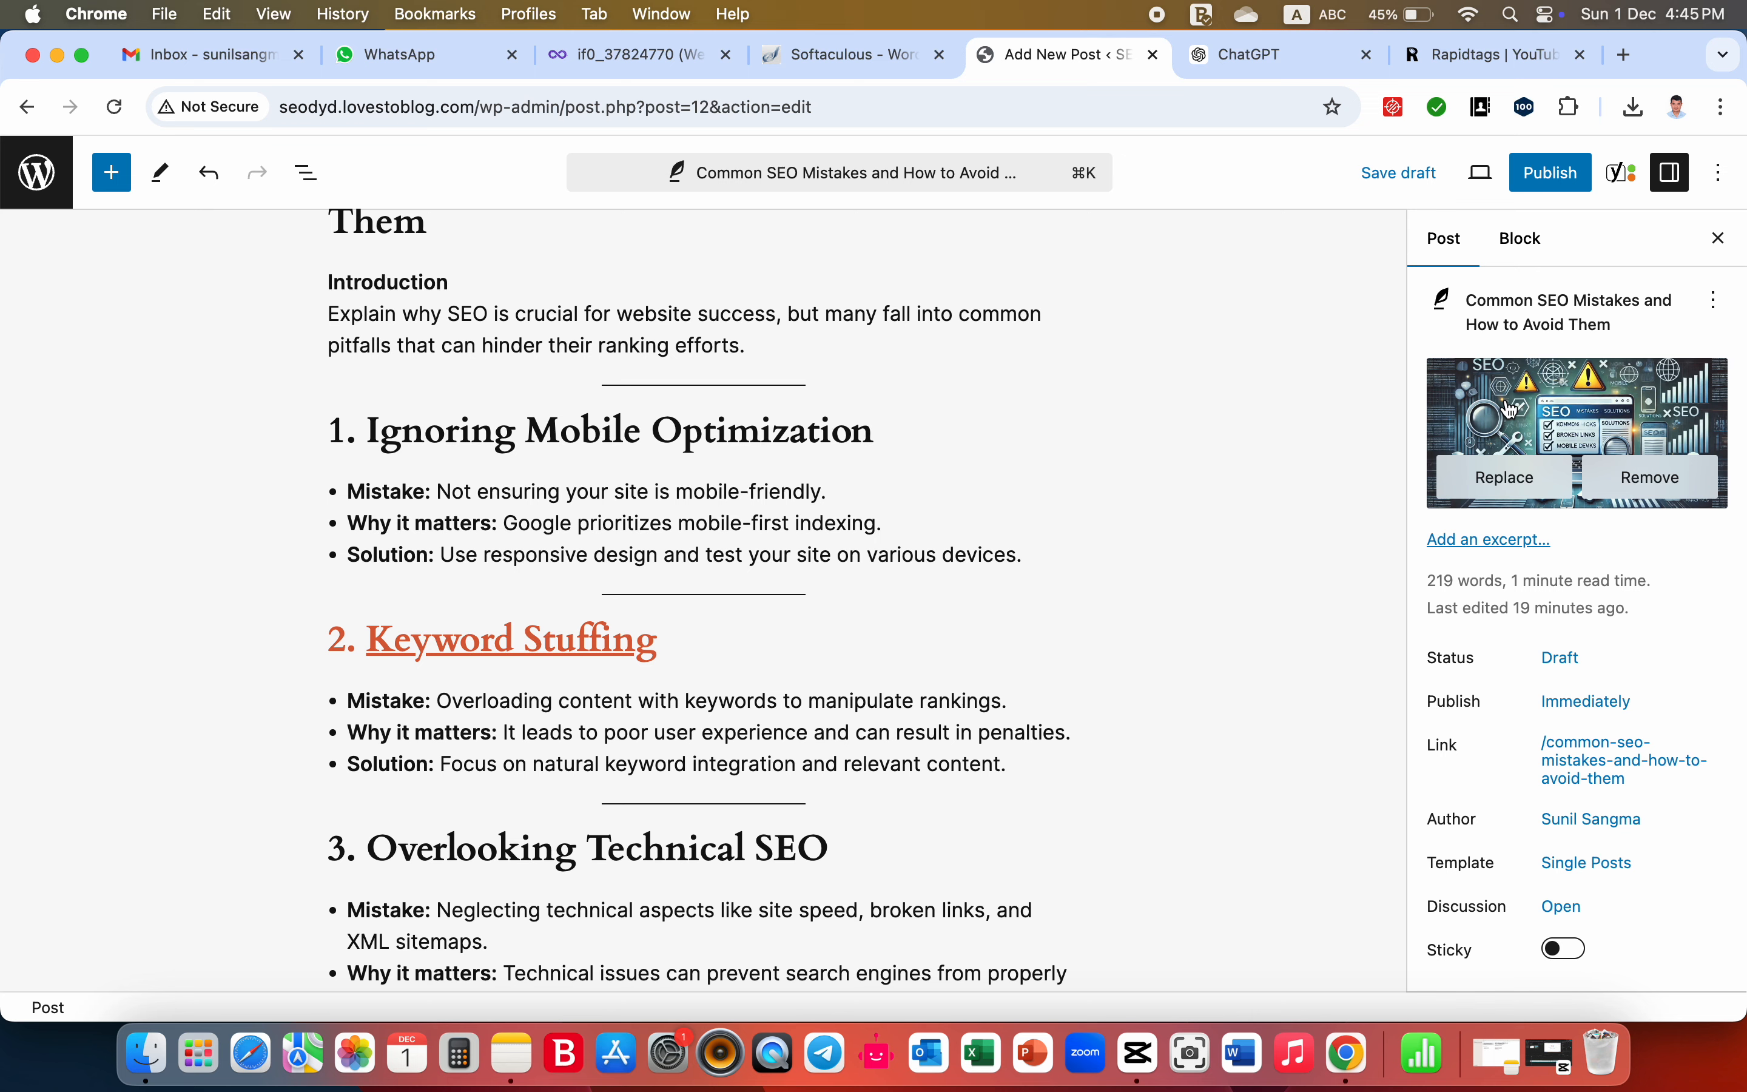
{"action": "scroll", "coordinate": [1525, 418], "scroll_direction": "down", "scroll_amount": 10}
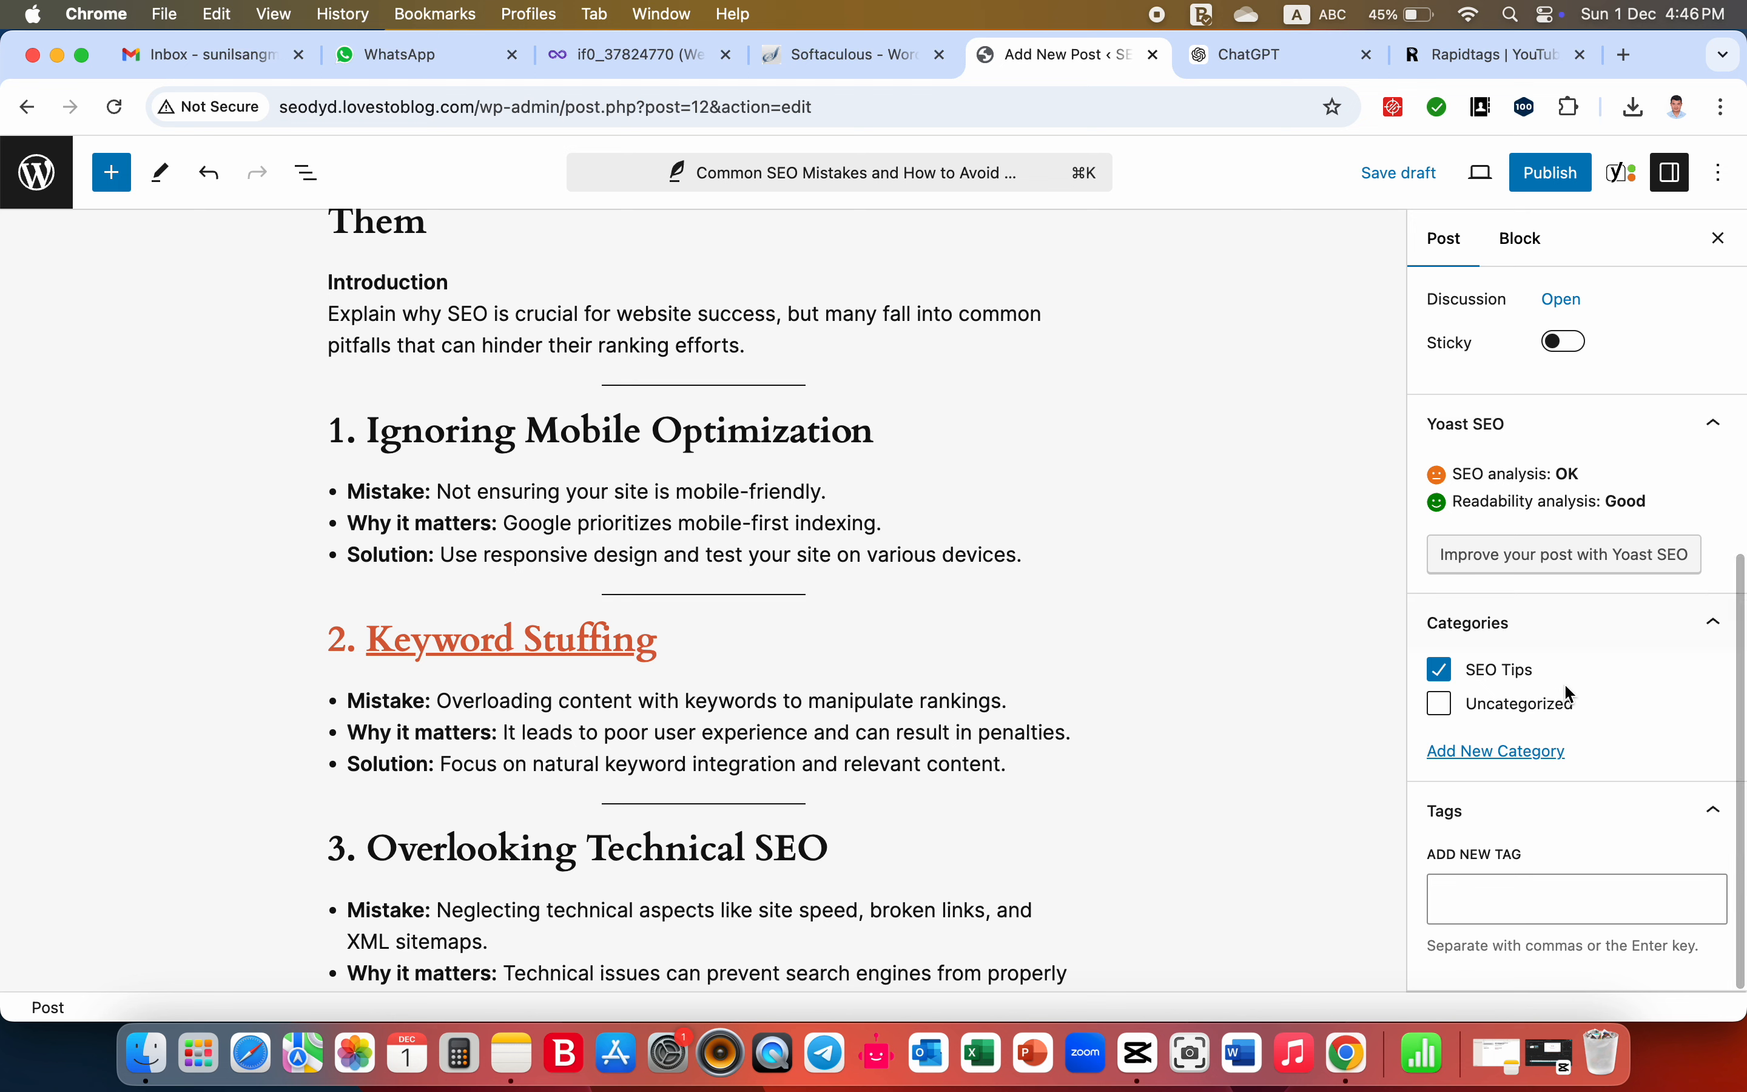
{"action": "left_click", "coordinate": [1525, 904]}
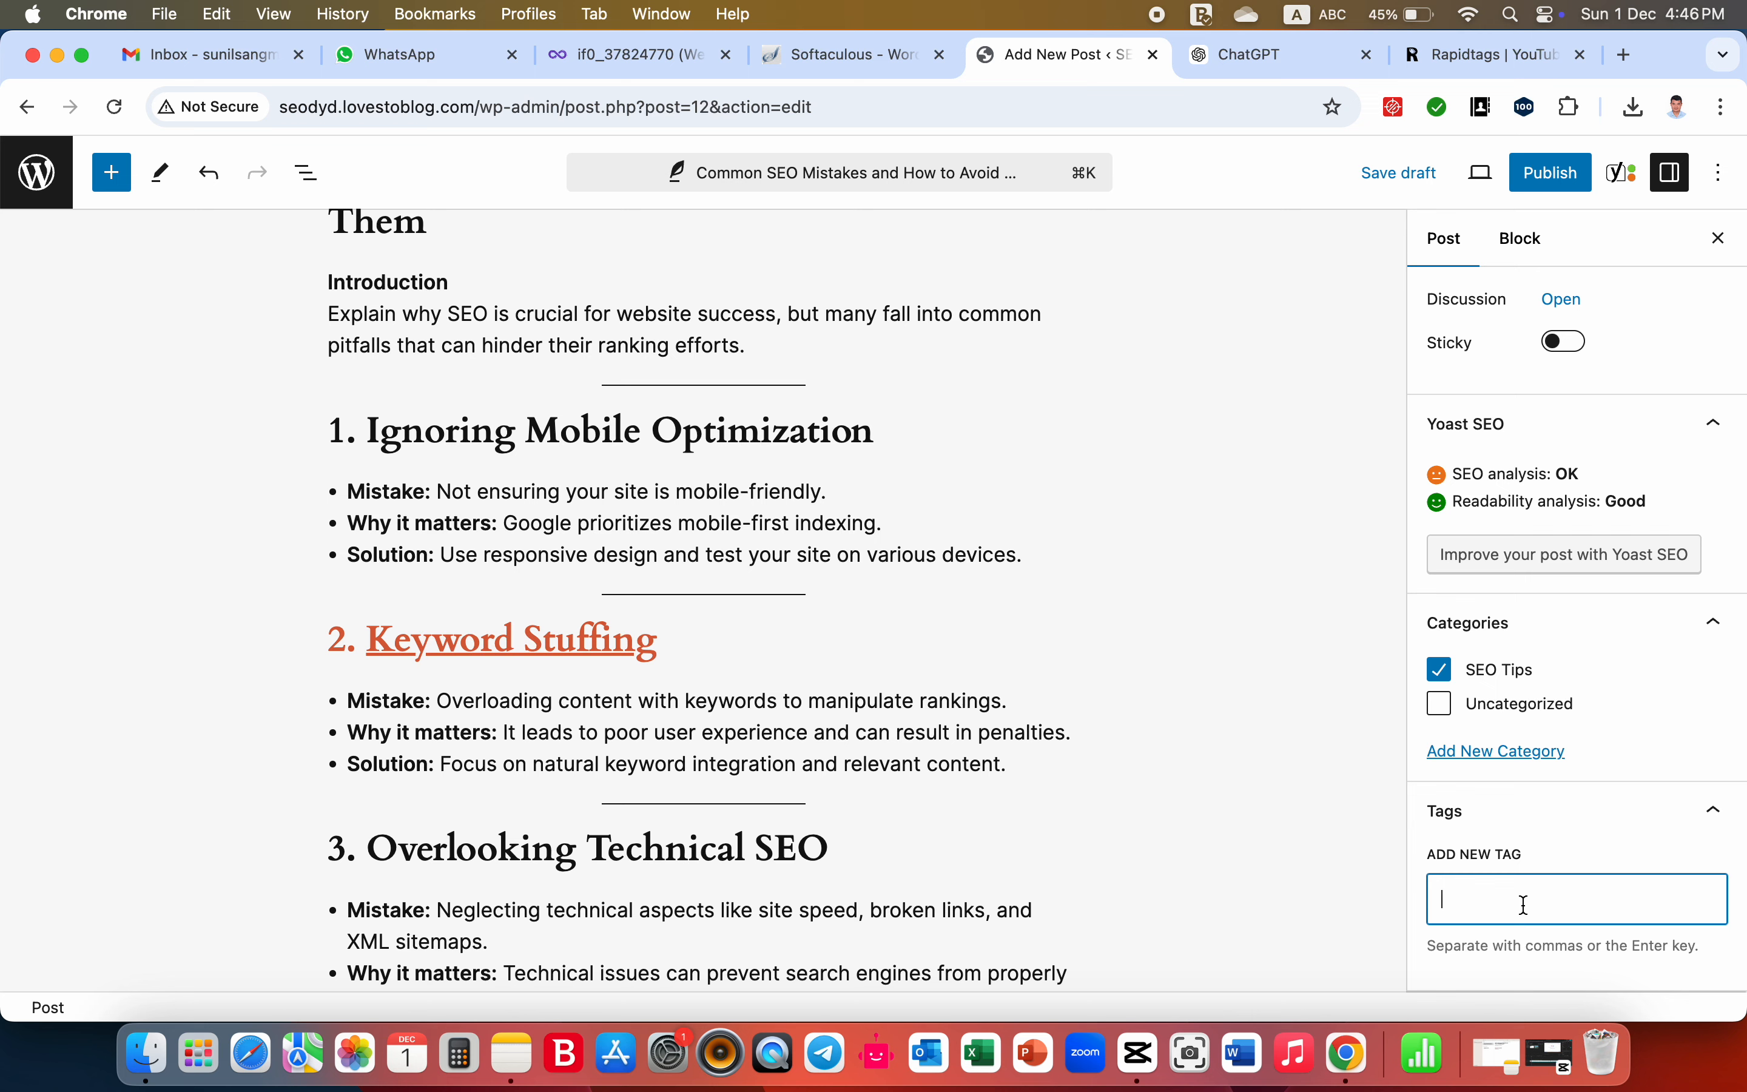
{"action": "left_click", "coordinate": [1718, 812]}
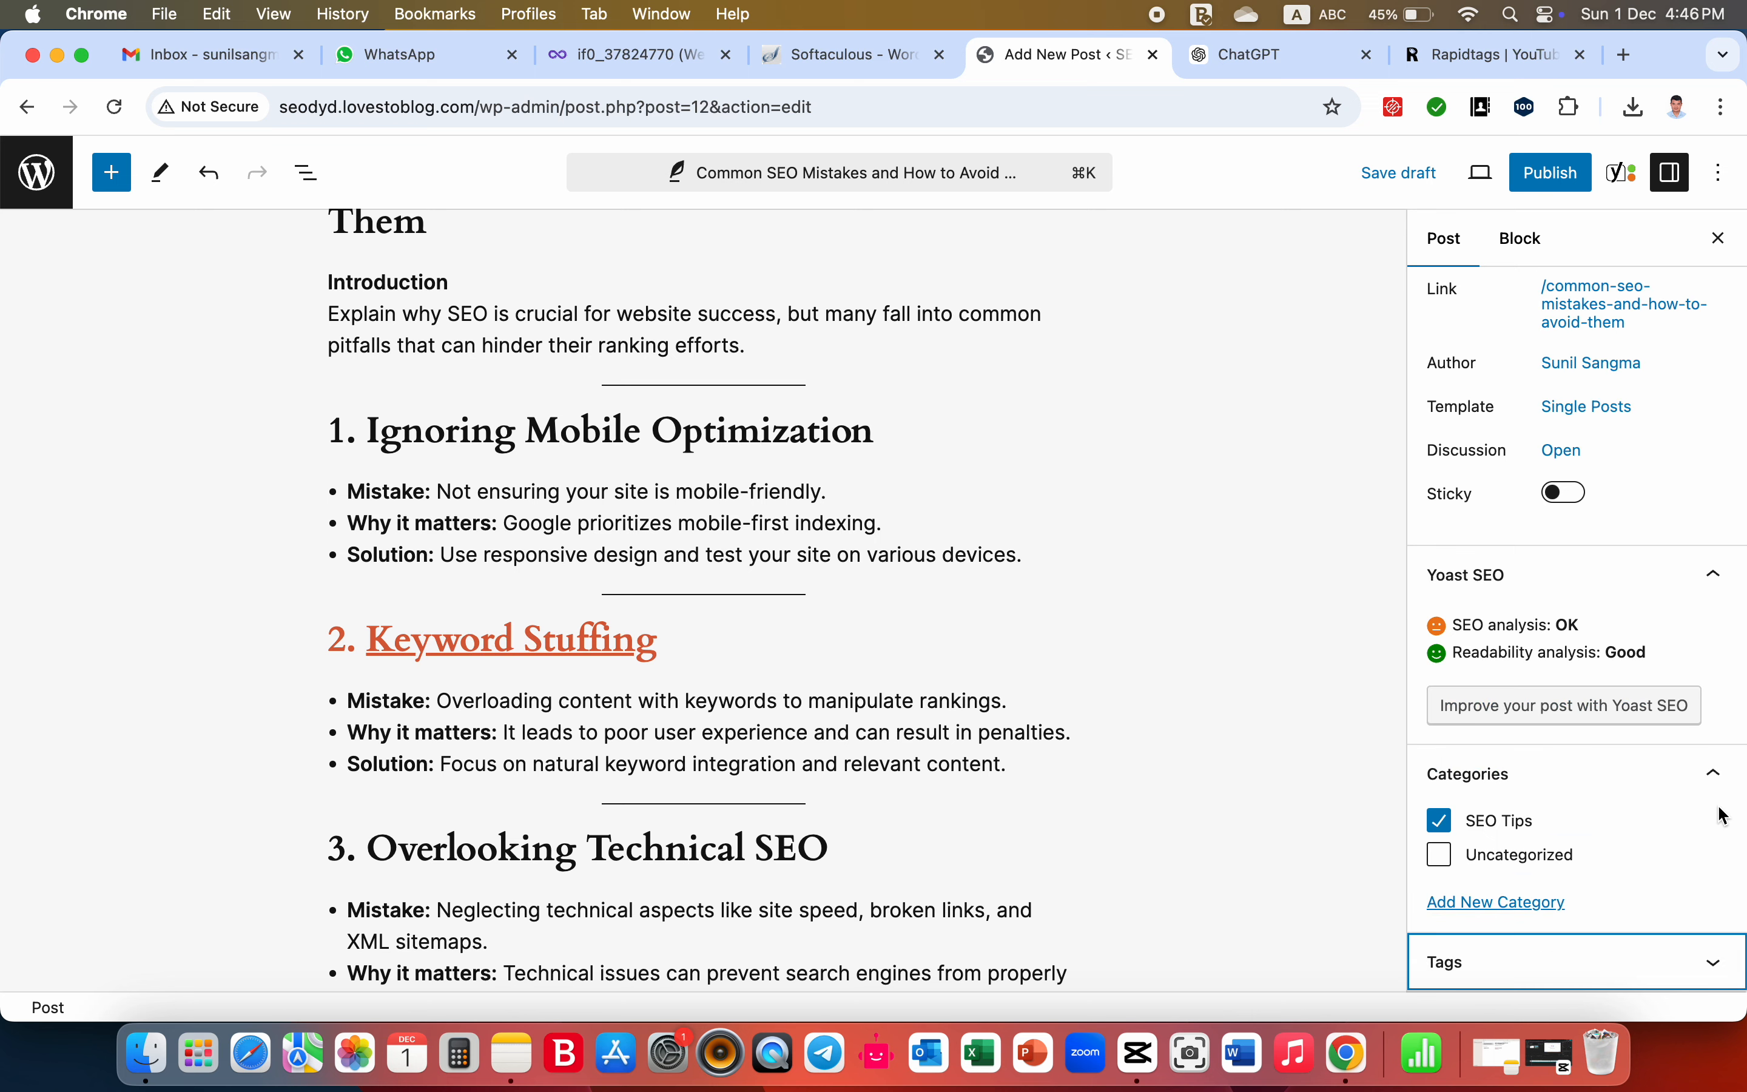
{"action": "left_click", "coordinate": [1712, 962]}
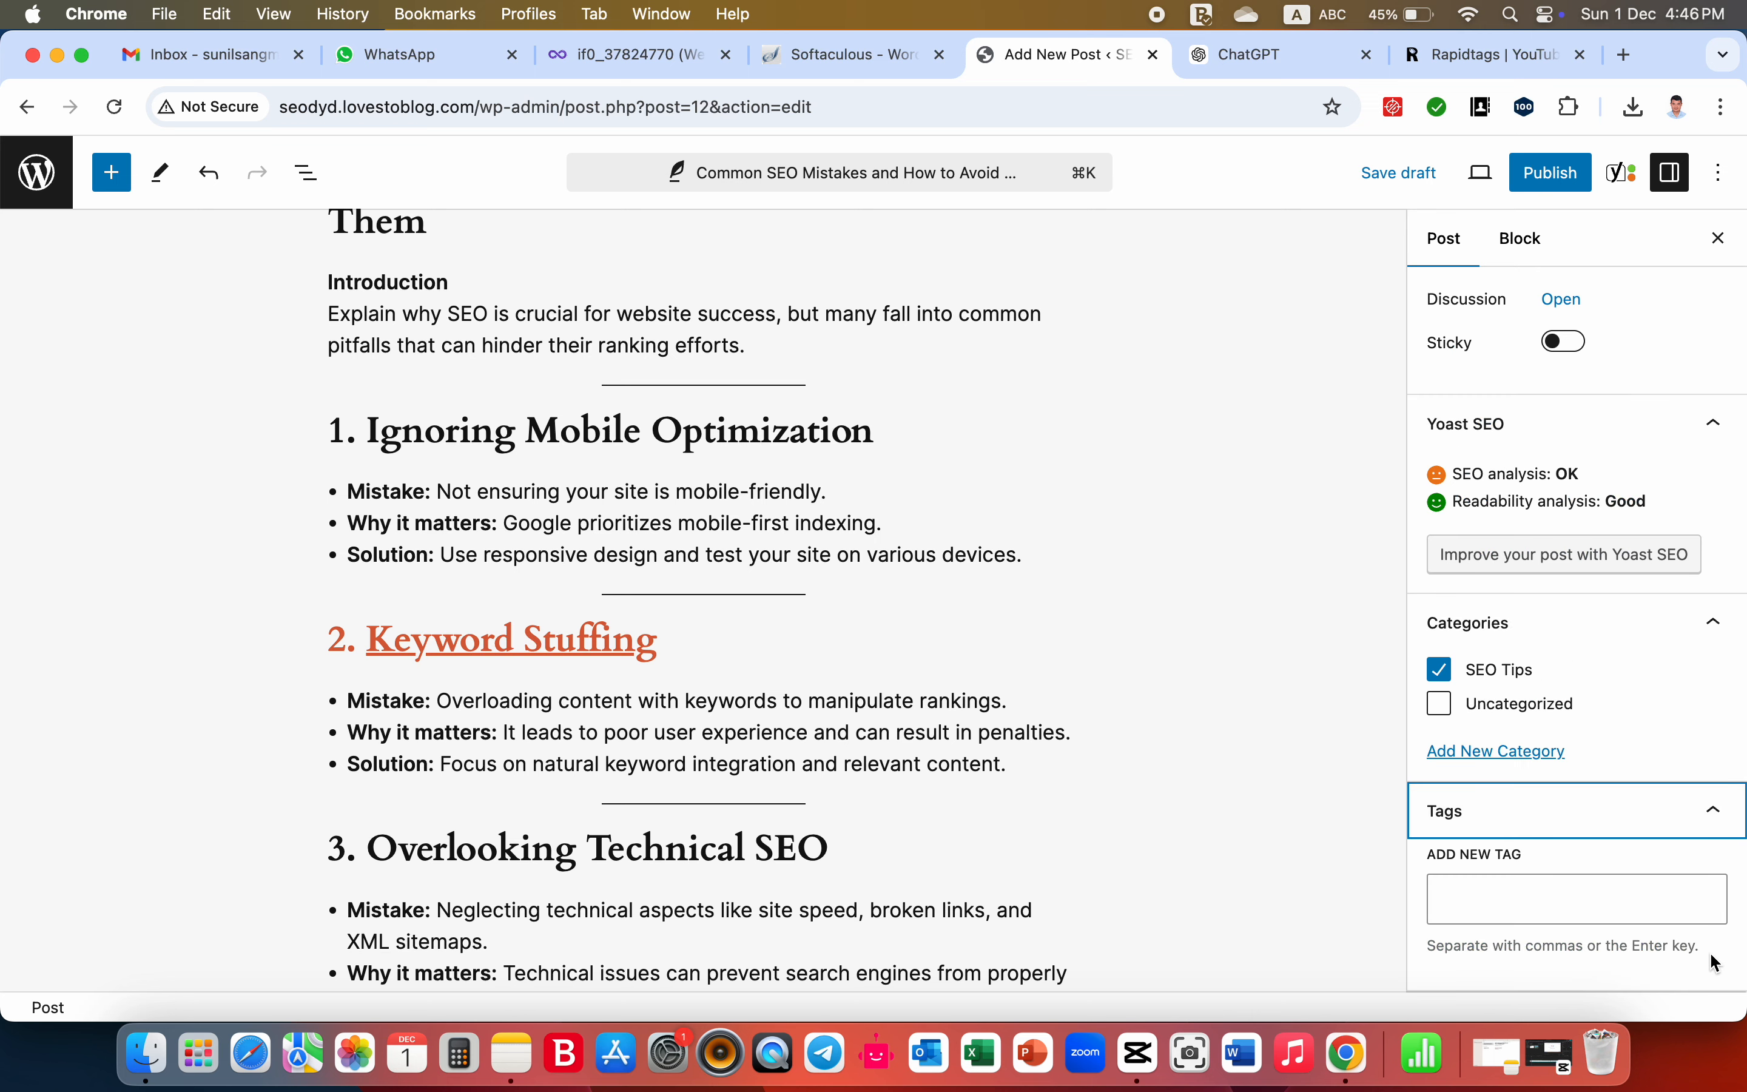
{"action": "left_click", "coordinate": [1635, 895]}
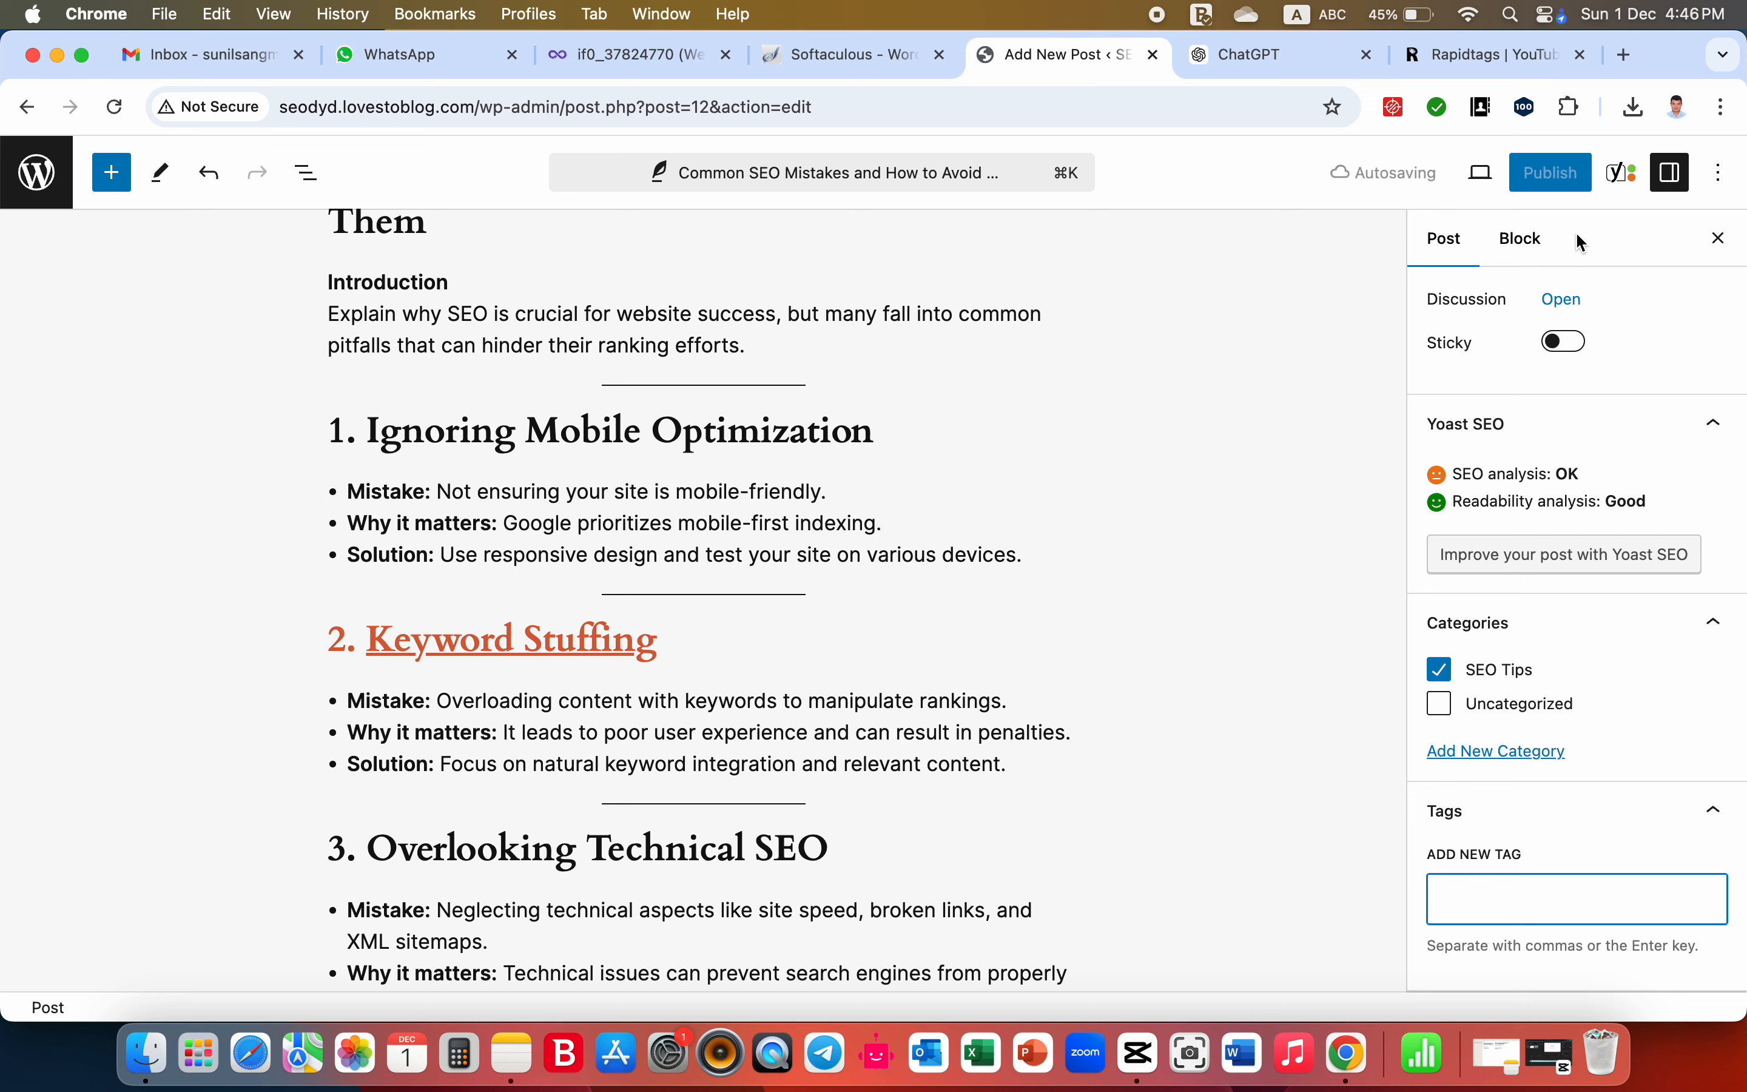
{"action": "key", "text": "super+v"}
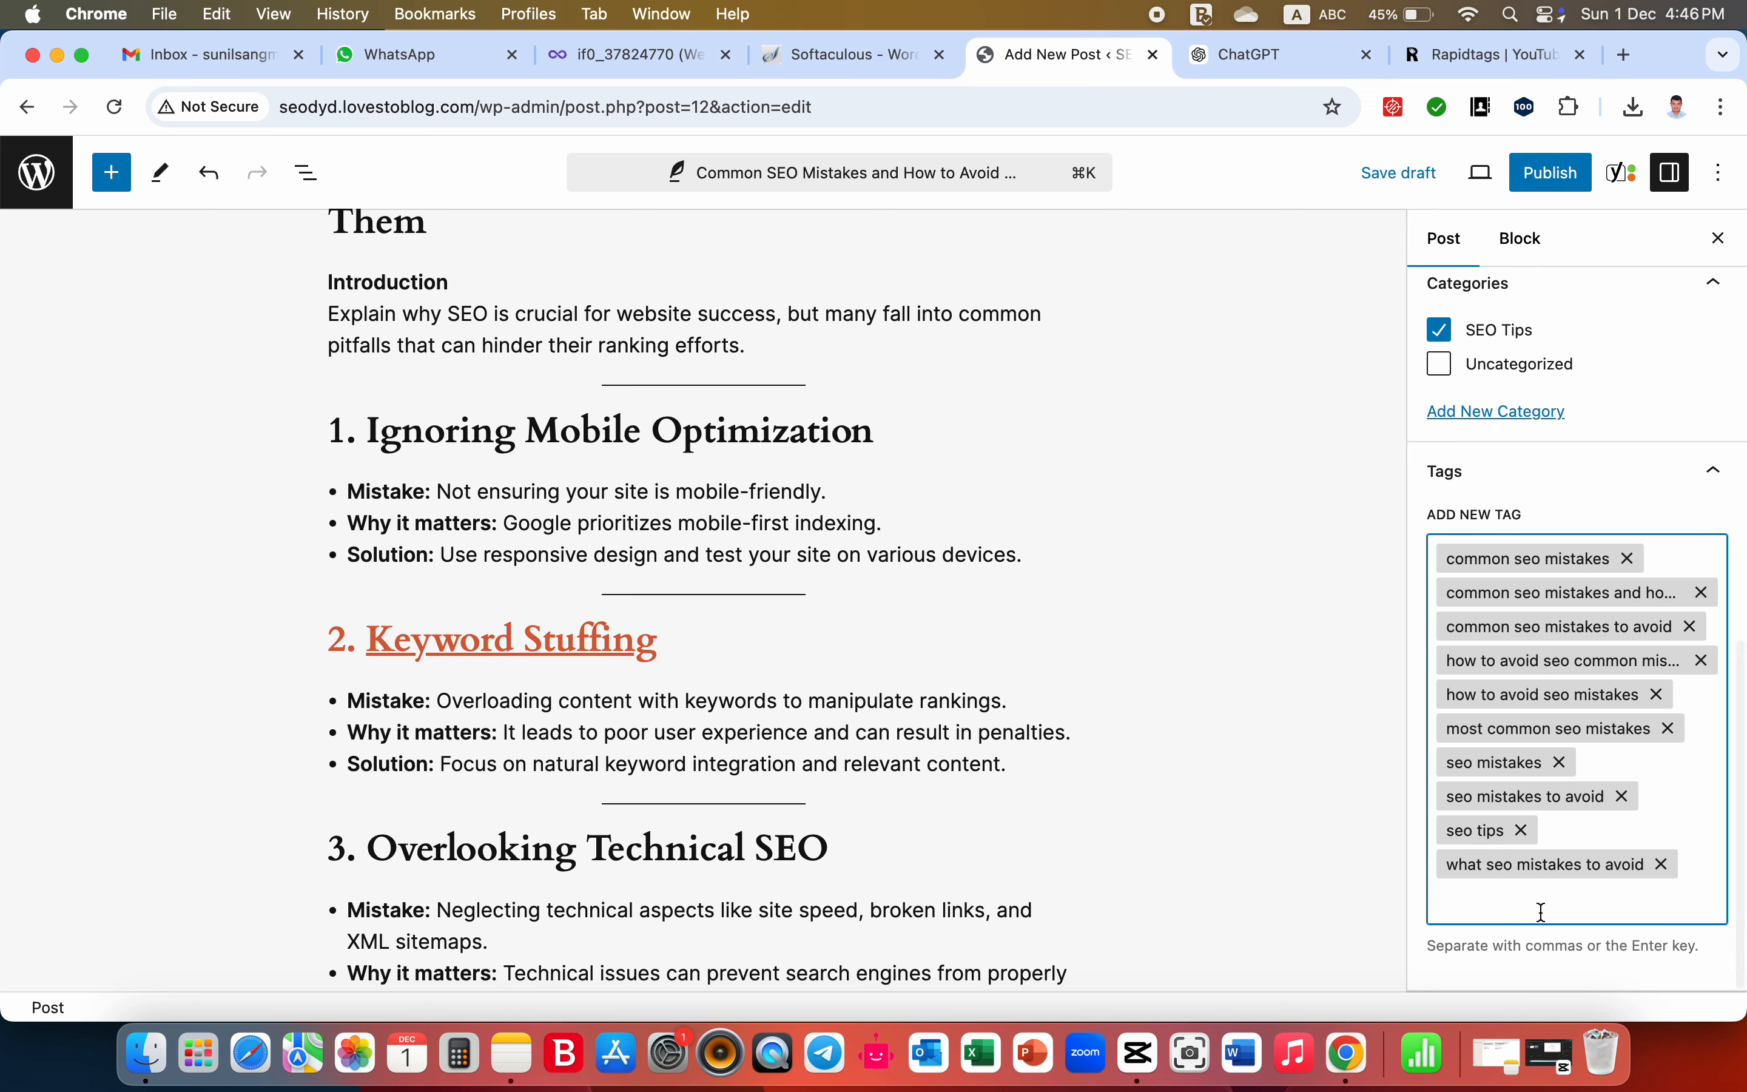
- Review the post's settings and its Yoast SEO section, including focus keyphrase, search appearance, slug, meta description and reading insights
{"action": "scroll", "coordinate": [1542, 911], "scroll_direction": "up", "scroll_amount": 10}
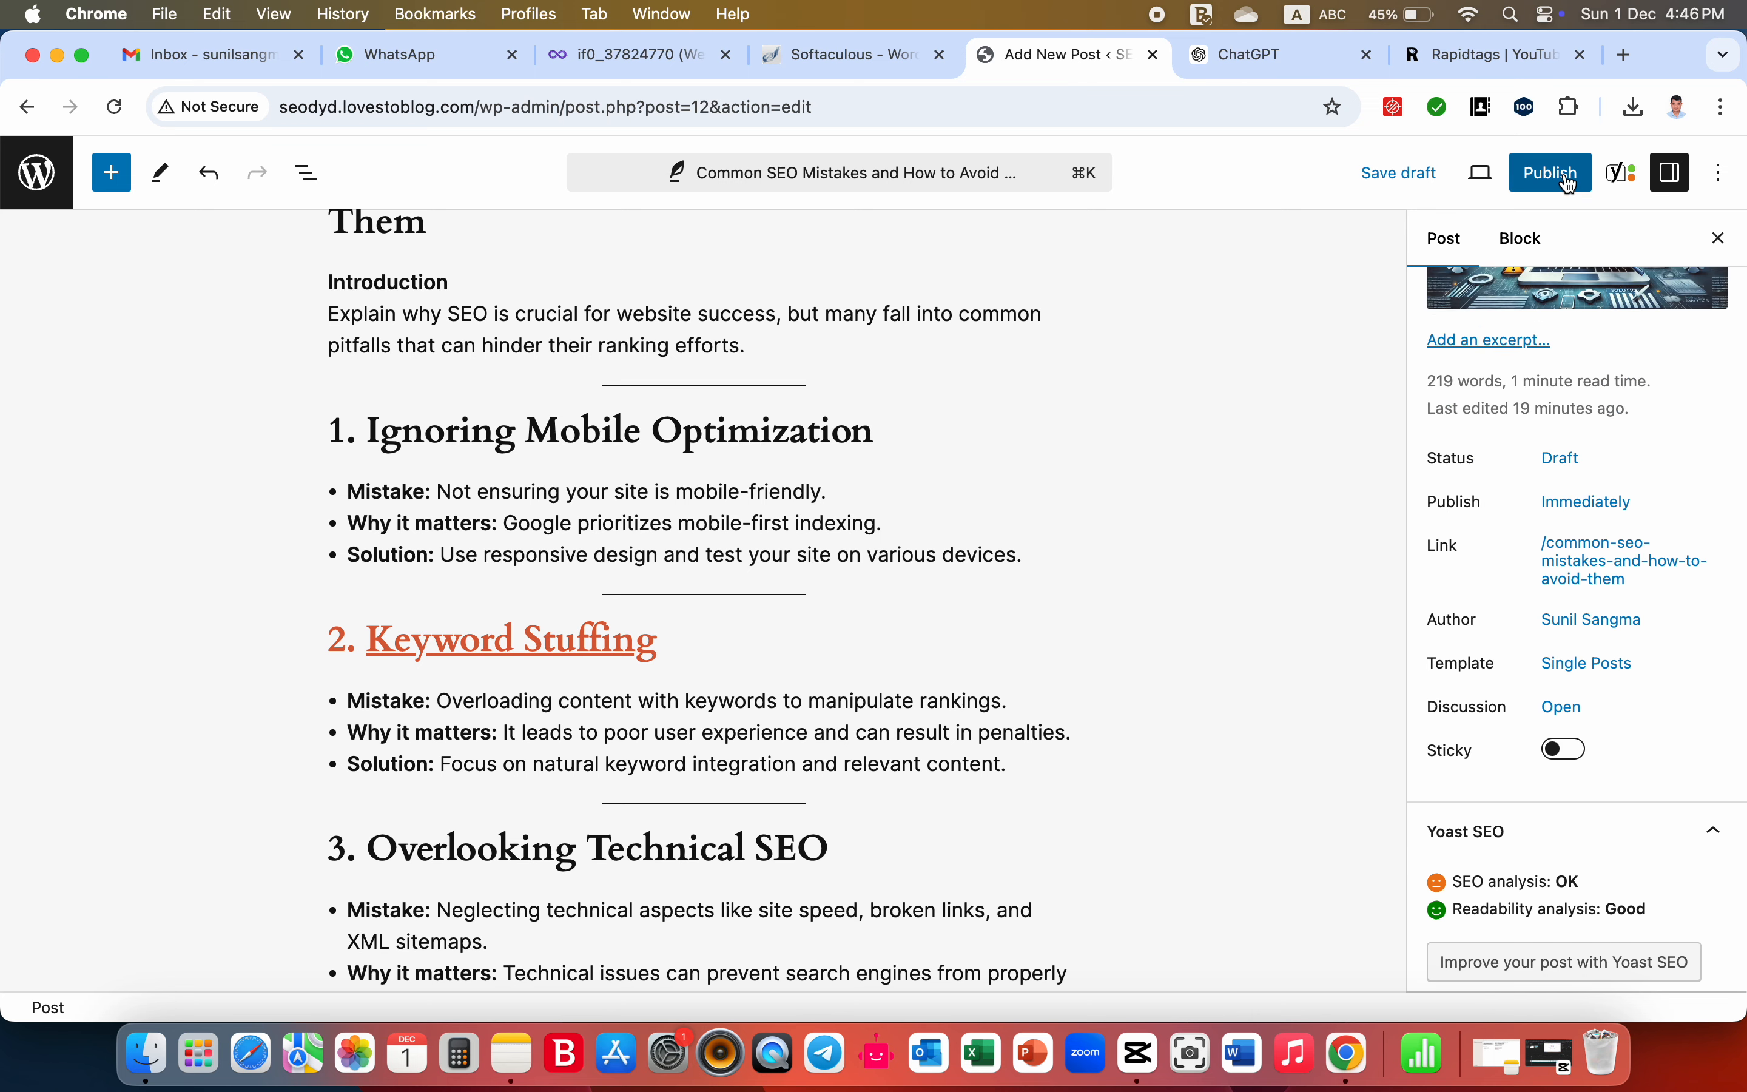
{"action": "scroll", "coordinate": [732, 628], "scroll_direction": "down", "scroll_amount": 15}
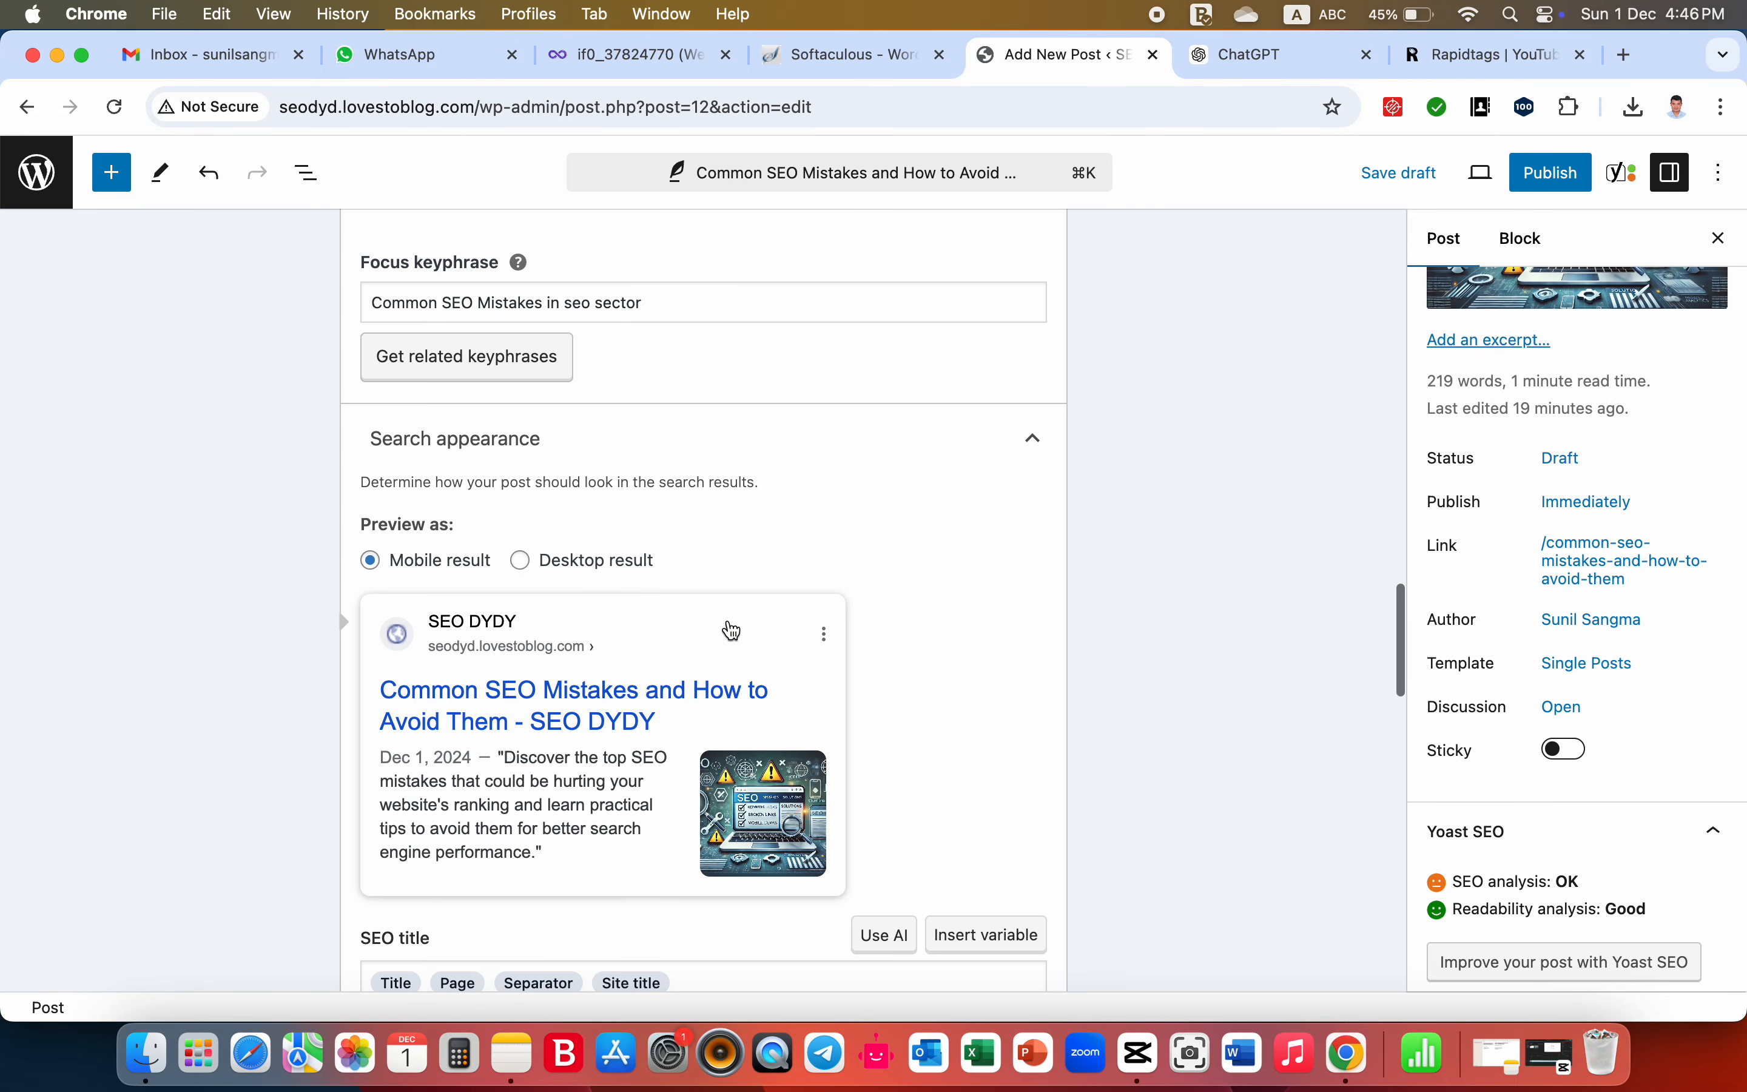
{"action": "scroll", "coordinate": [733, 628], "scroll_direction": "up", "scroll_amount": 5}
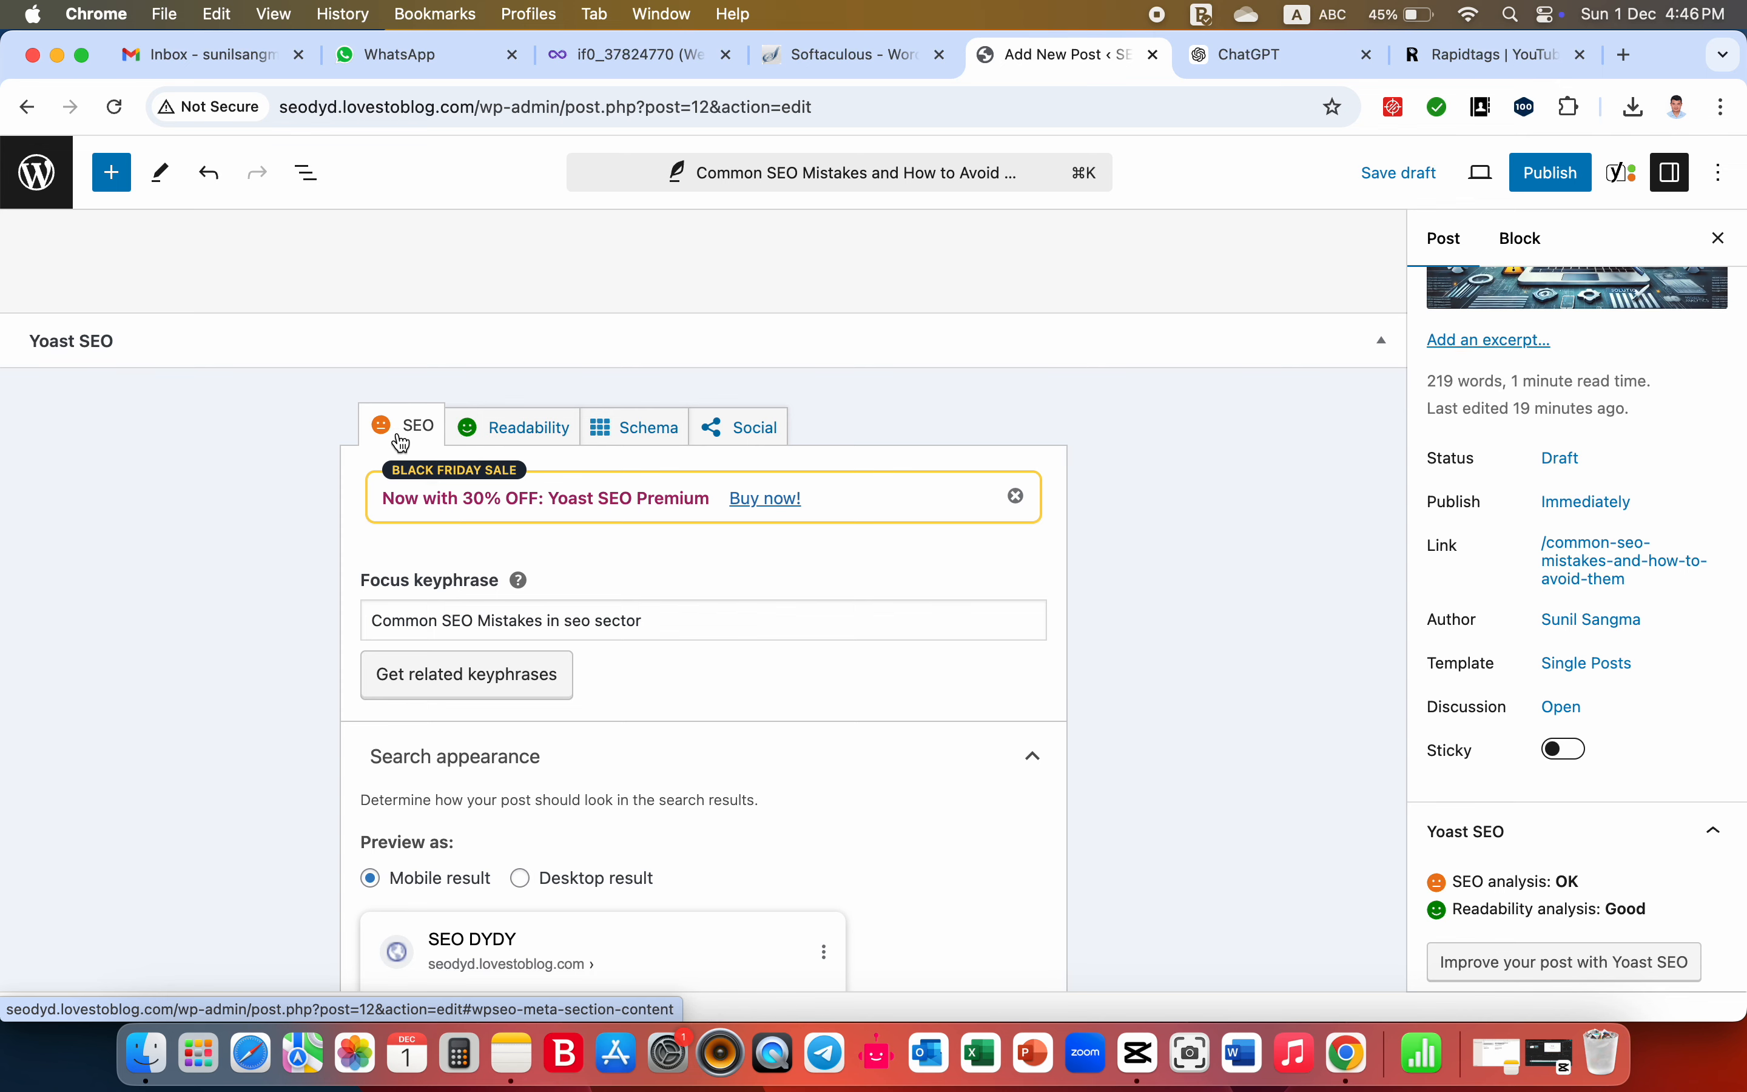
{"action": "scroll", "coordinate": [402, 442], "scroll_direction": "down", "scroll_amount": 8}
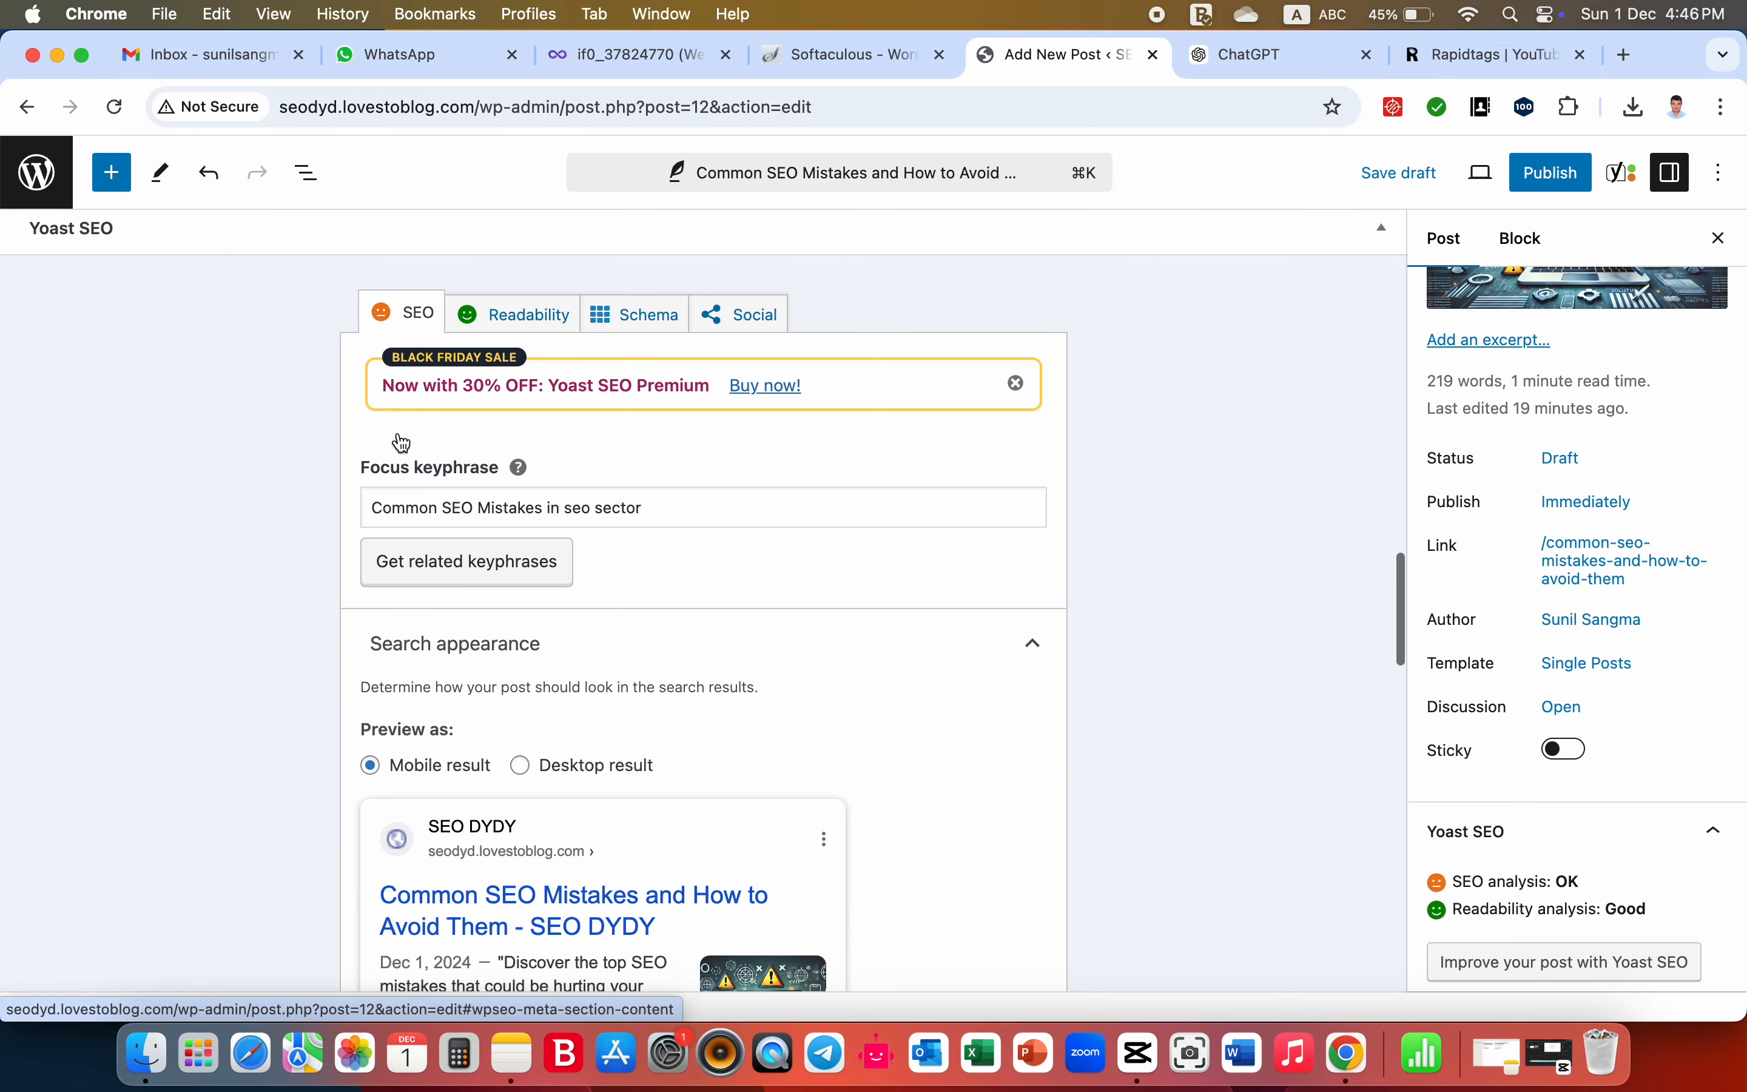
{"action": "scroll", "coordinate": [765, 889], "scroll_direction": "down", "scroll_amount": 10}
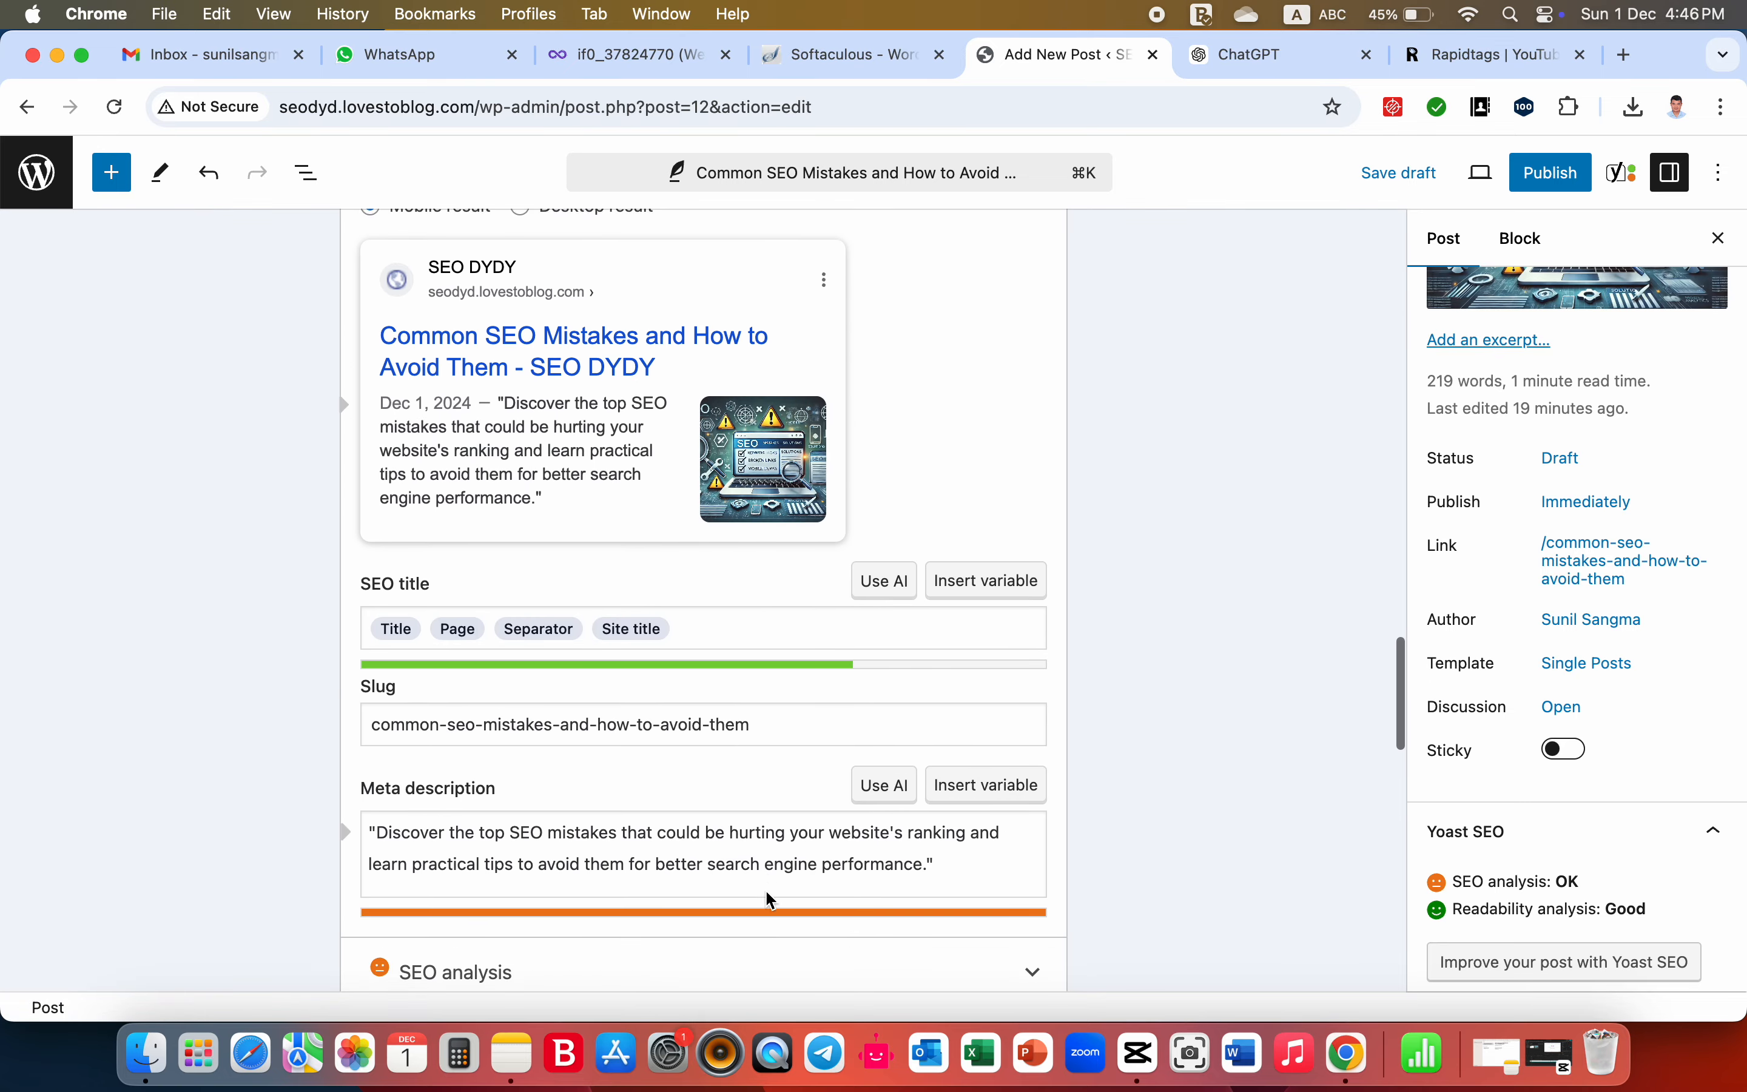
{"action": "scroll", "coordinate": [767, 890], "scroll_direction": "up", "scroll_amount": 15}
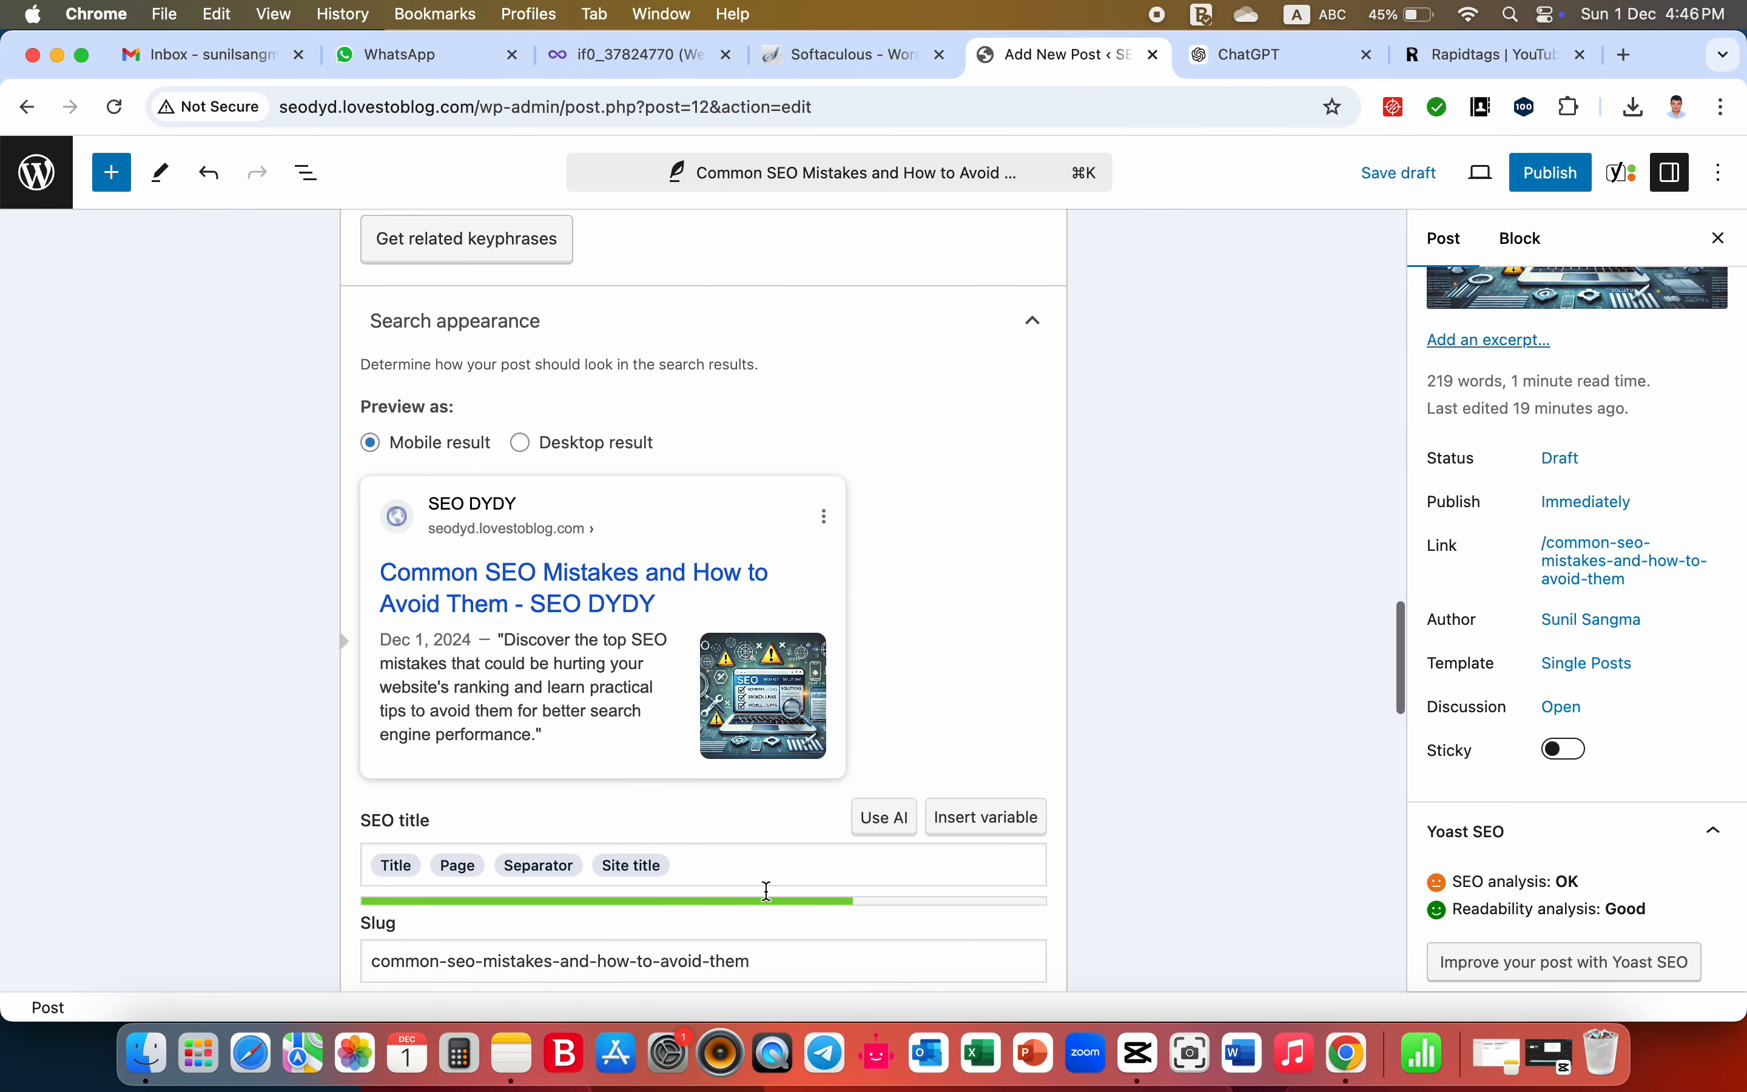
{"action": "scroll", "coordinate": [771, 898], "scroll_direction": "down", "scroll_amount": 1}
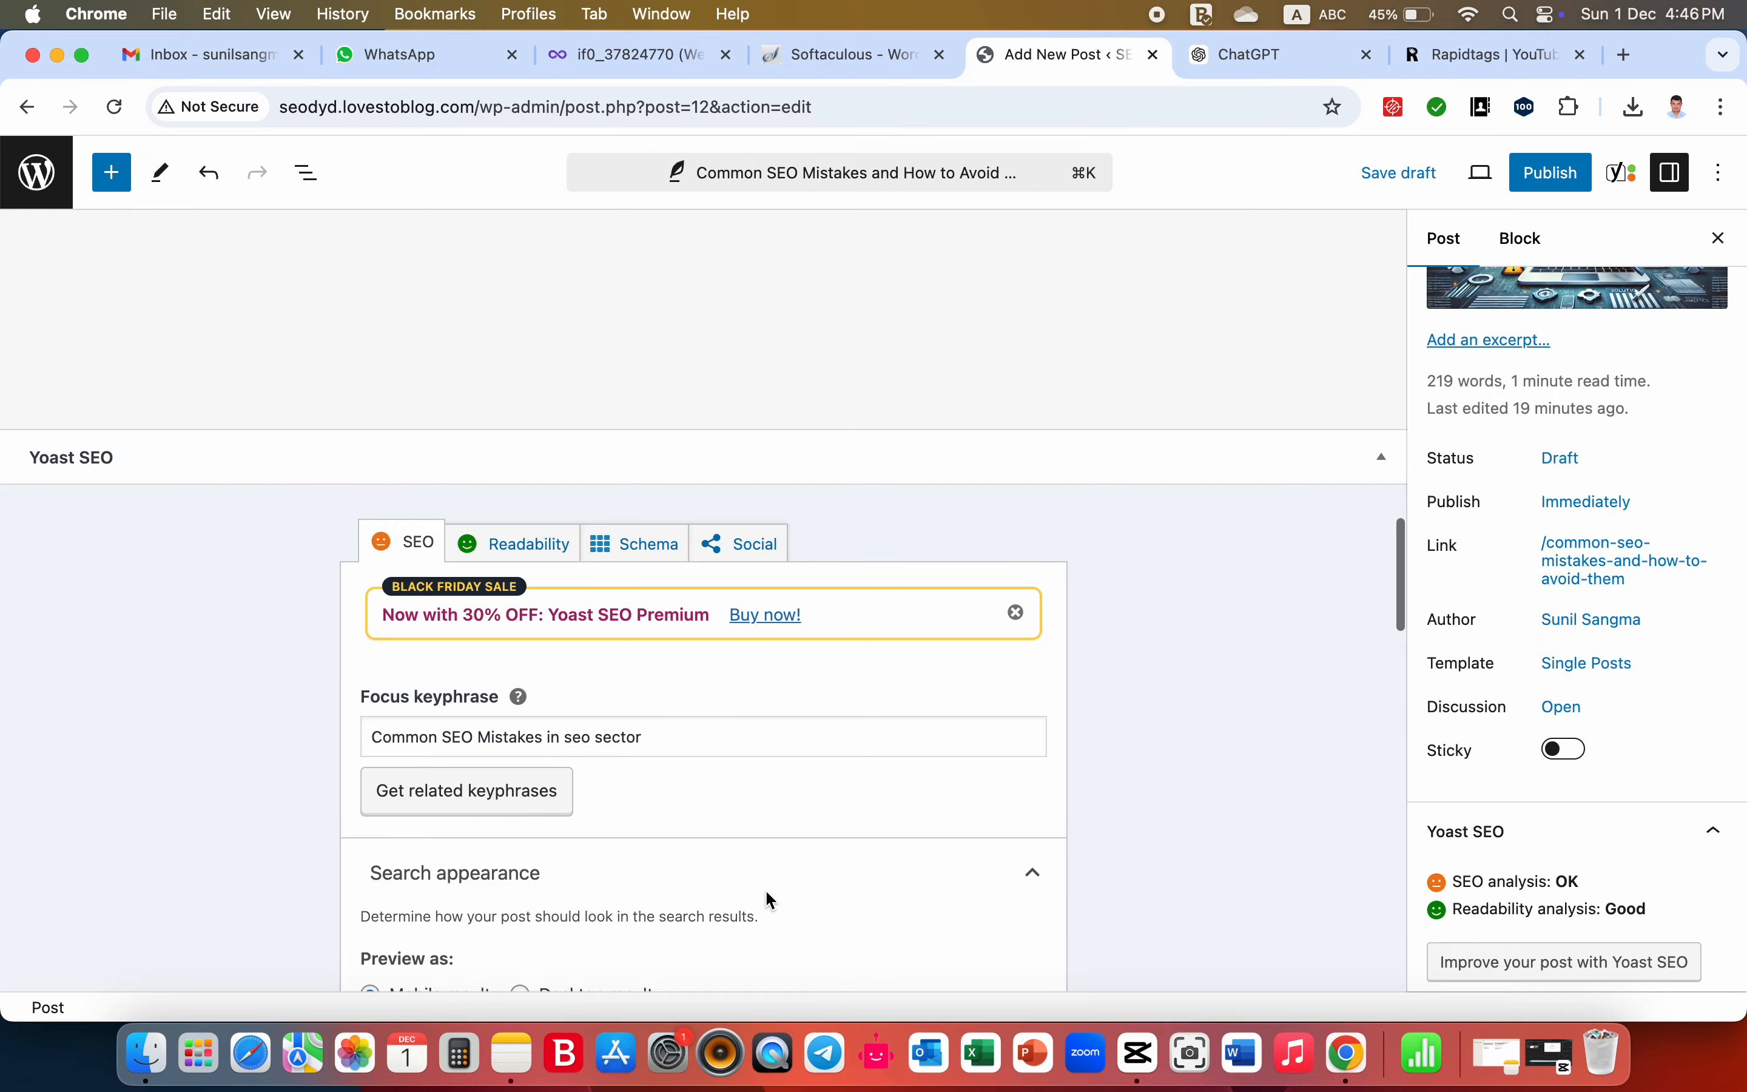
{"action": "scroll", "coordinate": [771, 898], "scroll_direction": "down", "scroll_amount": 15}
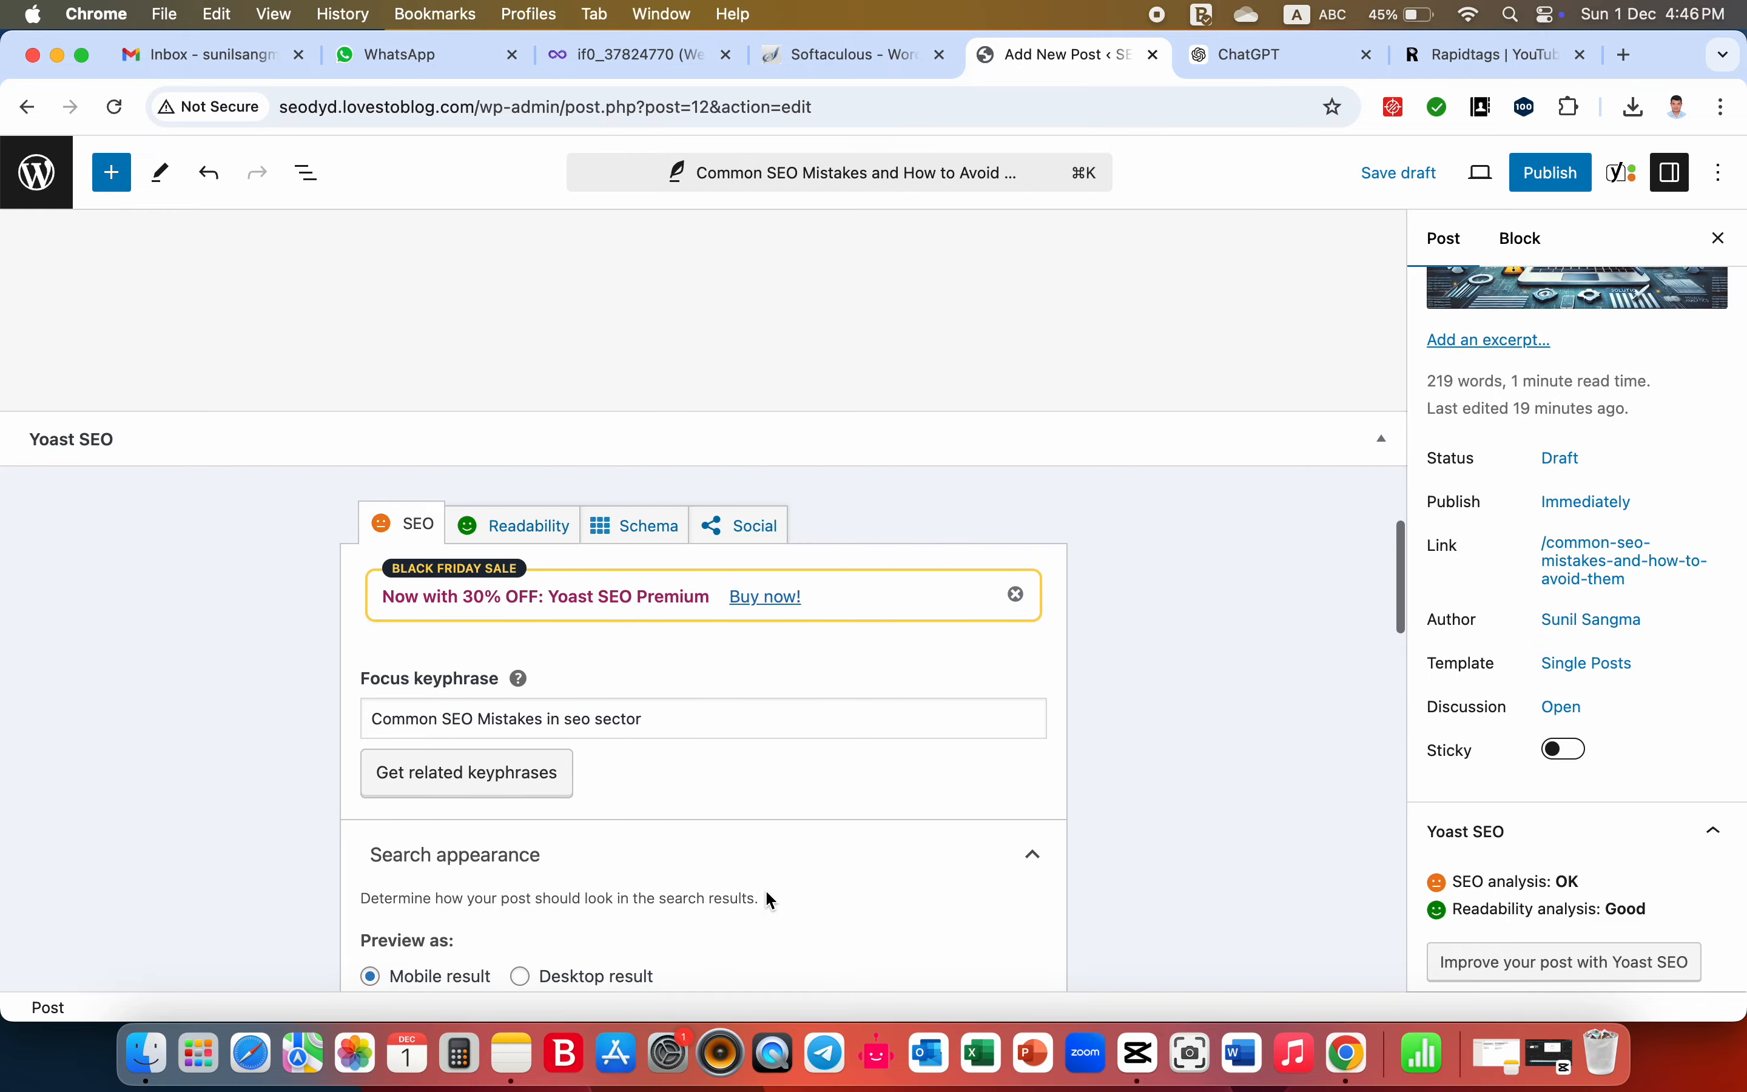
{"action": "scroll", "coordinate": [769, 901], "scroll_direction": "down", "scroll_amount": 10}
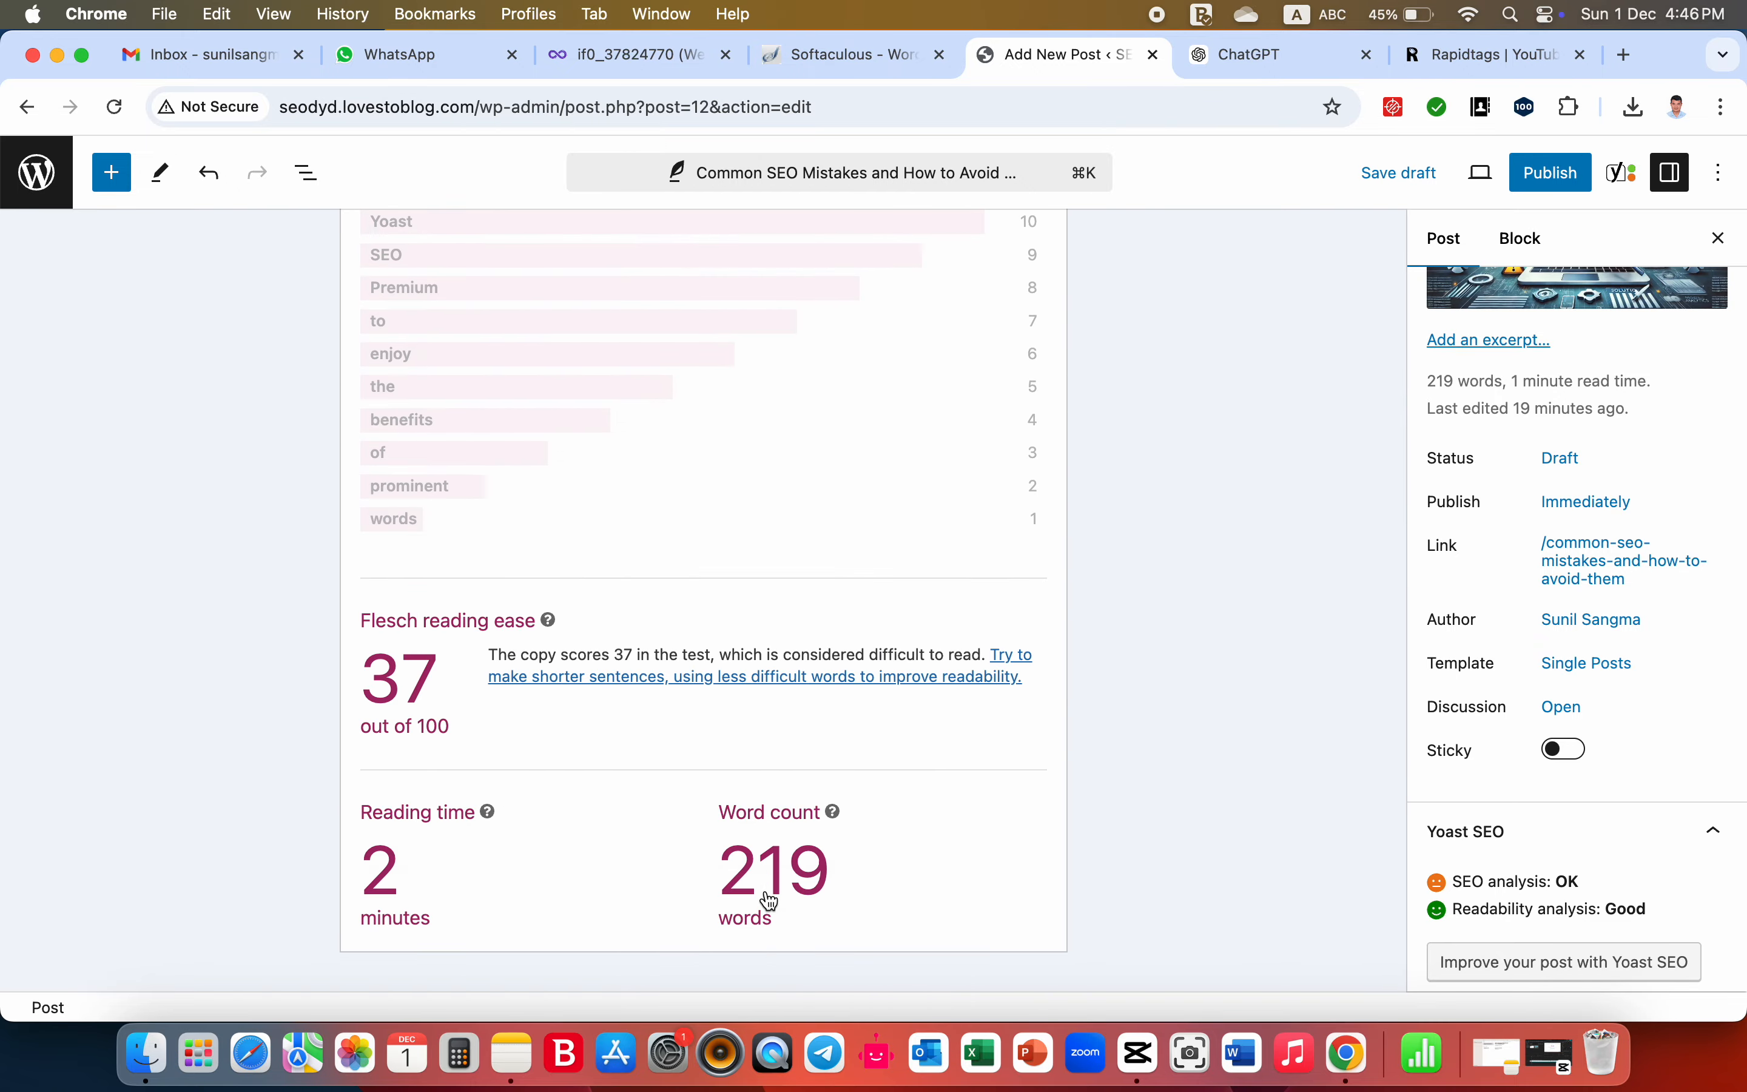
{"action": "scroll", "coordinate": [768, 899], "scroll_direction": "up", "scroll_amount": 20}
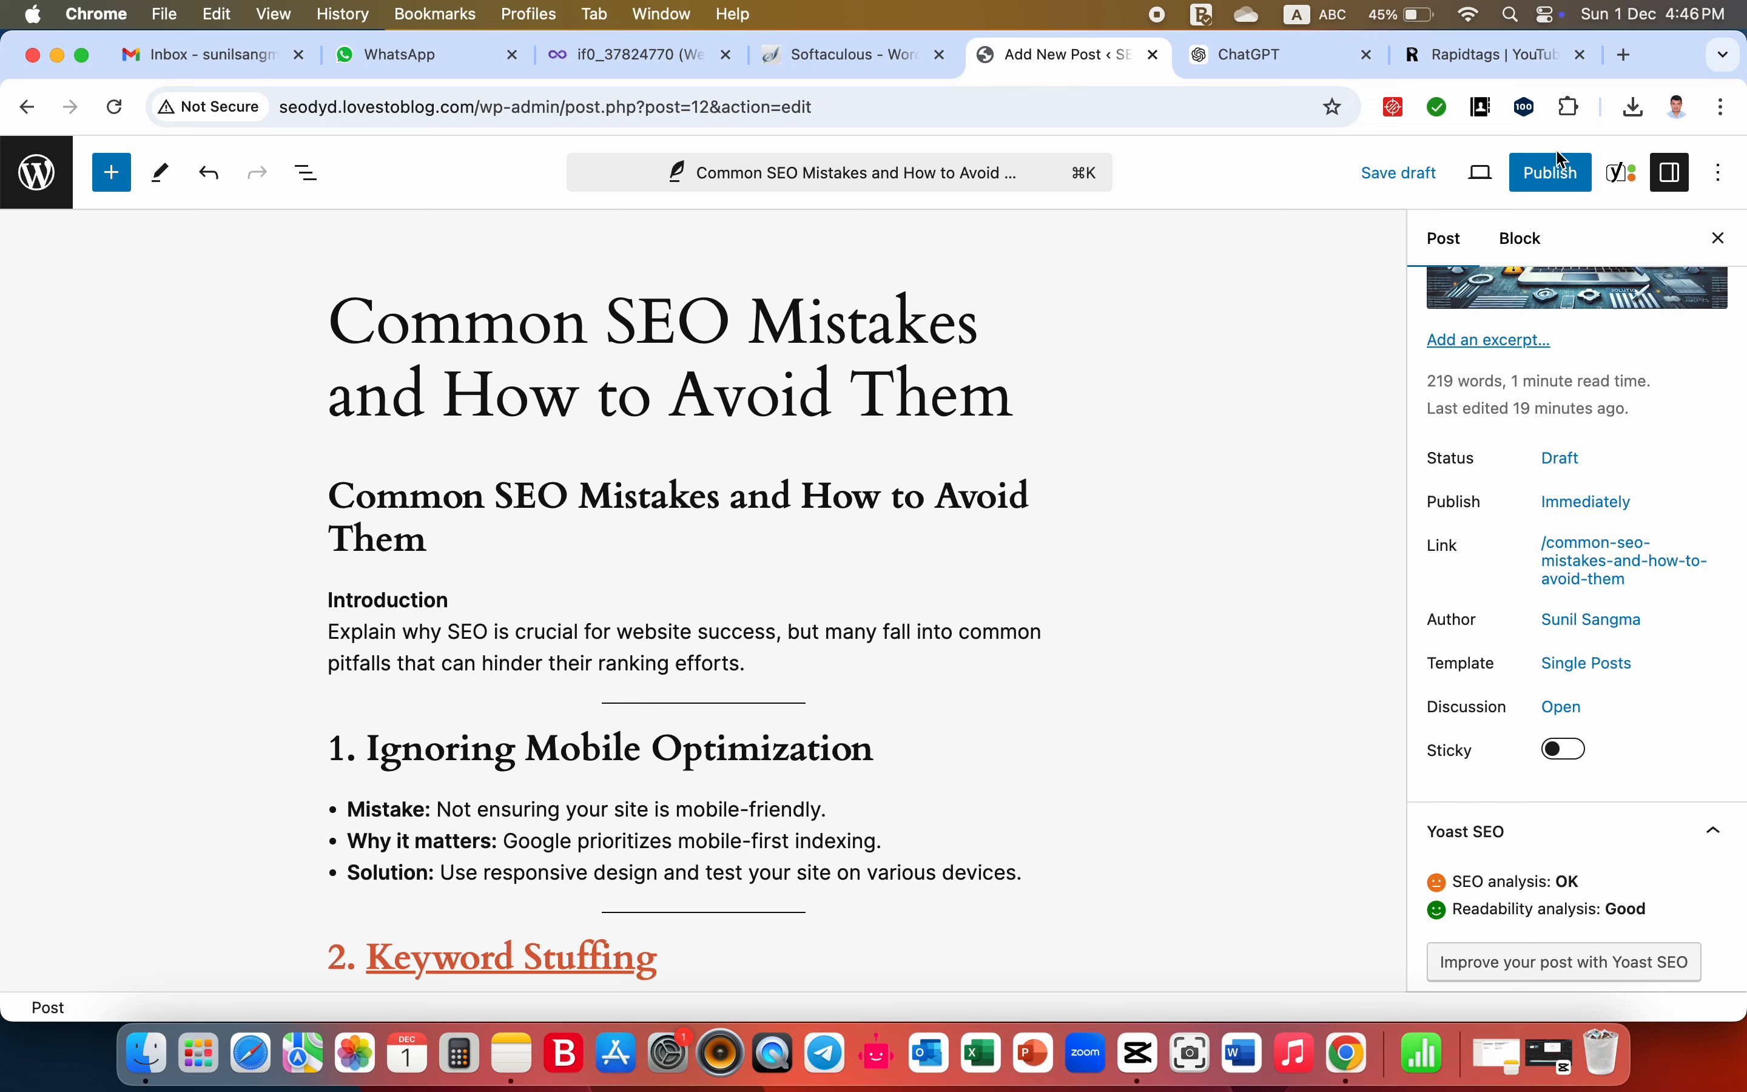
- Publish the post immediately with public visibility and open the live post in a new browser tab
{"action": "left_click", "coordinate": [1553, 173]}
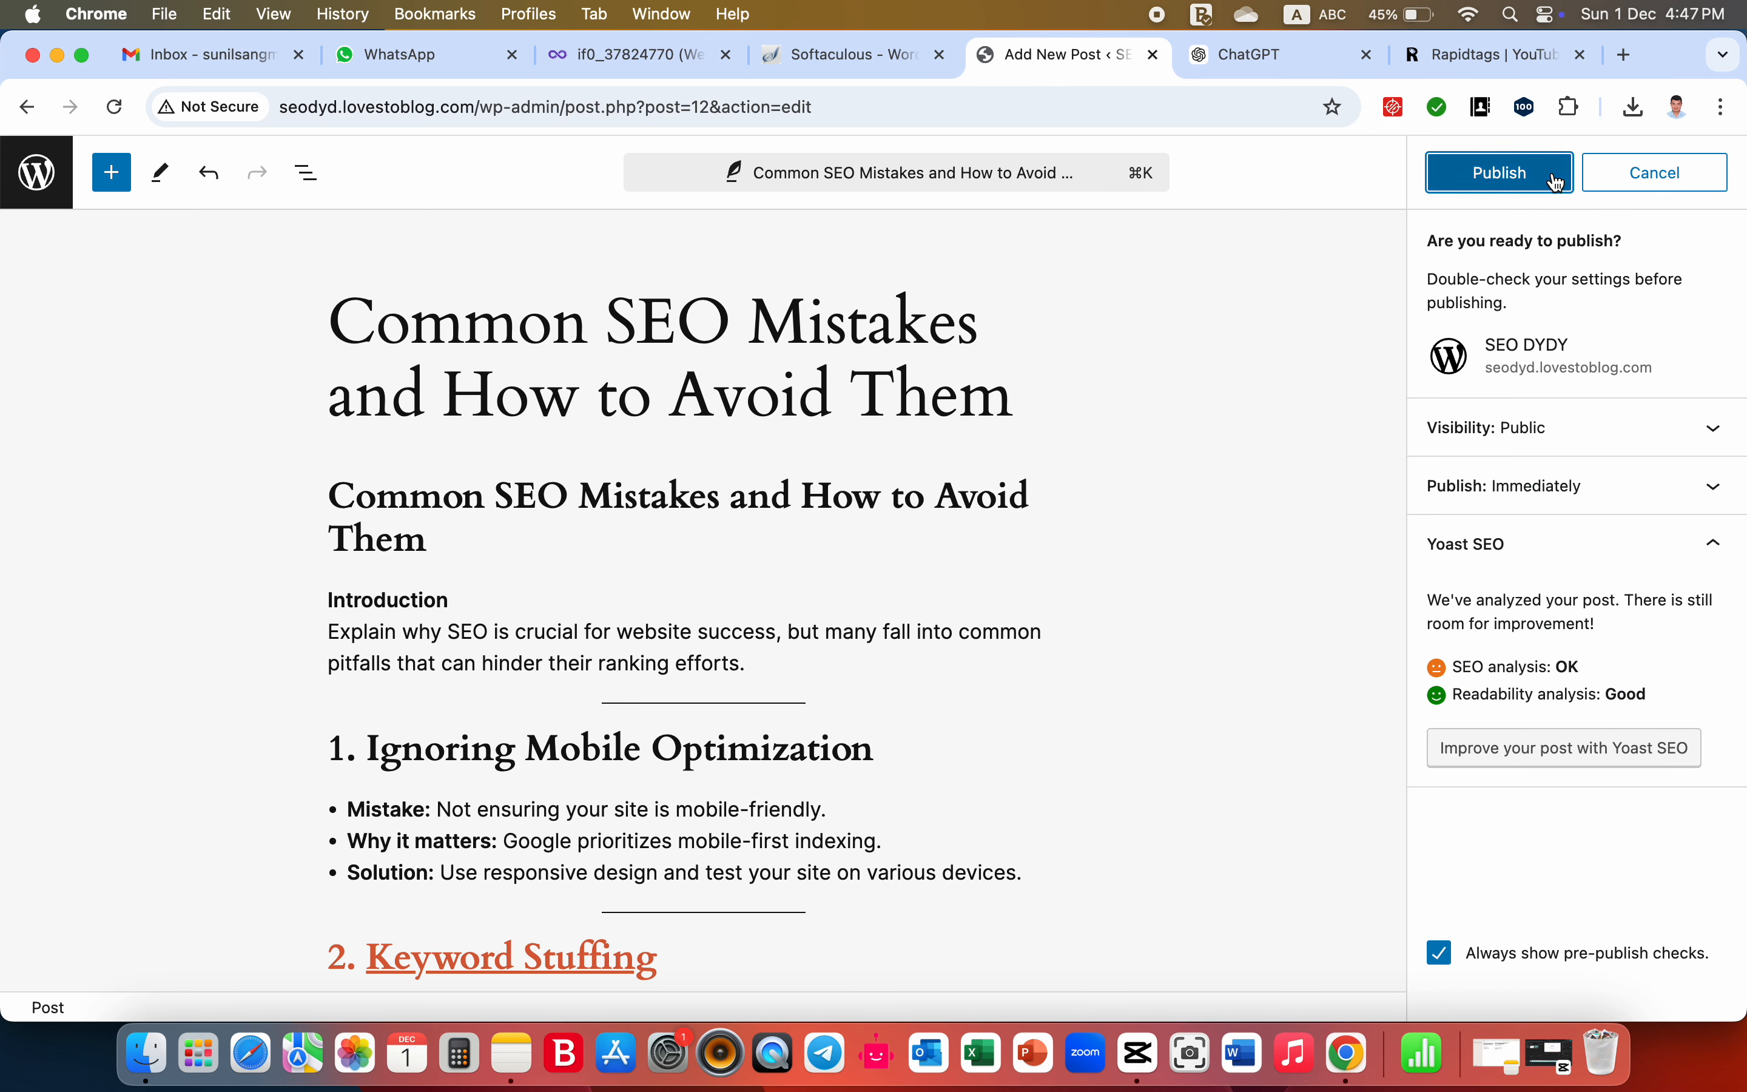
{"action": "left_click", "coordinate": [1557, 182]}
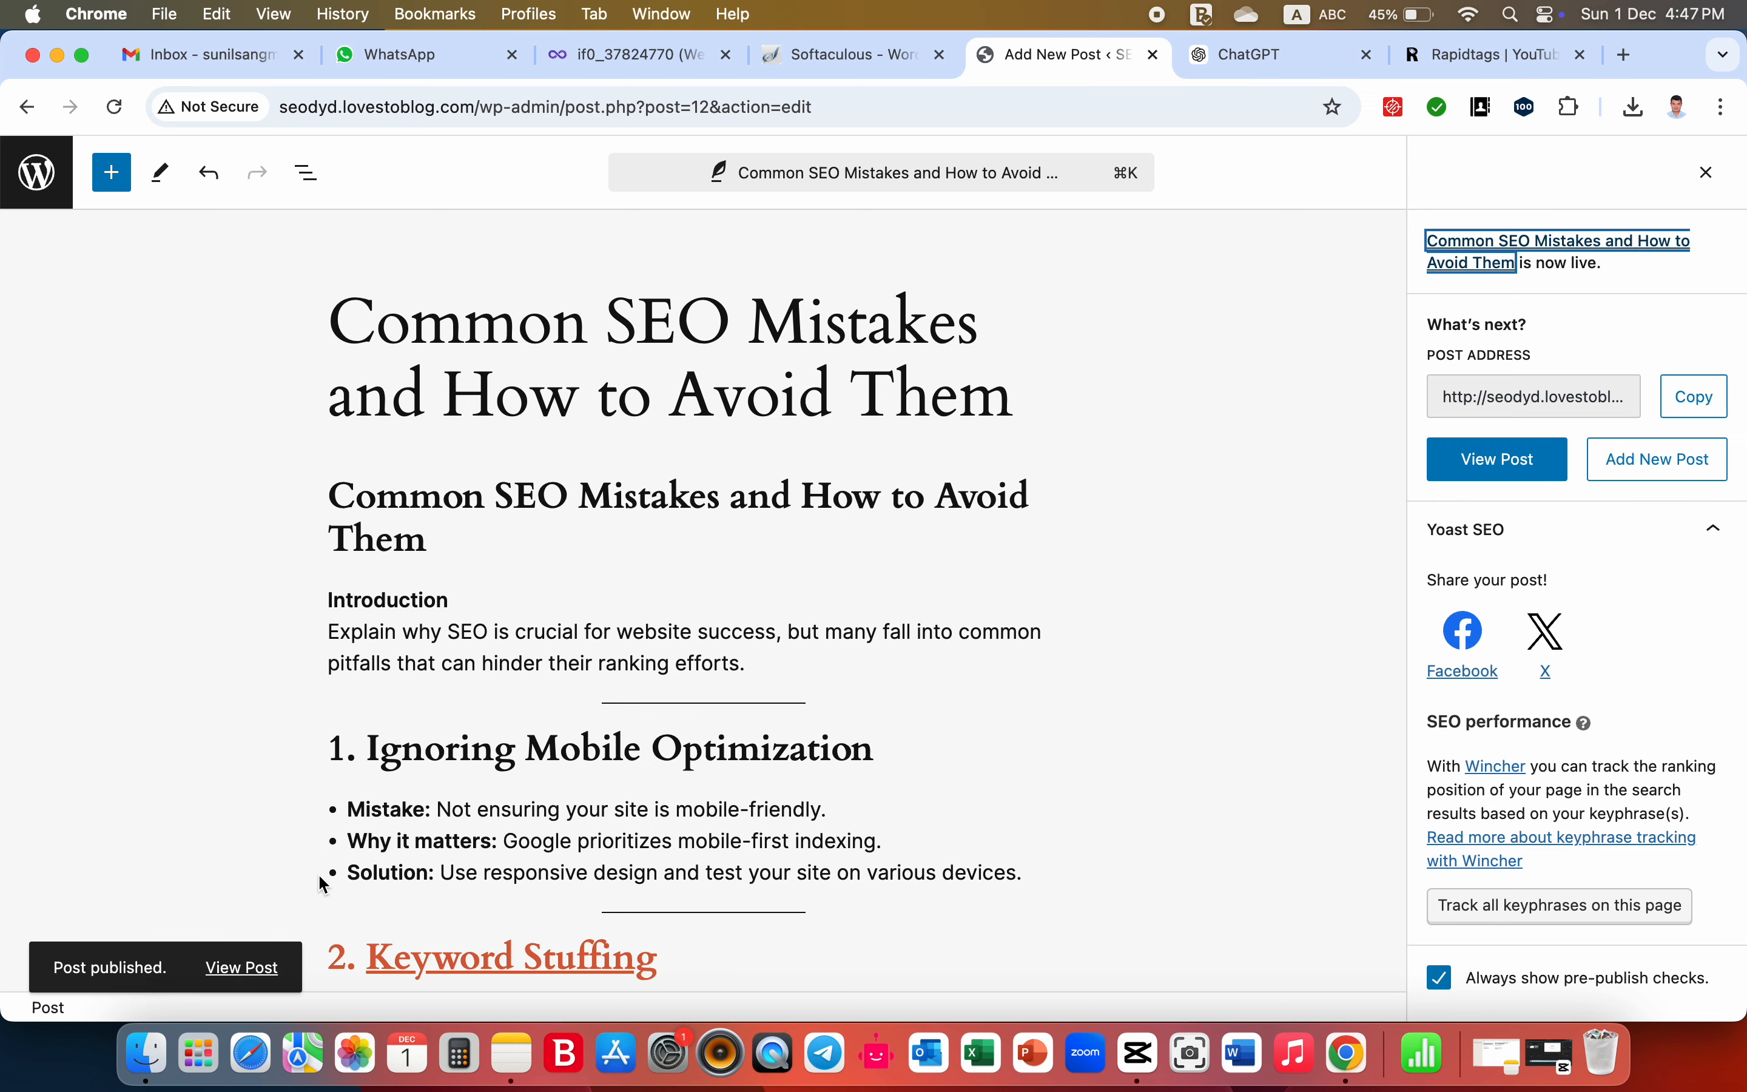
{"action": "right_click", "coordinate": [238, 973]}
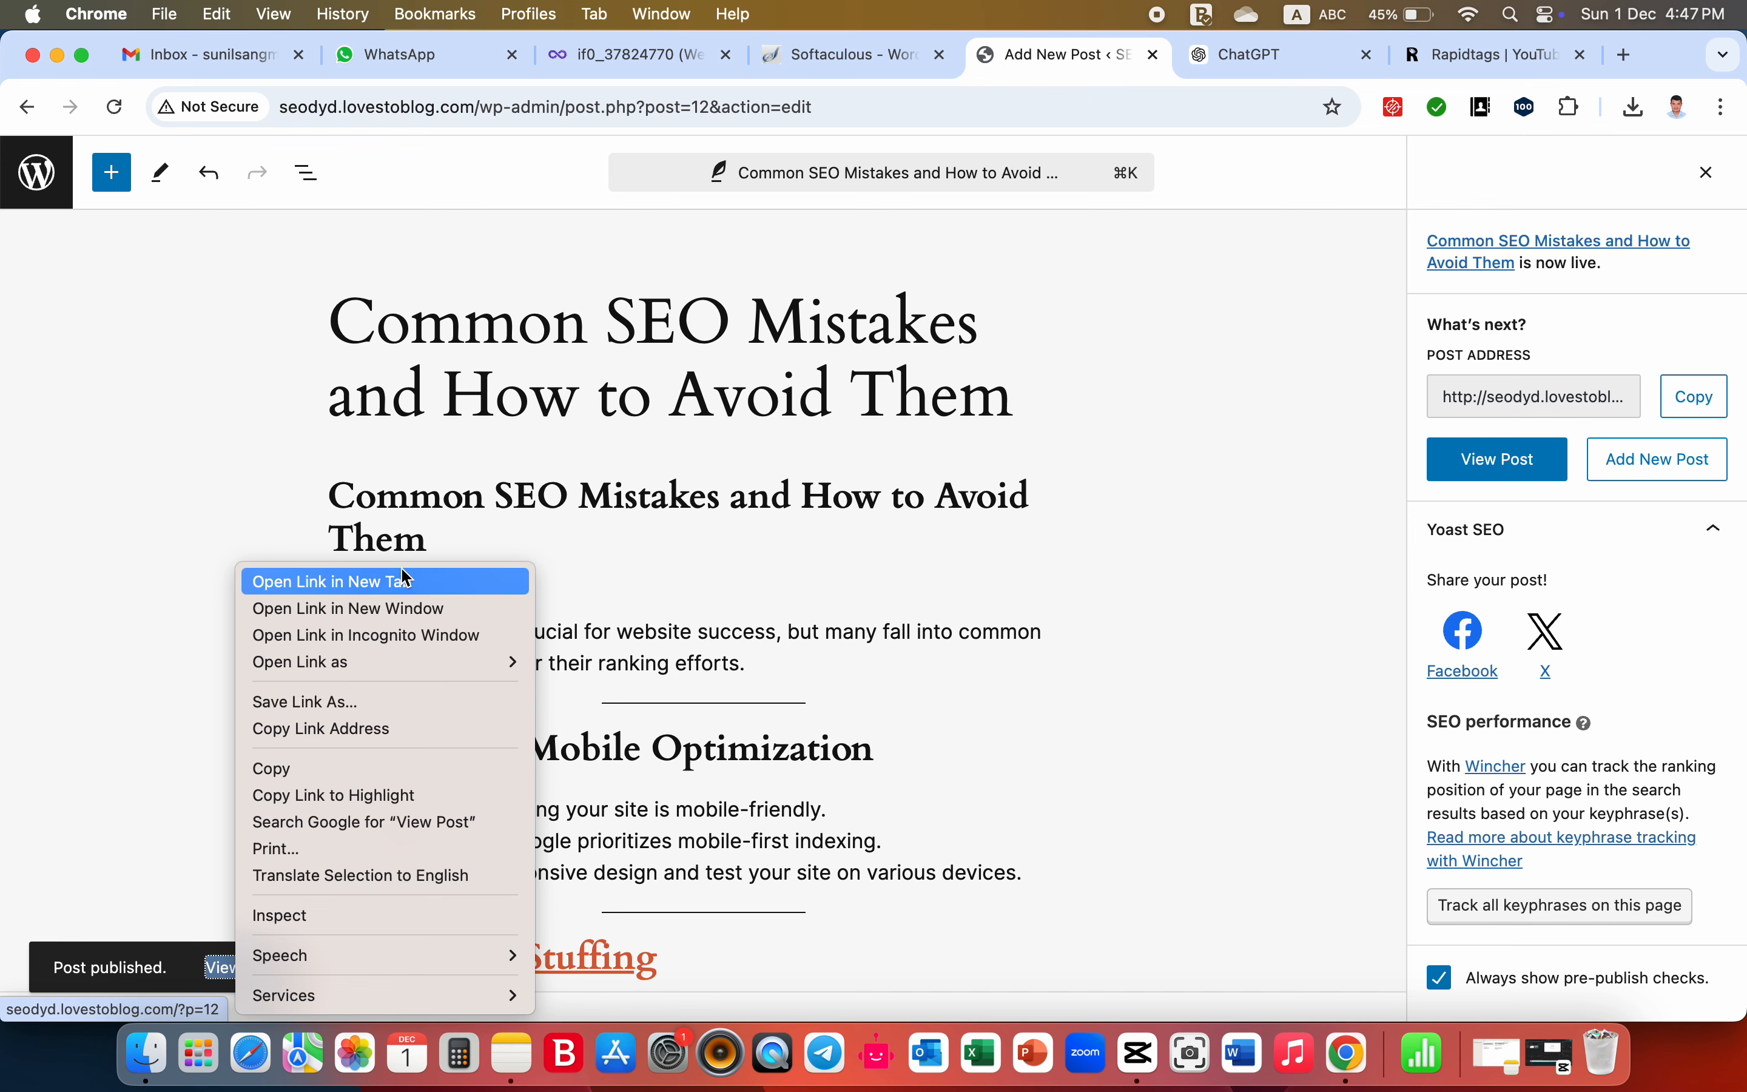
{"action": "left_click", "coordinate": [400, 579]}
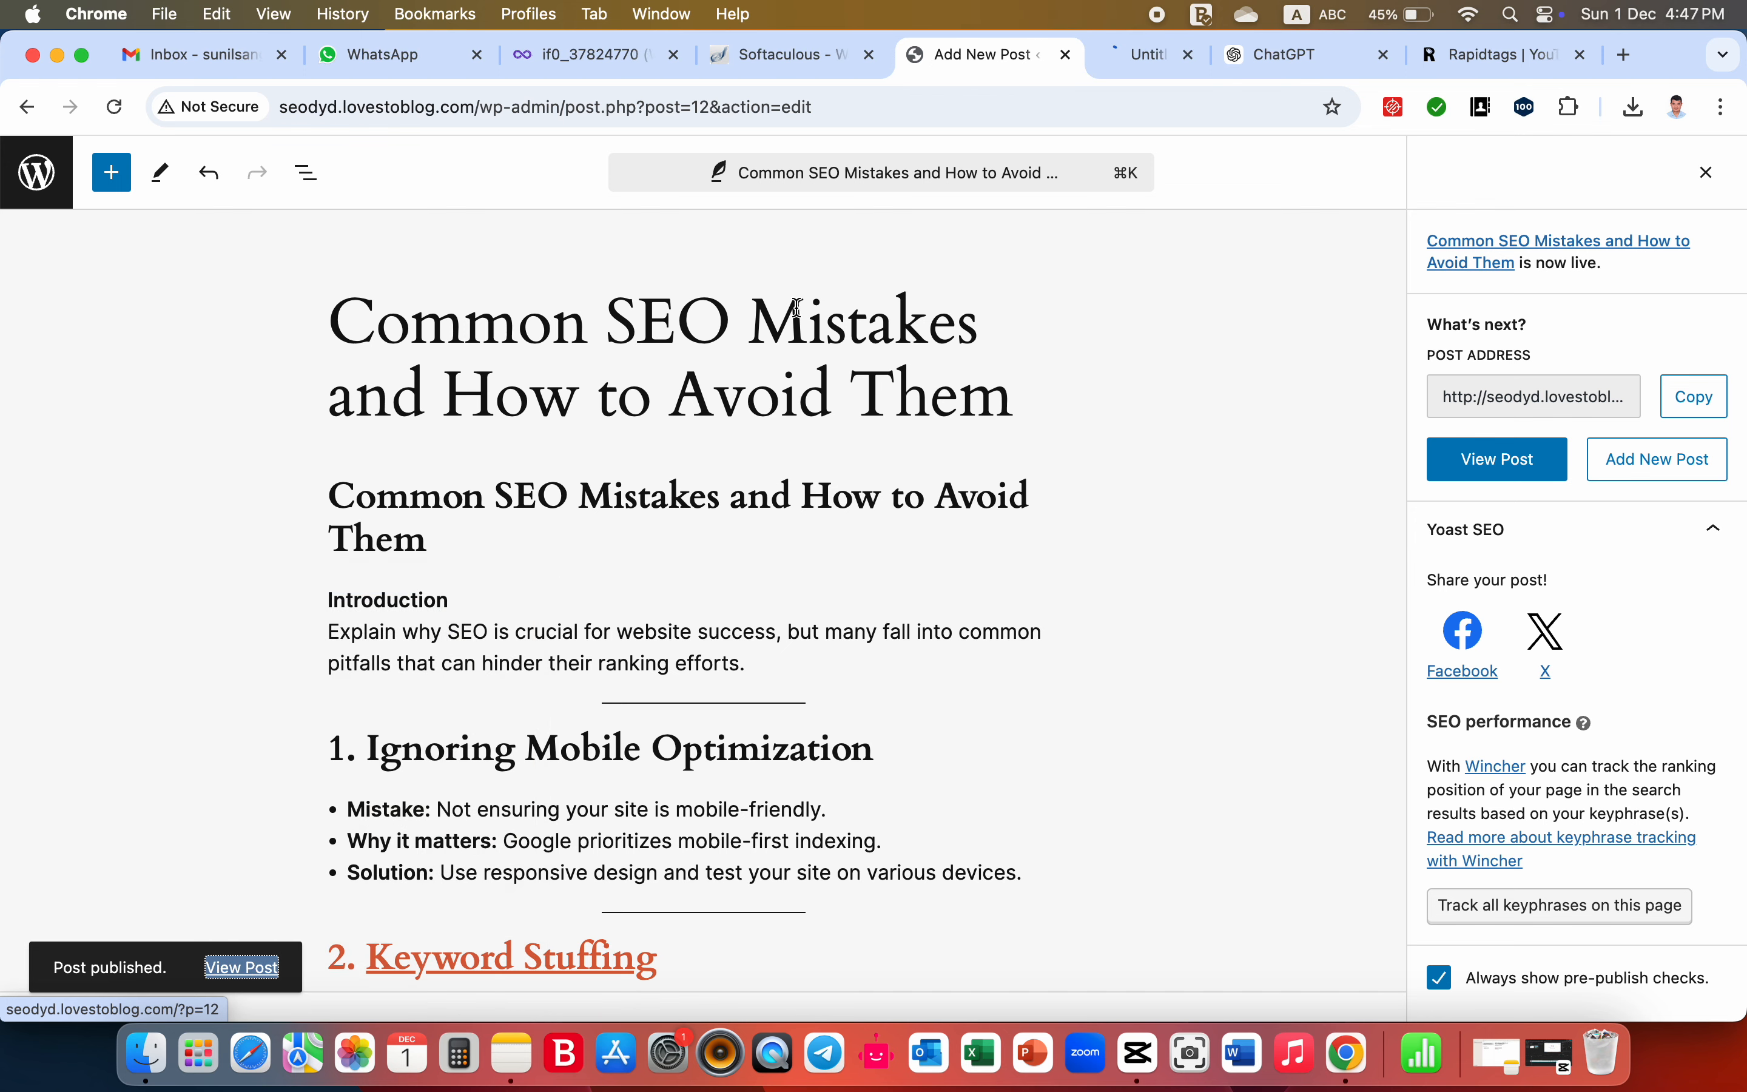
{"action": "left_click", "coordinate": [1153, 59]}
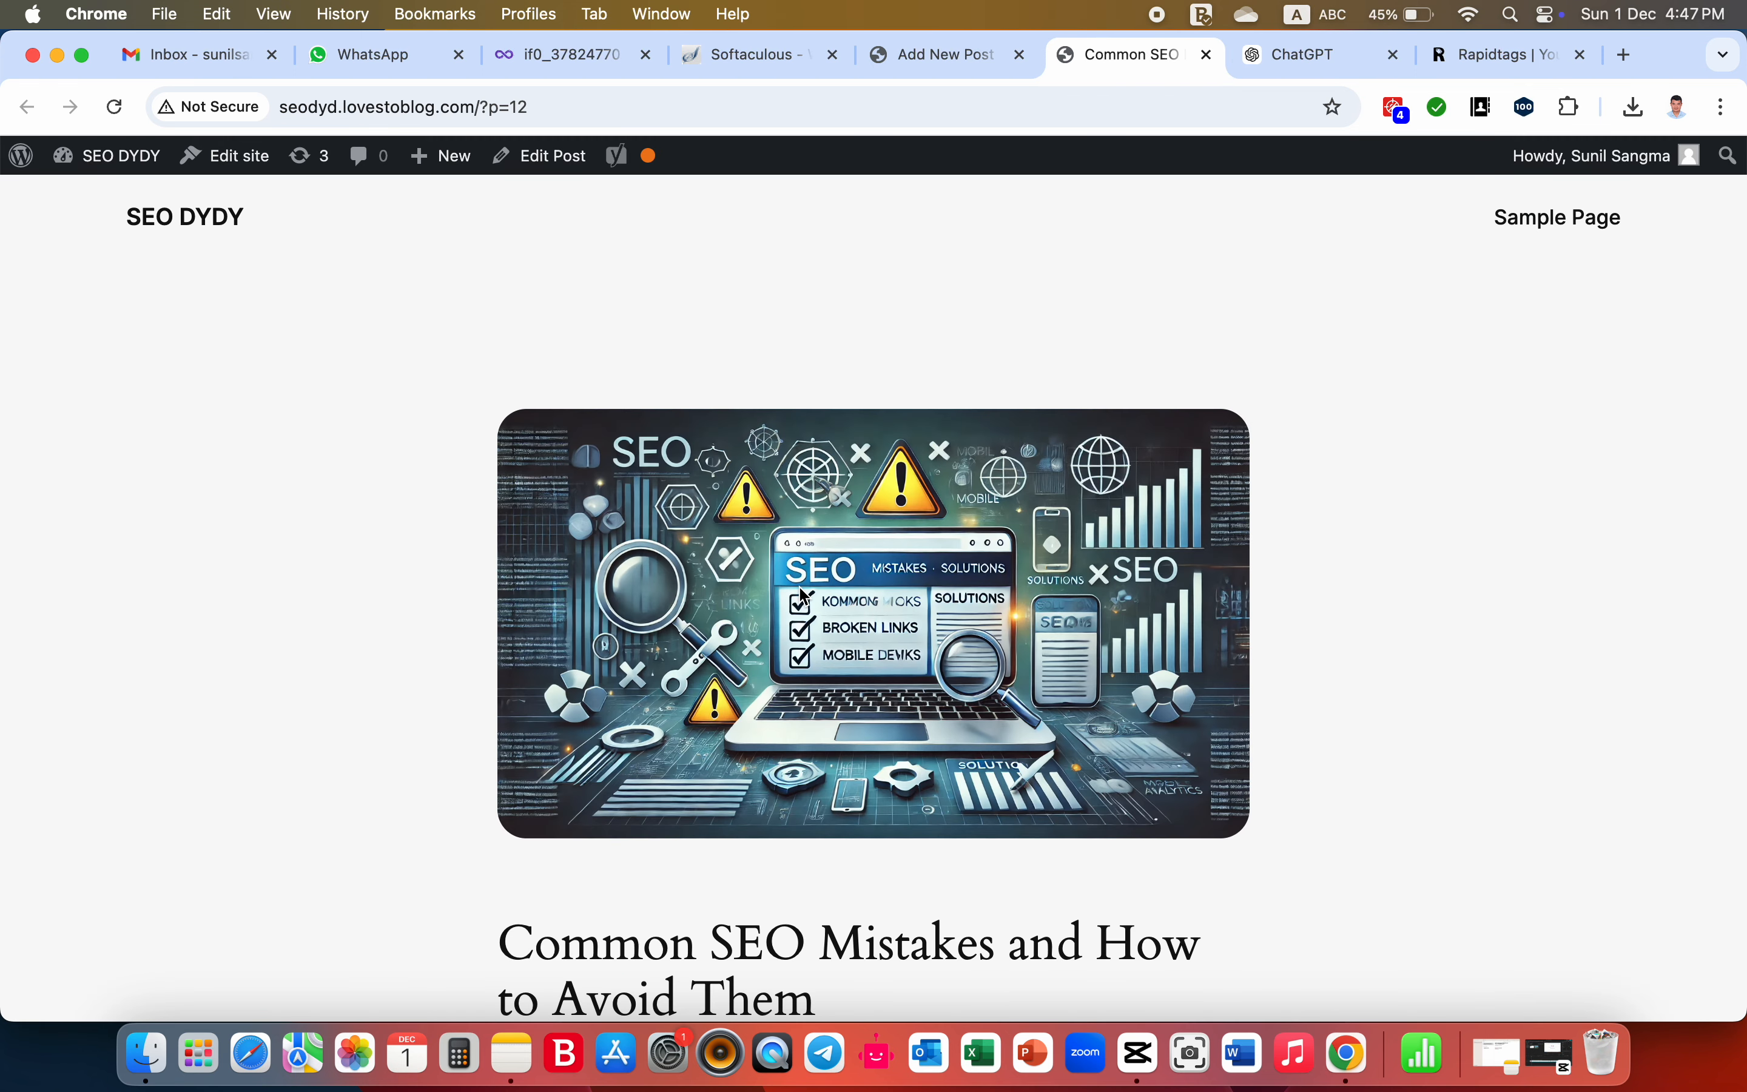
- Test the live post's Keyword Stuffing link by opening and viewing its Ahrefs glossary page, and return to the post
{"action": "scroll", "coordinate": [801, 591], "scroll_direction": "down", "scroll_amount": 10}
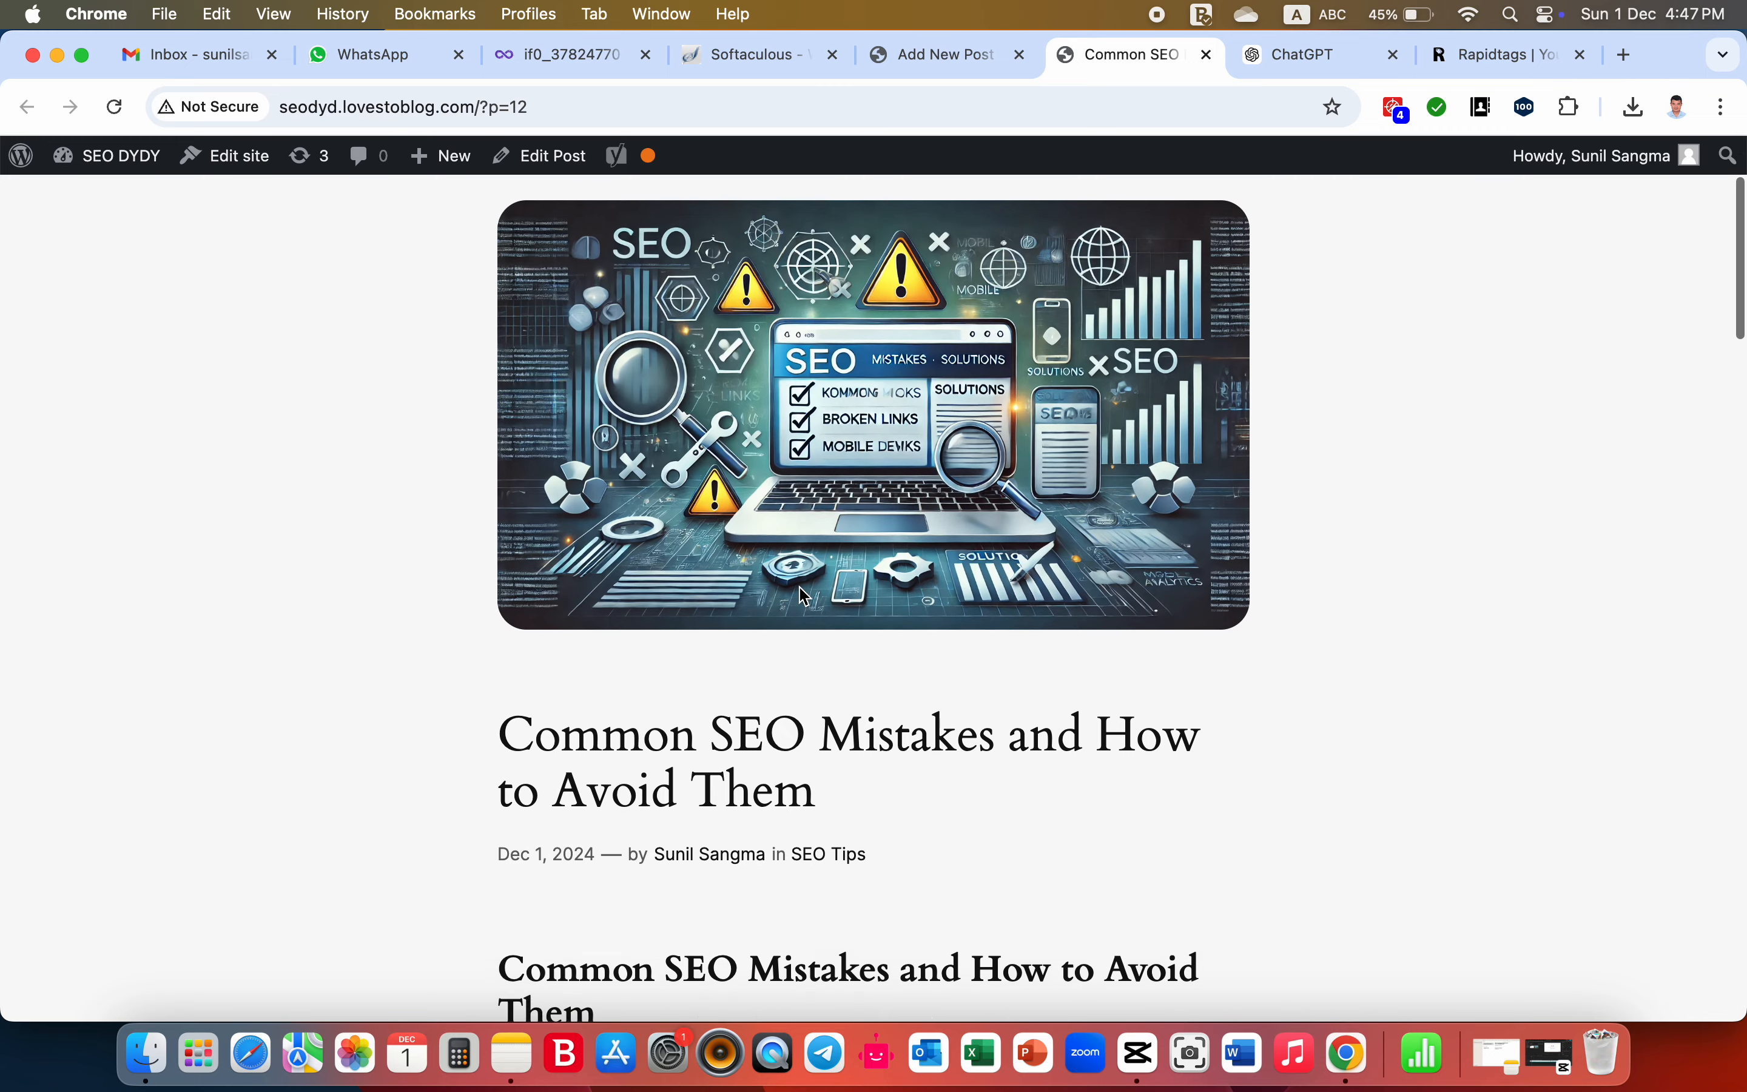
{"action": "scroll", "coordinate": [800, 587], "scroll_direction": "down", "scroll_amount": 8}
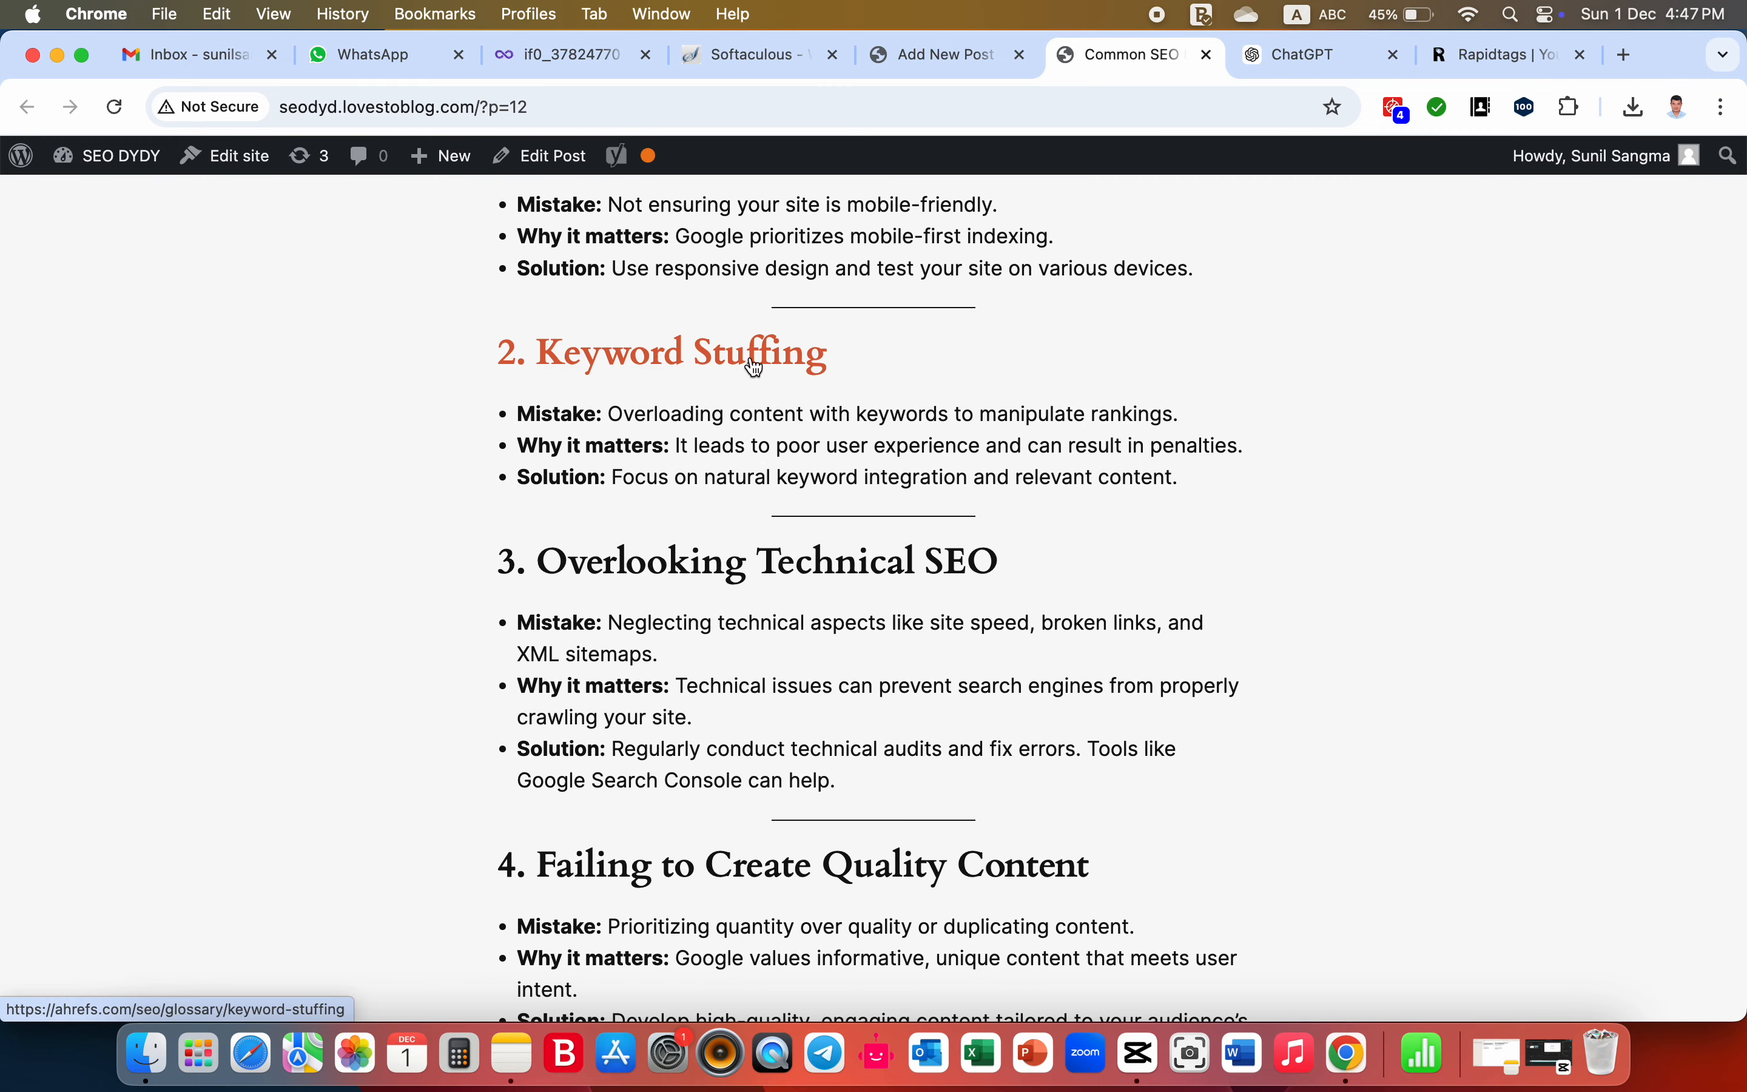
{"action": "left_click", "coordinate": [755, 370]}
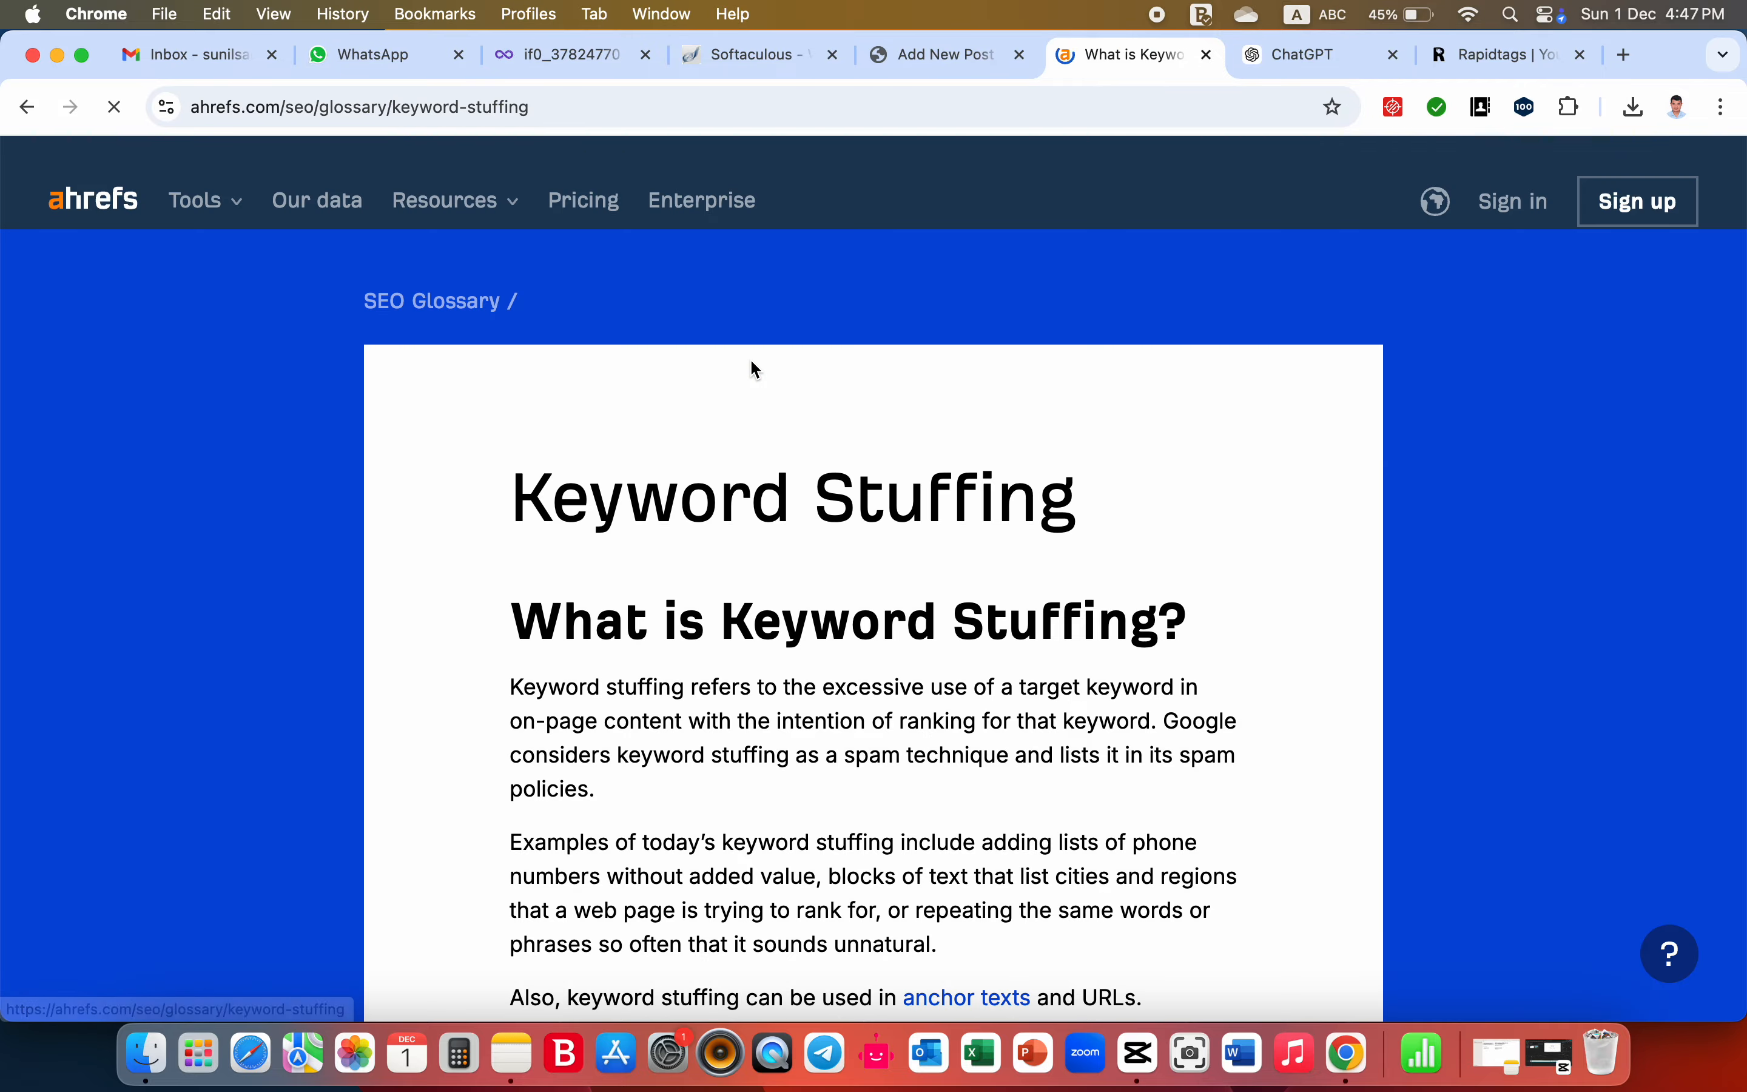
{"action": "scroll", "coordinate": [744, 642], "scroll_direction": "down", "scroll_amount": 10}
{"action": "scroll", "coordinate": [743, 642], "scroll_direction": "down", "scroll_amount": 15}
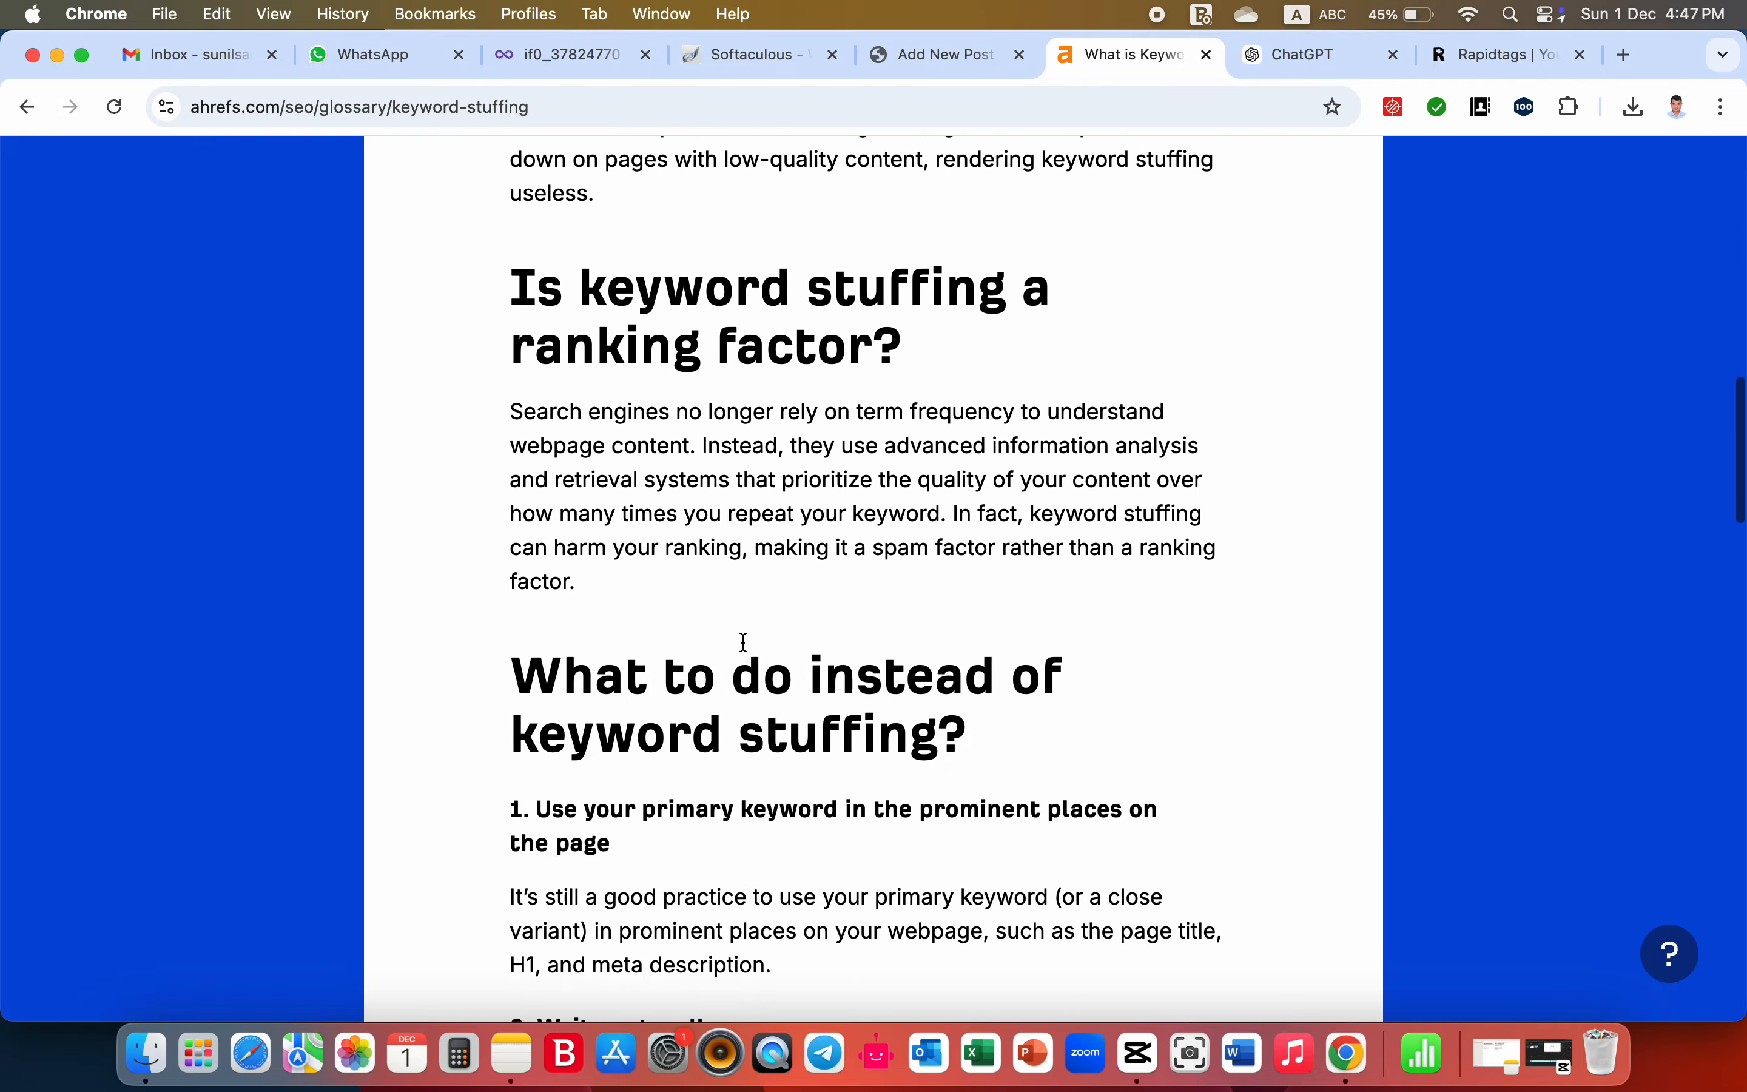
{"action": "scroll", "coordinate": [743, 642], "scroll_direction": "up", "scroll_amount": 20}
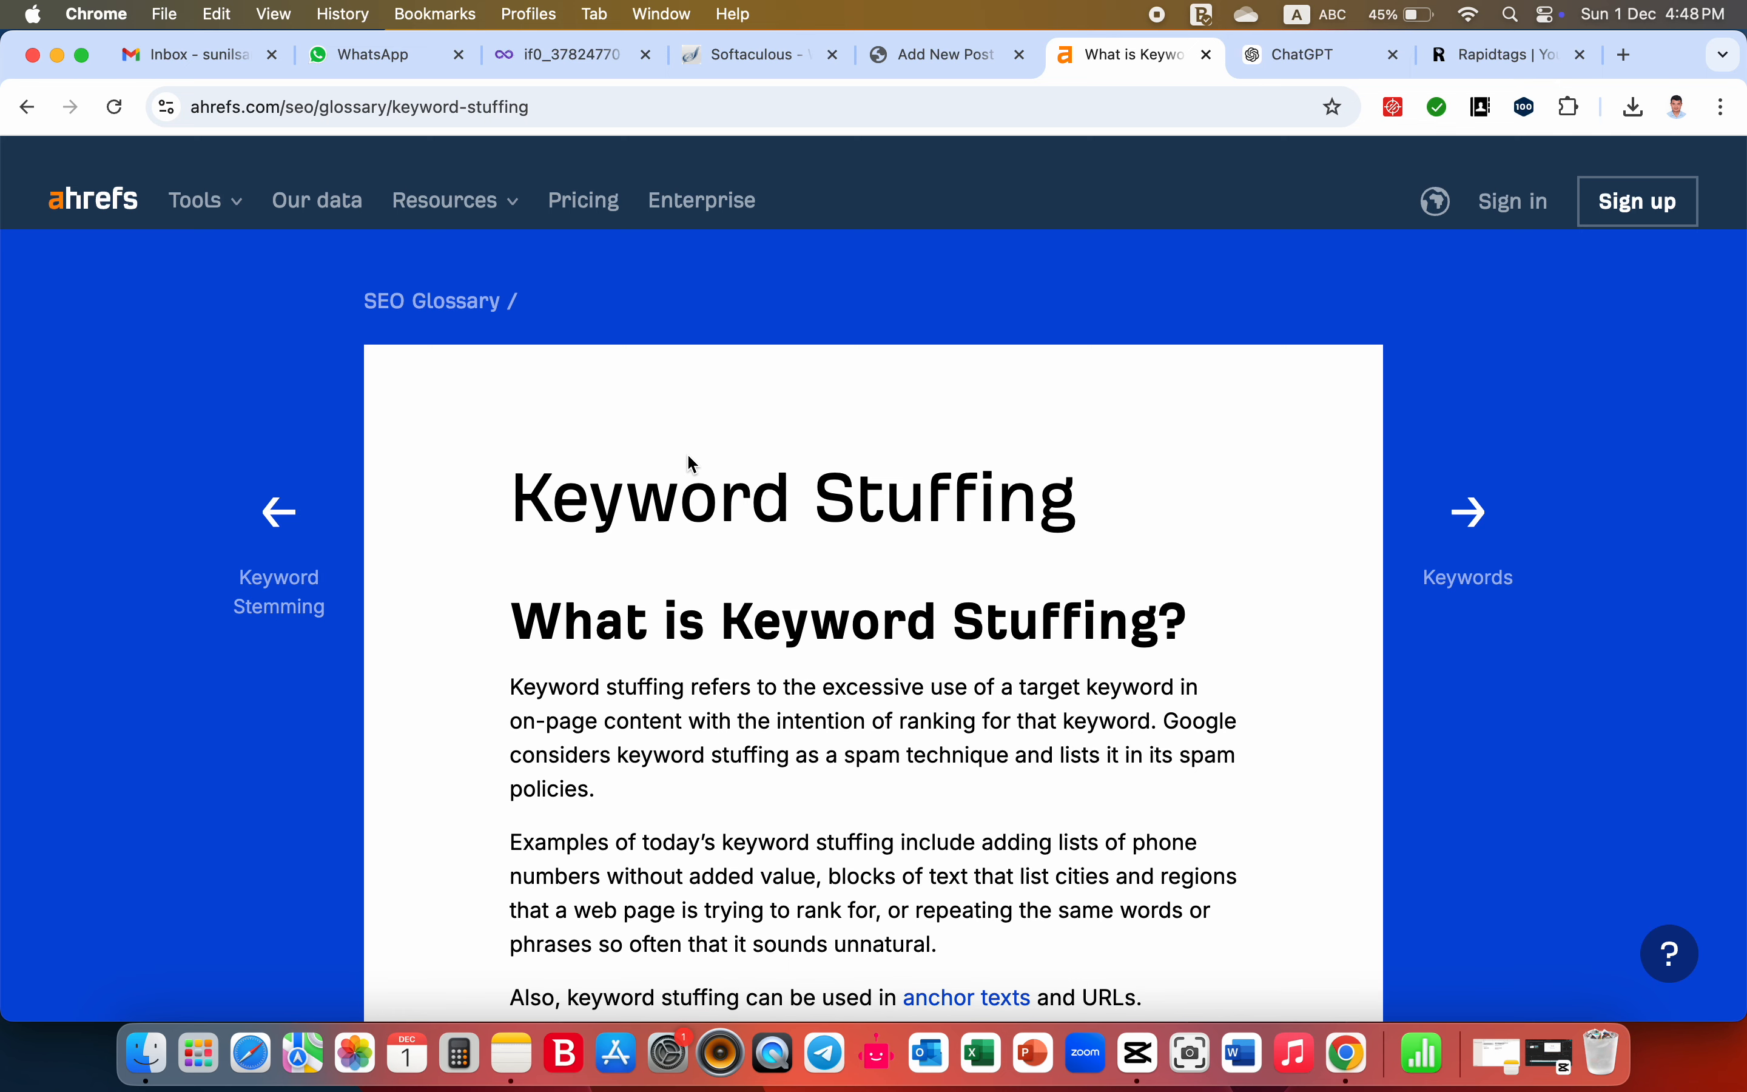
{"action": "left_click", "coordinate": [29, 110]}
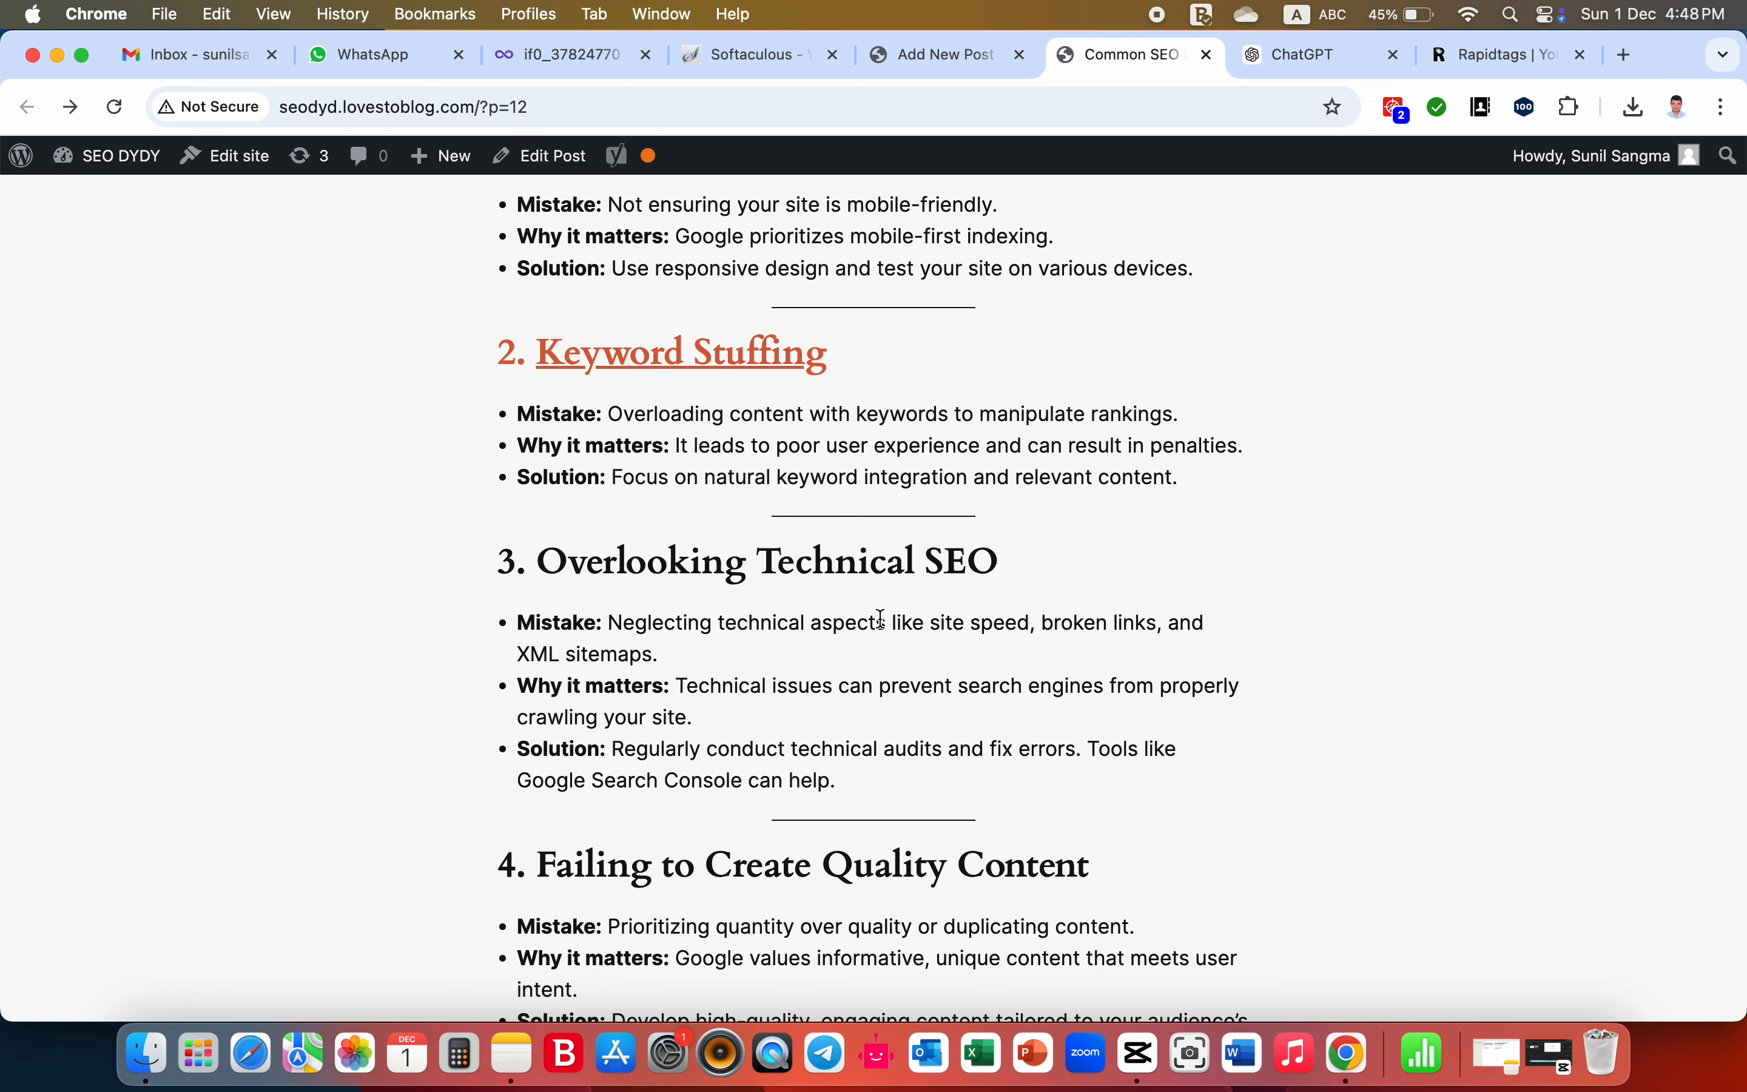
- Check the rest of the live post down to the comment form and site footer, and return to its featured image
{"action": "scroll", "coordinate": [880, 618], "scroll_direction": "down", "scroll_amount": 15}
{"action": "scroll", "coordinate": [883, 626], "scroll_direction": "down", "scroll_amount": 10}
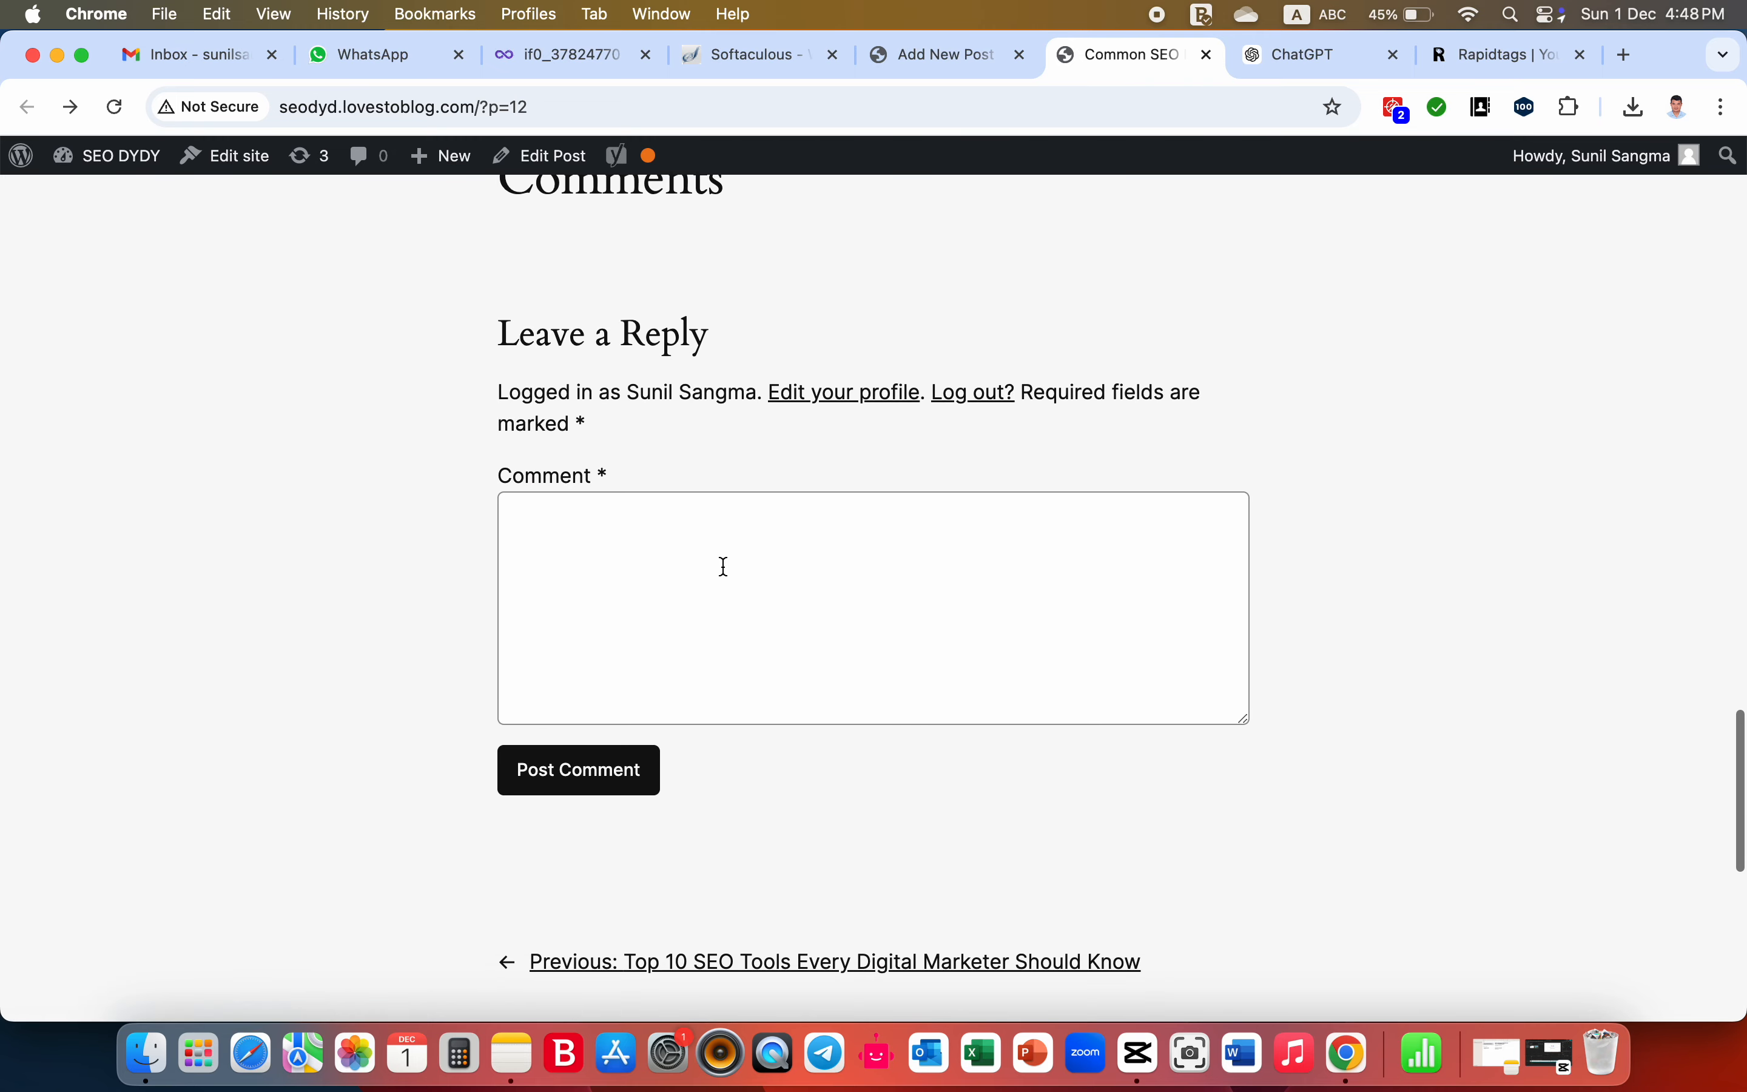
{"action": "scroll", "coordinate": [722, 564], "scroll_direction": "down", "scroll_amount": 5}
{"action": "scroll", "coordinate": [726, 570], "scroll_direction": "down", "scroll_amount": 4}
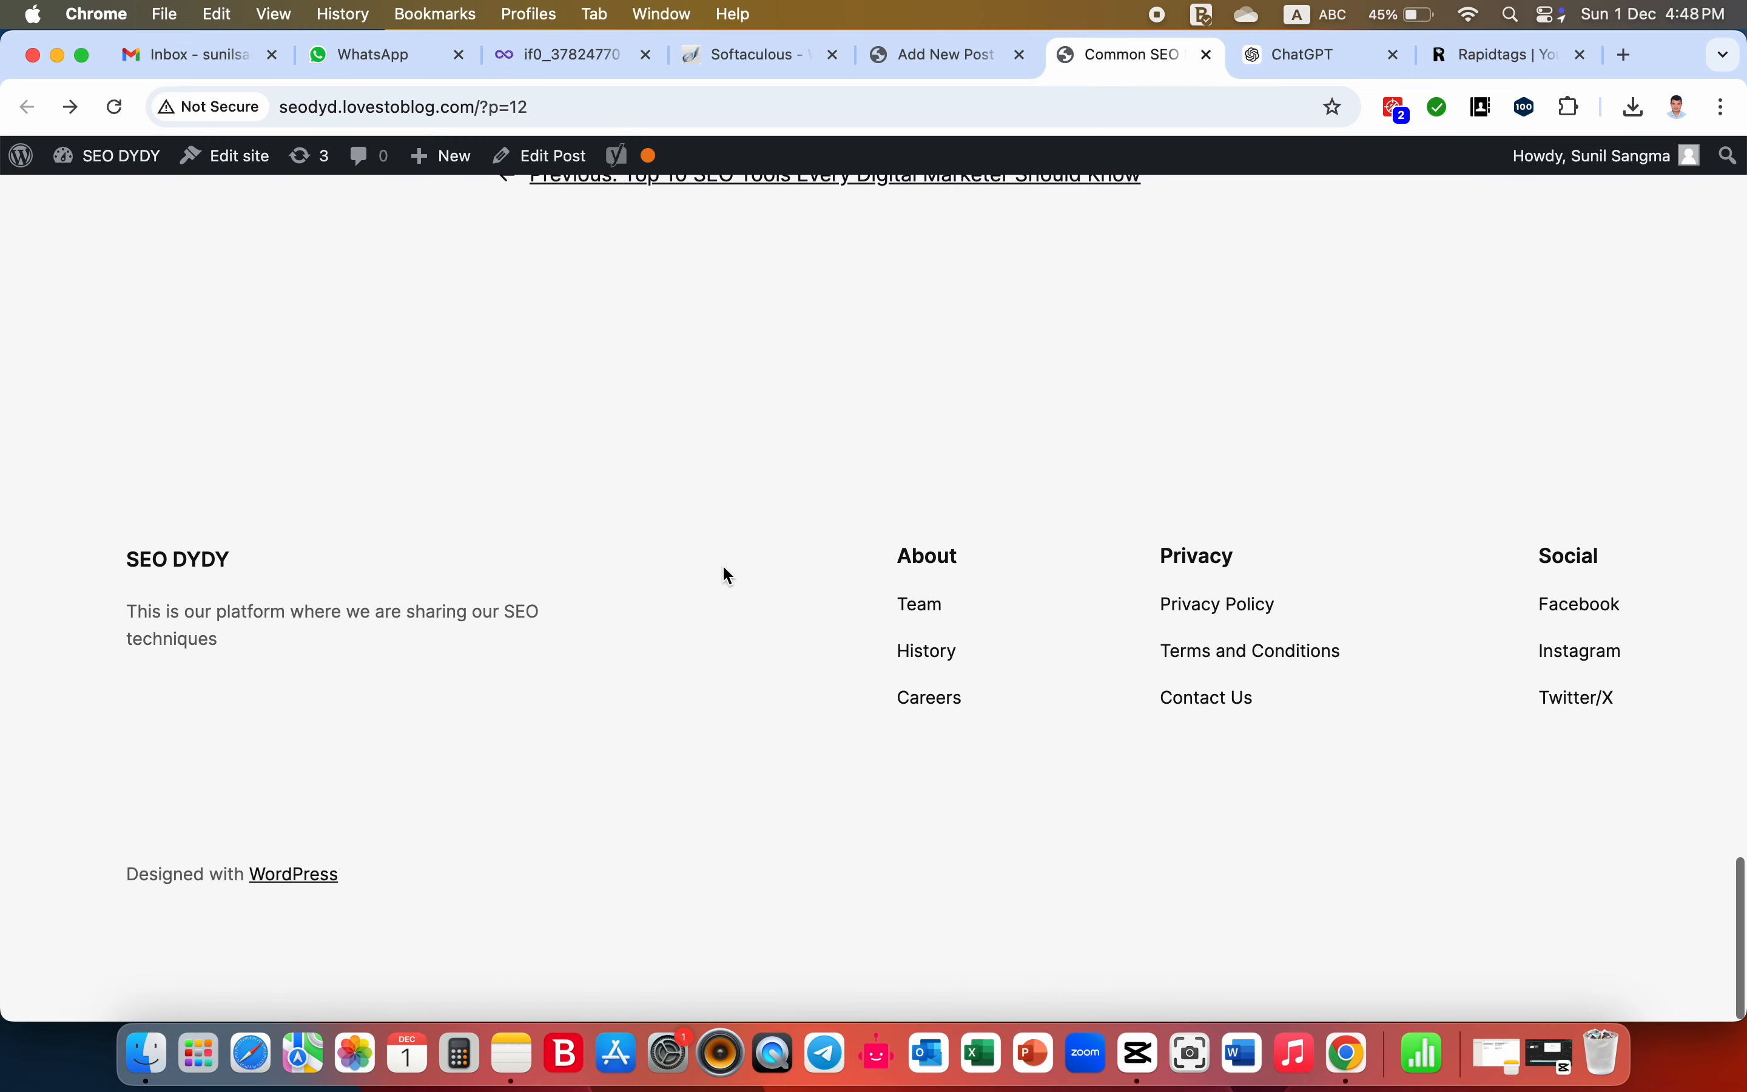
{"action": "scroll", "coordinate": [726, 570], "scroll_direction": "up", "scroll_amount": 10}
{"action": "scroll", "coordinate": [723, 567], "scroll_direction": "up", "scroll_amount": 20}
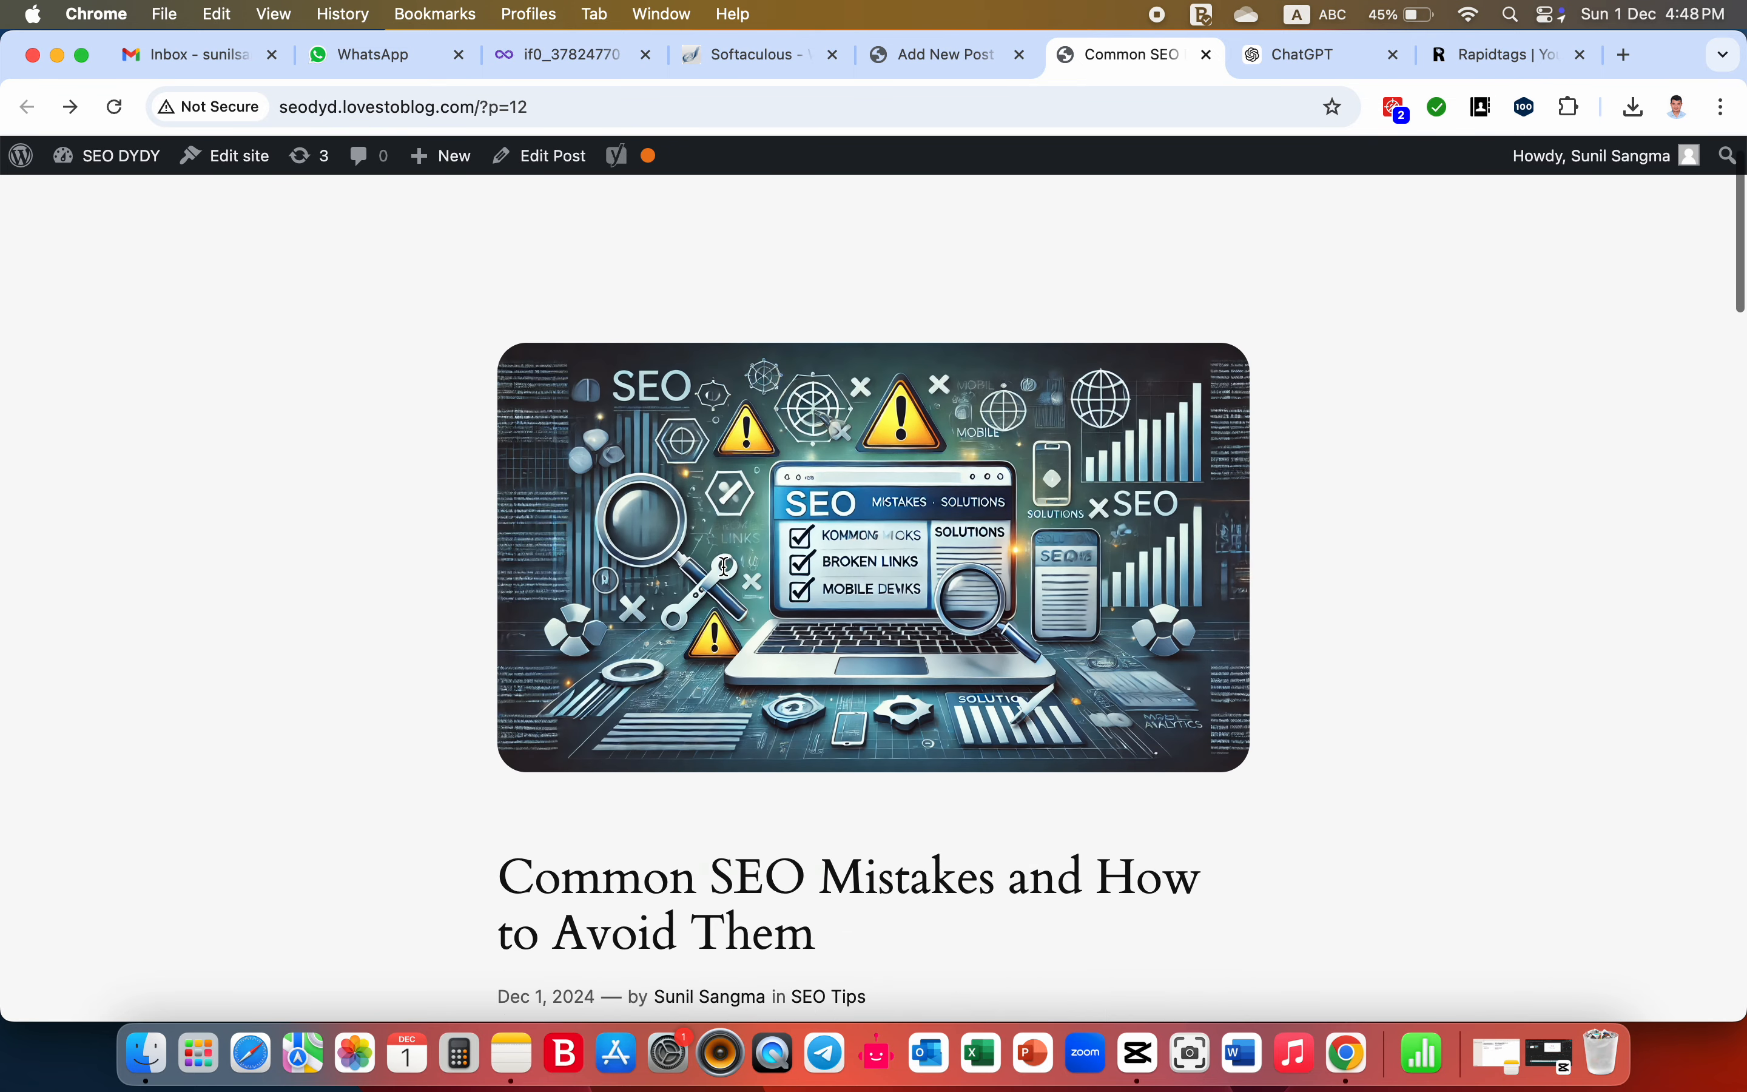